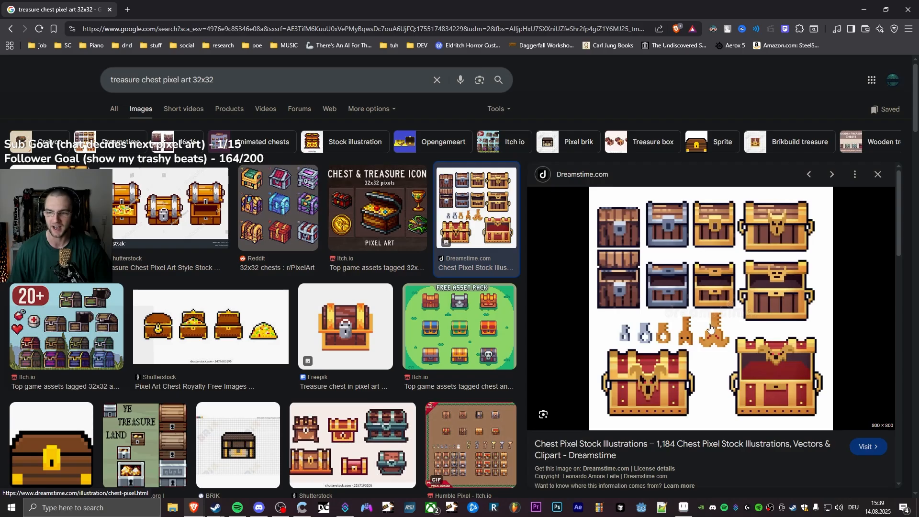
Switch to Aseprite and create a new 32 × 32 px RGBA sprite with a transparent background.
{"action": "left_click", "coordinate": [684, 507]}
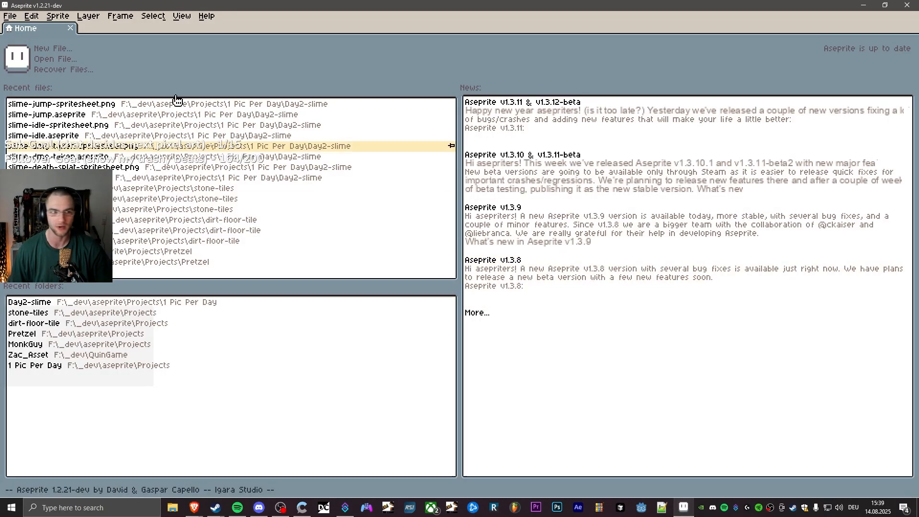
{"action": "left_click", "coordinate": [50, 48]}
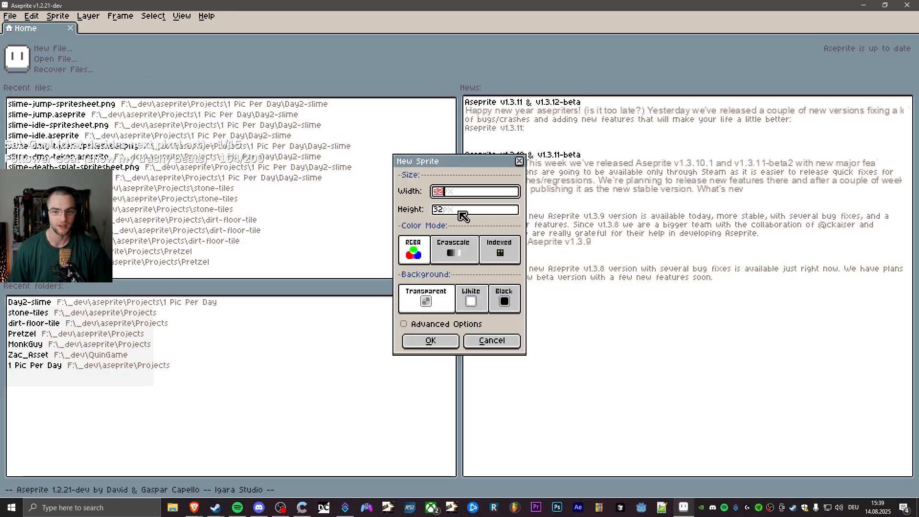
{"action": "left_click", "coordinate": [431, 341]}
{"action": "scroll", "coordinate": [509, 211], "scroll_direction": "up", "scroll_amount": 5}
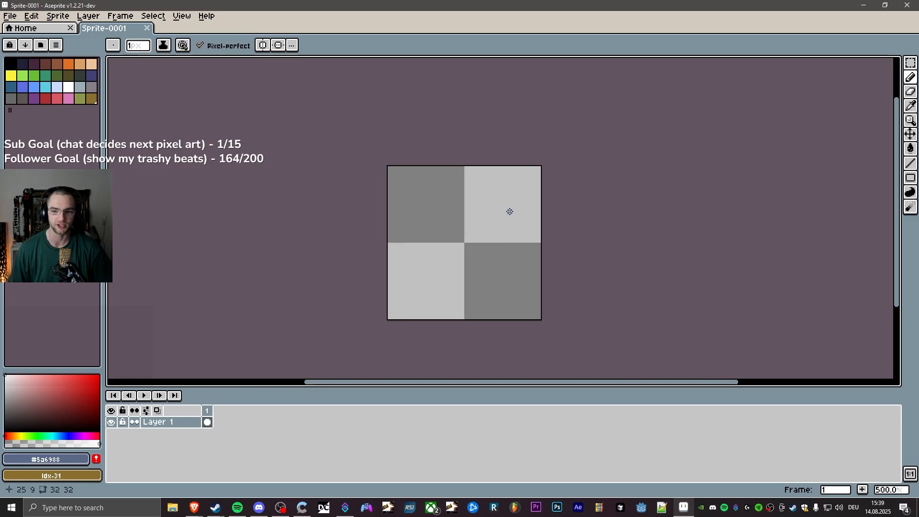
{"action": "scroll", "coordinate": [608, 181], "scroll_direction": "down", "scroll_amount": 1}
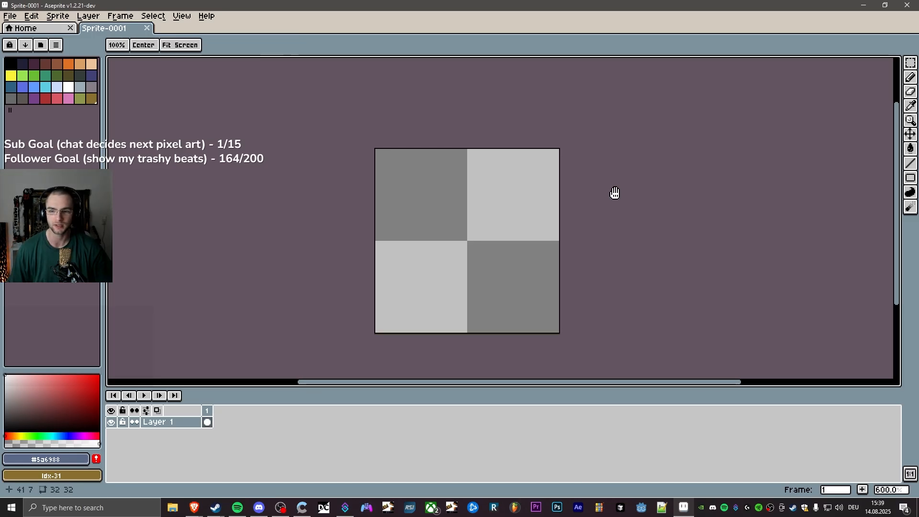
Turn on the Preview window for the new sprite.
{"action": "left_click_drag", "start_coordinate": [616, 195], "coordinate": [488, 166]}
{"action": "left_click", "coordinate": [182, 16]}
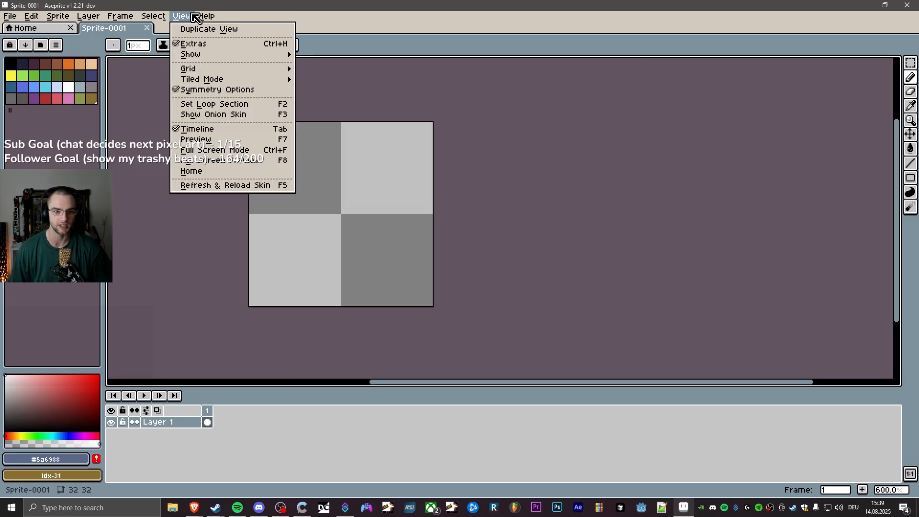
{"action": "mouse_move", "coordinate": [205, 56]}
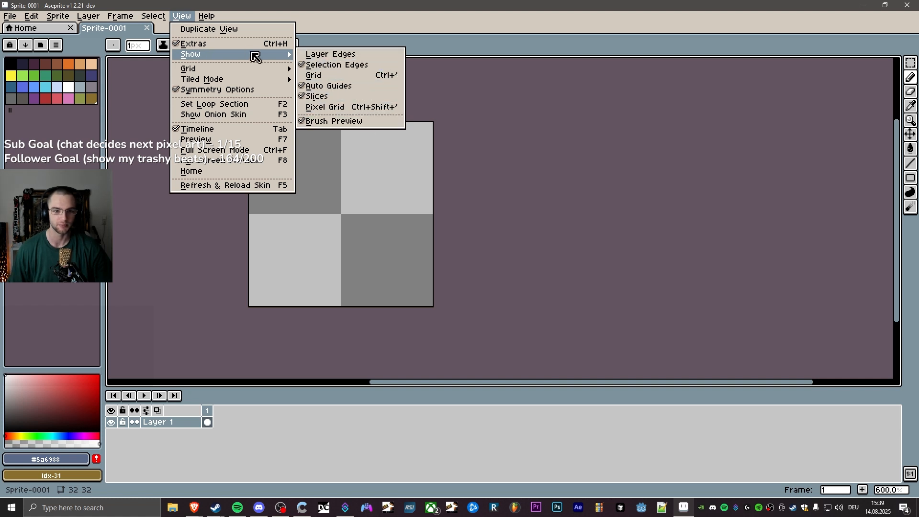
{"action": "left_click", "coordinate": [246, 140]}
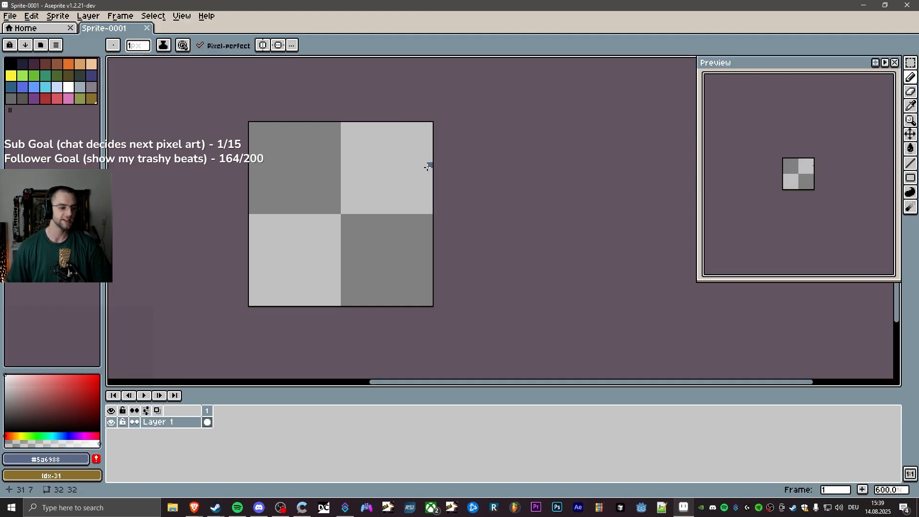
{"action": "left_click_drag", "start_coordinate": [459, 177], "coordinate": [492, 194]}
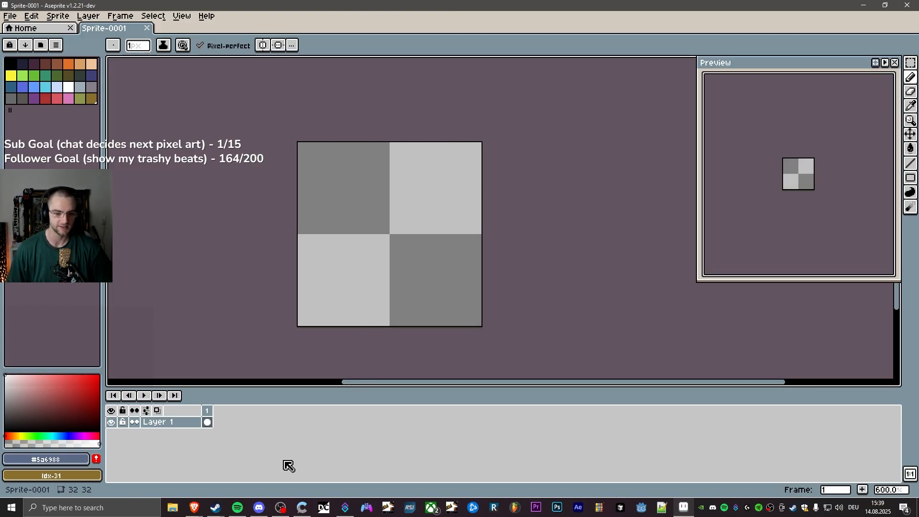
{"action": "left_click", "coordinate": [281, 507]}
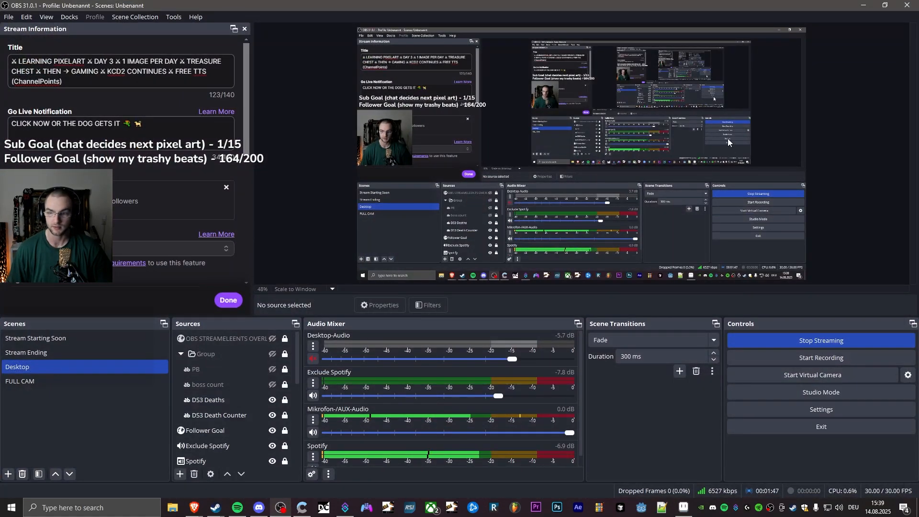
{"action": "left_click", "coordinate": [863, 5]}
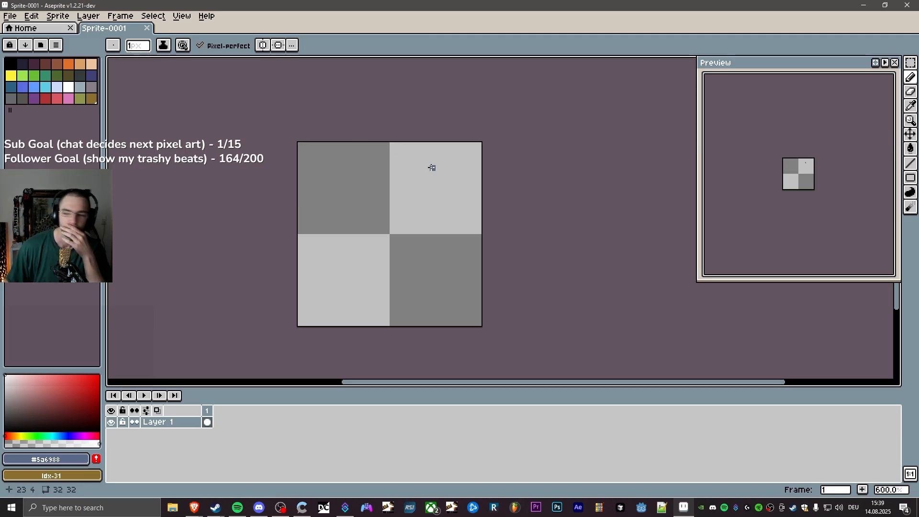
Search the palette presets for "ed" and load the EDG32 palette into the sprite.
{"action": "left_click", "coordinate": [910, 178]}
{"action": "left_click", "coordinate": [25, 45]}
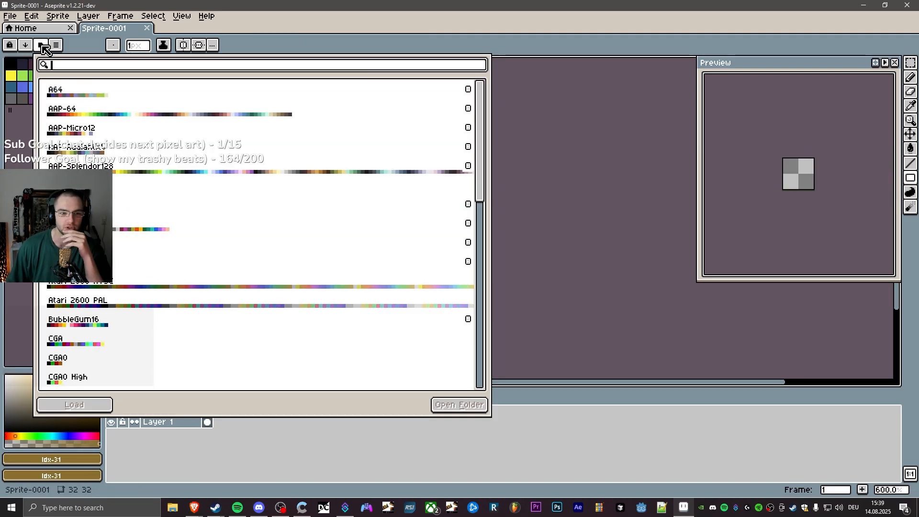
{"action": "type", "text": "ed"}
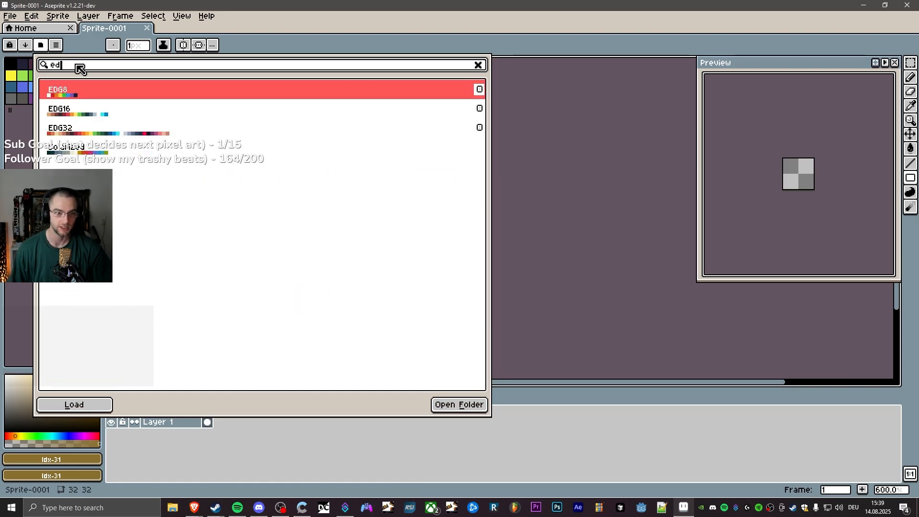
{"action": "left_click", "coordinate": [98, 134]}
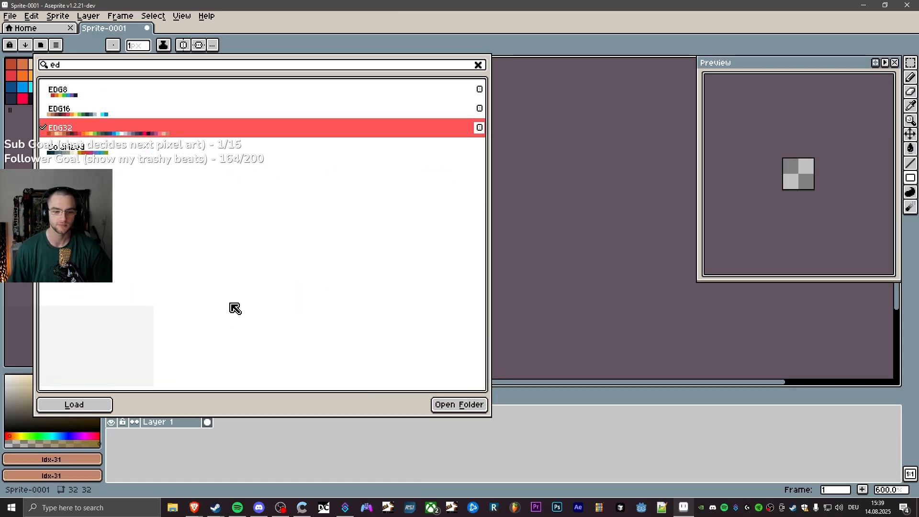
{"action": "key", "text": "Escape"}
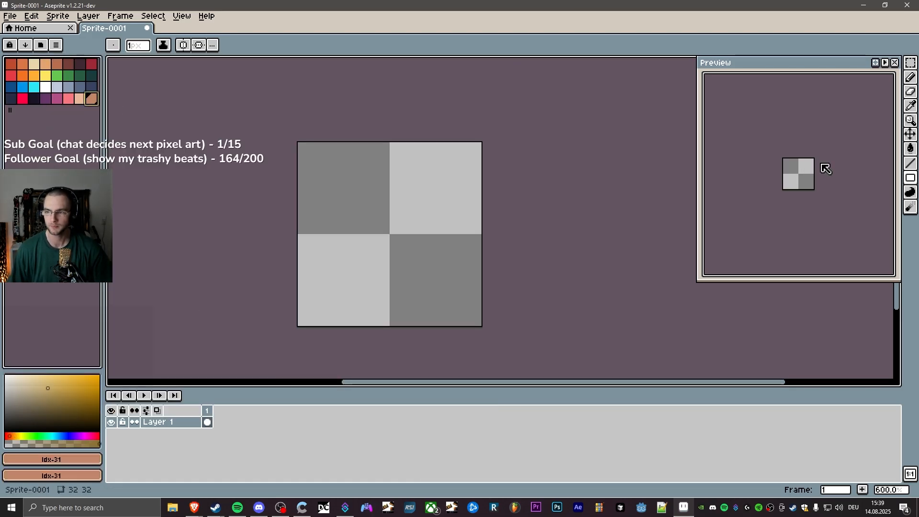
Draw the chest body as a filled brown (Idx-5) rectangle, about 32 × 18 px, across the lower part of the canvas.
{"action": "mouse_move", "coordinate": [910, 178]}
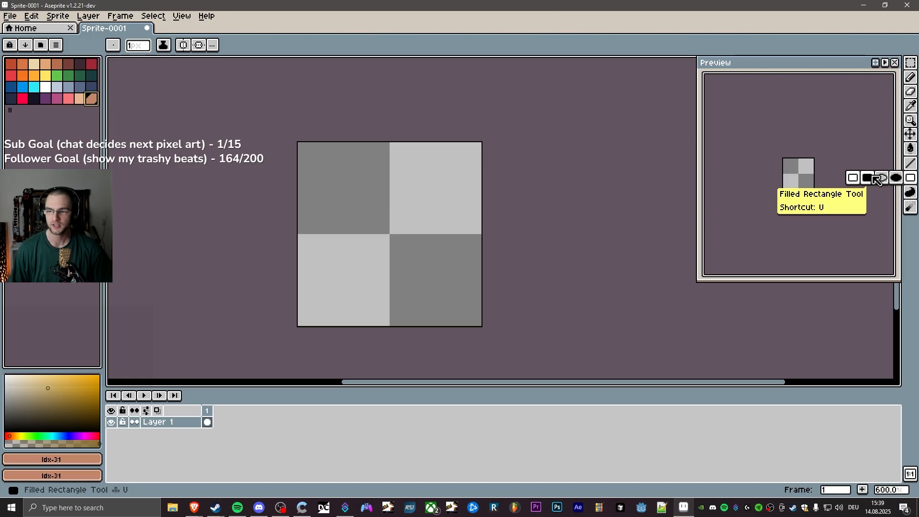
{"action": "left_click", "coordinate": [874, 177]}
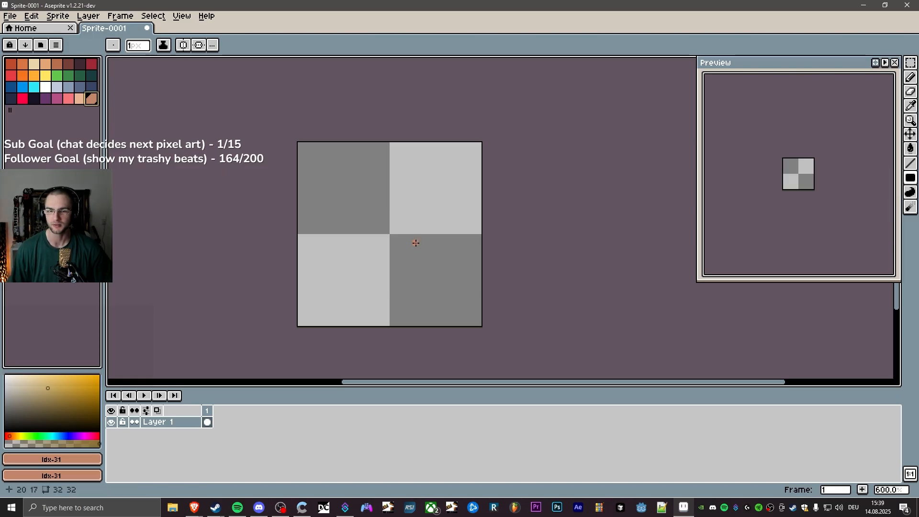
{"action": "scroll", "coordinate": [415, 243], "scroll_direction": "up", "scroll_amount": 2}
{"action": "scroll", "coordinate": [414, 242], "scroll_direction": "down", "scroll_amount": 2}
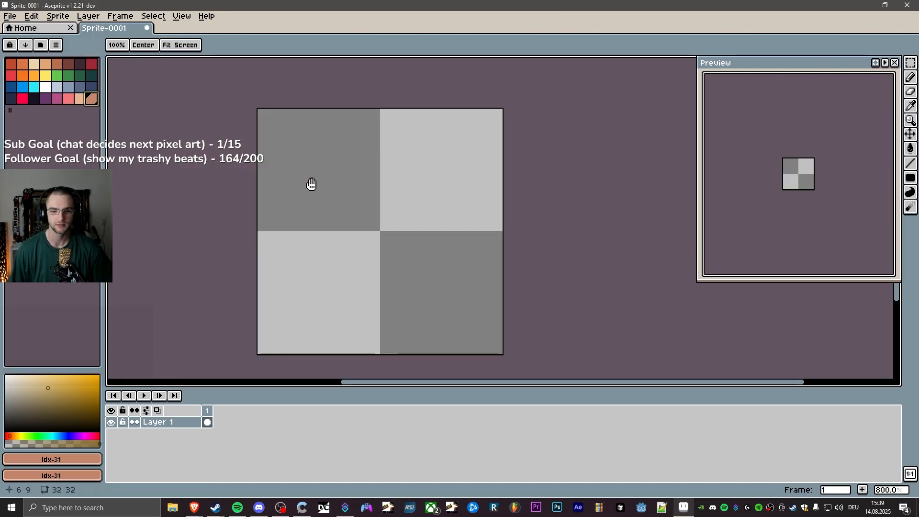
{"action": "left_click_drag", "start_coordinate": [310, 184], "coordinate": [336, 173]}
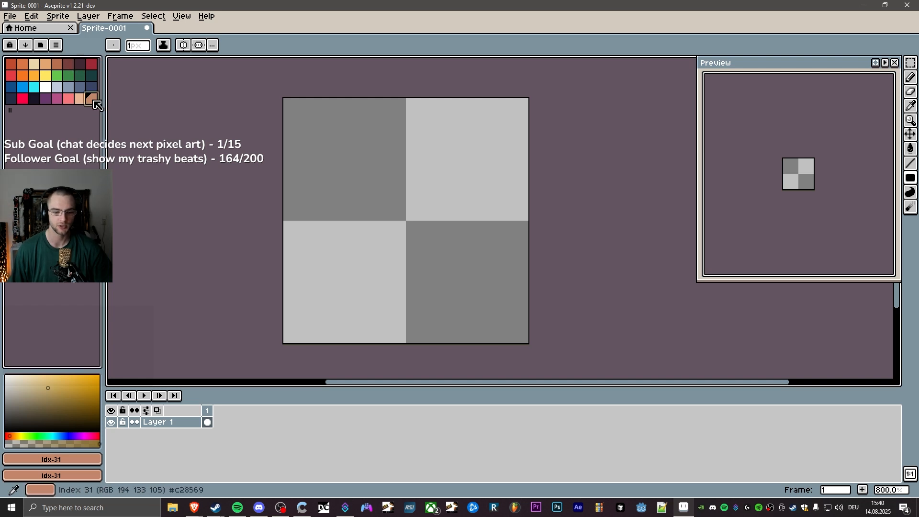
{"action": "left_click", "coordinate": [58, 66]}
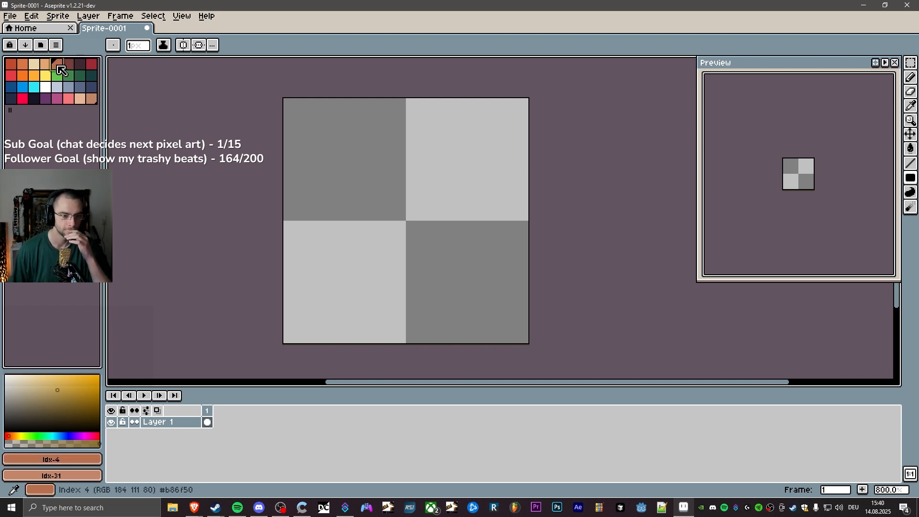
{"action": "left_click", "coordinate": [68, 64]}
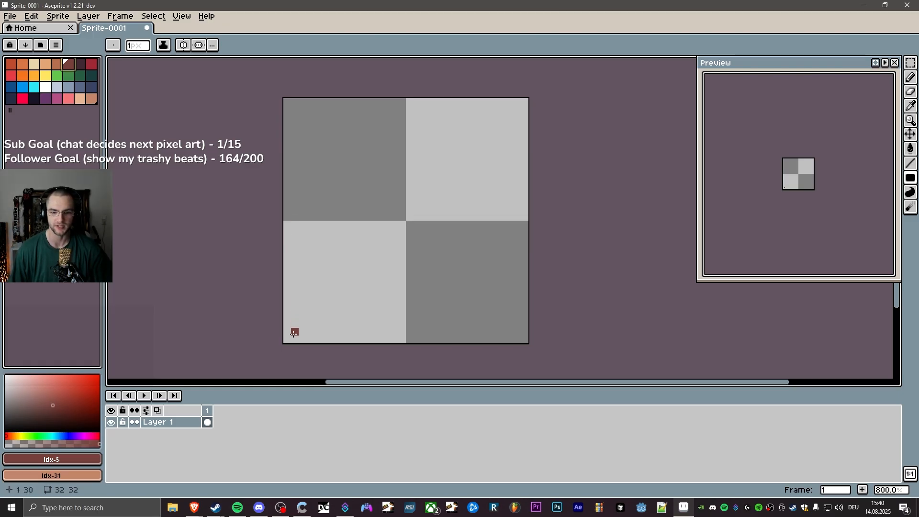
{"action": "left_click_drag", "start_coordinate": [287, 339], "coordinate": [522, 210]}
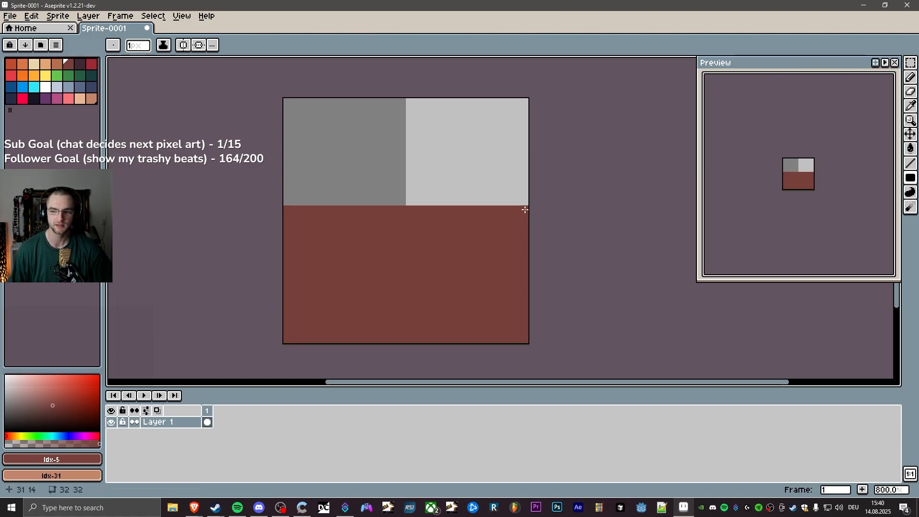
Outline the brown chest body with a 1 px dark border in palette colour Idx-6, using the unfilled Rectangle tool.
{"action": "key", "text": "]"}
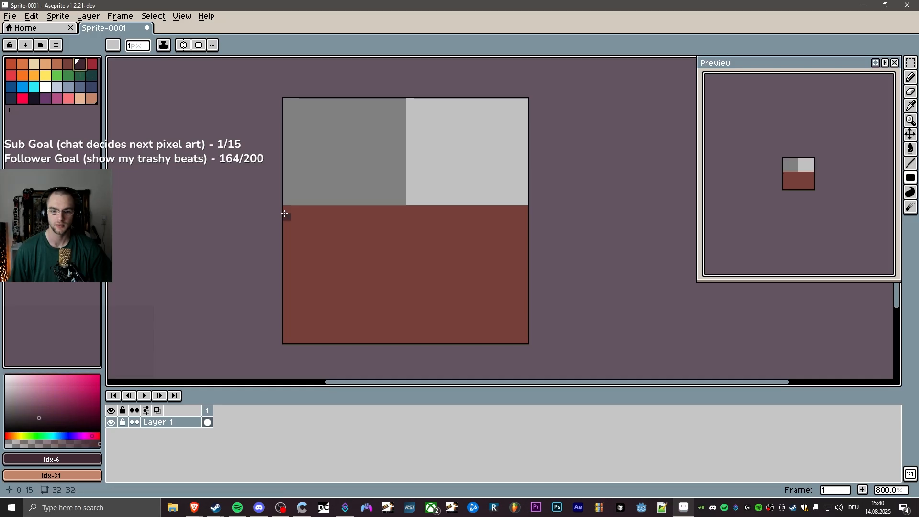
{"action": "left_click_drag", "start_coordinate": [286, 211], "coordinate": [206, 195]}
{"action": "key", "text": "ctrl+z"}
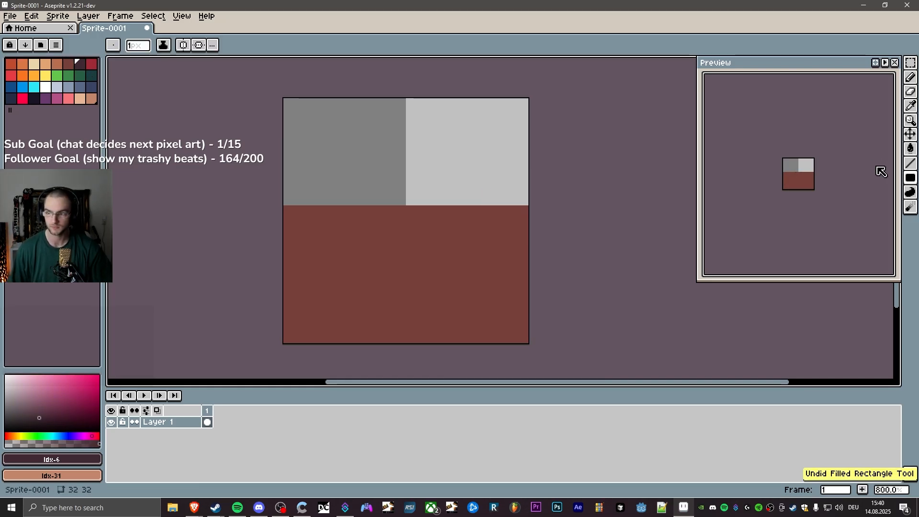
{"action": "mouse_move", "coordinate": [912, 179]}
{"action": "left_click", "coordinate": [853, 179]}
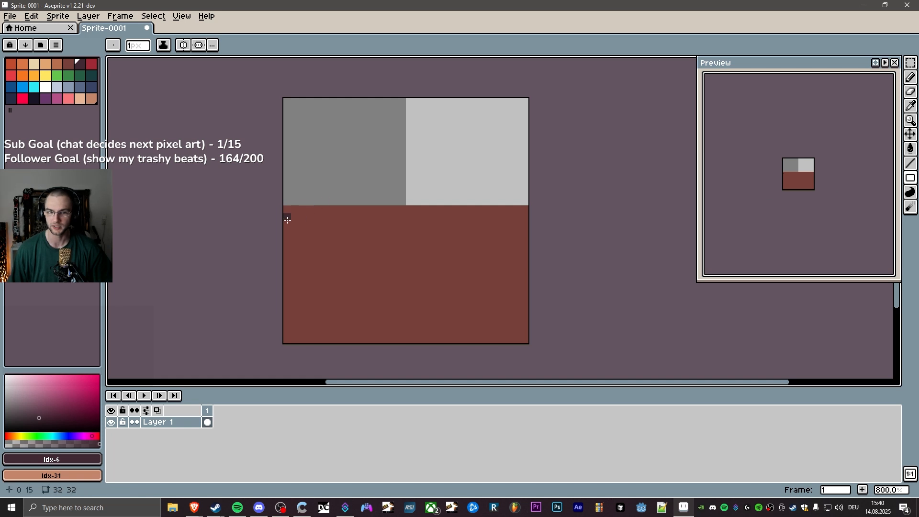
{"action": "left_click_drag", "start_coordinate": [283, 212], "coordinate": [524, 339]}
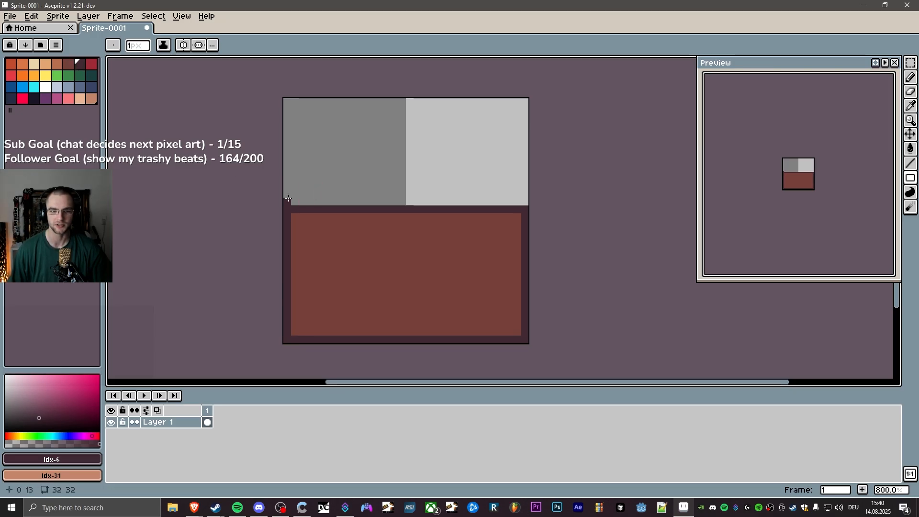
Draw a dark lid outline about 32 × 11 px directly above the body and fill its interior with brown Idx-5.
{"action": "left_click", "coordinate": [910, 177]}
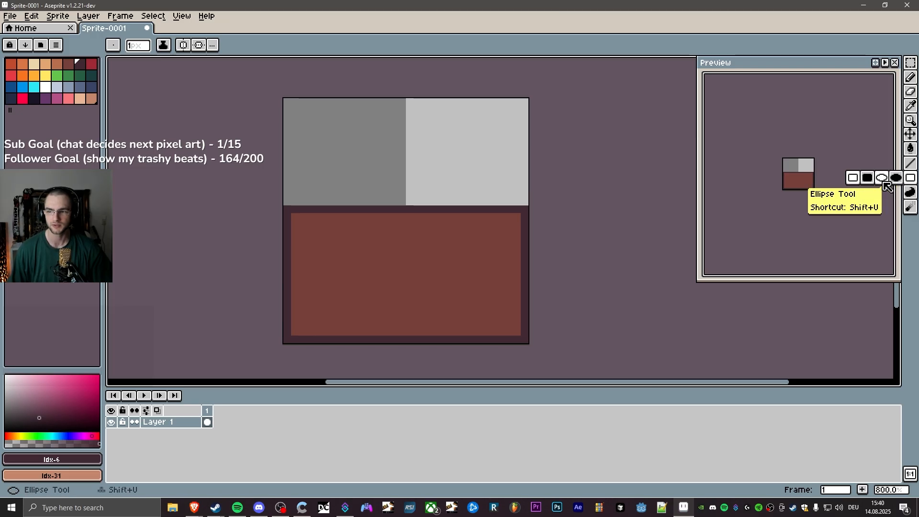
{"action": "left_click", "coordinate": [853, 177]}
{"action": "left_click_drag", "start_coordinate": [292, 198], "coordinate": [527, 122]}
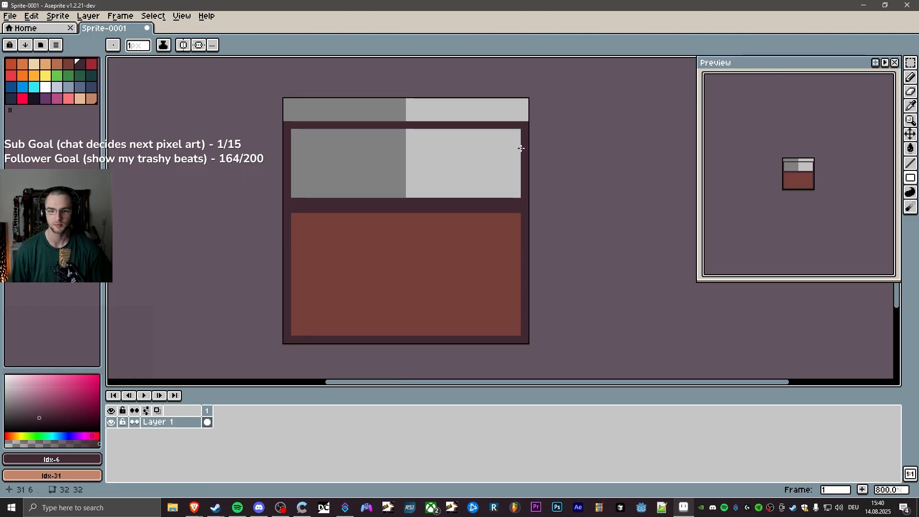
{"action": "left_click", "coordinate": [68, 64]}
{"action": "key", "text": "g"}
{"action": "left_click", "coordinate": [375, 155]}
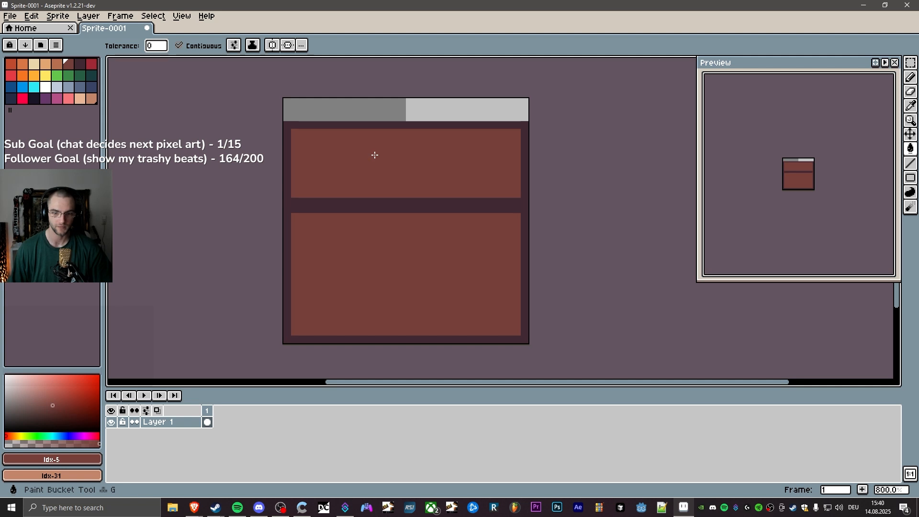
Erase both upper corners of the lid into curves with a round 10 px eraser.
{"action": "key", "text": "i"}
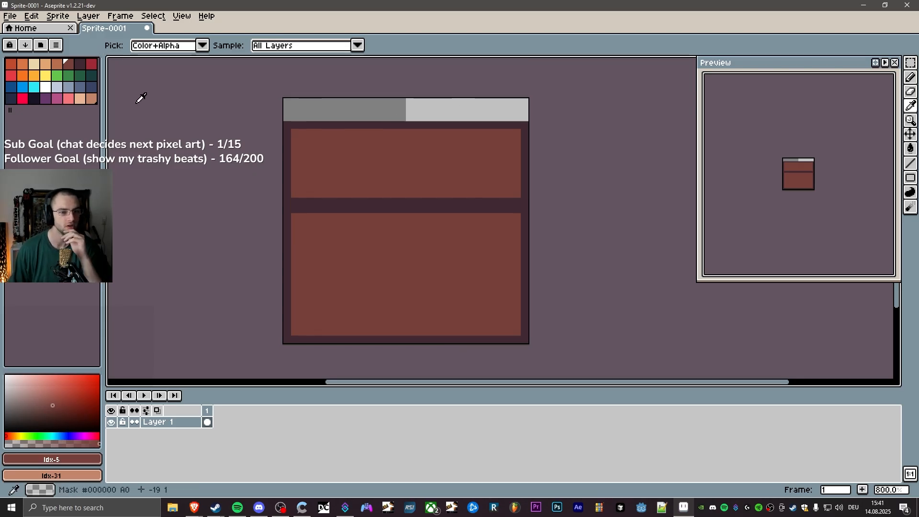
{"action": "left_click", "coordinate": [911, 77]}
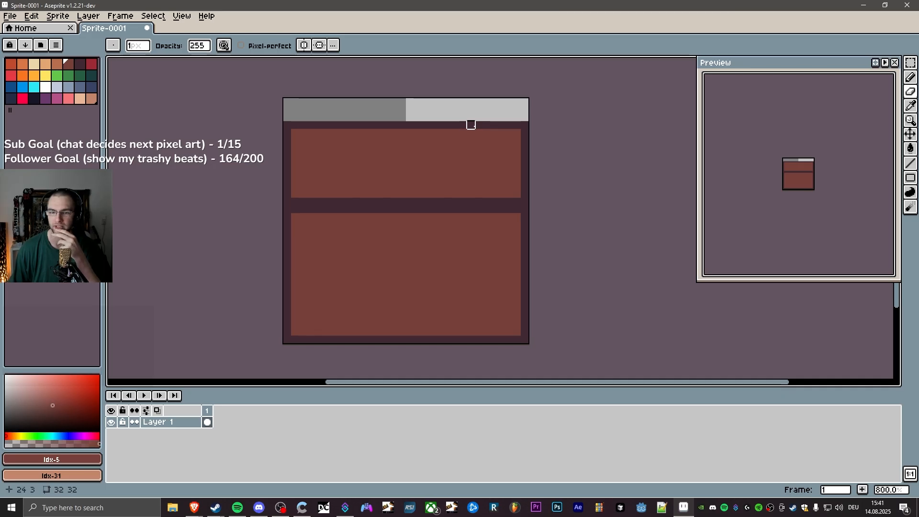
{"action": "left_click", "coordinate": [143, 48]}
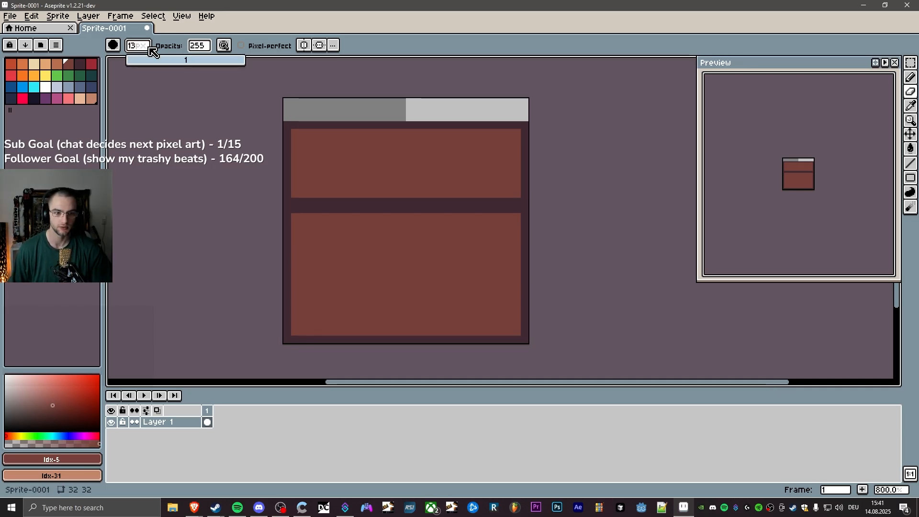
{"action": "type", "text": "3"}
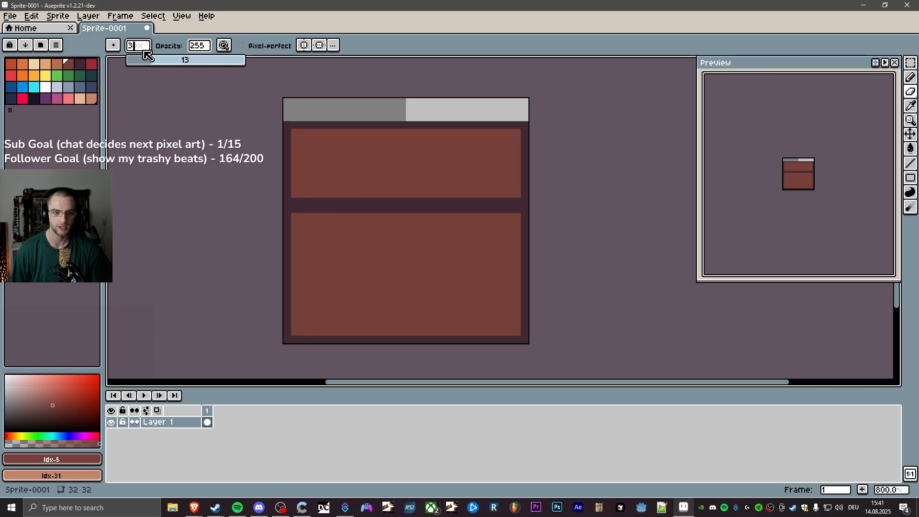
{"action": "left_click_drag", "start_coordinate": [144, 56], "coordinate": [164, 64]}
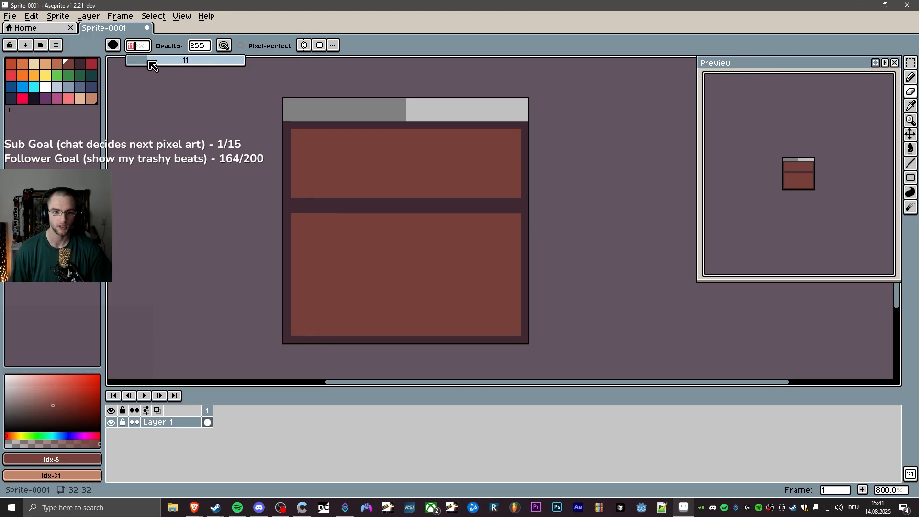
{"action": "left_click", "coordinate": [526, 124]}
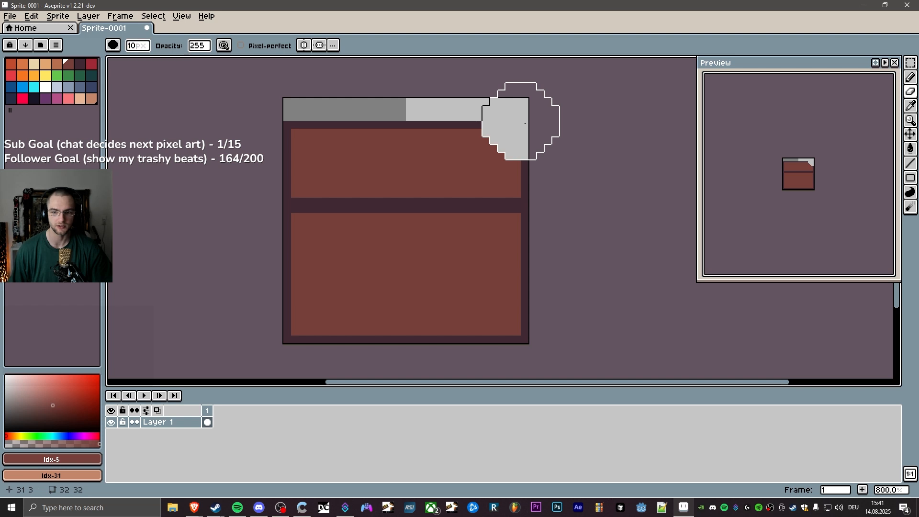
{"action": "left_click", "coordinate": [283, 121]}
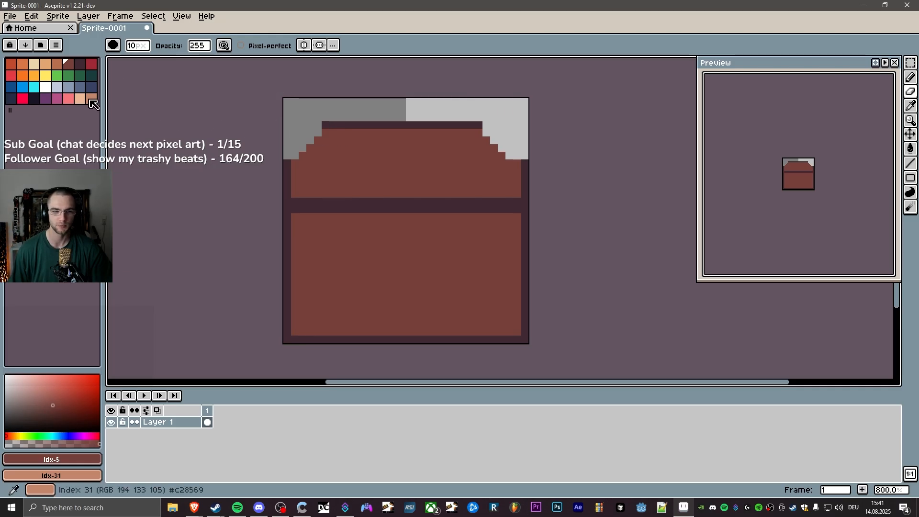
Outline both stepped lid corners with 1 px dark Idx-6 pixels and fill the gaps inside the right corner with brown #743f39.
{"action": "left_click", "coordinate": [911, 77]}
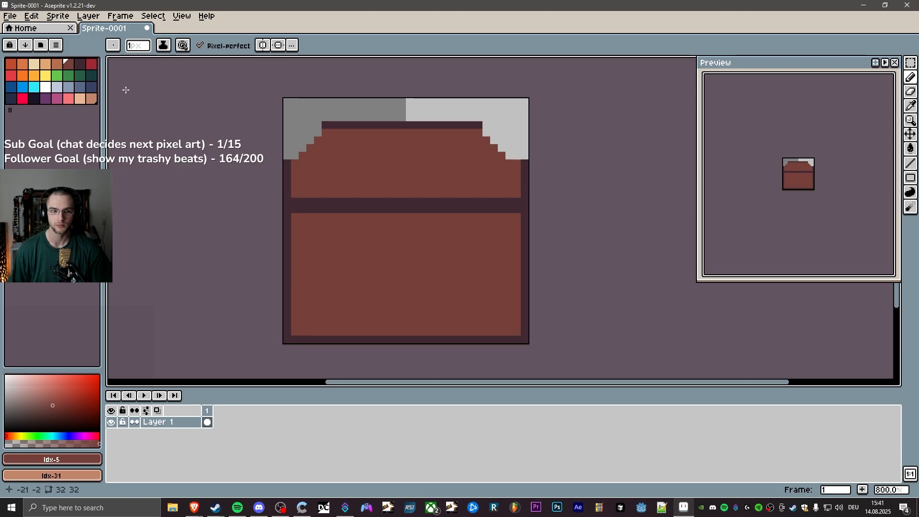
{"action": "left_click", "coordinate": [80, 63]}
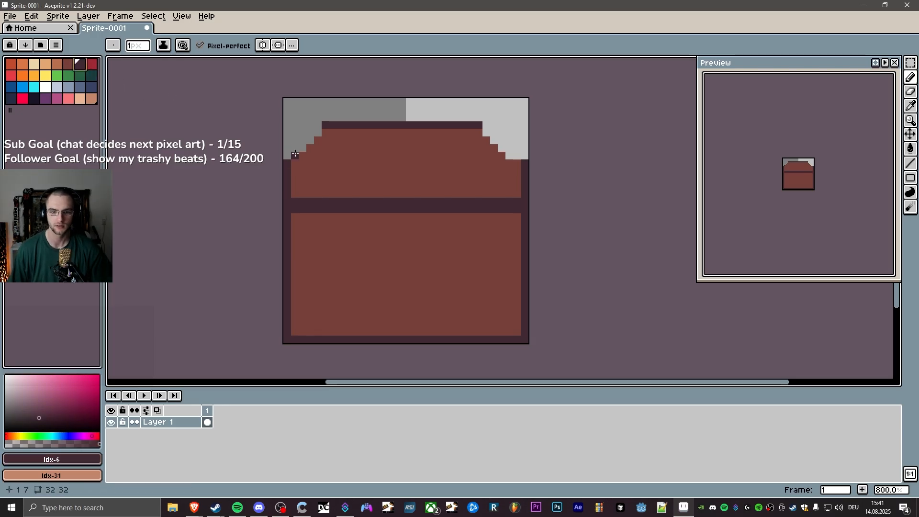
{"action": "left_click_drag", "start_coordinate": [295, 156], "coordinate": [318, 133]}
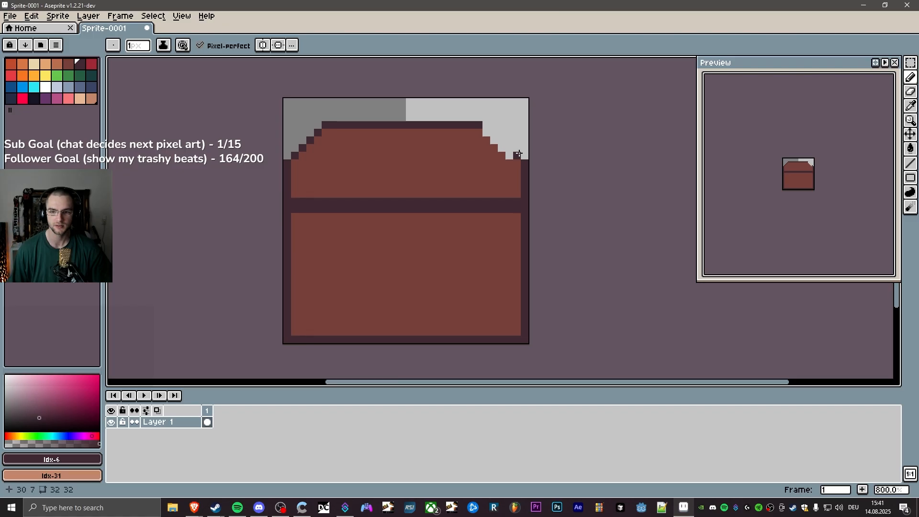
{"action": "left_click_drag", "start_coordinate": [519, 154], "coordinate": [496, 132]}
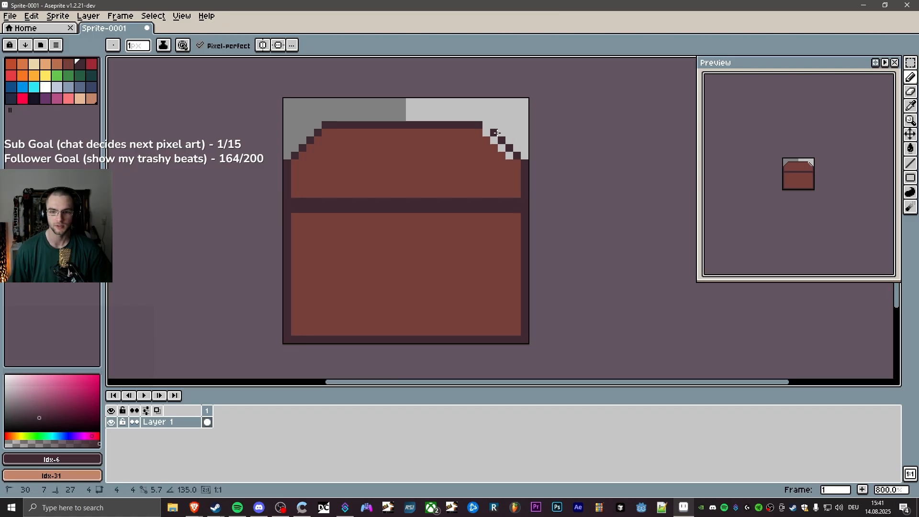
{"action": "left_click", "coordinate": [489, 123]}
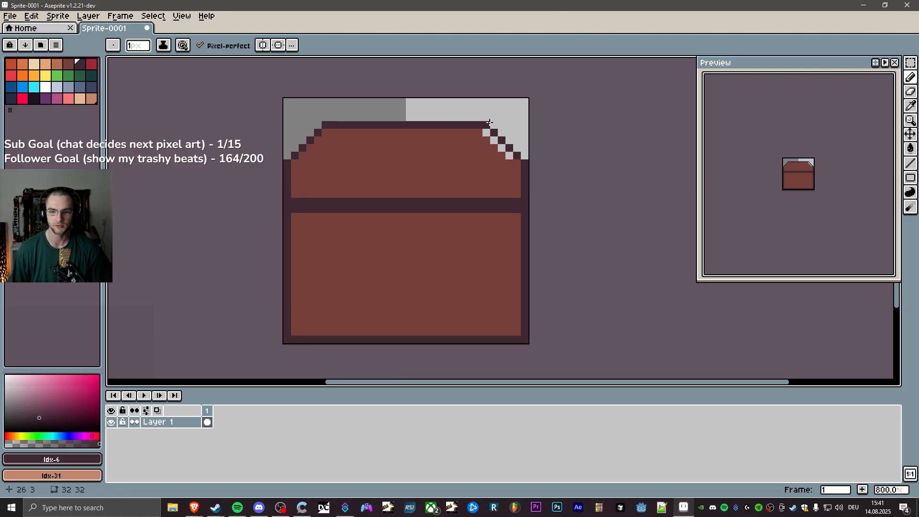
{"action": "left_click", "coordinate": [462, 151], "text": "alt"}
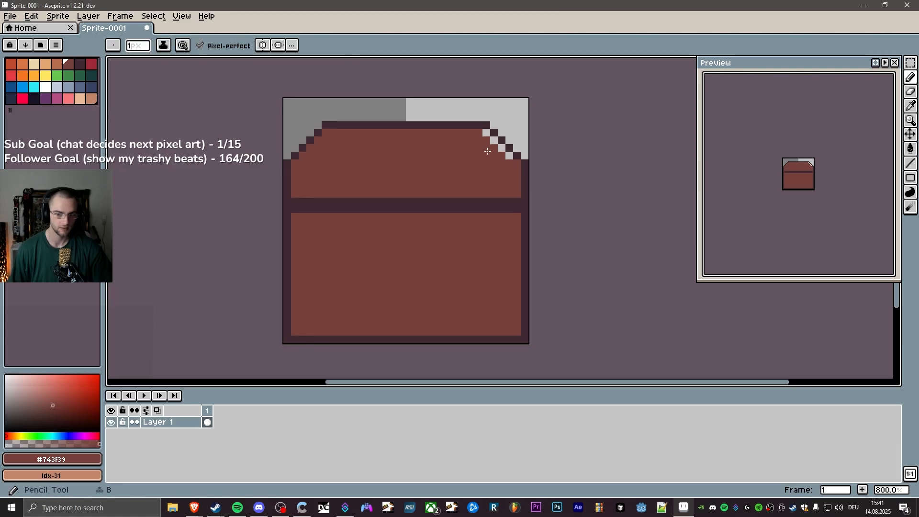
{"action": "left_click_drag", "start_coordinate": [486, 135], "coordinate": [510, 154]}
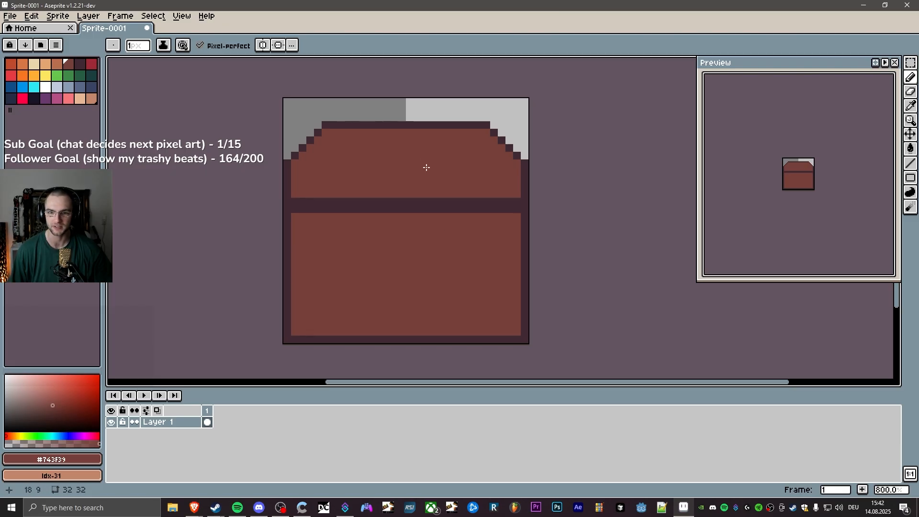
Examine the treasure chest pixel art reference images in the browser and return to Aseprite.
{"action": "left_click", "coordinate": [194, 507]}
{"action": "left_click", "coordinate": [258, 472]}
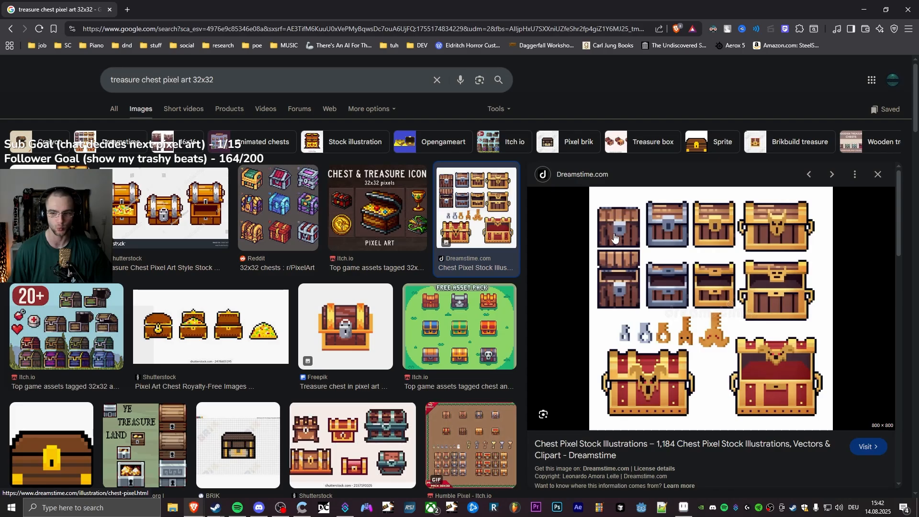
{"action": "left_click", "coordinate": [684, 508]}
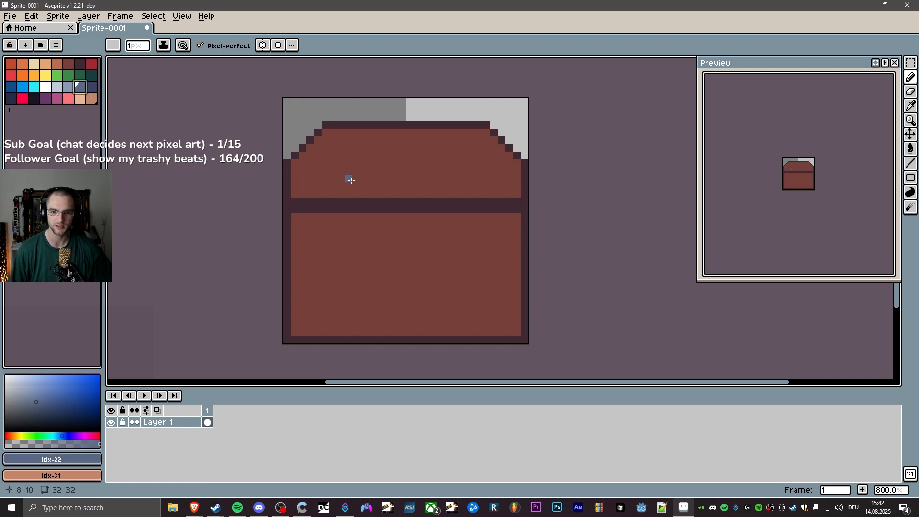
Enable left-right mirror symmetry and draw a cross-shaped blue-grey (Idx-22) lock, about 4 × 6 px, centred on the lid seam.
{"action": "left_click", "coordinate": [267, 44]}
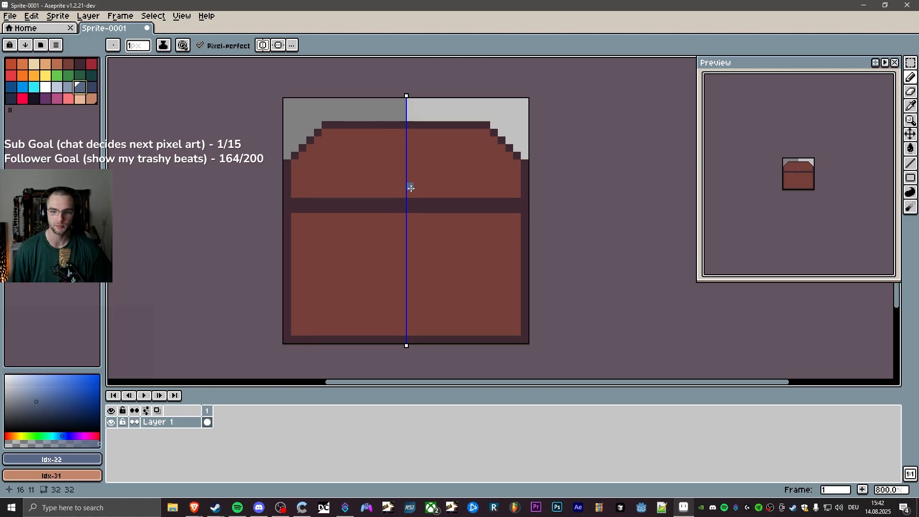
{"action": "left_click_drag", "start_coordinate": [411, 188], "coordinate": [420, 212]}
{"action": "left_click", "coordinate": [420, 212], "text": "shift"}
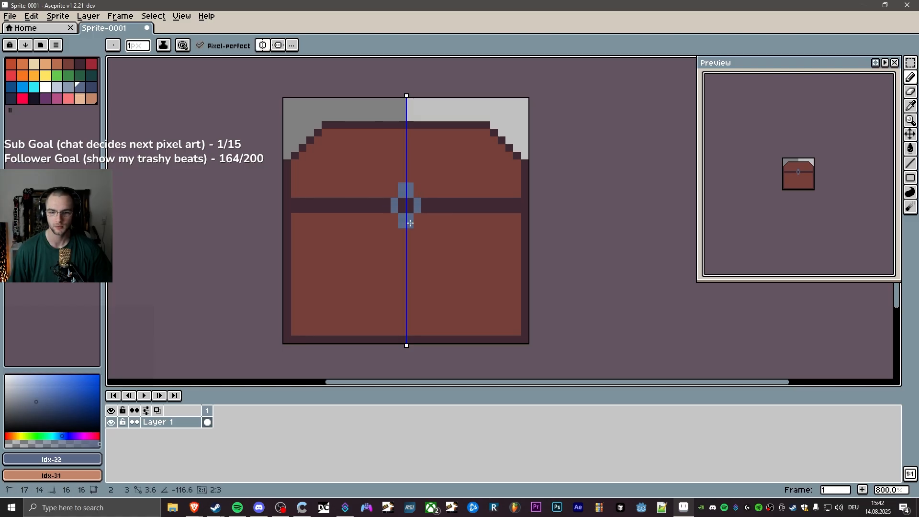
{"action": "left_click", "coordinate": [404, 211]}
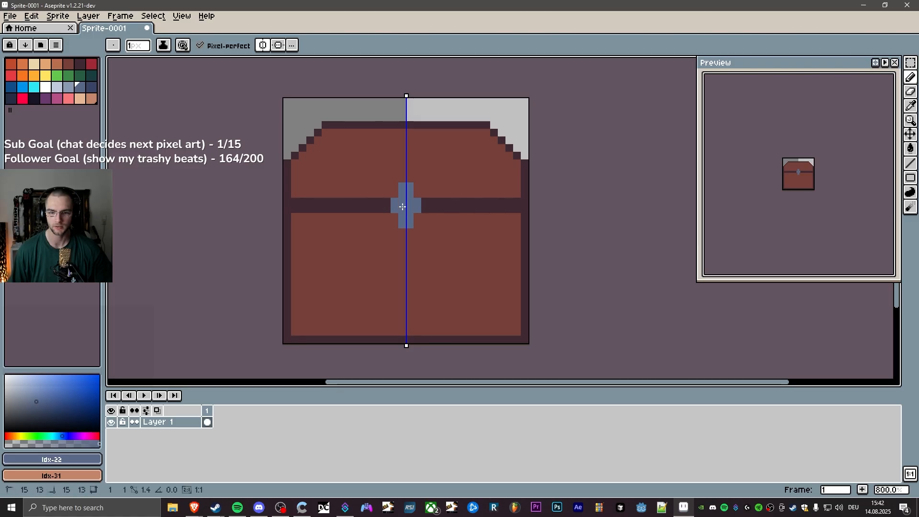
Paint the lock's 2 × 2 px centre in Idx-23 and extend its sides with Idx-22 pixels to form a rounded plate.
{"action": "left_click", "coordinate": [91, 87]}
{"action": "left_click_drag", "start_coordinate": [408, 201], "coordinate": [407, 209]}
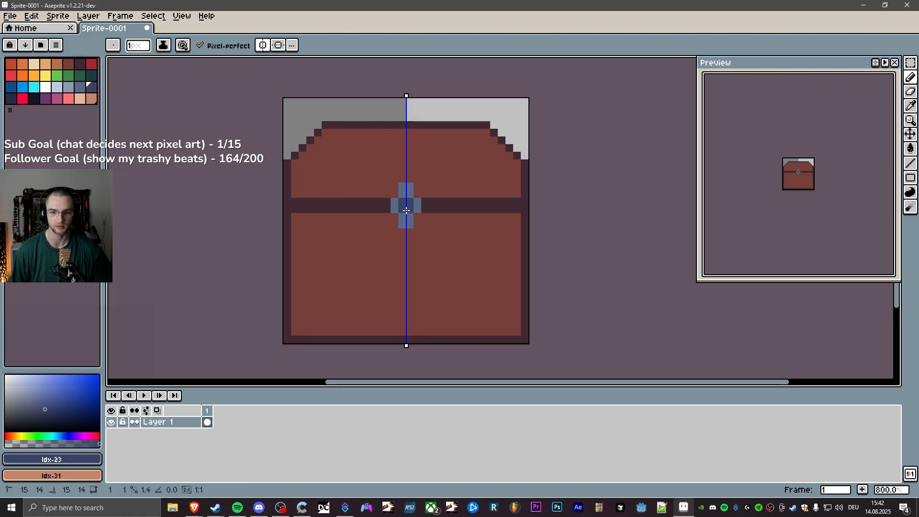
{"action": "key", "text": "bracketleft"}
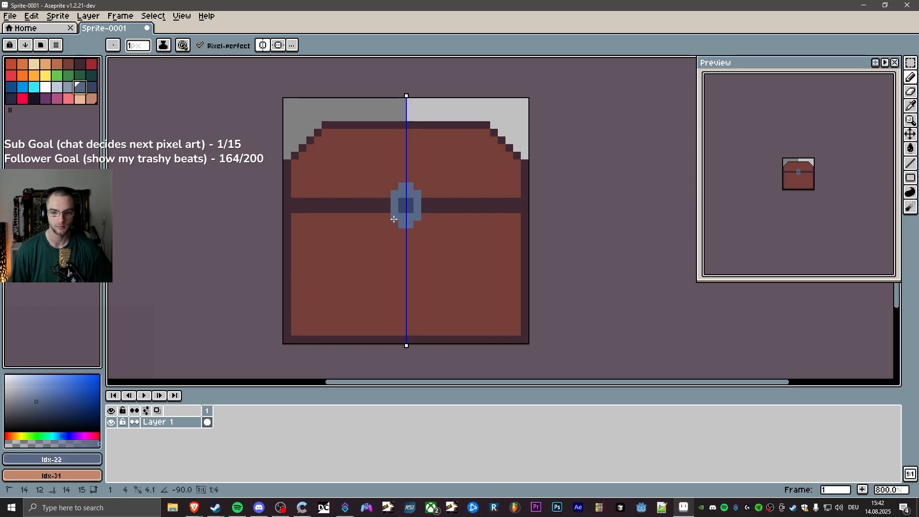
{"action": "left_click", "coordinate": [394, 217]}
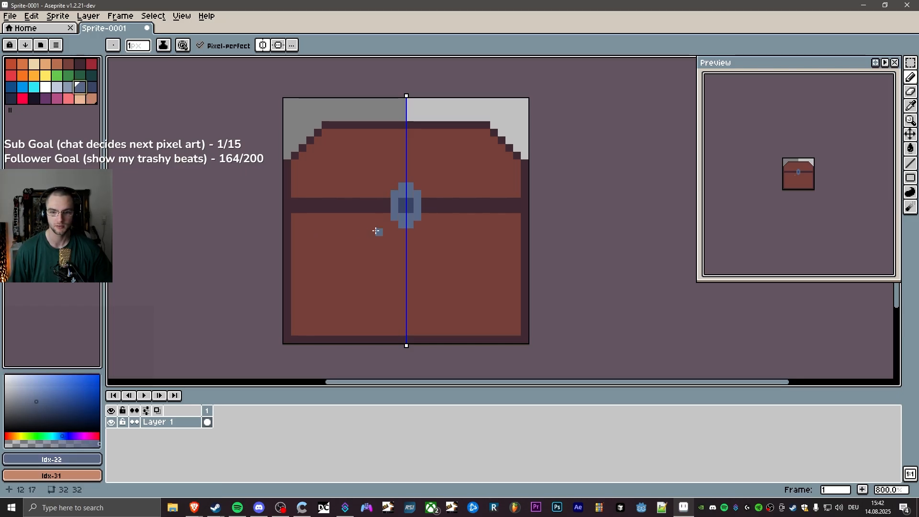
Enlarge and centre the chest in the Preview window.
{"action": "scroll", "coordinate": [812, 197], "scroll_direction": "up", "scroll_amount": 2}
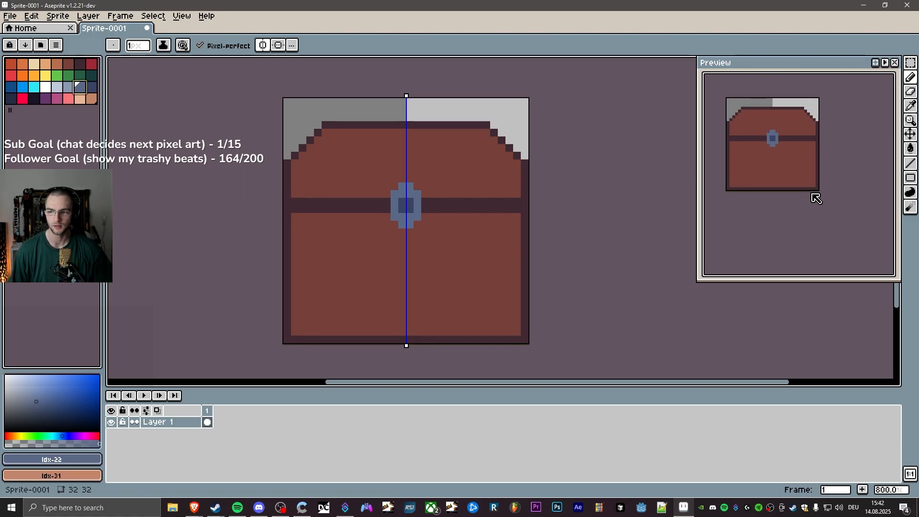
{"action": "scroll", "coordinate": [802, 190], "scroll_direction": "down", "scroll_amount": 1}
{"action": "left_click_drag", "start_coordinate": [780, 202], "coordinate": [806, 215]}
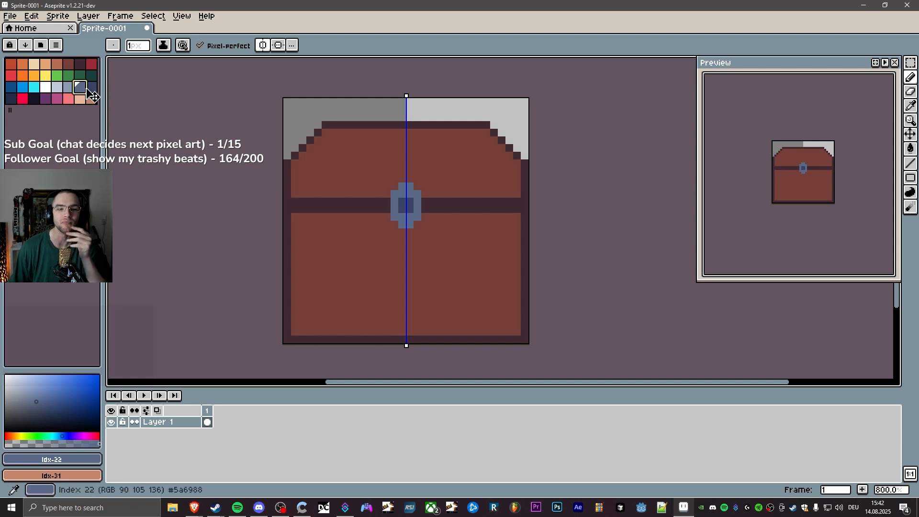
Draw 1 px vertical plank lines in Idx-6 down the full height of the chest body, three mirrored on each side.
{"action": "left_click", "coordinate": [85, 67]}
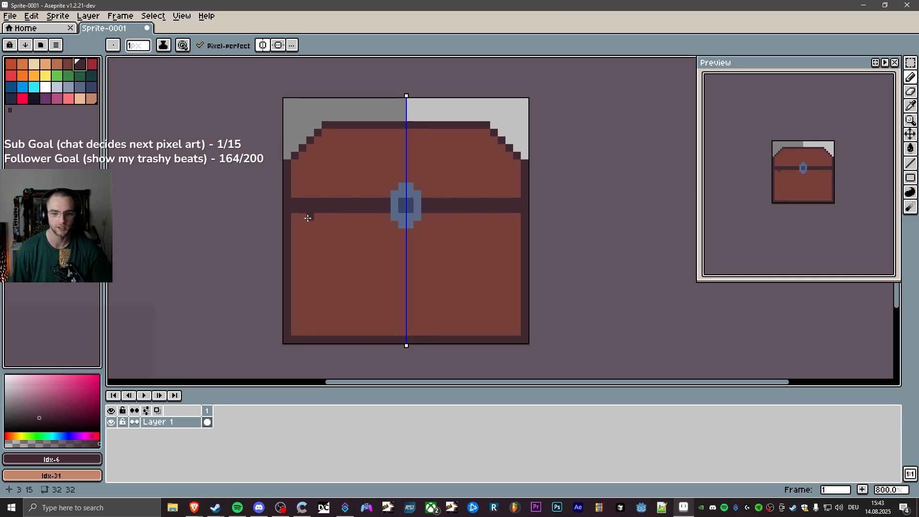
{"action": "left_click", "coordinate": [316, 218], "text": "shift"}
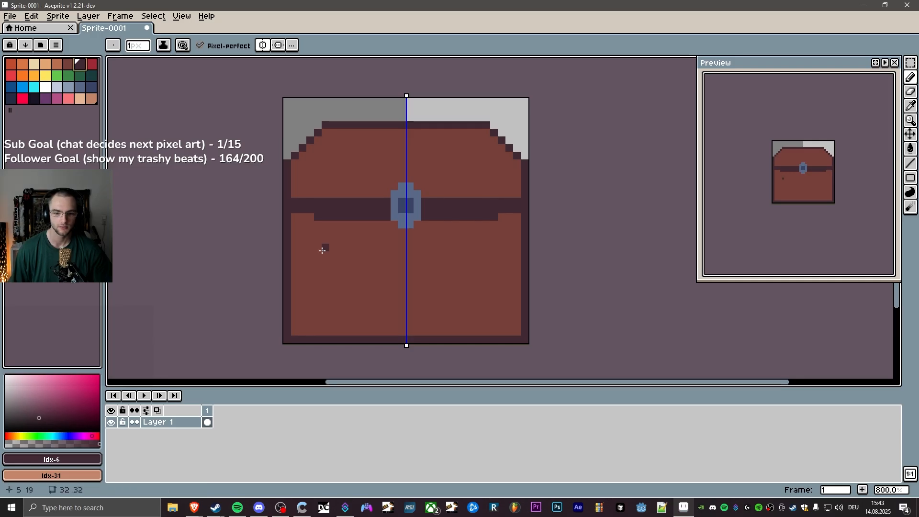
{"action": "key", "text": "ctrl+z"}
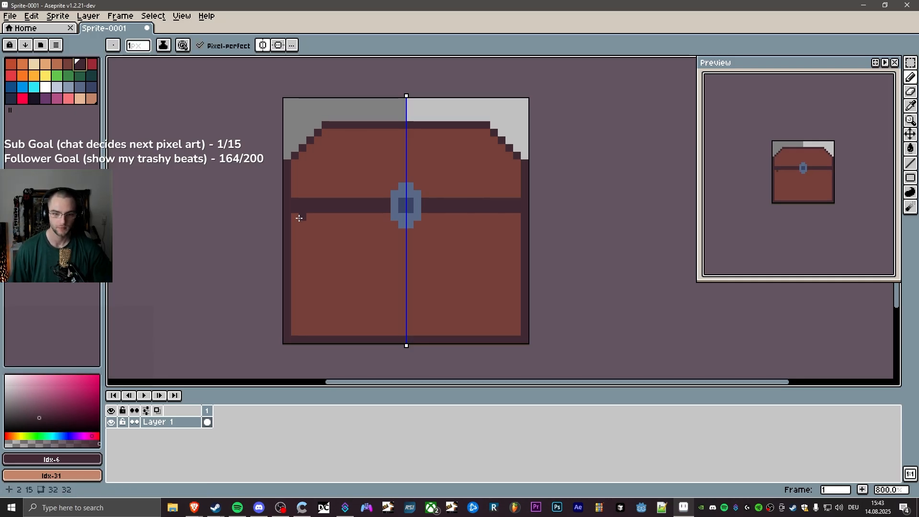
{"action": "mouse_move", "coordinate": [316, 217]}
{"action": "left_mouse_down"}
{"action": "mouse_move", "coordinate": [308, 306]}
{"action": "mouse_move", "coordinate": [318, 330]}
{"action": "left_mouse_up"}
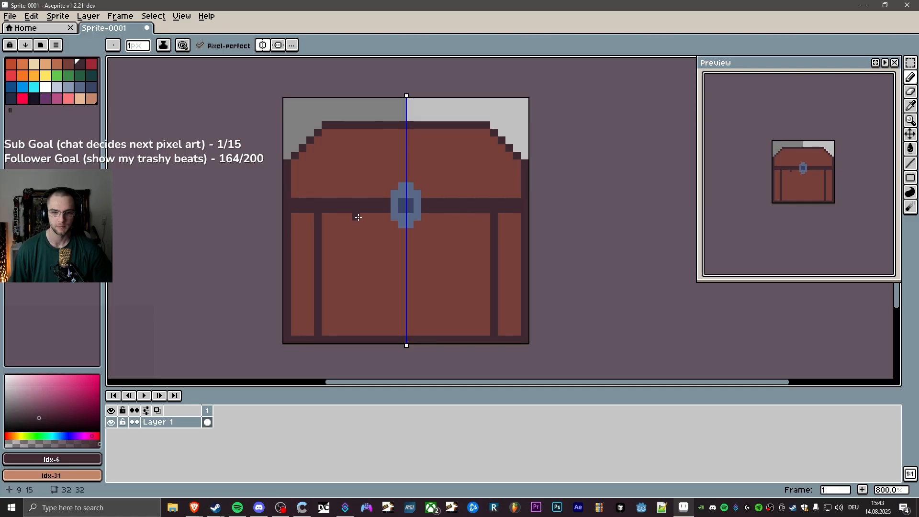
{"action": "left_click_drag", "start_coordinate": [359, 217], "coordinate": [359, 334]}
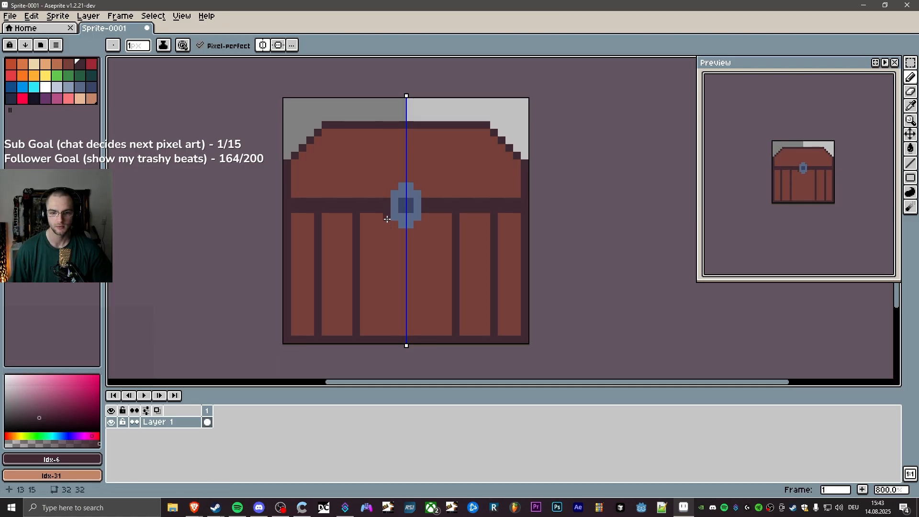
{"action": "left_click_drag", "start_coordinate": [387, 219], "coordinate": [385, 333]}
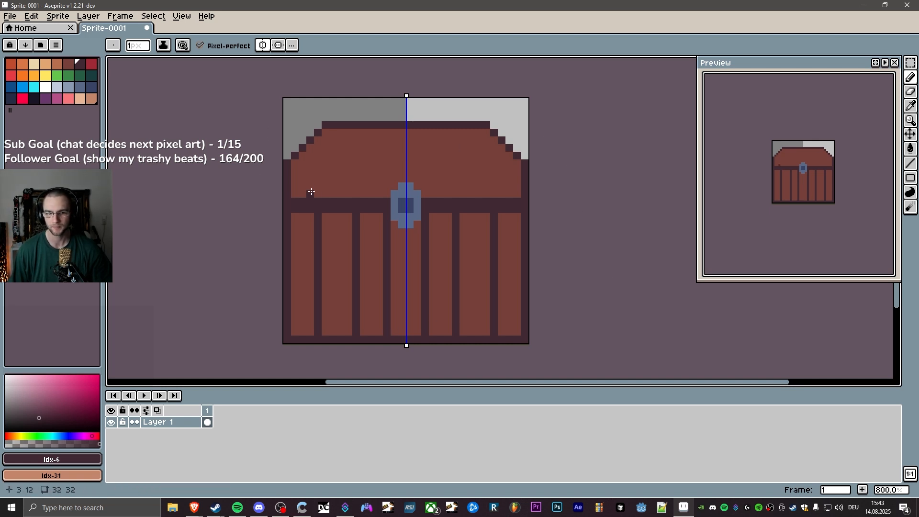
Try continuing the three mirrored plank lines up through the lid in Idx-6, and undo them.
{"action": "left_click_drag", "start_coordinate": [321, 192], "coordinate": [327, 132]}
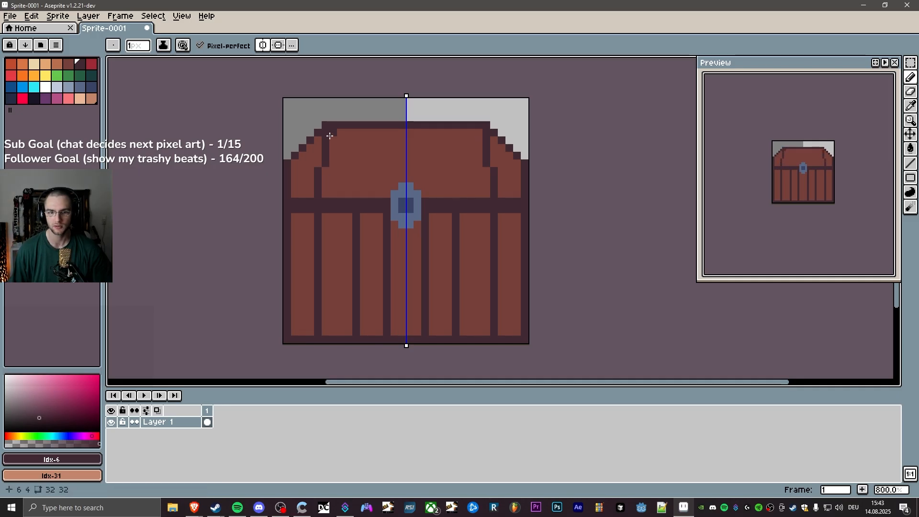
{"action": "left_click_drag", "start_coordinate": [357, 194], "coordinate": [366, 135]}
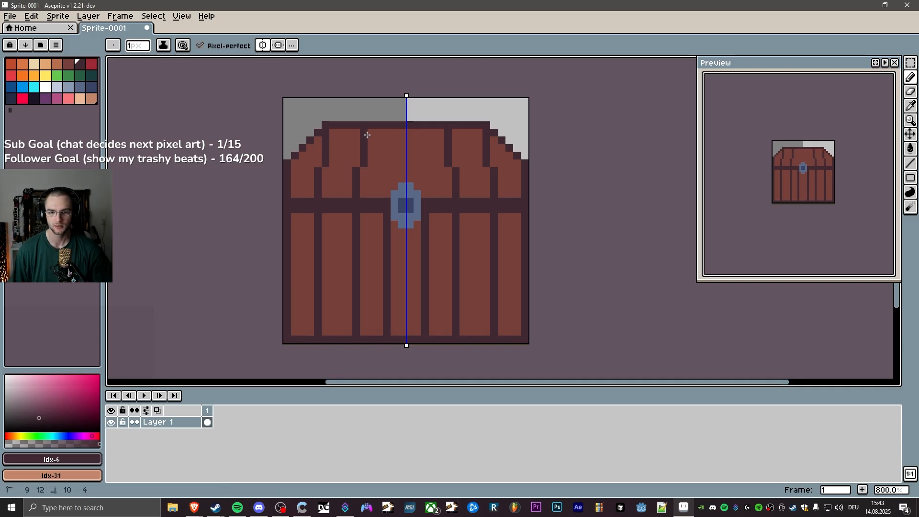
{"action": "left_click_drag", "start_coordinate": [386, 194], "coordinate": [386, 135]}
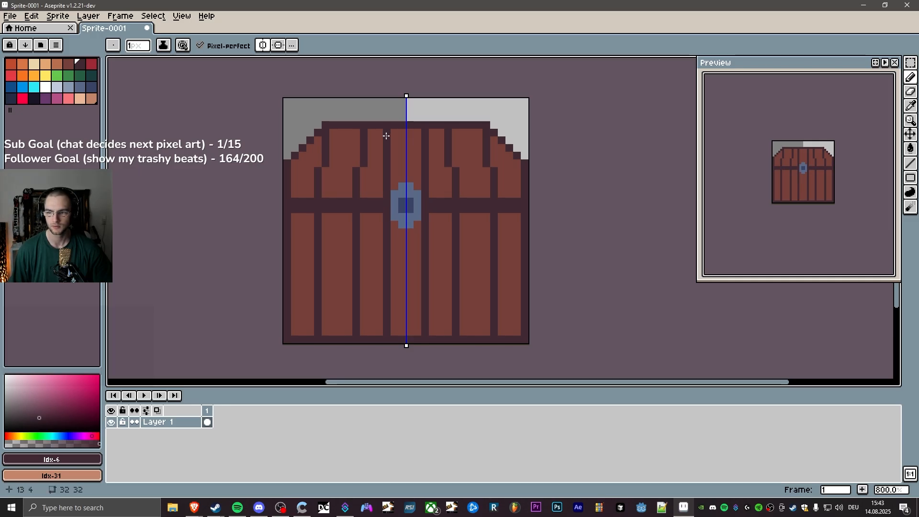
{"action": "key", "text": "ctrl+z"}
{"action": "key", "text": "ctrl+z"}
{"action": "key", "text": "ctrl+z"}
{"action": "key", "text": "ctrl+z"}
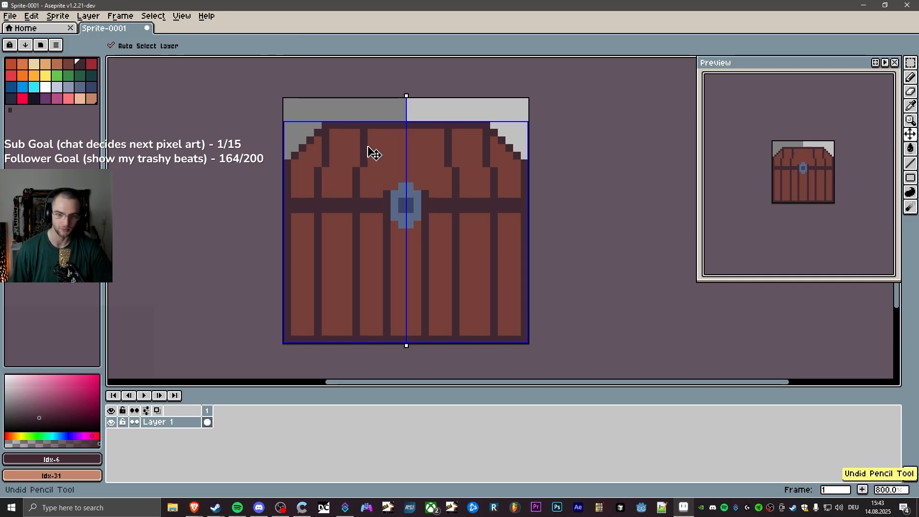
{"action": "key", "text": "ctrl+z"}
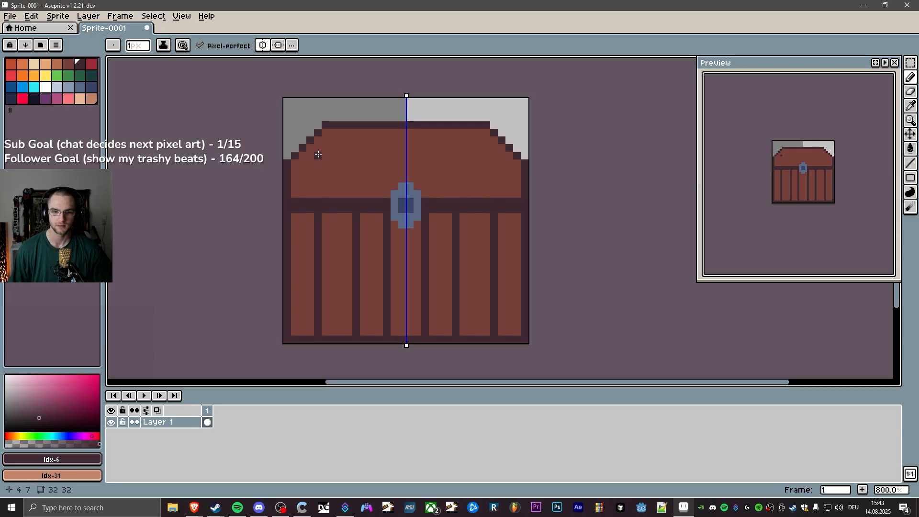
Try two 1 px horizontal plank lines across the lid in Idx-6, and undo them.
{"action": "left_click_drag", "start_coordinate": [302, 154], "coordinate": [451, 152]}
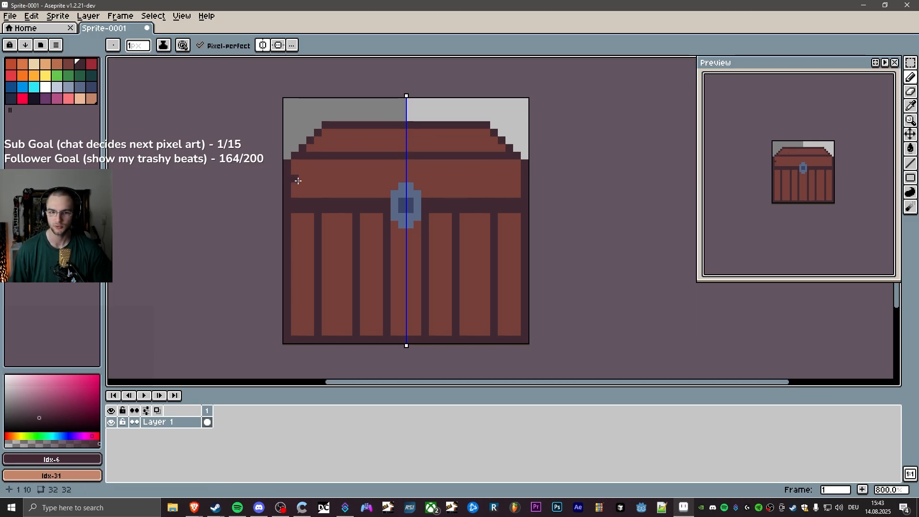
{"action": "left_click_drag", "start_coordinate": [298, 179], "coordinate": [402, 178]}
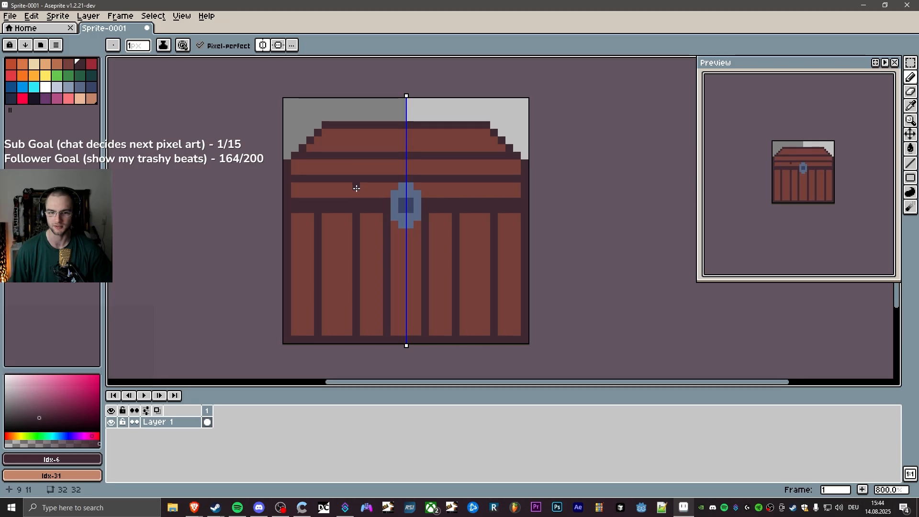
{"action": "key", "text": "ctrl+z"}
{"action": "key", "text": "ctrl+z"}
{"action": "key", "text": "ctrl+z"}
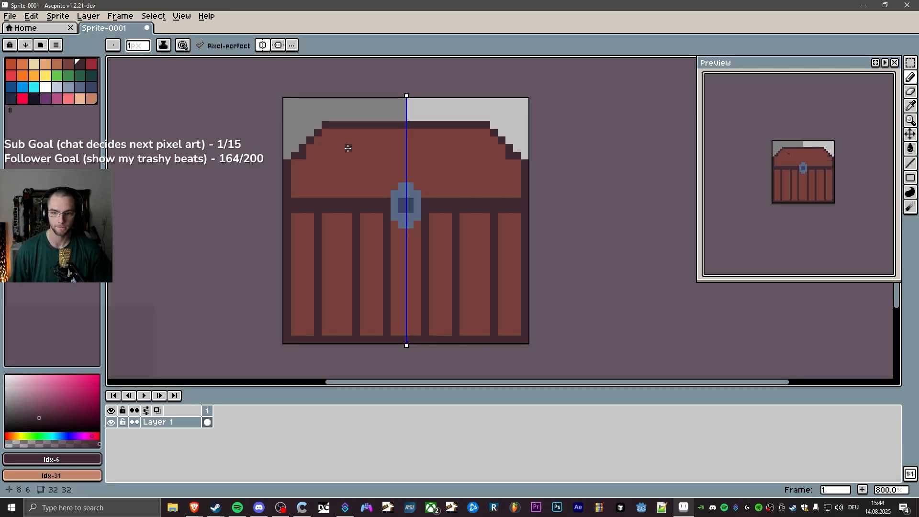
Repaint the pixels just inside the lid's lower stepped corners with brown #743f39, and pick the dark outline colour #3f2832 for the pencil.
{"action": "left_click", "coordinate": [325, 155], "text": "alt"}
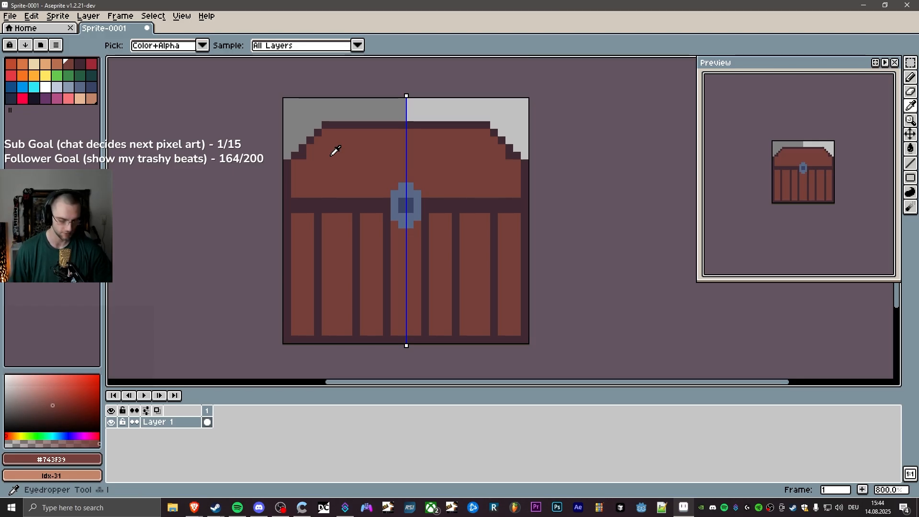
{"action": "left_click", "coordinate": [303, 157]}
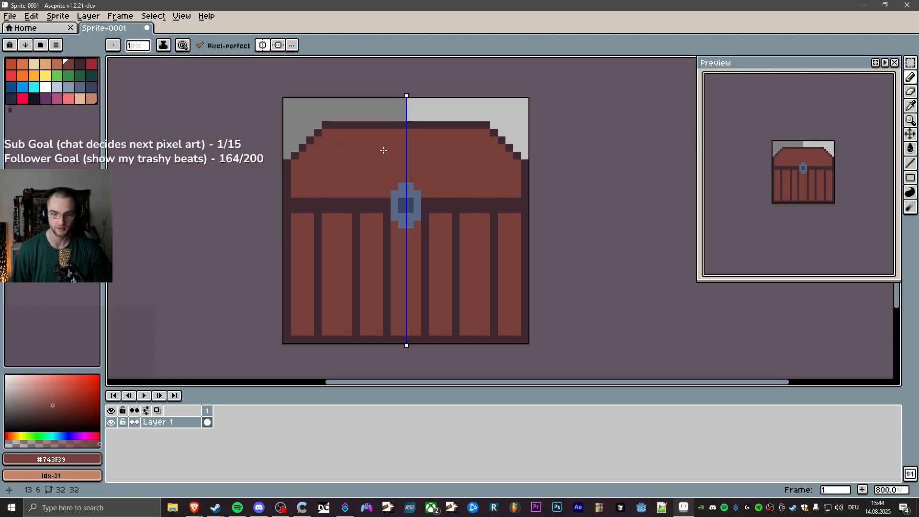
{"action": "key", "text": "i"}
{"action": "left_click", "coordinate": [346, 123]}
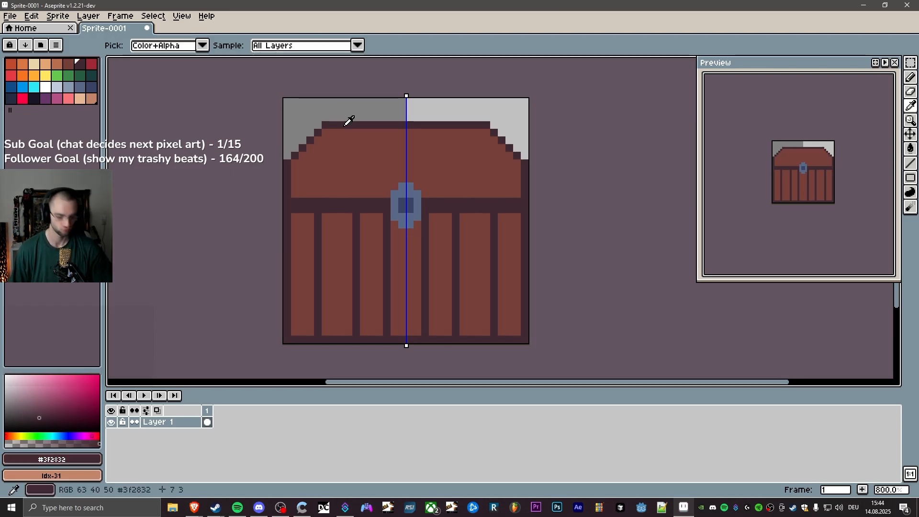
{"action": "key", "text": "b"}
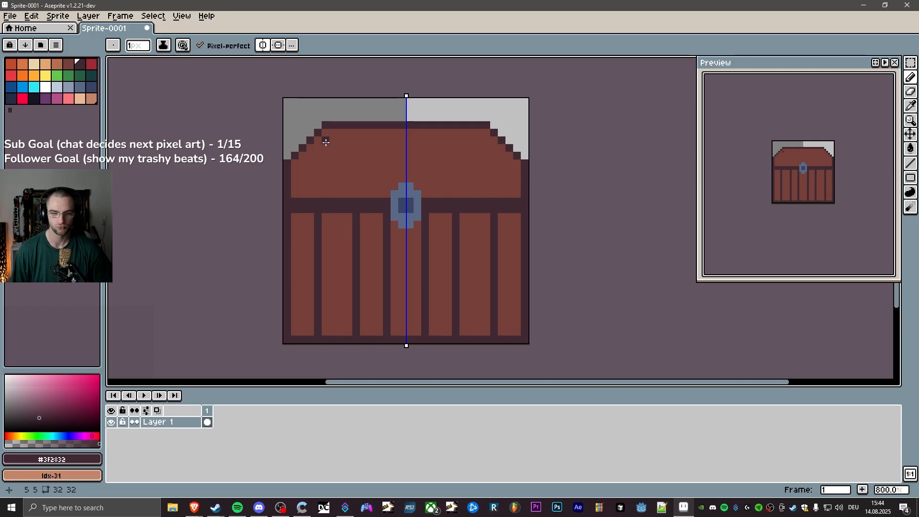
Try a 1 px horizontal plank line across the upper lid in #3f2832, and undo it.
{"action": "left_click_drag", "start_coordinate": [312, 149], "coordinate": [404, 147]}
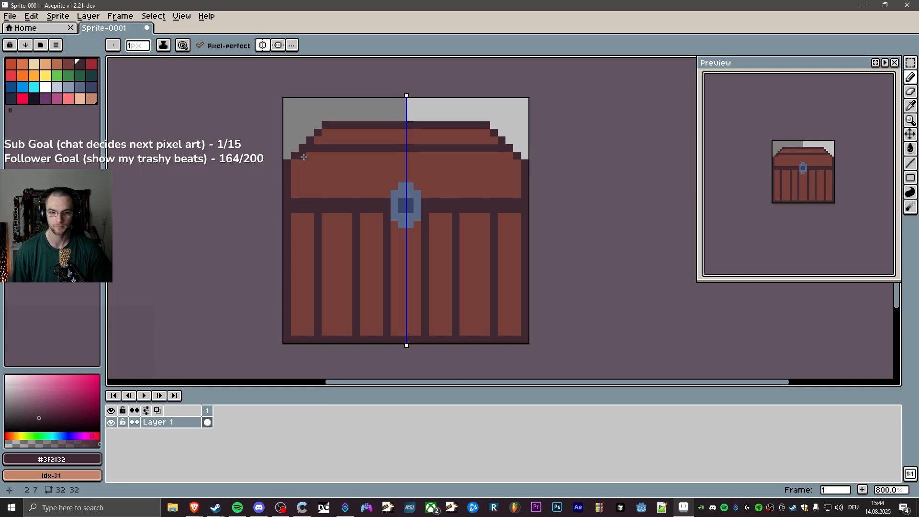
{"action": "left_click", "coordinate": [305, 170]}
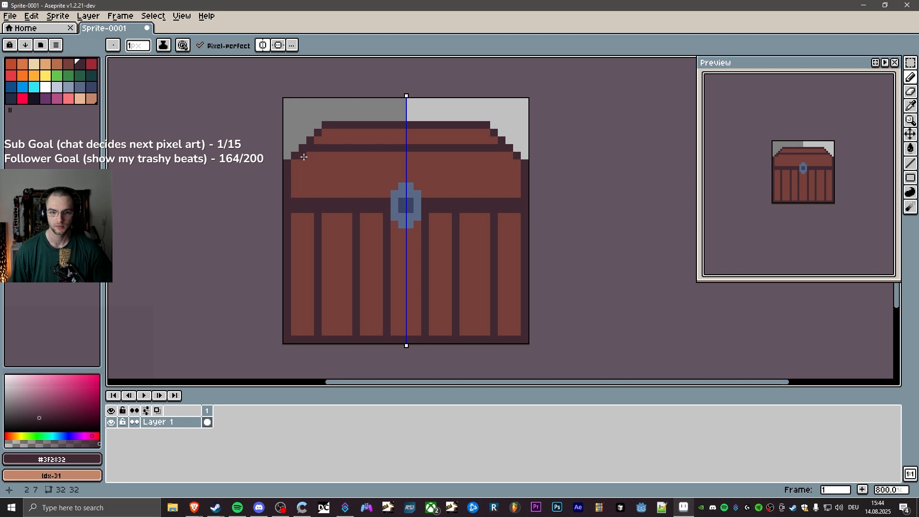
{"action": "key", "text": "ctrl+z"}
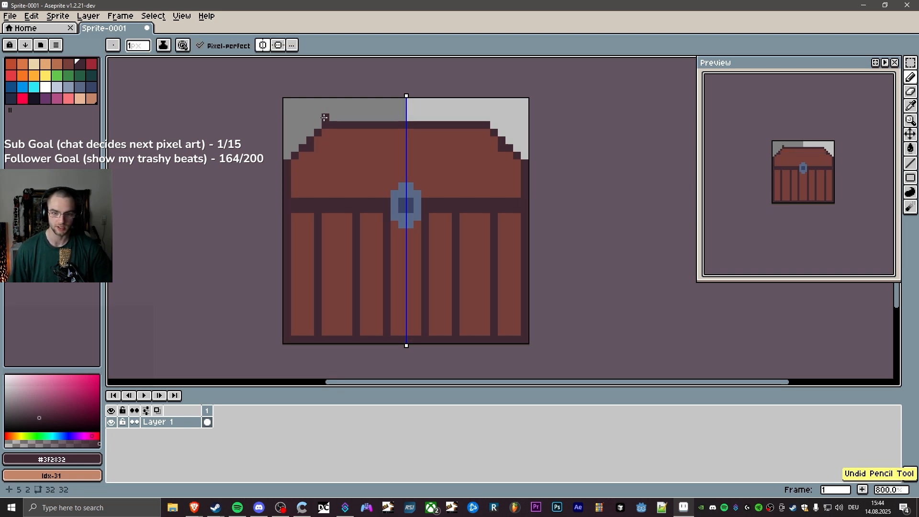
Raise the lid by 1 px with a narrower mirrored top outline in #3f2832, repainting the old outline row inside it with #743f39.
{"action": "left_click_drag", "start_coordinate": [330, 117], "coordinate": [404, 117]}
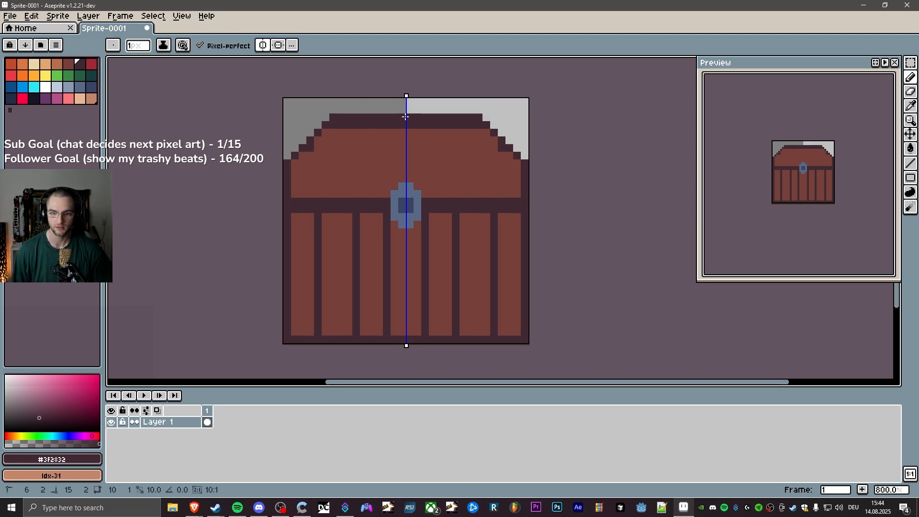
{"action": "left_click", "coordinate": [340, 149], "text": "alt"}
{"action": "left_click", "coordinate": [334, 127]}
{"action": "left_click_drag", "start_coordinate": [334, 126], "coordinate": [400, 126]}
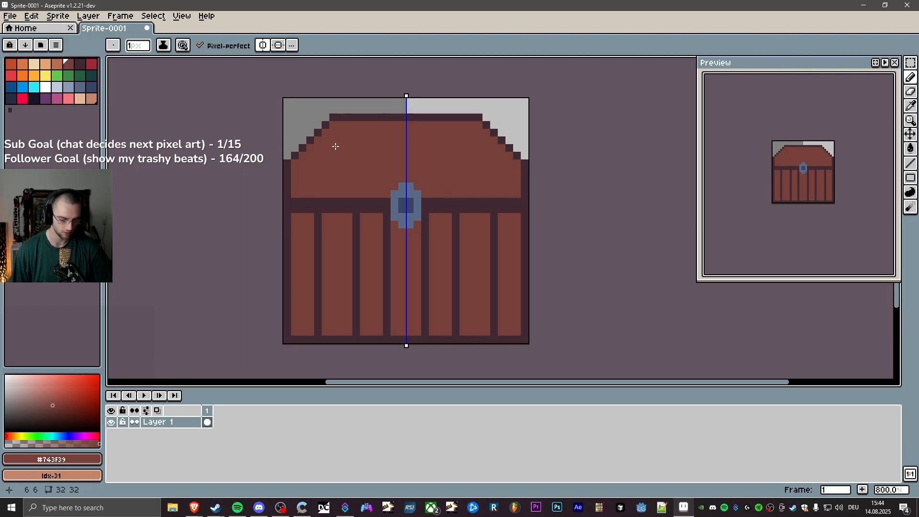
Draw two 1 px horizontal plank lines in #3f2832 across the lid, one mid-slope and one at the foot of the slopes.
{"action": "left_click", "coordinate": [342, 115], "text": "alt"}
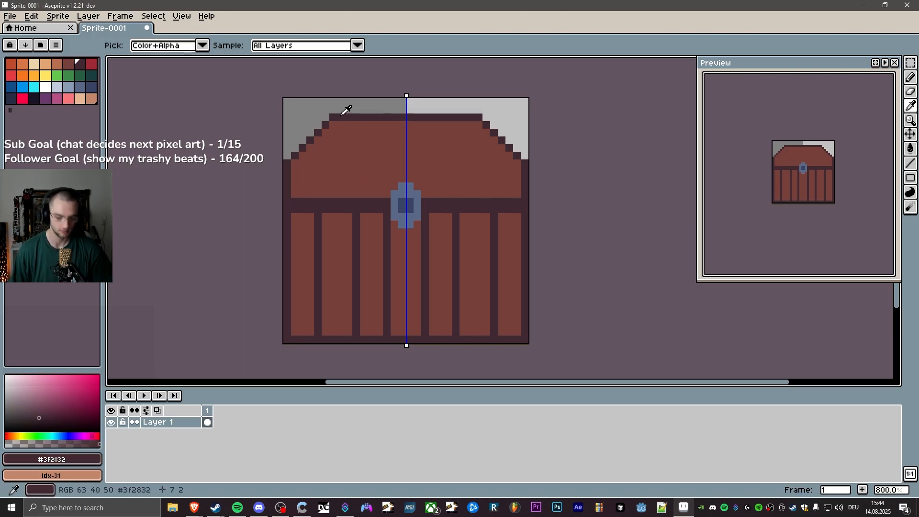
{"action": "left_click", "coordinate": [335, 140]}
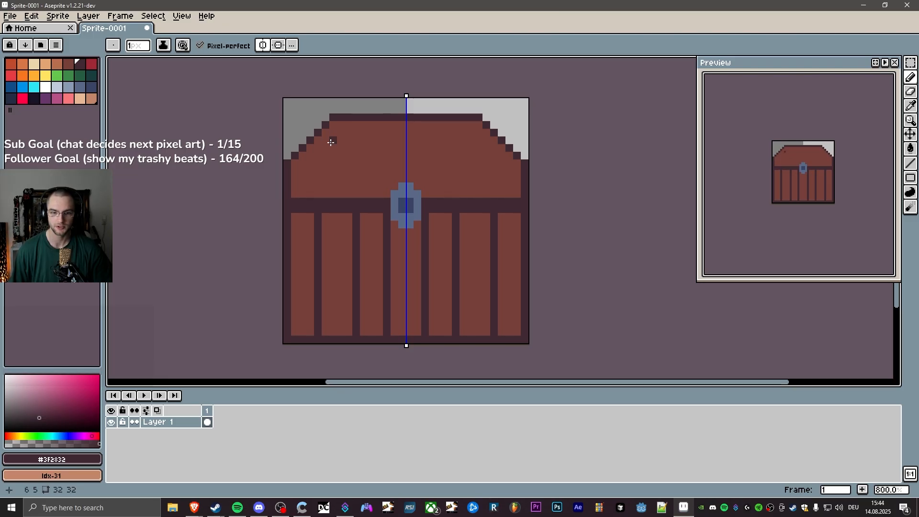
{"action": "left_click_drag", "start_coordinate": [320, 143], "coordinate": [398, 139]}
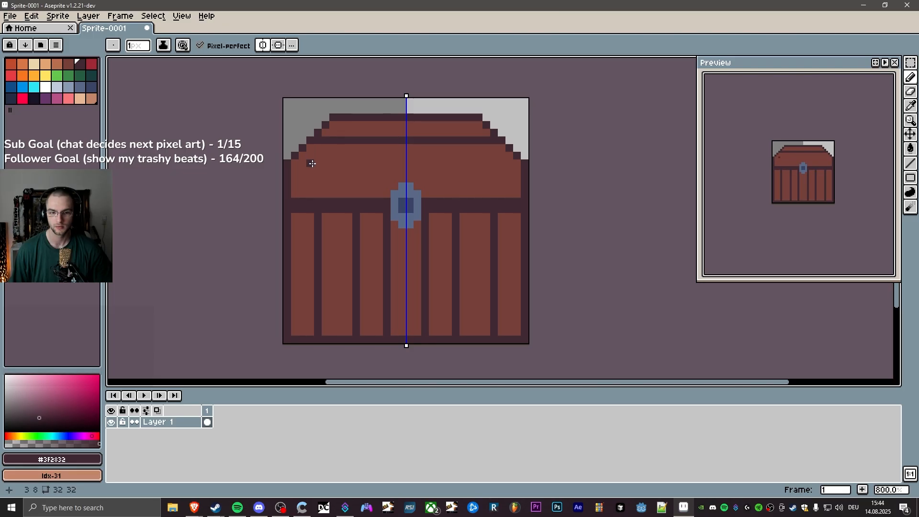
{"action": "left_click_drag", "start_coordinate": [299, 165], "coordinate": [400, 161]}
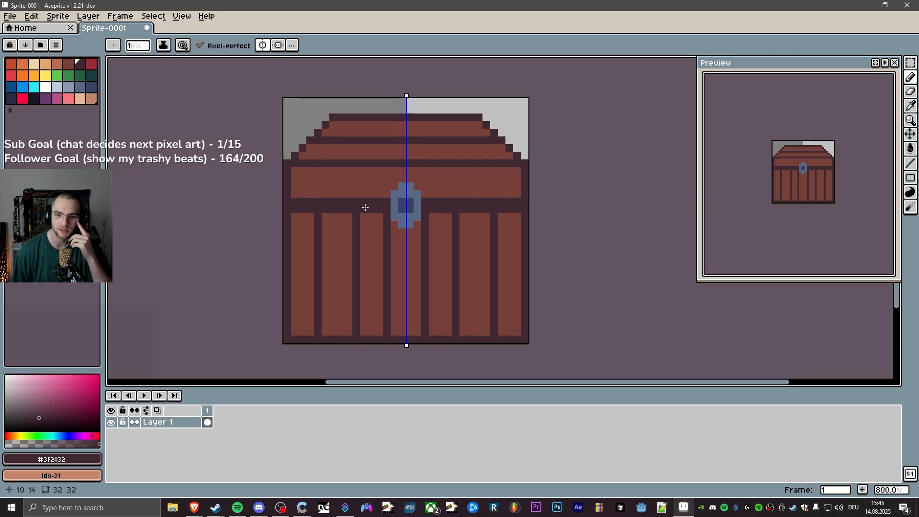
Shorten the chest body by moving its lower 32 × 9 px strip up 4 px, and shift the whole chest down onto the canvas's lower edge.
{"action": "left_click", "coordinate": [438, 248]}
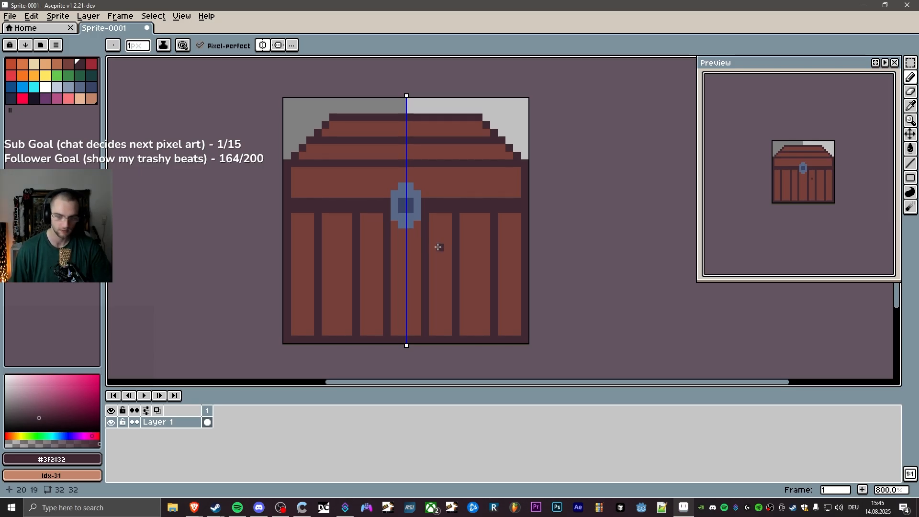
{"action": "key", "text": "m"}
{"action": "left_click_drag", "start_coordinate": [287, 338], "coordinate": [525, 273]}
{"action": "left_click_drag", "start_coordinate": [468, 306], "coordinate": [471, 278]}
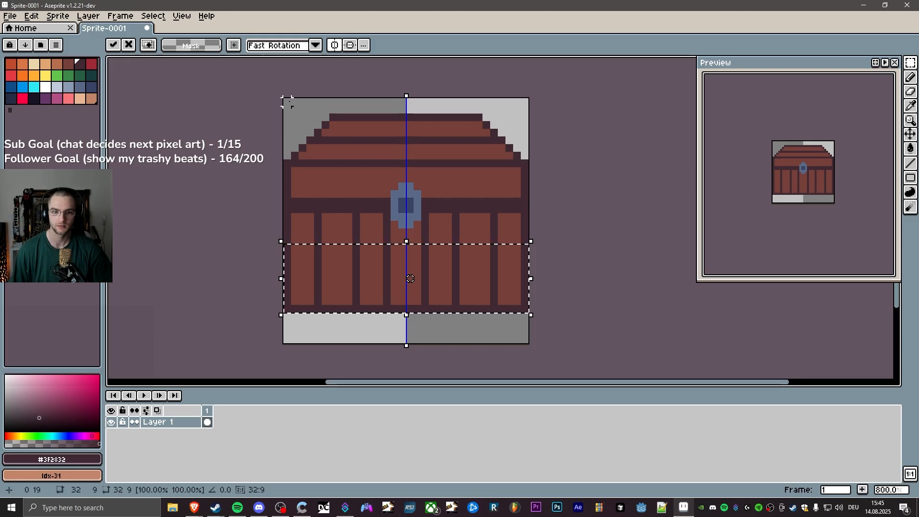
{"action": "left_click_drag", "start_coordinate": [287, 98], "coordinate": [523, 353]}
{"action": "left_click_drag", "start_coordinate": [513, 252], "coordinate": [517, 283]}
{"action": "key", "text": "Escape"}
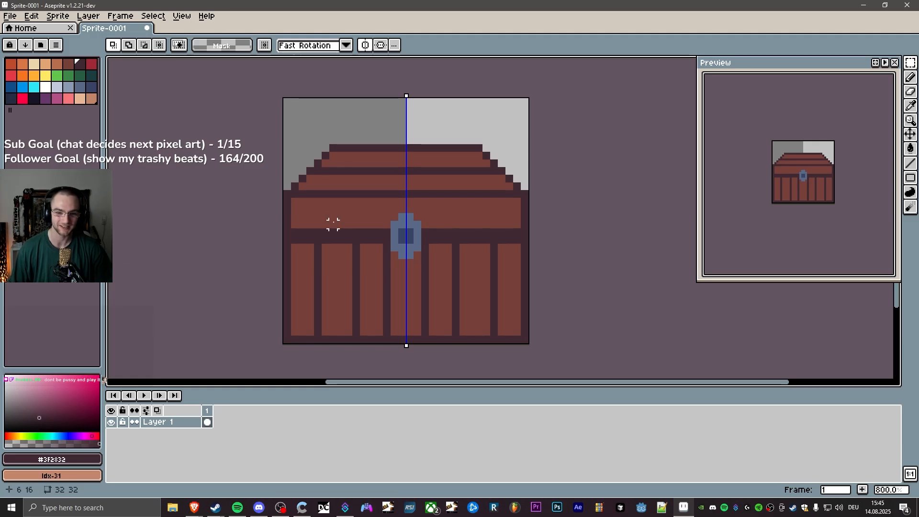
Paint over both horizontal plank lines on the lid with the sampled lid brown #743f39.
{"action": "key", "text": "i"}
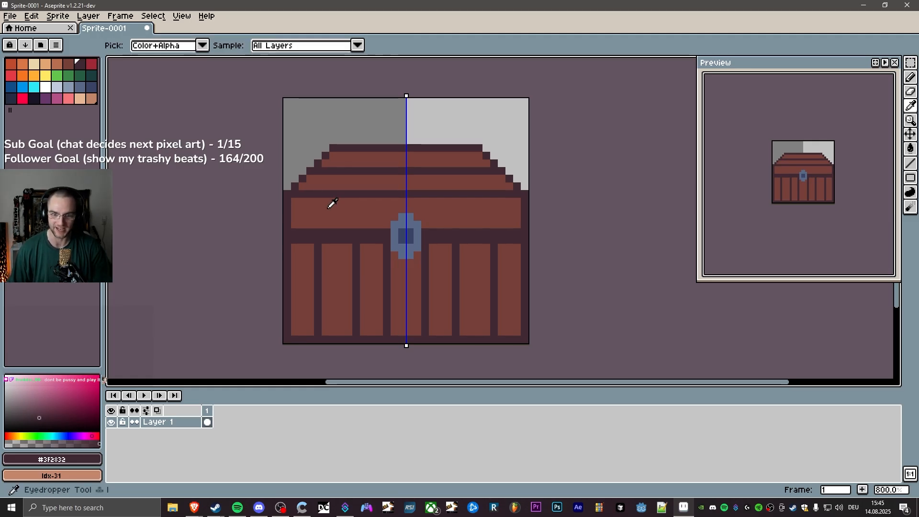
{"action": "left_click", "coordinate": [328, 208]}
{"action": "key", "text": "b"}
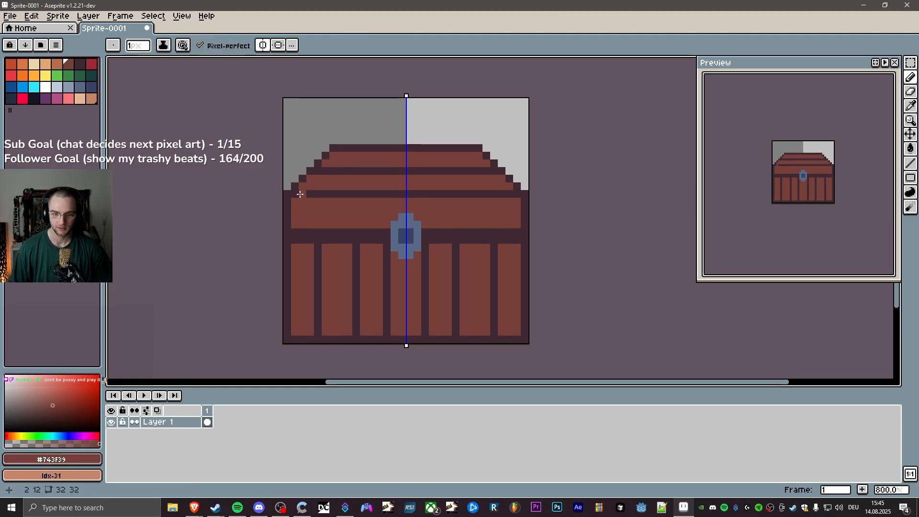
{"action": "left_click_drag", "start_coordinate": [295, 193], "coordinate": [402, 193]}
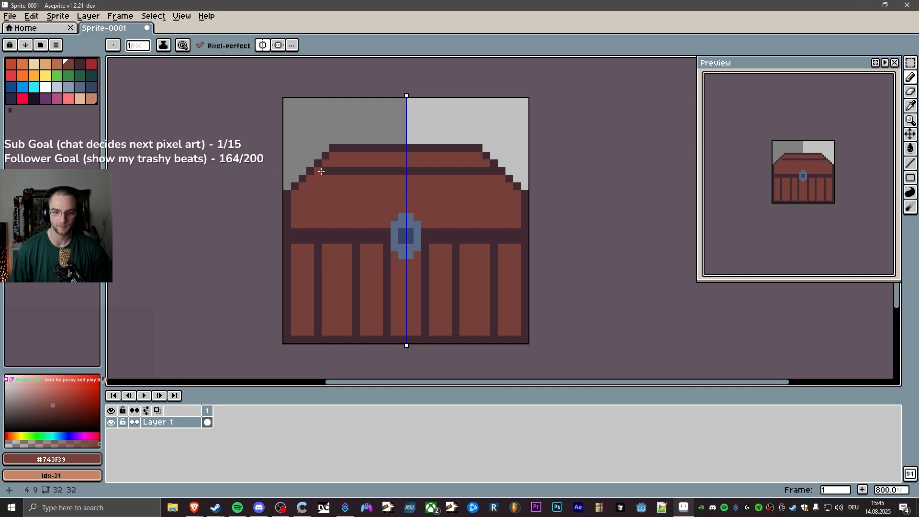
{"action": "left_click_drag", "start_coordinate": [321, 171], "coordinate": [421, 173]}
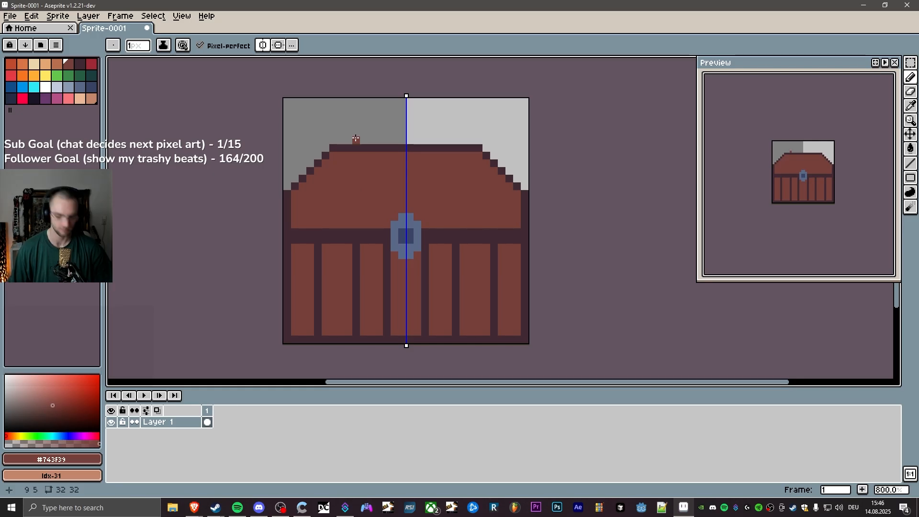
Lower the sloped upper part of the lid by 2 px, moving the full-width 32 × 12 px area.
{"action": "key", "text": "m"}
{"action": "mouse_move", "coordinate": [287, 98]}
{"action": "left_mouse_down"}
{"action": "mouse_move", "coordinate": [532, 136]}
{"action": "mouse_move", "coordinate": [547, 178]}
{"action": "mouse_move", "coordinate": [536, 191]}
{"action": "left_mouse_up"}
{"action": "mouse_move", "coordinate": [473, 162]}
{"action": "left_mouse_down"}
{"action": "mouse_move", "coordinate": [474, 177]}
{"action": "mouse_move", "coordinate": [469, 168]}
{"action": "left_mouse_up"}
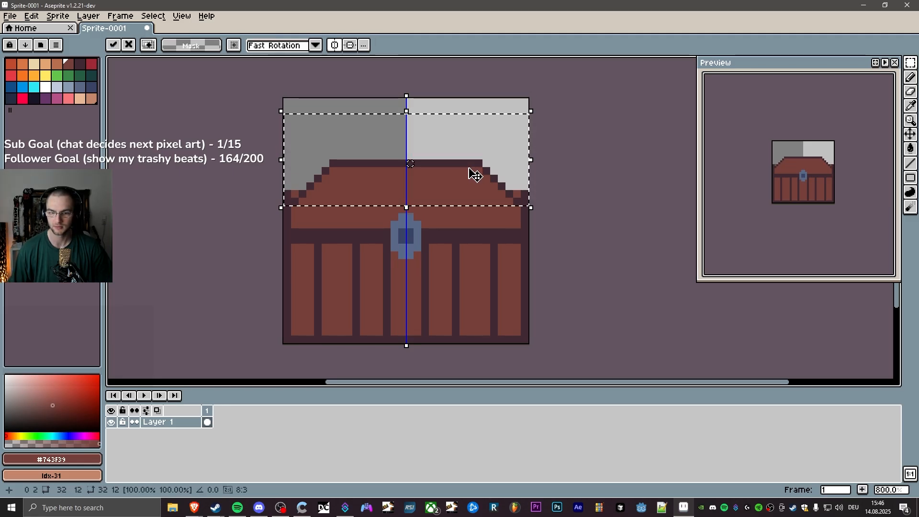
{"action": "key", "text": "ctrl+d"}
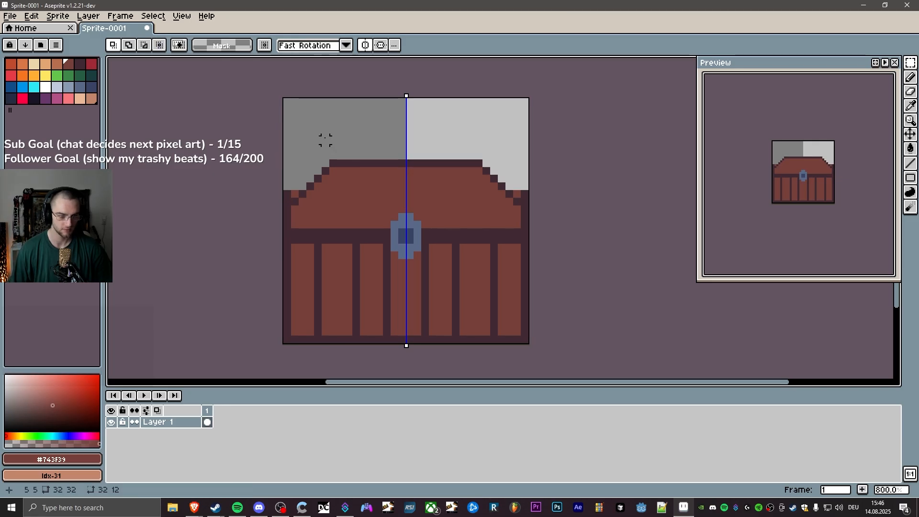
Erase the leftover pixels outside the lid's lower corners with the 10 px mirrored eraser, and choose Idx-6 for the pencil.
{"action": "key", "text": "e"}
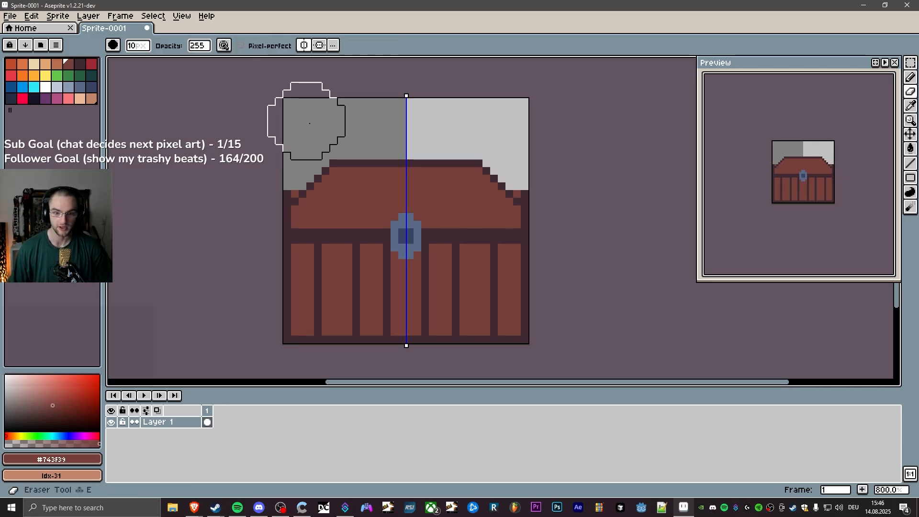
{"action": "left_click", "coordinate": [267, 181]}
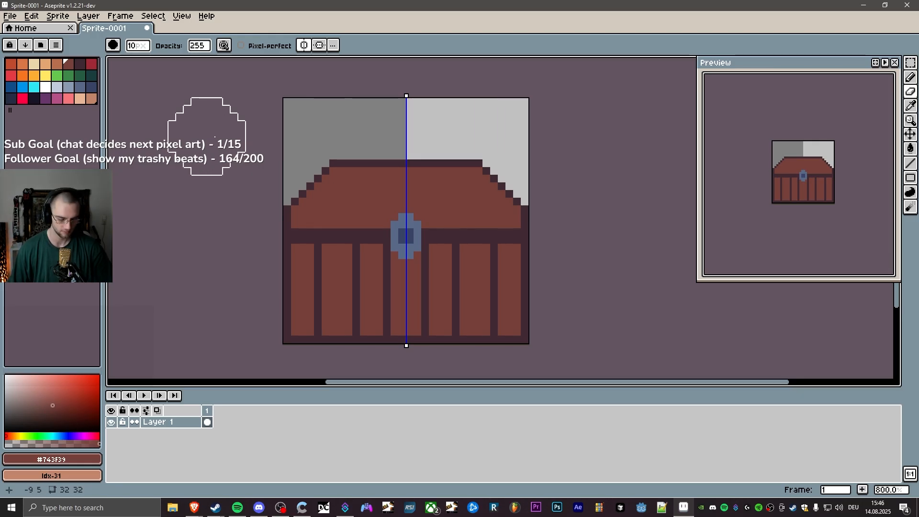
{"action": "key", "text": "b"}
{"action": "left_click", "coordinate": [80, 67]}
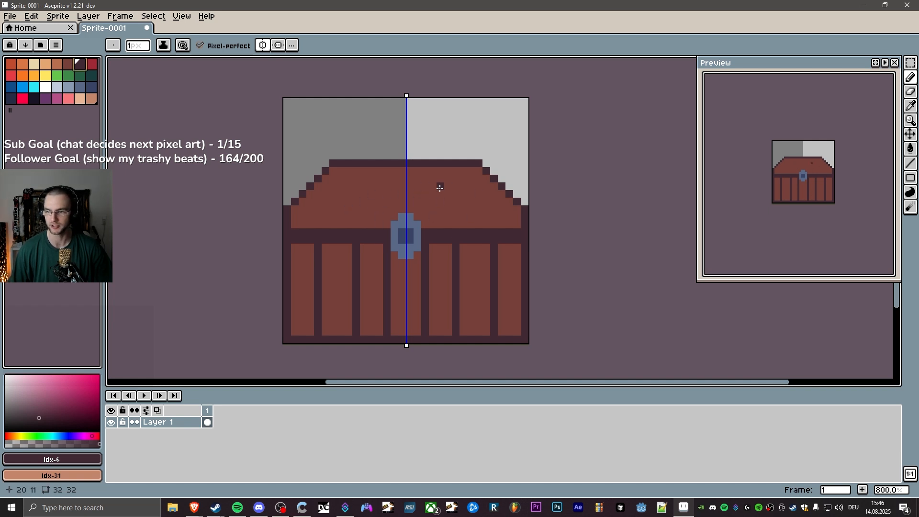
Try continuing the three mirrored vertical plank lines up through the lowered lid in Idx-6, and undo them.
{"action": "left_click_drag", "start_coordinate": [317, 226], "coordinate": [316, 183]}
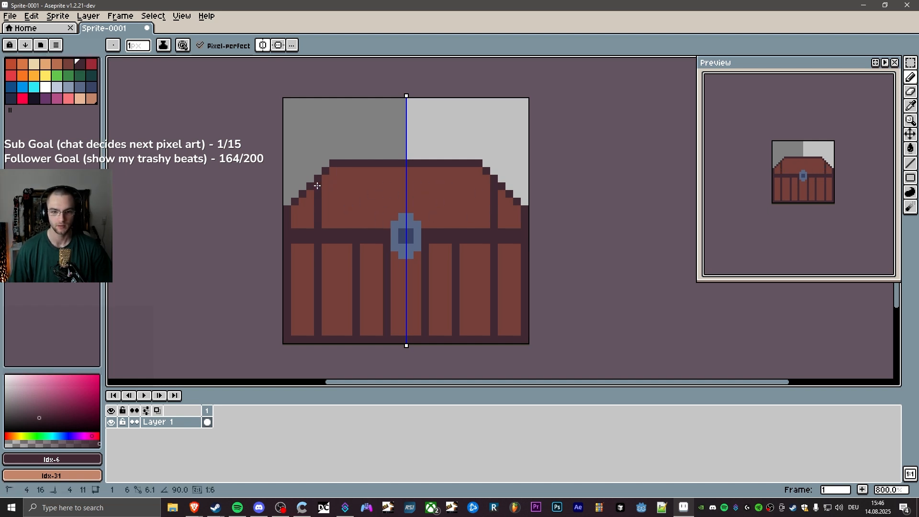
{"action": "left_click_drag", "start_coordinate": [357, 228], "coordinate": [358, 168]}
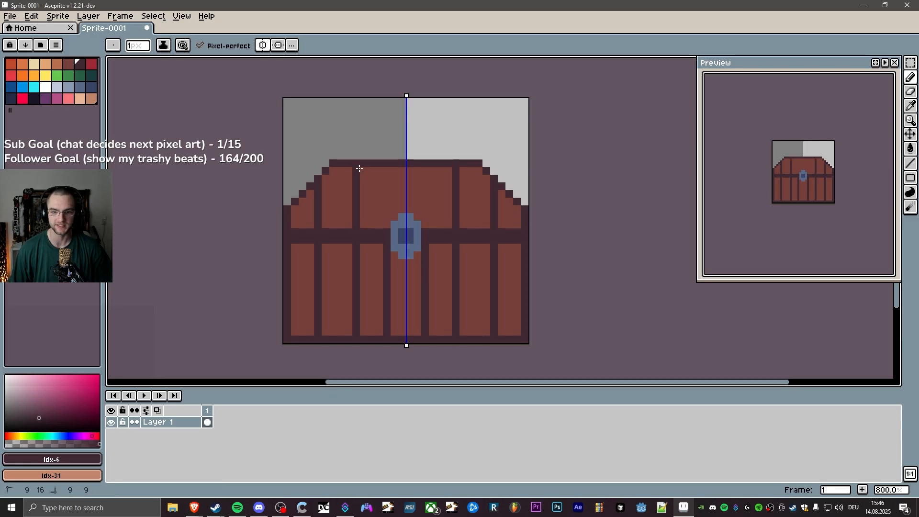
{"action": "left_click_drag", "start_coordinate": [388, 214], "coordinate": [389, 168]}
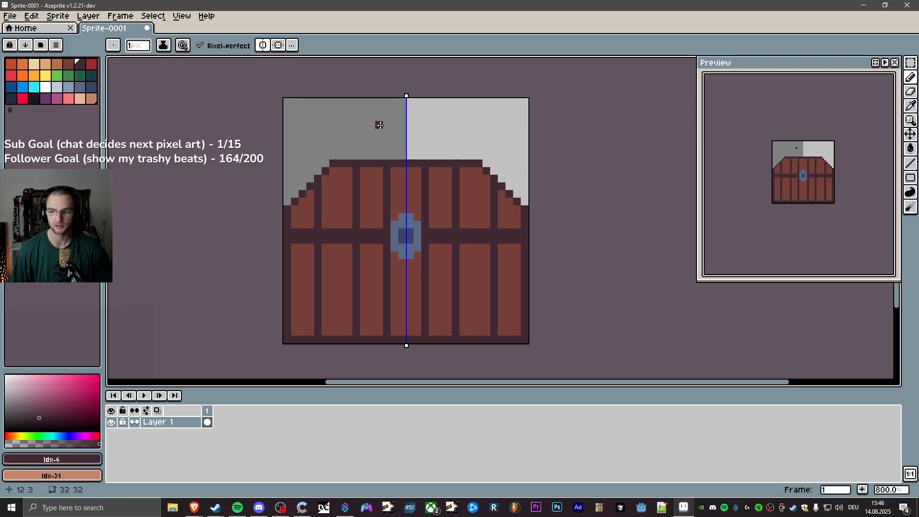
{"action": "key", "text": "ctrl+z"}
{"action": "key", "text": "ctrl+z"}
{"action": "key", "text": "ctrl+z"}
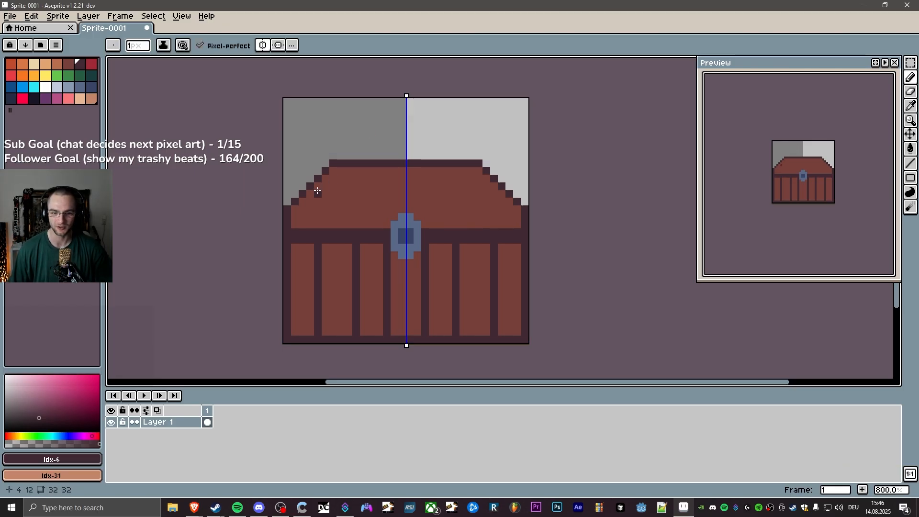
Draw two 1 px horizontal plank lines in Idx-6 across the lowered lid, splitting it into three planks.
{"action": "left_click", "coordinate": [317, 186]}
{"action": "left_click", "coordinate": [398, 187], "text": "shift"}
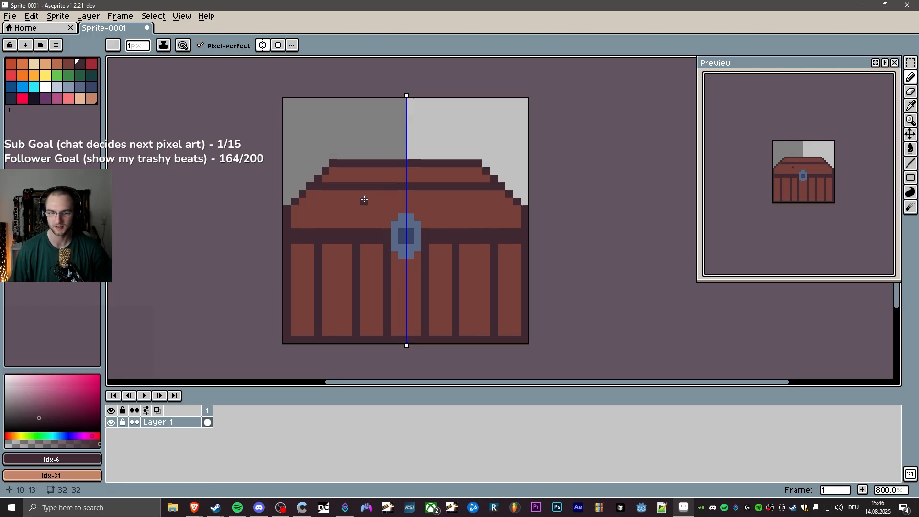
{"action": "left_click", "coordinate": [307, 210]}
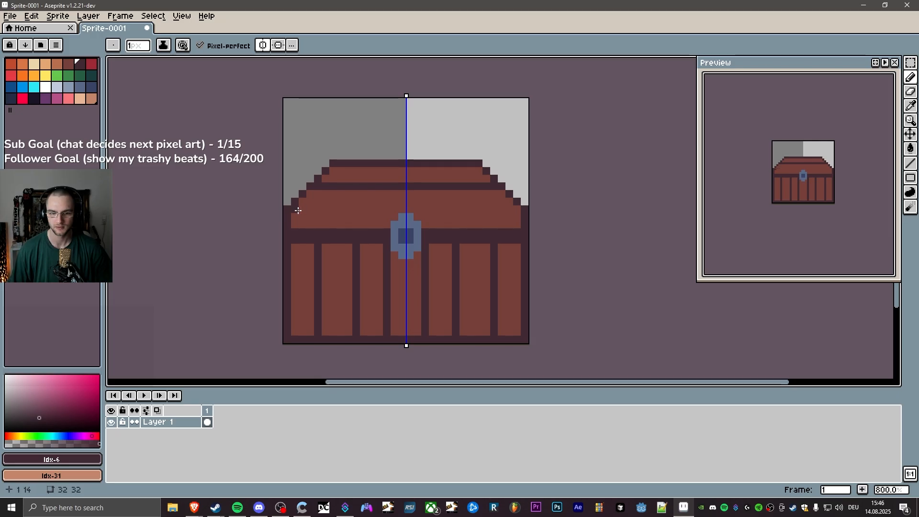
{"action": "left_click", "coordinate": [413, 211], "text": "shift"}
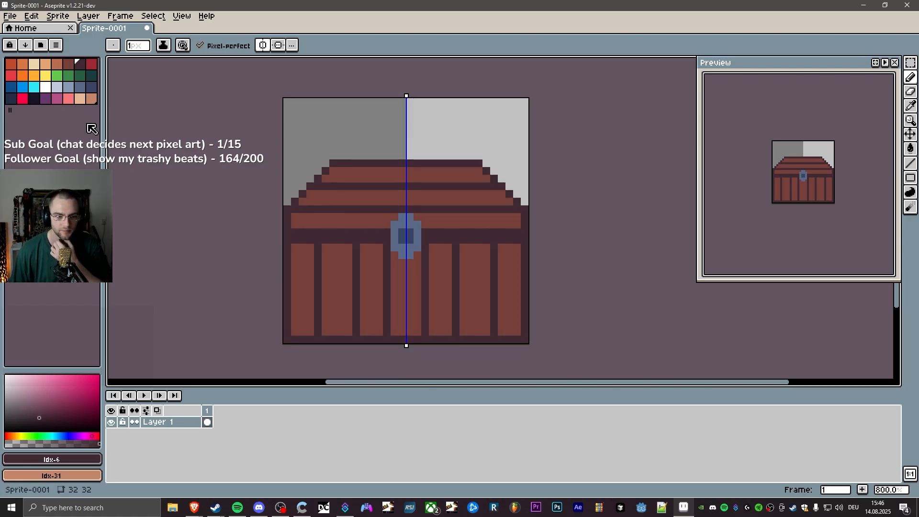
Switch to the browser to examine how the treasure chest pixel art references colour their planks, and return to the sprite.
{"action": "left_click", "coordinate": [71, 63]}
{"action": "left_click", "coordinate": [57, 64]}
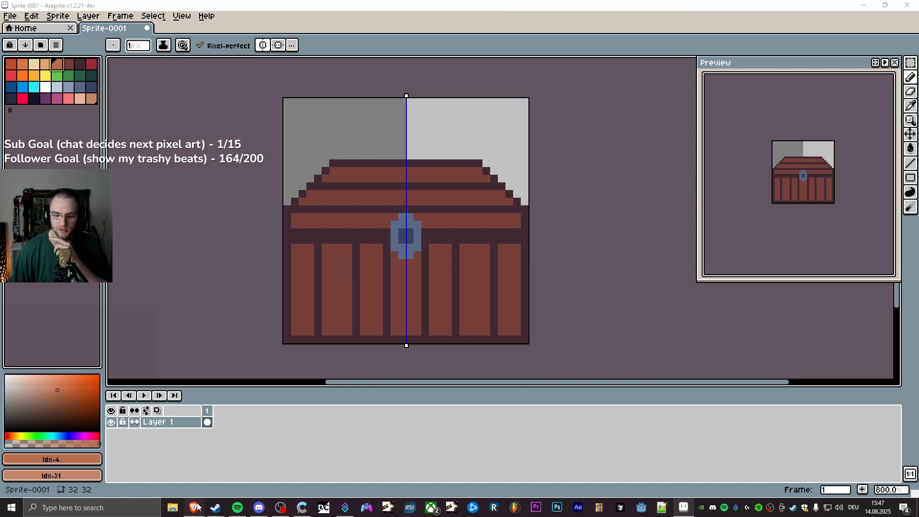
{"action": "mouse_move", "coordinate": [194, 507]}
{"action": "left_click", "coordinate": [255, 473]}
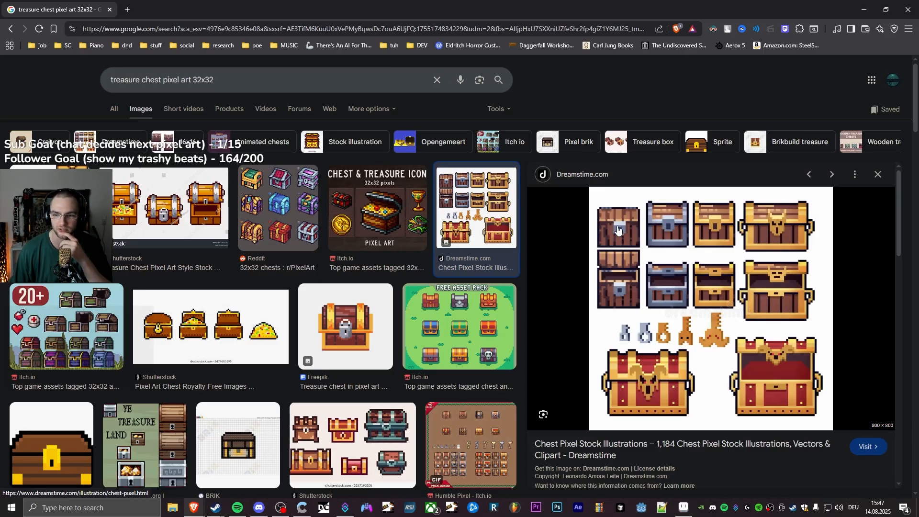
{"action": "left_click", "coordinate": [684, 511]}
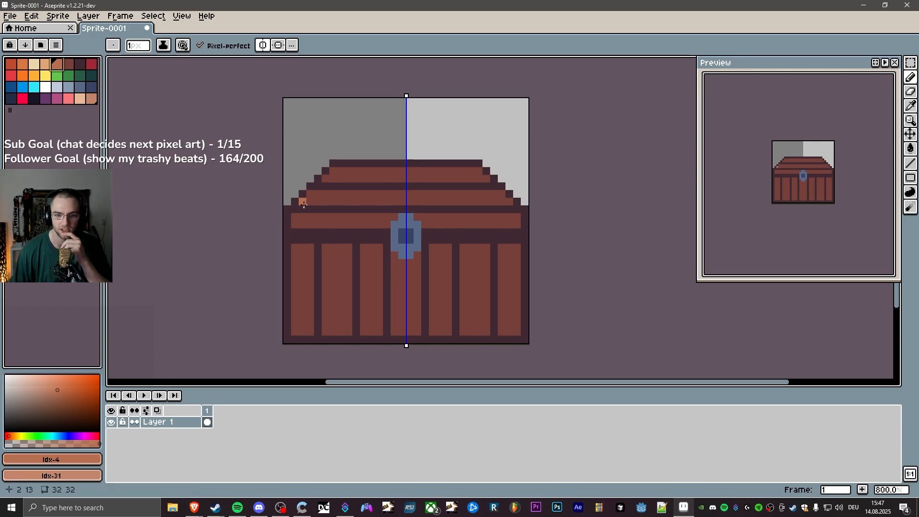
Fill the three horizontal lid planks with the lighter brown Idx-4 (#b86f50).
{"action": "left_click", "coordinate": [68, 63]}
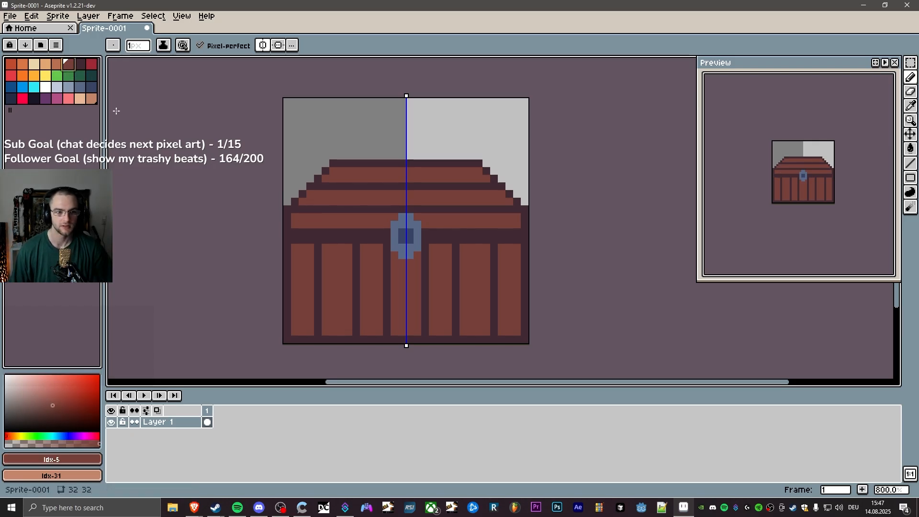
{"action": "key", "text": "bracketleft"}
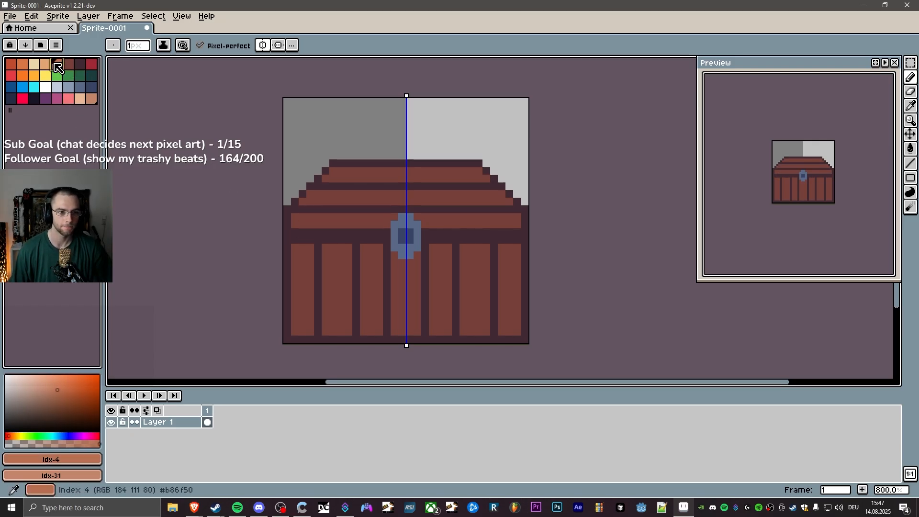
{"action": "key", "text": "g"}
{"action": "left_click", "coordinate": [334, 217]}
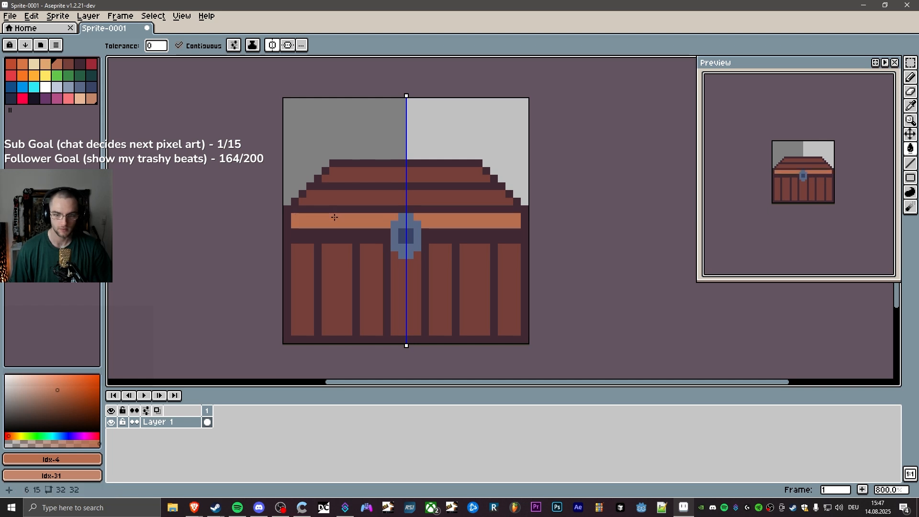
{"action": "left_click", "coordinate": [348, 200]}
{"action": "left_click", "coordinate": [362, 175]}
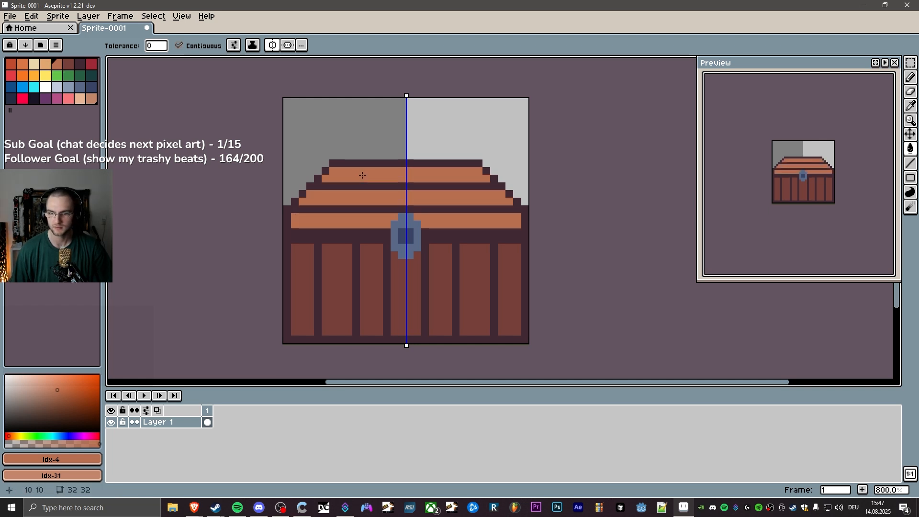
Undo the three Idx-4 fills of the horizontal lid planks.
{"action": "key", "text": "ctrl+z"}
{"action": "key", "text": "ctrl+z"}
{"action": "key", "text": "ctrl+z"}
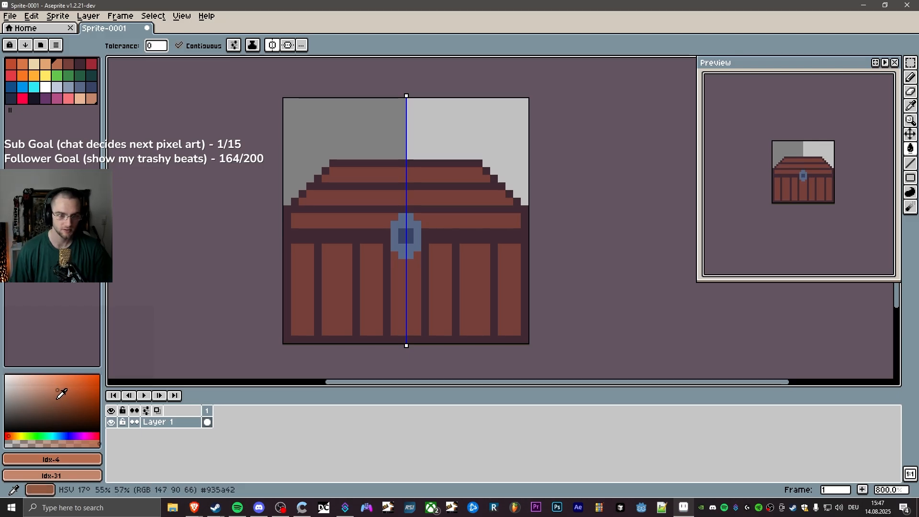
Mix a darker brown, #8f553d, and add it to the palette as a new colour.
{"action": "left_click", "coordinate": [56, 399]}
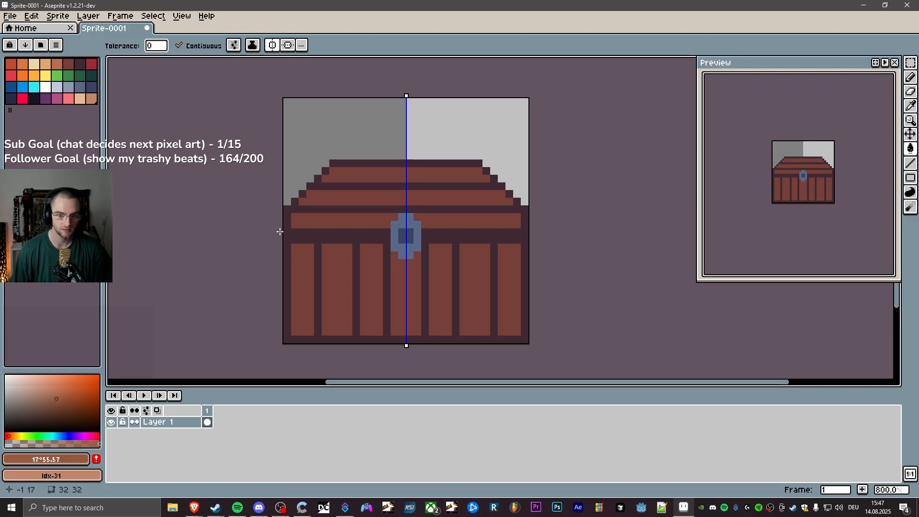
{"action": "left_click", "coordinate": [58, 405]}
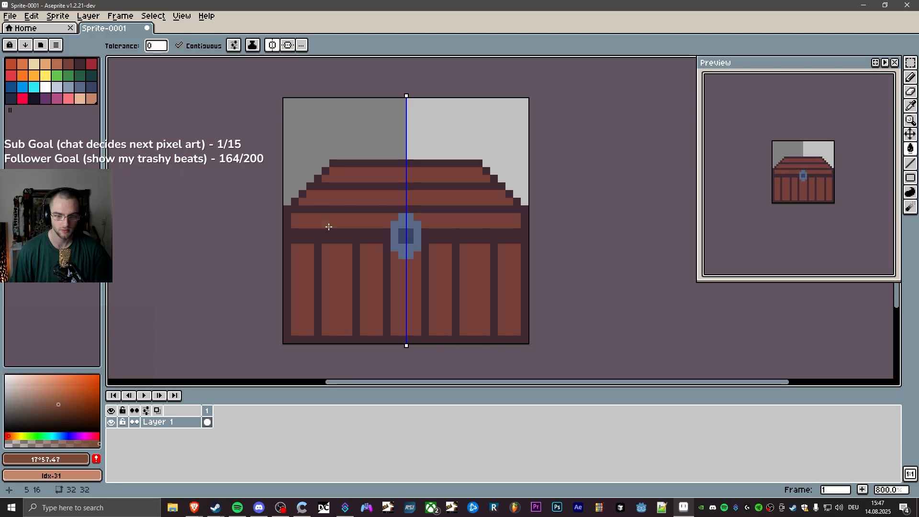
{"action": "left_click", "coordinate": [58, 400]}
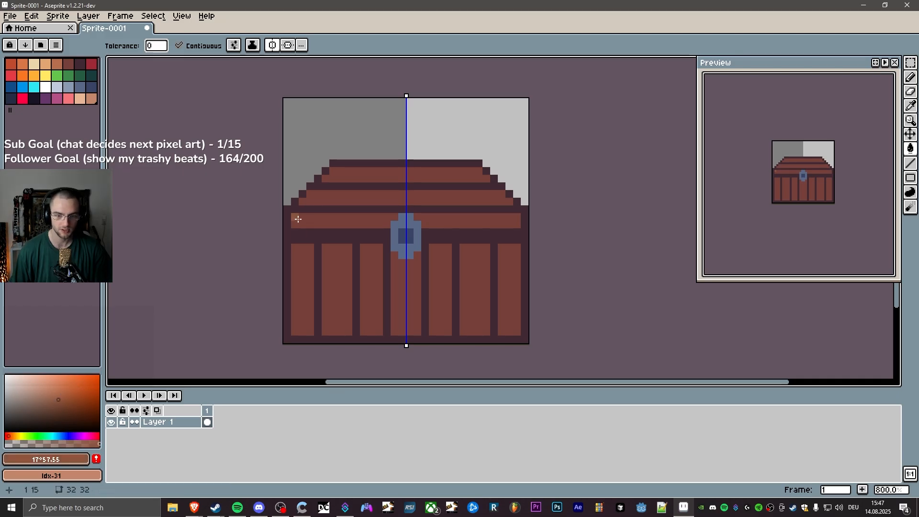
{"action": "left_click", "coordinate": [96, 458]}
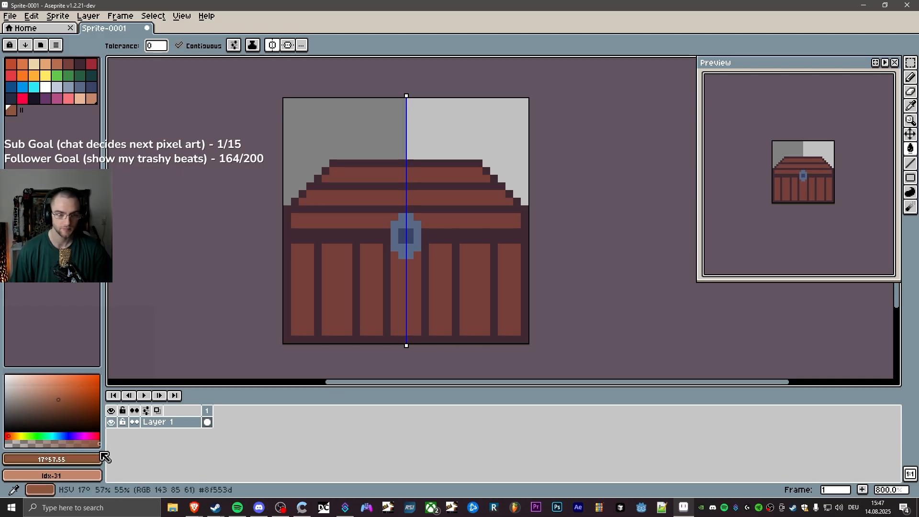
Fill the three horizontal lid planks with the custom brown #8f553d.
{"action": "left_click", "coordinate": [329, 222]}
{"action": "left_click", "coordinate": [348, 198]}
{"action": "left_click", "coordinate": [363, 175]}
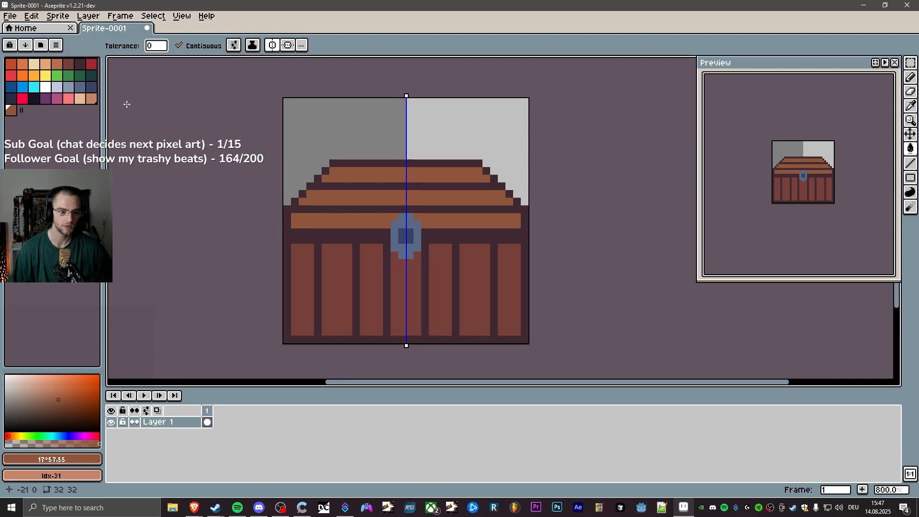
Highlight the lowest lid plank in Idx-4 with mirrored 1 px pencil strokes along its bottom row and at both ends.
{"action": "left_click", "coordinate": [58, 67]}
{"action": "left_click", "coordinate": [297, 224]}
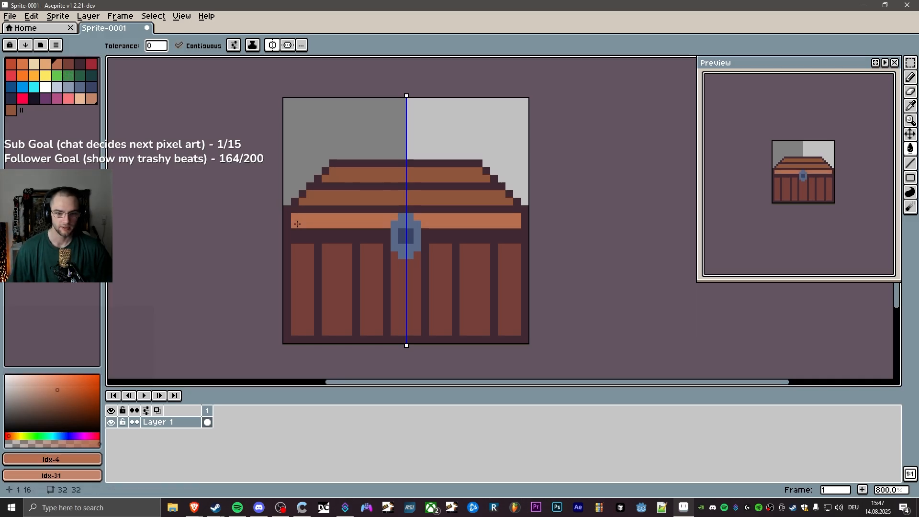
{"action": "key", "text": "ctrl+z"}
{"action": "key", "text": "b"}
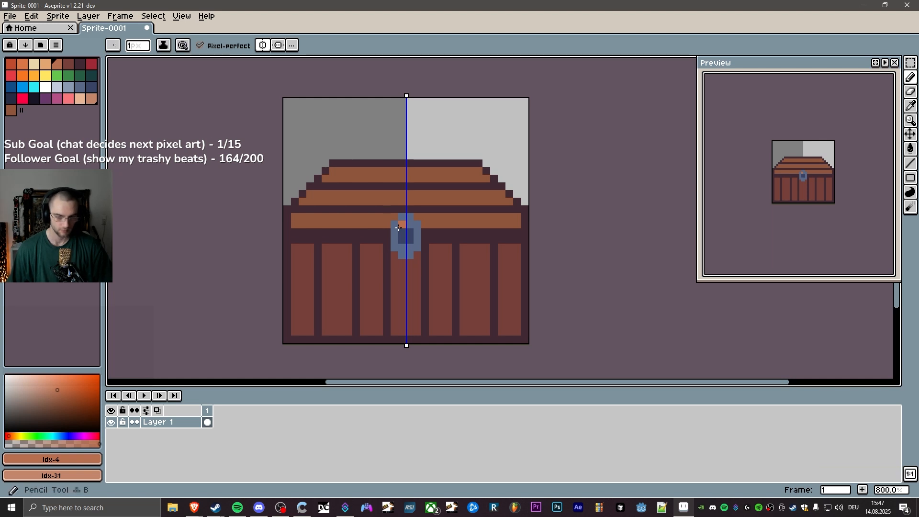
{"action": "left_click", "coordinate": [296, 232]}
{"action": "key", "text": "ctrl+z"}
{"action": "left_click_drag", "start_coordinate": [294, 224], "coordinate": [384, 222]}
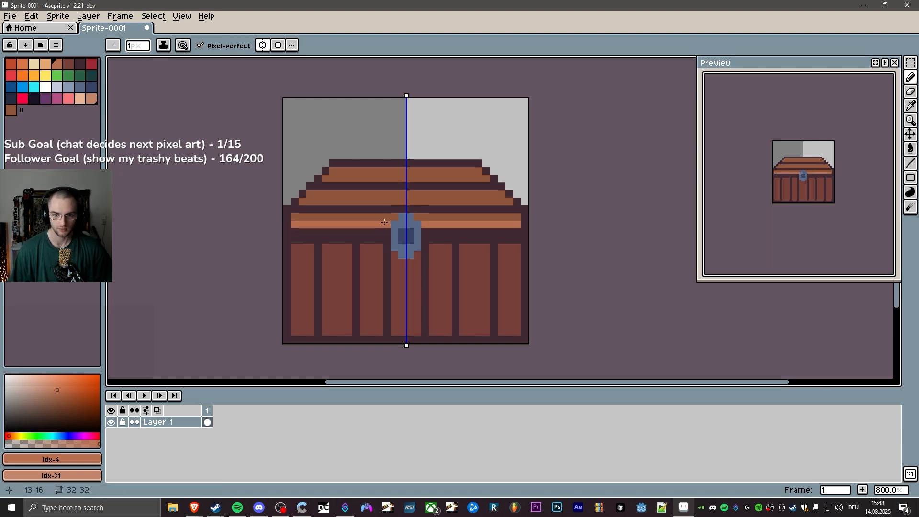
{"action": "left_click", "coordinate": [515, 217]}
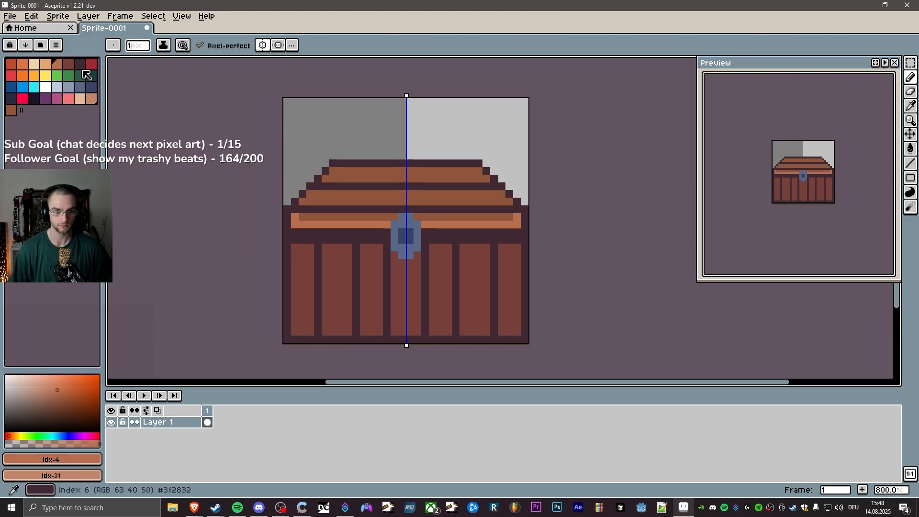
Switch to the browser to examine how the treasure chest references handle their dark outlines, and return to the sprite.
{"action": "left_click", "coordinate": [317, 266], "text": "alt"}
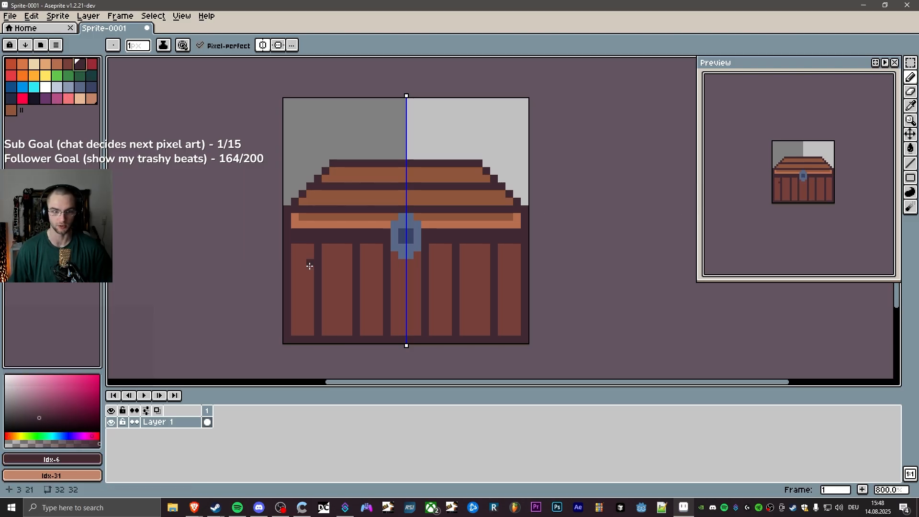
{"action": "left_click", "coordinate": [194, 507]}
{"action": "left_click", "coordinate": [213, 459]}
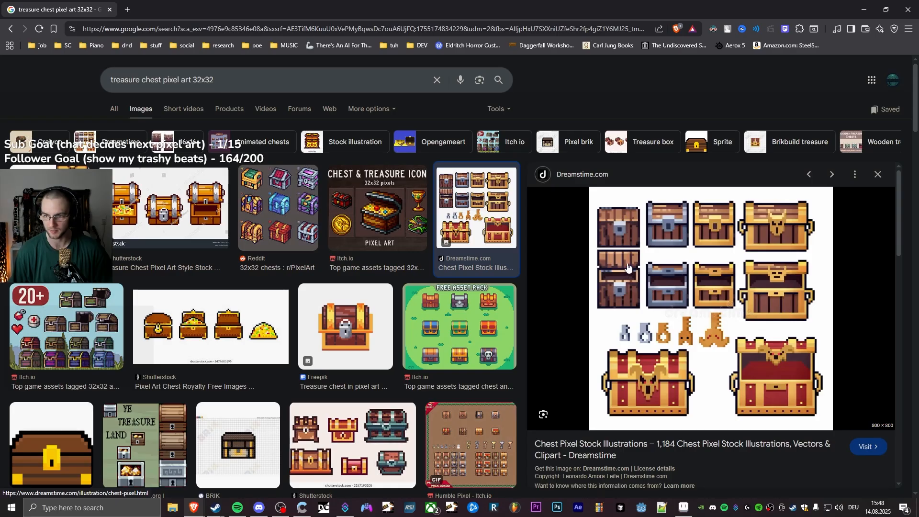
{"action": "left_click", "coordinate": [680, 508]}
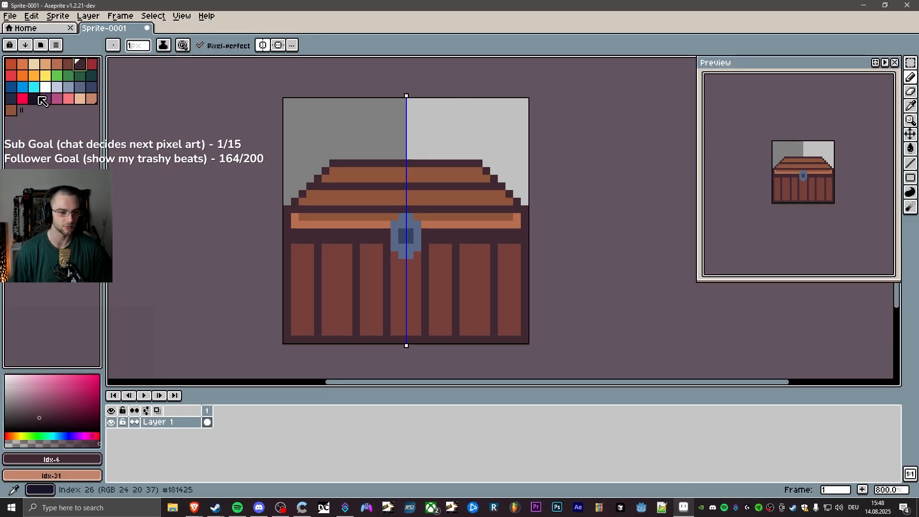
Recolour the chest's outer outline in Idx-26 (#181425) around the body's sides and bottom and the lid's slopes and top.
{"action": "mouse_move", "coordinate": [287, 212]}
{"action": "left_mouse_down"}
{"action": "mouse_move", "coordinate": [286, 346]}
{"action": "mouse_move", "coordinate": [407, 340]}
{"action": "left_mouse_up"}
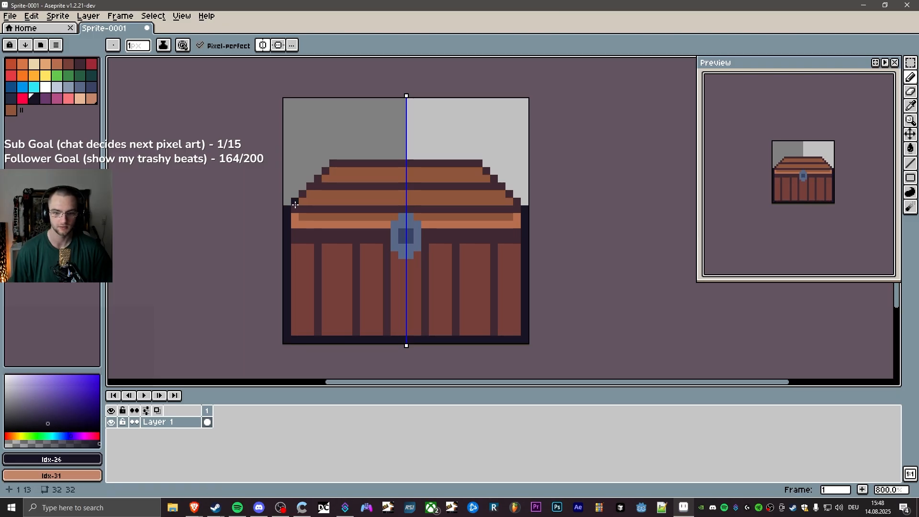
{"action": "mouse_move", "coordinate": [295, 204]}
{"action": "left_mouse_down"}
{"action": "mouse_move", "coordinate": [332, 163]}
{"action": "mouse_move", "coordinate": [407, 163]}
{"action": "left_mouse_up"}
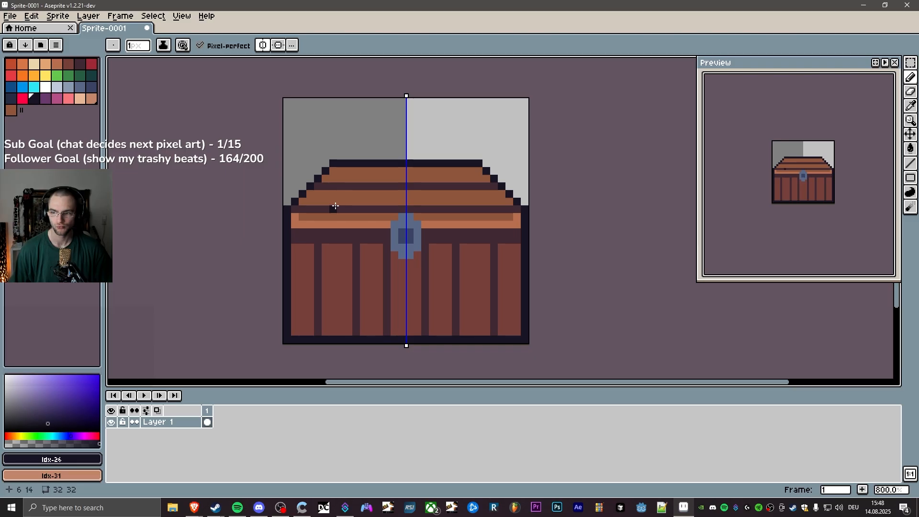
Darken the four inner corners of the chest body with small mirrored stepped pixel clusters in Idx-6.
{"action": "left_click", "coordinate": [57, 64]}
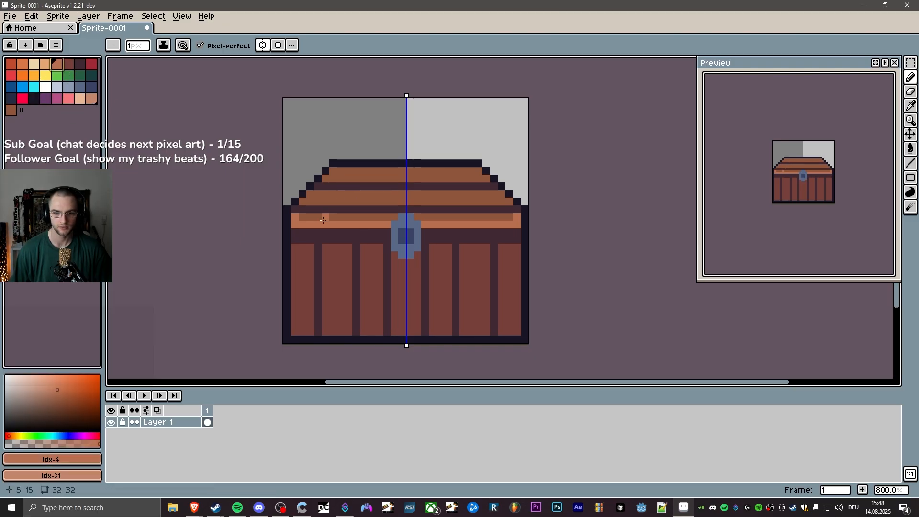
{"action": "left_click", "coordinate": [79, 64]}
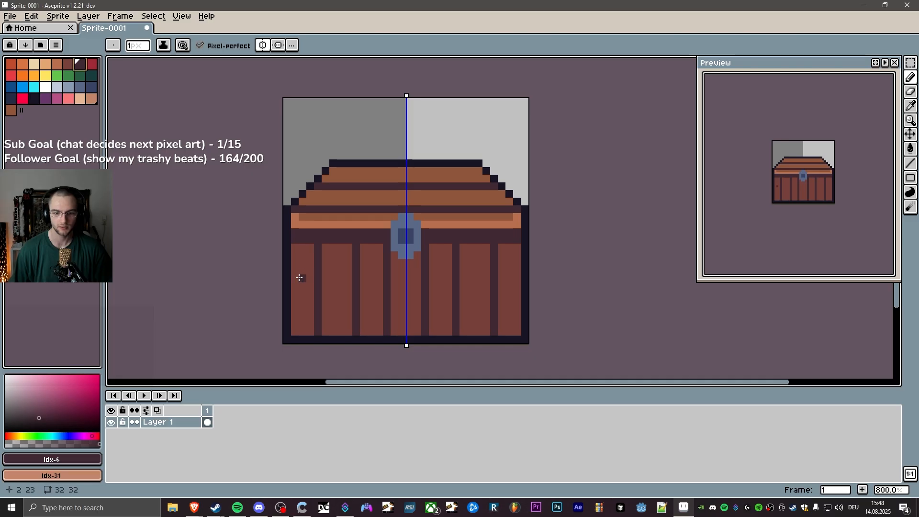
{"action": "left_click", "coordinate": [517, 329]}
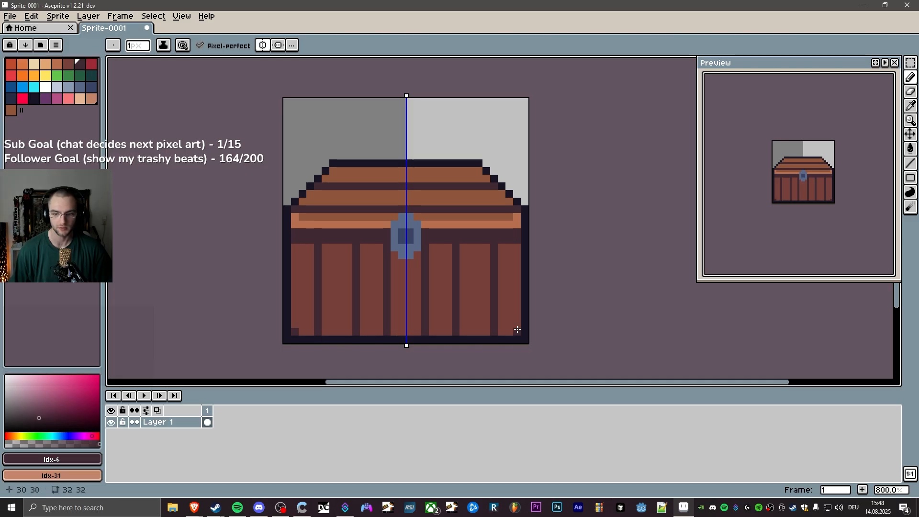
{"action": "left_click", "coordinate": [512, 331]}
{"action": "left_click", "coordinate": [513, 253]}
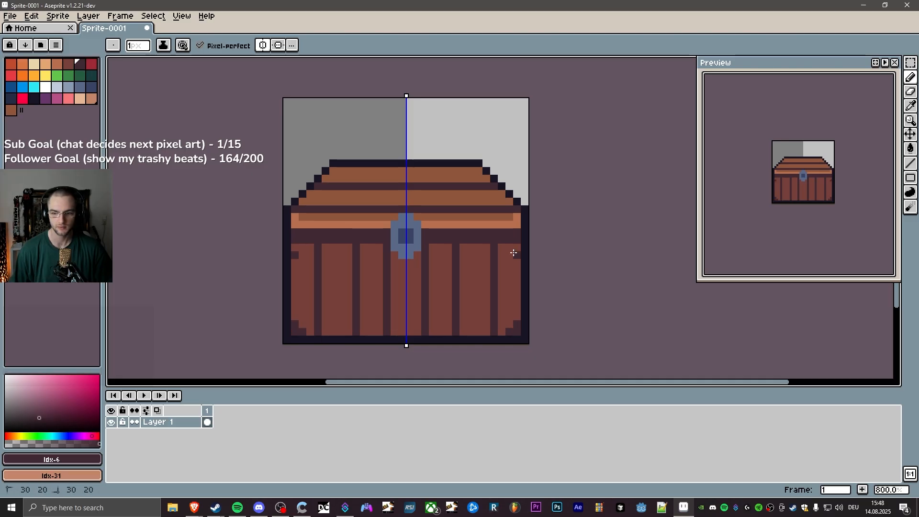
{"action": "left_click", "coordinate": [516, 247]}
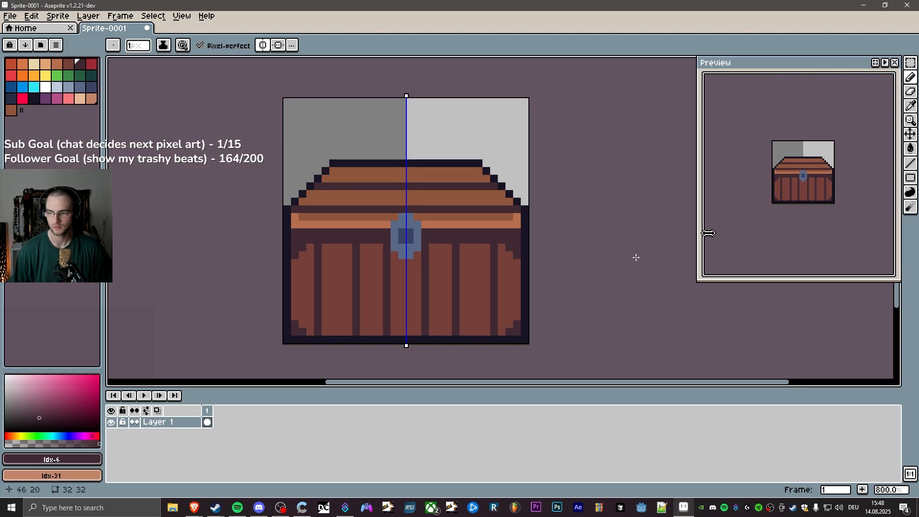
Shade the lid's inner corners and the full top row of its uppermost plank in Idx-6, checking the result in an enlarged preview.
{"action": "left_click", "coordinate": [477, 169]}
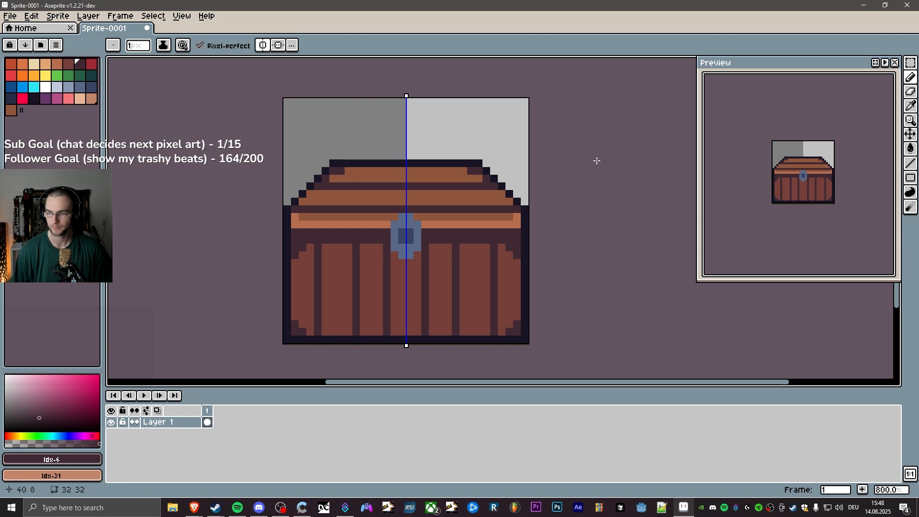
{"action": "left_click", "coordinate": [512, 200]}
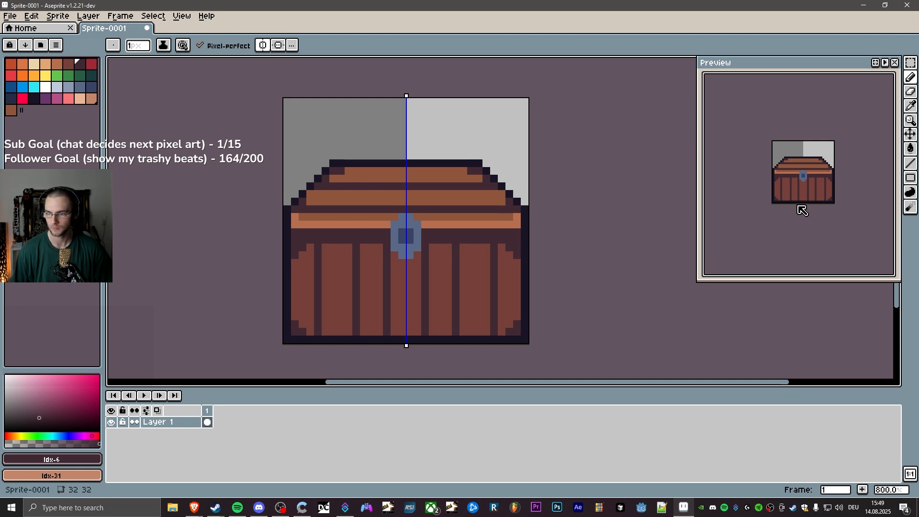
{"action": "scroll", "coordinate": [799, 189], "scroll_direction": "up", "scroll_amount": 2}
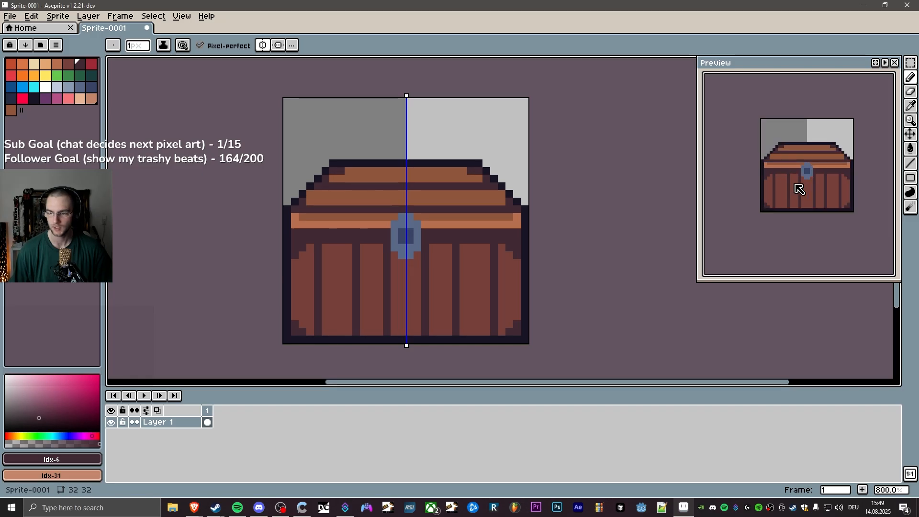
{"action": "scroll", "coordinate": [800, 190], "scroll_direction": "up", "scroll_amount": 1}
{"action": "scroll", "coordinate": [799, 189], "scroll_direction": "down", "scroll_amount": 1}
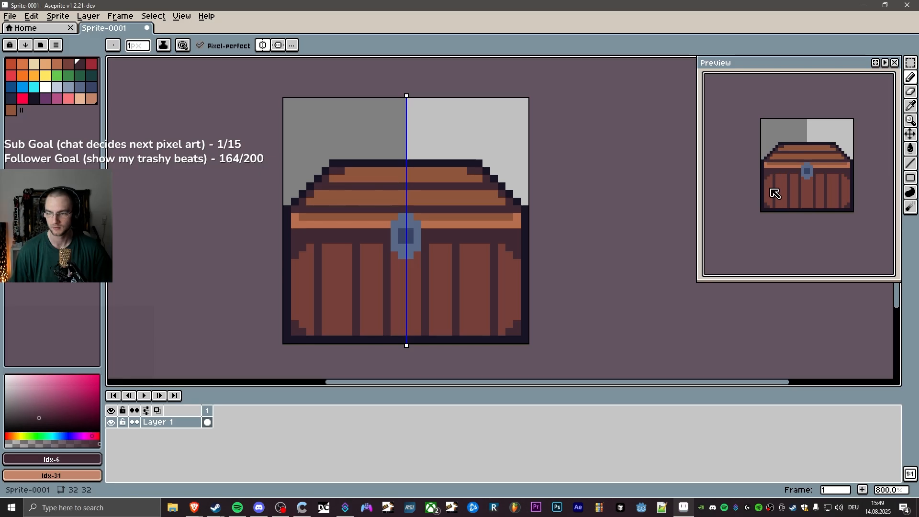
{"action": "left_click_drag", "start_coordinate": [464, 170], "coordinate": [348, 170]}
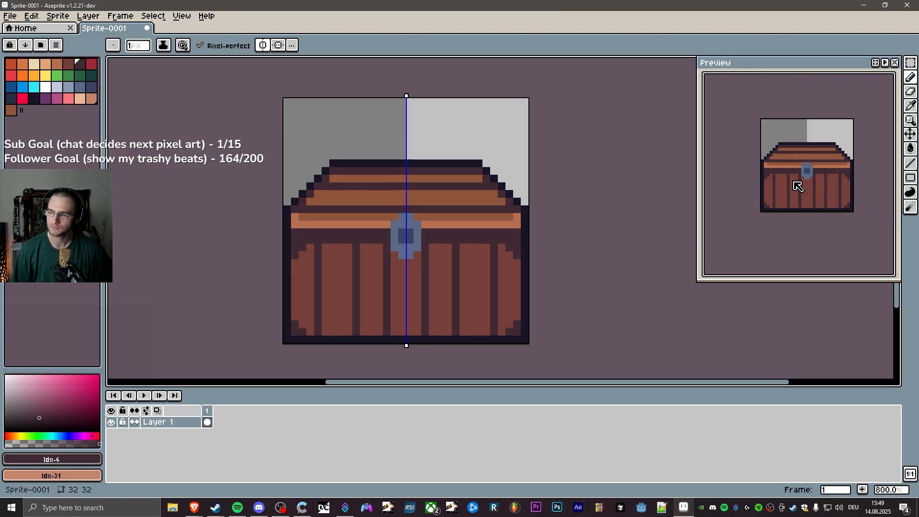
Add mirrored diagonal Idx-4 highlights at the body's upper corners, and with symmetry off repaint the right one in #743f39.
{"action": "left_click", "coordinate": [57, 64]}
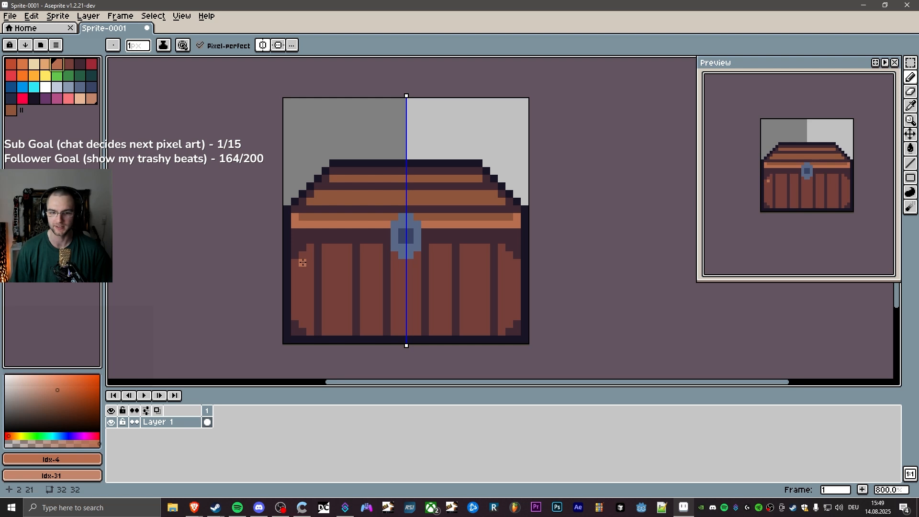
{"action": "left_click_drag", "start_coordinate": [311, 250], "coordinate": [294, 263]}
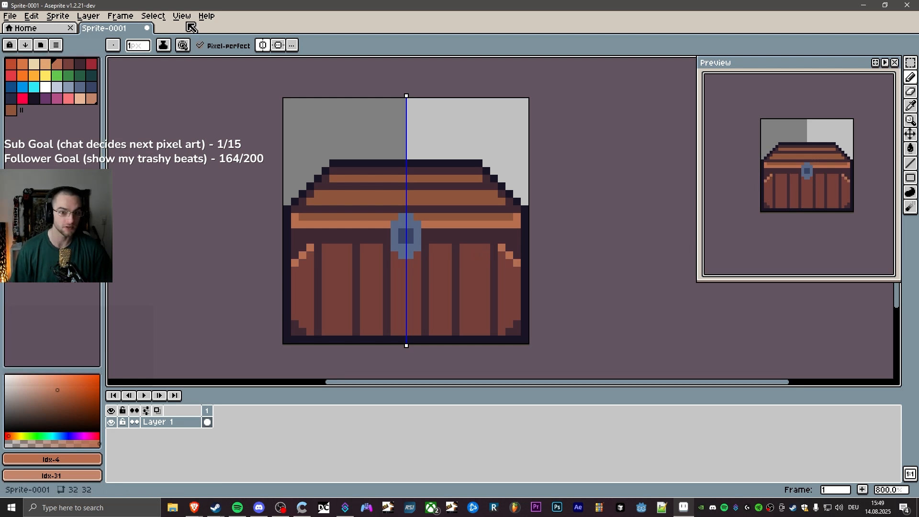
{"action": "left_click", "coordinate": [262, 45]}
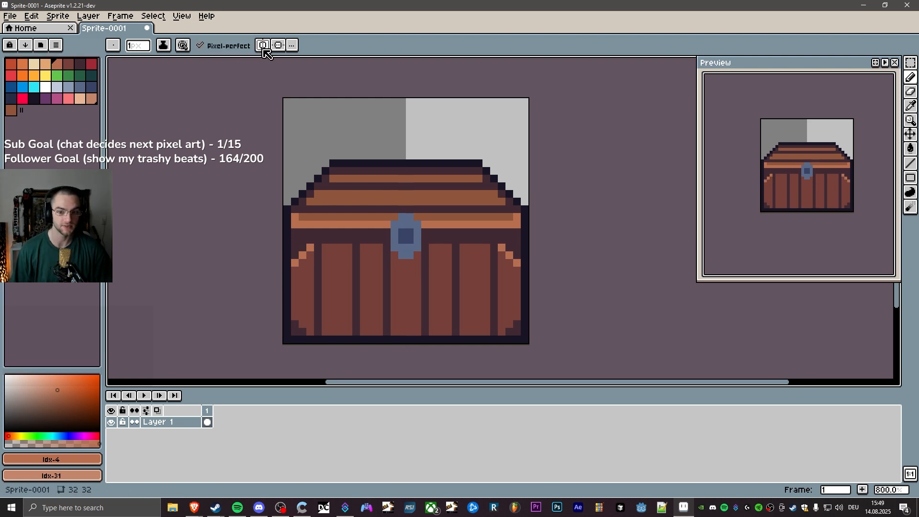
{"action": "left_click", "coordinate": [511, 263], "text": "alt"}
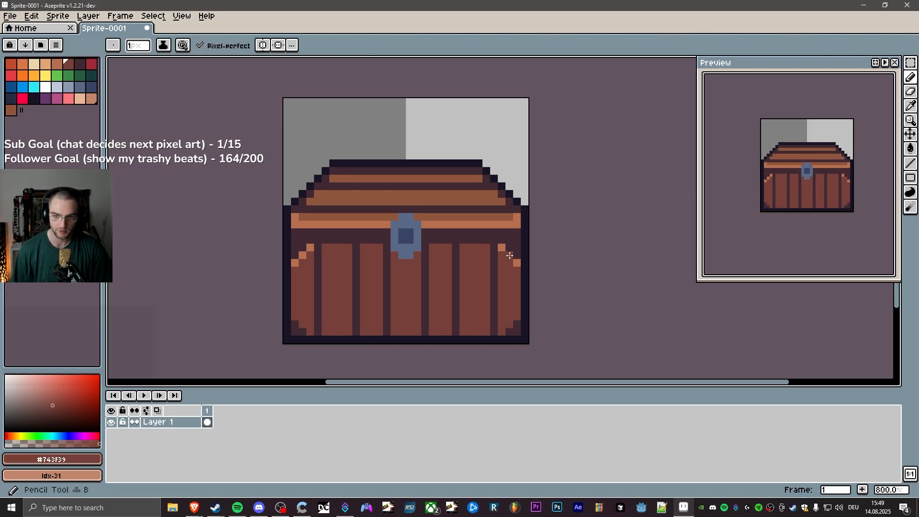
{"action": "left_click_drag", "start_coordinate": [506, 249], "coordinate": [517, 264]}
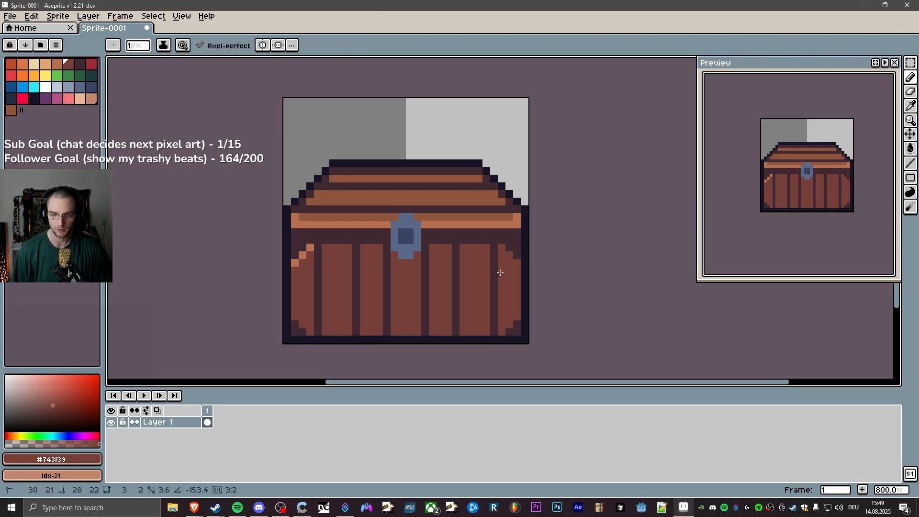
Paint #b86f50 highlights along the second body plank's top, down the body's left edge, and diagonally along the lid's left slope.
{"action": "key", "text": "alt"}
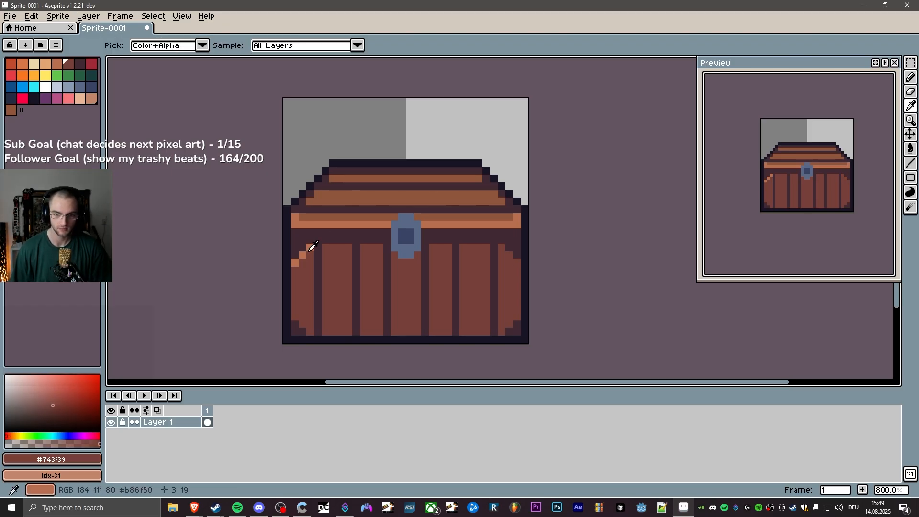
{"action": "left_click", "coordinate": [314, 244], "text": "alt"}
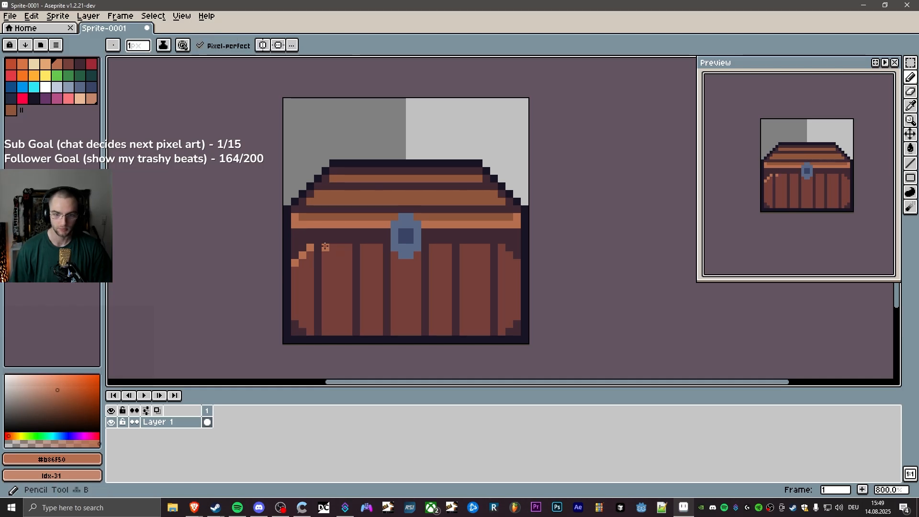
{"action": "left_click", "coordinate": [325, 247]}
{"action": "left_click", "coordinate": [349, 247], "text": "shift"}
{"action": "left_click", "coordinate": [311, 262]}
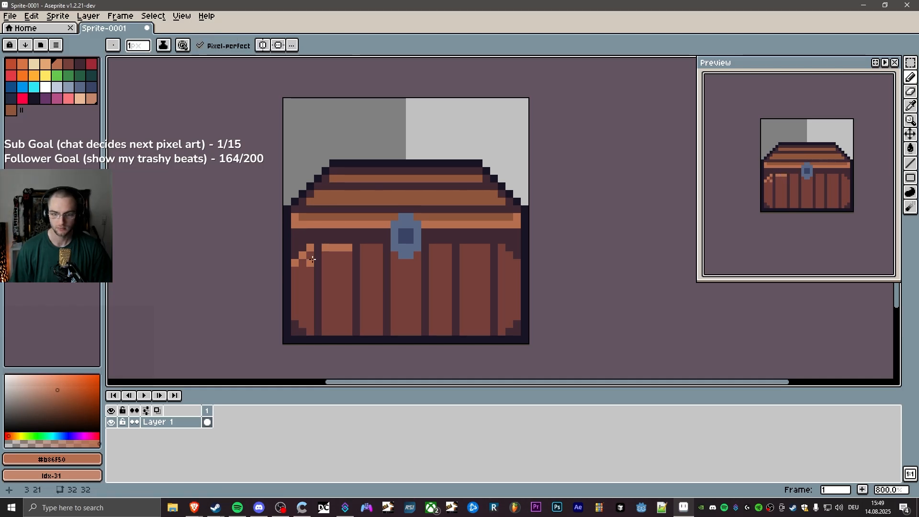
{"action": "left_click", "coordinate": [295, 293], "text": "shift"}
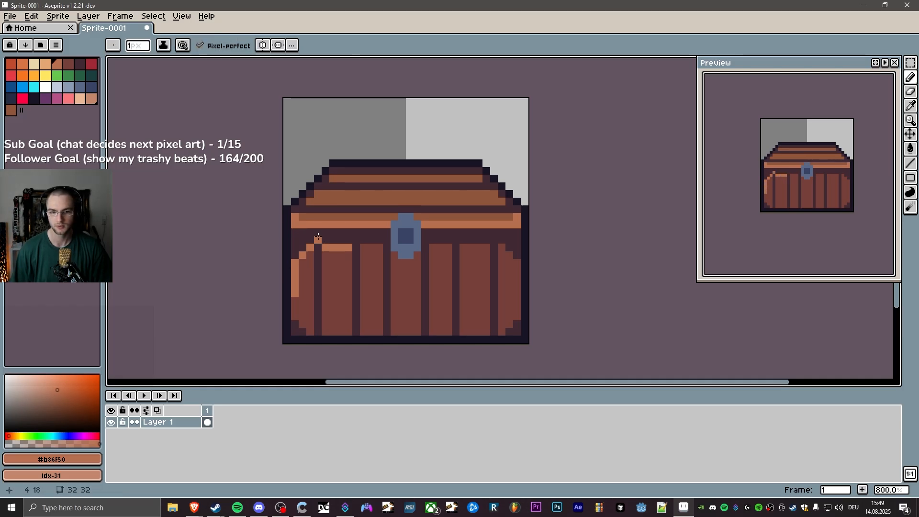
{"action": "left_click", "coordinate": [333, 171]}
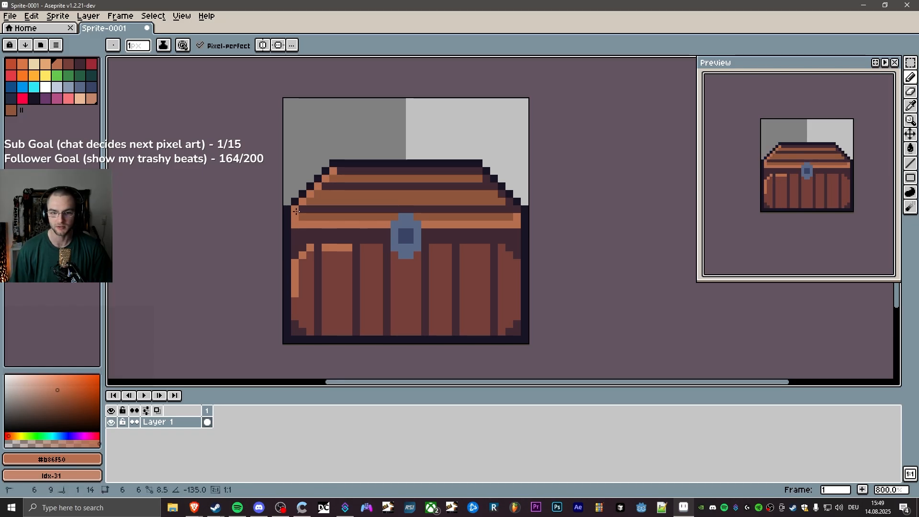
Try extending the #b86f50 highlight along the left part of the lid's top row and recolouring the lid's light rim in #8f553d.
{"action": "left_click", "coordinate": [341, 171]}
{"action": "left_click", "coordinate": [367, 170], "text": "shift"}
{"action": "key", "text": "i"}
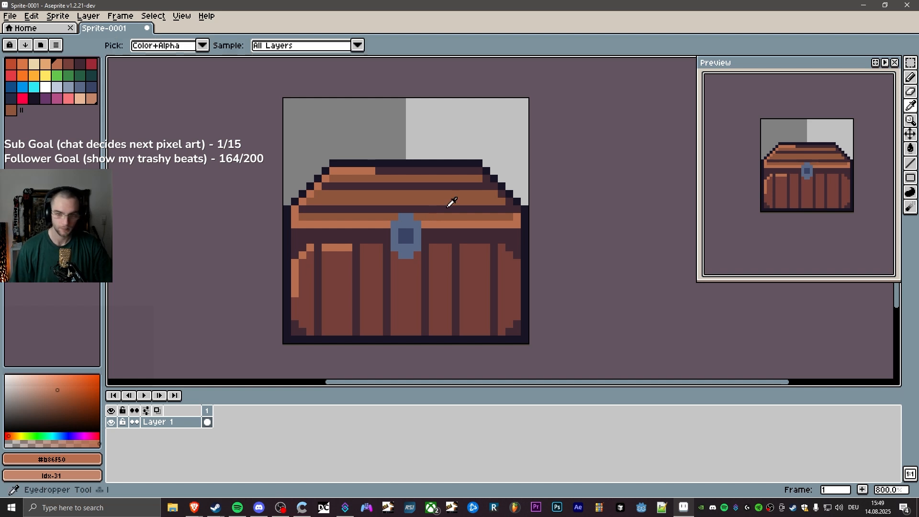
{"action": "left_click", "coordinate": [460, 192]}
{"action": "key", "text": "b"}
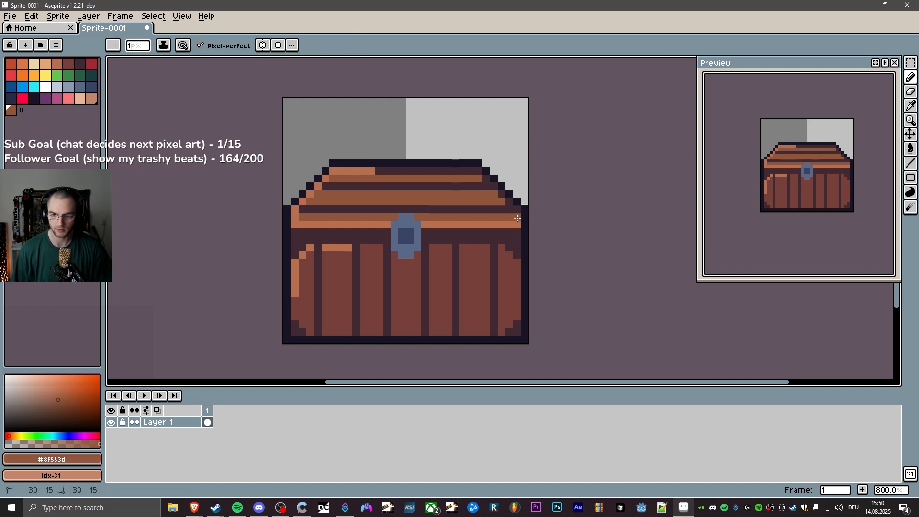
{"action": "left_click_drag", "start_coordinate": [517, 224], "coordinate": [299, 223]}
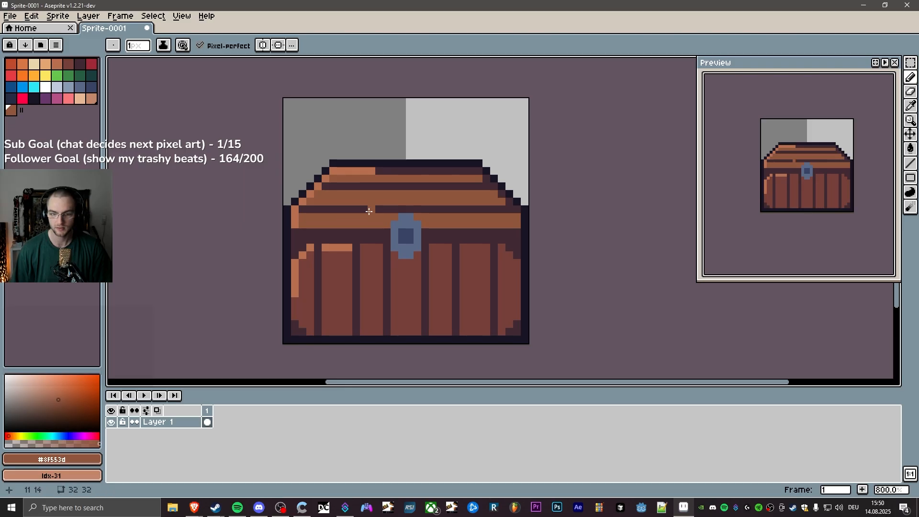
{"action": "left_click", "coordinate": [299, 150]}
{"action": "key", "text": "ctrl+z"}
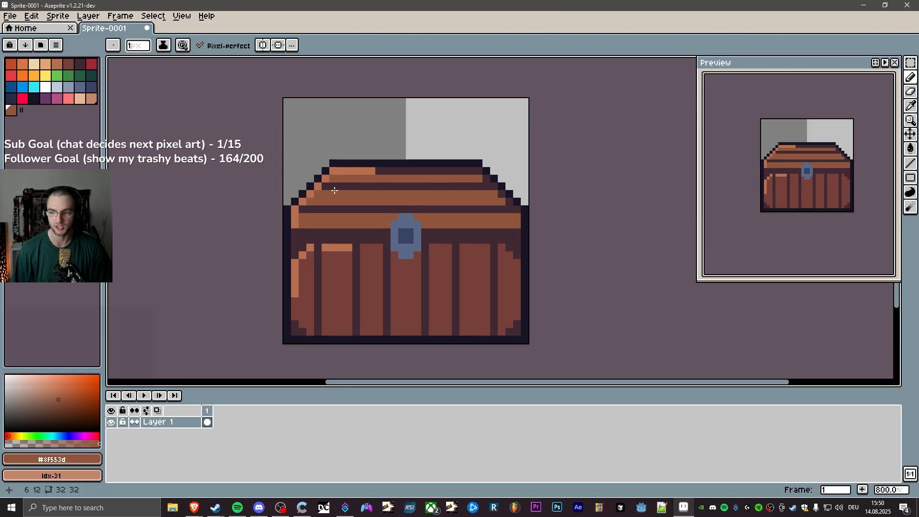
Undo the rim recolouring and the highlight along the lid's top row, keeping the highlight on the left slope.
{"action": "key", "text": "v"}
{"action": "key", "text": "ctrl+z"}
{"action": "key", "text": "ctrl+z"}
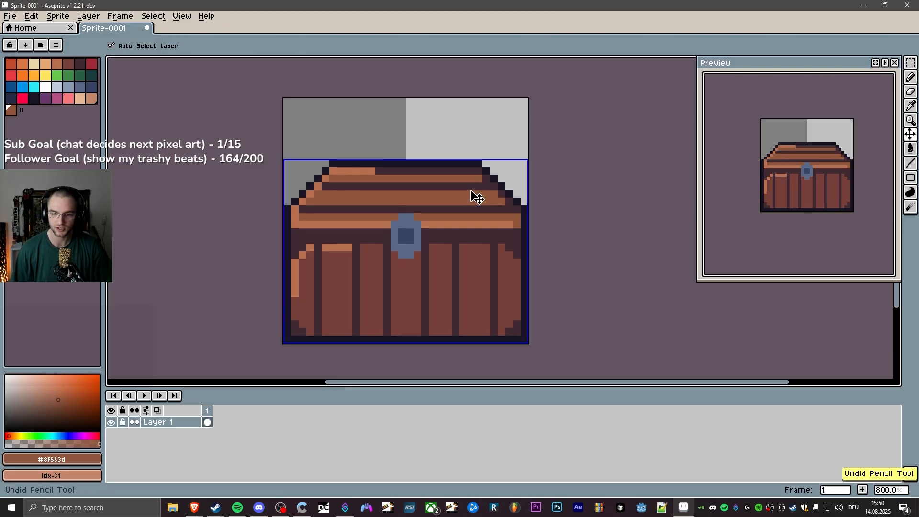
{"action": "key", "text": "ctrl+z"}
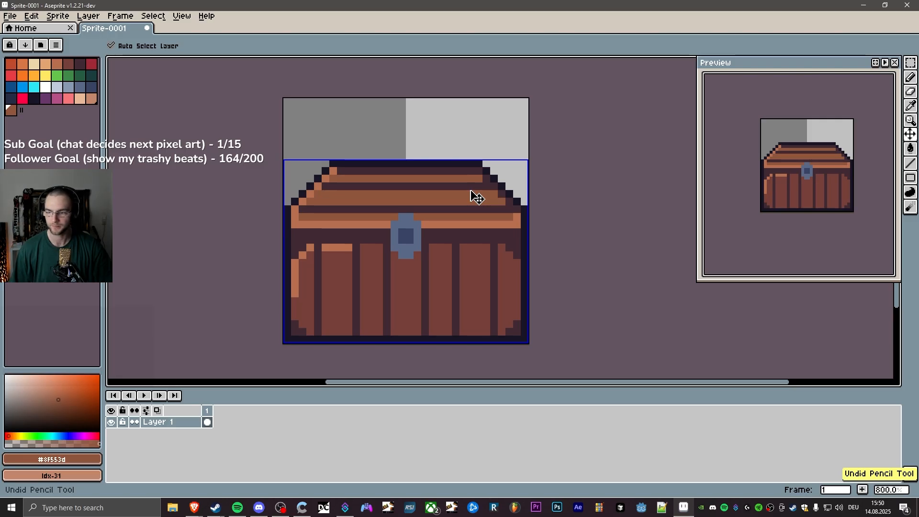
Repaint the second plank's top highlight in #743f39 and shorten the left-edge highlight to two pixels below the diagonal.
{"action": "key", "text": "b"}
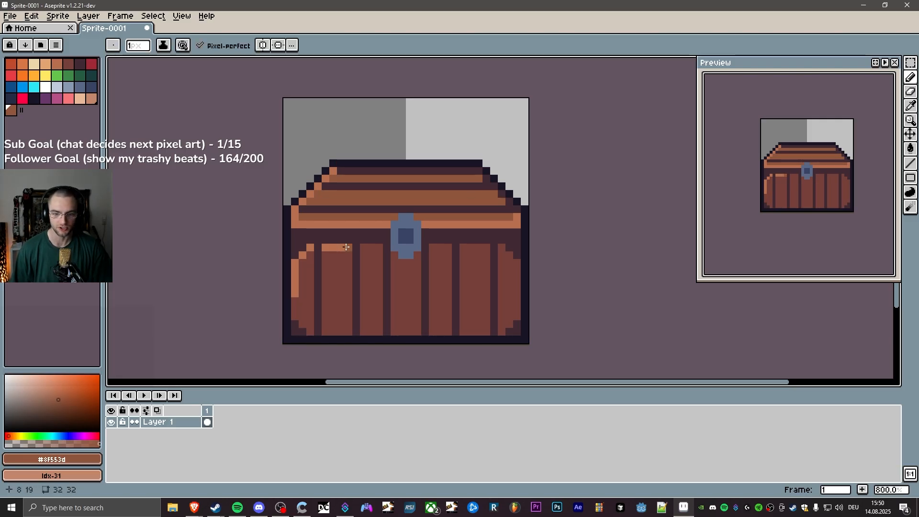
{"action": "left_click_drag", "start_coordinate": [346, 247], "coordinate": [325, 247]}
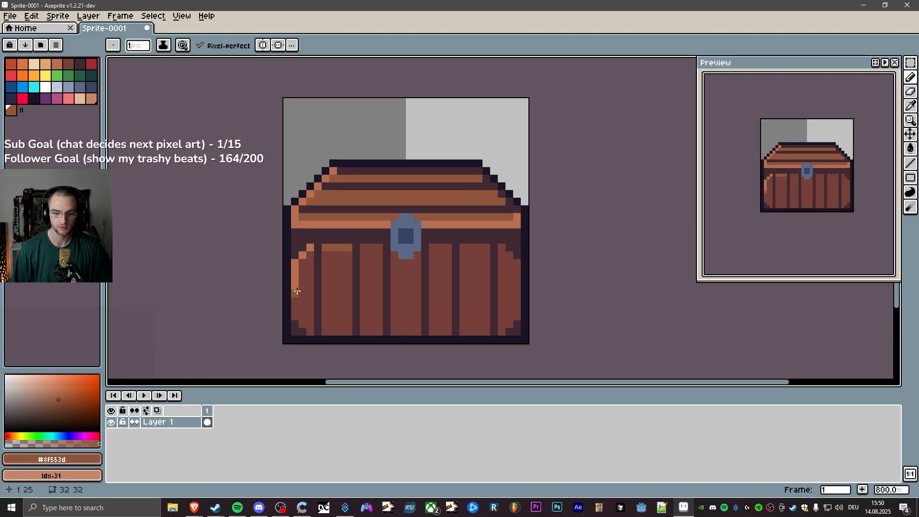
{"action": "key", "text": "i"}
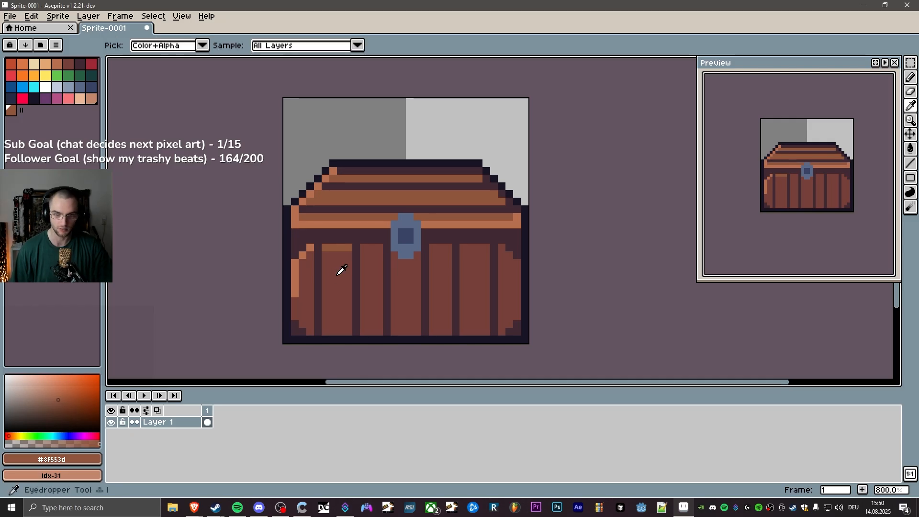
{"action": "left_click", "coordinate": [338, 274]}
{"action": "key", "text": "b"}
{"action": "left_click_drag", "start_coordinate": [351, 248], "coordinate": [323, 248]}
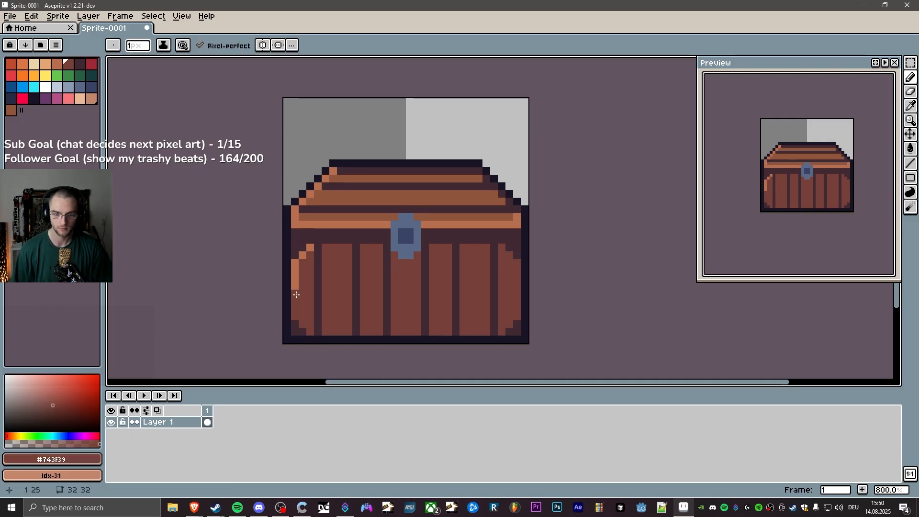
{"action": "left_click_drag", "start_coordinate": [295, 295], "coordinate": [296, 292]}
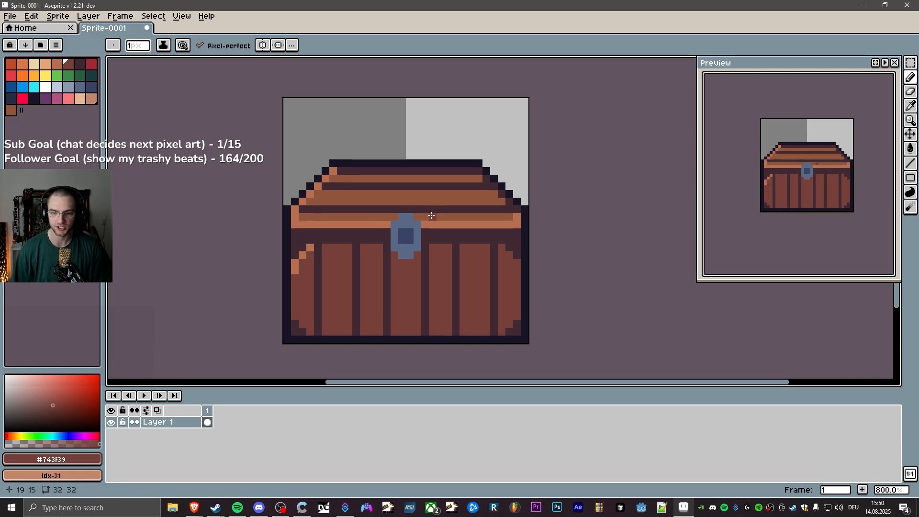
Check how the chest's shading reads at a smaller preview size.
{"action": "left_click", "coordinate": [499, 217], "text": "alt"}
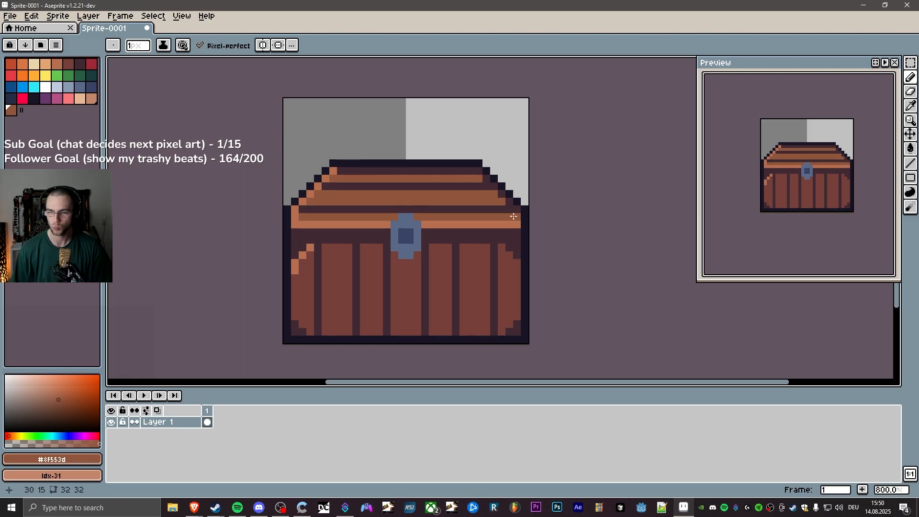
{"action": "key", "text": "alt"}
{"action": "left_click", "coordinate": [481, 219], "text": "alt"}
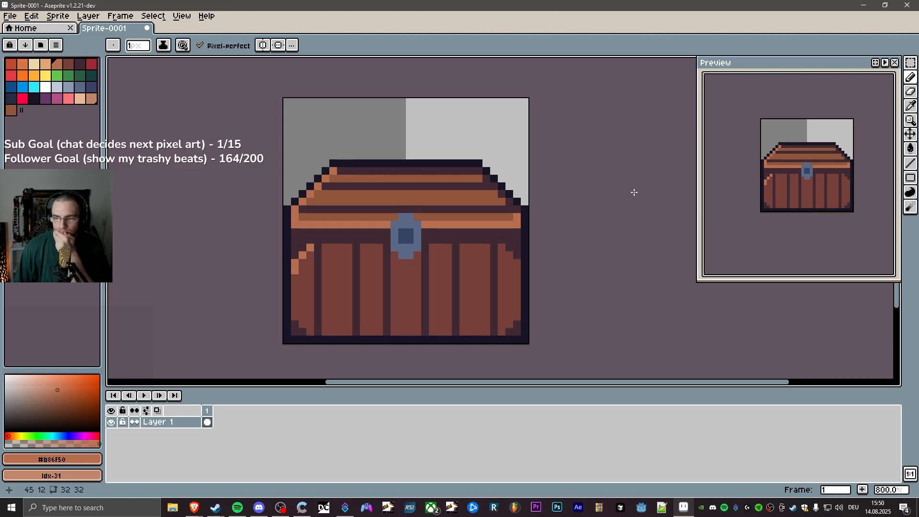
{"action": "scroll", "coordinate": [770, 218], "scroll_direction": "down", "scroll_amount": 2}
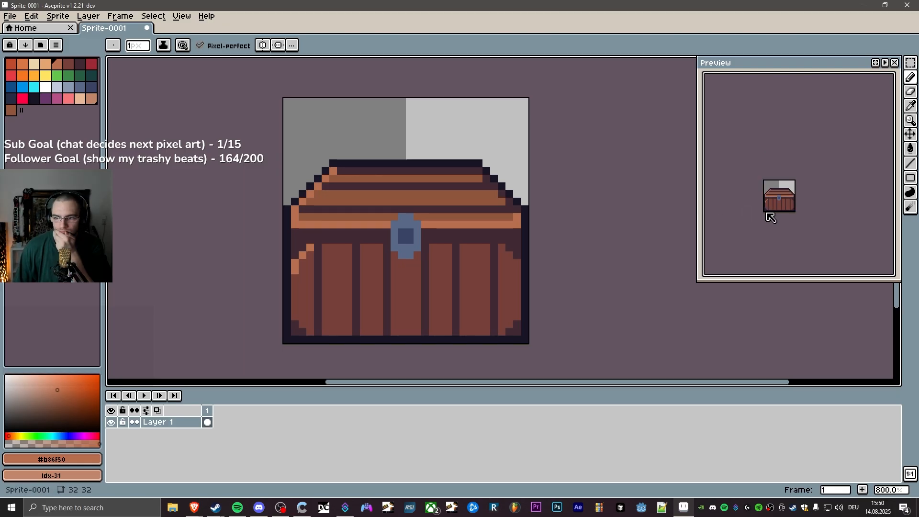
{"action": "scroll", "coordinate": [766, 213], "scroll_direction": "down", "scroll_amount": 1}
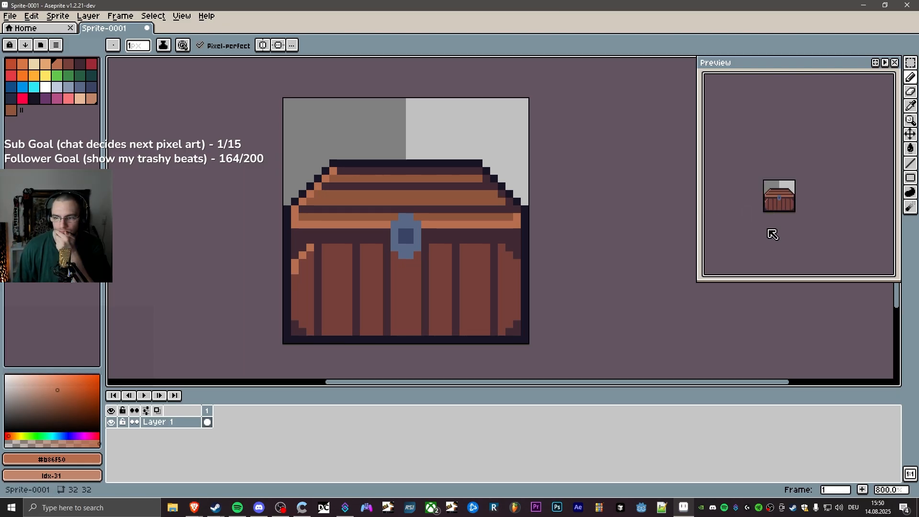
{"action": "scroll", "coordinate": [768, 230], "scroll_direction": "up", "scroll_amount": 1}
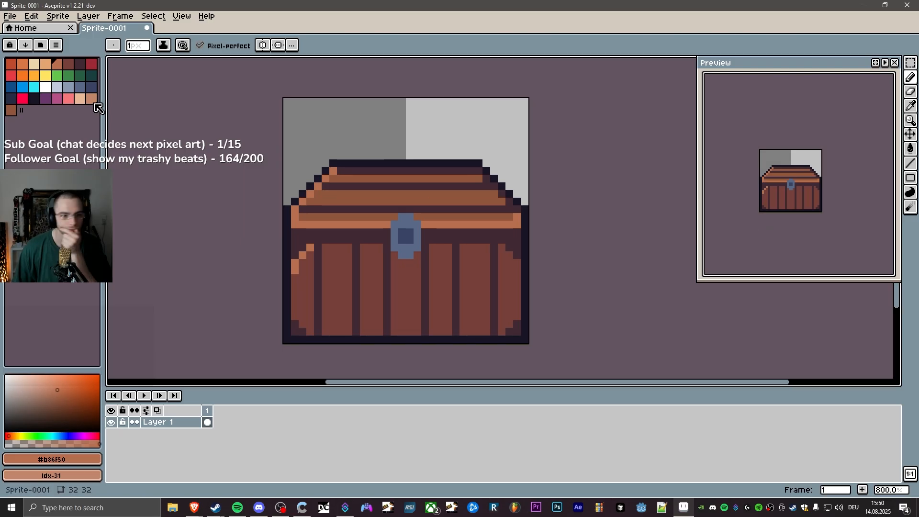
Try drawing jagged vertical wood-grain lines in Idx-4 down the second and third body planks.
{"action": "left_click", "coordinate": [57, 63]}
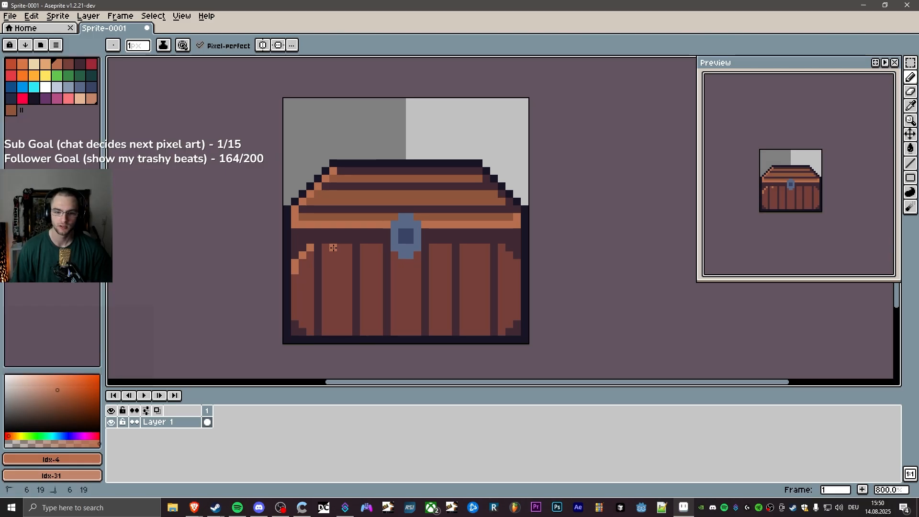
{"action": "left_click_drag", "start_coordinate": [332, 248], "coordinate": [327, 302]}
{"action": "left_click", "coordinate": [344, 333], "text": "shift"}
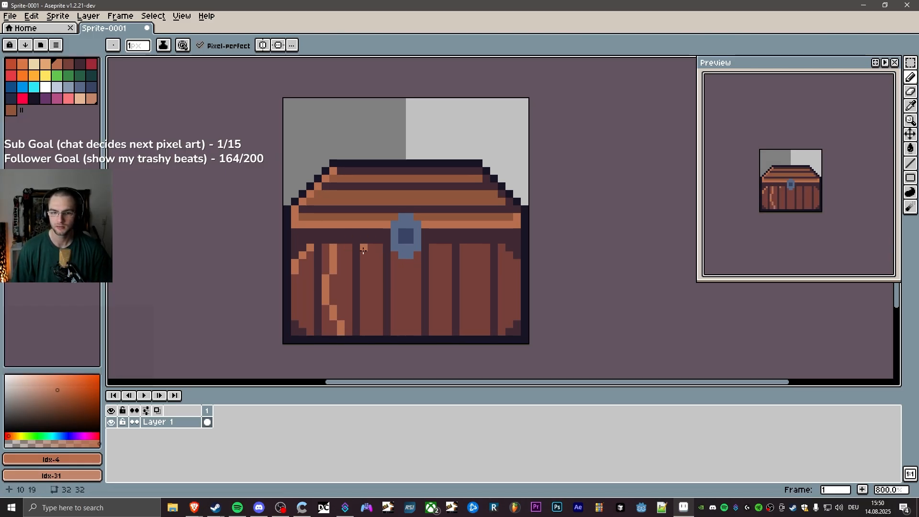
{"action": "left_click_drag", "start_coordinate": [369, 250], "coordinate": [379, 294]}
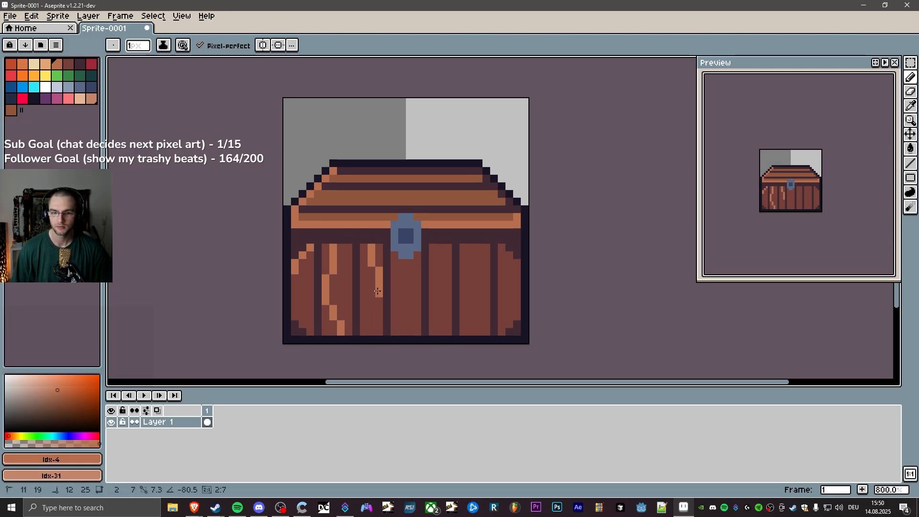
{"action": "left_click", "coordinate": [364, 320], "text": "shift"}
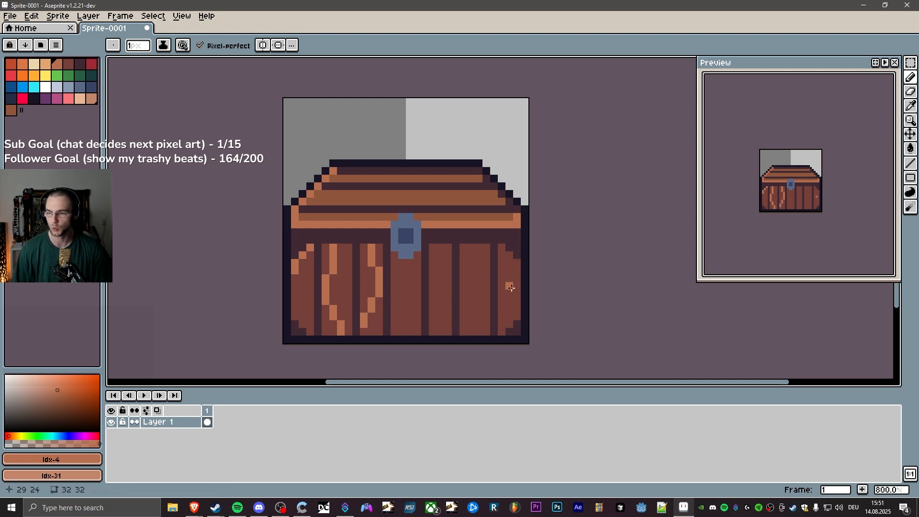
Try adding short diagonal branches to the grain on the second and third planks, plus a vertical grain line on the first.
{"action": "left_click", "coordinate": [372, 287]}
{"action": "left_click", "coordinate": [364, 278], "text": "shift"}
{"action": "left_click", "coordinate": [411, 258]}
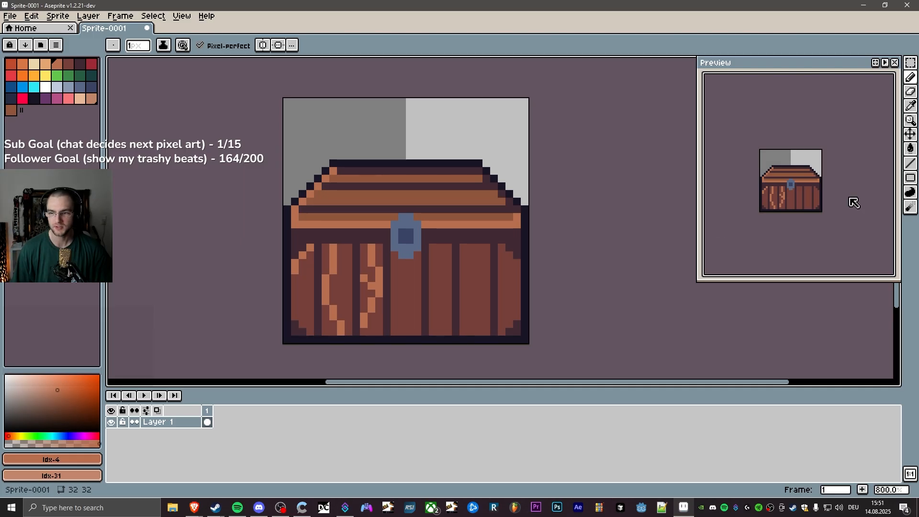
{"action": "left_click", "coordinate": [343, 302]}
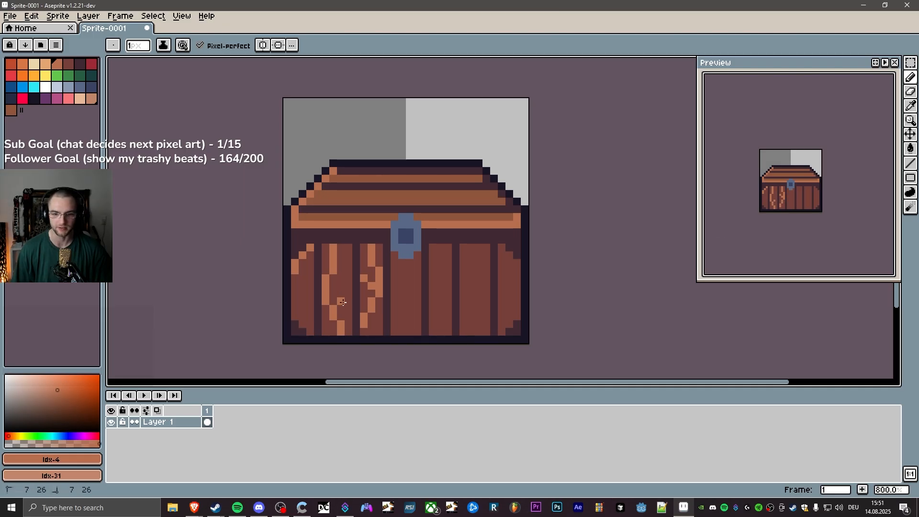
{"action": "left_click", "coordinate": [349, 293]}
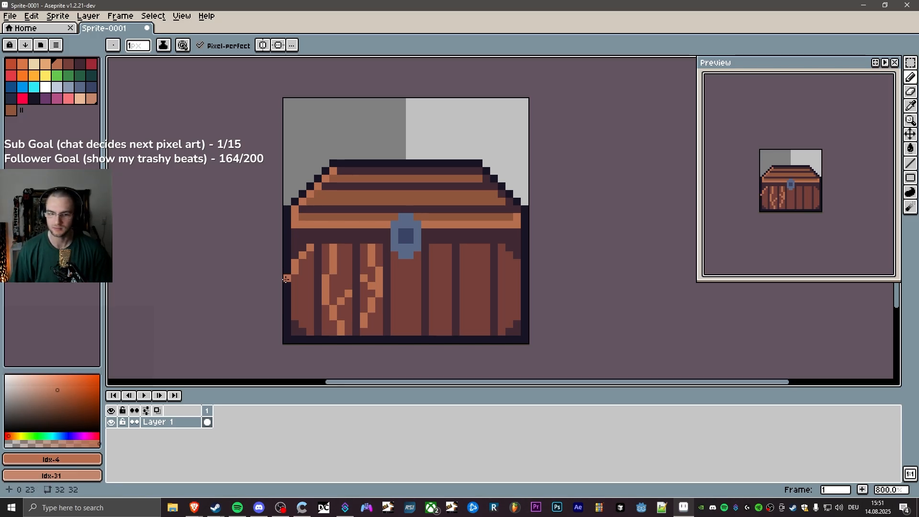
{"action": "left_click_drag", "start_coordinate": [303, 278], "coordinate": [310, 332]}
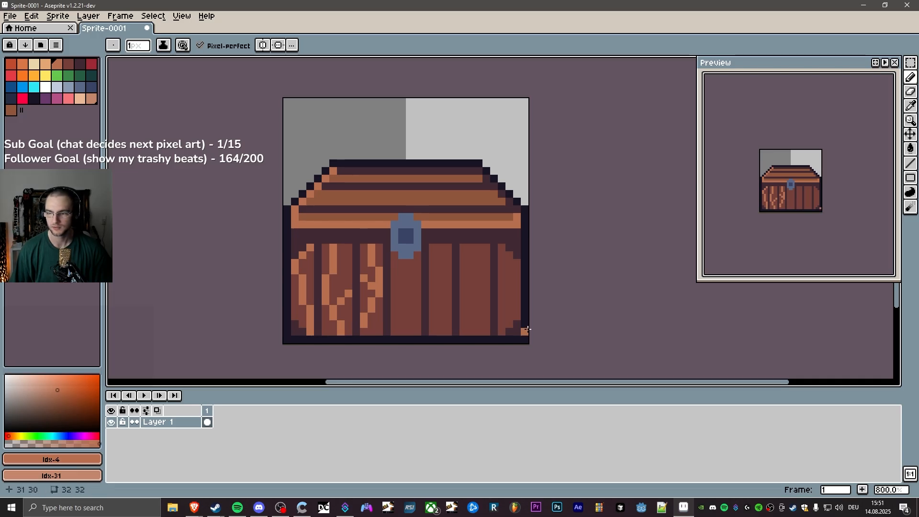
Undo the wood-grain strokes on the three left body planks.
{"action": "key", "text": "ctrl+z"}
{"action": "key", "text": "ctrl+z"}
{"action": "key", "text": "ctrl+z"}
{"action": "key", "text": "ctrl+z"}
{"action": "key", "text": "ctrl+z"}
{"action": "key", "text": "ctrl+z"}
{"action": "key", "text": "ctrl+z"}
{"action": "key", "text": "ctrl+z"}
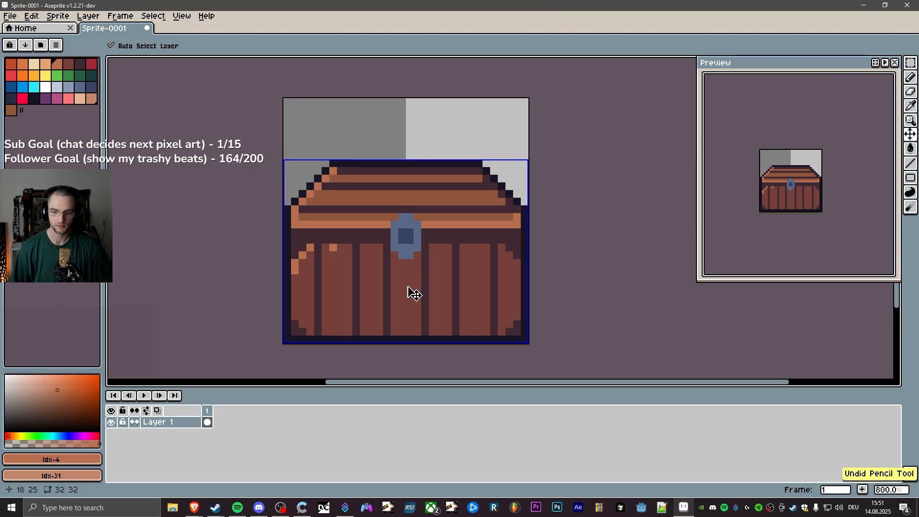
Extend the Idx-4 highlight down the body's left edge, widening it to two pixels just above the lower corner.
{"action": "left_click_drag", "start_coordinate": [296, 278], "coordinate": [295, 305]}
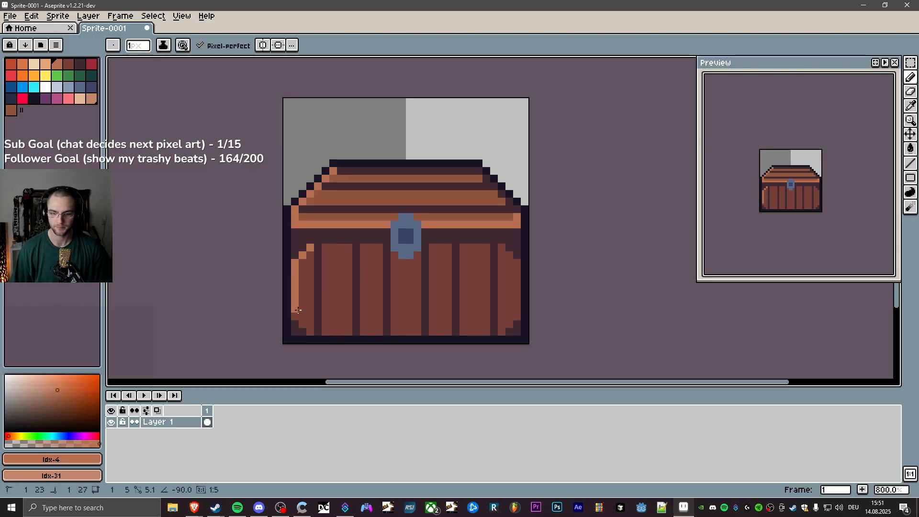
{"action": "left_click", "coordinate": [302, 316], "text": "shift"}
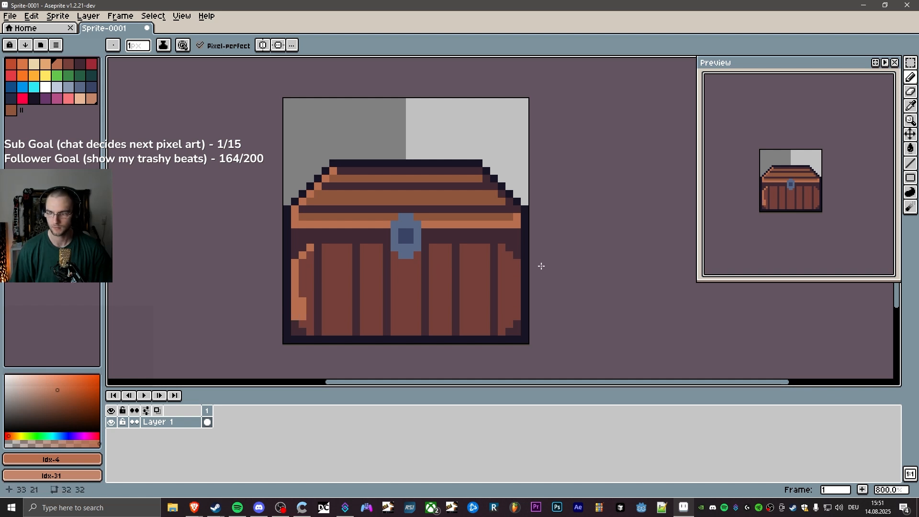
Switch to Spotify, skip to the next track of the Lo-Fi House playlist, and return to the sprite.
{"action": "left_click", "coordinate": [237, 508]}
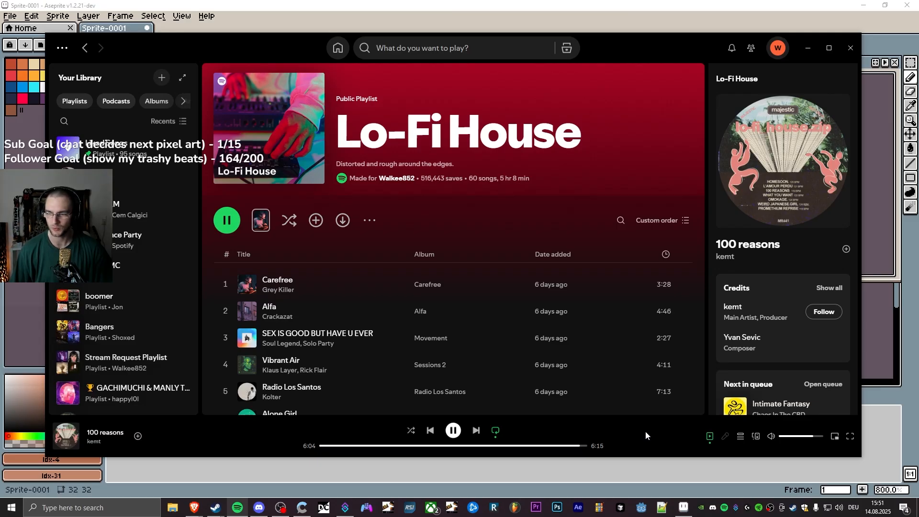
{"action": "left_click", "coordinate": [476, 430]}
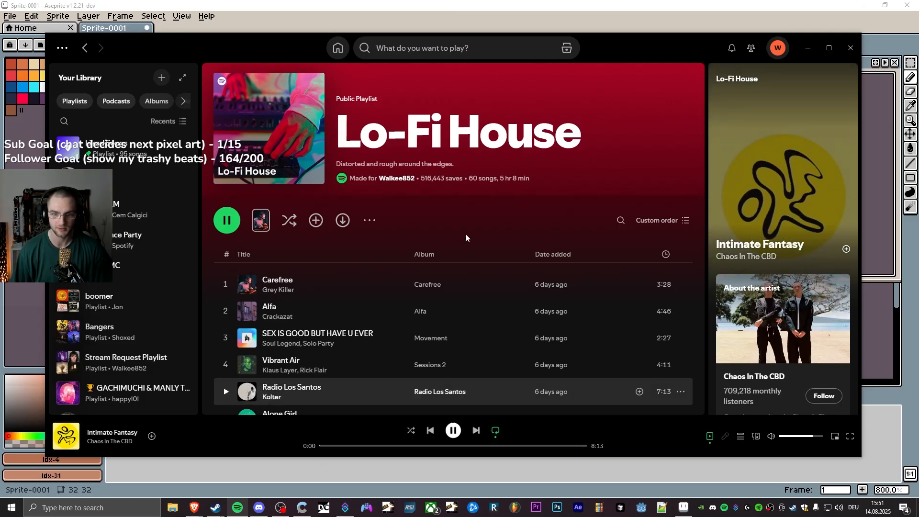
{"action": "left_click", "coordinate": [808, 48]}
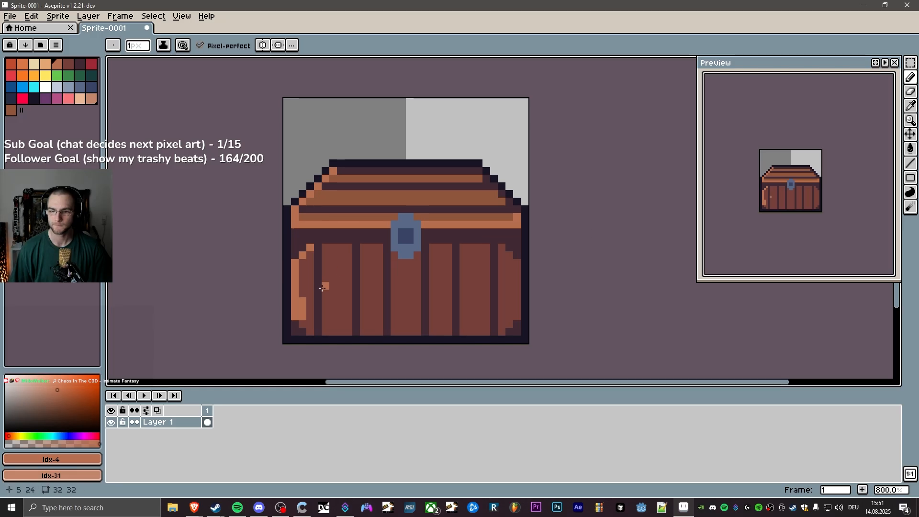
Trim the body's left-edge highlight back to one pixel wide with #743f39 and clear the highlight pixels tried on the lower-left corner.
{"action": "left_click", "coordinate": [311, 332]}
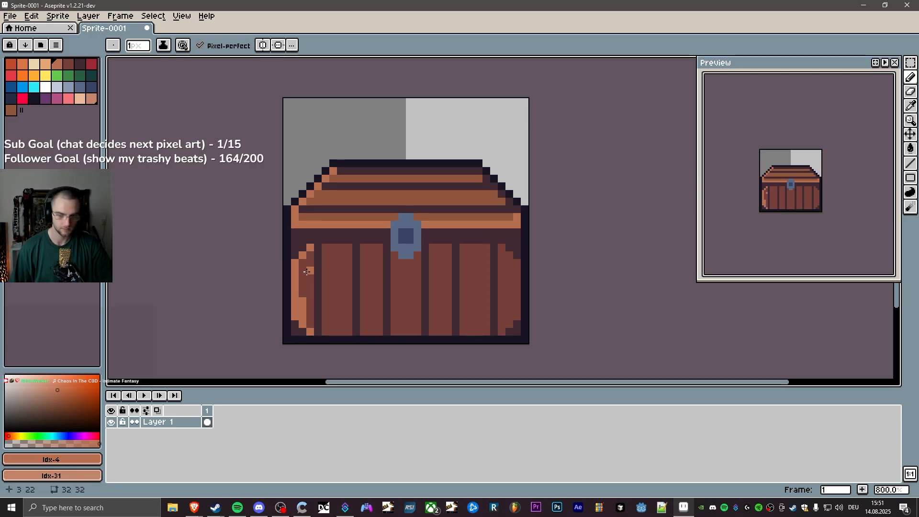
{"action": "left_click", "coordinate": [306, 272], "text": "alt"}
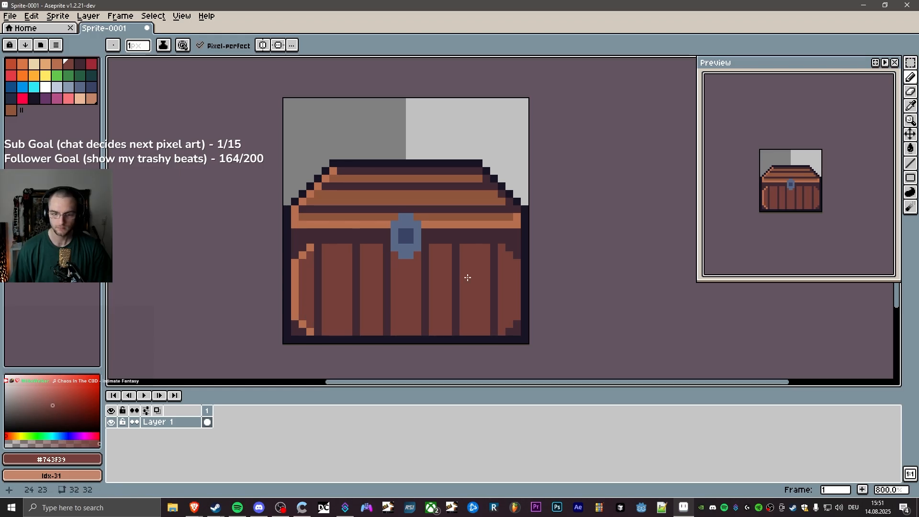
{"action": "left_click", "coordinate": [303, 324]}
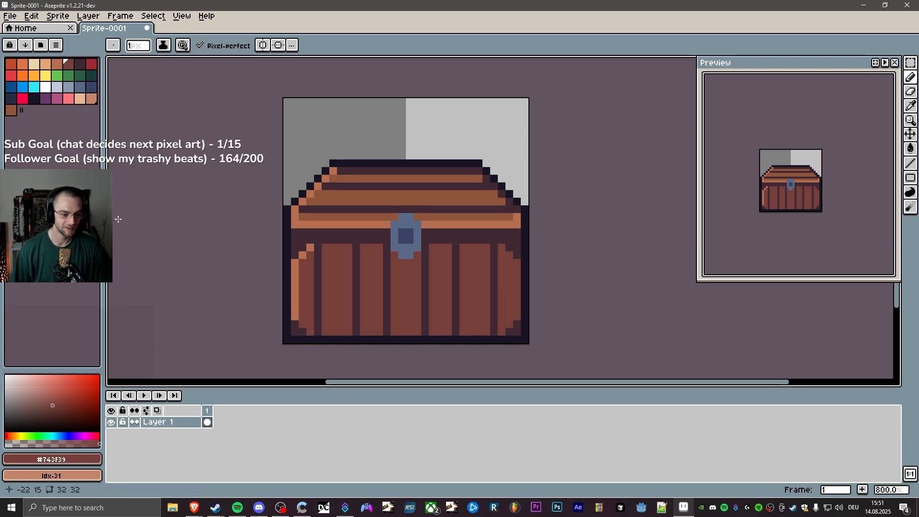
Sample the #b86f50 highlight brown and draw one-pixel highlights along the top edges of the second and third body planks.
{"action": "key", "text": "i"}
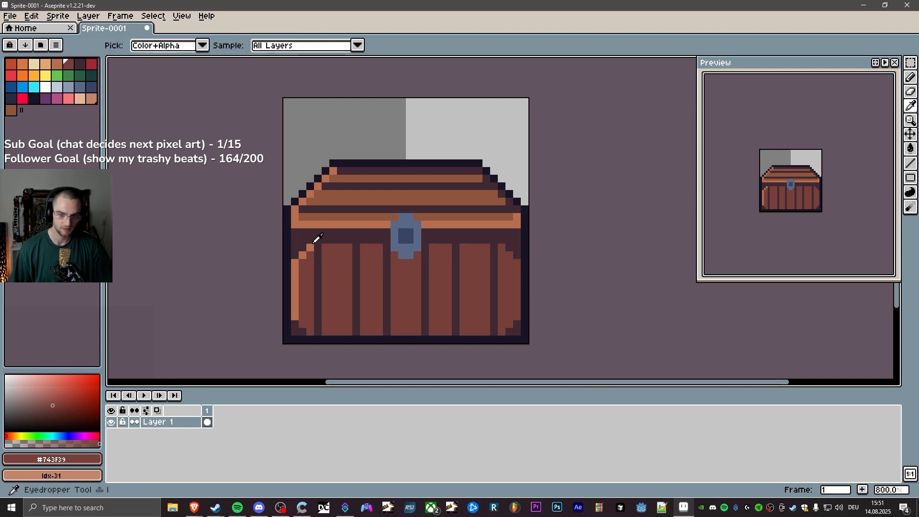
{"action": "left_click", "coordinate": [320, 220]}
{"action": "key", "text": "b"}
{"action": "left_click", "coordinate": [314, 257]}
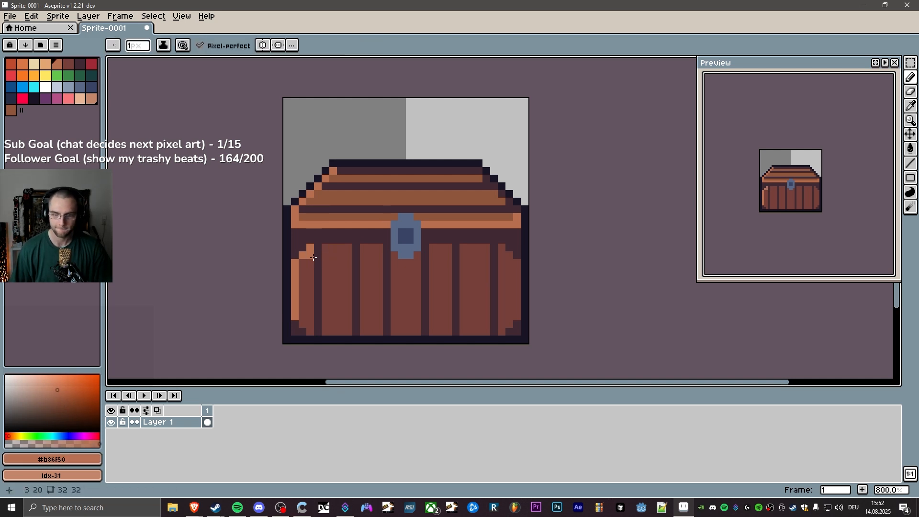
{"action": "left_click", "coordinate": [325, 248]}
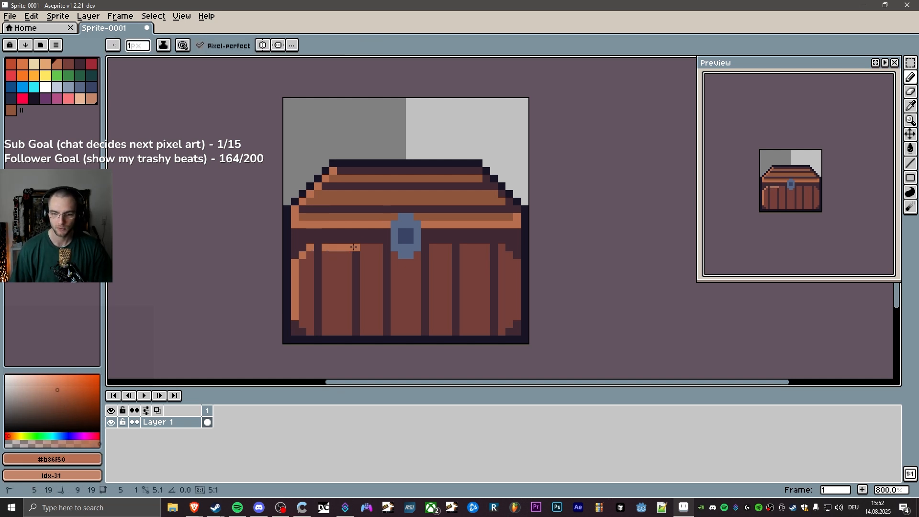
{"action": "left_click", "coordinate": [348, 248], "text": "shift"}
{"action": "left_click", "coordinate": [363, 248]}
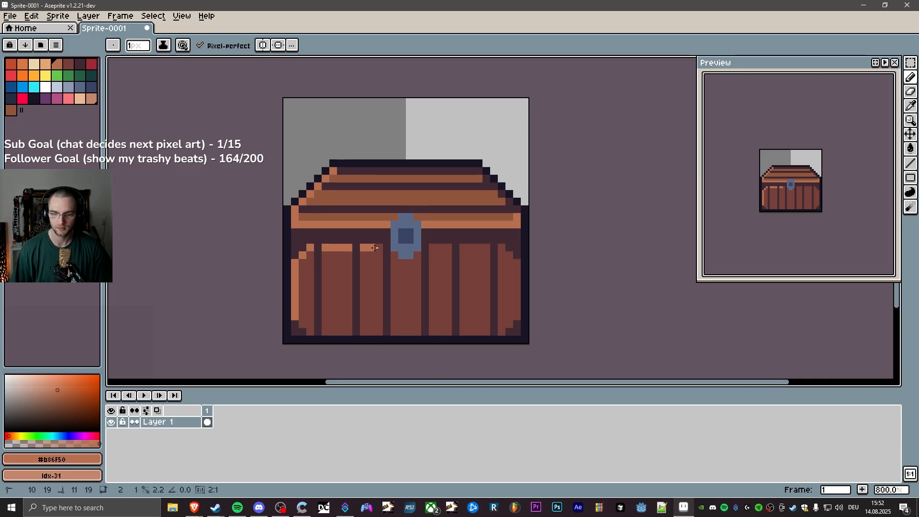
{"action": "left_click", "coordinate": [379, 248], "text": "shift"}
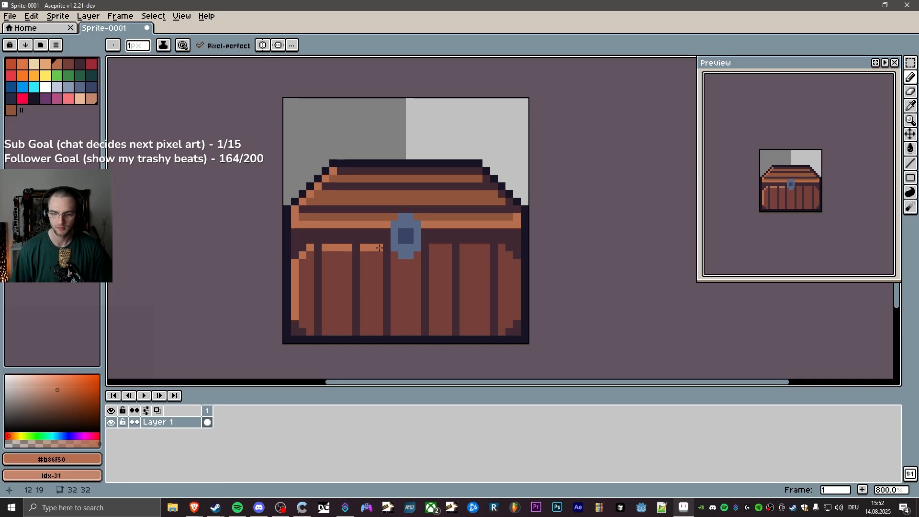
Highlight the top edges of the planks right of the lock in #b86f50 and repaint the pixels beside the lock's lower tip in #743f39.
{"action": "left_click", "coordinate": [431, 249]}
{"action": "left_click", "coordinate": [448, 248], "text": "shift"}
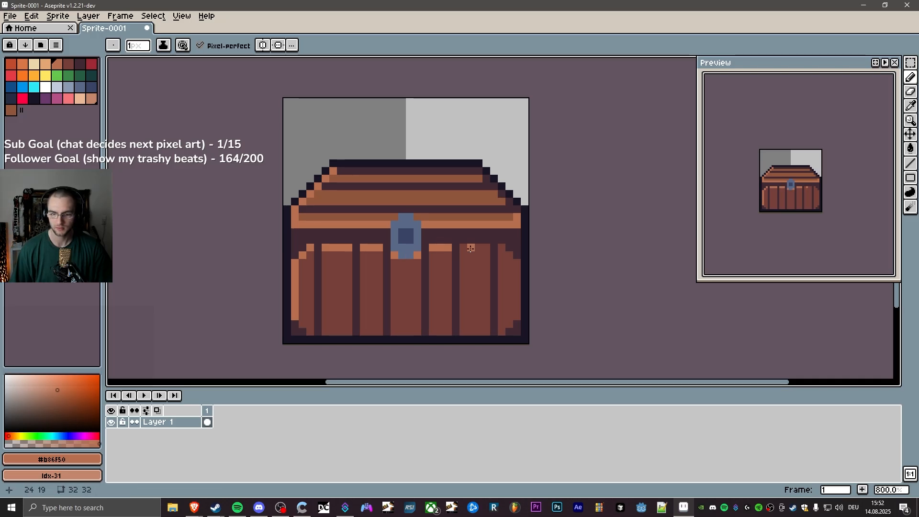
{"action": "left_click", "coordinate": [462, 248]}
{"action": "left_click", "coordinate": [488, 248], "text": "shift"}
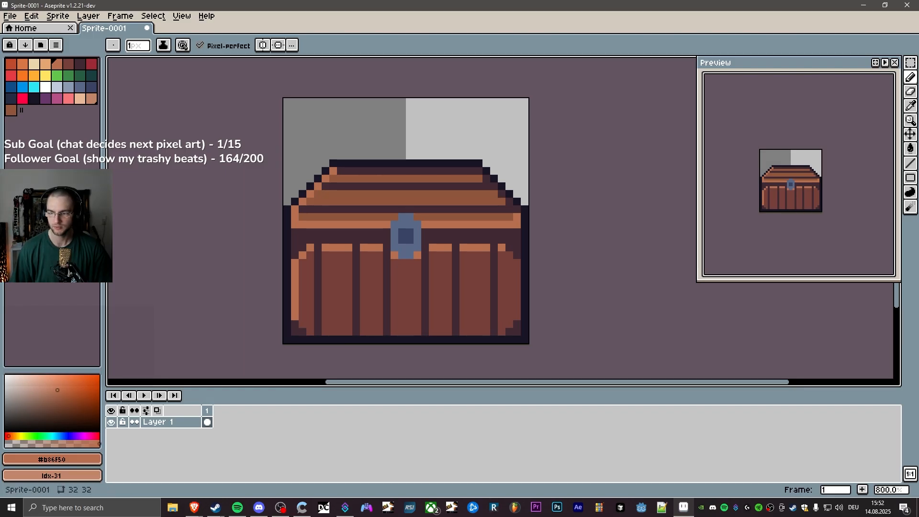
{"action": "left_click", "coordinate": [412, 259]}
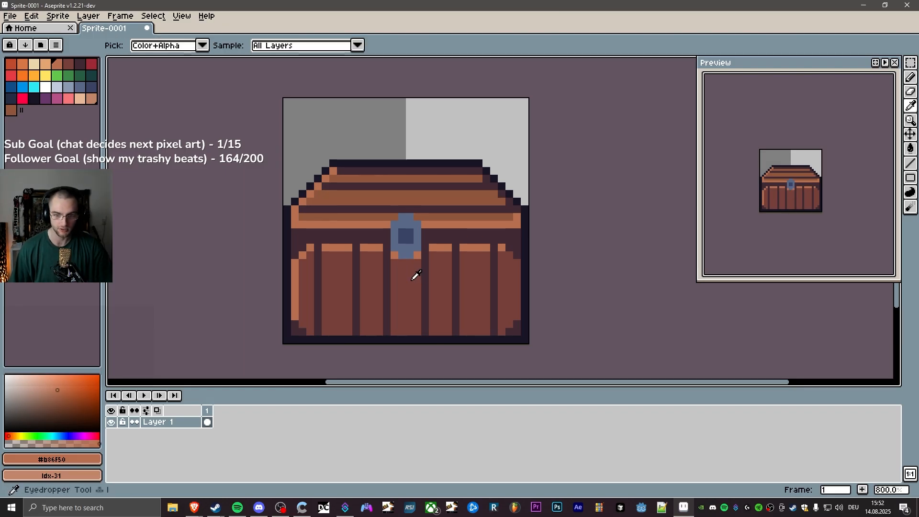
{"action": "left_click", "coordinate": [412, 280], "text": "alt"}
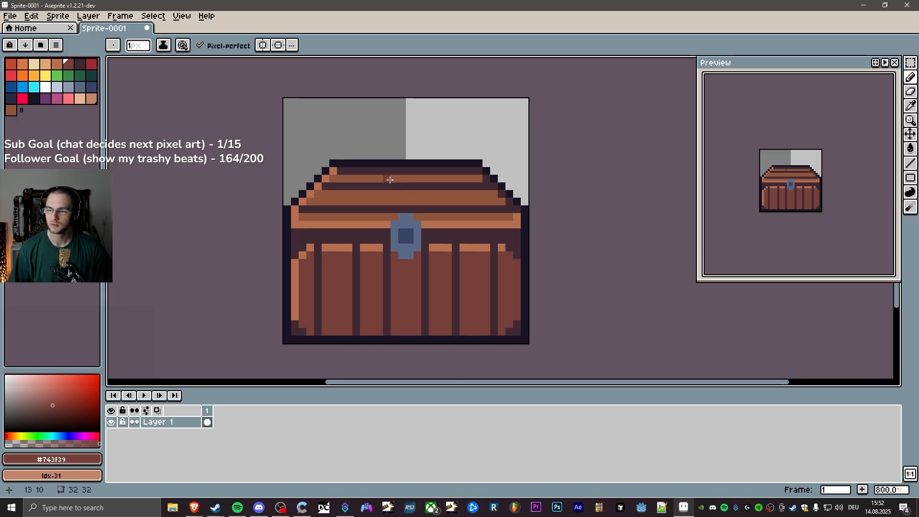
Cover the diagonal highlight along the lid's left slope with a line of #3f2832 dark brown.
{"action": "key", "text": "i"}
{"action": "left_click", "coordinate": [353, 171]}
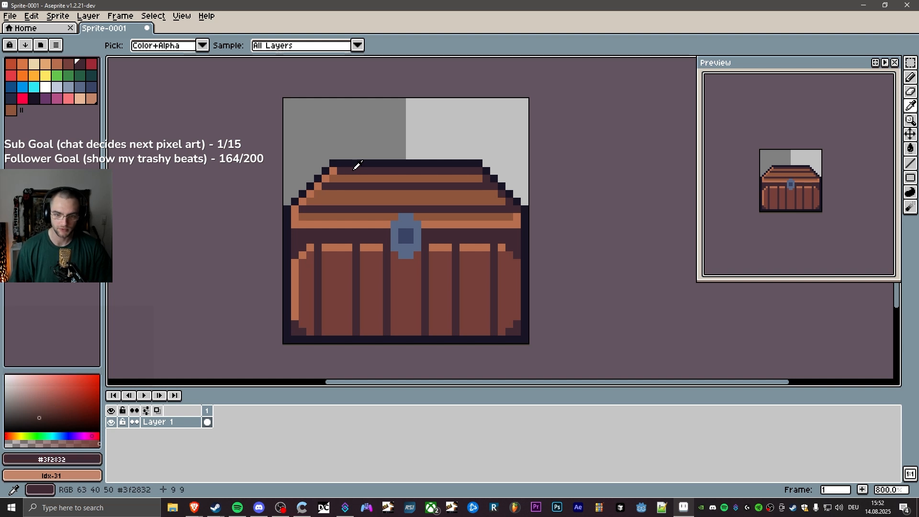
{"action": "key", "text": "b"}
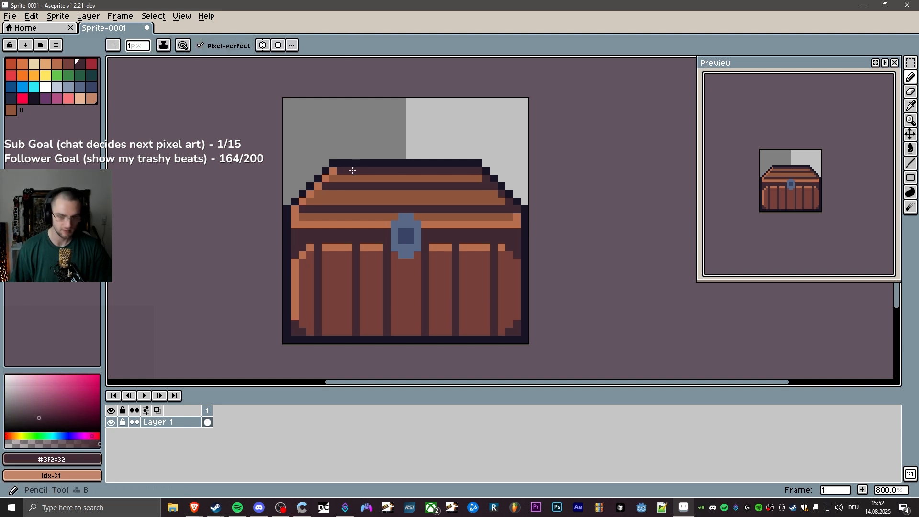
{"action": "left_click", "coordinate": [295, 209], "text": "shift"}
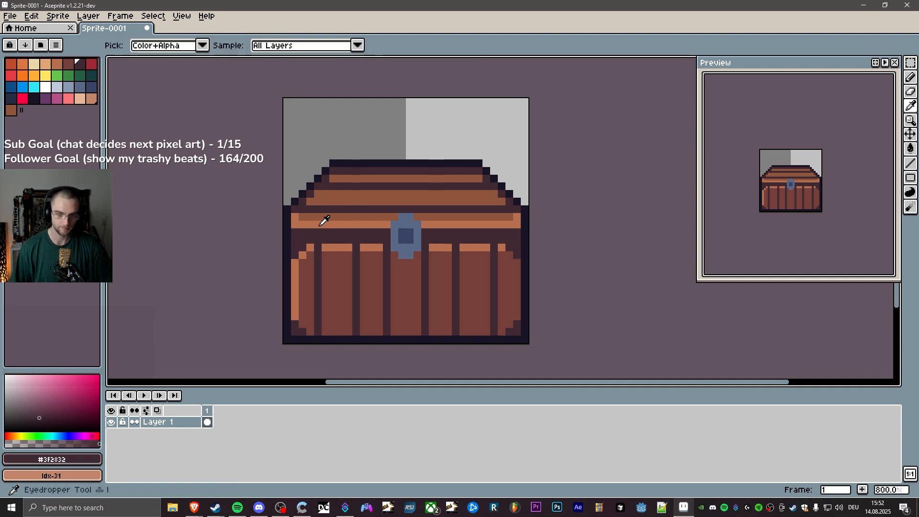
Paint short #b86f50 highlights on the left ends of the three lid planks.
{"action": "left_click", "coordinate": [314, 216], "text": "alt"}
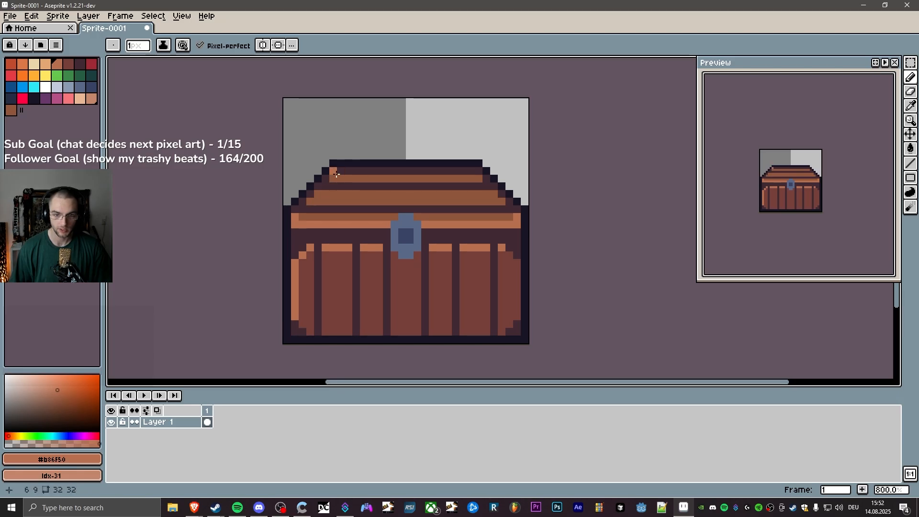
{"action": "left_click", "coordinate": [326, 193]}
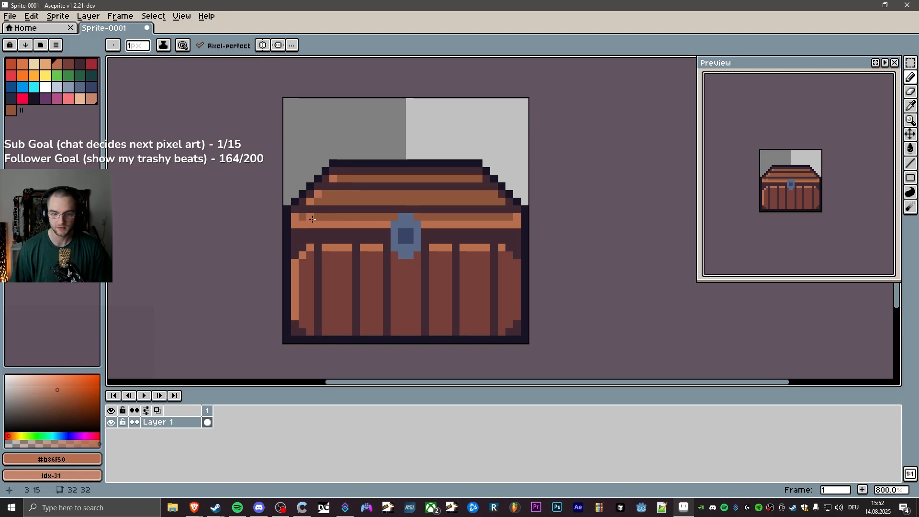
{"action": "left_click", "coordinate": [302, 217]}
{"action": "left_click", "coordinate": [341, 176]}
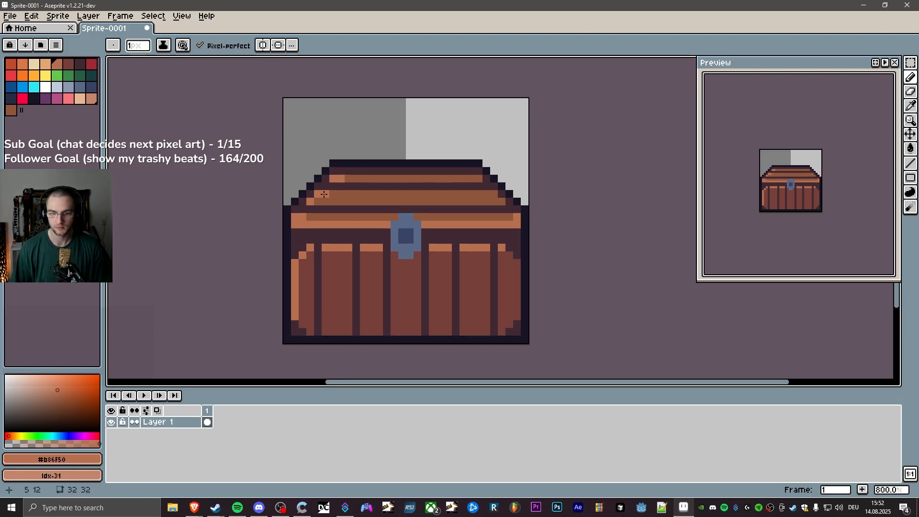
{"action": "left_click", "coordinate": [347, 185]}
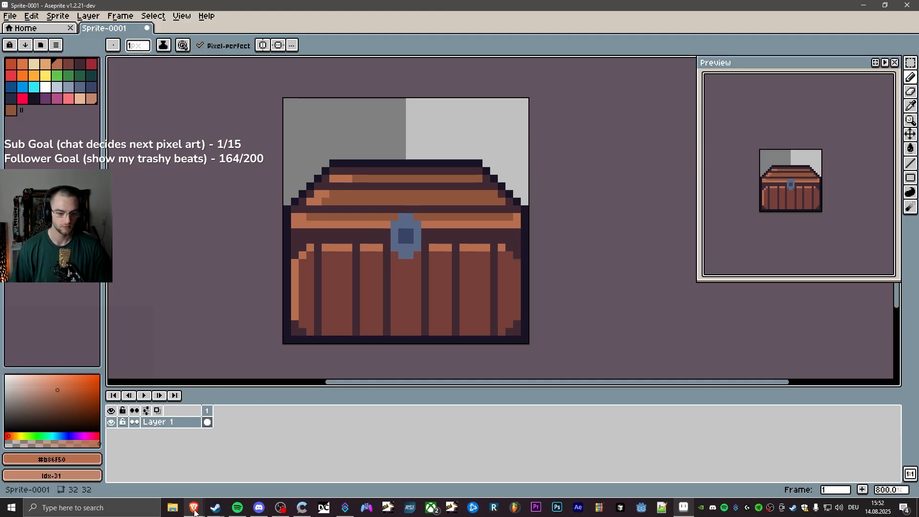
Switch to Brave and open the Dreamstime treasure chest sheet from the image results in a new tab.
{"action": "mouse_move", "coordinate": [194, 511]}
{"action": "left_click", "coordinate": [218, 467]}
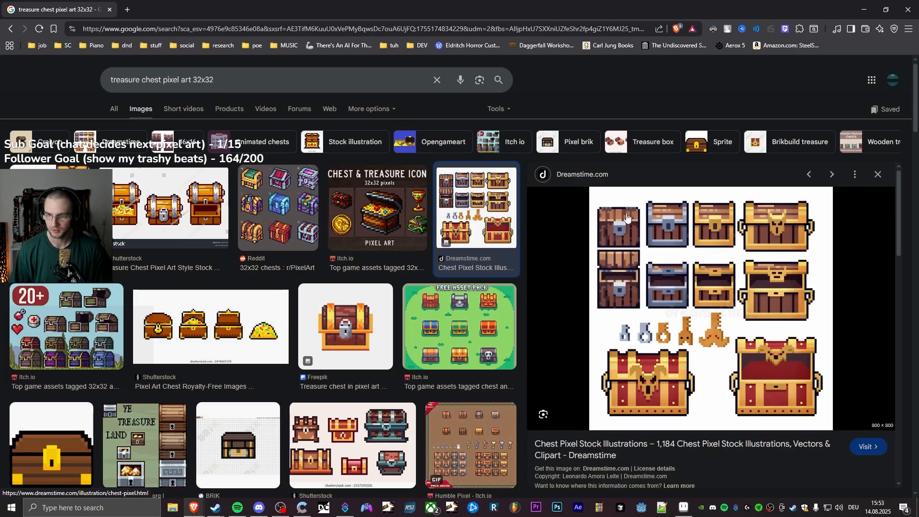
{"action": "right_click", "coordinate": [631, 218]}
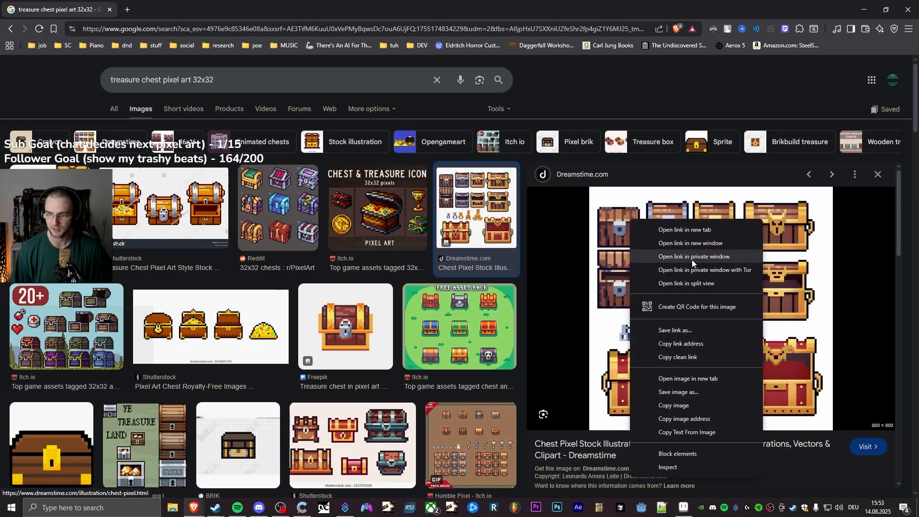
{"action": "left_click", "coordinate": [704, 383]}
{"action": "left_click", "coordinate": [175, 10]}
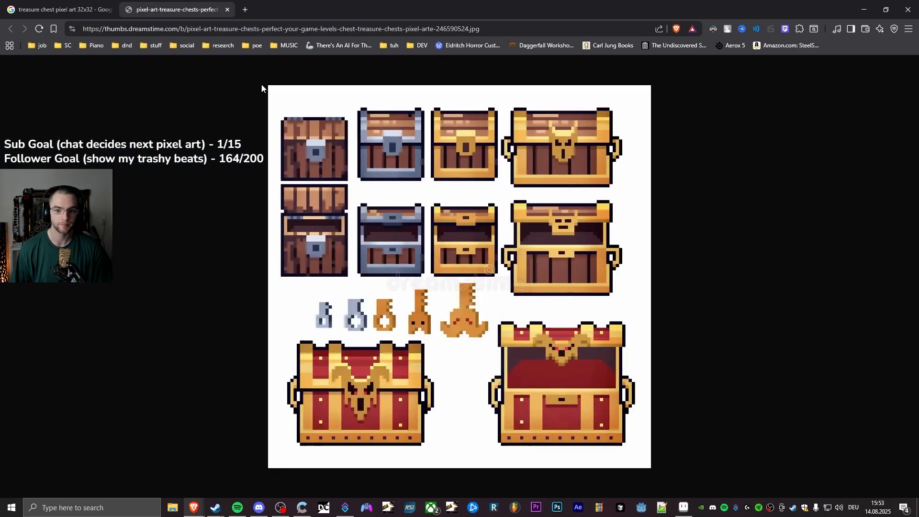
Examine the reference chests' plank highlights, wood grain, and lock shading up close and at reduced size.
{"action": "scroll", "coordinate": [324, 135], "scroll_direction": "up", "scroll_amount": 6}
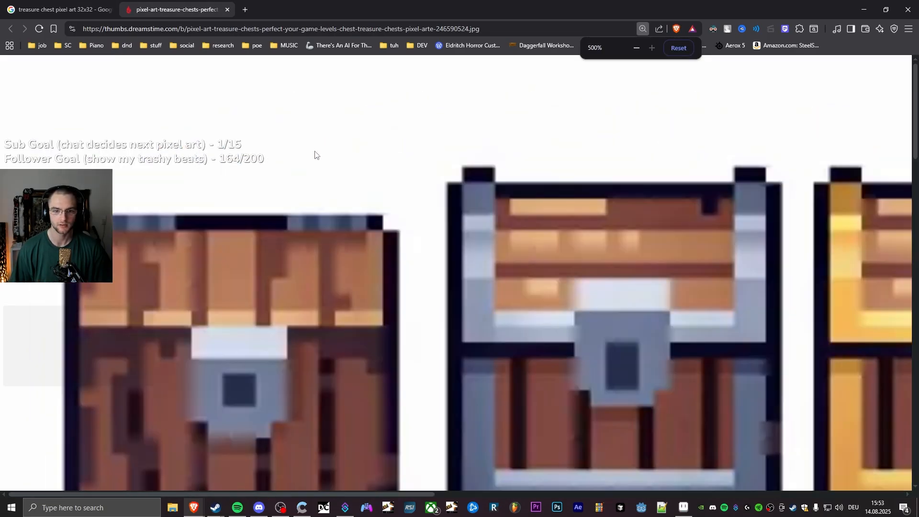
{"action": "scroll", "coordinate": [238, 218], "scroll_direction": "down", "scroll_amount": 3}
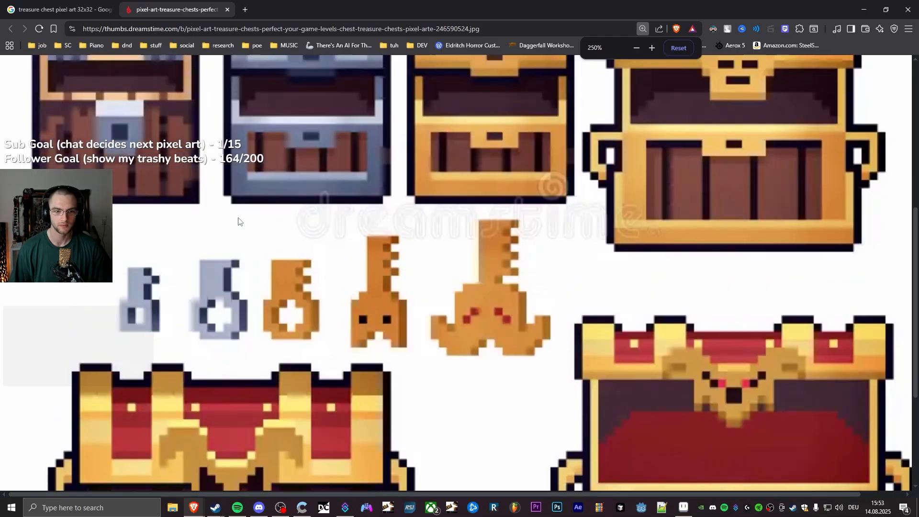
{"action": "scroll", "coordinate": [238, 218], "scroll_direction": "up", "scroll_amount": 2}
{"action": "scroll", "coordinate": [141, 330], "scroll_direction": "down", "scroll_amount": 1}
{"action": "scroll", "coordinate": [146, 318], "scroll_direction": "up", "scroll_amount": 2}
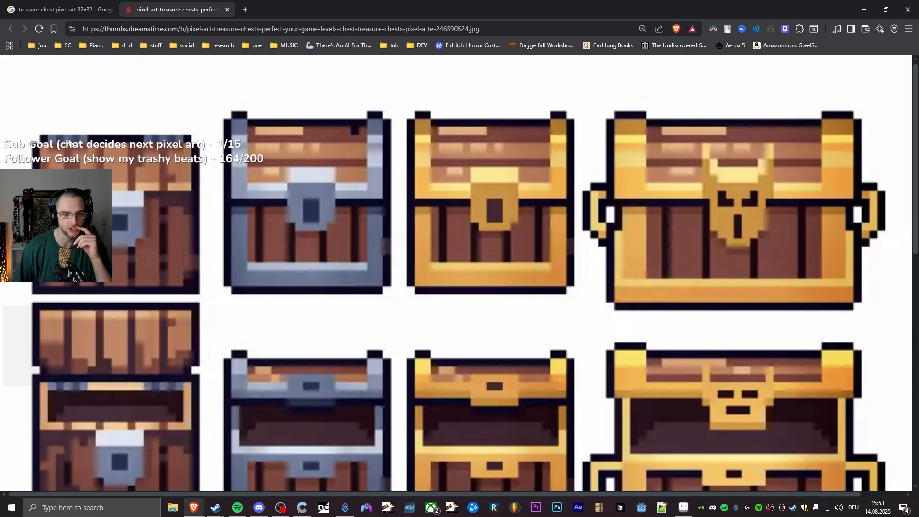
{"action": "scroll", "coordinate": [115, 184], "scroll_direction": "down", "scroll_amount": 1}
{"action": "scroll", "coordinate": [114, 181], "scroll_direction": "down", "scroll_amount": 2}
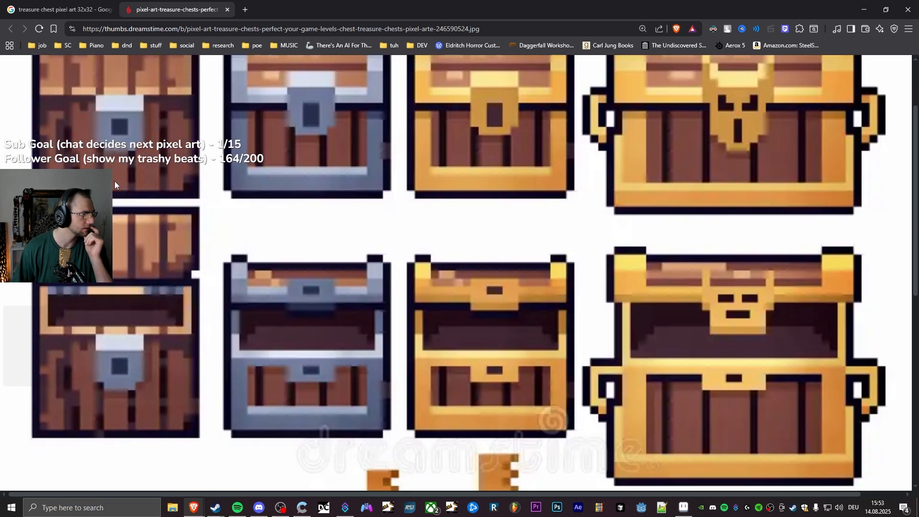
{"action": "scroll", "coordinate": [92, 107], "scroll_direction": "up", "scroll_amount": 1}
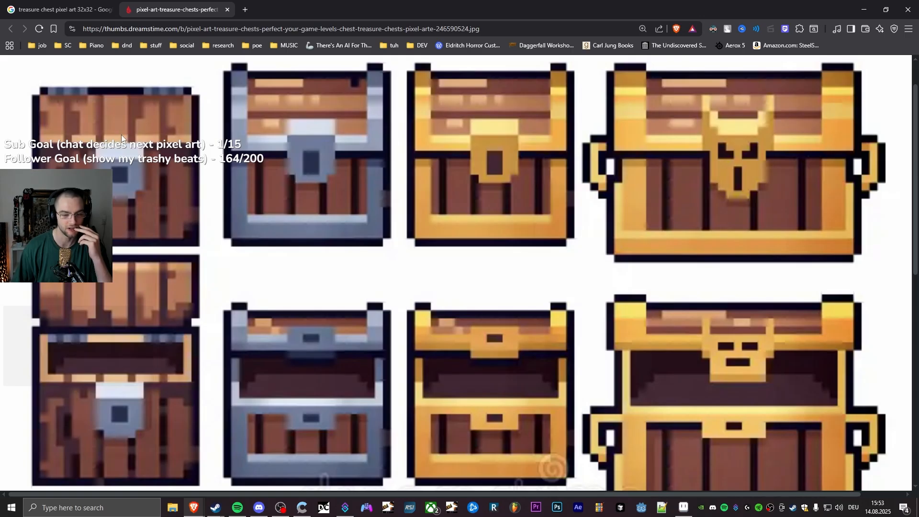
{"action": "key", "text": "ctrl+minus"}
{"action": "key", "text": "ctrl+minus"}
{"action": "key", "text": "ctrl+minus"}
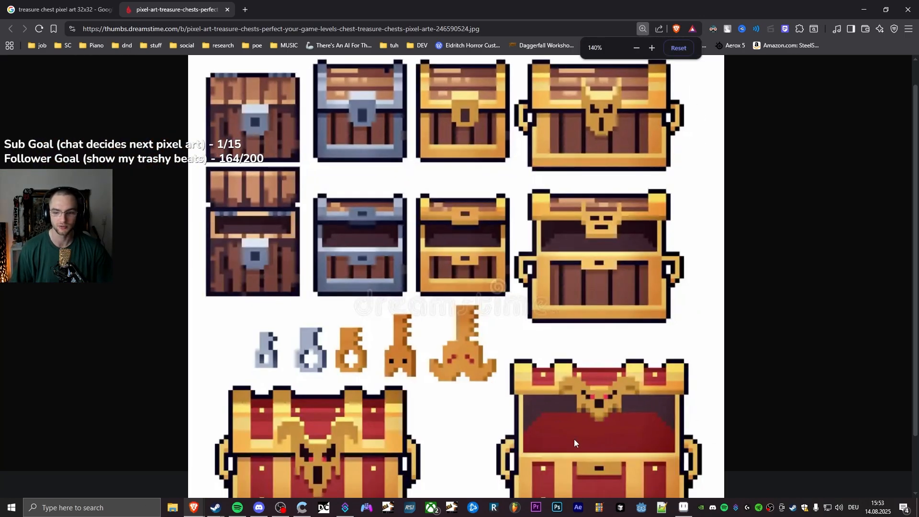
Return to Aseprite and inspect the chest in the preview at several scales, finishing at a larger zoom.
{"action": "left_click", "coordinate": [680, 509]}
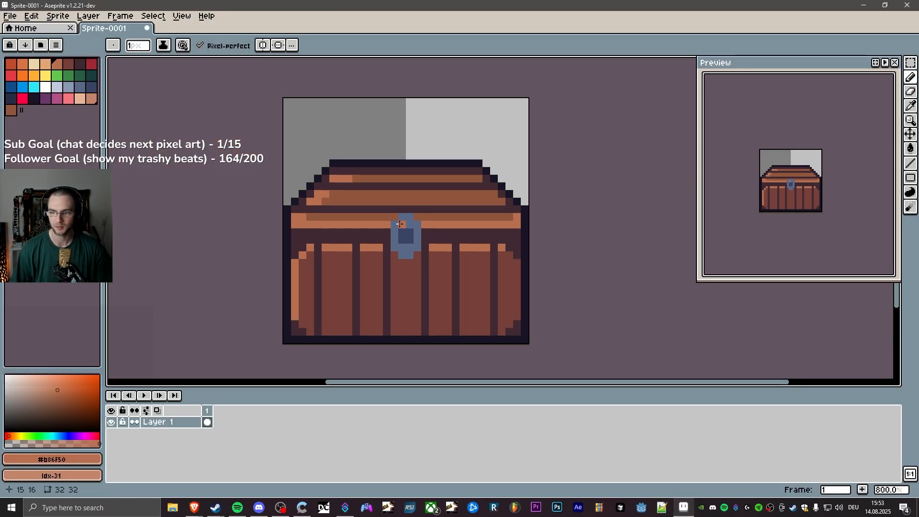
{"action": "scroll", "coordinate": [742, 228], "scroll_direction": "down", "scroll_amount": 2}
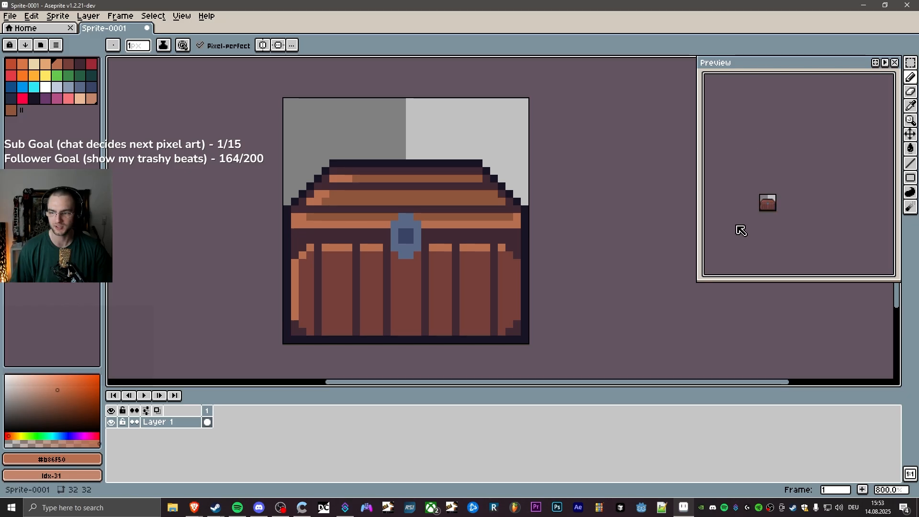
{"action": "scroll", "coordinate": [748, 227], "scroll_direction": "up", "scroll_amount": 1}
{"action": "scroll", "coordinate": [748, 227], "scroll_direction": "up", "scroll_amount": 1}
{"action": "scroll", "coordinate": [749, 227], "scroll_direction": "down", "scroll_amount": 1}
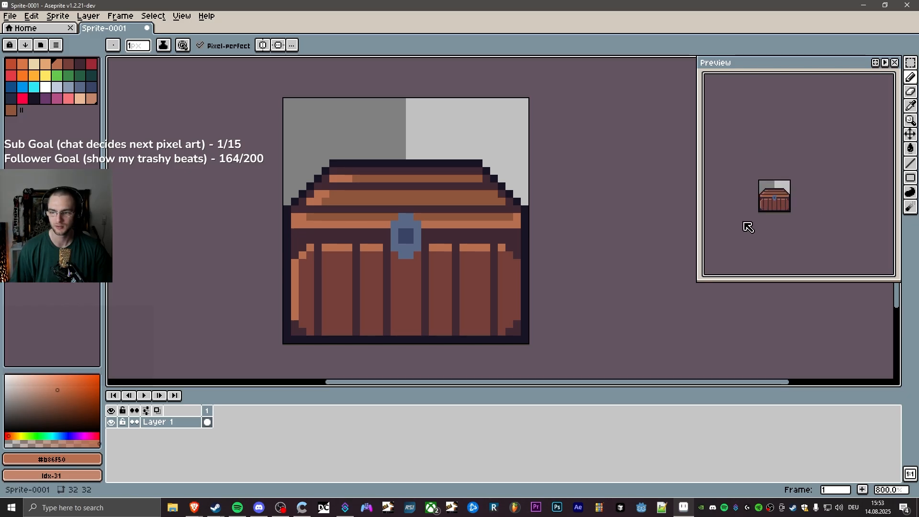
{"action": "scroll", "coordinate": [748, 227], "scroll_direction": "down", "scroll_amount": 1}
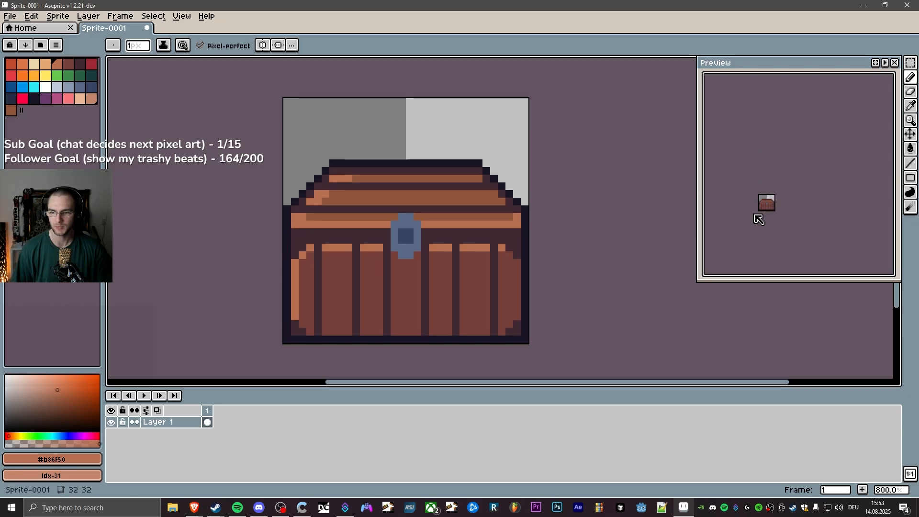
{"action": "scroll", "coordinate": [758, 219], "scroll_direction": "up", "scroll_amount": 2}
{"action": "scroll", "coordinate": [804, 213], "scroll_direction": "up", "scroll_amount": 1}
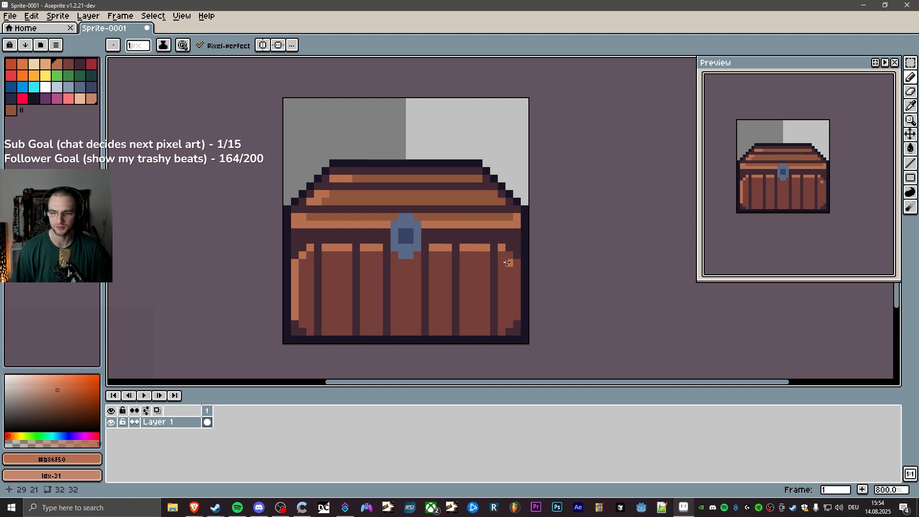
Break up the dark seams between the chest's front planks with short #743f39 gaps at staggered heights.
{"action": "key", "text": "i"}
{"action": "left_click", "coordinate": [476, 276]}
{"action": "key", "text": "b"}
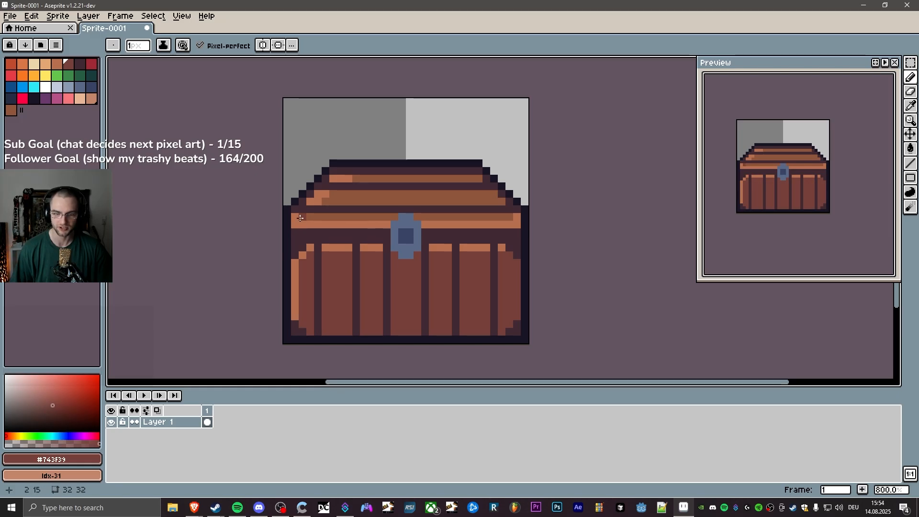
{"action": "left_click_drag", "start_coordinate": [319, 271], "coordinate": [318, 281]}
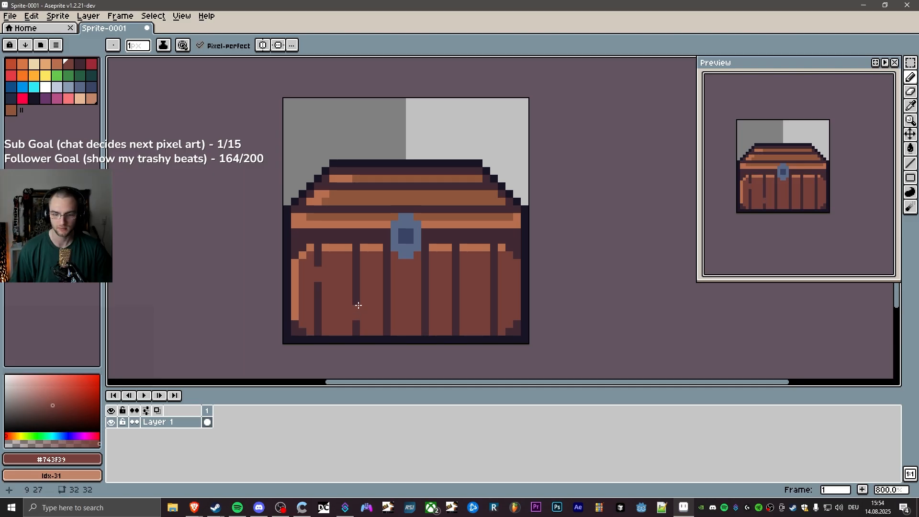
{"action": "left_click_drag", "start_coordinate": [413, 272], "coordinate": [426, 281]}
{"action": "key", "text": "ctrl+z"}
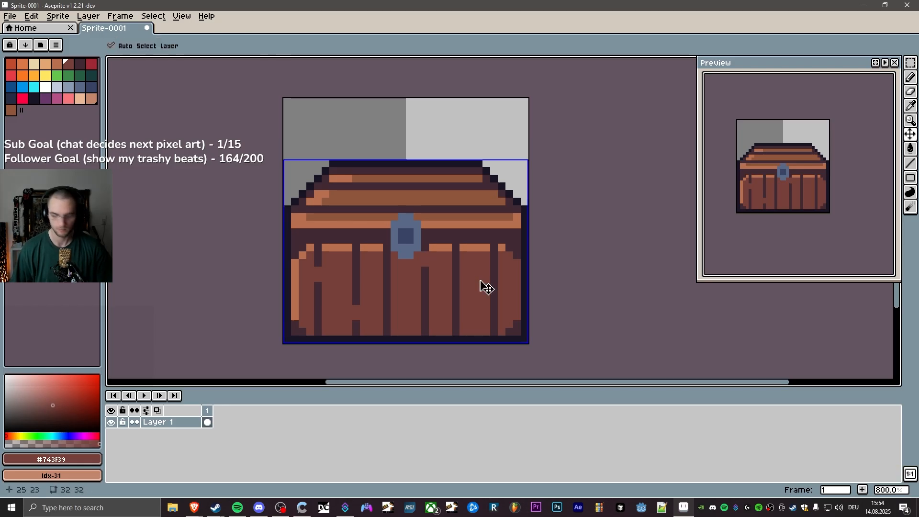
{"action": "key", "text": "ctrl+z"}
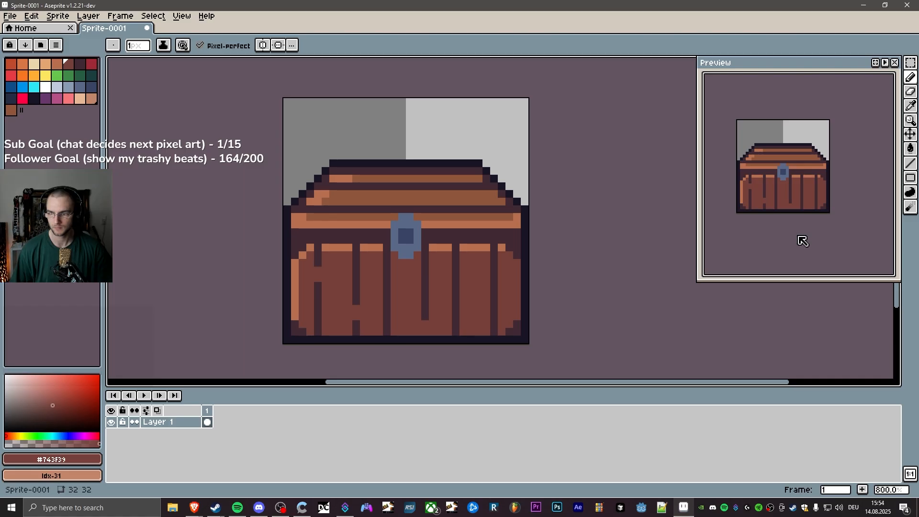
{"action": "scroll", "coordinate": [814, 237], "scroll_direction": "down", "scroll_amount": 2}
{"action": "scroll", "coordinate": [798, 236], "scroll_direction": "up", "scroll_amount": 1}
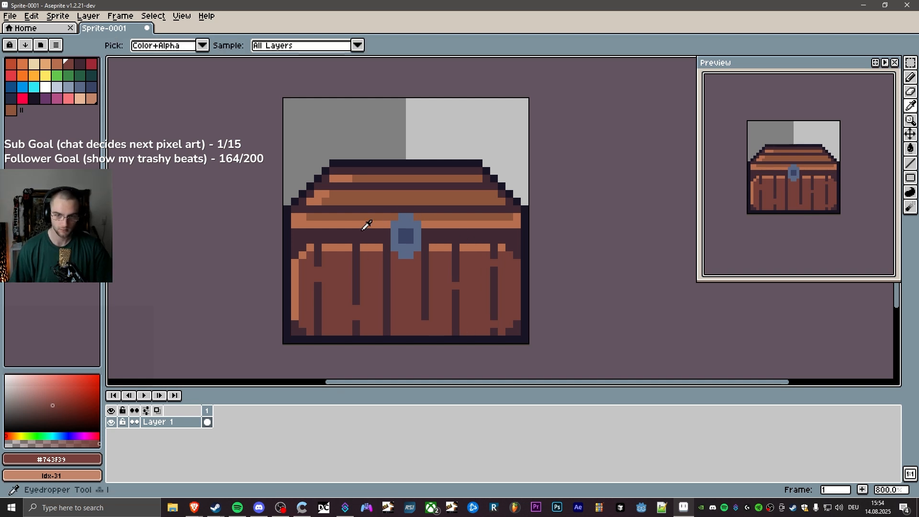
Try #b86f50 accent pixels in the front seam gaps, checking them in the preview, and undo them.
{"action": "left_click", "coordinate": [371, 248], "text": "alt"}
{"action": "left_click", "coordinate": [381, 297]}
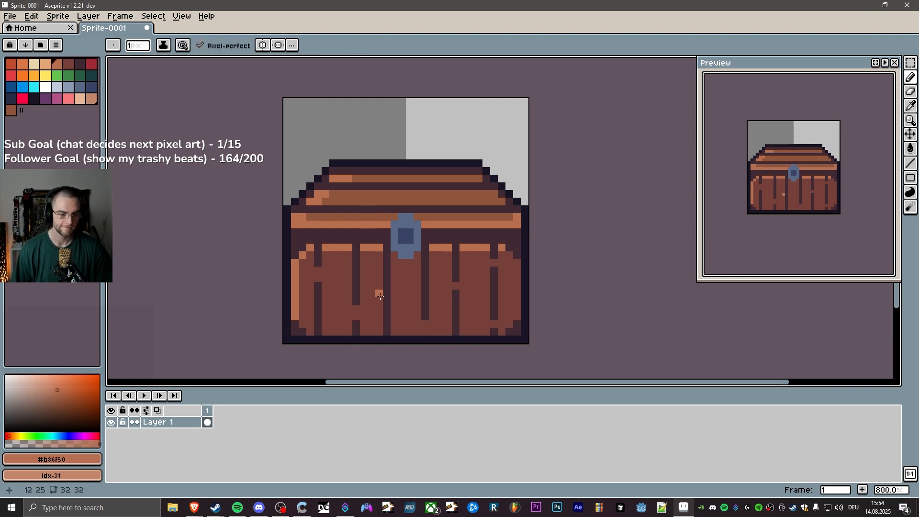
{"action": "left_click", "coordinate": [317, 275]}
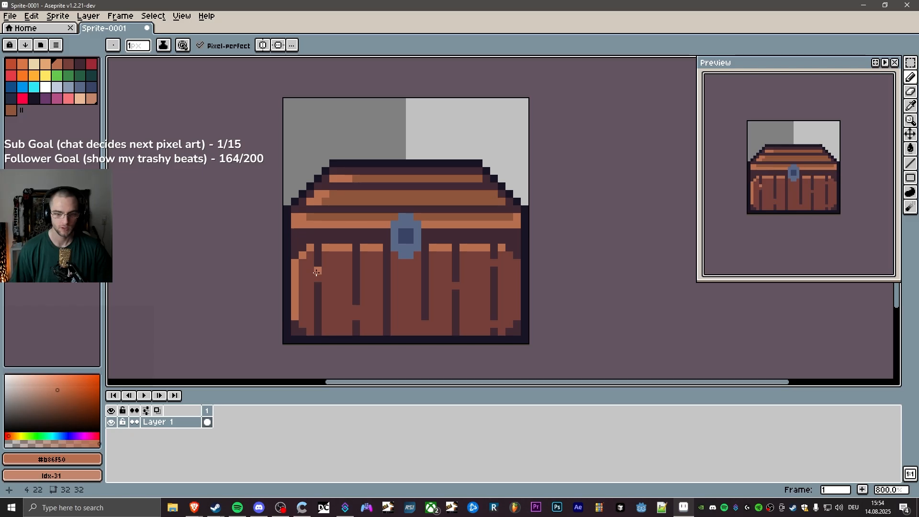
{"action": "left_click", "coordinate": [357, 311]}
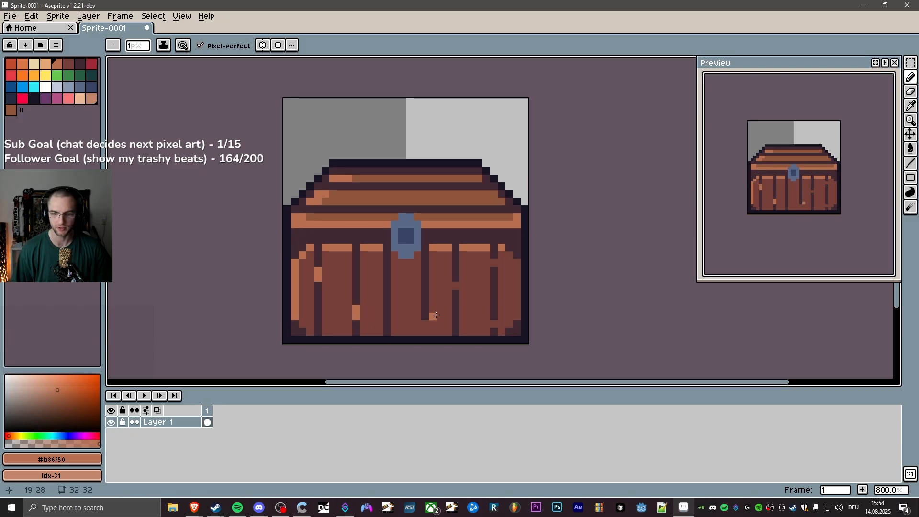
{"action": "left_click", "coordinate": [456, 285]}
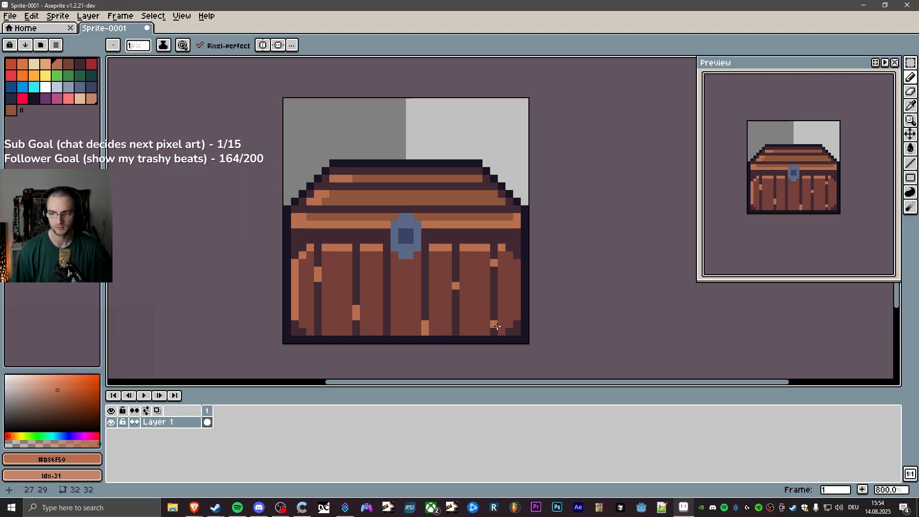
{"action": "scroll", "coordinate": [359, 267], "scroll_direction": "down", "scroll_amount": 1}
{"action": "scroll", "coordinate": [361, 269], "scroll_direction": "up", "scroll_amount": 1}
{"action": "key", "text": "v"}
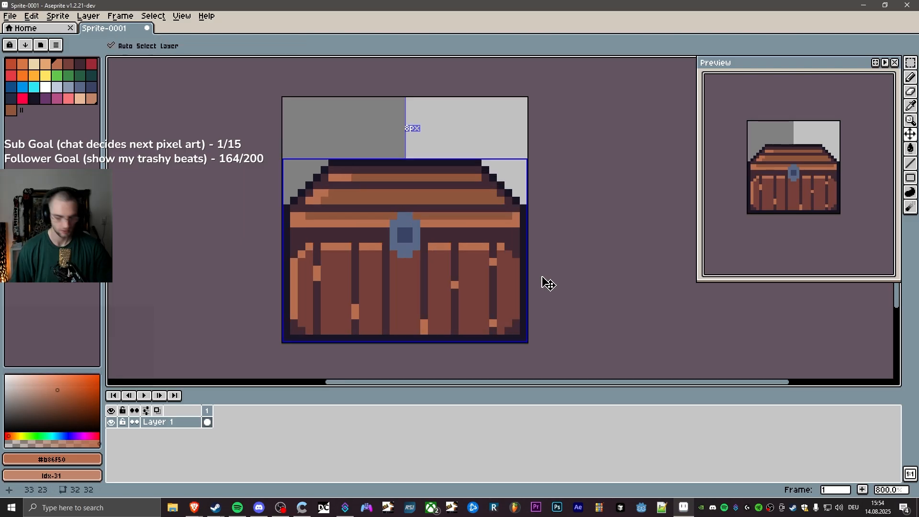
{"action": "key", "text": "ctrl+z"}
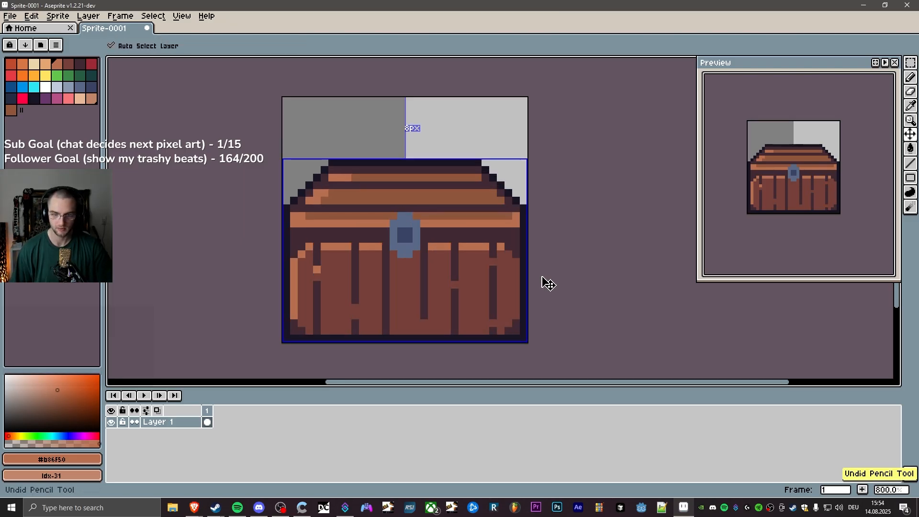
{"action": "key", "text": "ctrl+z"}
{"action": "key", "text": "b"}
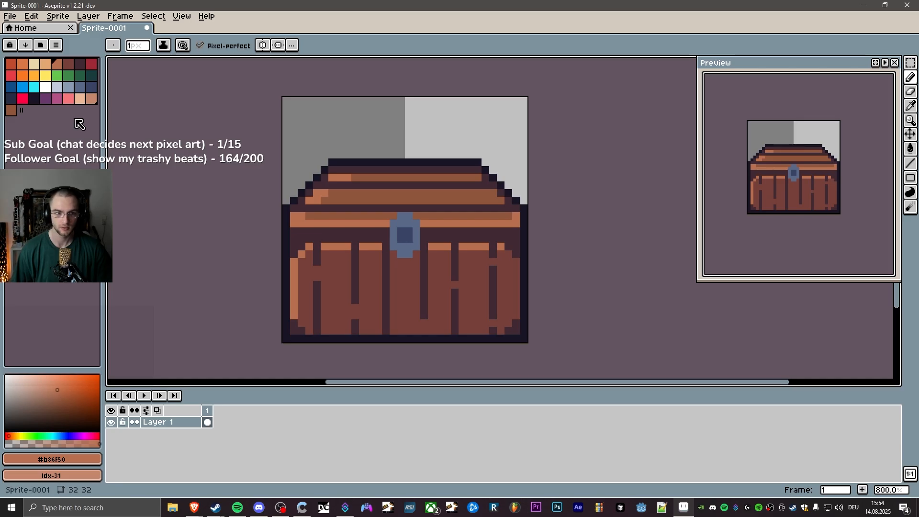
Fill the front seam gaps with the Idx-32 brown and extend grain streaks down the two leftmost planks.
{"action": "left_click", "coordinate": [69, 63]}
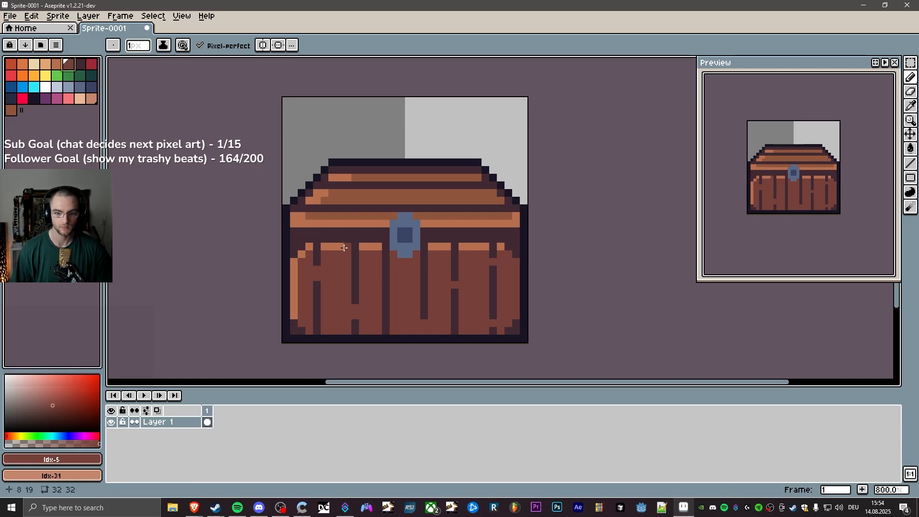
{"action": "left_click", "coordinate": [11, 109]}
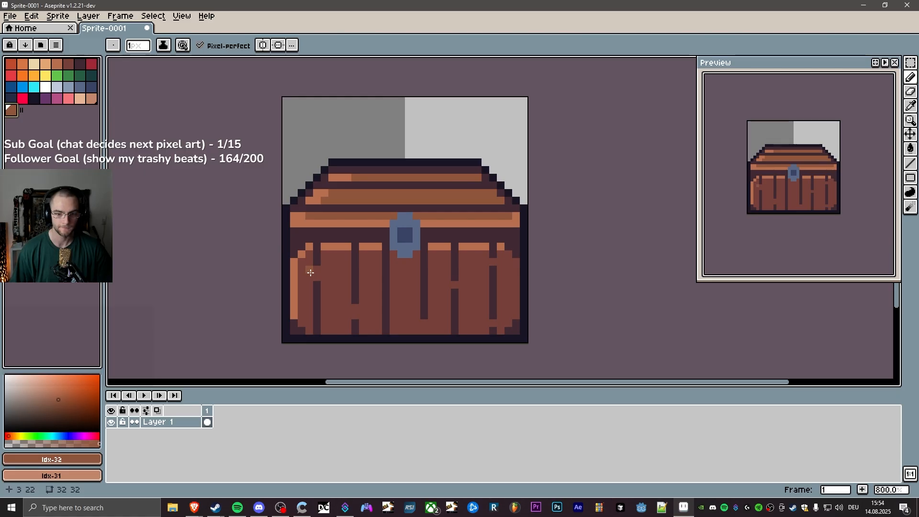
{"action": "left_click_drag", "start_coordinate": [317, 273], "coordinate": [319, 278]}
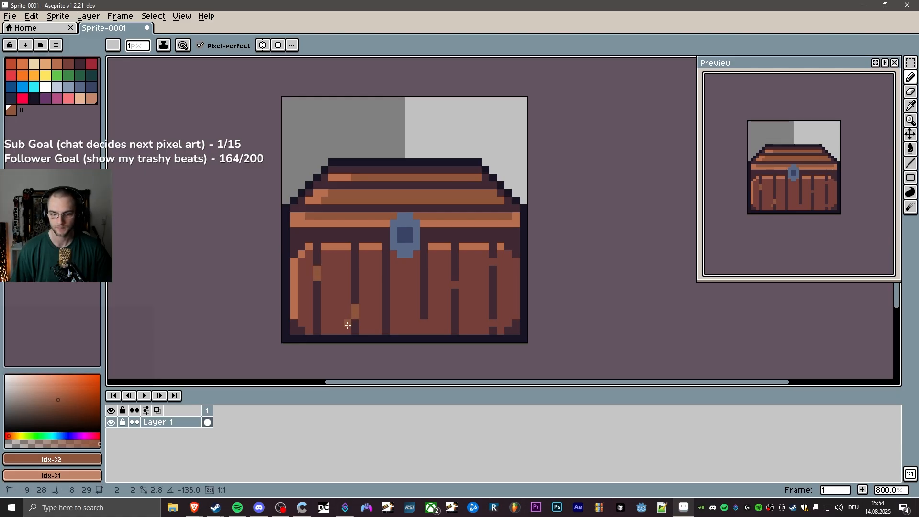
{"action": "left_click_drag", "start_coordinate": [347, 323], "coordinate": [347, 331]}
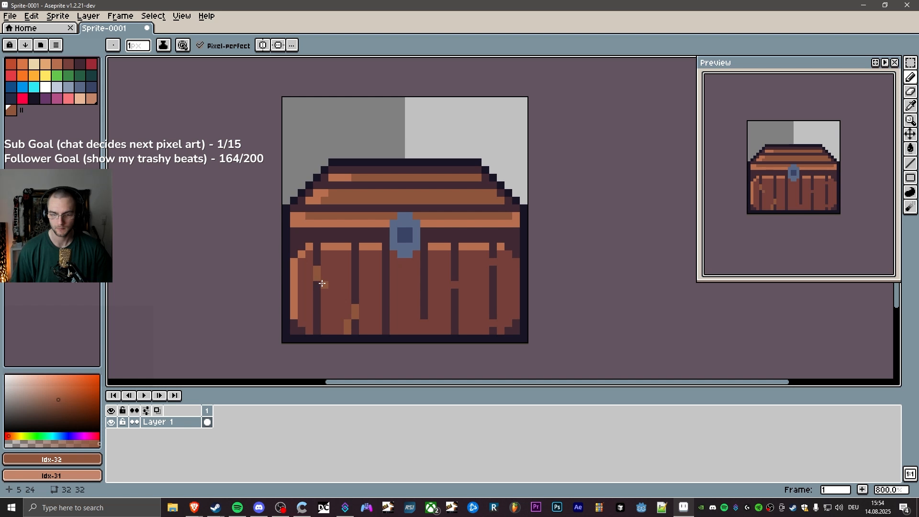
{"action": "left_click_drag", "start_coordinate": [312, 283], "coordinate": [311, 331]}
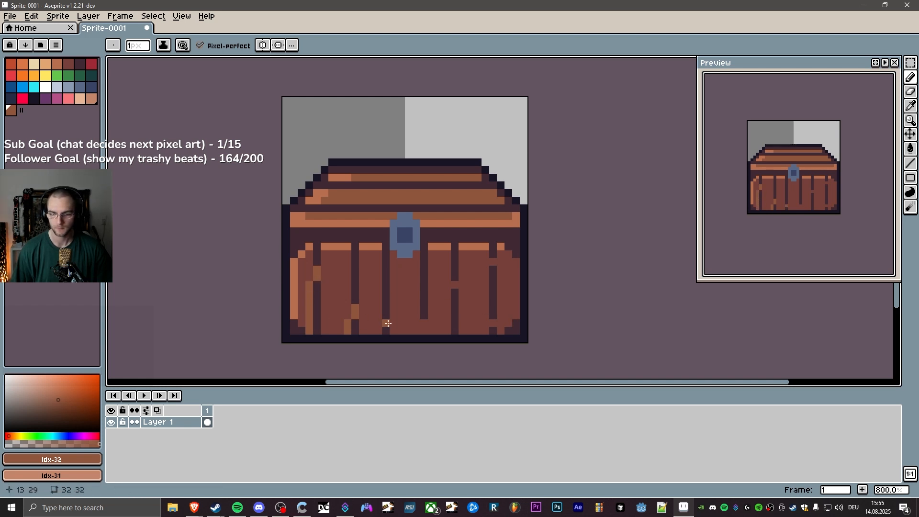
{"action": "left_click", "coordinate": [454, 285]}
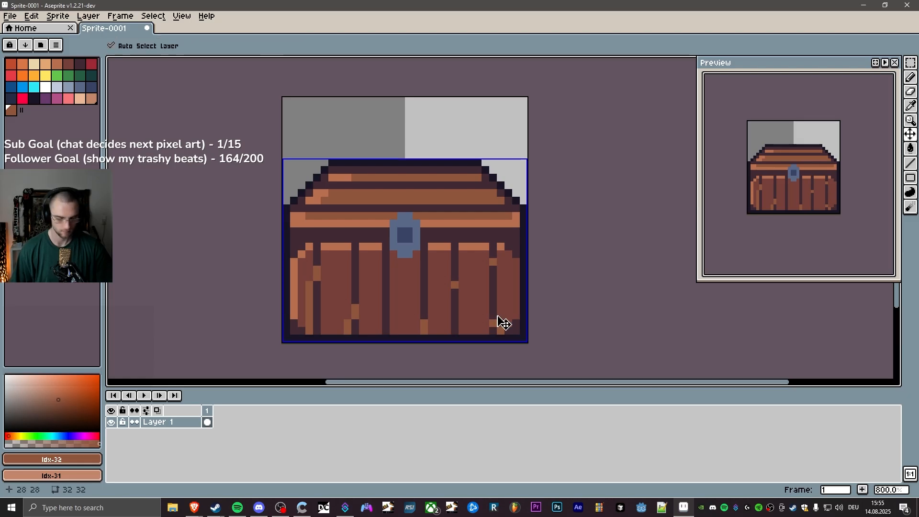
Undo the last stroke and draw a stepped Idx-32 grain line from the fifth seam's gap up the sixth plank.
{"action": "key", "text": "ctrl+u"}
{"action": "key", "text": "Escape"}
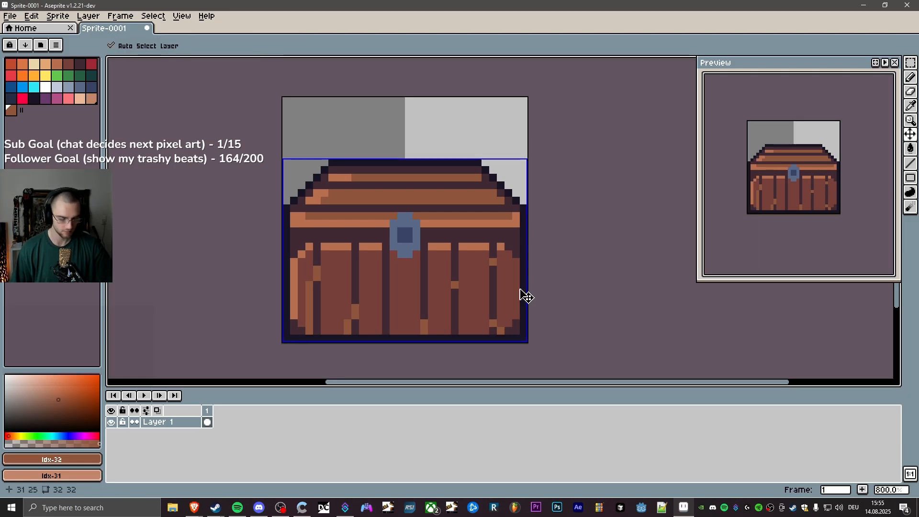
{"action": "key", "text": "ctrl+z"}
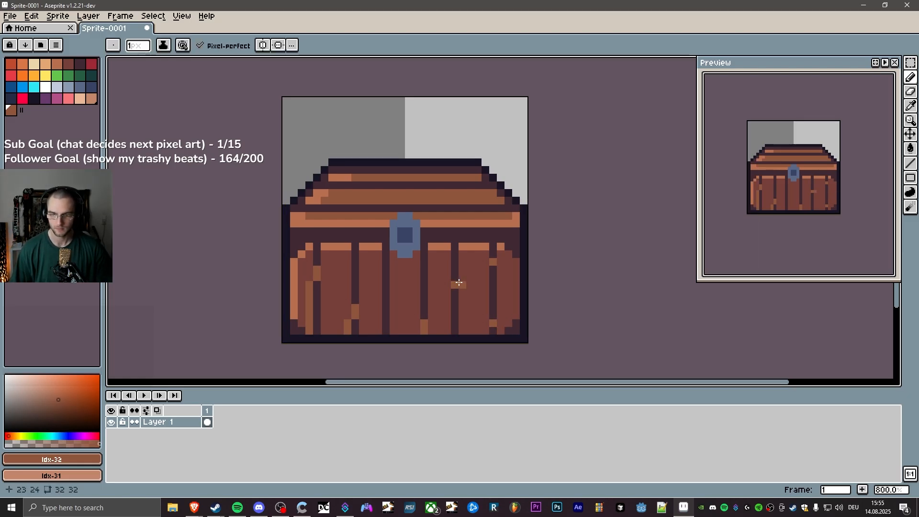
{"action": "left_click", "coordinate": [469, 254], "text": "shift"}
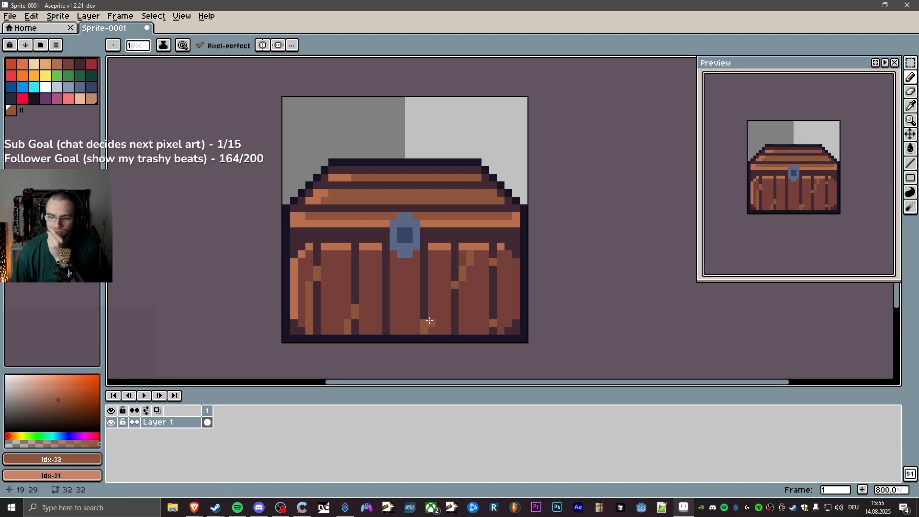
Try several stepped Idx-32 grain lines rising through the fifth plank from its lower seam gap, undoing each one.
{"action": "left_click_drag", "start_coordinate": [429, 320], "coordinate": [438, 310]}
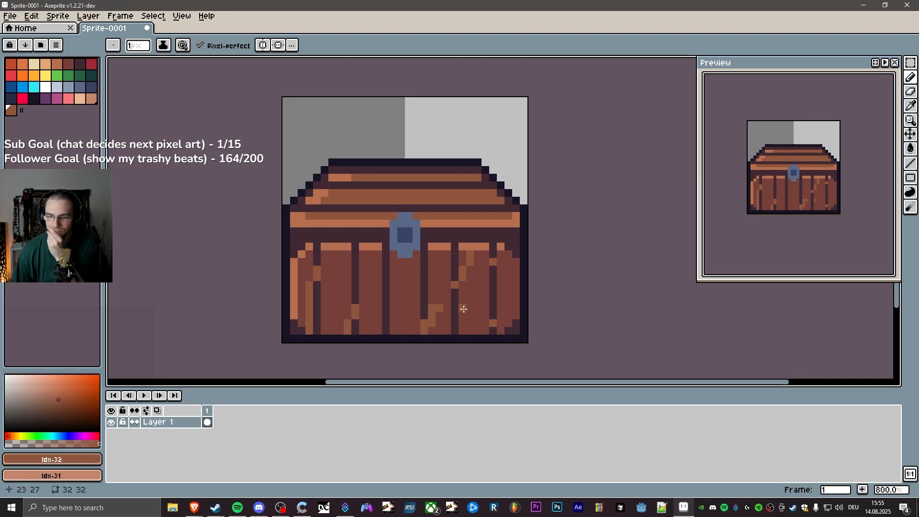
{"action": "key", "text": "v"}
{"action": "key", "text": "ctrl+z"}
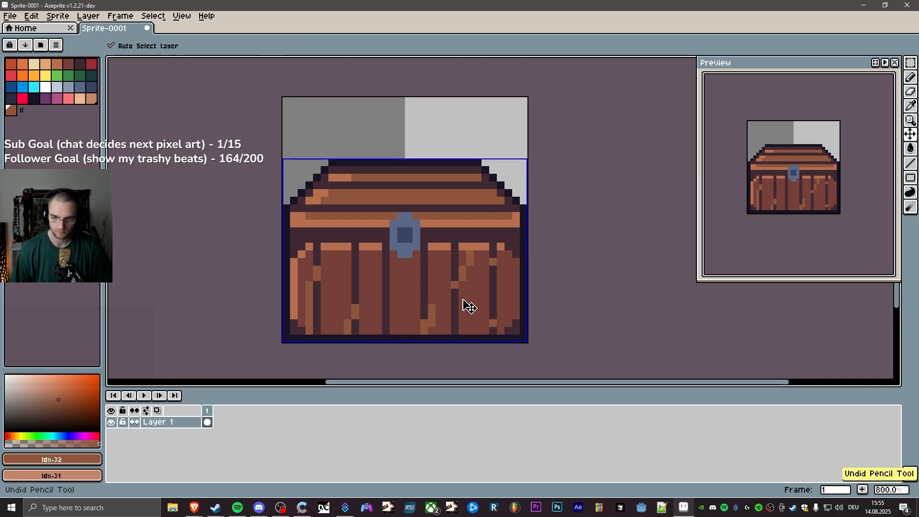
{"action": "key", "text": "b"}
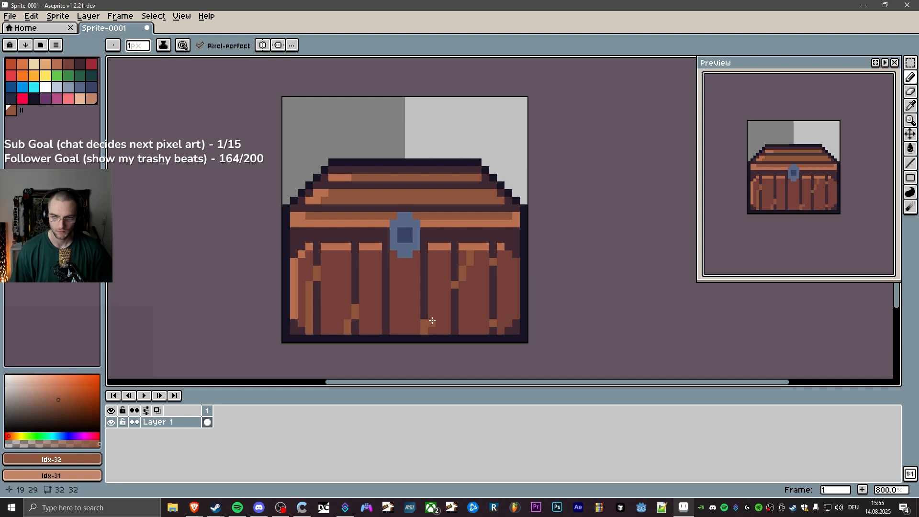
{"action": "left_click_drag", "start_coordinate": [430, 321], "coordinate": [440, 310]}
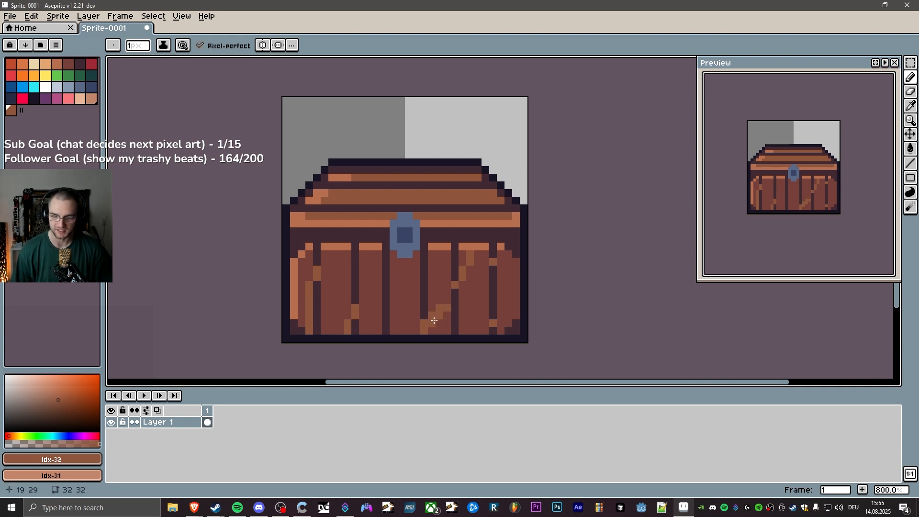
{"action": "key", "text": "v"}
{"action": "key", "text": "ctrl+z"}
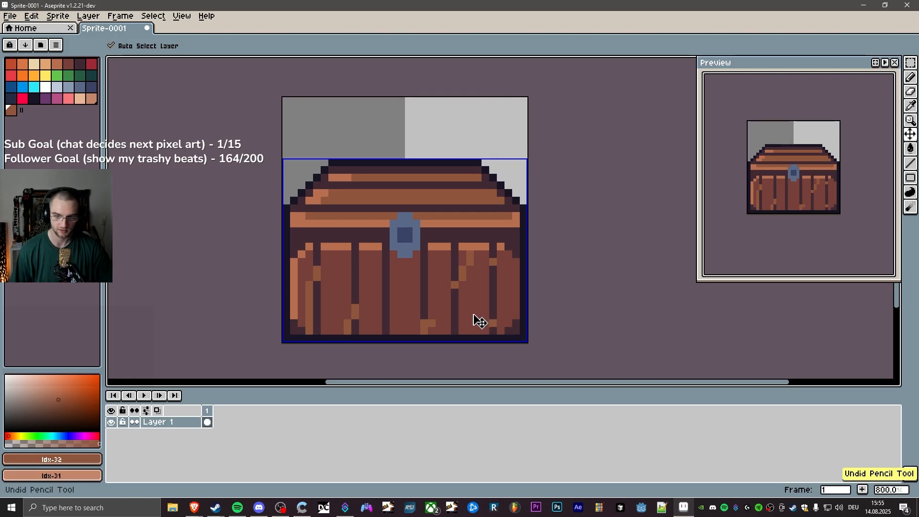
{"action": "key", "text": "b"}
{"action": "left_click_drag", "start_coordinate": [430, 319], "coordinate": [451, 301]}
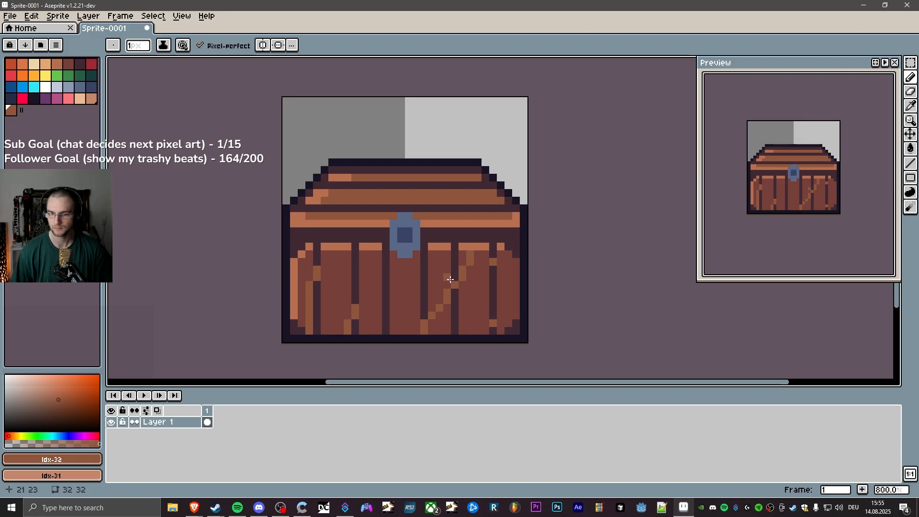
{"action": "key", "text": "ctrl+z"}
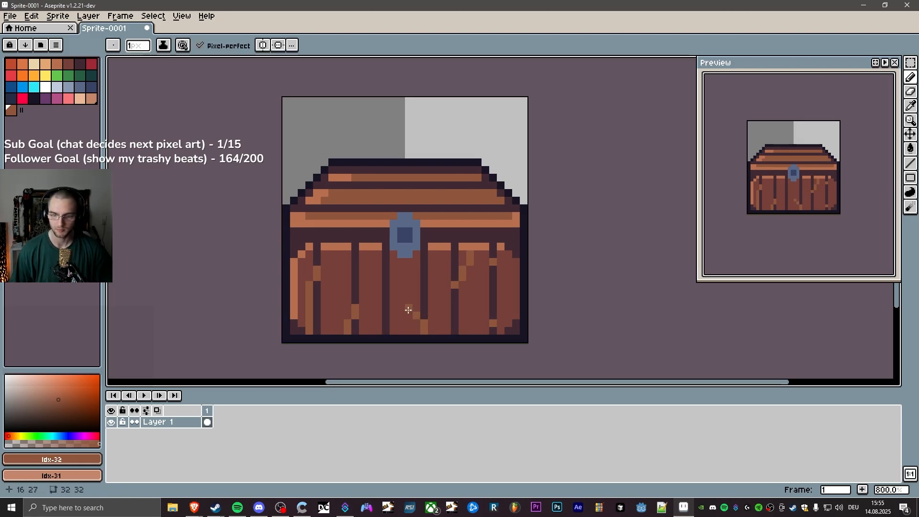
Draw Idx-32 grain lines up the plank below the lock and up the third plank to its upper edge.
{"action": "left_click", "coordinate": [393, 279], "text": "shift"}
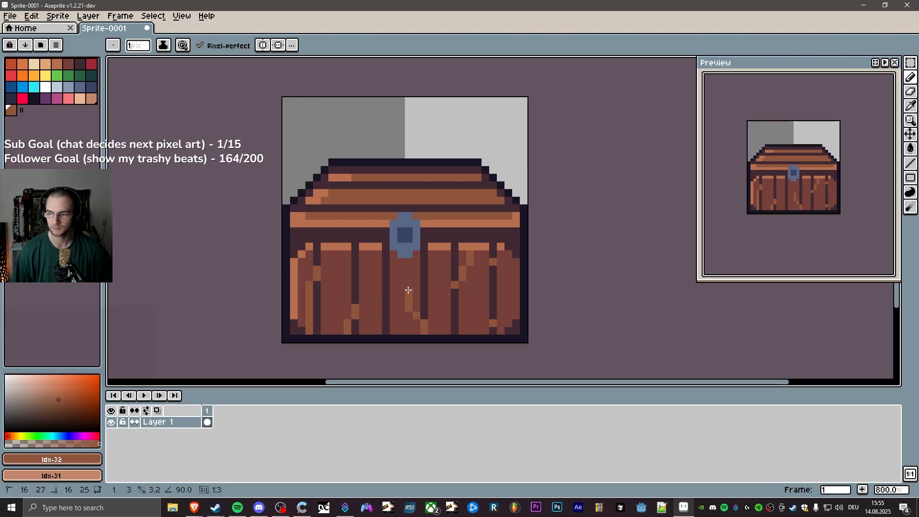
{"action": "left_click", "coordinate": [361, 299]}
{"action": "left_click", "coordinate": [362, 277], "text": "shift"}
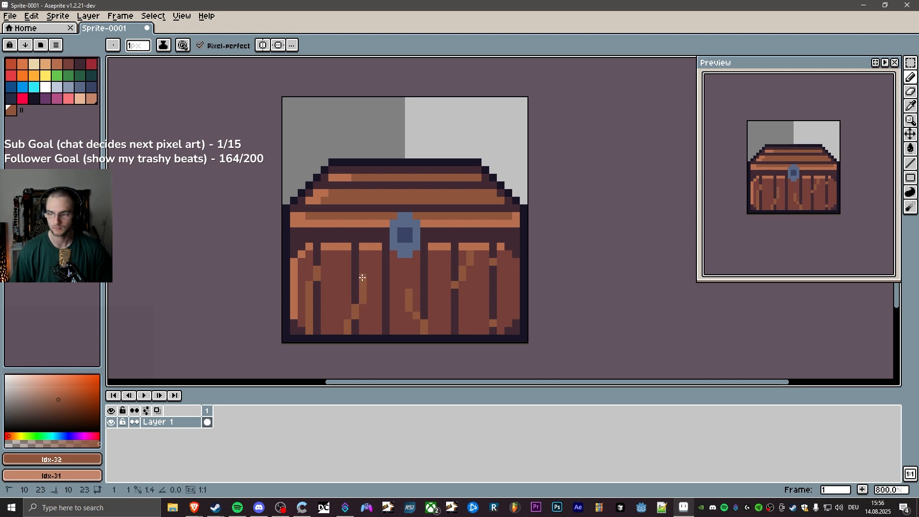
{"action": "left_click", "coordinate": [377, 253], "text": "shift"}
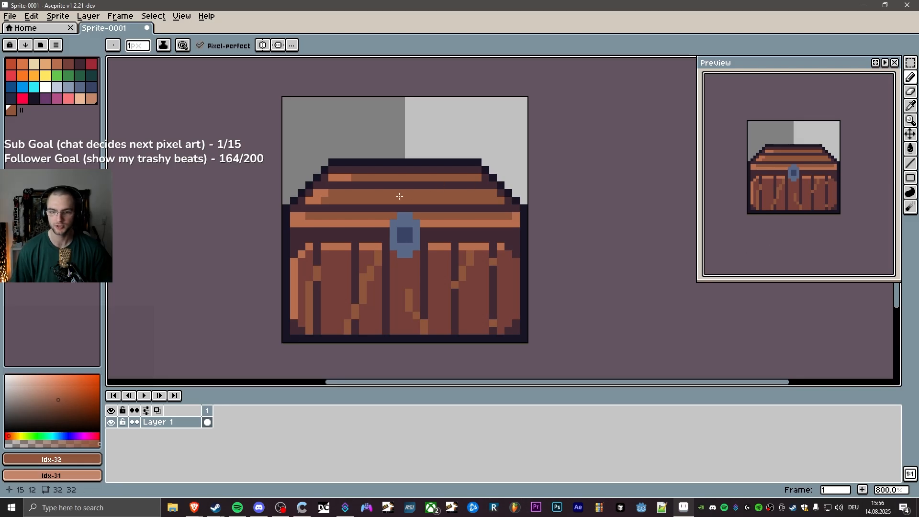
Paint dark Idx-6 pixels to enlarge the stepped shadow in the chest front's lower-right corner.
{"action": "left_click", "coordinate": [47, 100]}
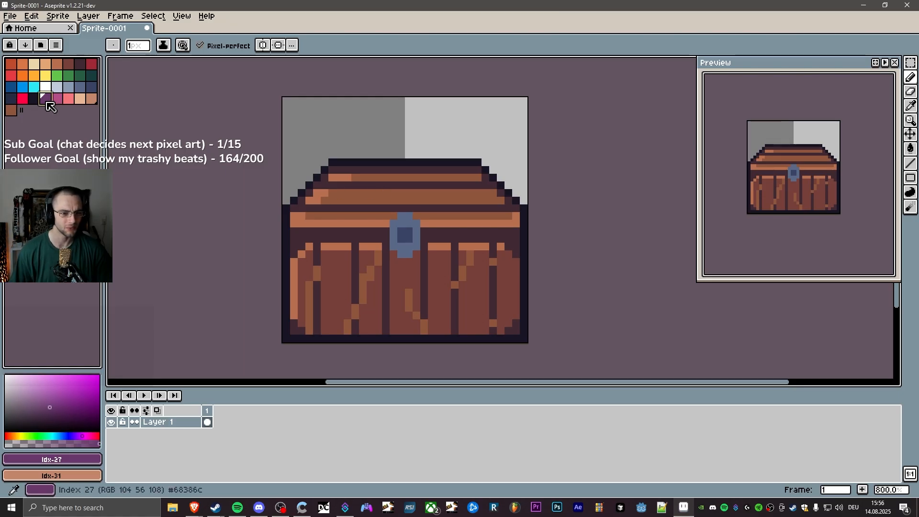
{"action": "left_click", "coordinate": [80, 64]}
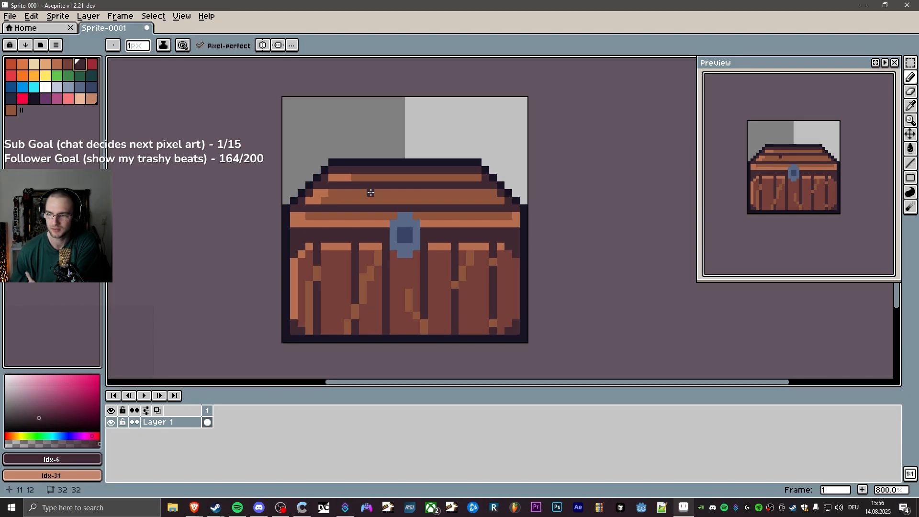
{"action": "left_click", "coordinate": [516, 312]}
{"action": "left_click", "coordinate": [500, 329]}
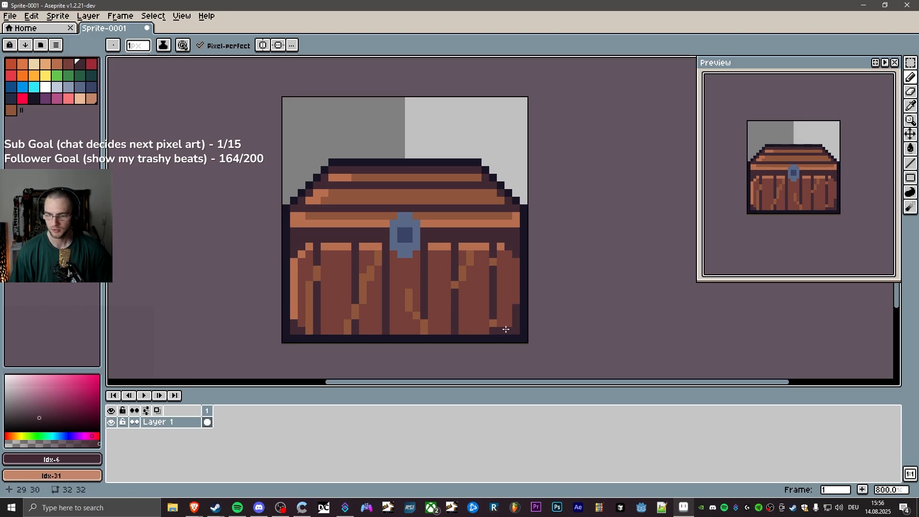
{"action": "left_click", "coordinate": [507, 325]}
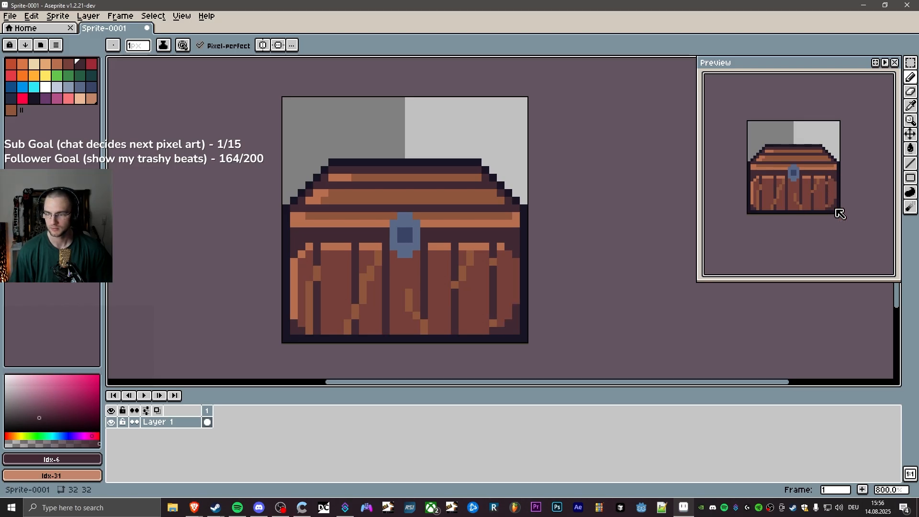
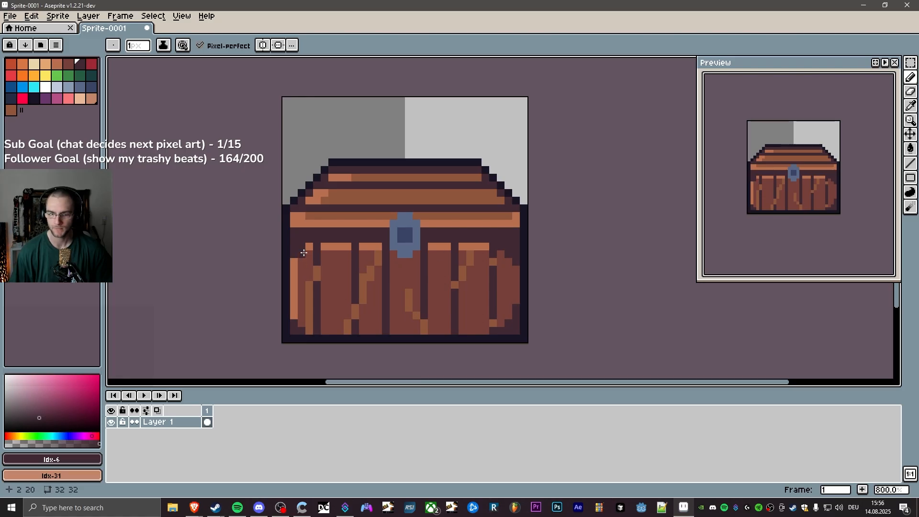
Paint dark Idx-6 pixels to enlarge the stepped shadows at the upper and lower corners of the leftmost plank.
{"action": "left_click_drag", "start_coordinate": [301, 254], "coordinate": [294, 262]}
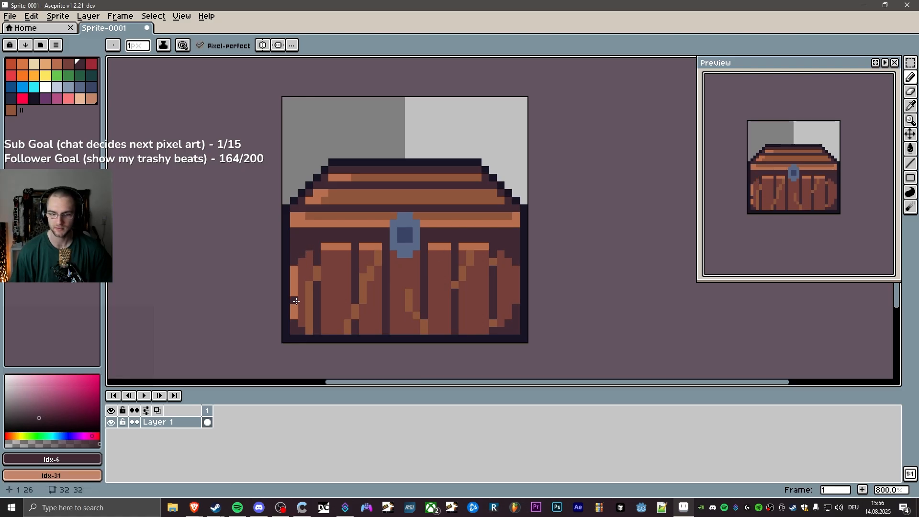
{"action": "left_click_drag", "start_coordinate": [294, 315], "coordinate": [305, 330]}
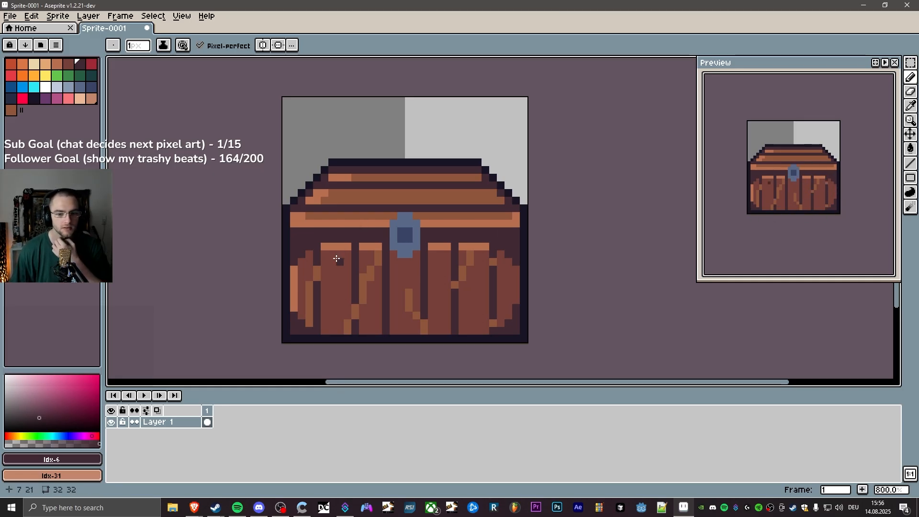
Draw Idx-32 grain lines across the second plank and extend the grain on the plank below the lock up to the lock and down its lower-left side.
{"action": "left_click", "coordinate": [325, 277], "text": "alt"}
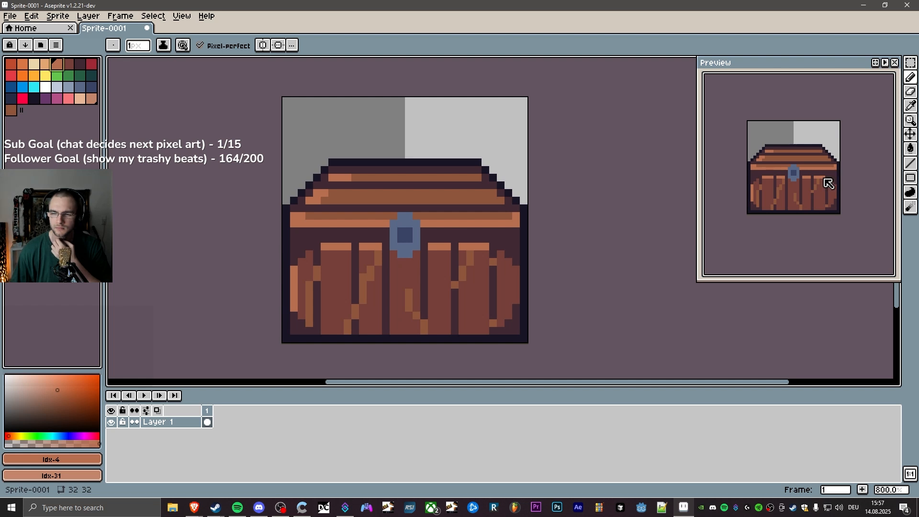
{"action": "left_click", "coordinate": [11, 111]}
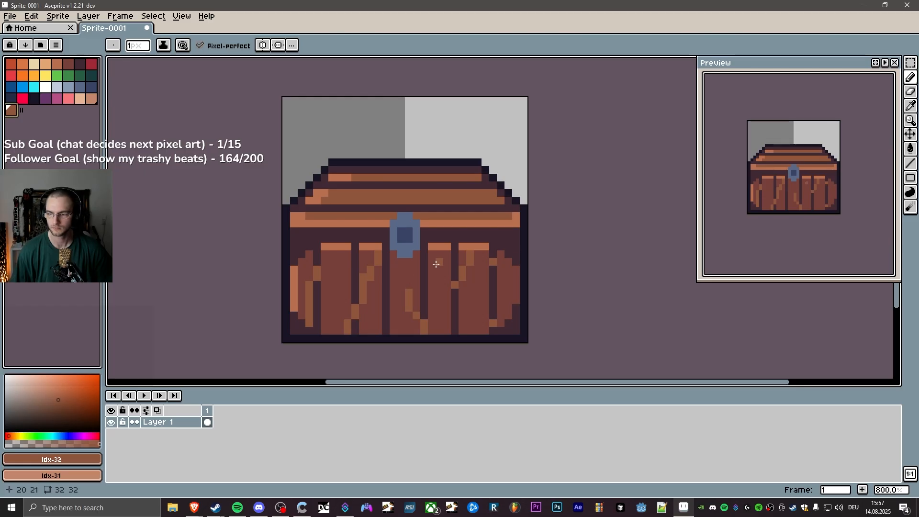
{"action": "left_click_drag", "start_coordinate": [416, 258], "coordinate": [409, 287]}
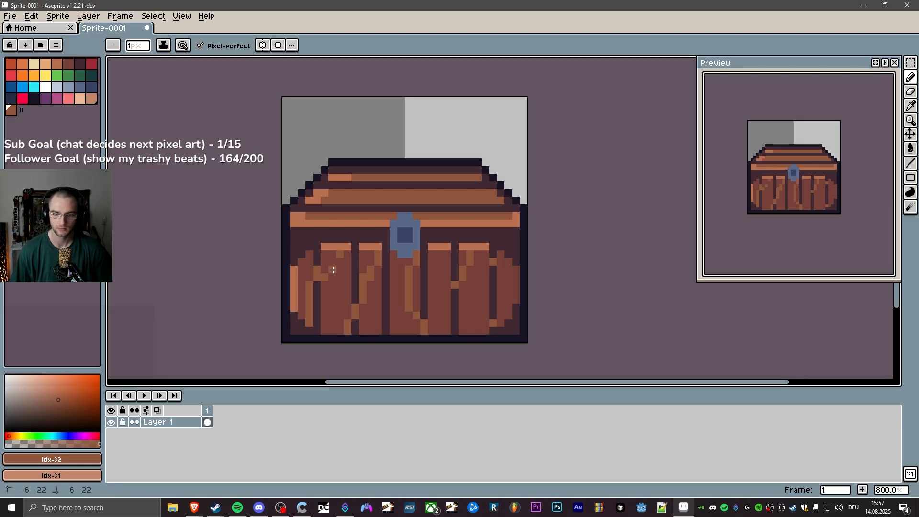
{"action": "left_click", "coordinate": [348, 307]}
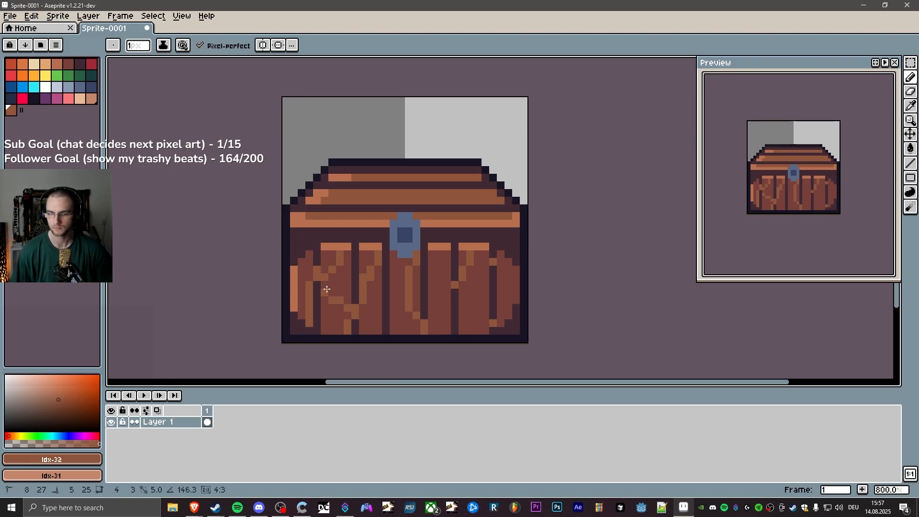
{"action": "left_click", "coordinate": [510, 324]}
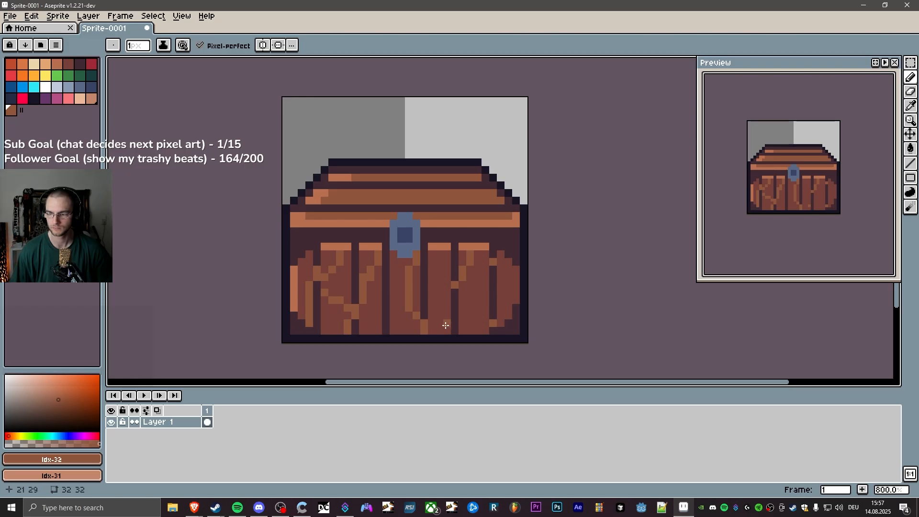
{"action": "left_click_drag", "start_coordinate": [399, 308], "coordinate": [393, 321]}
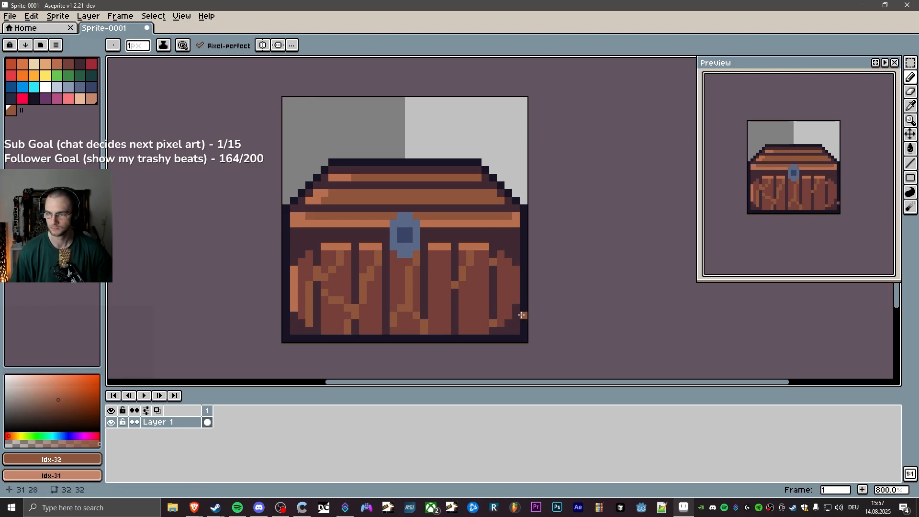
Draw stepped Idx-32 grain branches down the sixth plank, along the upper and lower fifth plank, and up the rightmost plank.
{"action": "left_click", "coordinate": [468, 285]}
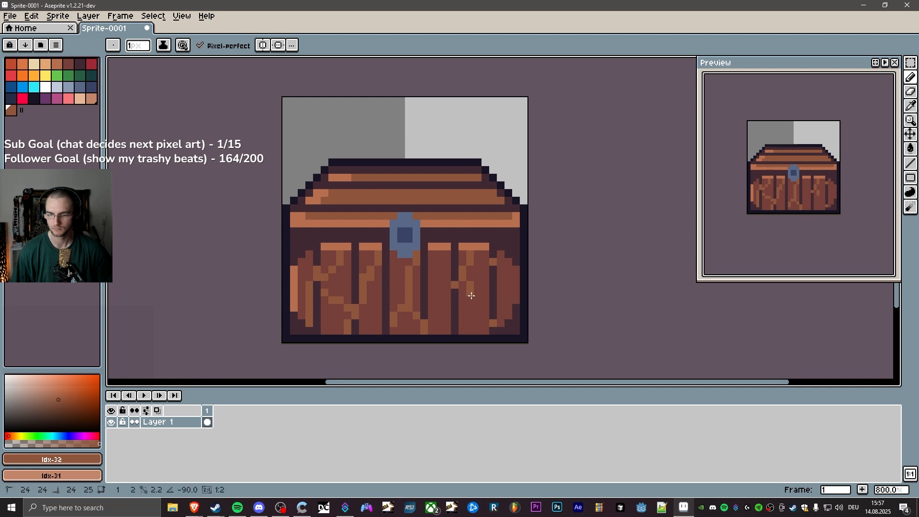
{"action": "left_click", "coordinate": [485, 322], "text": "shift"}
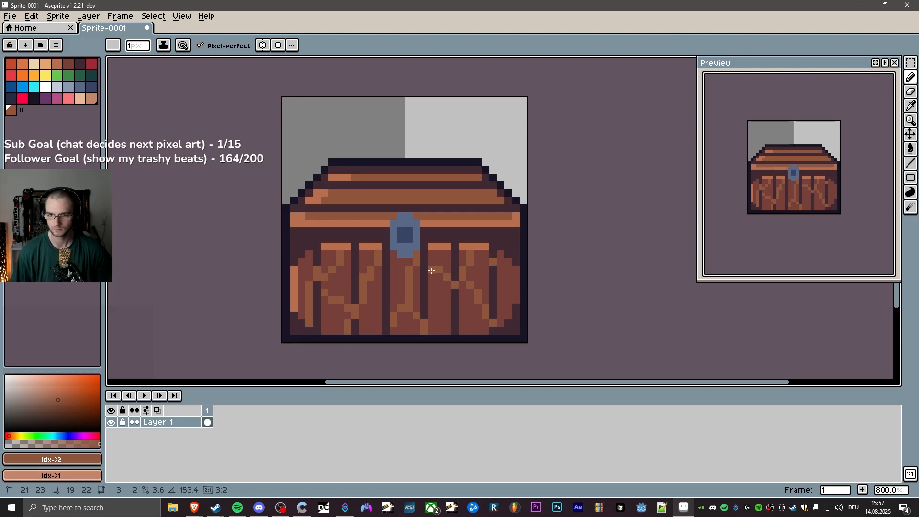
{"action": "left_click_drag", "start_coordinate": [444, 277], "coordinate": [431, 269]}
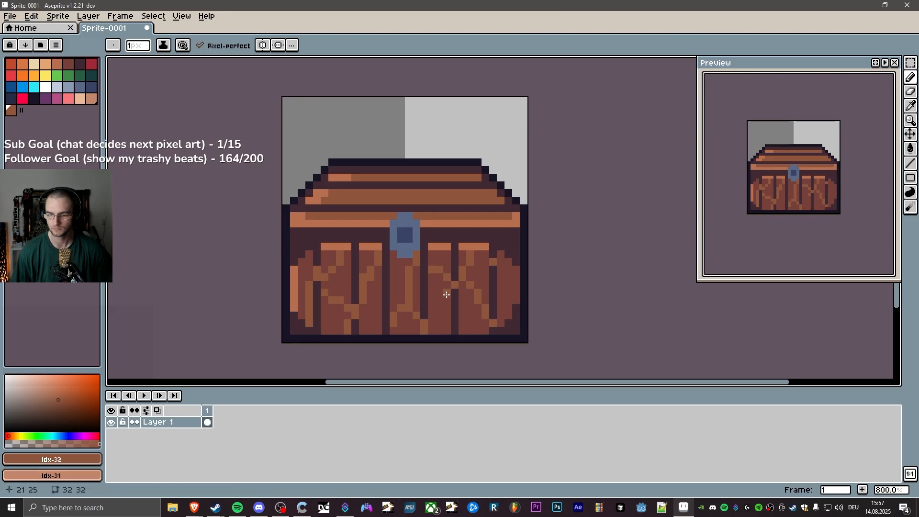
{"action": "left_click", "coordinate": [443, 328], "text": "shift"}
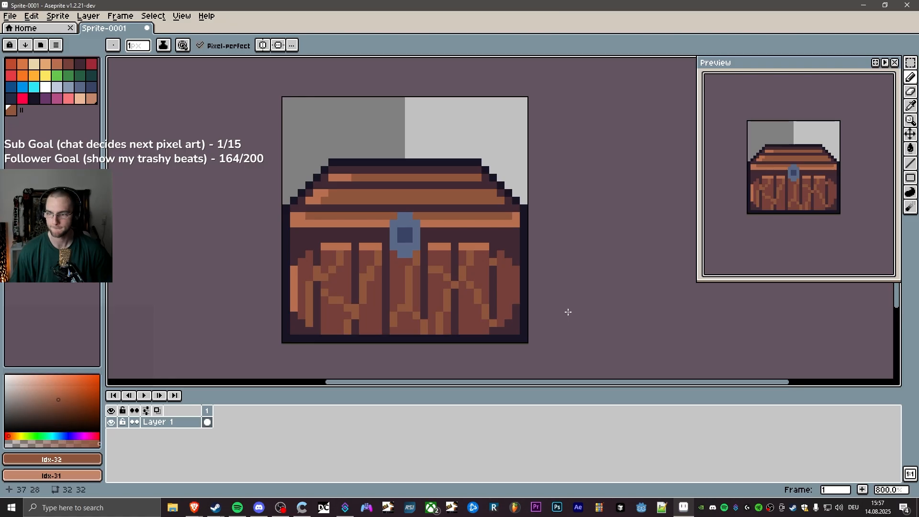
{"action": "left_click", "coordinate": [515, 291], "text": "shift"}
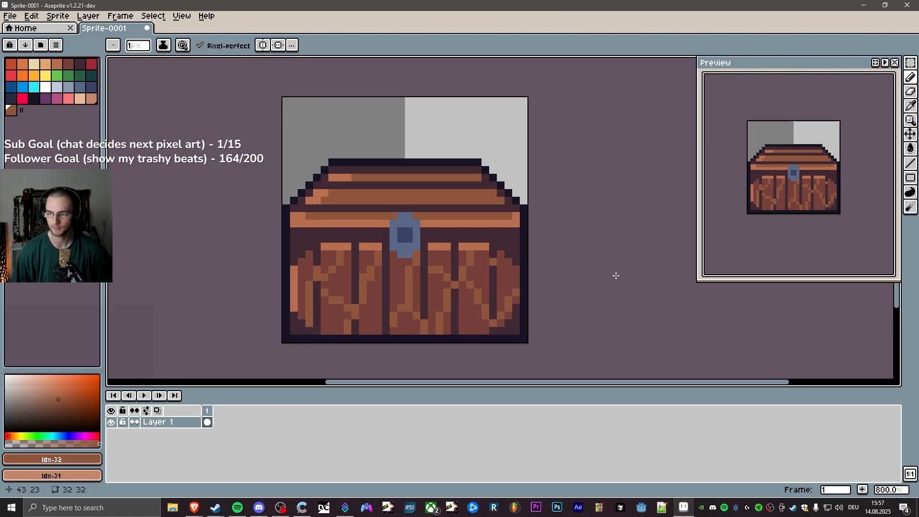
Cover the leftmost plank's light edge highlight with #743f39 and add #8f553d grain pixels on that plank.
{"action": "scroll", "coordinate": [749, 235], "scroll_direction": "down", "scroll_amount": 2}
{"action": "scroll", "coordinate": [764, 227], "scroll_direction": "up", "scroll_amount": 2}
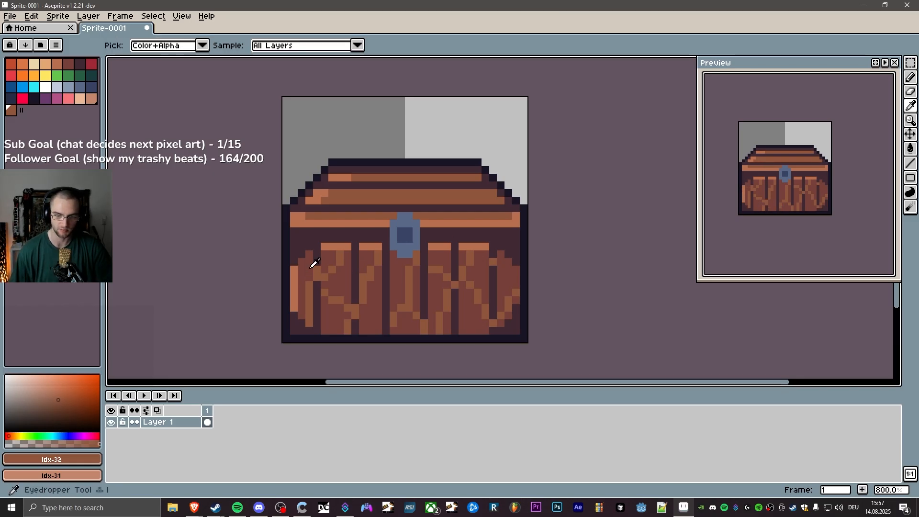
{"action": "left_click", "coordinate": [309, 267], "text": "alt"}
{"action": "left_click_drag", "start_coordinate": [294, 267], "coordinate": [290, 298]}
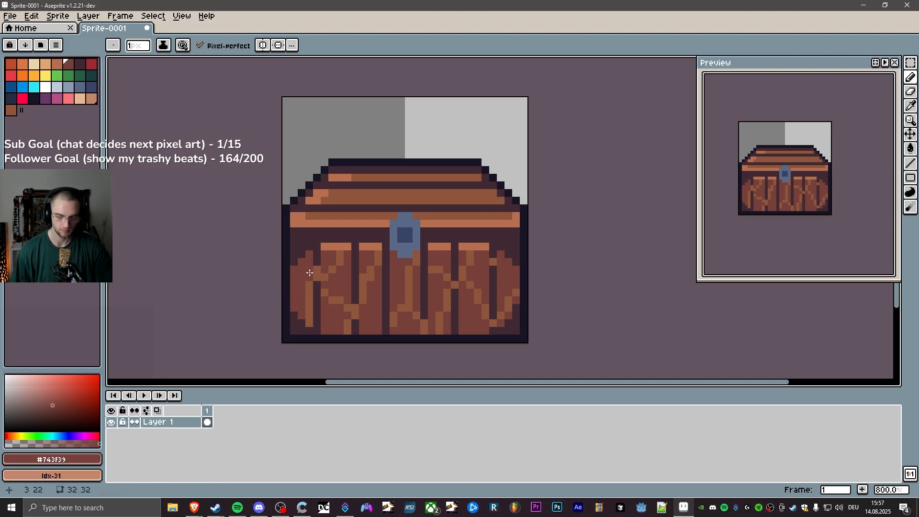
{"action": "left_click", "coordinate": [320, 267], "text": "alt"}
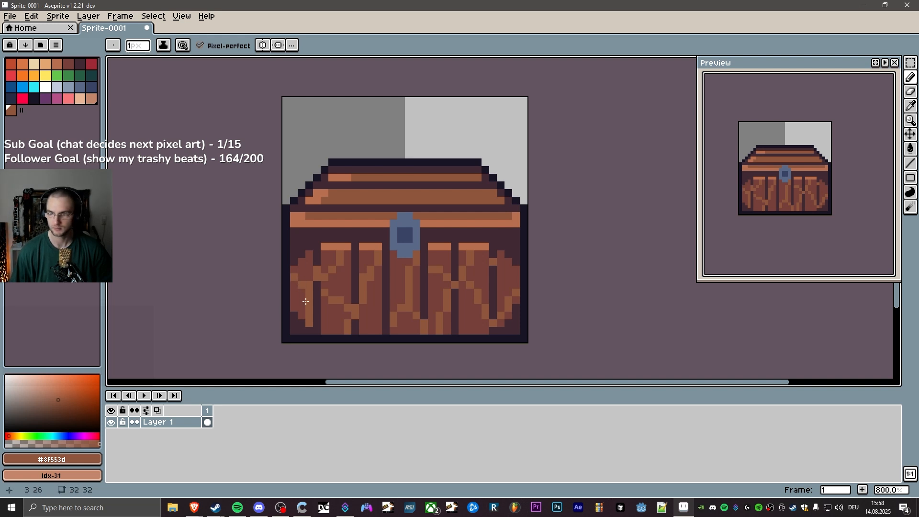
{"action": "left_click", "coordinate": [303, 262]}
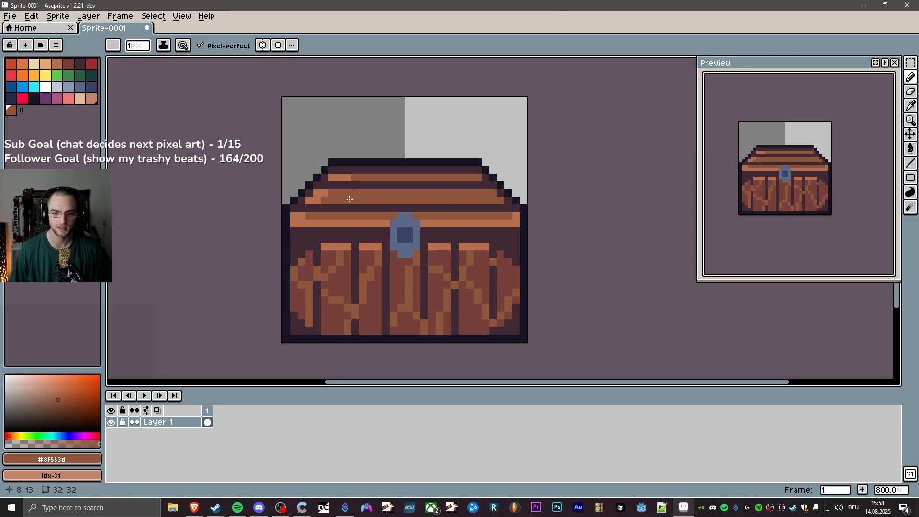
{"action": "left_click", "coordinate": [58, 64]}
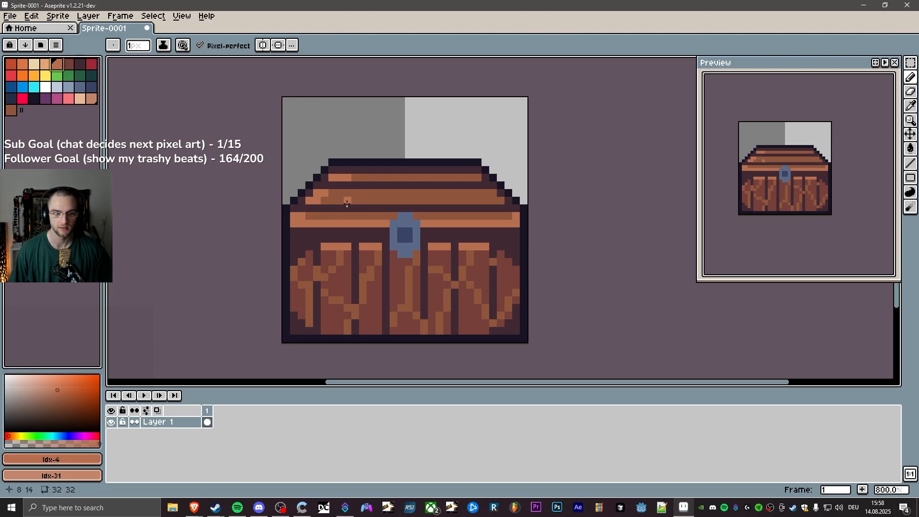
{"action": "left_click", "coordinate": [46, 63]}
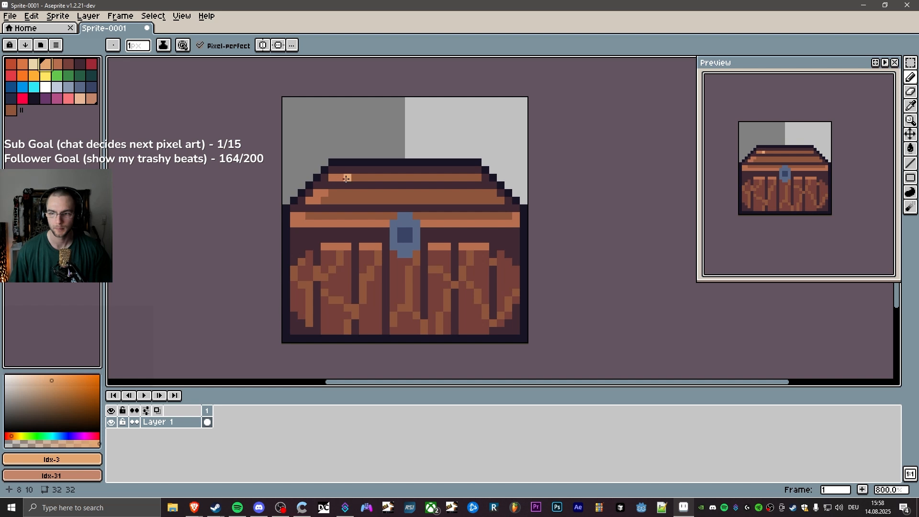
{"action": "left_click", "coordinate": [57, 64]}
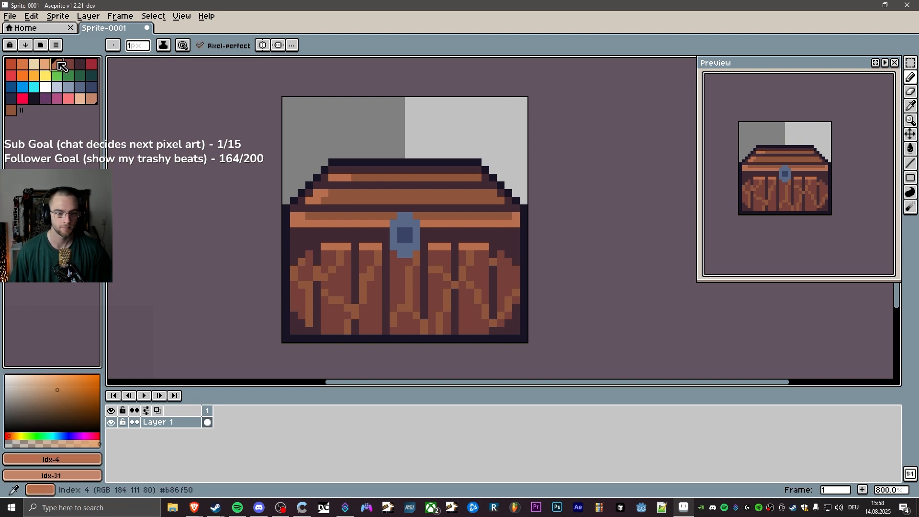
{"action": "left_click", "coordinate": [11, 110]}
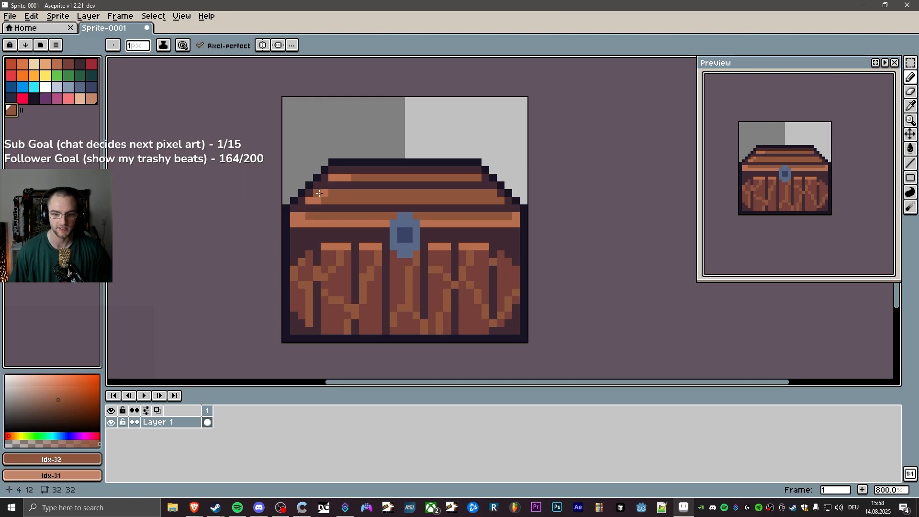
{"action": "left_click", "coordinate": [60, 395]}
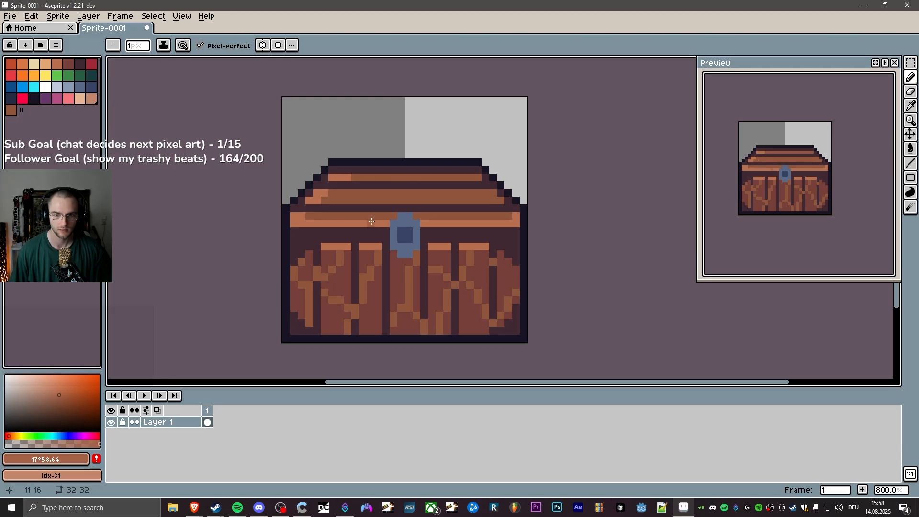
{"action": "left_click", "coordinate": [349, 242]}
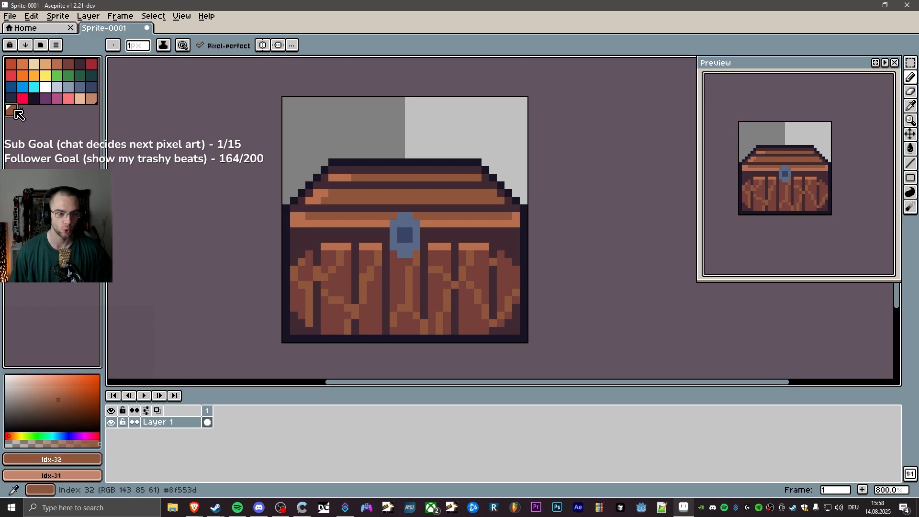
Add Idx-4 grain pixels to the lid's top plank and short diagonal Idx-4 grain marks to the plank below it.
{"action": "left_click", "coordinate": [57, 64]}
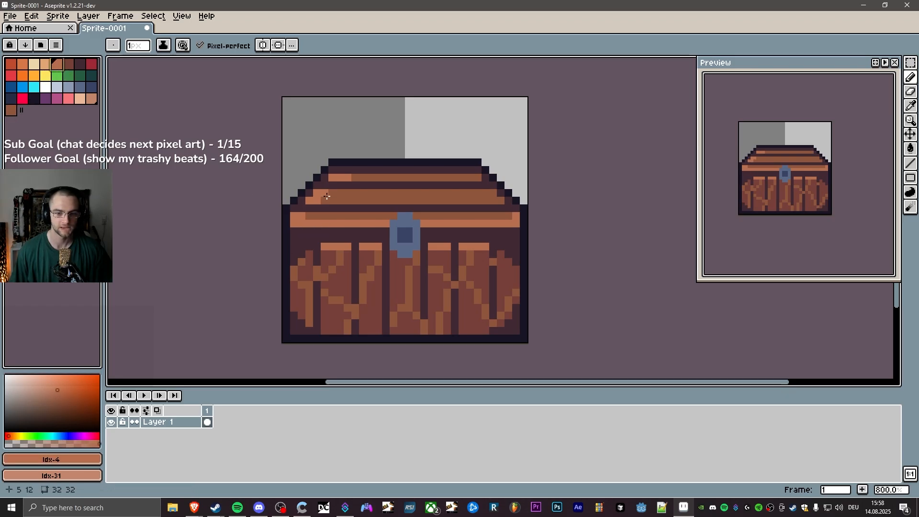
{"action": "left_click", "coordinate": [393, 178]}
{"action": "left_click", "coordinate": [439, 178]}
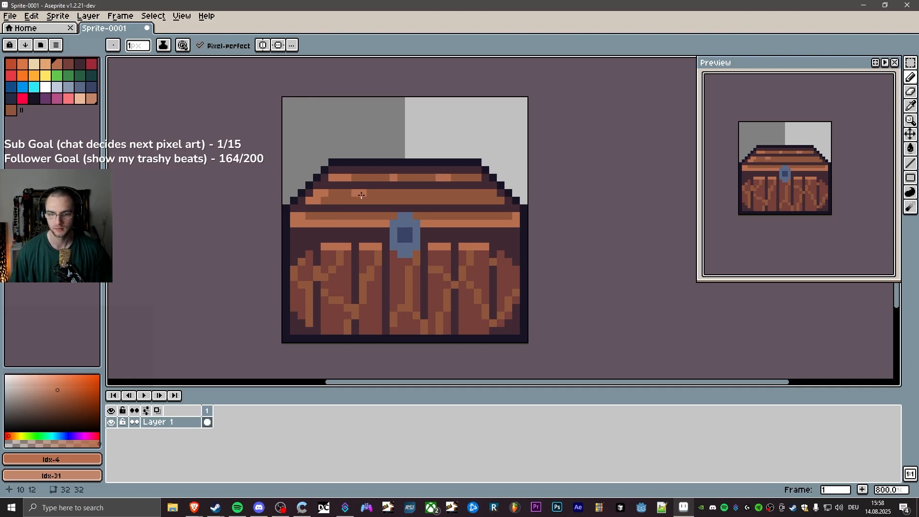
{"action": "left_click_drag", "start_coordinate": [361, 195], "coordinate": [369, 201]}
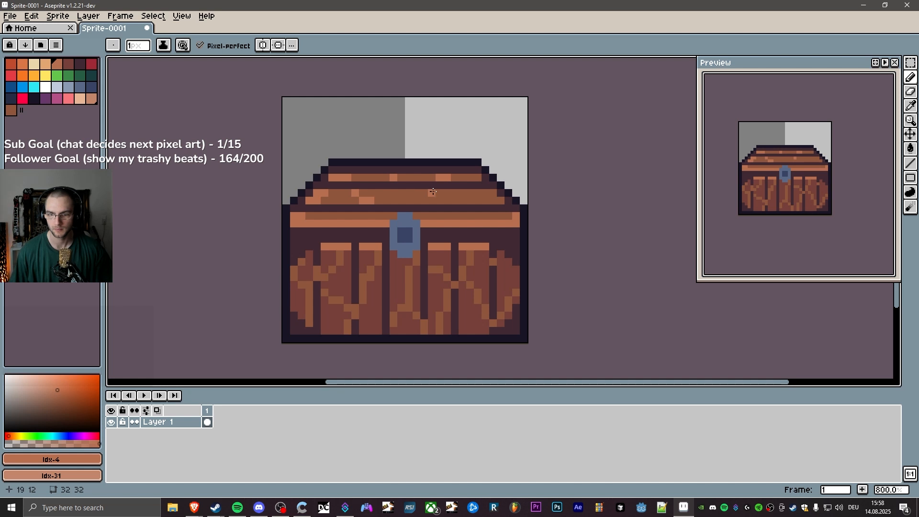
{"action": "left_click_drag", "start_coordinate": [433, 192], "coordinate": [424, 200]}
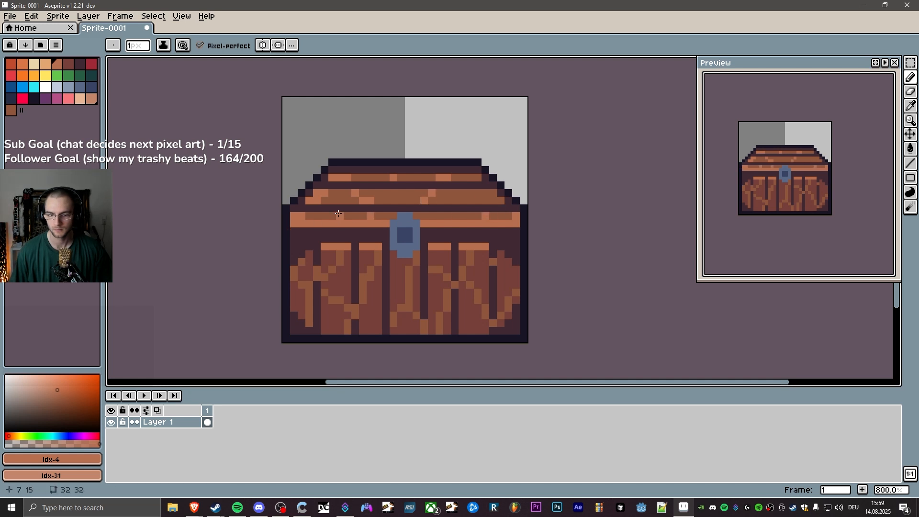
Try an Idx-4 mark near the right end of the lid's lower plank, undo it, and redraw it slanting down to the right.
{"action": "left_click_drag", "start_coordinate": [469, 194], "coordinate": [465, 200]}
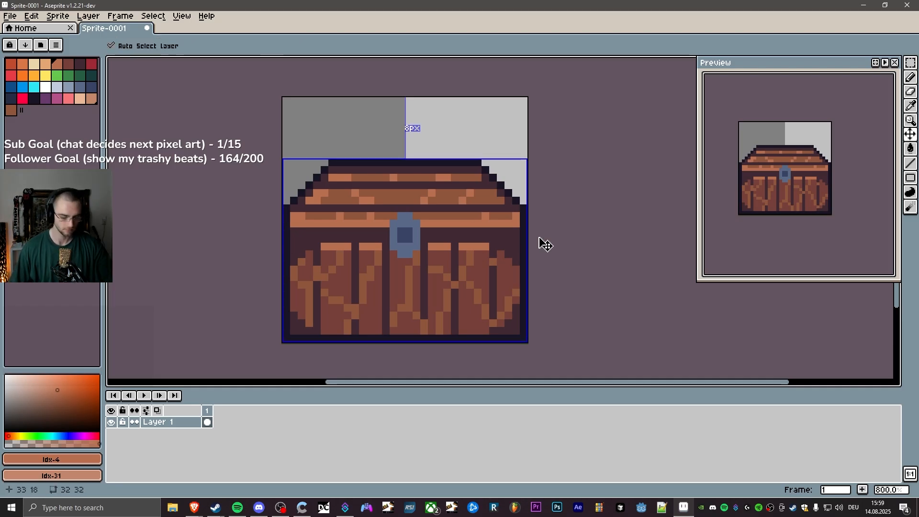
{"action": "key", "text": "ctrl+z"}
{"action": "left_click_drag", "start_coordinate": [460, 194], "coordinate": [467, 200]}
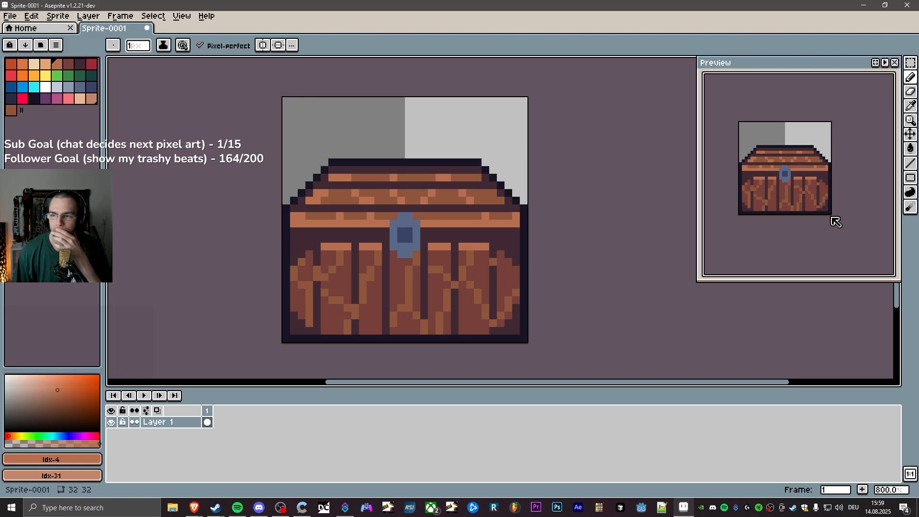
Cover the light grain marks in the lid's lowest band with #8f553d to make its upper strip uniform.
{"action": "scroll", "coordinate": [781, 210], "scroll_direction": "down", "scroll_amount": 3}
{"action": "scroll", "coordinate": [784, 234], "scroll_direction": "up", "scroll_amount": 1}
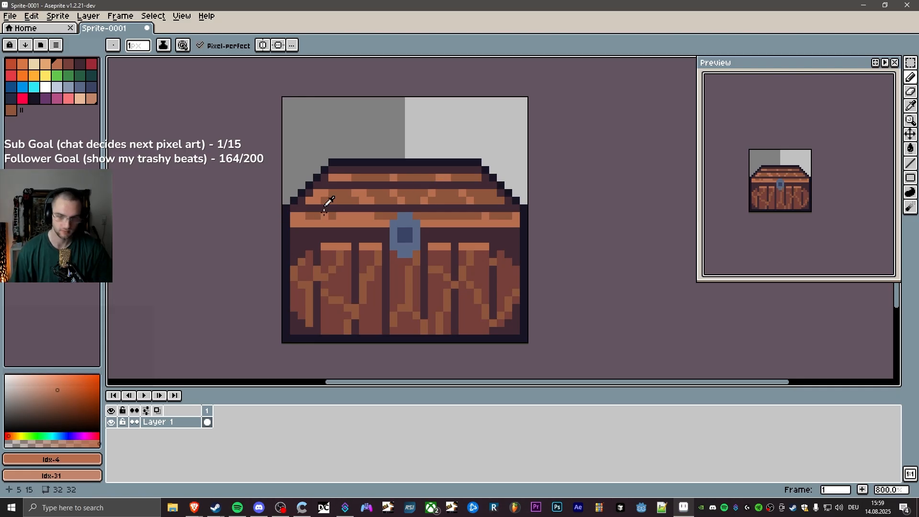
{"action": "left_click", "coordinate": [343, 191], "text": "alt"}
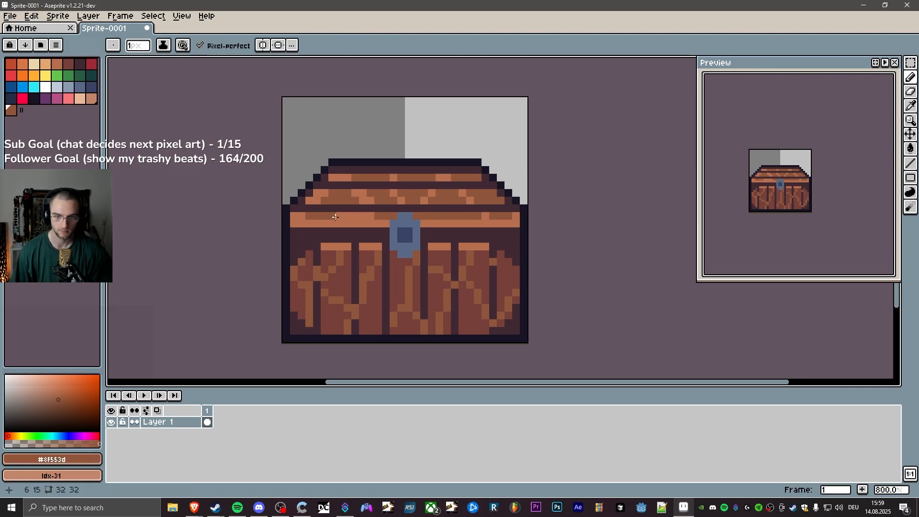
{"action": "left_click_drag", "start_coordinate": [335, 216], "coordinate": [377, 217]}
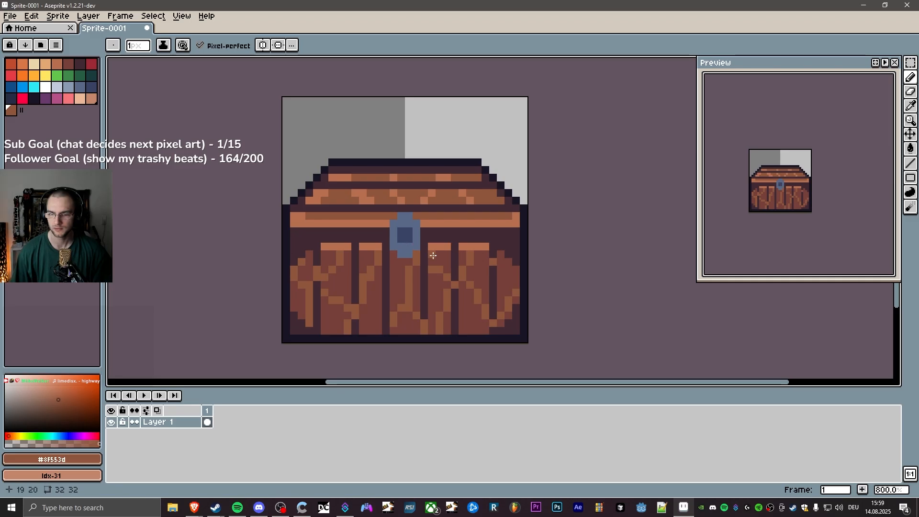
Paint over the light highlights along the top edges of the chest front's planks with the plank brown #743f39.
{"action": "key", "text": "i"}
{"action": "left_click", "coordinate": [443, 256]}
{"action": "key", "text": "b"}
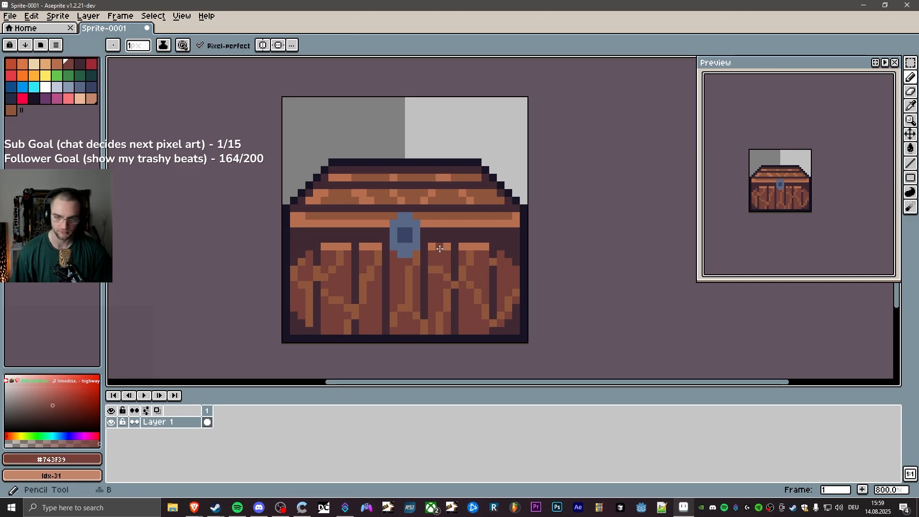
{"action": "left_click_drag", "start_coordinate": [471, 246], "coordinate": [435, 246]}
{"action": "left_click_drag", "start_coordinate": [378, 246], "coordinate": [319, 246]}
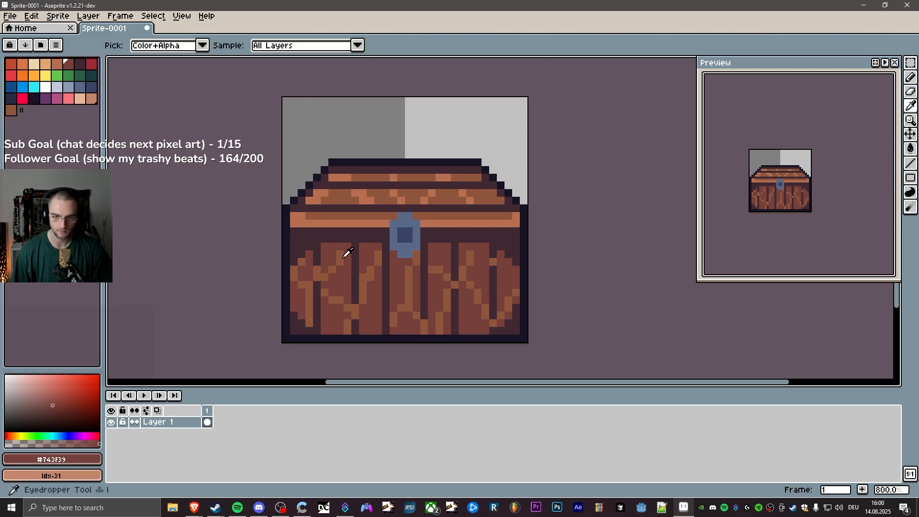
Extend the #8f553d grain up to the tops of the chest front's planks and touch up a plank gap with #3f2832.
{"action": "left_click", "coordinate": [346, 252], "text": "alt"}
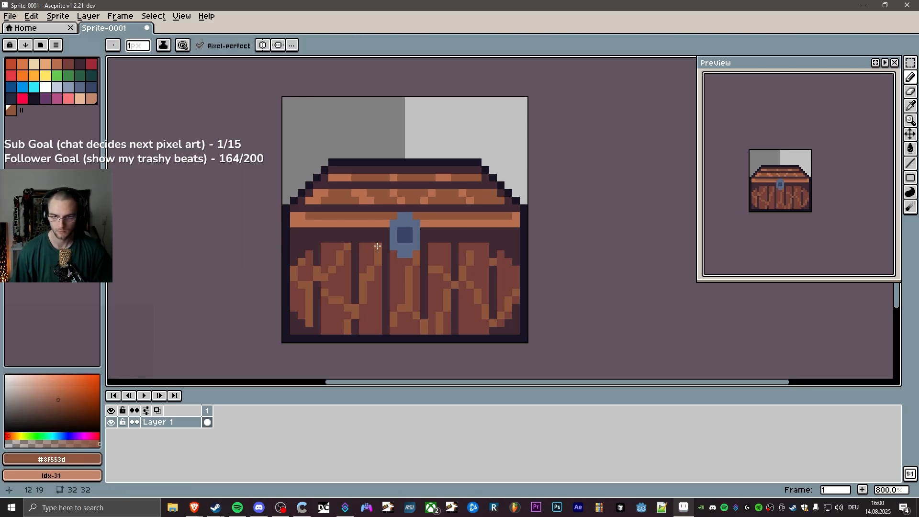
{"action": "left_click", "coordinate": [496, 242], "text": "alt"}
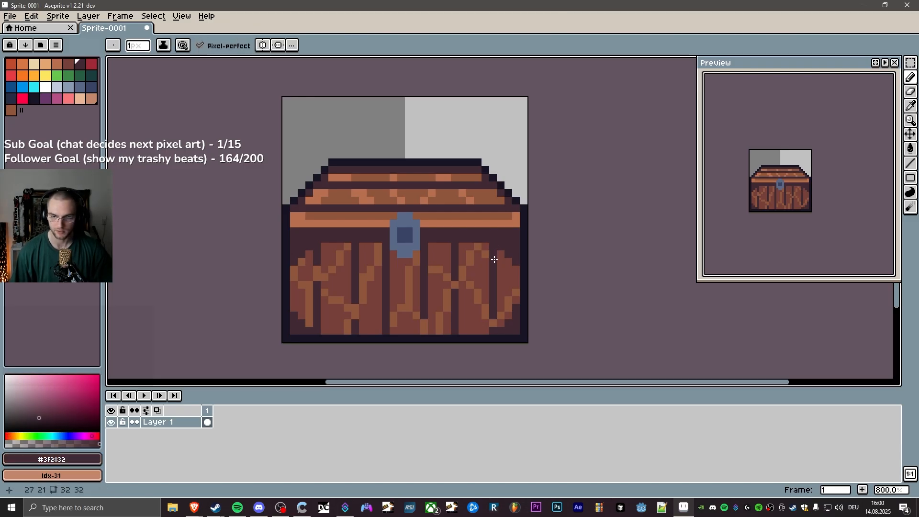
{"action": "left_click", "coordinate": [450, 252]}
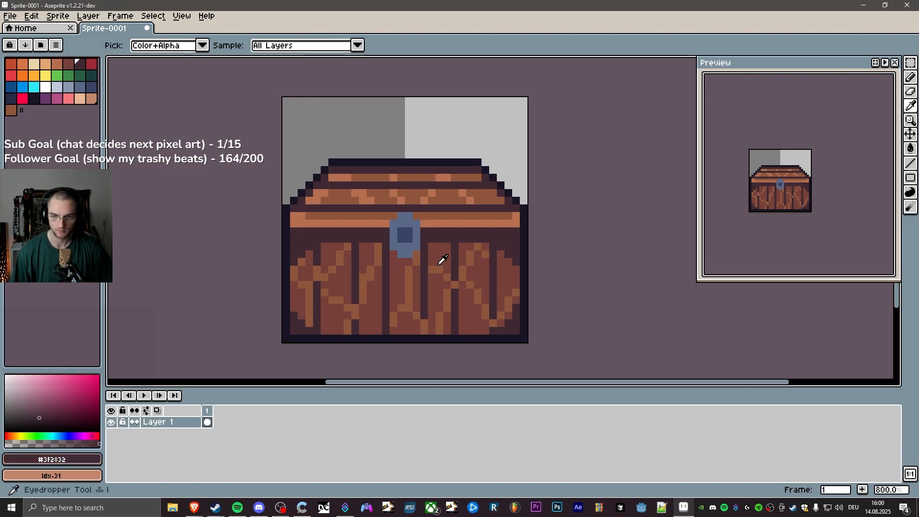
{"action": "left_click", "coordinate": [439, 262], "text": "alt"}
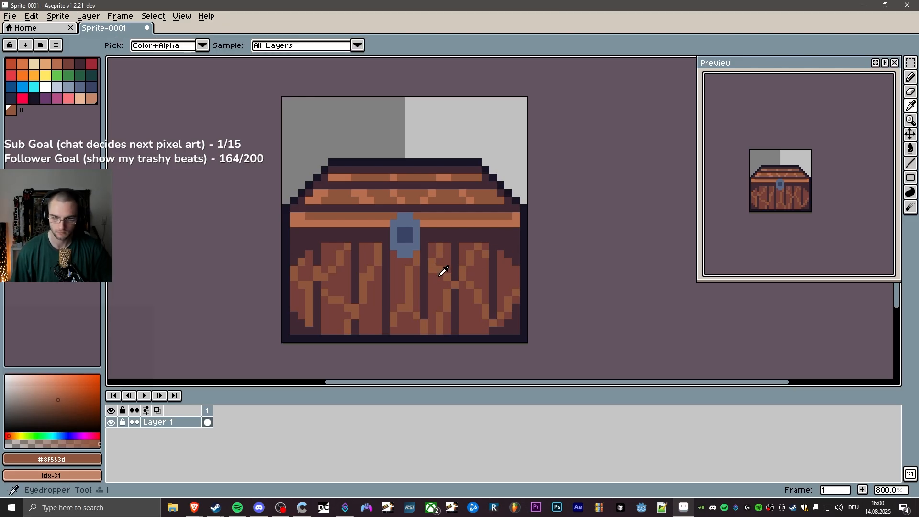
{"action": "left_click", "coordinate": [441, 270], "text": "alt"}
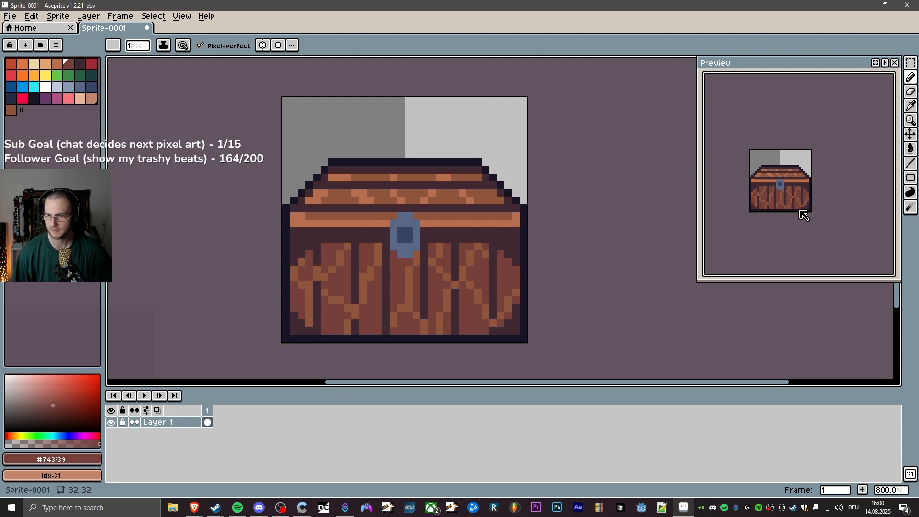
{"action": "scroll", "coordinate": [800, 211], "scroll_direction": "up", "scroll_amount": 1}
{"action": "scroll", "coordinate": [795, 216], "scroll_direction": "down", "scroll_amount": 2}
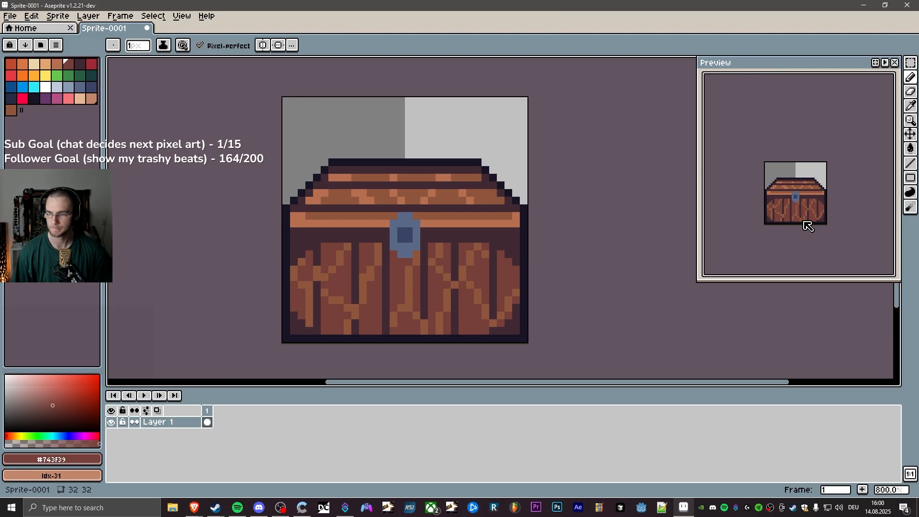
Add #b86f50 grain marks to the lid's lowest band and undo the mark crossing its upper edge near the right end.
{"action": "key", "text": "i"}
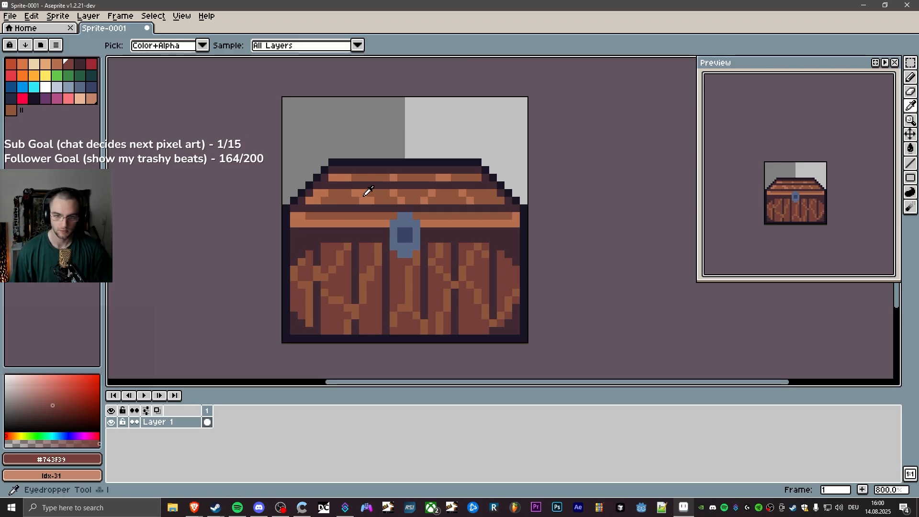
{"action": "left_click", "coordinate": [366, 194]}
{"action": "key", "text": "b"}
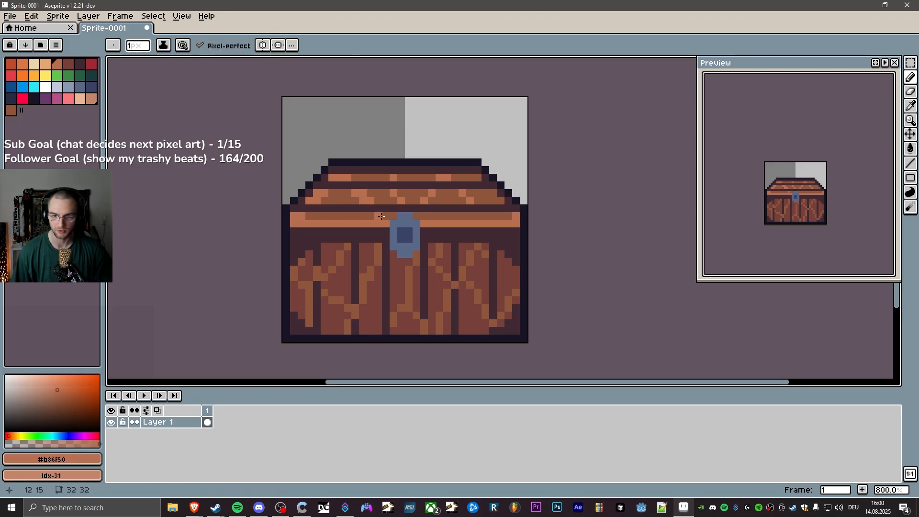
{"action": "left_click", "coordinate": [382, 217]}
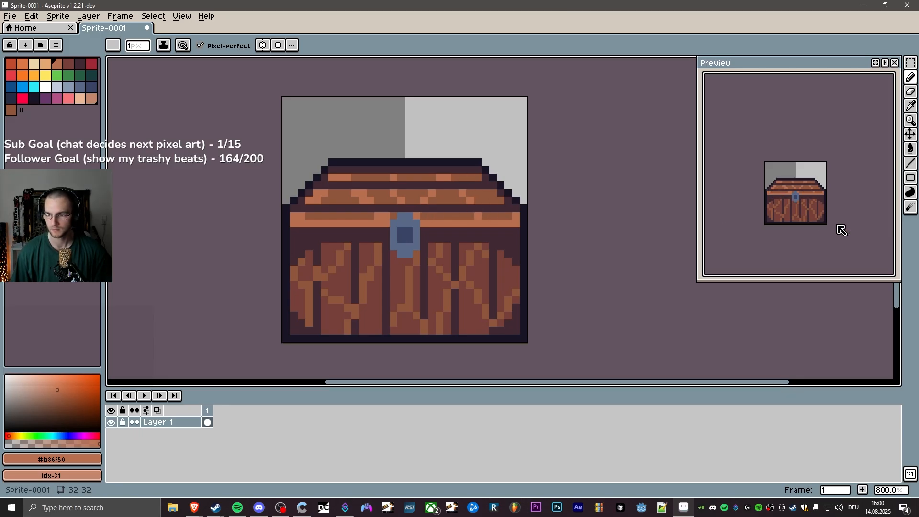
{"action": "left_click", "coordinate": [479, 210]}
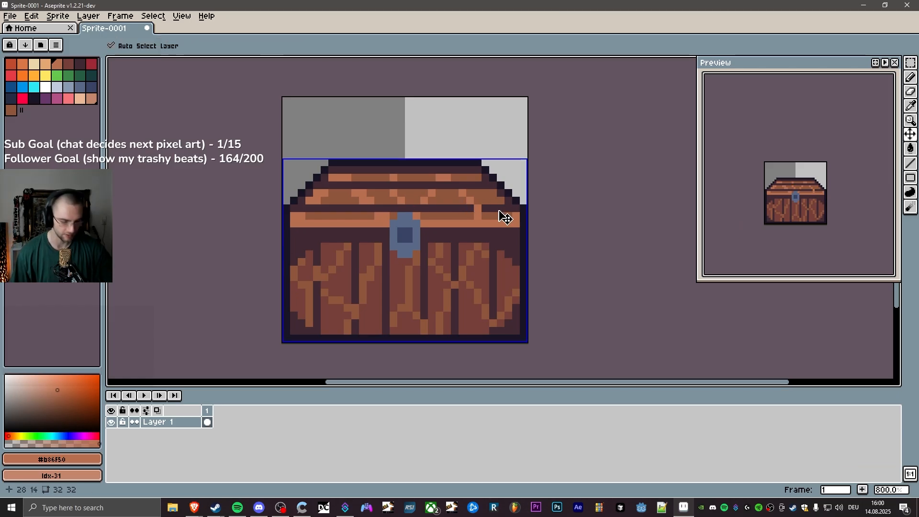
{"action": "key", "text": "ctrl+z"}
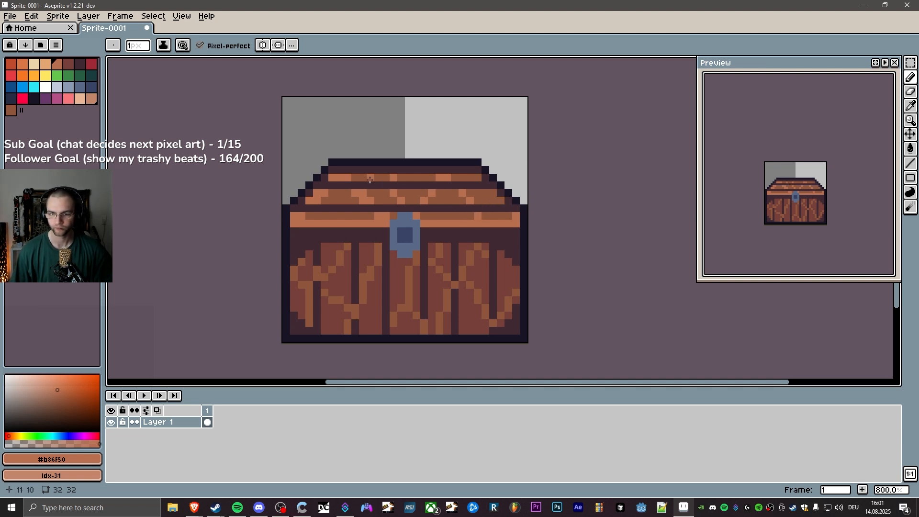
Cover the scattered light grain marks on all three lid planks with #8f553d, keeping only the highlights at the ends.
{"action": "scroll", "coordinate": [488, 199], "scroll_direction": "down", "scroll_amount": 1}
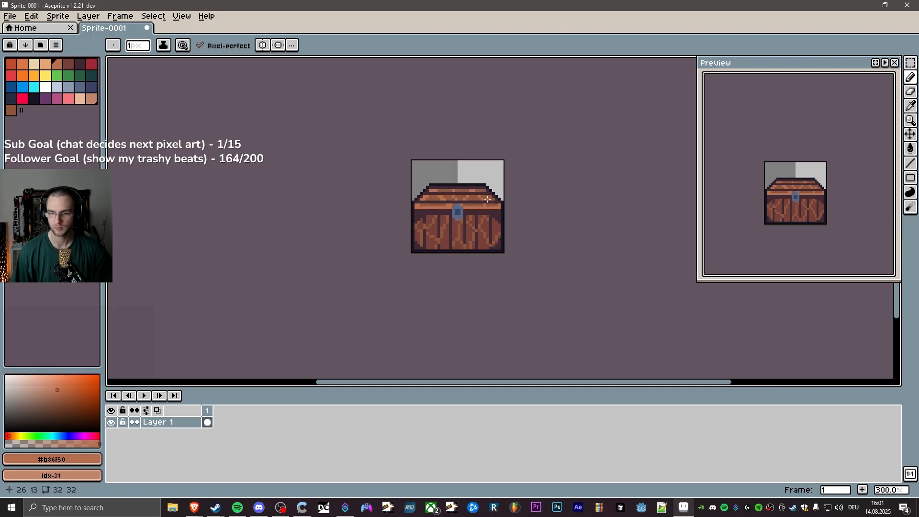
{"action": "scroll", "coordinate": [489, 199], "scroll_direction": "down", "scroll_amount": 4}
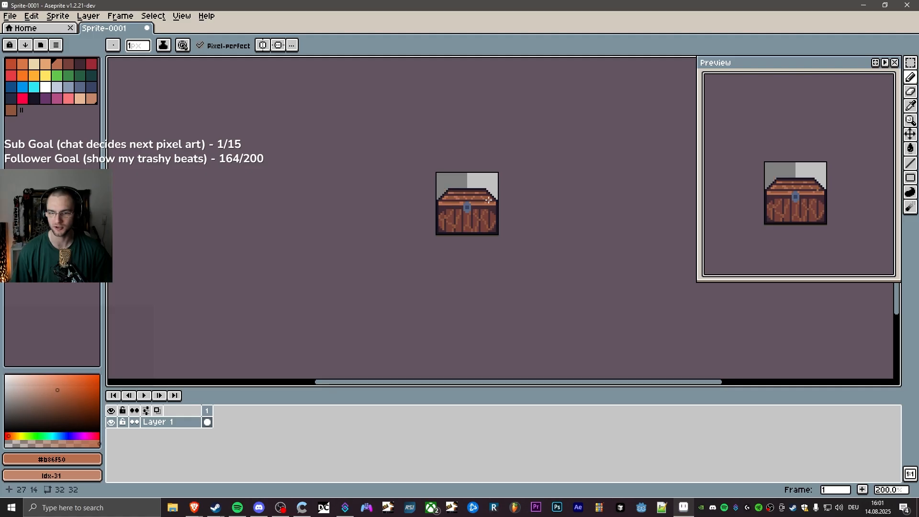
{"action": "scroll", "coordinate": [448, 190], "scroll_direction": "up", "scroll_amount": 5}
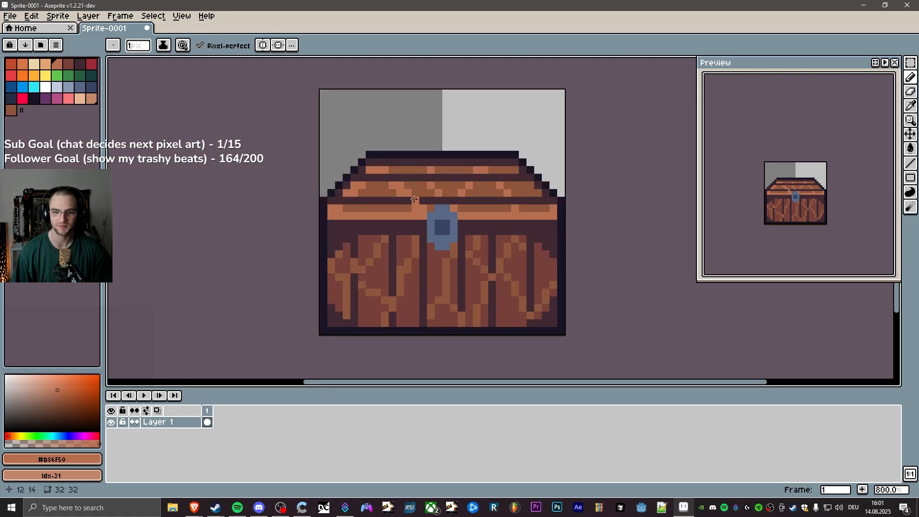
{"action": "left_click", "coordinate": [387, 182], "text": "alt"}
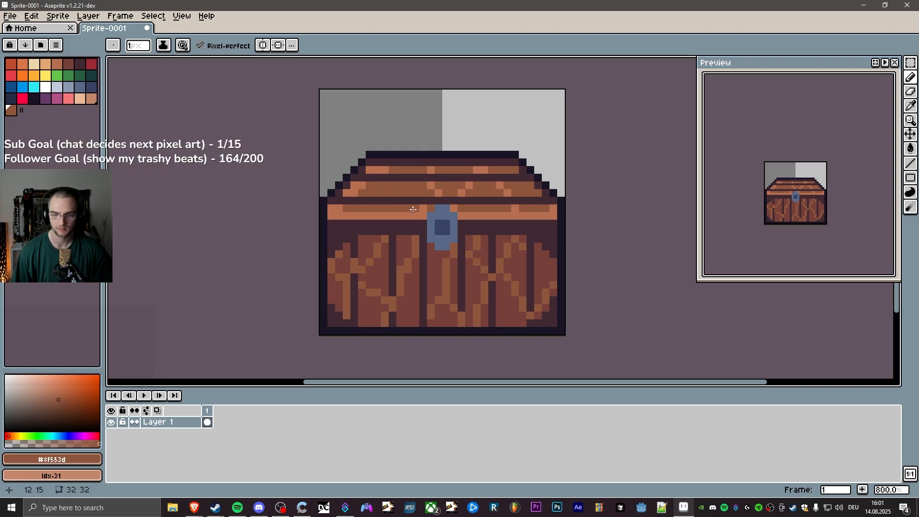
{"action": "left_click", "coordinate": [431, 170]}
{"action": "left_click_drag", "start_coordinate": [476, 170], "coordinate": [483, 170]}
{"action": "left_click", "coordinate": [462, 191]}
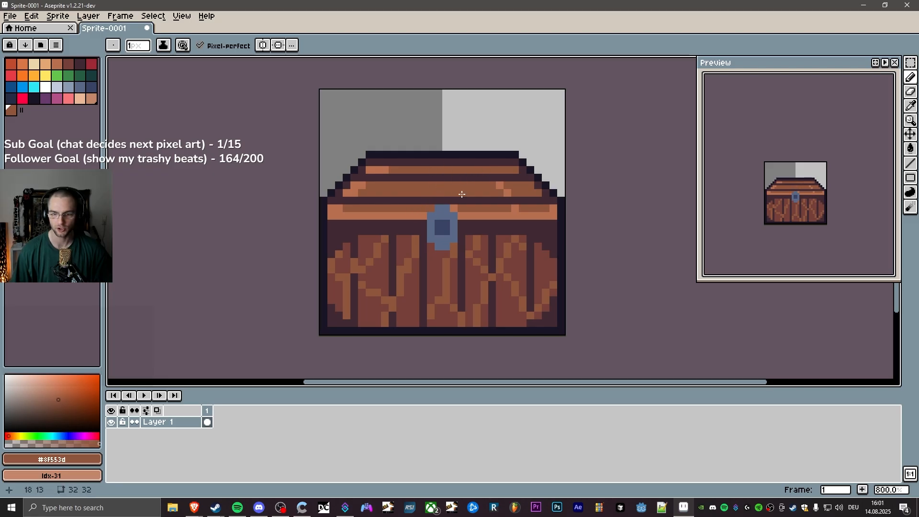
{"action": "left_click", "coordinate": [500, 185]}
{"action": "left_click", "coordinate": [503, 190]}
{"action": "left_click", "coordinate": [513, 209]}
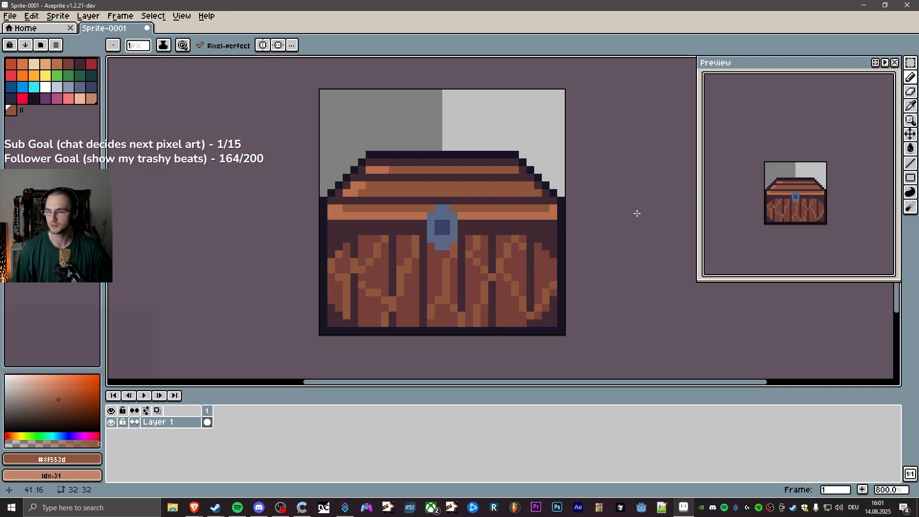
Lengthen the #b86f50 highlights at the left ends of the three lid planks.
{"action": "left_click", "coordinate": [384, 167], "text": "alt"}
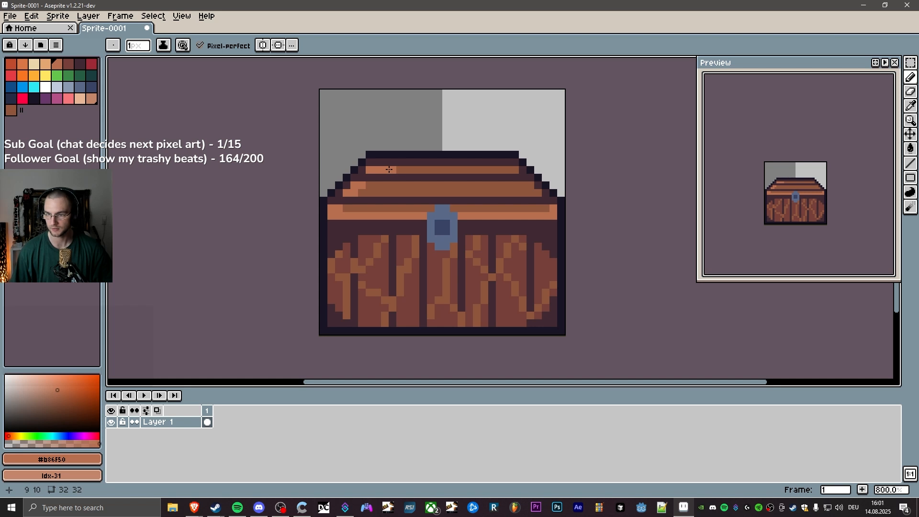
{"action": "left_click", "coordinate": [404, 169]}
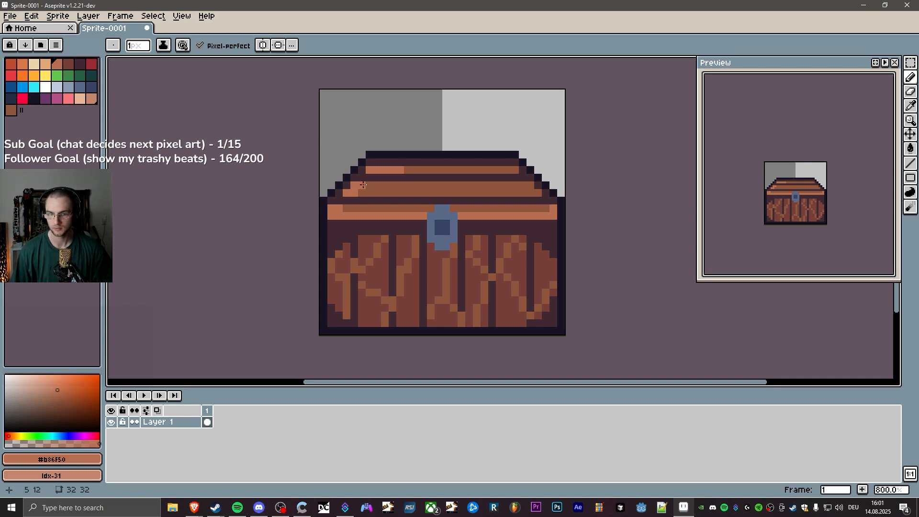
{"action": "left_click", "coordinate": [347, 208]}
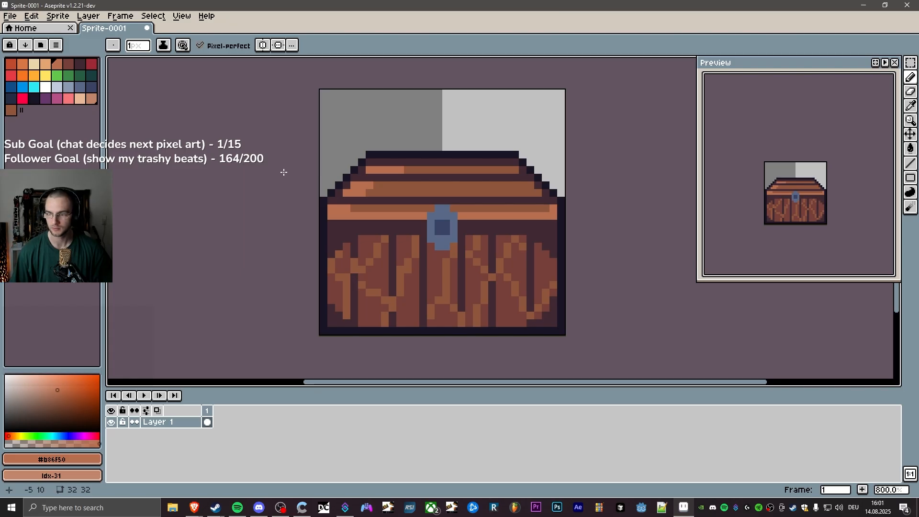
{"action": "left_click", "coordinate": [408, 170]}
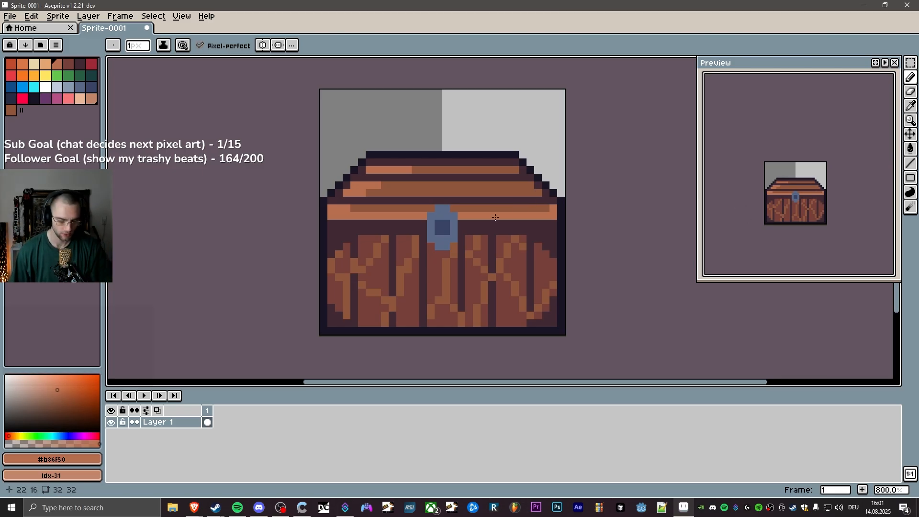
Paint the right end and light lower strip of the lid's lowest band #8f553d, leaving a short highlight at its left end.
{"action": "key", "text": "i"}
{"action": "left_click", "coordinate": [509, 204]}
{"action": "key", "text": "b"}
{"action": "left_click", "coordinate": [552, 208]}
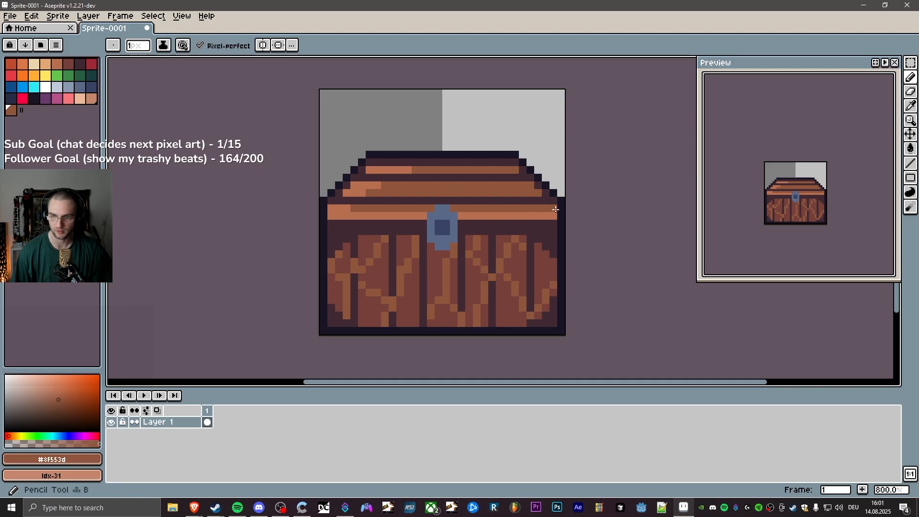
{"action": "left_click", "coordinate": [553, 216]}
{"action": "left_click", "coordinate": [463, 215], "text": "shift"}
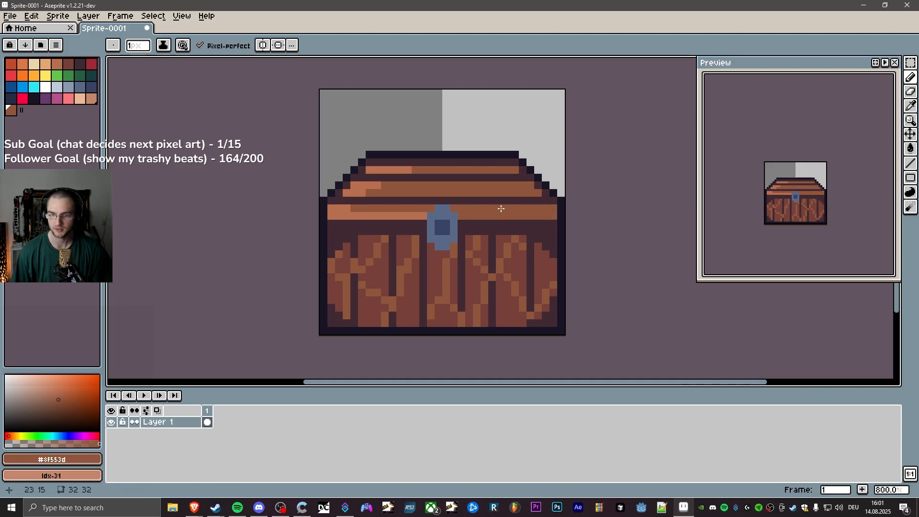
{"action": "left_click", "coordinate": [423, 216]}
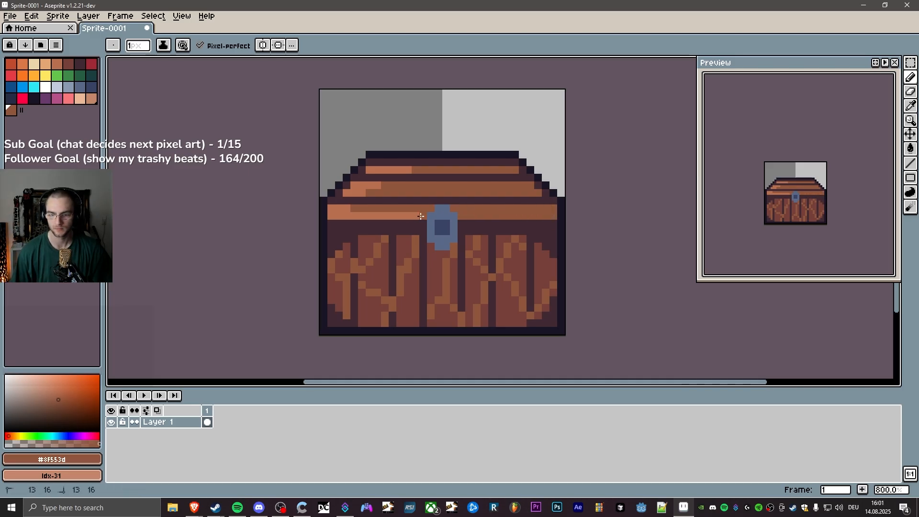
{"action": "left_click", "coordinate": [346, 215], "text": "shift"}
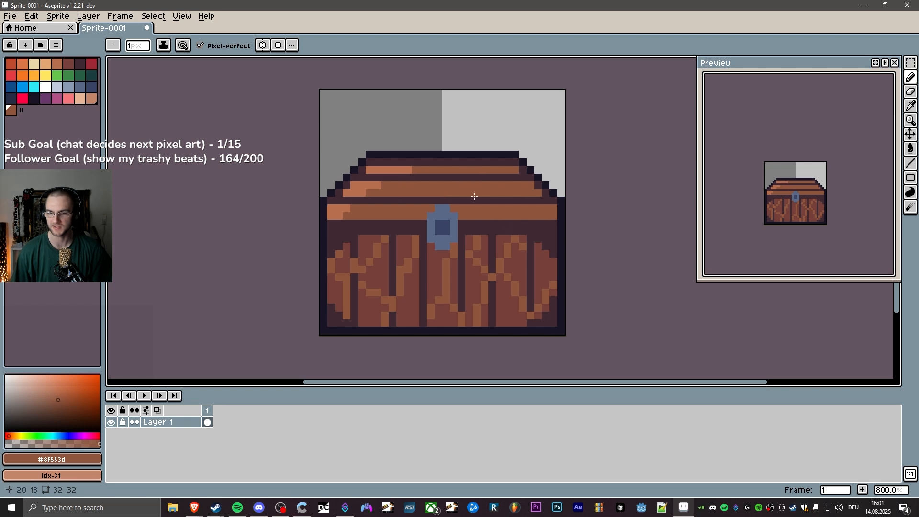
{"action": "key", "text": "i"}
{"action": "left_click", "coordinate": [488, 245]}
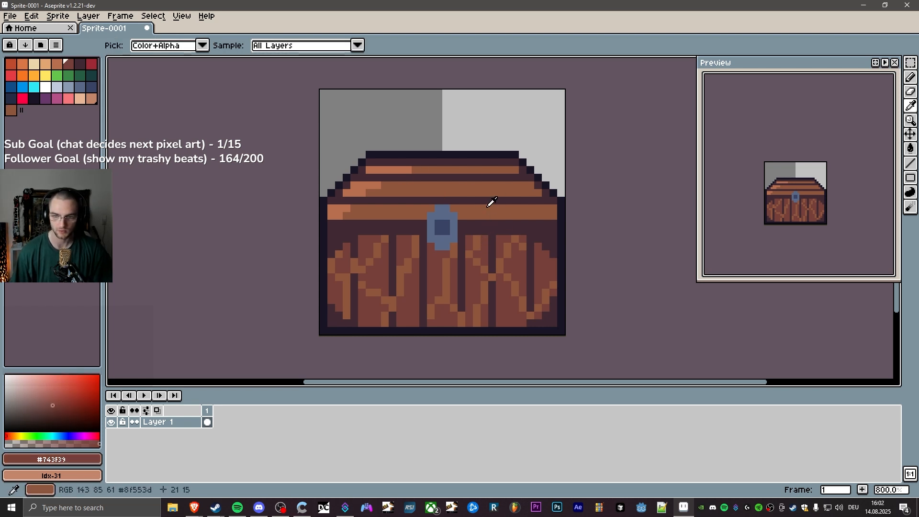
{"action": "key", "text": "b"}
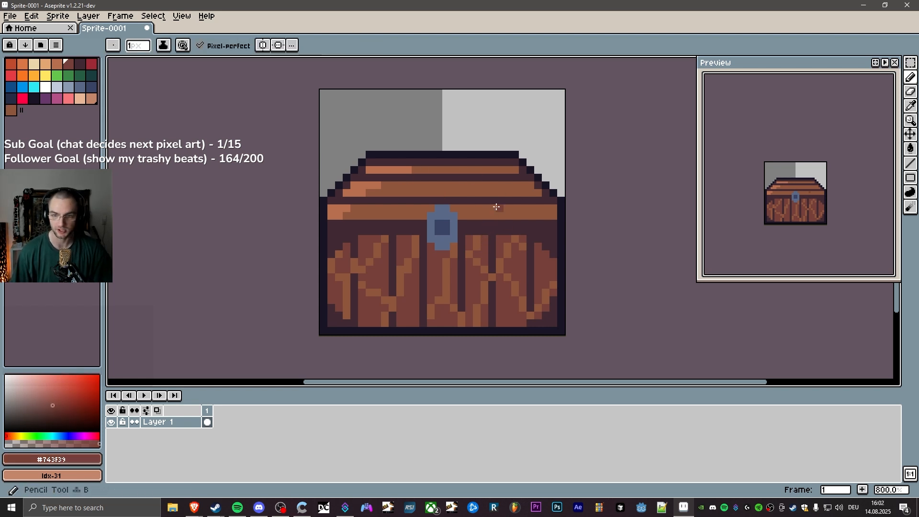
Darken the outermost pixels at both ends of the lid's lowest band with #3f2832.
{"action": "left_click", "coordinate": [547, 196], "text": "alt"}
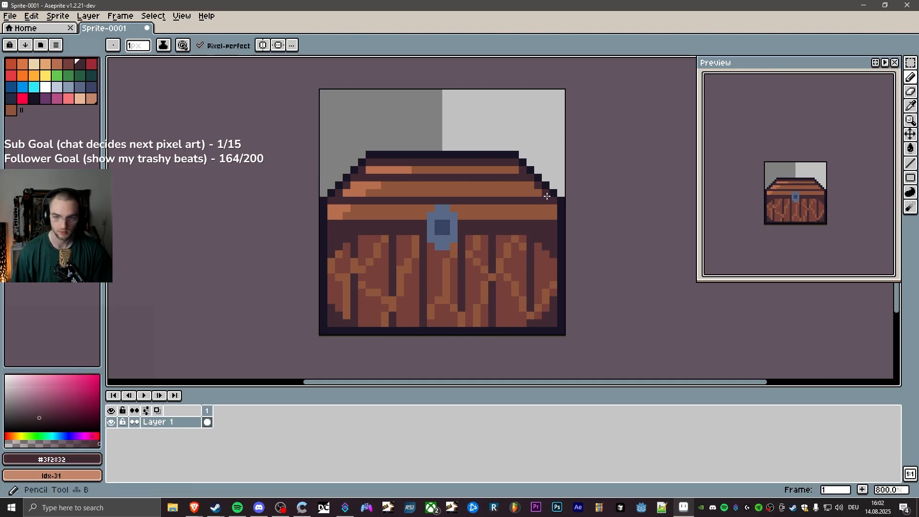
{"action": "left_click", "coordinate": [554, 216]}
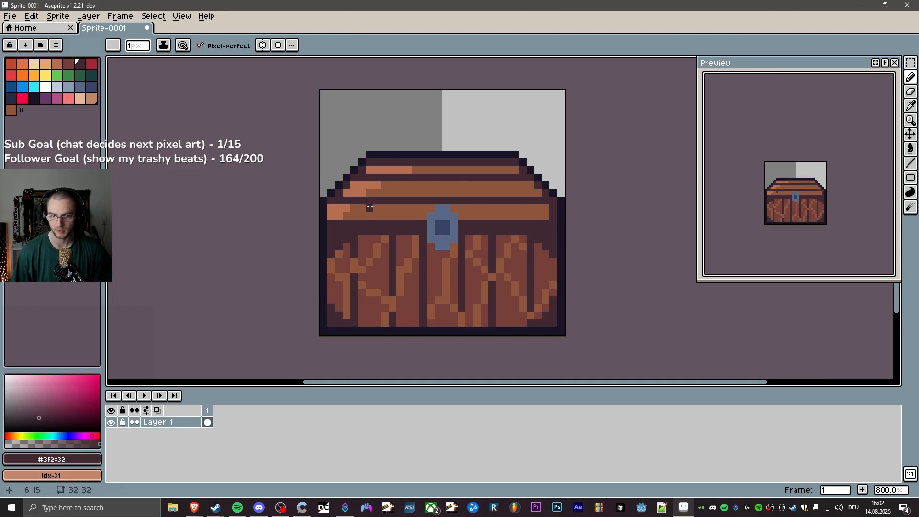
{"action": "left_click_drag", "start_coordinate": [334, 210], "coordinate": [332, 216]}
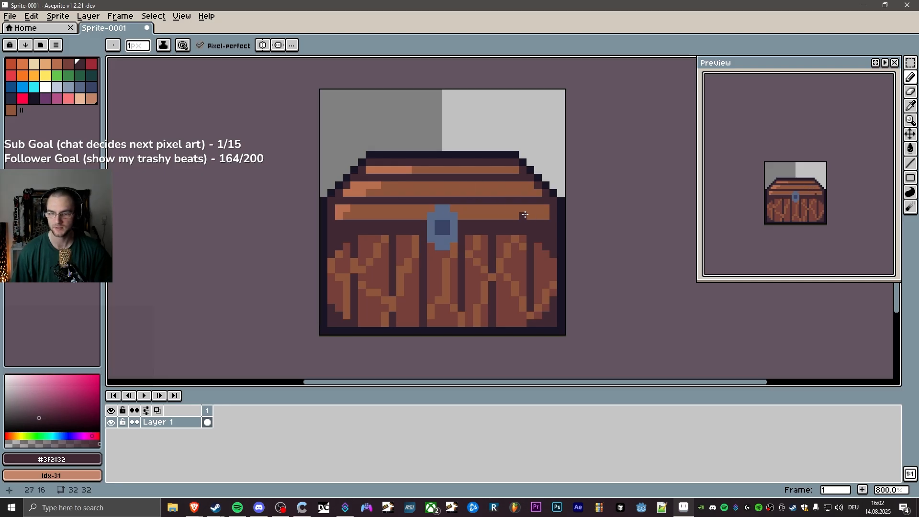
Draw #3f2832 gaps across the lid's lowest band right of the lock, stepping the one beside the lock diagonally.
{"action": "left_click", "coordinate": [461, 214]}
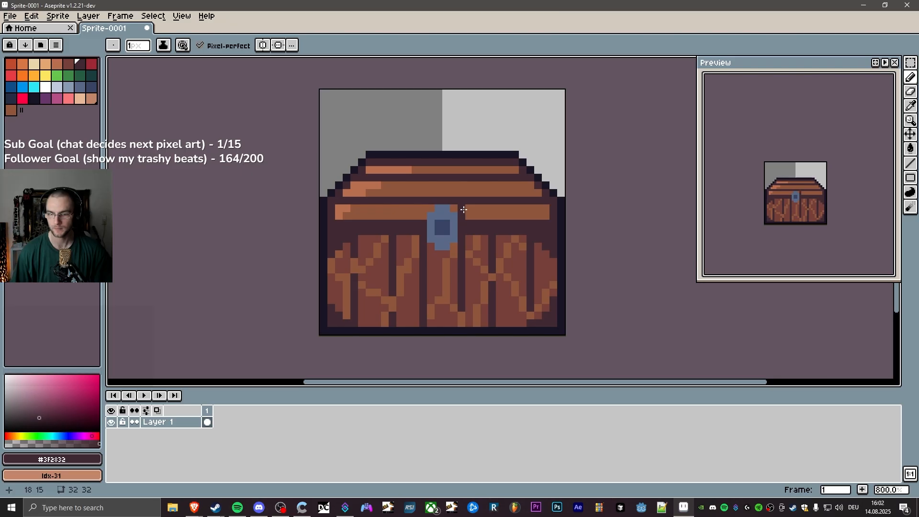
{"action": "left_click", "coordinate": [468, 207]}
{"action": "left_click_drag", "start_coordinate": [493, 213], "coordinate": [493, 208]}
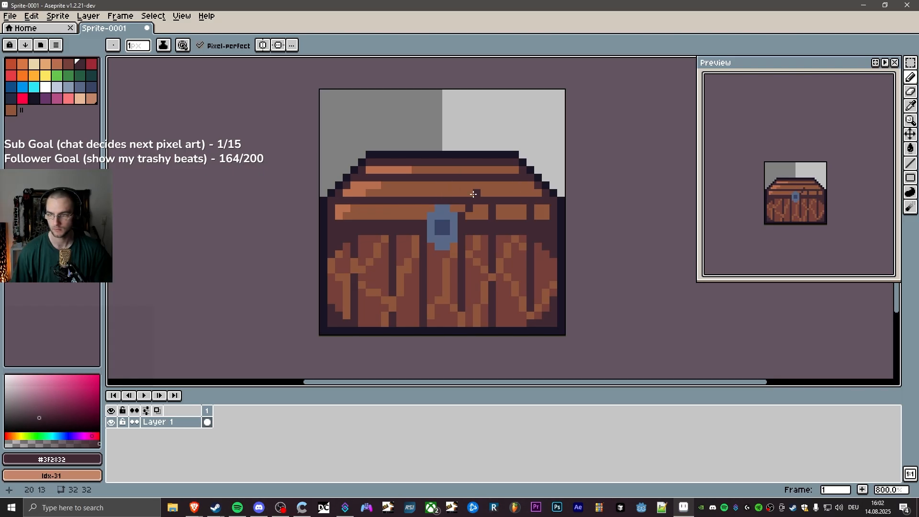
Try straight #3f2832 gaps across the right part of the lid's two upper planks and undo them.
{"action": "left_click_drag", "start_coordinate": [473, 192], "coordinate": [474, 185]}
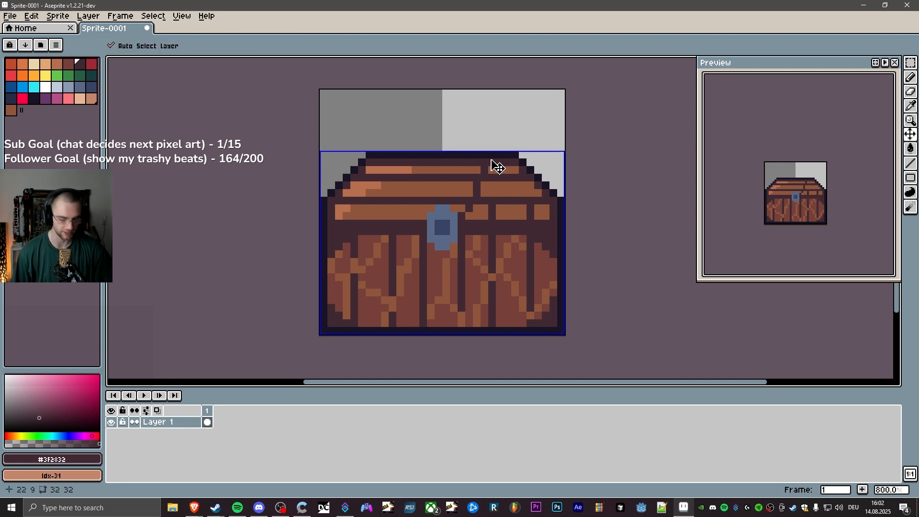
{"action": "key", "text": "ctrl+z"}
{"action": "key", "text": "ctrl+z"}
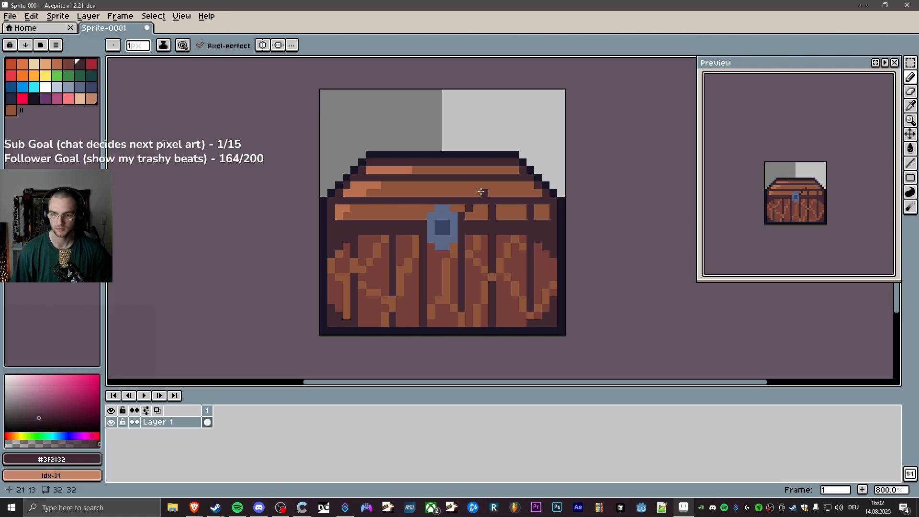
Draw a two-pixel diagonal #3f2832 gap across the right part of the lid's middle plank.
{"action": "left_click", "coordinate": [484, 193]}
{"action": "left_click", "coordinate": [490, 186]}
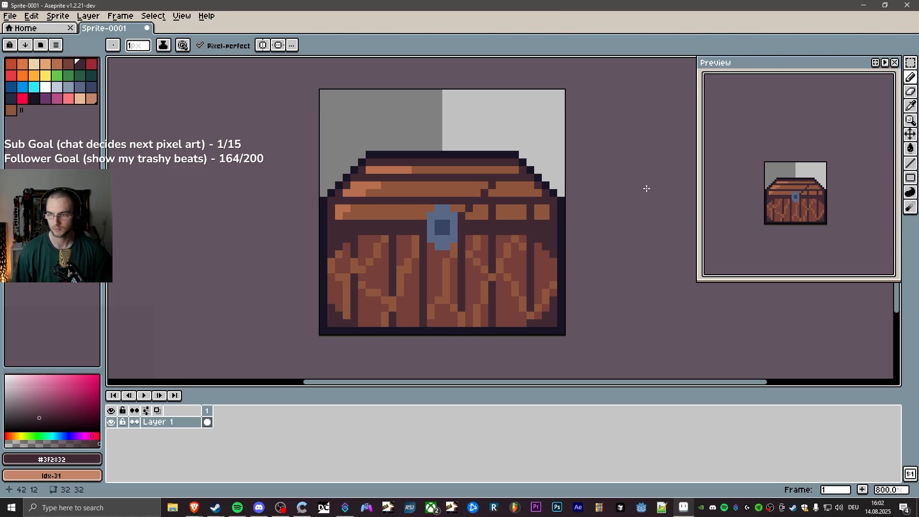
Undo the diagonal gap in the lid's middle plank and redraw it about two pixels further right, slanting the opposite way.
{"action": "key", "text": "ctrl+z"}
{"action": "key", "text": "ctrl+z"}
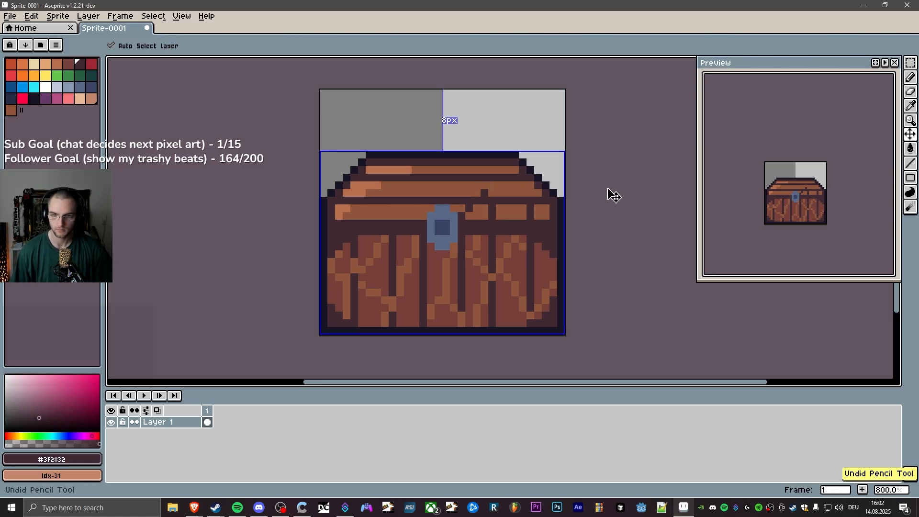
{"action": "left_click", "coordinate": [507, 192]}
{"action": "left_click", "coordinate": [500, 186]}
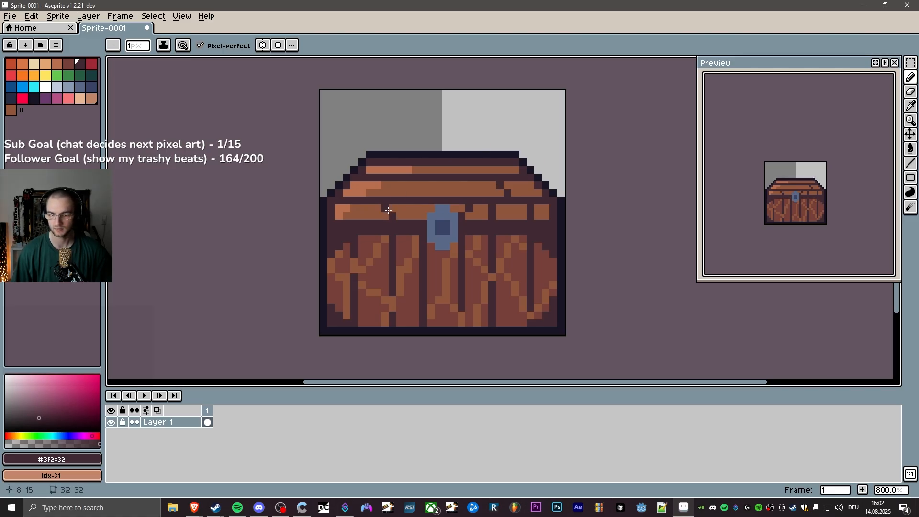
Draw more #3f2832 gaps in the lid: across the left and centre of the middle plank and the centre of the top plank.
{"action": "left_click", "coordinate": [408, 193]}
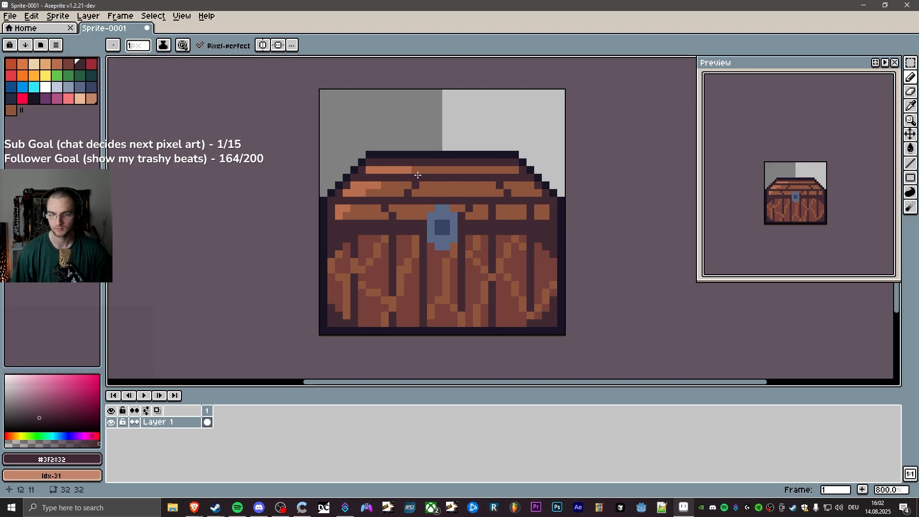
{"action": "left_click", "coordinate": [477, 184]}
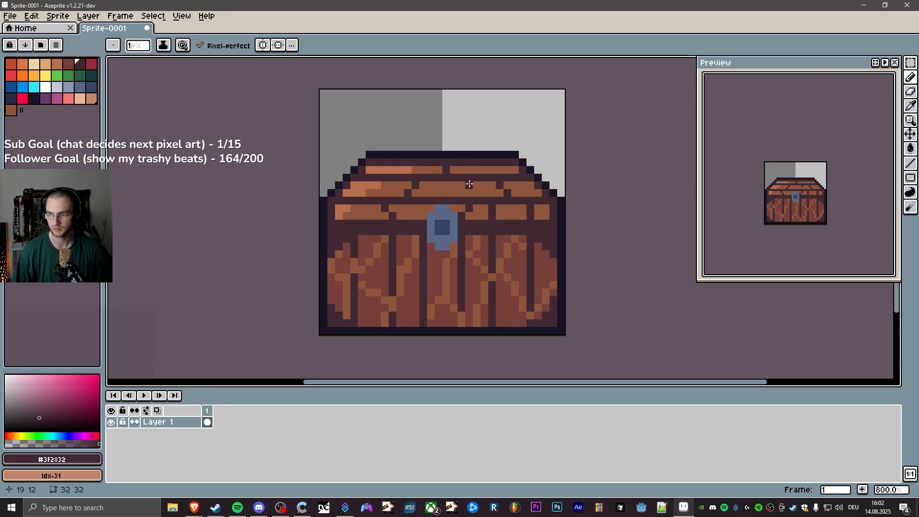
{"action": "left_click", "coordinate": [469, 186]}
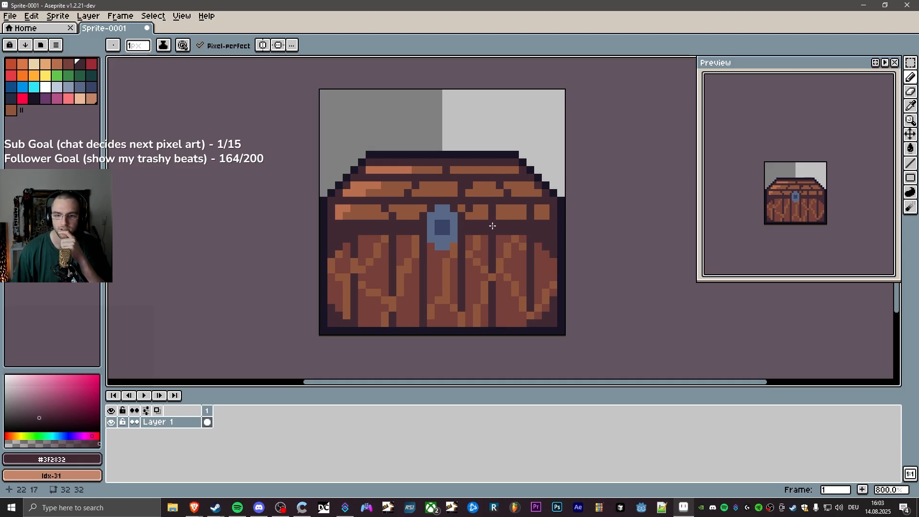
Paint the two-pixel-high seam between lid and body with the near-black Idx-26 on both sides of the lock.
{"action": "left_click", "coordinate": [34, 98]}
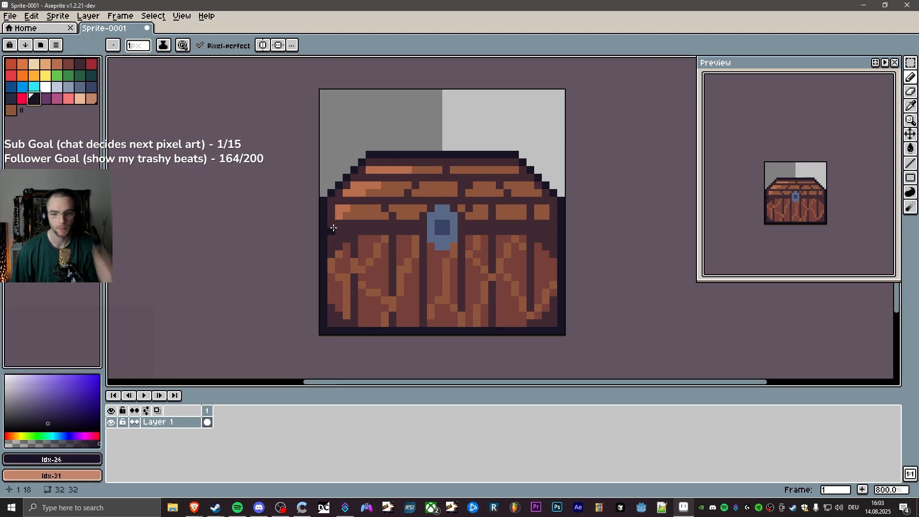
{"action": "left_click", "coordinate": [422, 232], "text": "shift"}
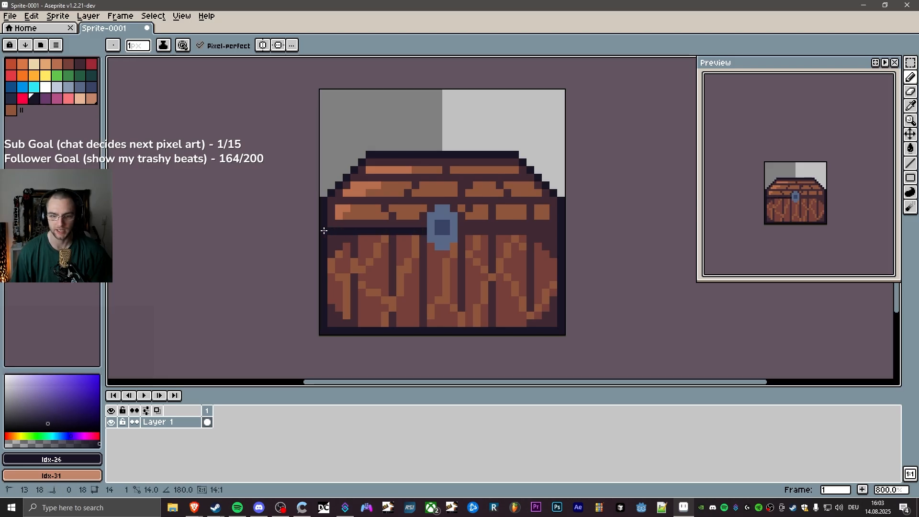
{"action": "mouse_move", "coordinate": [465, 232]}
{"action": "left_mouse_down"}
{"action": "mouse_move", "coordinate": [555, 231]}
{"action": "mouse_move", "coordinate": [327, 225]}
{"action": "left_mouse_up"}
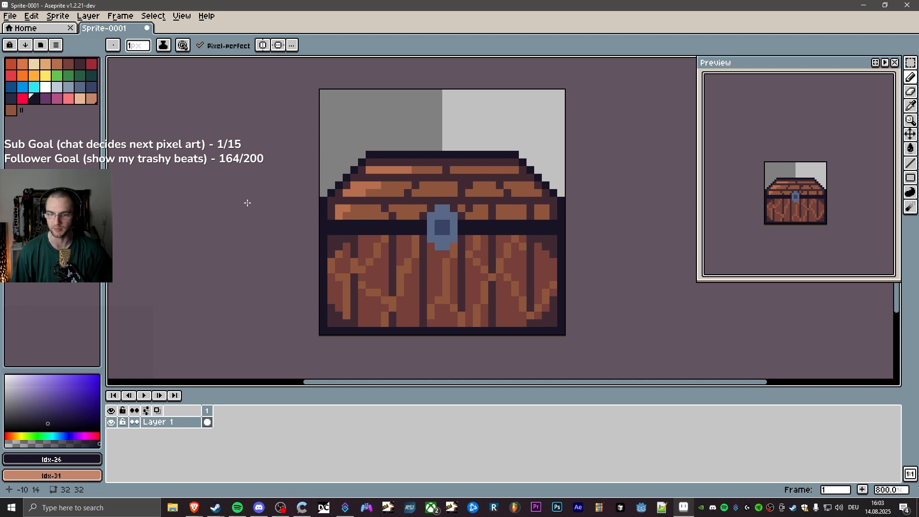
Recolour the lock's rim with the lighter grey-blue Idx-21, keeping its dark centre.
{"action": "scroll", "coordinate": [500, 252], "scroll_direction": "down", "scroll_amount": 2}
{"action": "scroll", "coordinate": [528, 248], "scroll_direction": "down", "scroll_amount": 1}
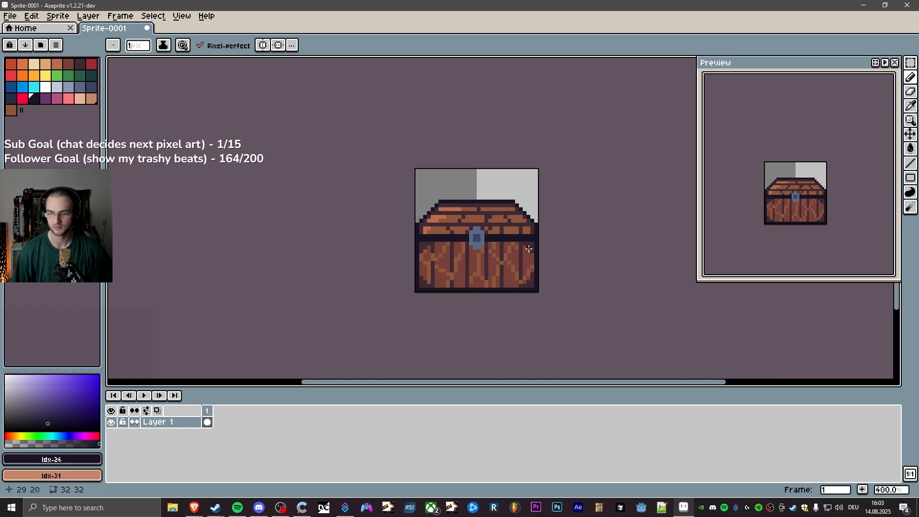
{"action": "scroll", "coordinate": [527, 248], "scroll_direction": "up", "scroll_amount": 1}
{"action": "key", "text": "space"}
{"action": "mouse_move", "coordinate": [551, 242]}
{"action": "left_mouse_down"}
{"action": "mouse_move", "coordinate": [522, 221]}
{"action": "mouse_move", "coordinate": [529, 225]}
{"action": "left_mouse_up"}
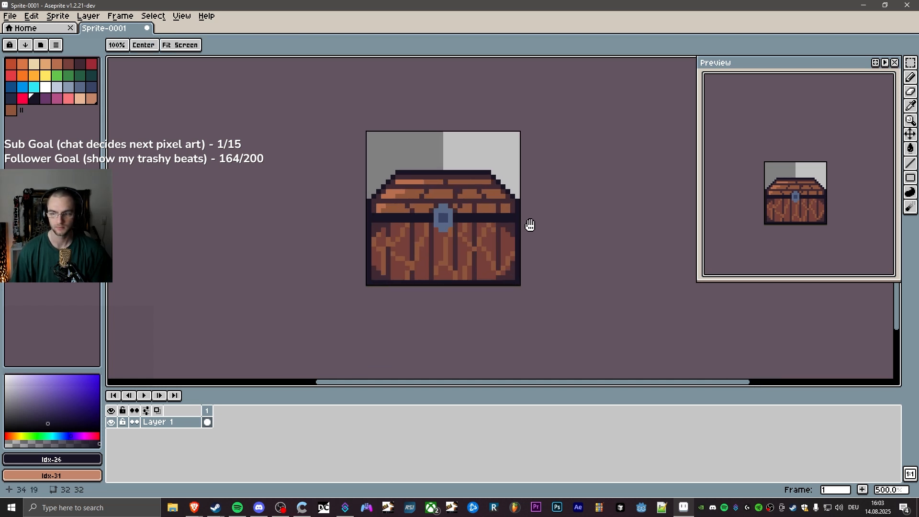
{"action": "scroll", "coordinate": [434, 205], "scroll_direction": "up", "scroll_amount": 2}
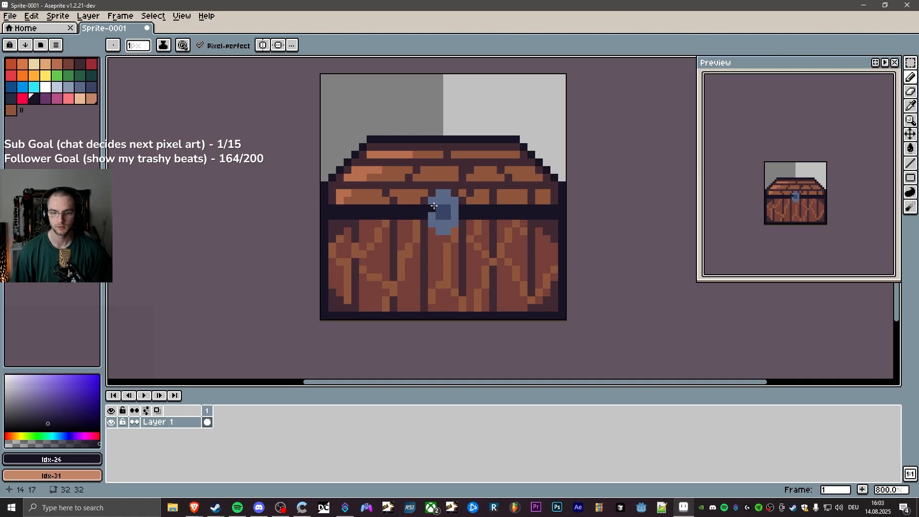
{"action": "left_click", "coordinate": [68, 90]}
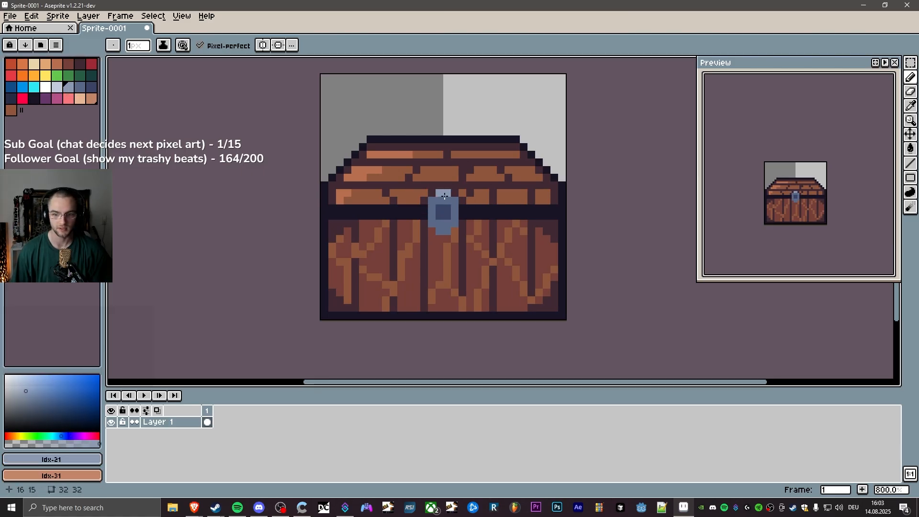
{"action": "mouse_move", "coordinate": [454, 200]}
{"action": "left_mouse_down"}
{"action": "mouse_move", "coordinate": [434, 202]}
{"action": "mouse_move", "coordinate": [432, 223]}
{"action": "mouse_move", "coordinate": [450, 231]}
{"action": "mouse_move", "coordinate": [454, 208]}
{"action": "left_mouse_up"}
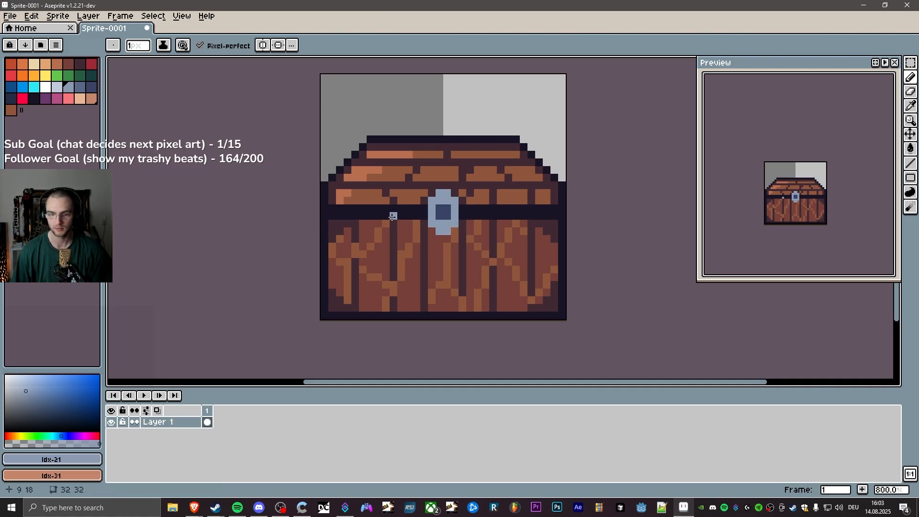
{"action": "left_click", "coordinate": [439, 205]}
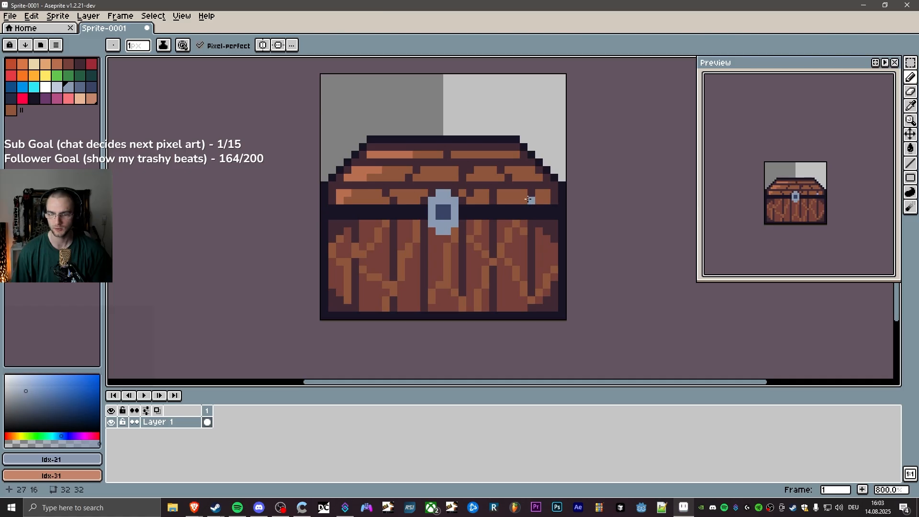
Start saving the sprite and create a folder named Day3-Treasure-Chest inside 1 Pic Per Day as the destination.
{"action": "scroll", "coordinate": [514, 177], "scroll_direction": "down", "scroll_amount": 1}
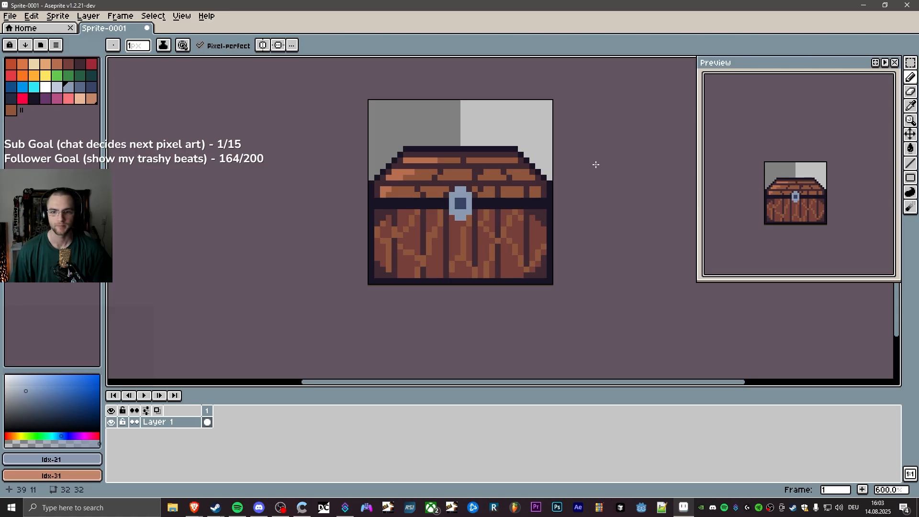
{"action": "left_click_drag", "start_coordinate": [596, 165], "coordinate": [559, 190]}
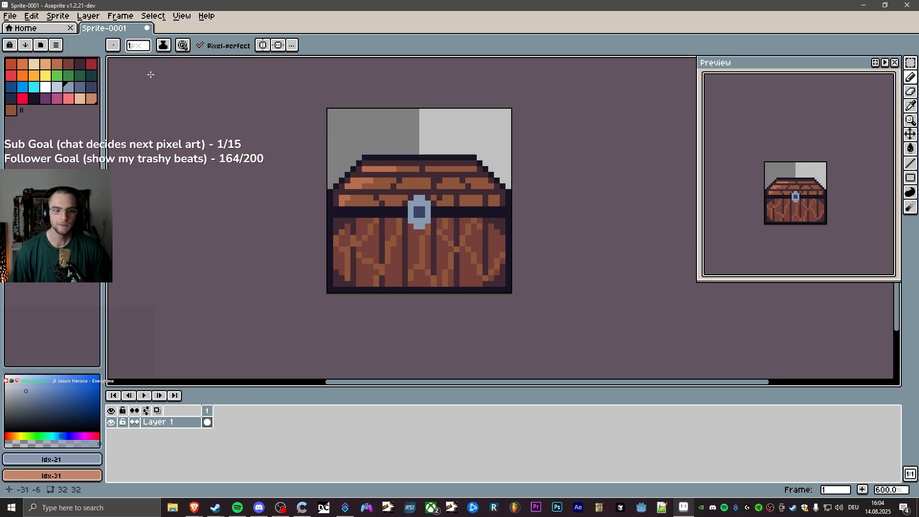
{"action": "key", "text": "ctrl+s"}
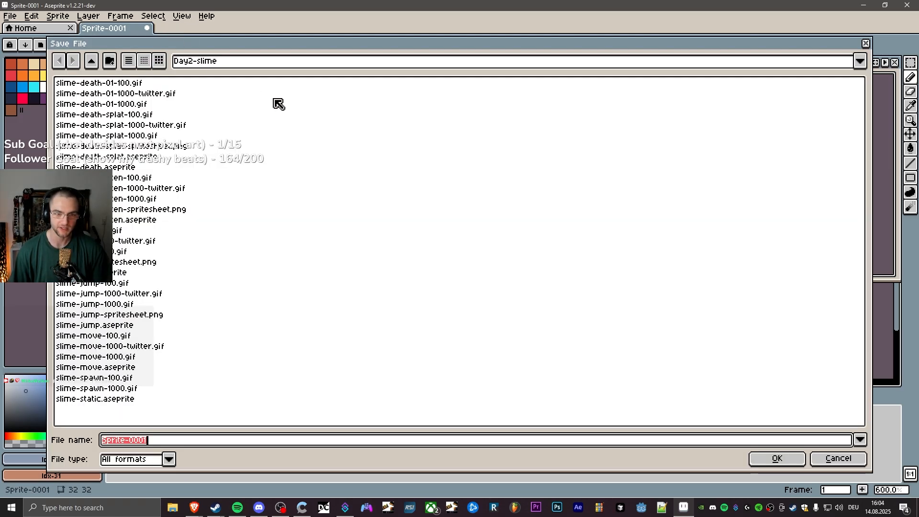
{"action": "left_click", "coordinate": [91, 60]}
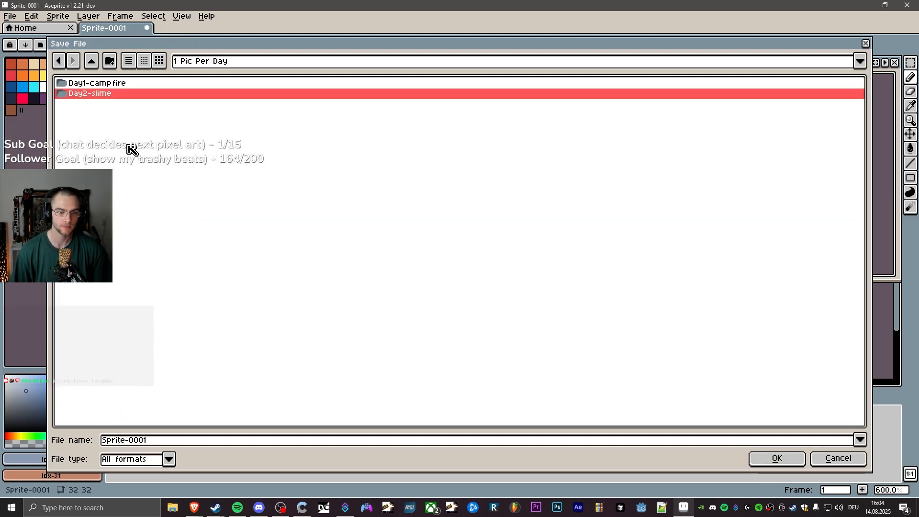
{"action": "left_click", "coordinate": [110, 62]}
{"action": "type", "text": "Day3-"}
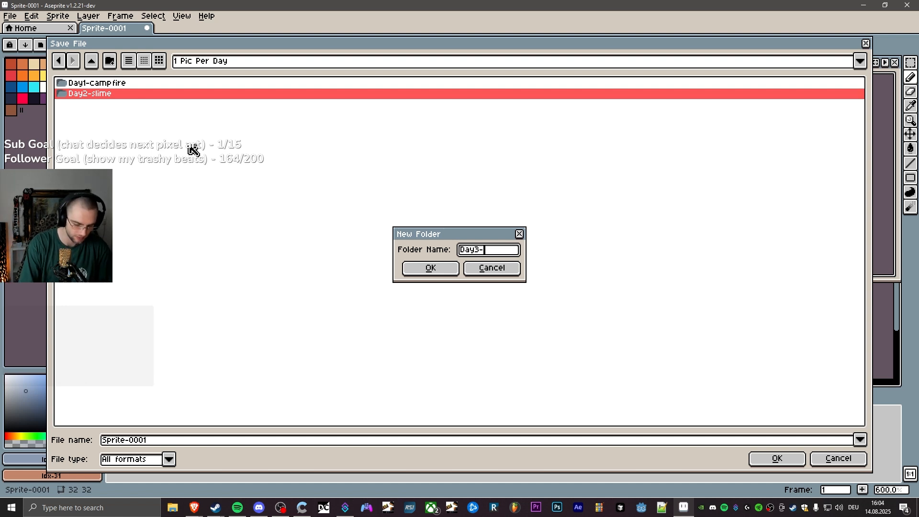
{"action": "type", "text": "Treasure"}
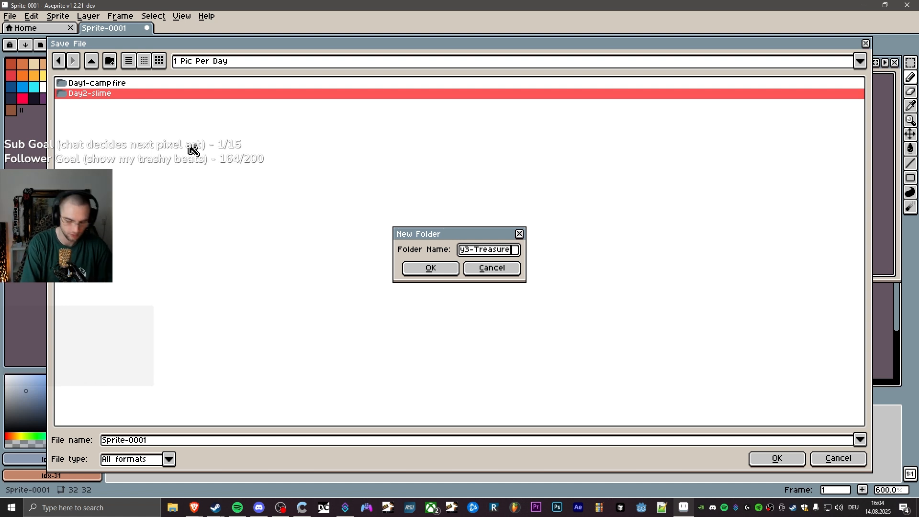
{"action": "type", "text": "-Chest"}
{"action": "key", "text": "Return"}
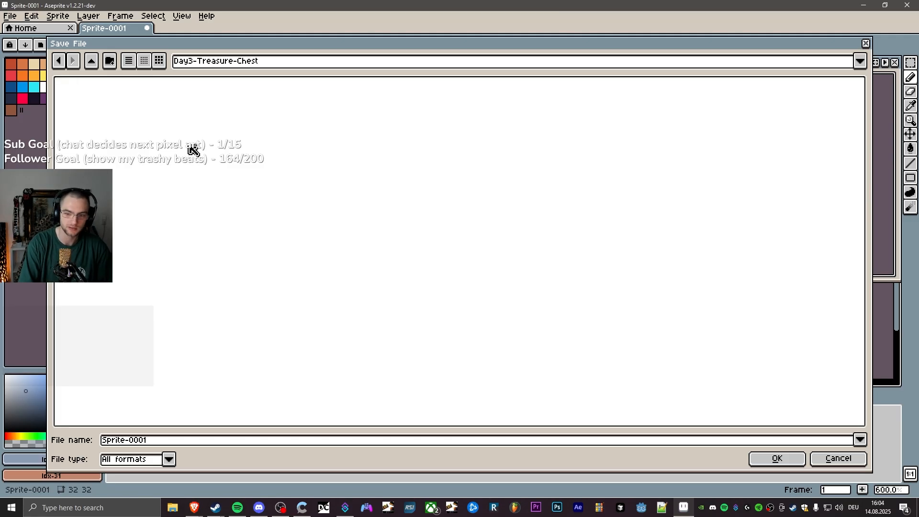
Save the sprite in the new folder under the name Treasure-Chest_Wood-Static.
{"action": "left_click", "coordinate": [168, 440]}
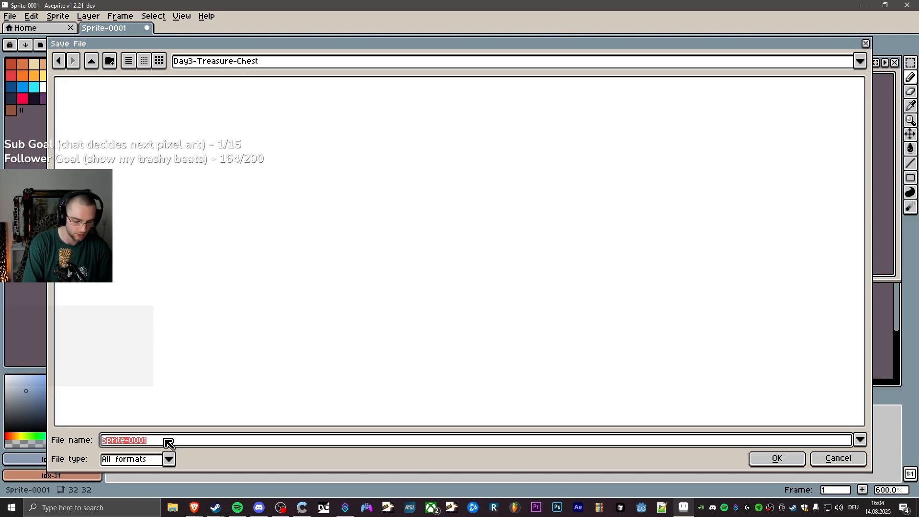
{"action": "type", "text": "Treasur"}
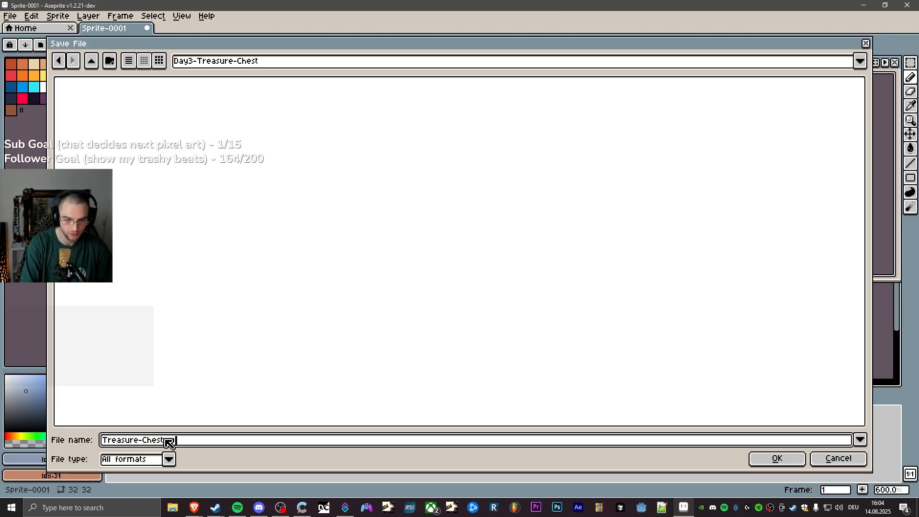
{"action": "type", "text": "e-Chest-Wood-"}
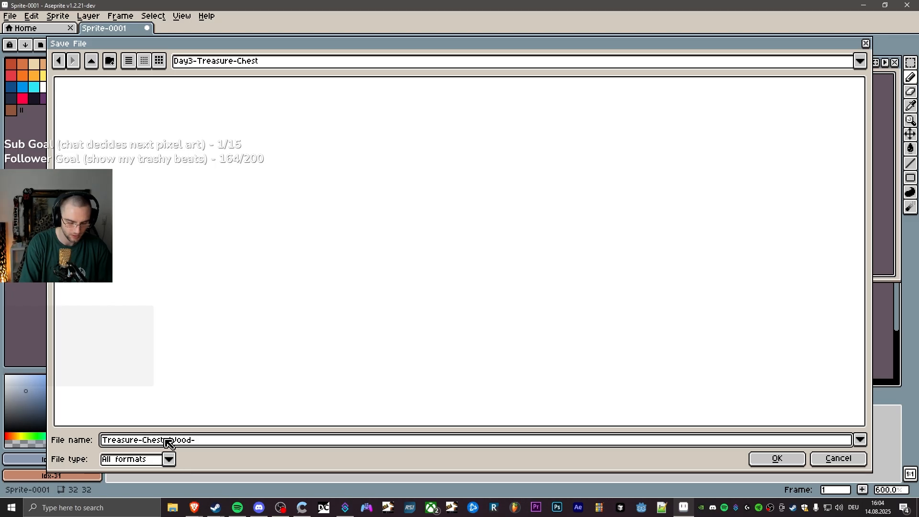
{"action": "type", "text": "Stat"}
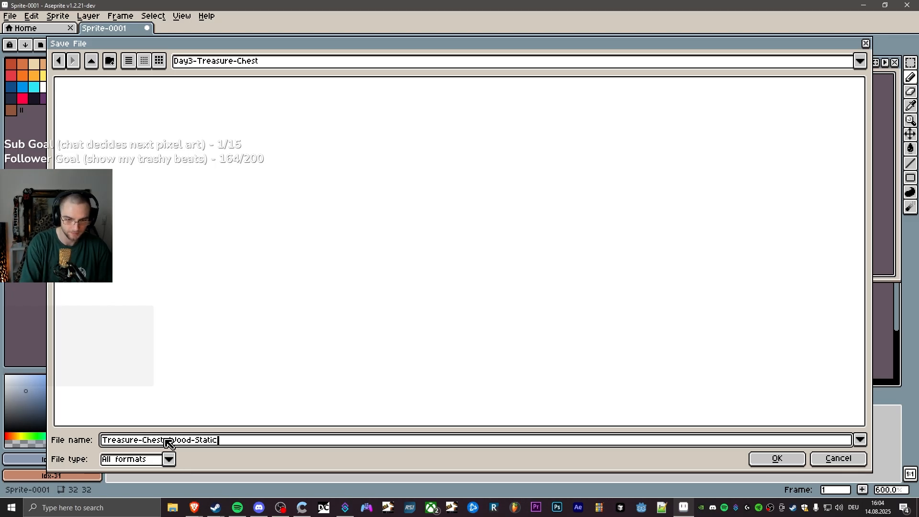
{"action": "type", "text": "ic"}
{"action": "key", "text": "Return"}
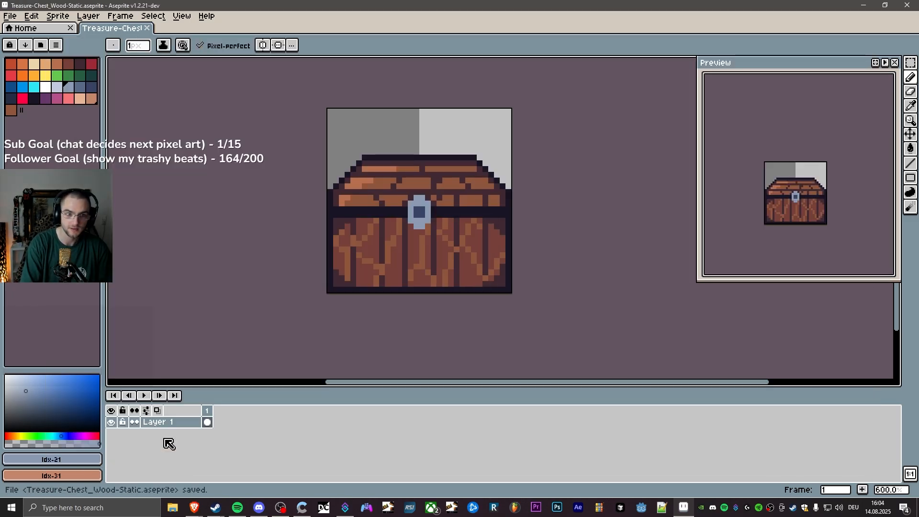
Export the chest at 100% as Treasure-Chest_Wood-Static.png into the Day3-Treasure-Chest folder.
{"action": "left_click", "coordinate": [9, 16]}
{"action": "left_click", "coordinate": [50, 86]}
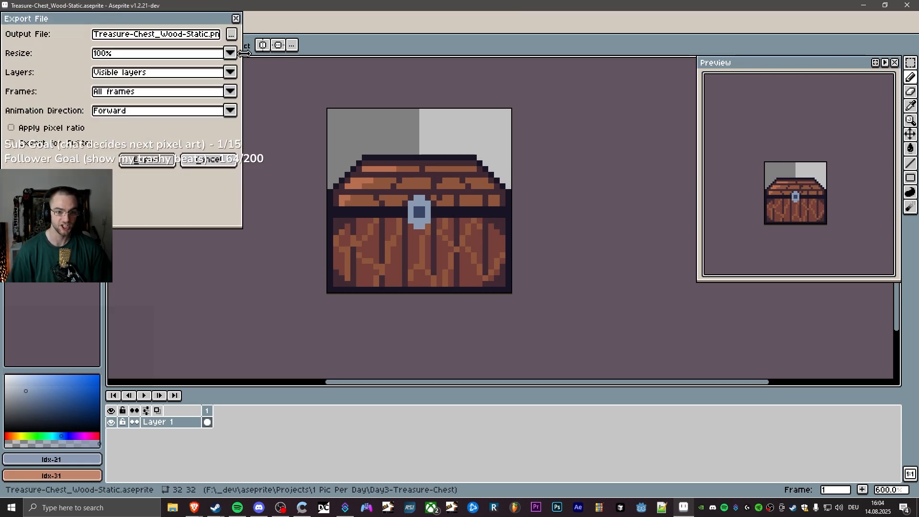
{"action": "left_click", "coordinate": [231, 34]}
{"action": "left_click", "coordinate": [777, 458]}
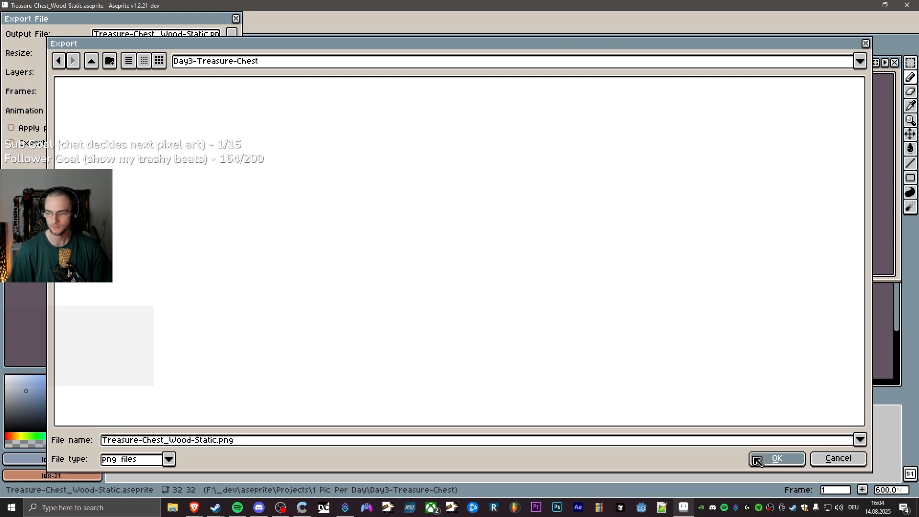
{"action": "left_click", "coordinate": [164, 165]}
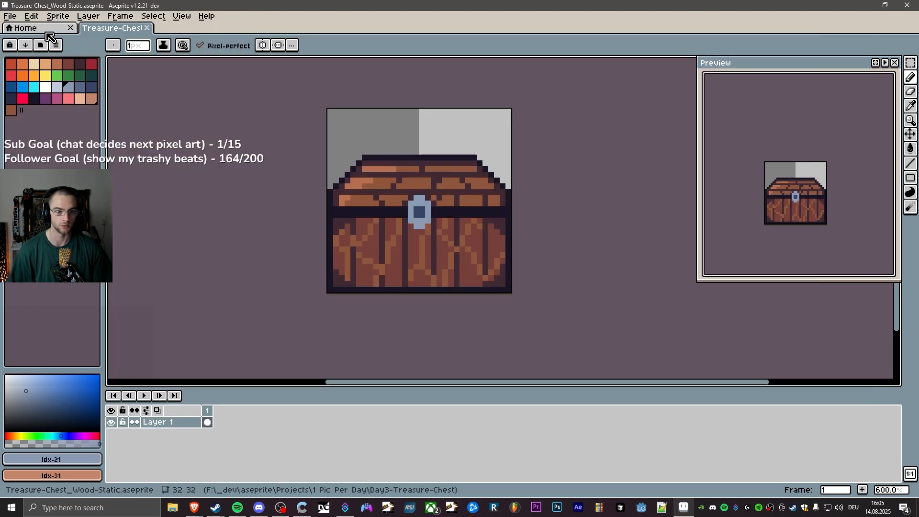
Export a second copy of the chest resized to 1000%, adding -1000 to the output file name.
{"action": "left_click", "coordinate": [9, 15]}
{"action": "left_click", "coordinate": [53, 94]}
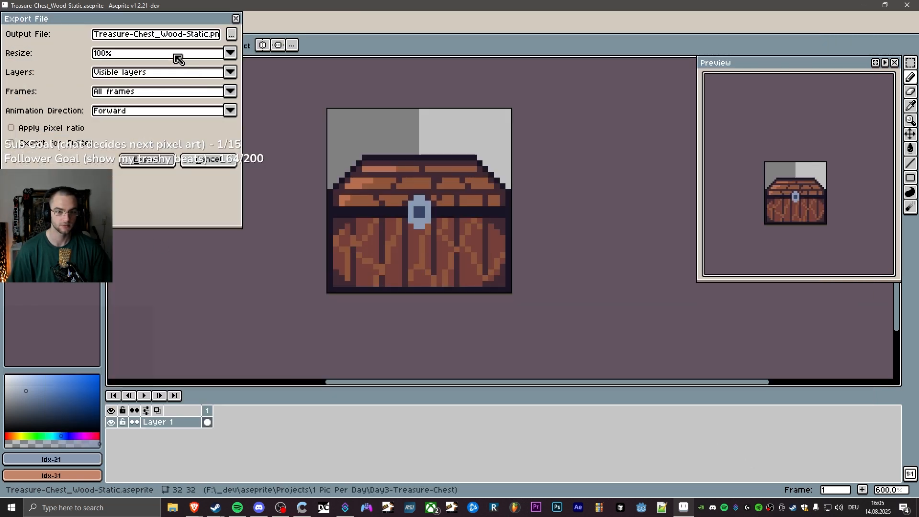
{"action": "left_click", "coordinate": [148, 54]}
{"action": "left_click", "coordinate": [116, 164]}
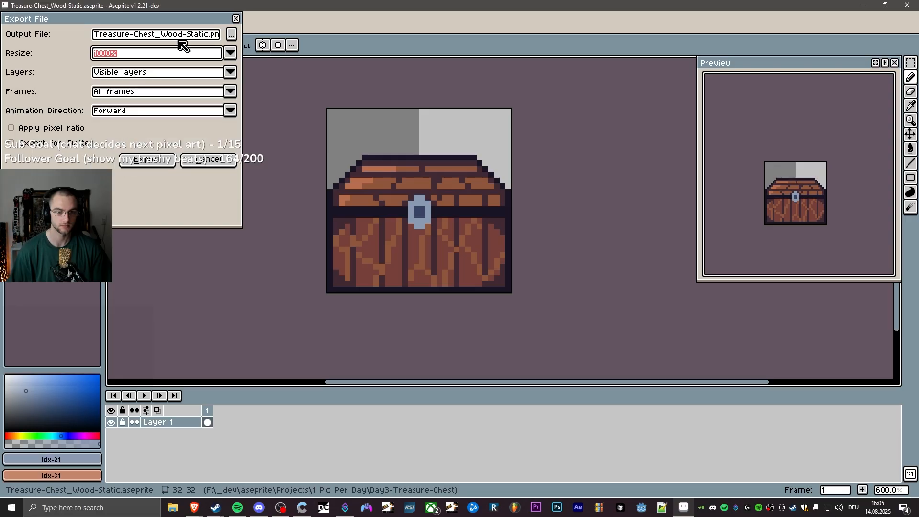
{"action": "left_click", "coordinate": [193, 35]}
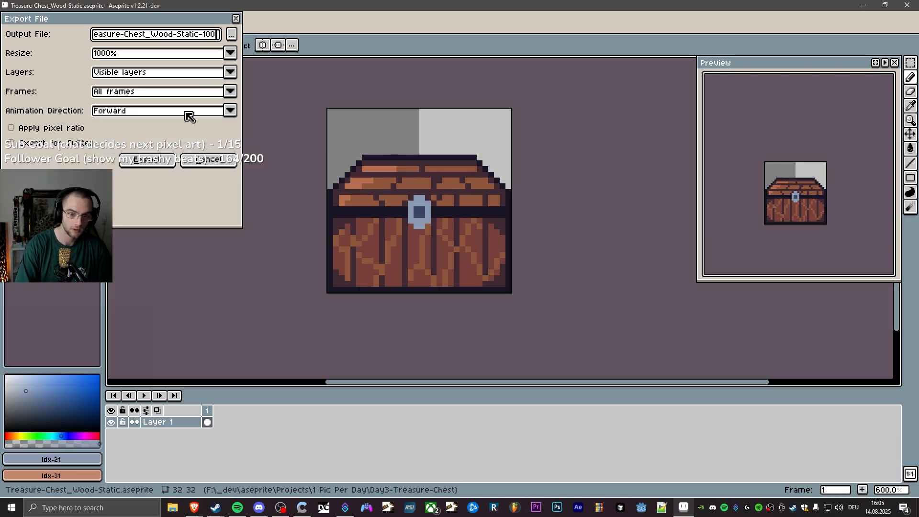
{"action": "type", "text": "0"}
{"action": "key", "text": "Return"}
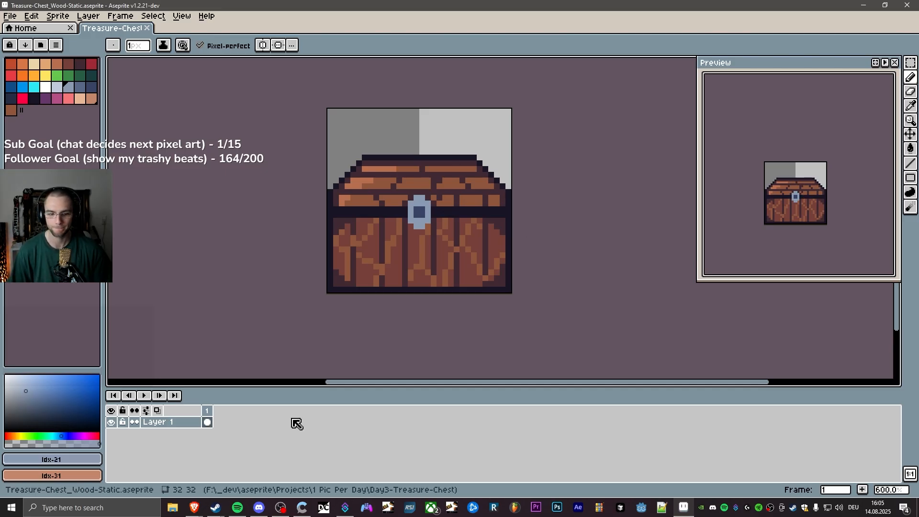
Switch to File Explorer and bring its Projects folder window over the sprite editor.
{"action": "left_click", "coordinate": [175, 507]}
{"action": "left_click_drag", "start_coordinate": [280, 179], "coordinate": [0, 146]}
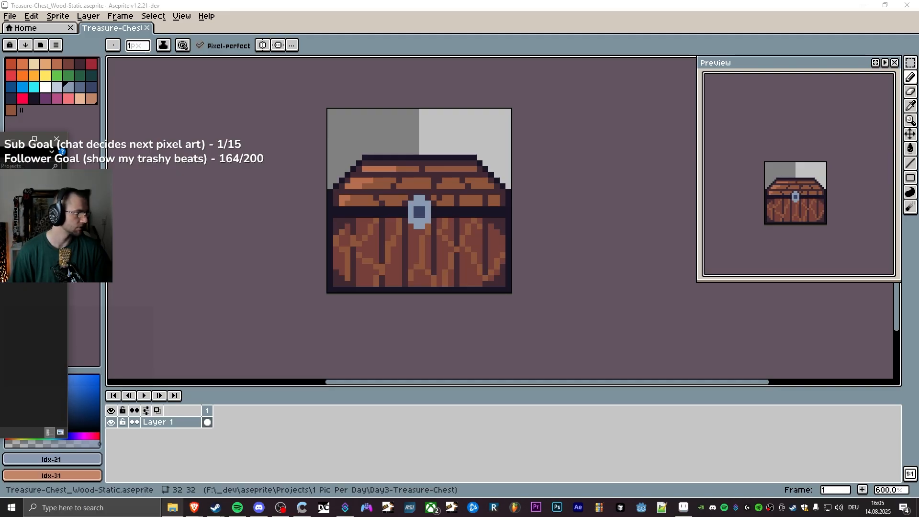
{"action": "left_click_drag", "start_coordinate": [0, 141], "coordinate": [402, 115]}
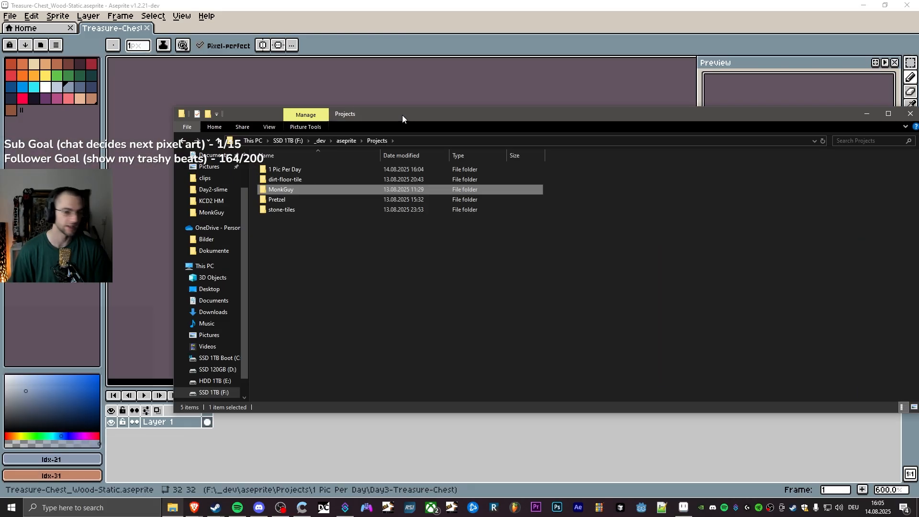
Check the exported chest files in the Day3-Treasure-Chest folder inside 1 Pic Per Day, and return to Aseprite.
{"action": "double_click", "coordinate": [311, 170]}
{"action": "double_click", "coordinate": [378, 192]}
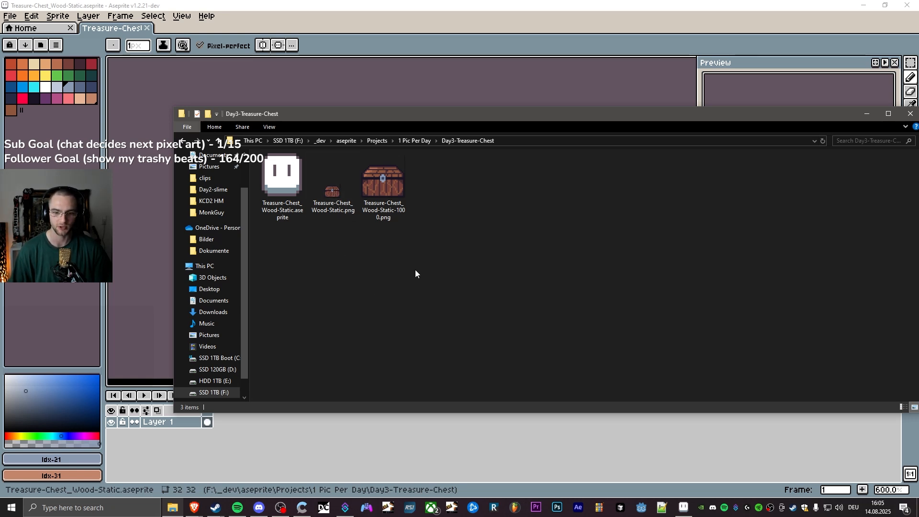
{"action": "left_click", "coordinate": [430, 9]}
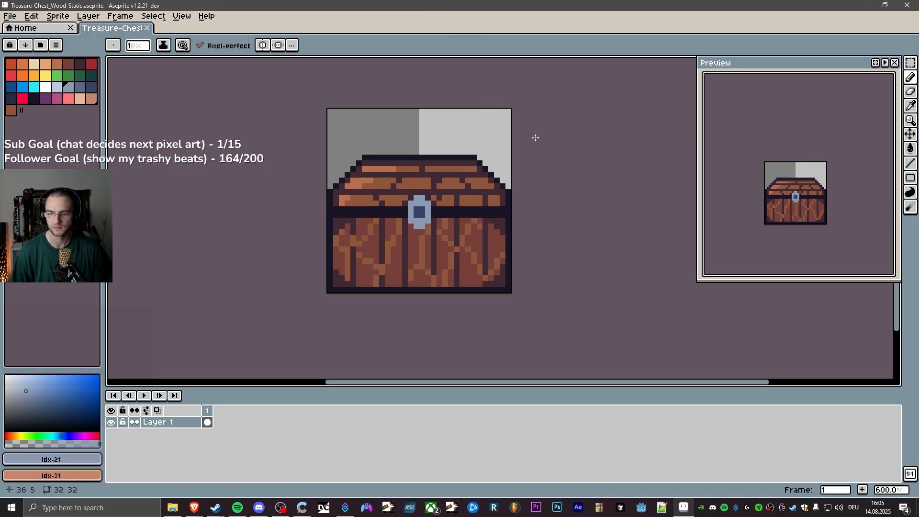
Create a new 64 × 64 px RGBA sprite with a transparent background.
{"action": "left_click", "coordinate": [10, 15]}
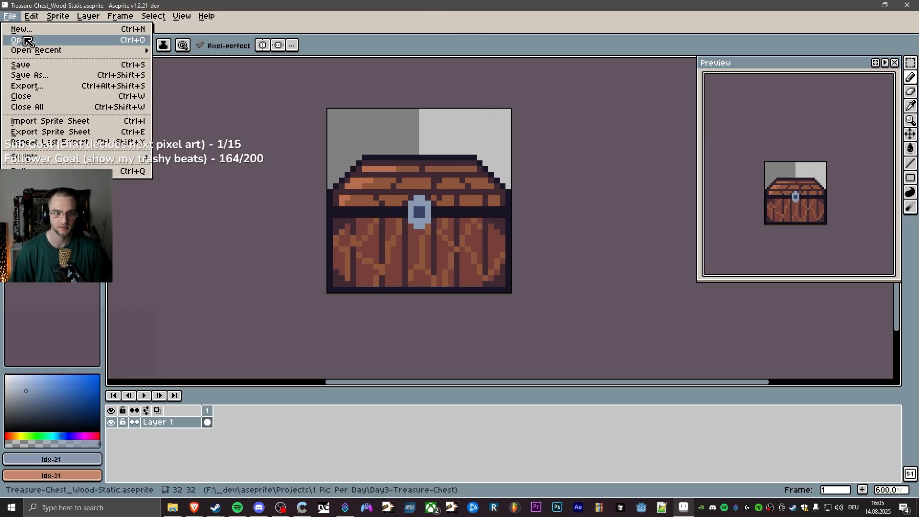
{"action": "left_click", "coordinate": [25, 30]}
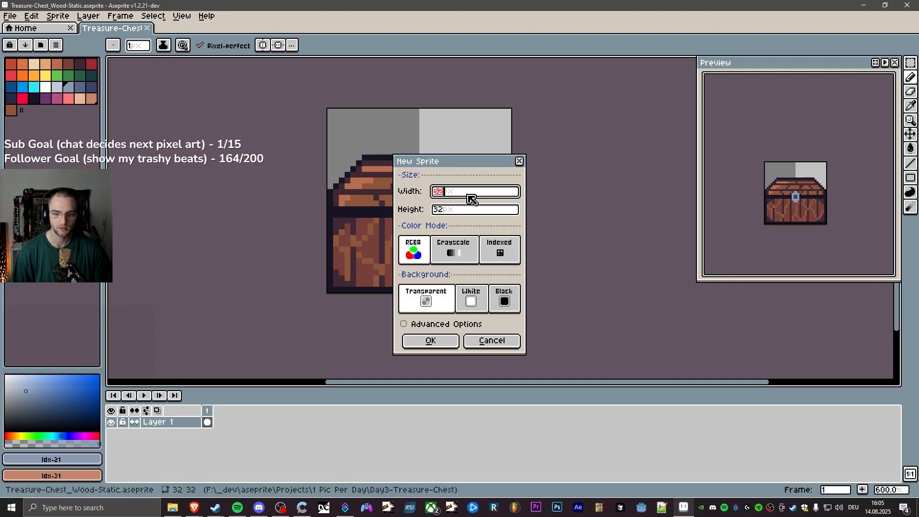
{"action": "type", "text": "64"}
{"action": "key", "text": "Tab"}
{"action": "type", "text": "64"}
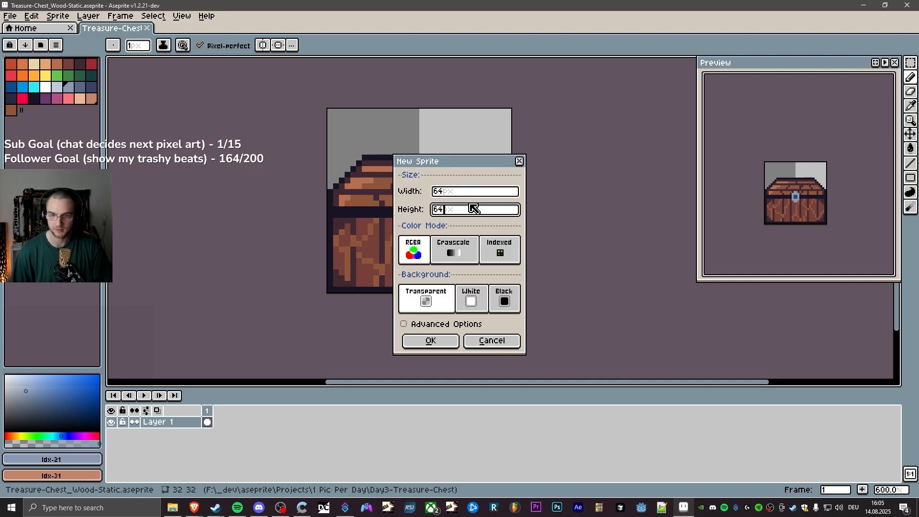
{"action": "left_click", "coordinate": [439, 341]}
{"action": "scroll", "coordinate": [523, 219], "scroll_direction": "up", "scroll_amount": 6}
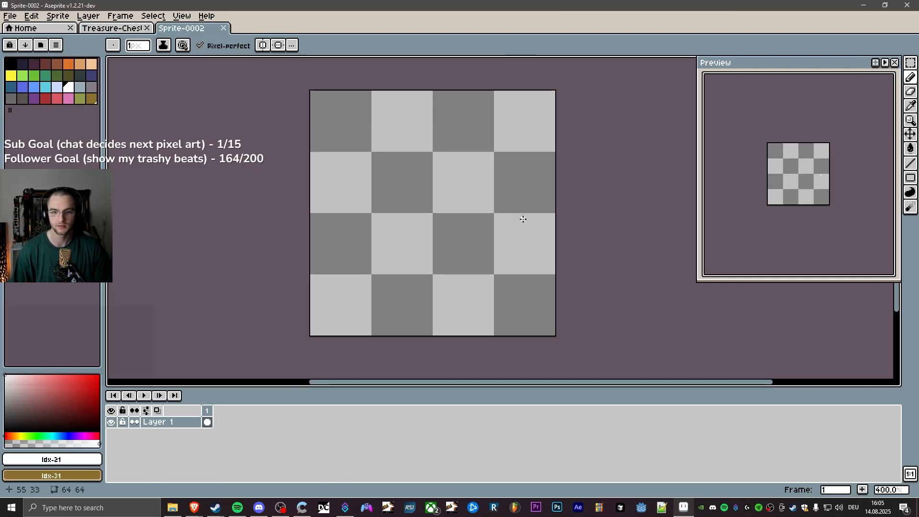
Copy the whole chest from the Treasure-Chest sprite, paste it centred on the new sprite's canvas and clear the selection.
{"action": "left_click", "coordinate": [108, 28]}
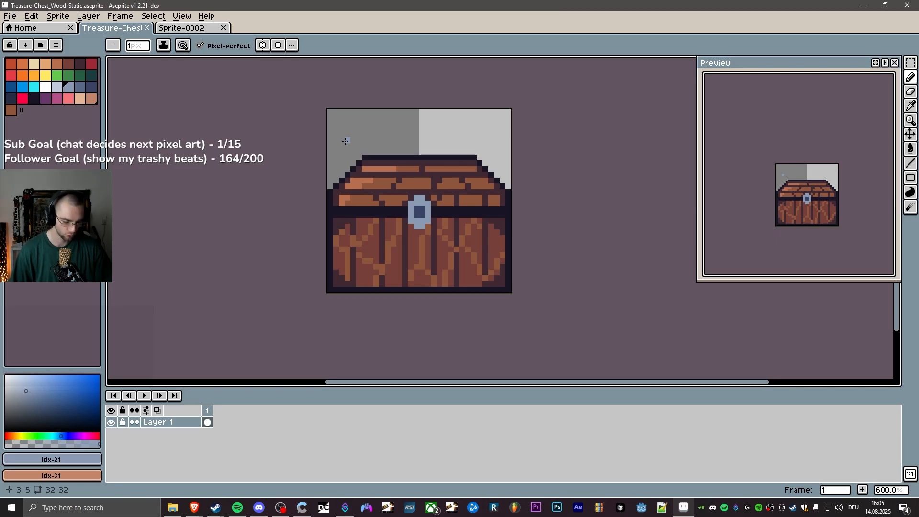
{"action": "key", "text": "m"}
{"action": "key", "text": "ctrl+a"}
{"action": "key", "text": "ctrl+c"}
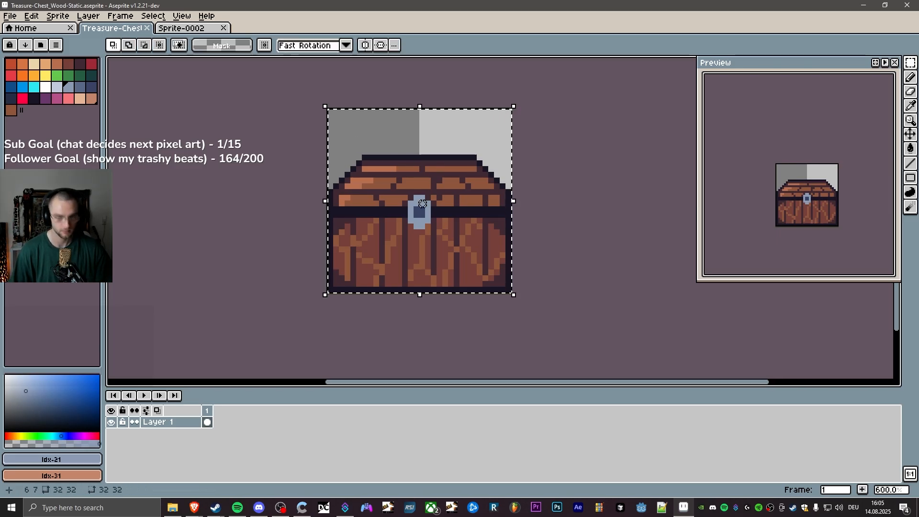
{"action": "key", "text": "ctrl+Tab"}
{"action": "key", "text": "ctrl+v"}
{"action": "left_click_drag", "start_coordinate": [389, 145], "coordinate": [468, 196]}
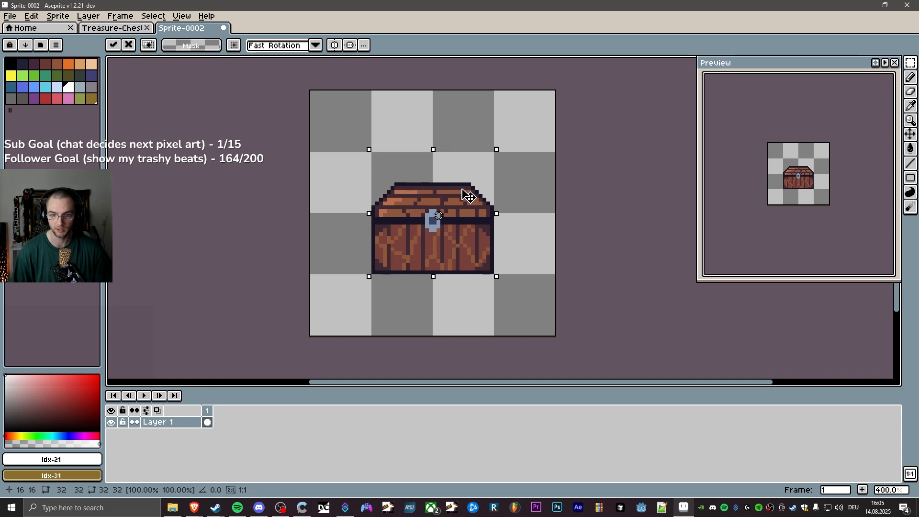
{"action": "key", "text": "Return"}
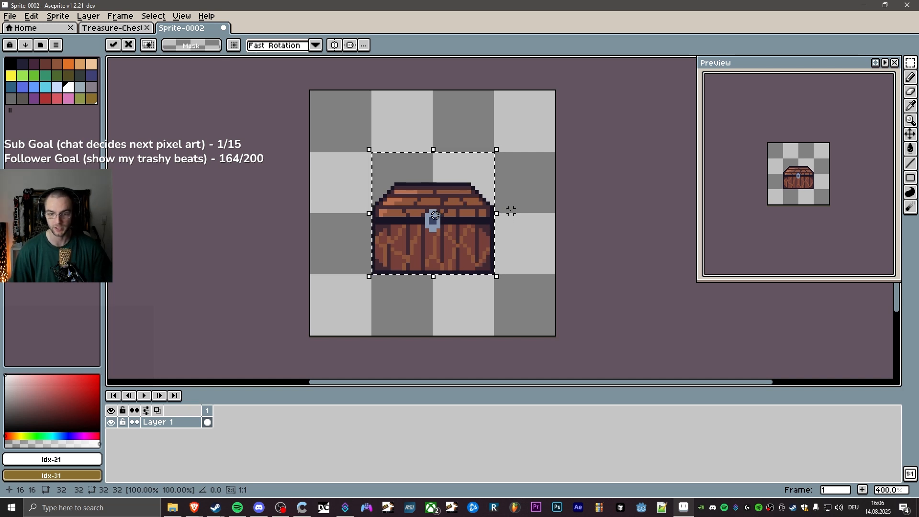
{"action": "scroll", "coordinate": [509, 205], "scroll_direction": "up", "scroll_amount": 1}
{"action": "key", "text": "ctrl+d"}
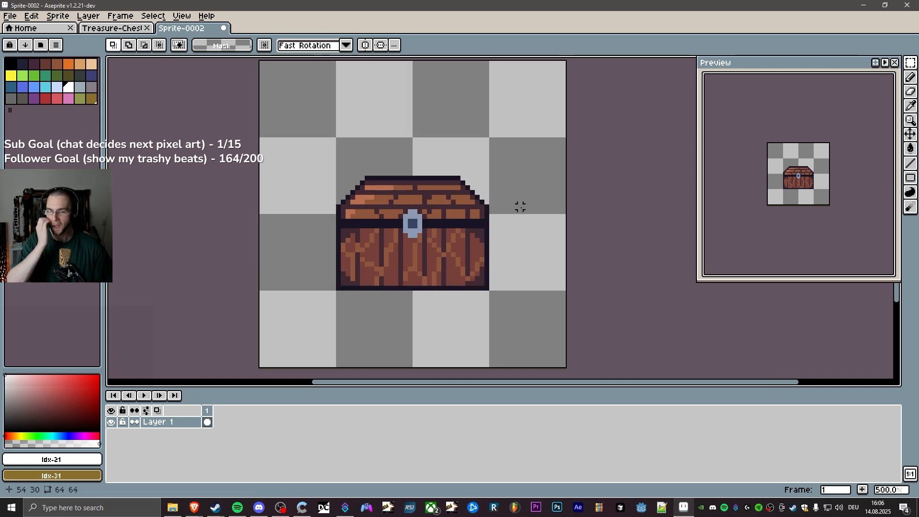
{"action": "scroll", "coordinate": [521, 207], "scroll_direction": "up", "scroll_amount": 1}
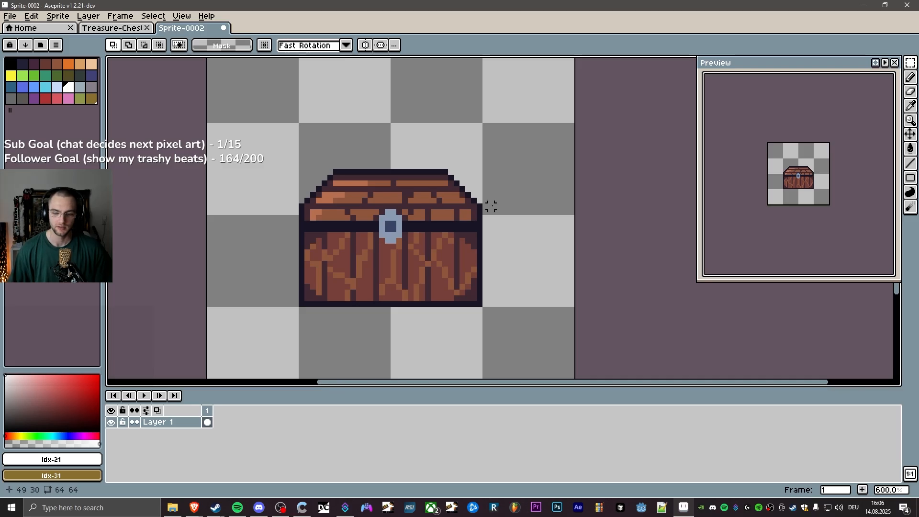
{"action": "scroll", "coordinate": [489, 206], "scroll_direction": "up", "scroll_amount": 1}
{"action": "scroll", "coordinate": [490, 205], "scroll_direction": "down", "scroll_amount": 2}
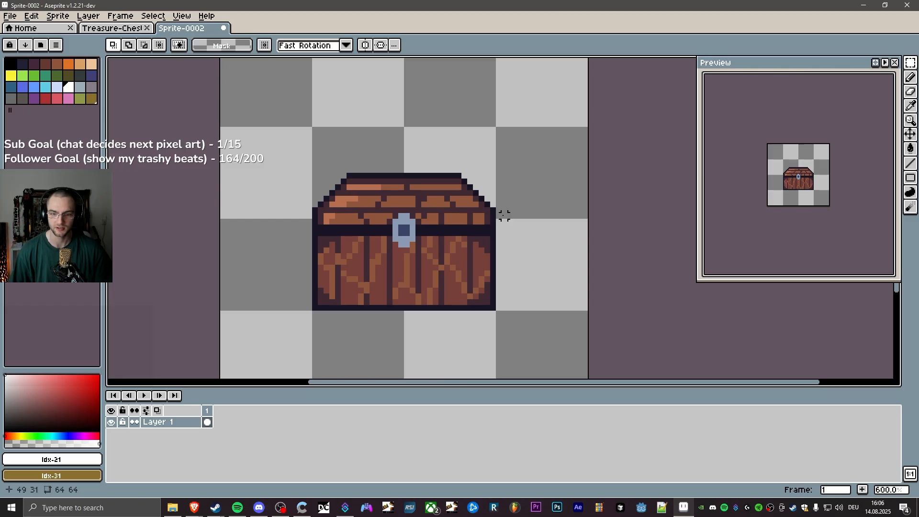
Switch to the browser to study the open wooden chest in the reference image, and return to Aseprite.
{"action": "left_click", "coordinate": [176, 508]}
{"action": "key", "text": "alt+Tab"}
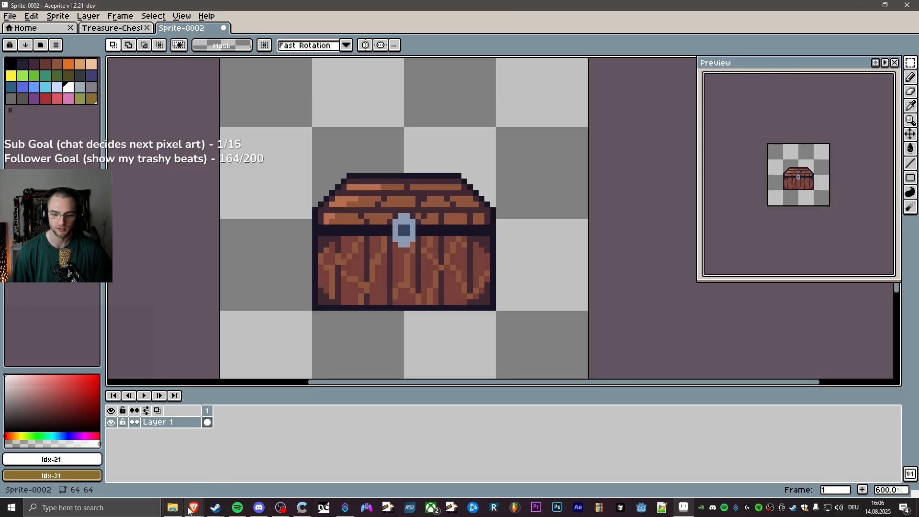
{"action": "mouse_move", "coordinate": [192, 508]}
{"action": "left_click", "coordinate": [234, 467]}
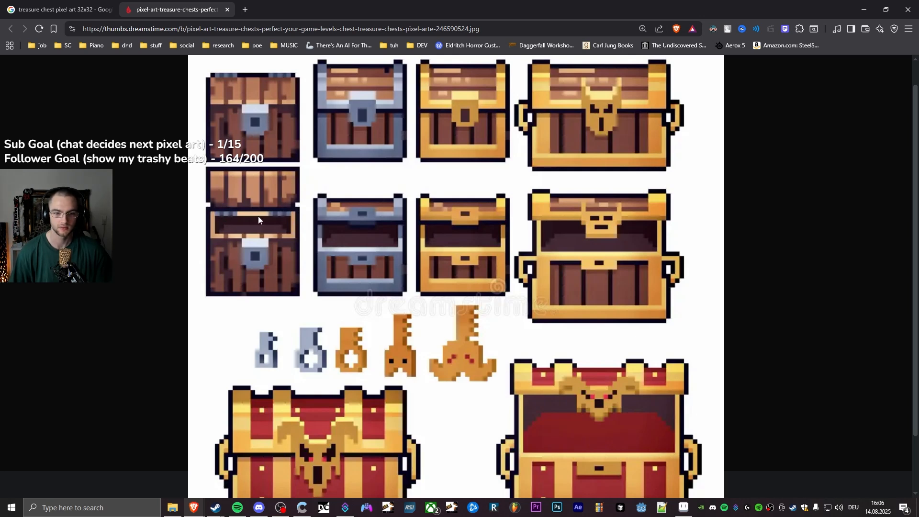
{"action": "left_click", "coordinate": [685, 509]}
Select the chest's lid including the upper half of the lock, move it straight up 5 px and deselect it.
{"action": "scroll", "coordinate": [436, 204], "scroll_direction": "up", "scroll_amount": 1}
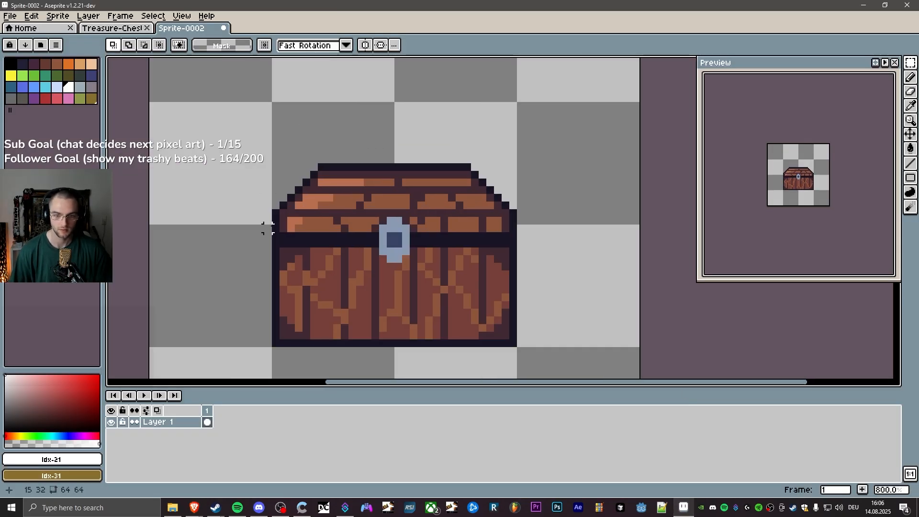
{"action": "left_click_drag", "start_coordinate": [266, 234], "coordinate": [503, 206]}
{"action": "left_click", "coordinate": [528, 244]}
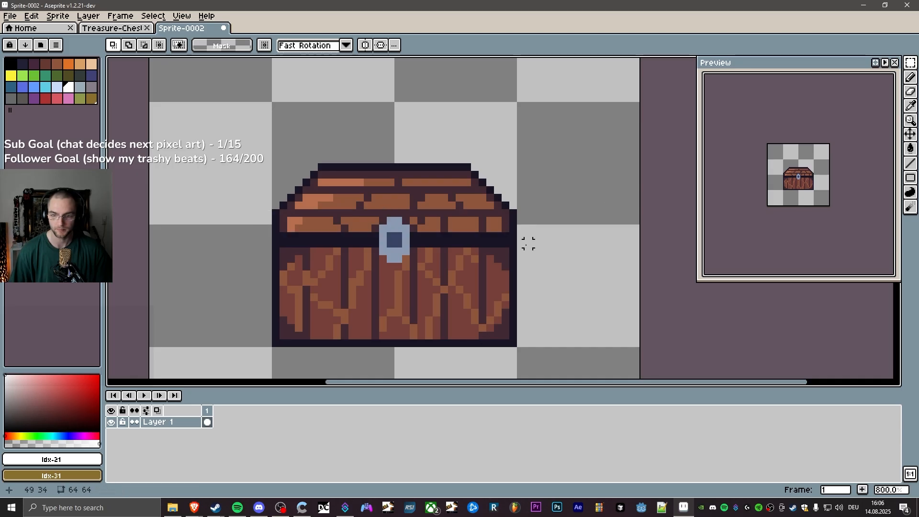
{"action": "left_click_drag", "start_coordinate": [522, 237], "coordinate": [269, 154]}
{"action": "left_click_drag", "start_coordinate": [392, 193], "coordinate": [404, 160]}
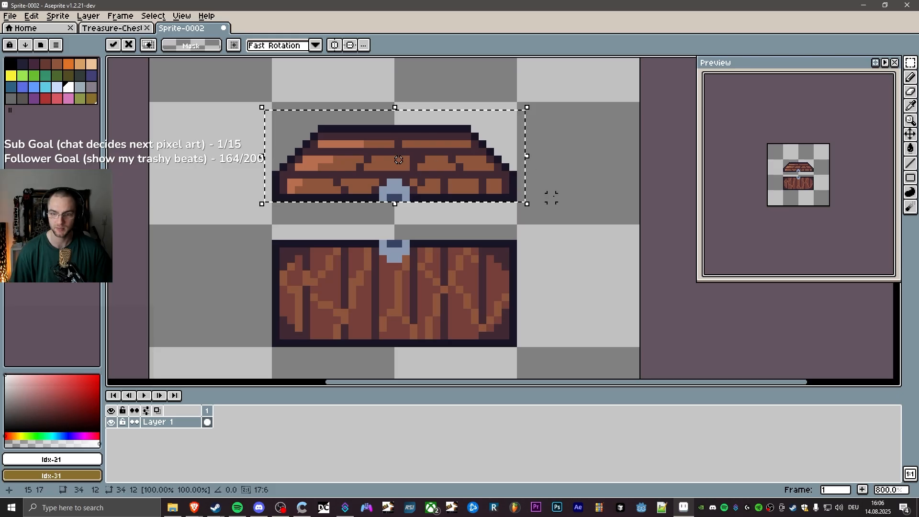
{"action": "key", "text": "Return"}
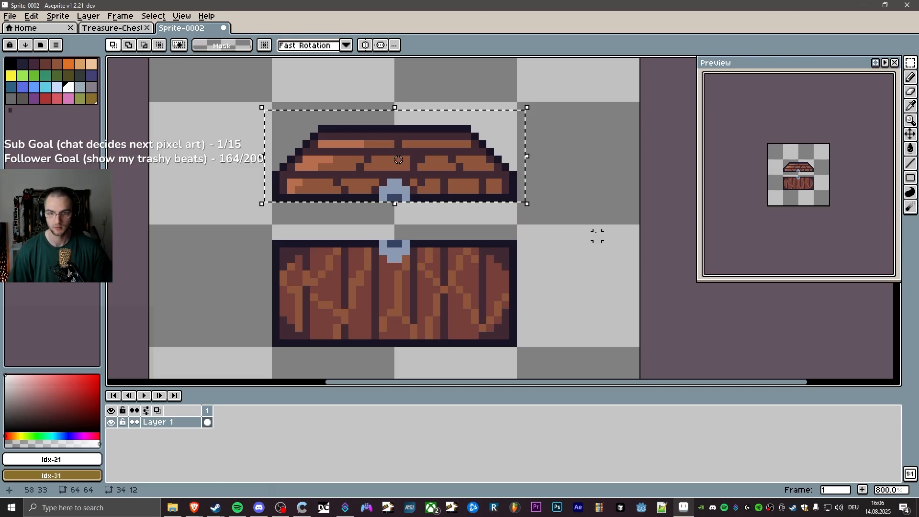
{"action": "key", "text": "ctrl+d"}
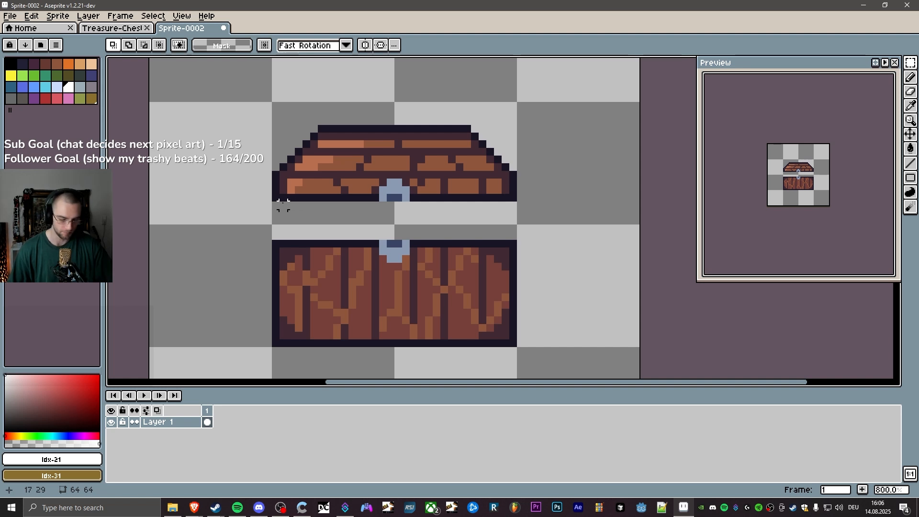
Join the raised lid to the base with a vertical 1 px line at each outer edge in the outline colour #181425.
{"action": "key", "text": "i"}
{"action": "left_click", "coordinate": [278, 187]}
{"action": "key", "text": "b"}
{"action": "left_click_drag", "start_coordinate": [276, 205], "coordinate": [276, 236]}
{"action": "left_click_drag", "start_coordinate": [513, 205], "coordinate": [513, 236]}
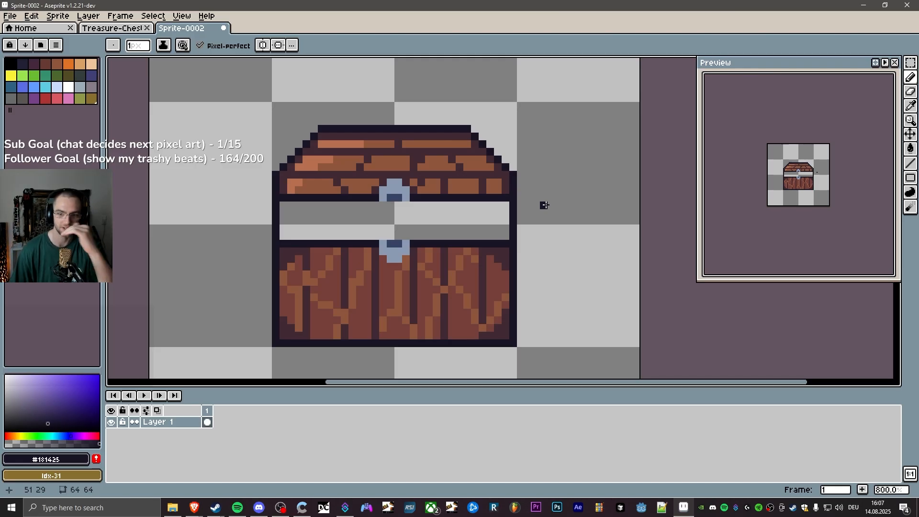
Compare the gap with the open chests' interiors on the browser's reference sheet, and return to the sprite.
{"action": "left_click", "coordinate": [172, 507]}
{"action": "left_click", "coordinate": [173, 507]}
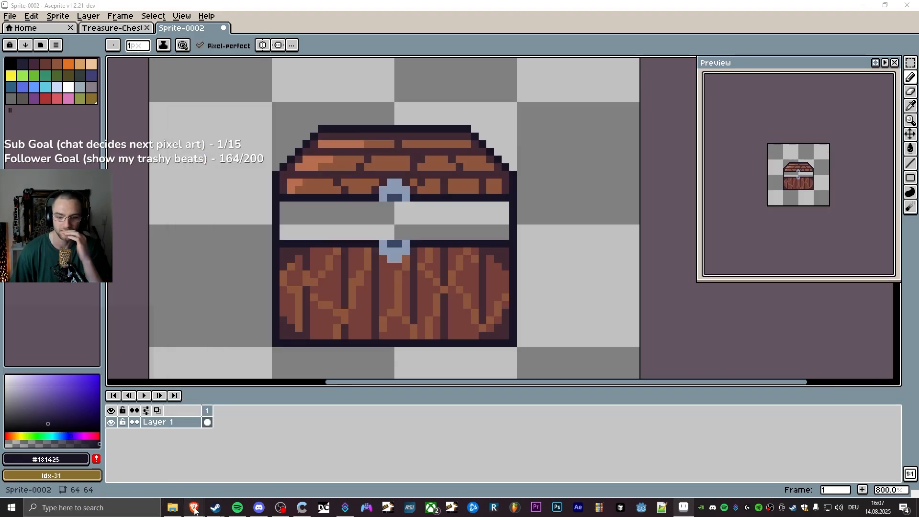
{"action": "mouse_move", "coordinate": [194, 508]}
{"action": "left_click", "coordinate": [225, 467]}
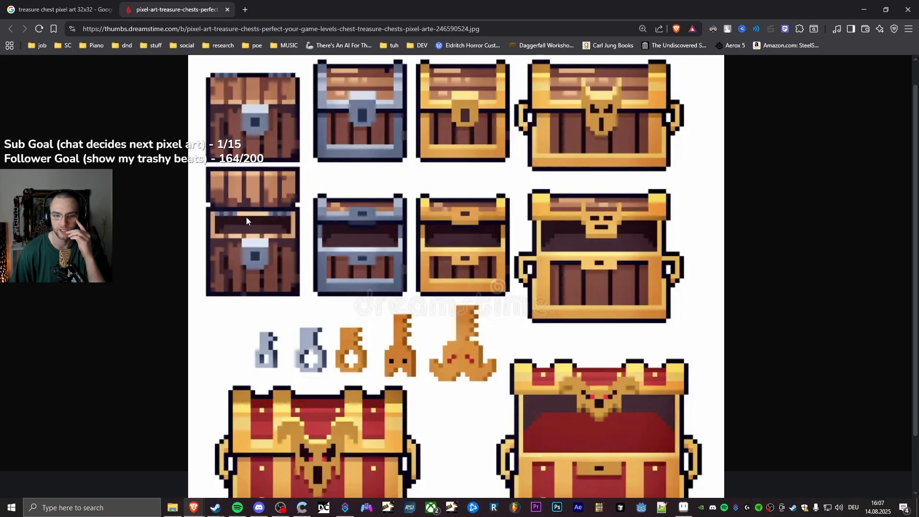
{"action": "left_click", "coordinate": [683, 508]}
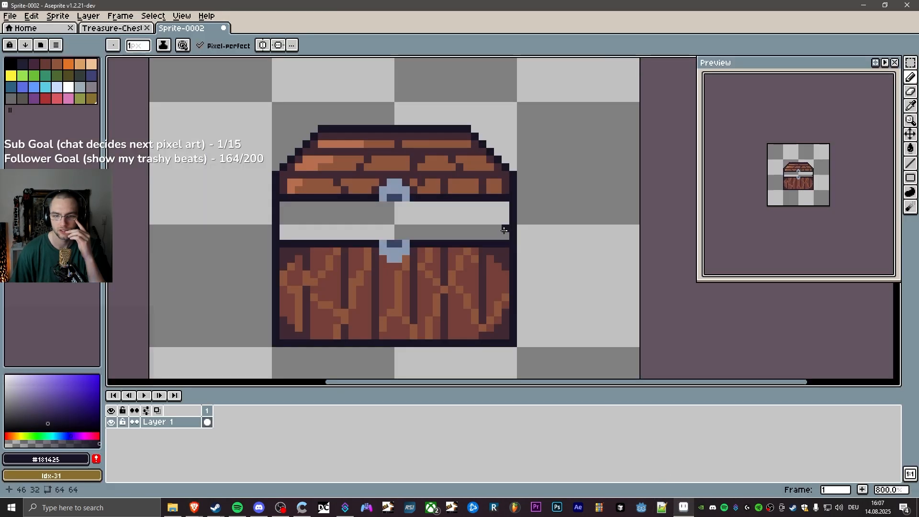
Load the EDG32 palette and draw a 1 px rectangle outline along the inner edges of the gap in the orange-brown colour Idx-4.
{"action": "left_click", "coordinate": [40, 45]}
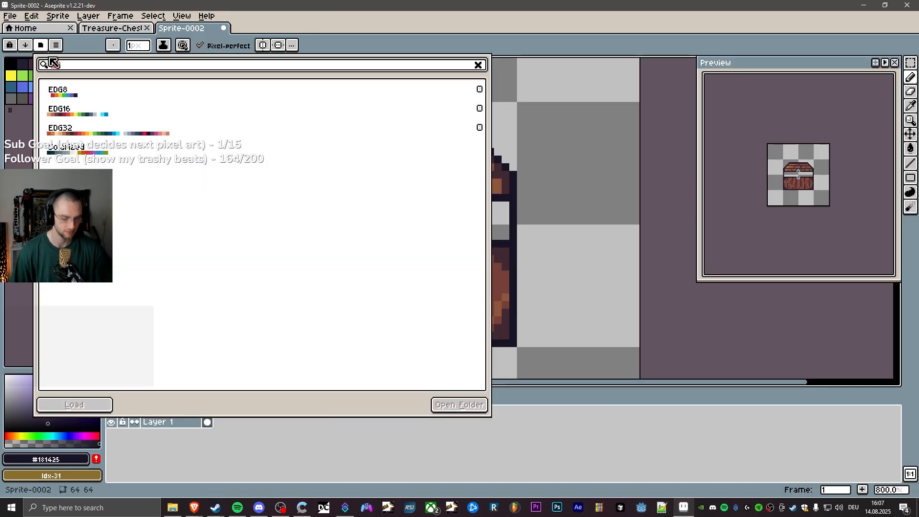
{"action": "double_click", "coordinate": [88, 133]}
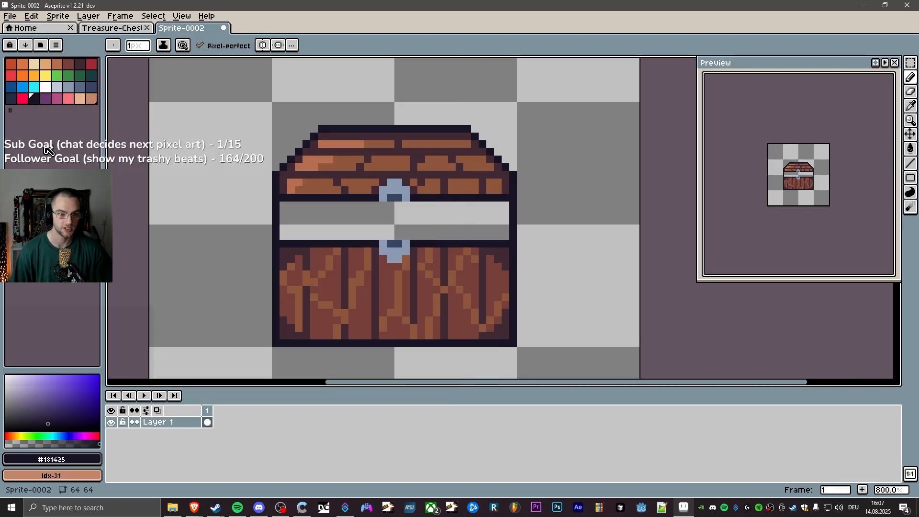
{"action": "left_click", "coordinate": [69, 63]}
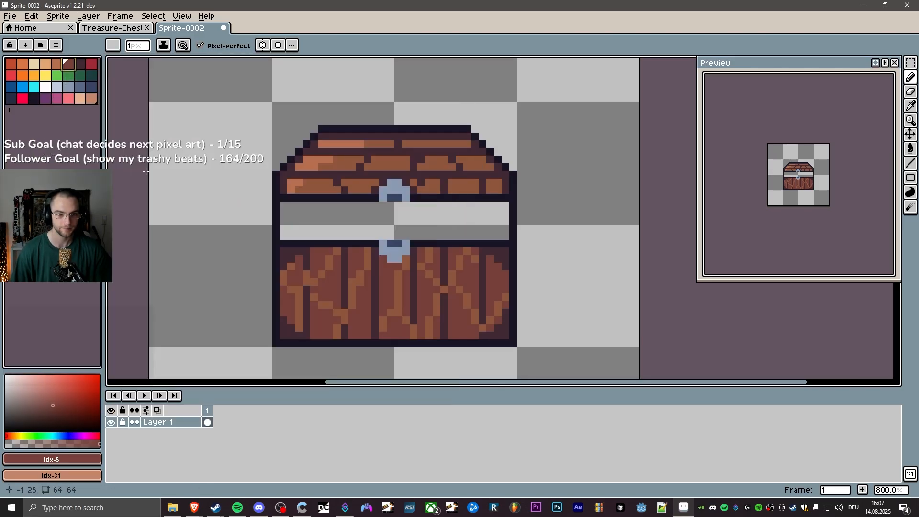
{"action": "key", "text": "bracketleft"}
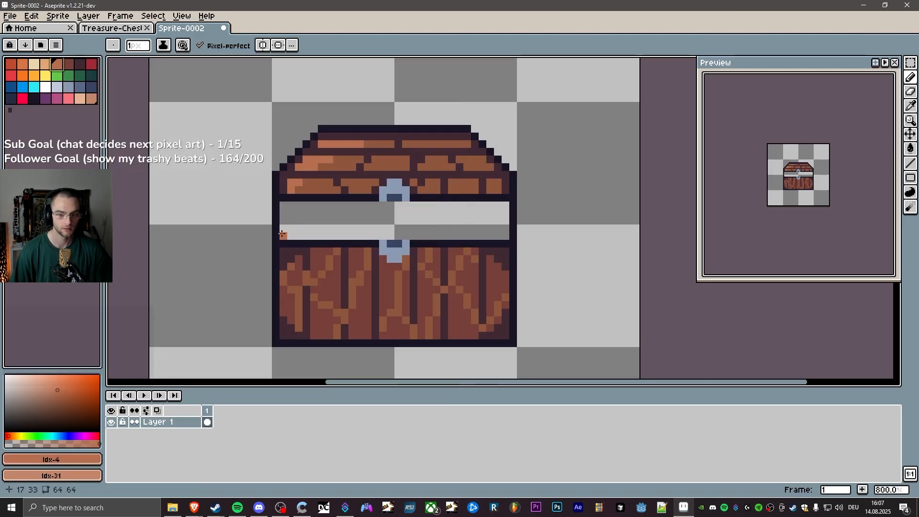
{"action": "left_click", "coordinate": [910, 177]}
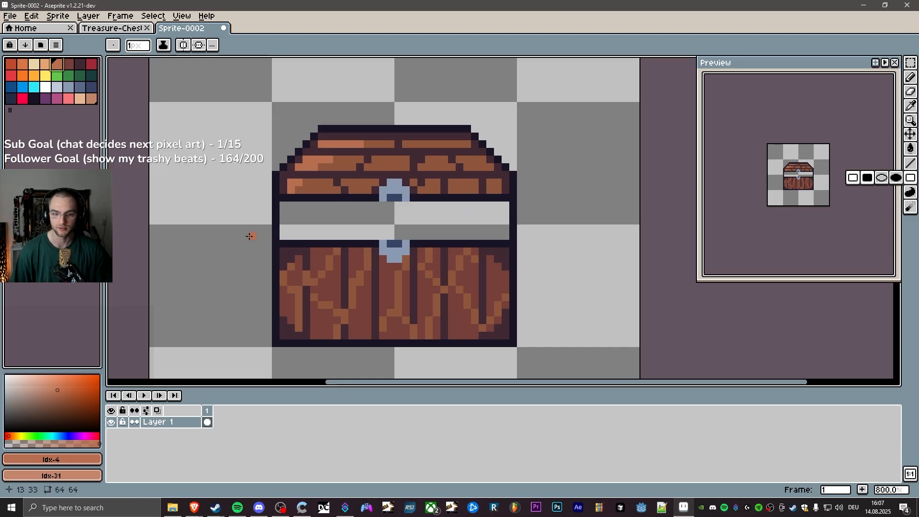
{"action": "left_click", "coordinate": [288, 236]}
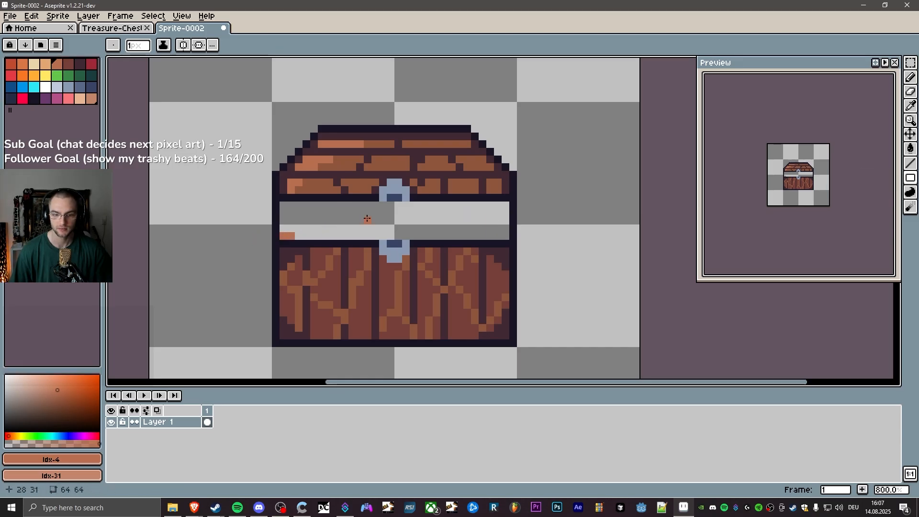
{"action": "left_click_drag", "start_coordinate": [284, 235], "coordinate": [506, 204]}
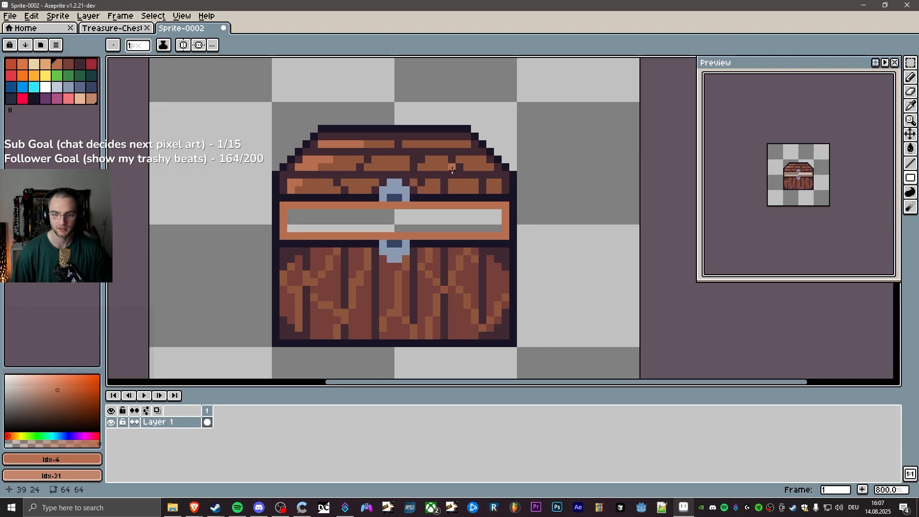
Select the lid down to its lower dark outline and move it up another 2 px above the orange-brown frame.
{"action": "key", "text": "m"}
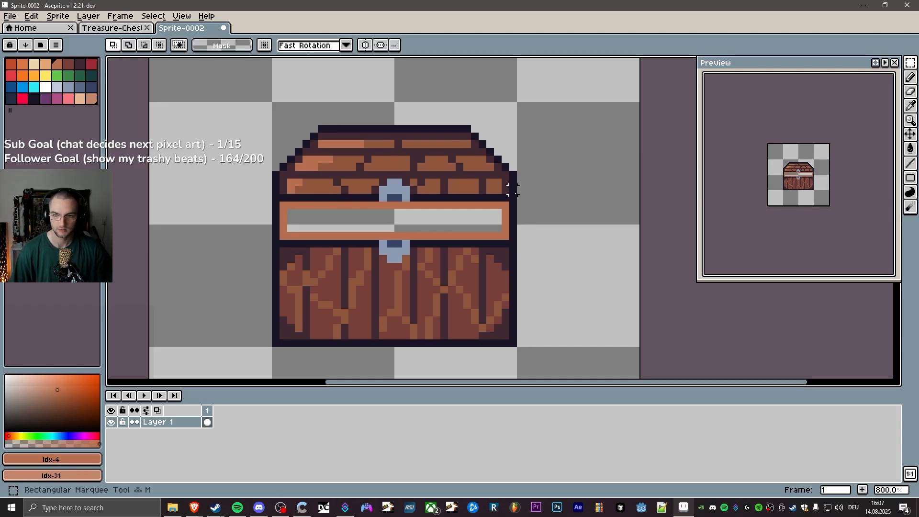
{"action": "left_click_drag", "start_coordinate": [517, 201], "coordinate": [262, 115]}
{"action": "left_click", "coordinate": [385, 149]}
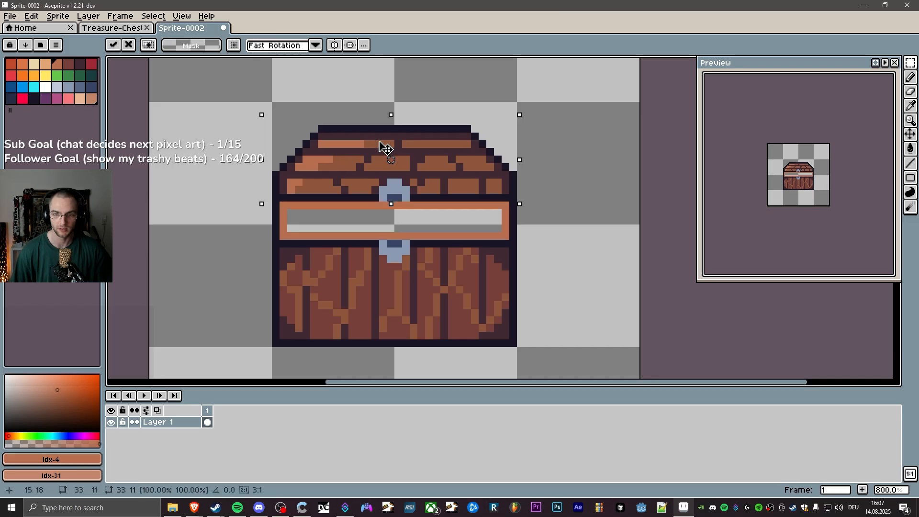
{"action": "left_click_drag", "start_coordinate": [379, 141], "coordinate": [383, 130]}
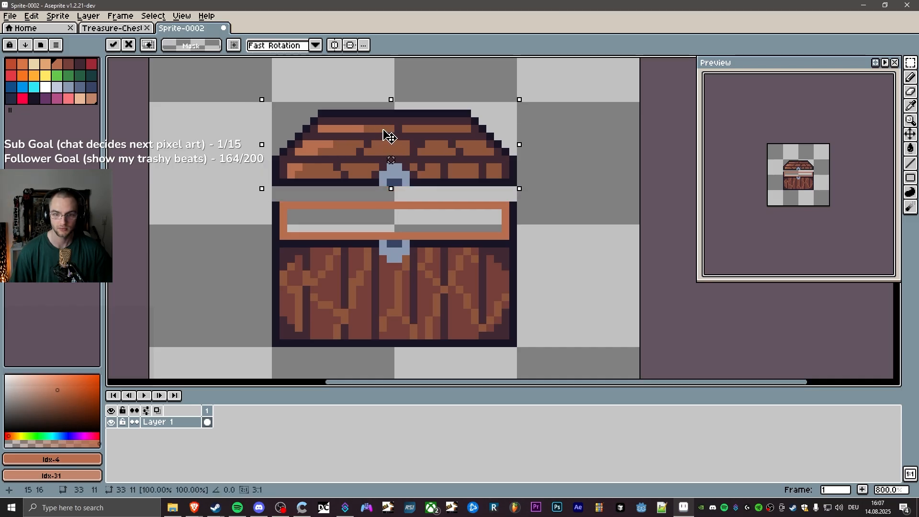
{"action": "key", "text": "b"}
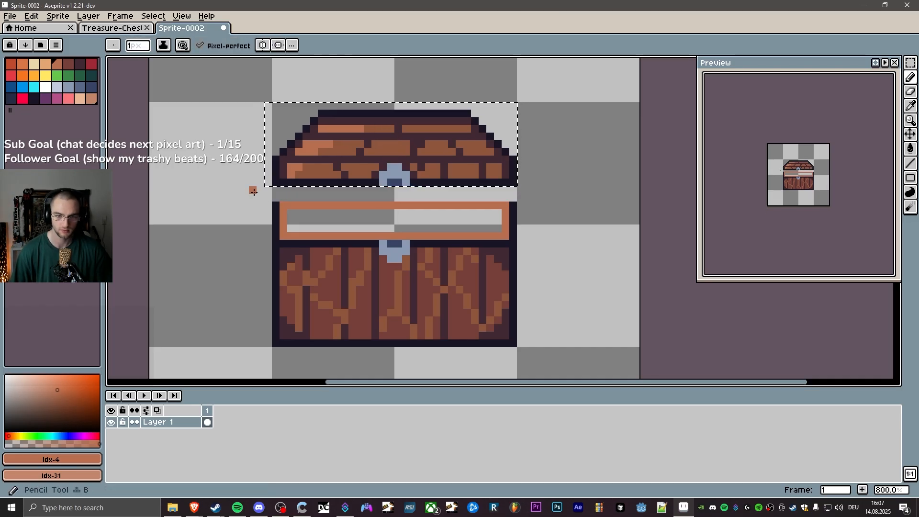
Deselect the lid and erase the top edge of the orange rim around the opening with a 1 px eraser.
{"action": "key", "text": "ctrl+d"}
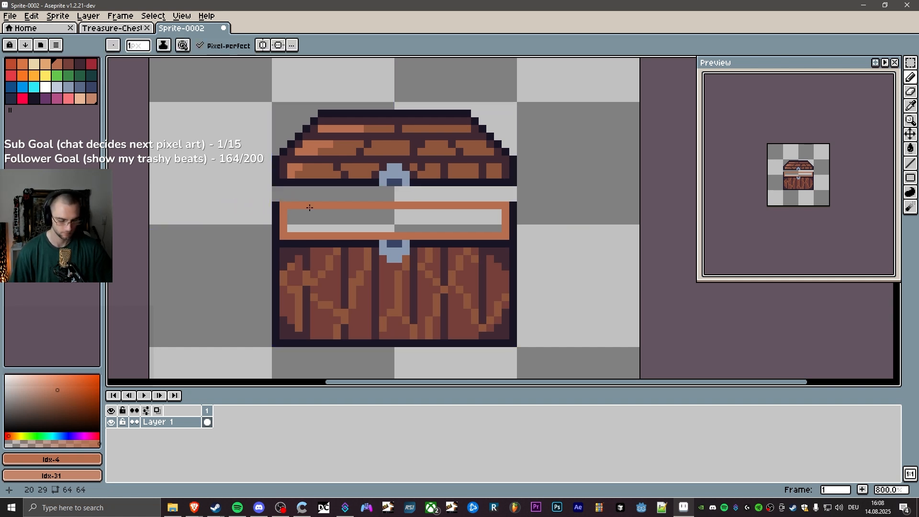
{"action": "key", "text": "e"}
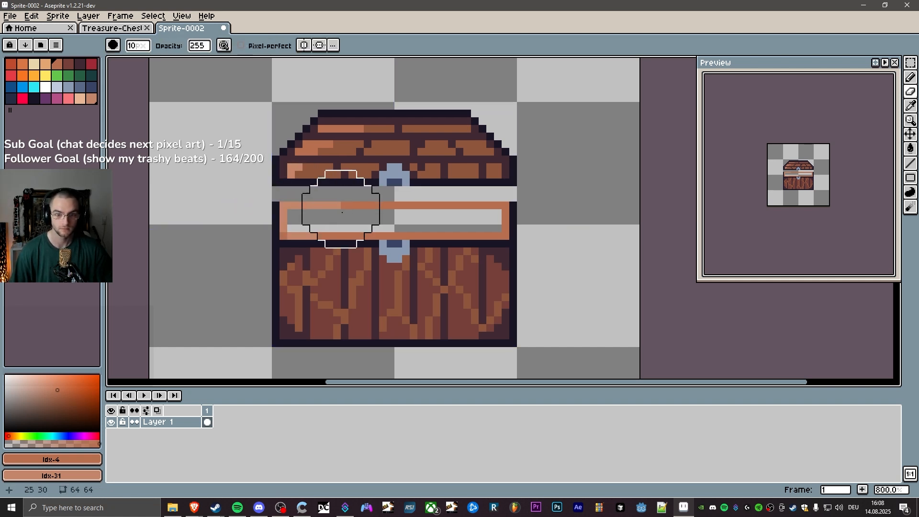
{"action": "left_click", "coordinate": [139, 46]}
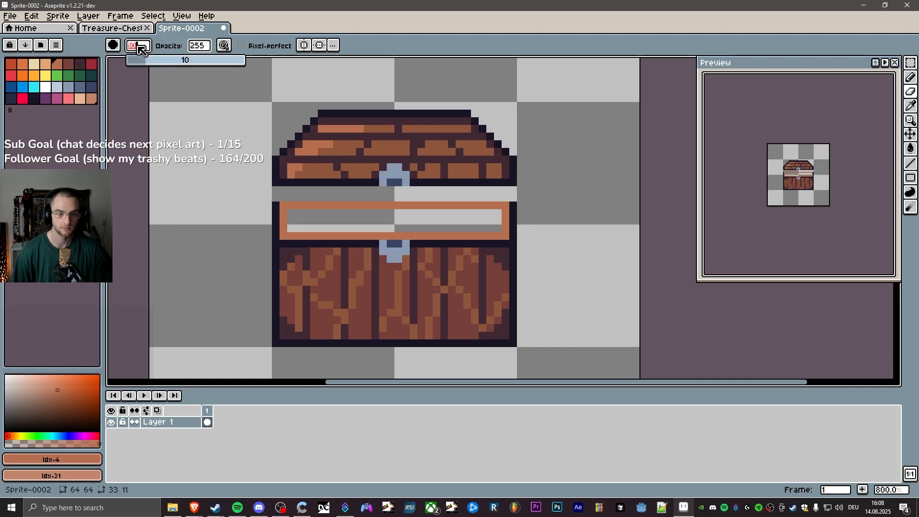
{"action": "type", "text": "1"}
{"action": "key", "text": "Return"}
{"action": "mouse_move", "coordinate": [291, 206]}
{"action": "left_mouse_down"}
{"action": "mouse_move", "coordinate": [406, 213]}
{"action": "mouse_move", "coordinate": [498, 205]}
{"action": "left_mouse_up"}
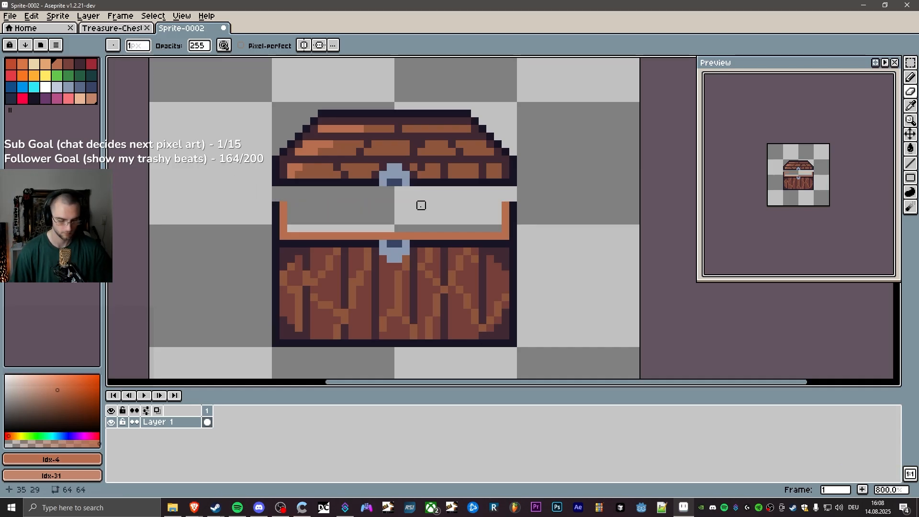
Redraw the orange rim's top edge directly beneath the lid and extend the dark #181425 side outline up to the lid.
{"action": "key", "text": "b"}
{"action": "mouse_move", "coordinate": [284, 197]}
{"action": "left_mouse_down"}
{"action": "mouse_move", "coordinate": [460, 190]}
{"action": "mouse_move", "coordinate": [506, 191]}
{"action": "mouse_move", "coordinate": [503, 198]}
{"action": "left_mouse_up"}
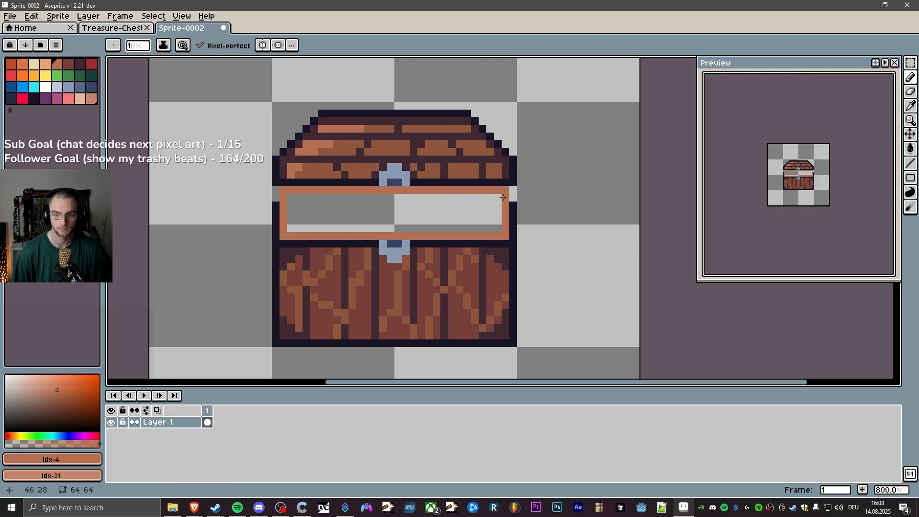
{"action": "left_click", "coordinate": [515, 176], "text": "alt"}
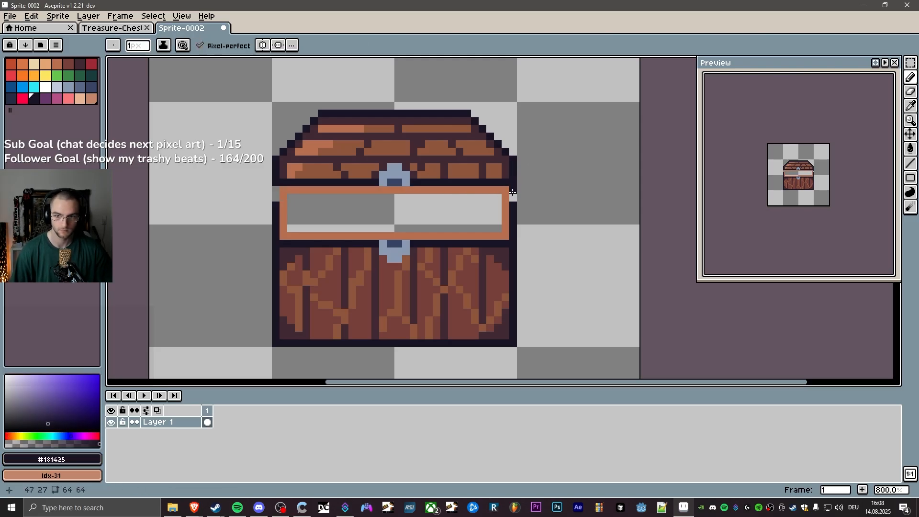
{"action": "left_click_drag", "start_coordinate": [513, 190], "coordinate": [513, 201]}
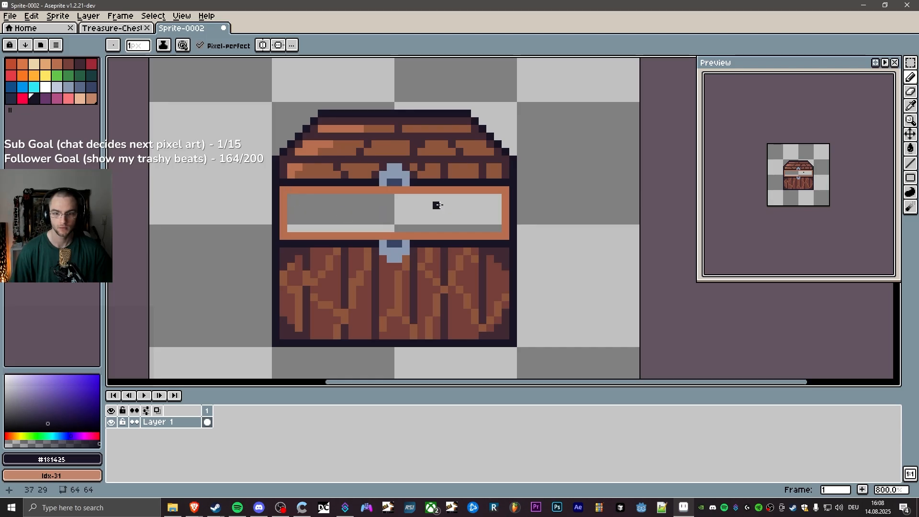
Fill the transparent chest opening inside the orange rim with the dark maroon palette color Idx-6.
{"action": "left_click", "coordinate": [79, 64]}
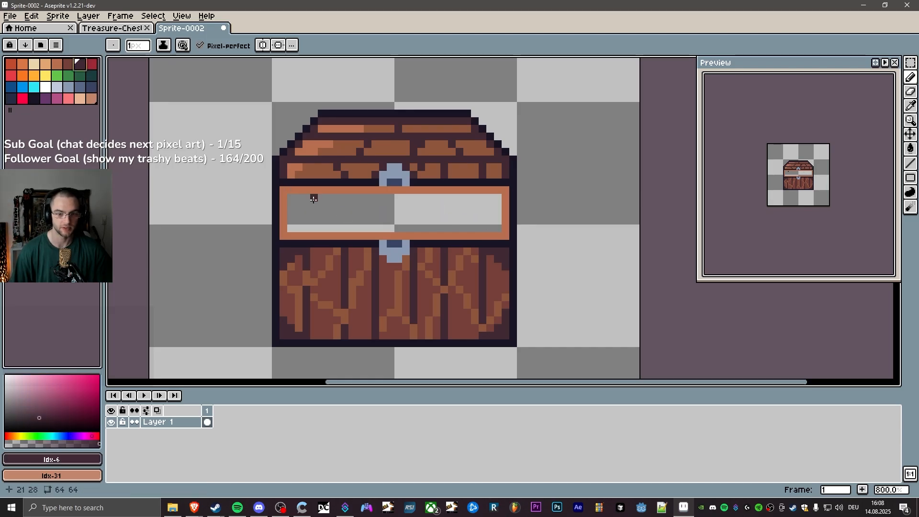
{"action": "key", "text": "g"}
{"action": "left_click", "coordinate": [301, 203]}
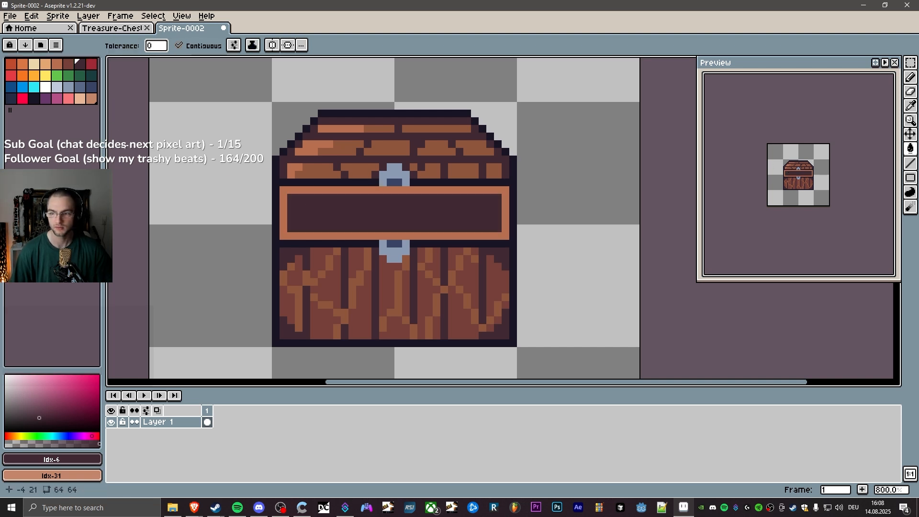
Select the upper part of the lid and move it down two pixels to make the lid flatter.
{"action": "scroll", "coordinate": [328, 179], "scroll_direction": "up", "scroll_amount": 1}
{"action": "scroll", "coordinate": [329, 179], "scroll_direction": "down", "scroll_amount": 1}
{"action": "left_click_drag", "start_coordinate": [402, 147], "coordinate": [378, 163]}
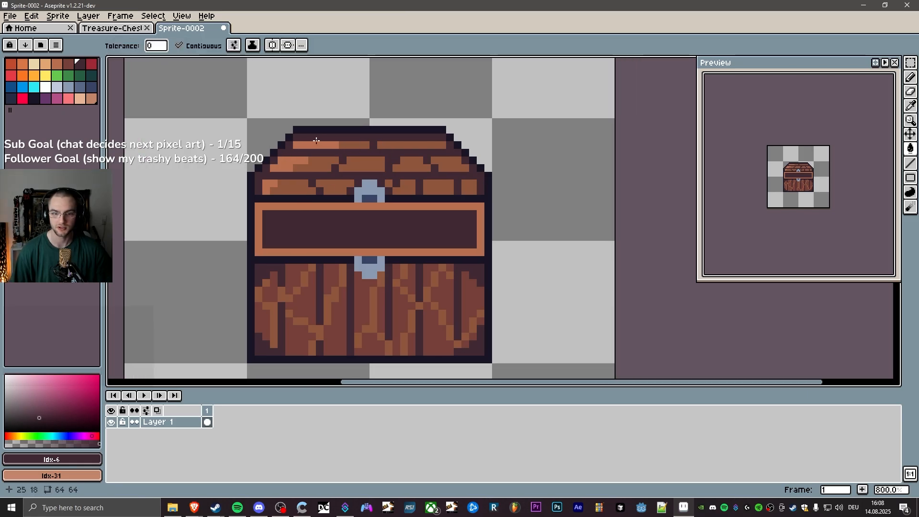
{"action": "key", "text": "m"}
{"action": "mouse_move", "coordinate": [265, 105]}
{"action": "left_mouse_down"}
{"action": "mouse_move", "coordinate": [523, 146]}
{"action": "mouse_move", "coordinate": [481, 143]}
{"action": "mouse_move", "coordinate": [488, 160]}
{"action": "mouse_move", "coordinate": [486, 151]}
{"action": "left_mouse_up"}
{"action": "mouse_move", "coordinate": [405, 141]}
{"action": "left_mouse_down"}
{"action": "mouse_move", "coordinate": [410, 156]}
{"action": "mouse_move", "coordinate": [403, 151]}
{"action": "left_mouse_up"}
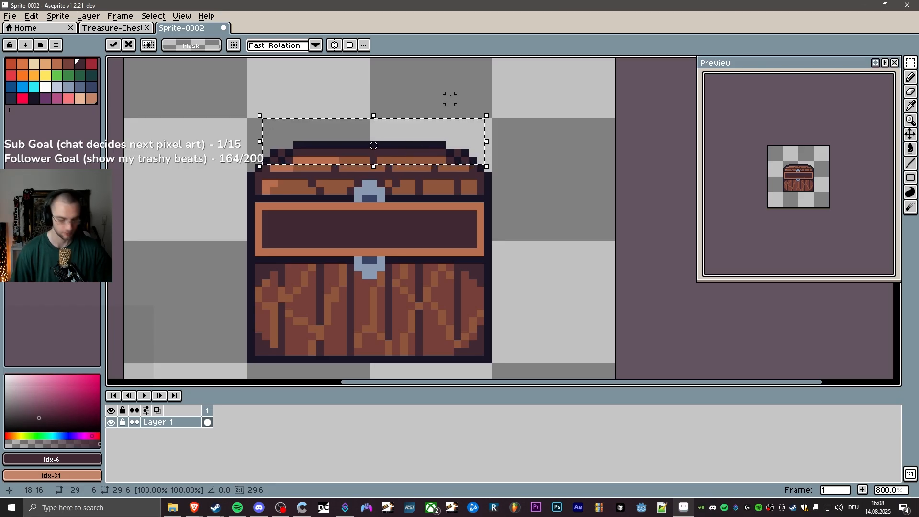
{"action": "left_click", "coordinate": [396, 107]}
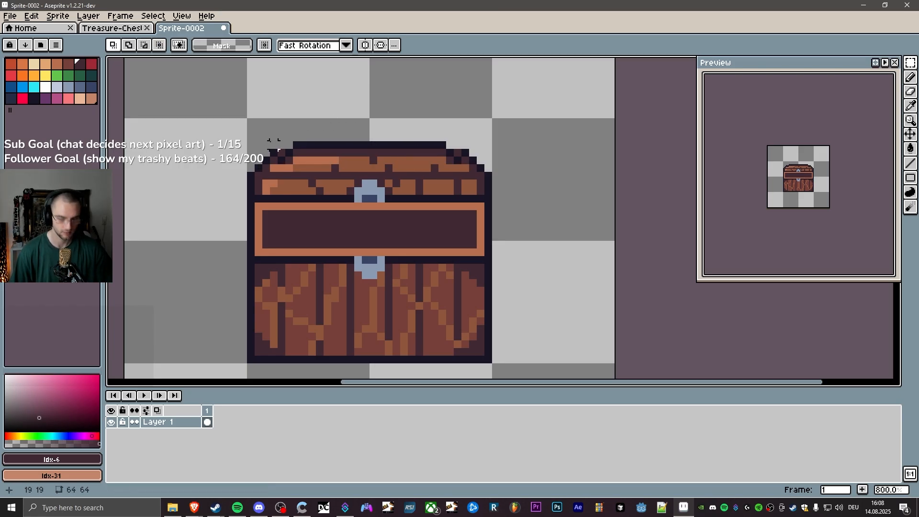
Erase the leftover pixels at the lid's sloped corners and redraw the stepped outline in dark #181425.
{"action": "key", "text": "b"}
{"action": "key", "text": "e"}
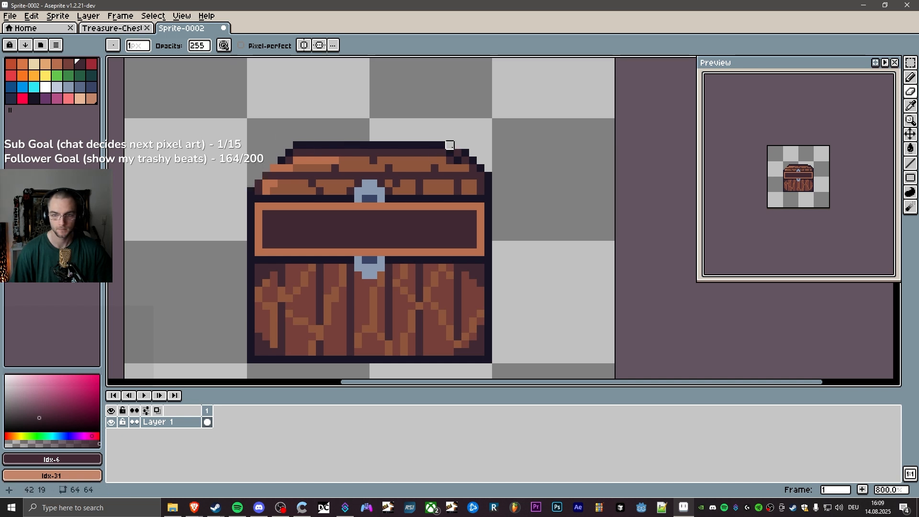
{"action": "left_click_drag", "start_coordinate": [450, 145], "coordinate": [487, 176]}
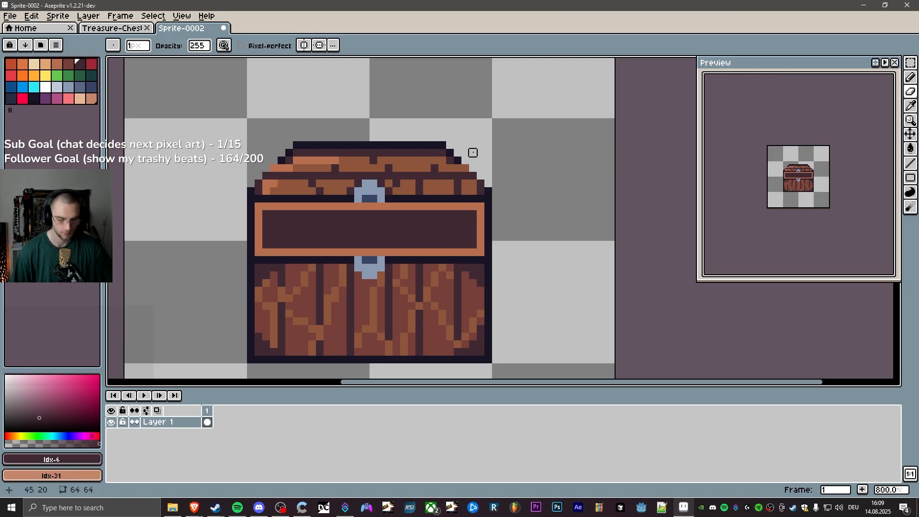
{"action": "key", "text": "i"}
{"action": "left_click", "coordinate": [444, 138]}
{"action": "key", "text": "b"}
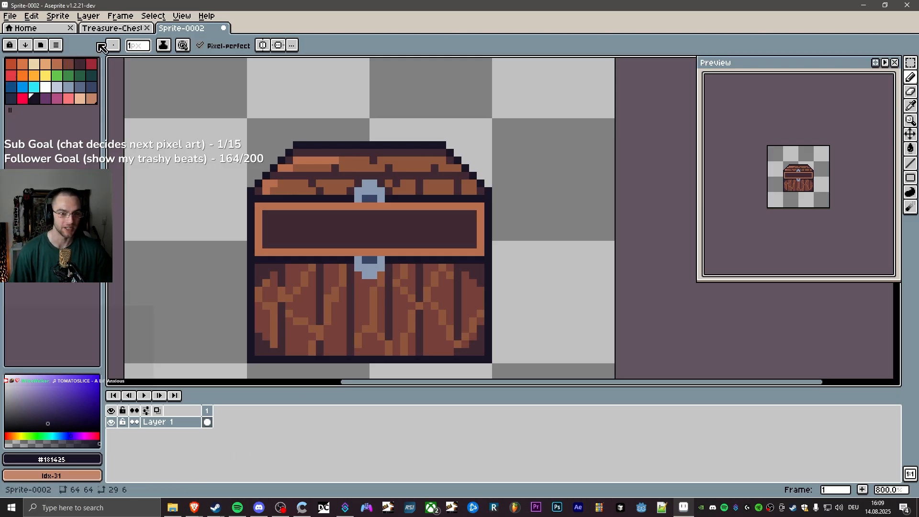
Check the closed chest in the Treasure-Chest_Wood-Static file and return to Sprite-0002.
{"action": "key", "text": "ctrl+Tab"}
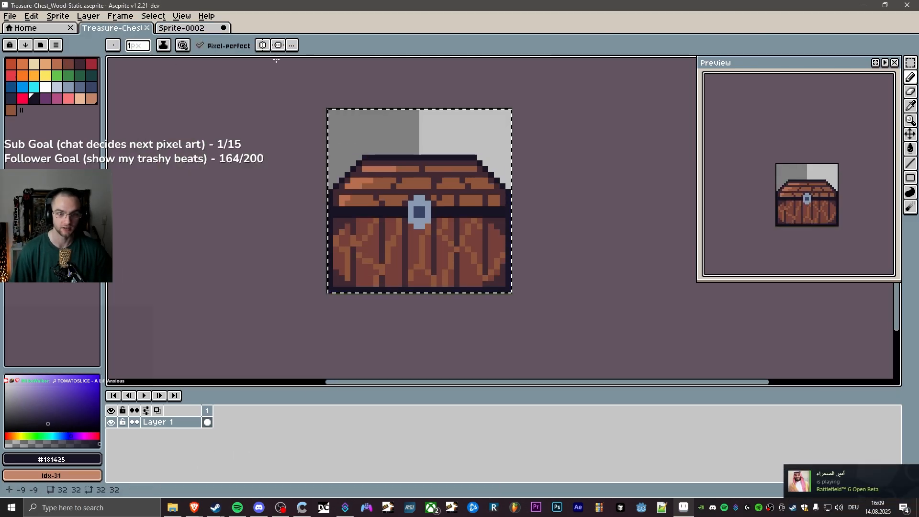
{"action": "left_click", "coordinate": [182, 28]}
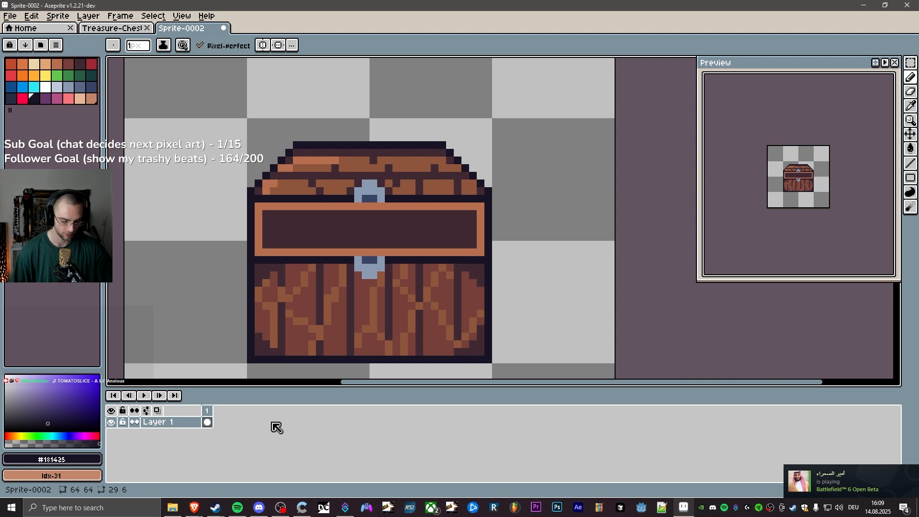
{"action": "key", "text": "alt+n"}
{"action": "key", "text": "ctrl+b"}
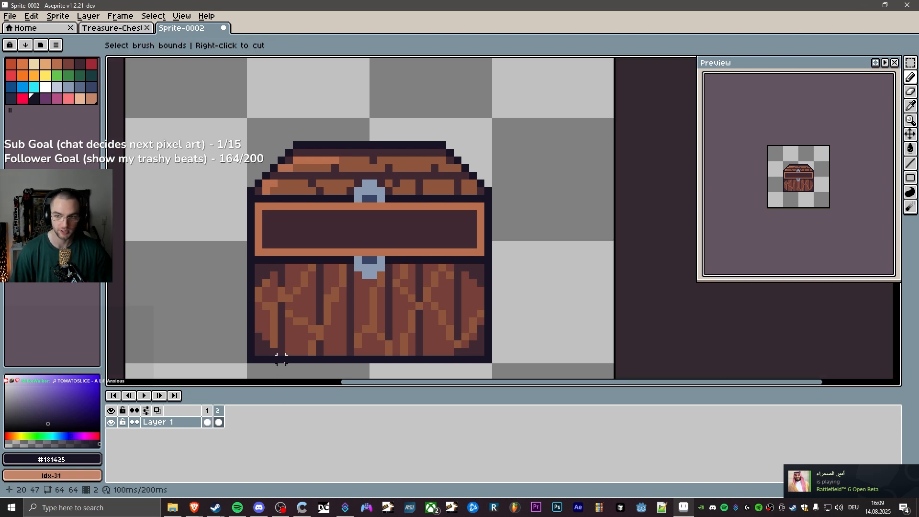
{"action": "key", "text": "ctrl+z"}
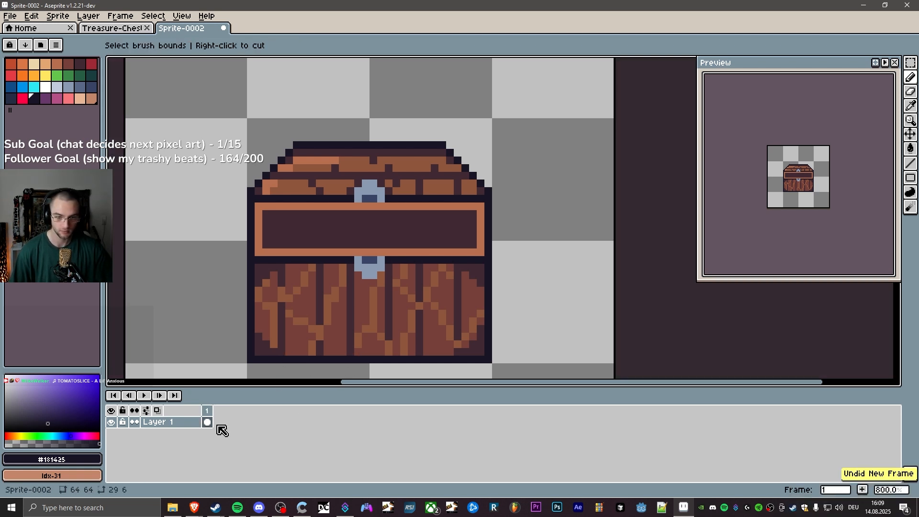
Add a second frame and paste the 32×32 closed chest onto it, aligned over the open chest's base.
{"action": "scroll", "coordinate": [397, 289], "scroll_direction": "down", "scroll_amount": 3}
{"action": "scroll", "coordinate": [398, 290], "scroll_direction": "up", "scroll_amount": 2}
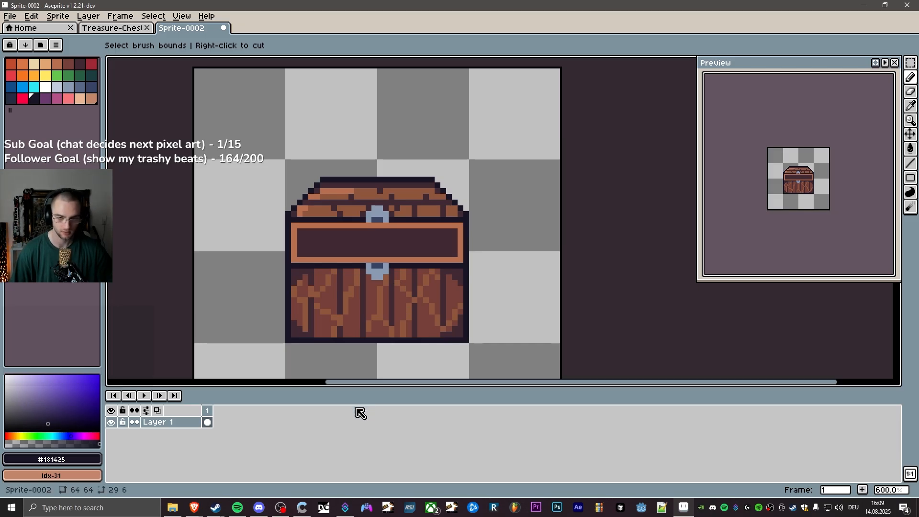
{"action": "key", "text": "alt+n"}
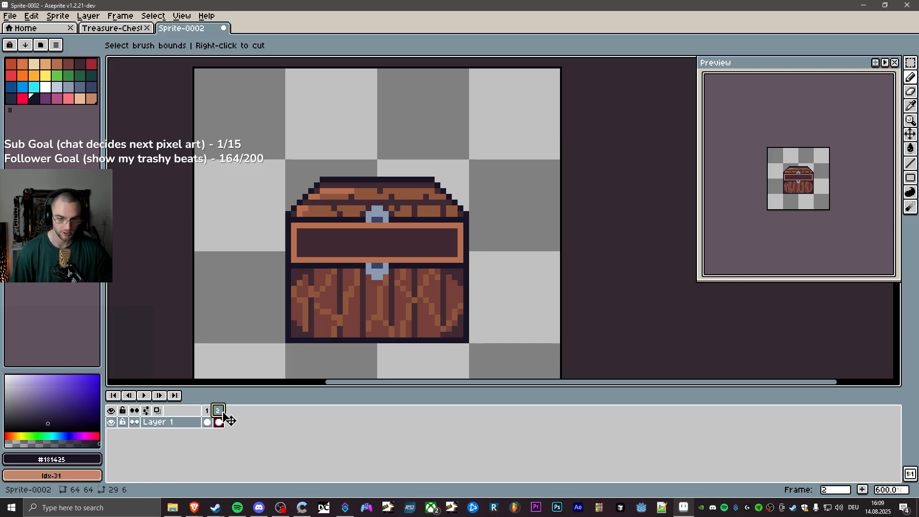
{"action": "key", "text": "ctrl+v"}
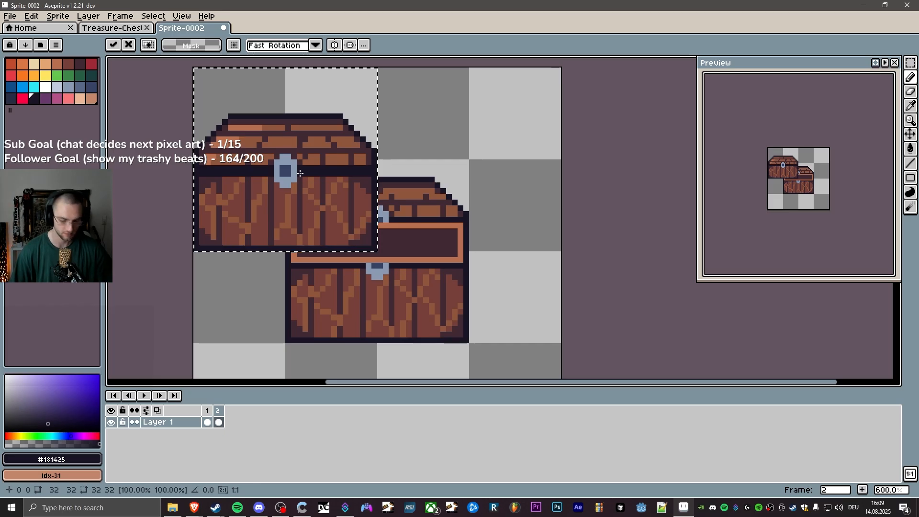
{"action": "left_click_drag", "start_coordinate": [302, 151], "coordinate": [392, 245]}
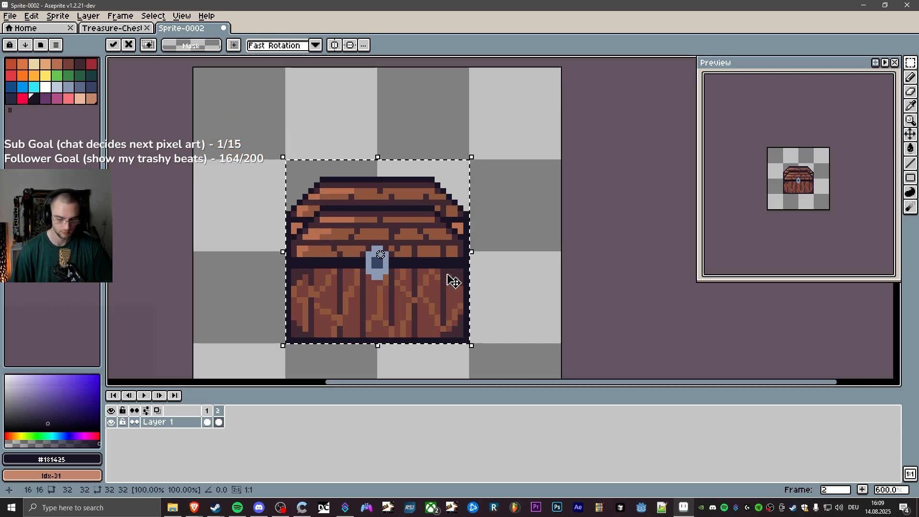
{"action": "key", "text": "Return"}
Add a third frame and move the open-chest frame behind the closed-chest frames in the timeline.
{"action": "left_click", "coordinate": [220, 421]}
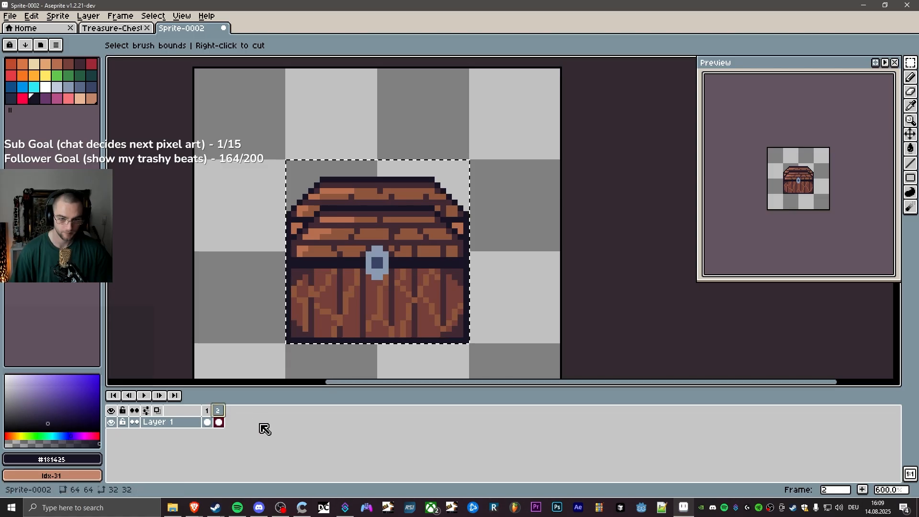
{"action": "key", "text": "alt+n"}
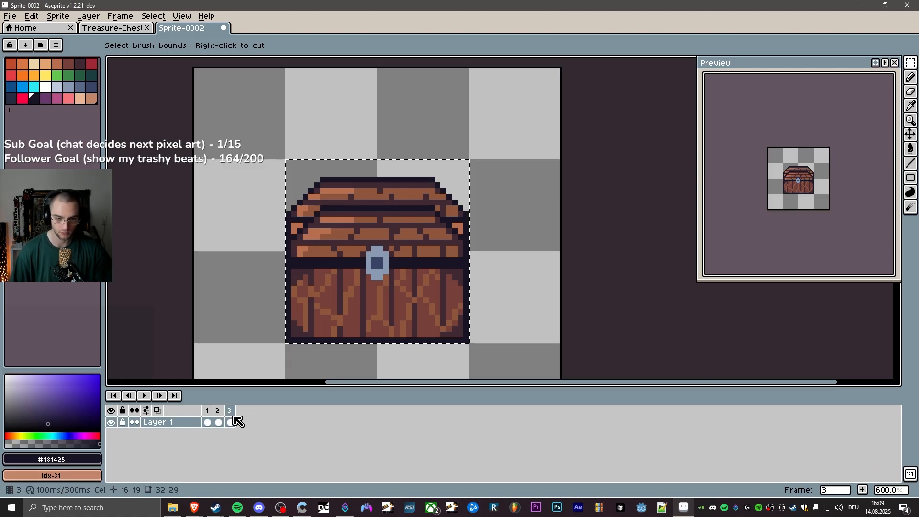
{"action": "left_click", "coordinate": [220, 410]}
{"action": "left_click_drag", "start_coordinate": [207, 422], "coordinate": [225, 421]}
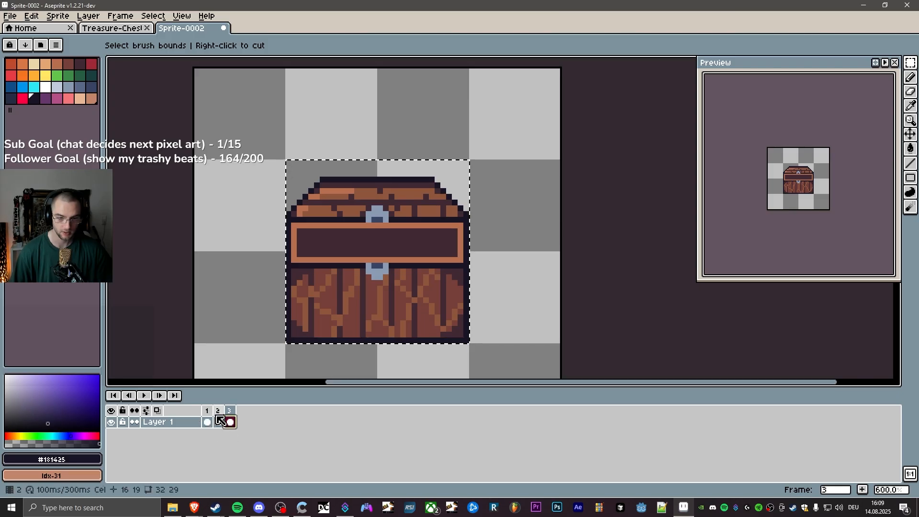
Clear the duplicate closed-chest cel in frame 2 and delete that frame.
{"action": "left_click", "coordinate": [219, 422]}
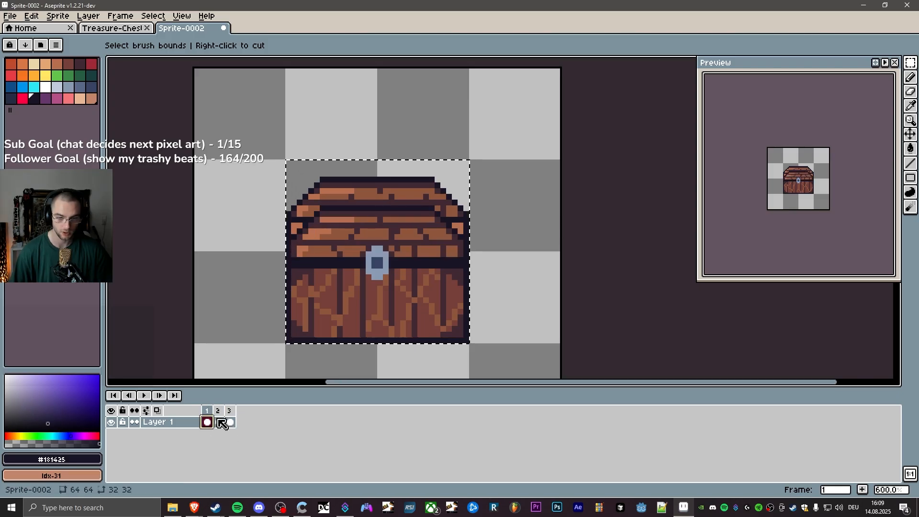
{"action": "key", "text": "Delete"}
{"action": "left_click", "coordinate": [220, 411]}
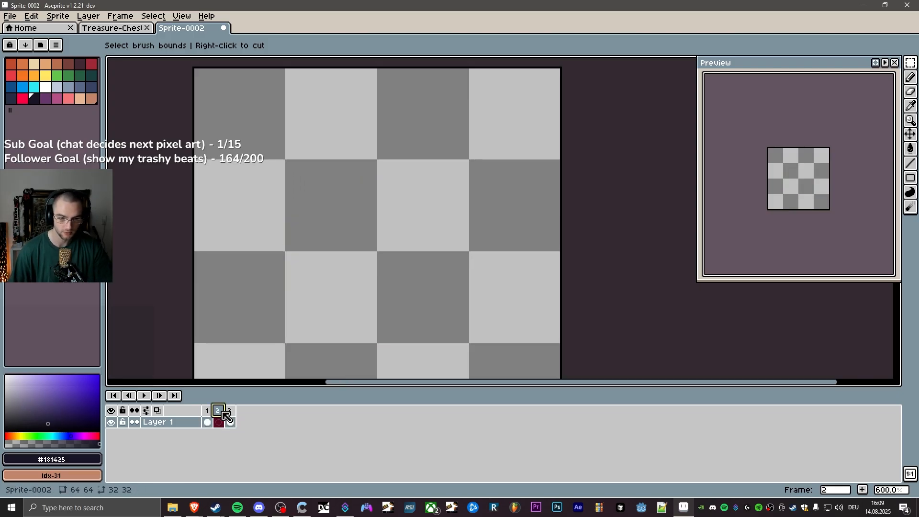
{"action": "key", "text": "alt+c"}
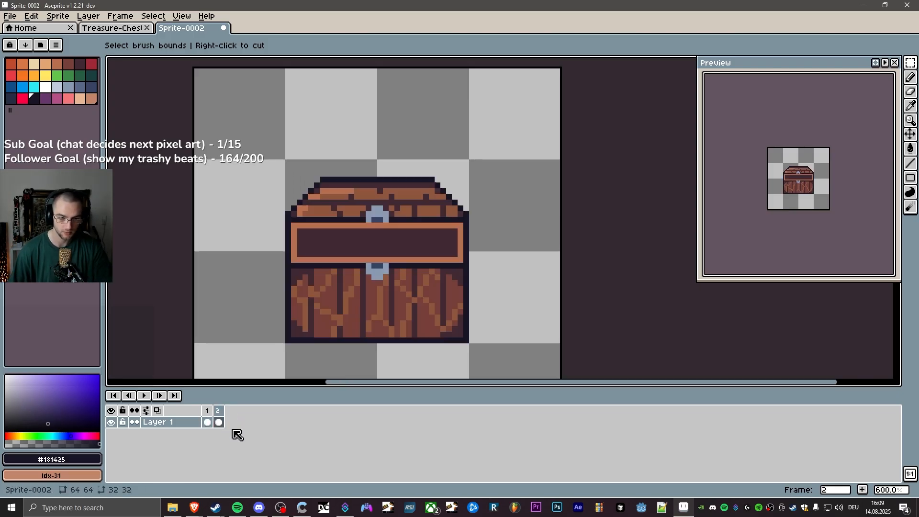
Compare the closed chest in frame 1 with the open chest in frame 2 by switching between the frames.
{"action": "left_click", "coordinate": [210, 411]}
{"action": "left_click", "coordinate": [220, 415]}
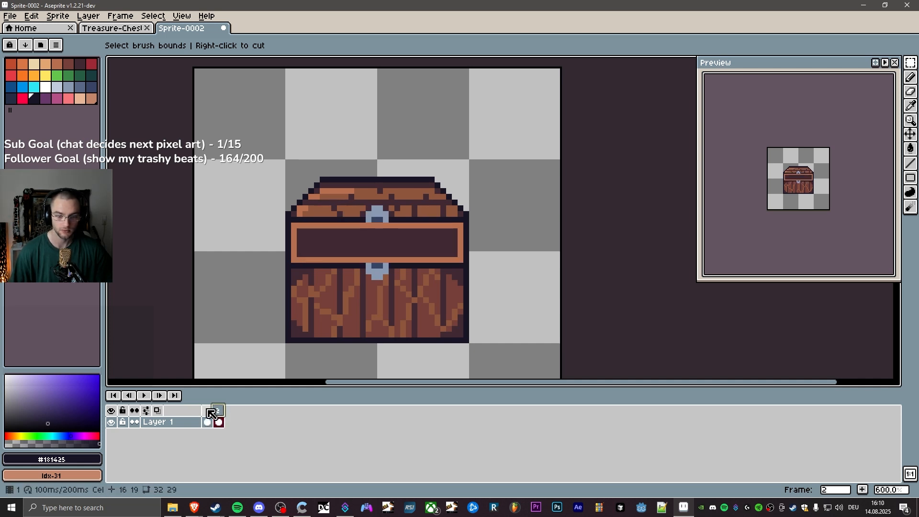
{"action": "left_click", "coordinate": [209, 417]}
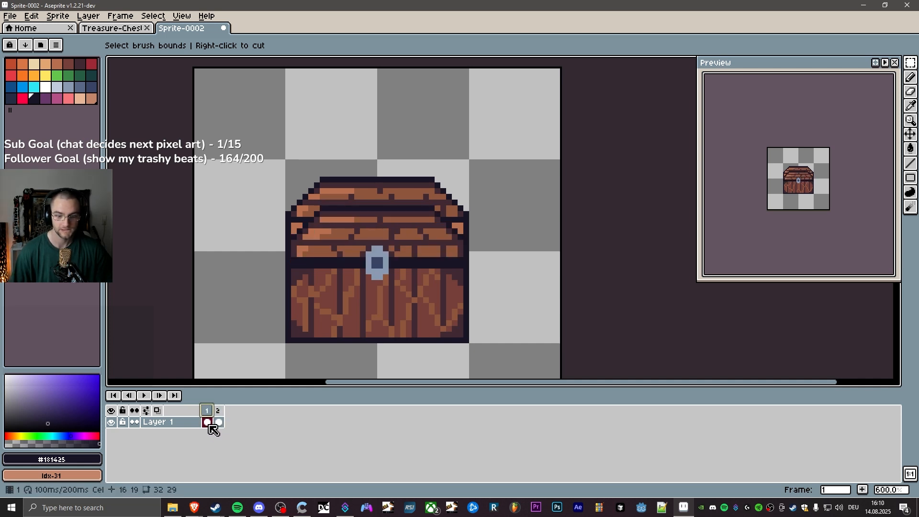
{"action": "left_click", "coordinate": [221, 412]}
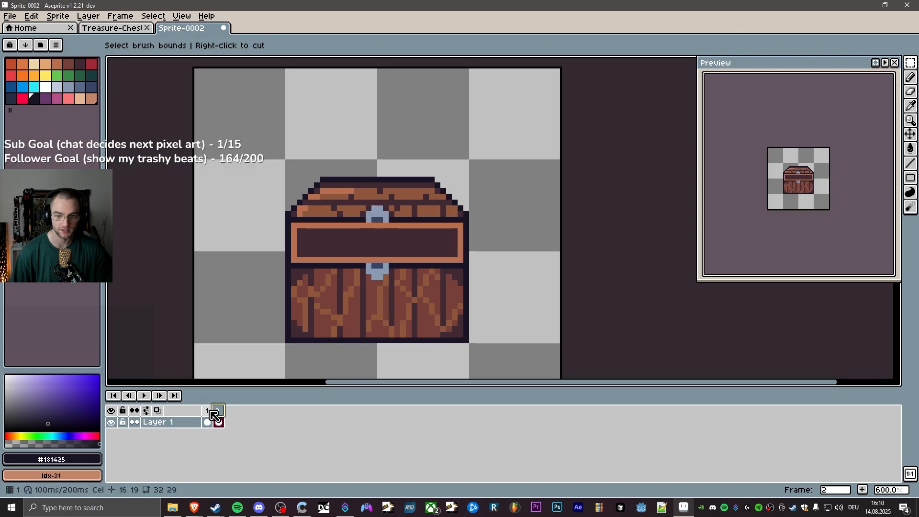
{"action": "left_click", "coordinate": [210, 412]}
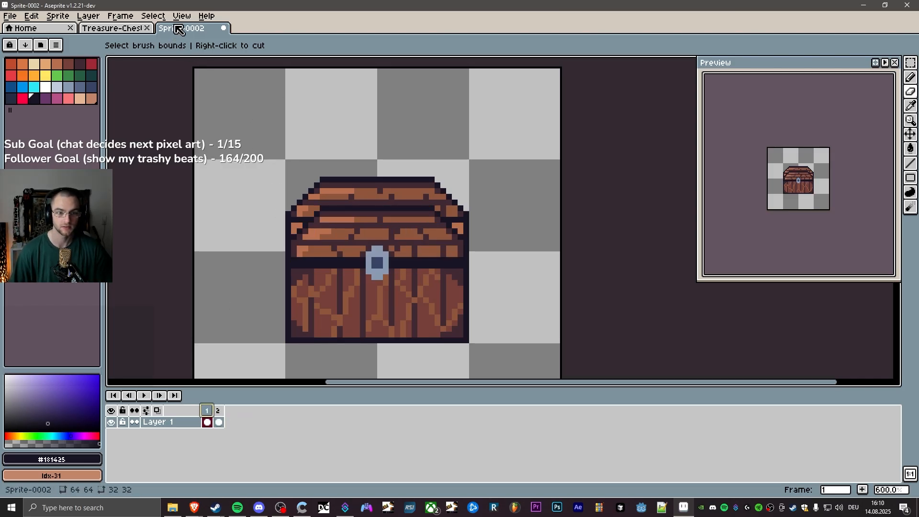
Erase the leftover open-lid pixels above the closed chest in frame 1 with a 3 px Eraser.
{"action": "left_click", "coordinate": [282, 122]}
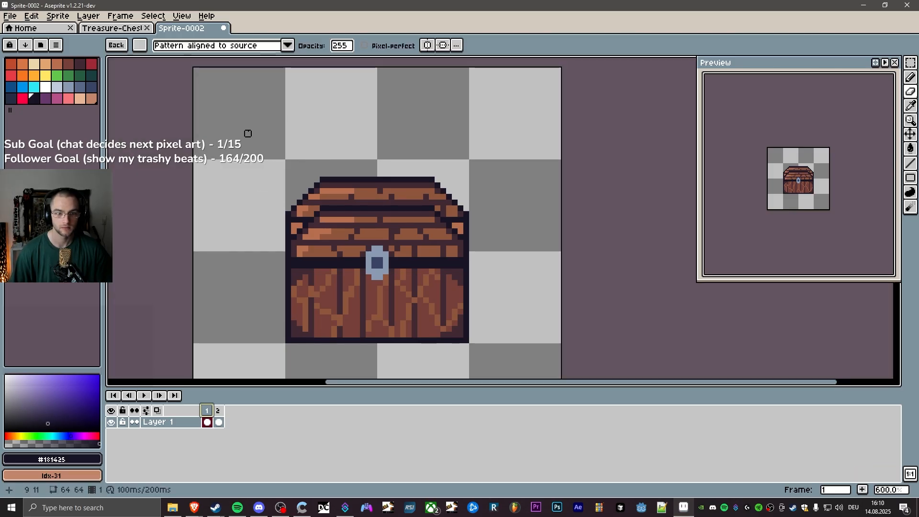
{"action": "key", "text": "e"}
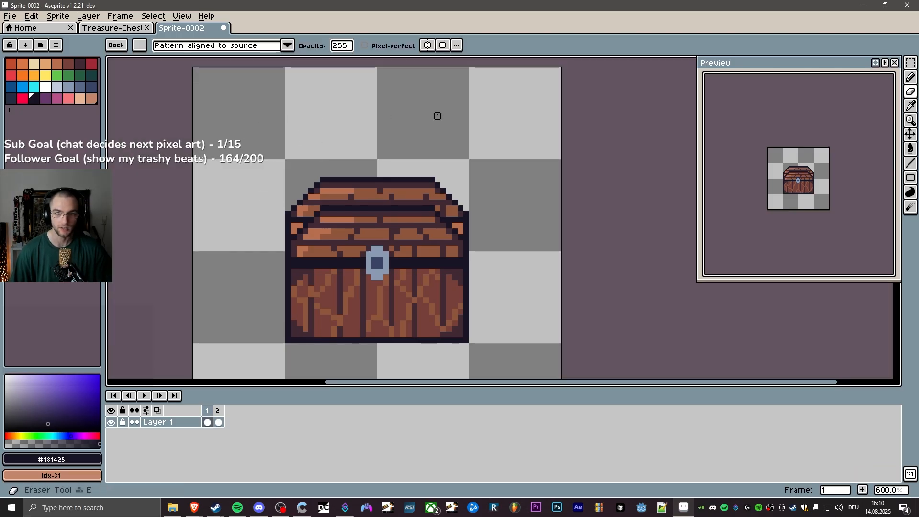
{"action": "key", "text": "Escape"}
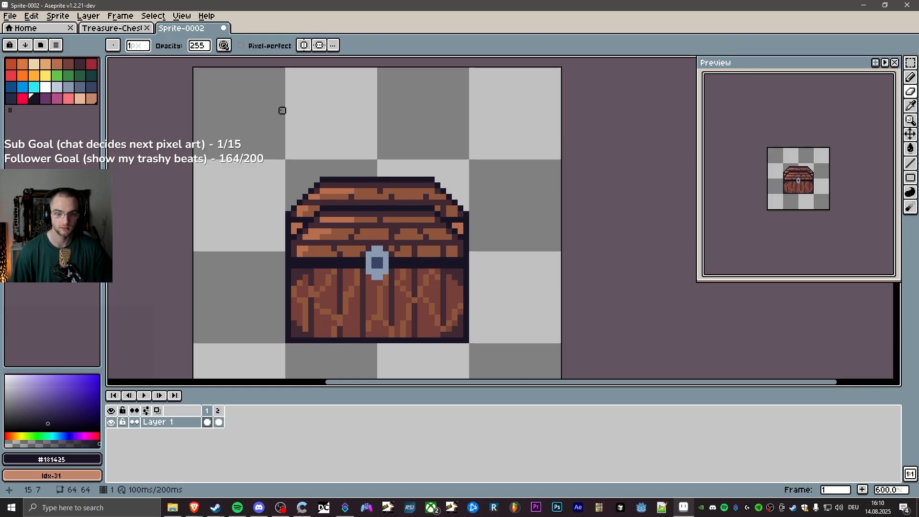
{"action": "key", "text": "e"}
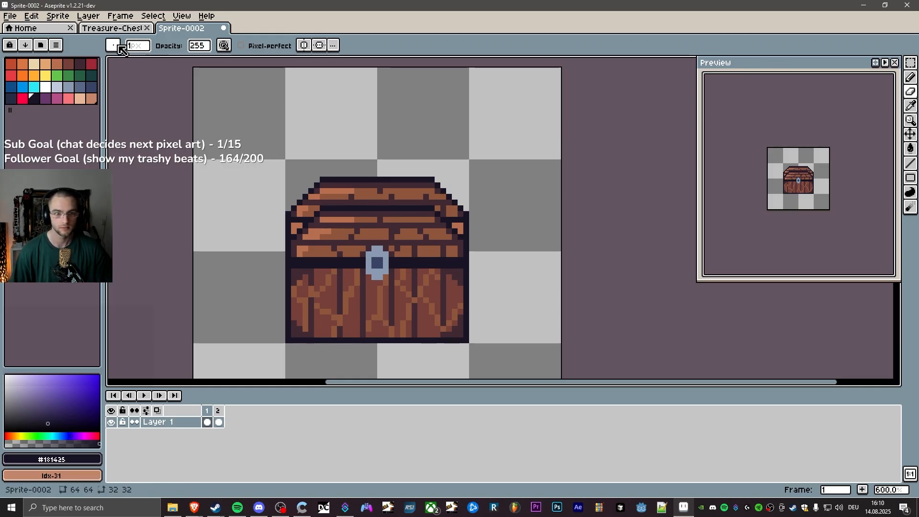
{"action": "left_click", "coordinate": [136, 47]}
{"action": "type", "text": "3"}
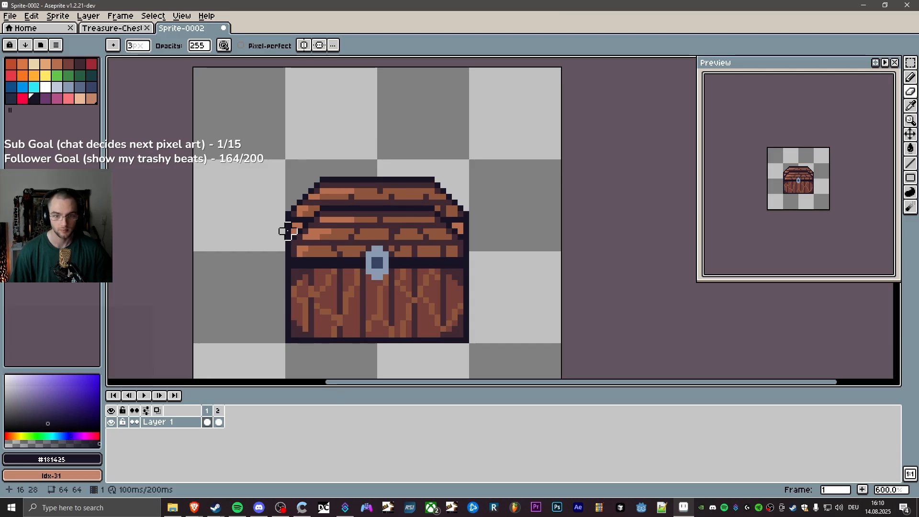
{"action": "left_click", "coordinate": [293, 214]}
{"action": "mouse_move", "coordinate": [293, 214]}
{"action": "left_mouse_down"}
{"action": "mouse_move", "coordinate": [329, 179]}
{"action": "mouse_move", "coordinate": [363, 179]}
{"action": "mouse_move", "coordinate": [449, 185]}
{"action": "mouse_move", "coordinate": [437, 191]}
{"action": "mouse_move", "coordinate": [465, 225]}
{"action": "mouse_move", "coordinate": [431, 195]}
{"action": "left_mouse_up"}
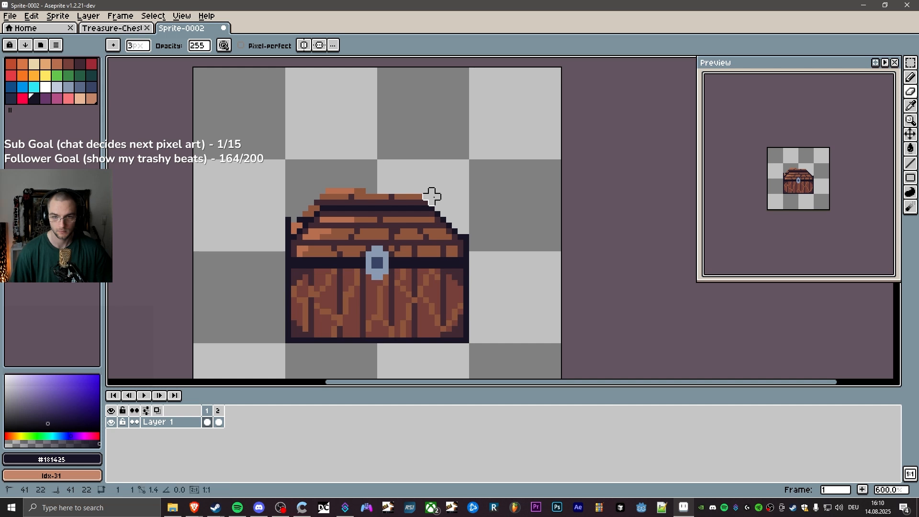
{"action": "left_click", "coordinate": [306, 197], "text": "shift"}
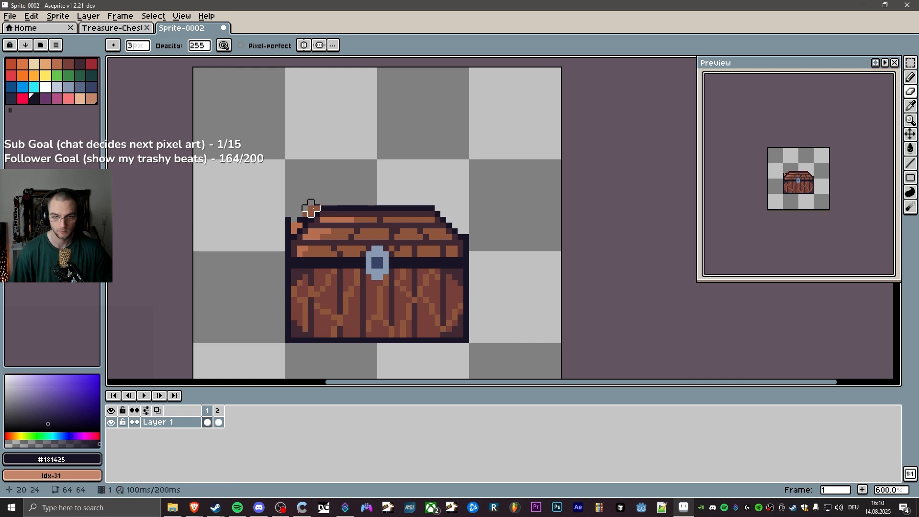
{"action": "left_click", "coordinate": [312, 208], "text": "shift"}
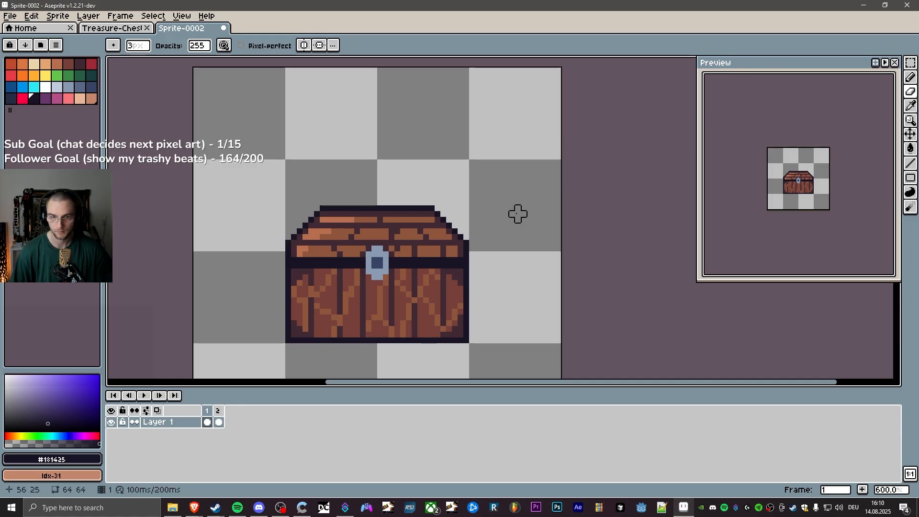
Flip repeatedly between frames 1 and 2 to check how the cleaned-up closed chest changes into the open chest.
{"action": "scroll", "coordinate": [456, 235], "scroll_direction": "up", "scroll_amount": 1}
{"action": "scroll", "coordinate": [456, 231], "scroll_direction": "down", "scroll_amount": 1}
{"action": "key", "text": "space"}
{"action": "left_click_drag", "start_coordinate": [484, 263], "coordinate": [513, 230]}
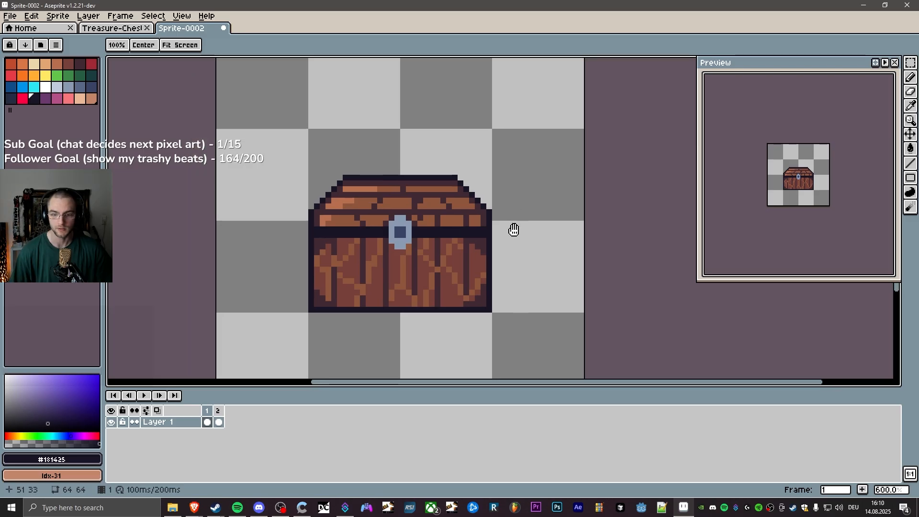
{"action": "left_click", "coordinate": [218, 410]}
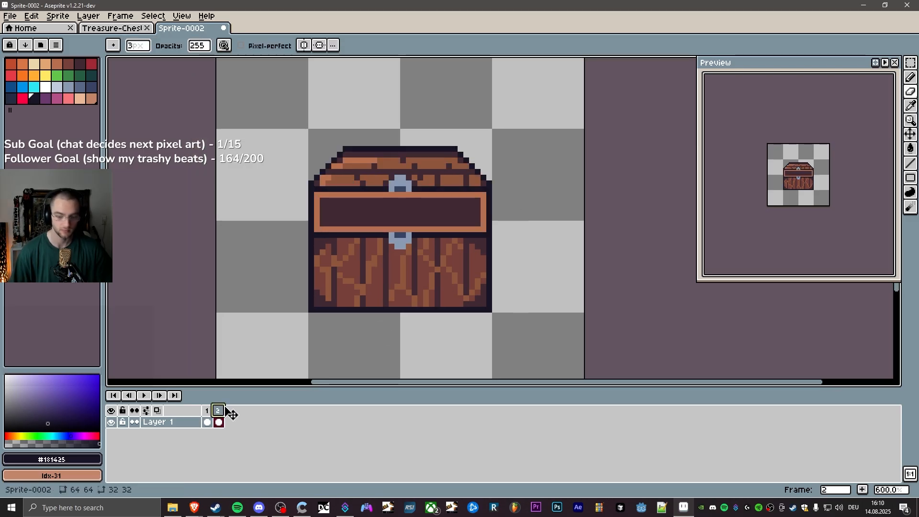
{"action": "key", "text": "b"}
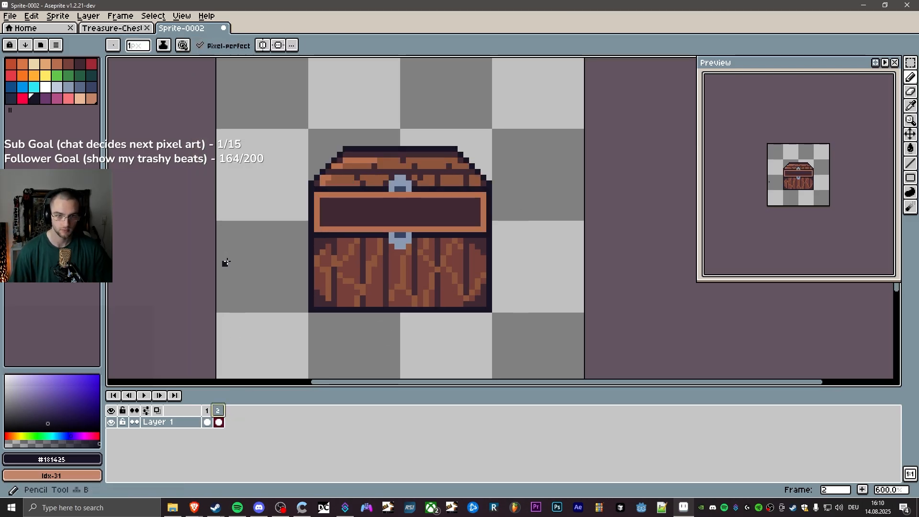
{"action": "left_click", "coordinate": [211, 412]}
{"action": "left_click", "coordinate": [218, 413]}
{"action": "left_click", "coordinate": [211, 411]}
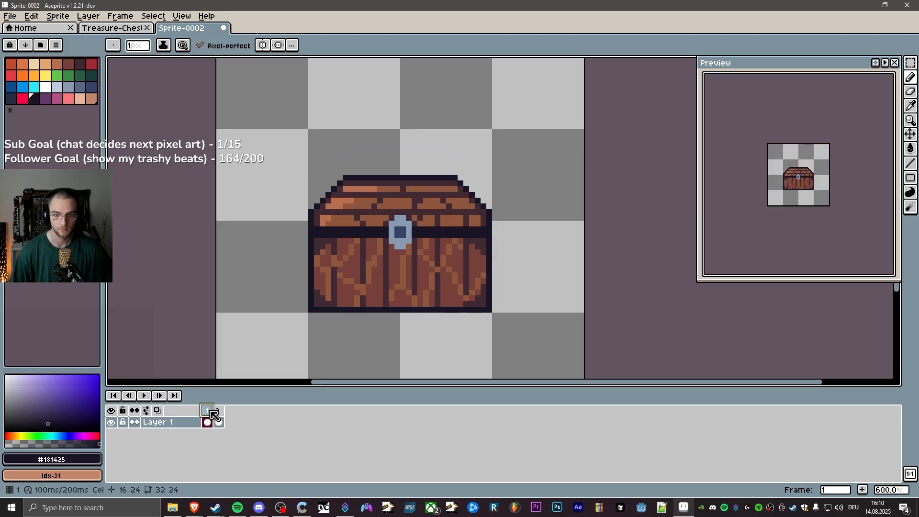
{"action": "left_click", "coordinate": [218, 412]}
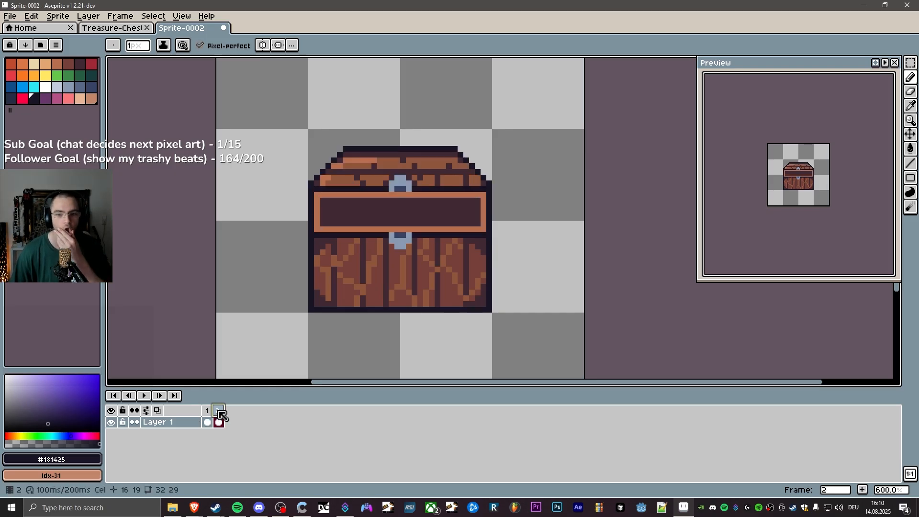
{"action": "left_click", "coordinate": [212, 412]}
{"action": "left_click", "coordinate": [219, 413]}
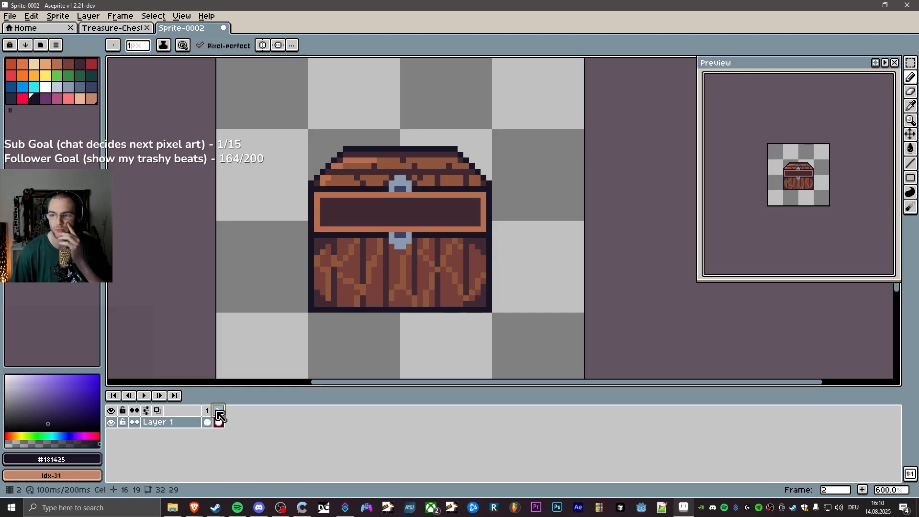
{"action": "left_click", "coordinate": [211, 411]}
{"action": "left_click", "coordinate": [220, 413]}
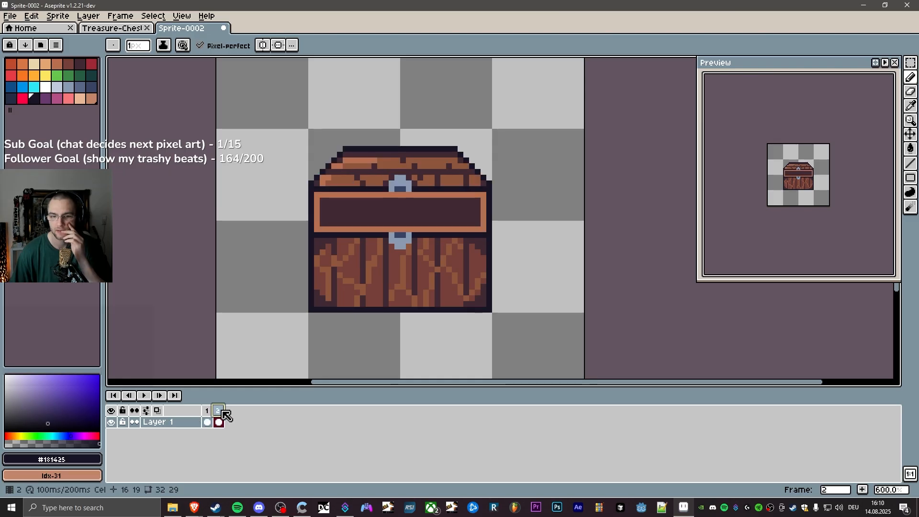
{"action": "left_click", "coordinate": [211, 412]}
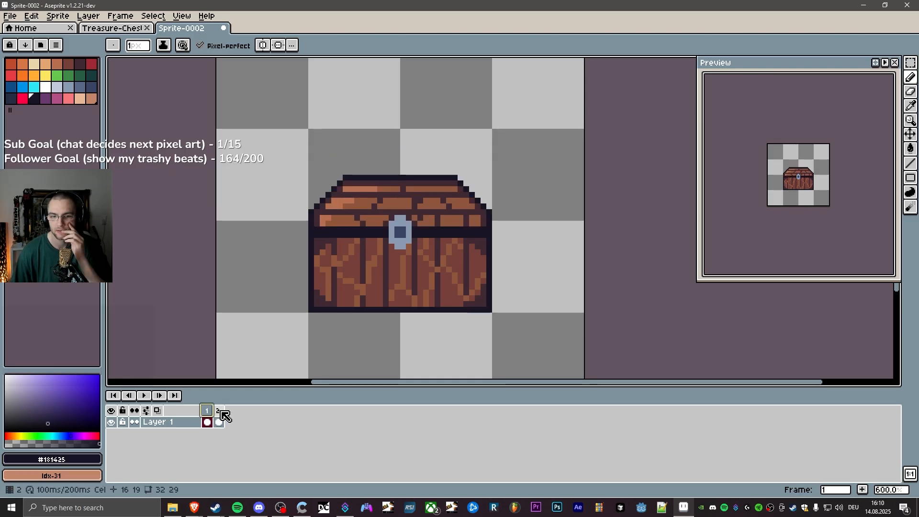
{"action": "left_click", "coordinate": [220, 413]}
{"action": "left_click", "coordinate": [211, 413]}
{"action": "left_click", "coordinate": [219, 413]}
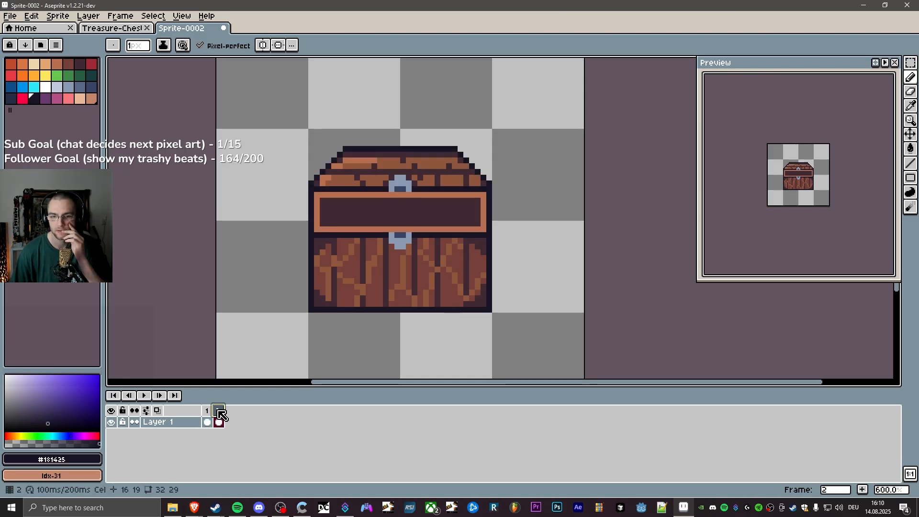
{"action": "left_click", "coordinate": [211, 412]}
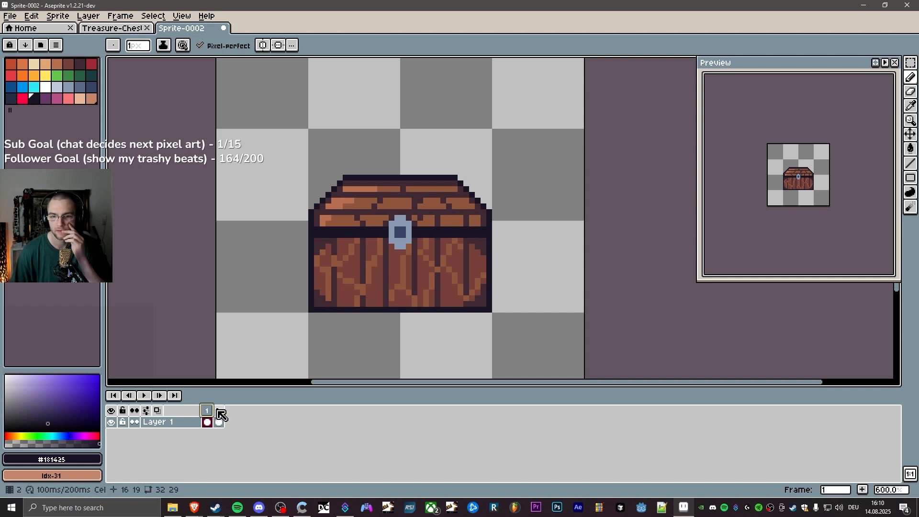
{"action": "left_click", "coordinate": [219, 412]}
{"action": "left_click", "coordinate": [212, 412]}
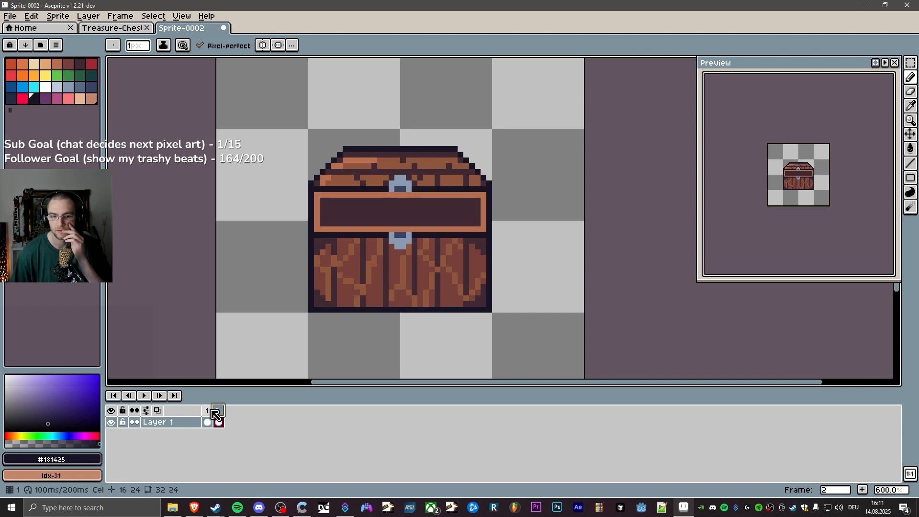
{"action": "left_click", "coordinate": [212, 413]}
{"action": "left_click", "coordinate": [220, 411]}
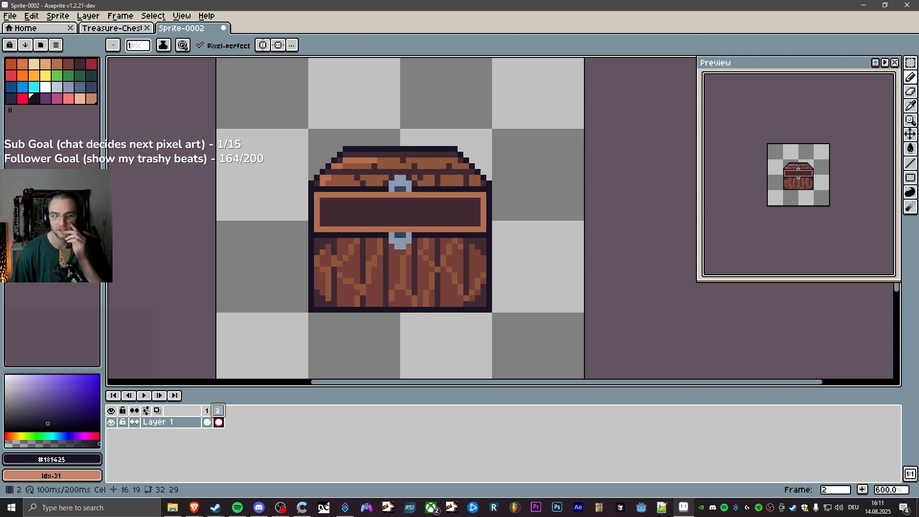
Turn on left-right symmetry and draw mirrored five-pixel hinges in blue-gray Idx-22 along the upper rim of frame 2's chest opening.
{"action": "left_click", "coordinate": [69, 86]}
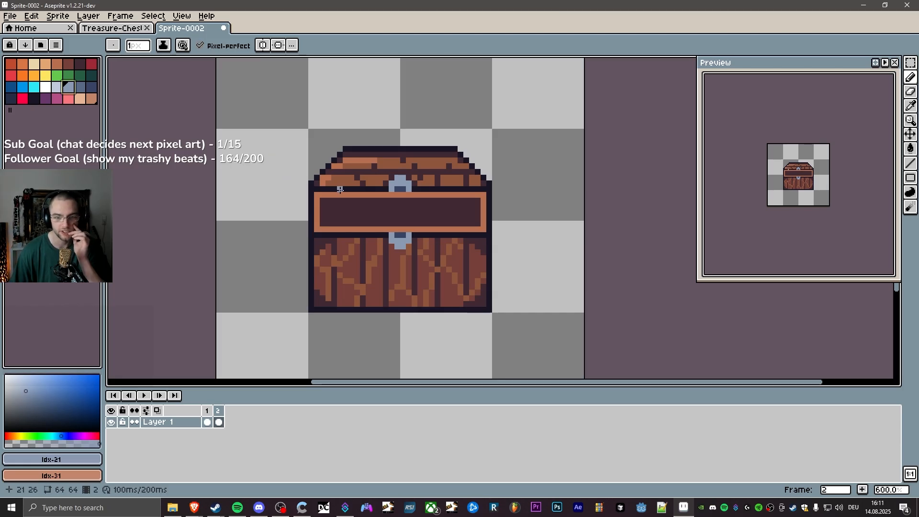
{"action": "left_click", "coordinate": [400, 188]}
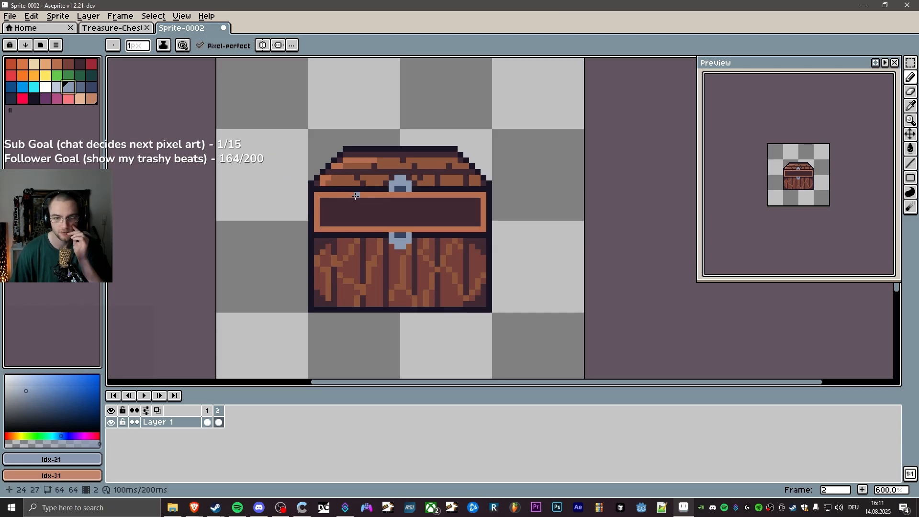
{"action": "left_click", "coordinate": [80, 86]}
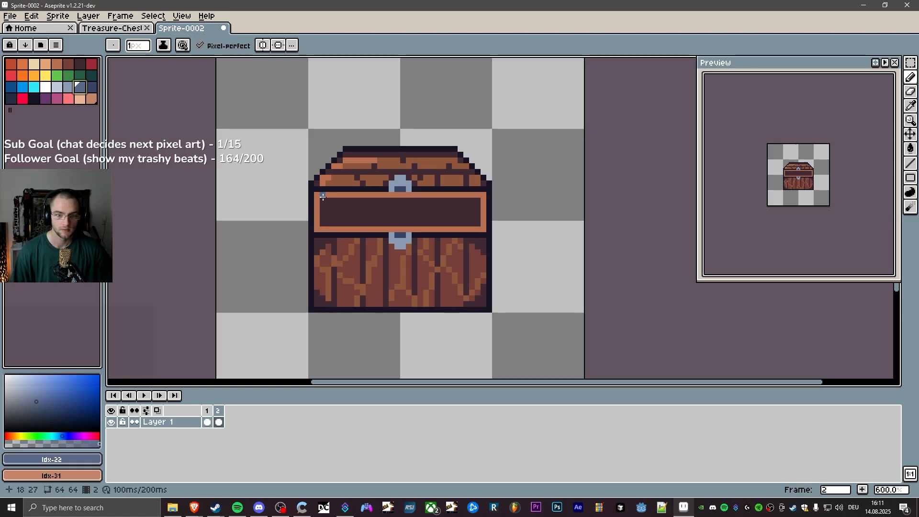
{"action": "left_click", "coordinate": [265, 45]}
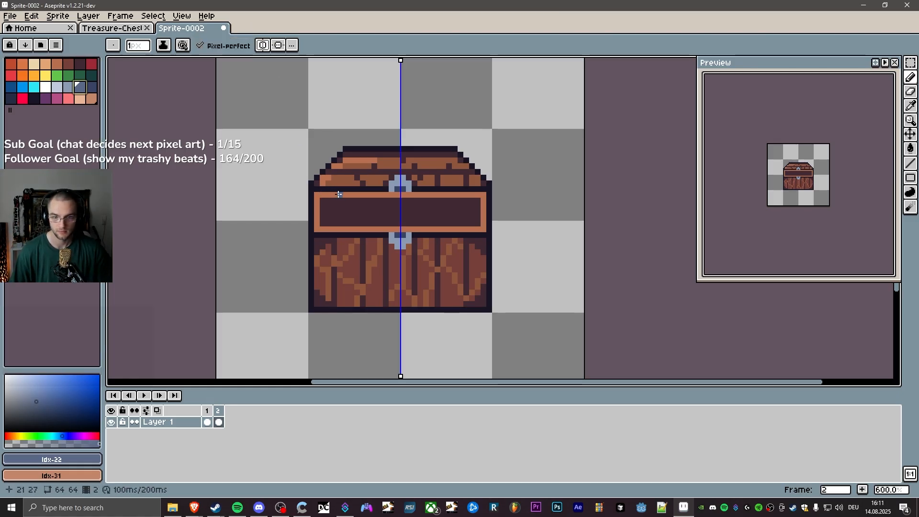
{"action": "left_click_drag", "start_coordinate": [336, 196], "coordinate": [345, 195]}
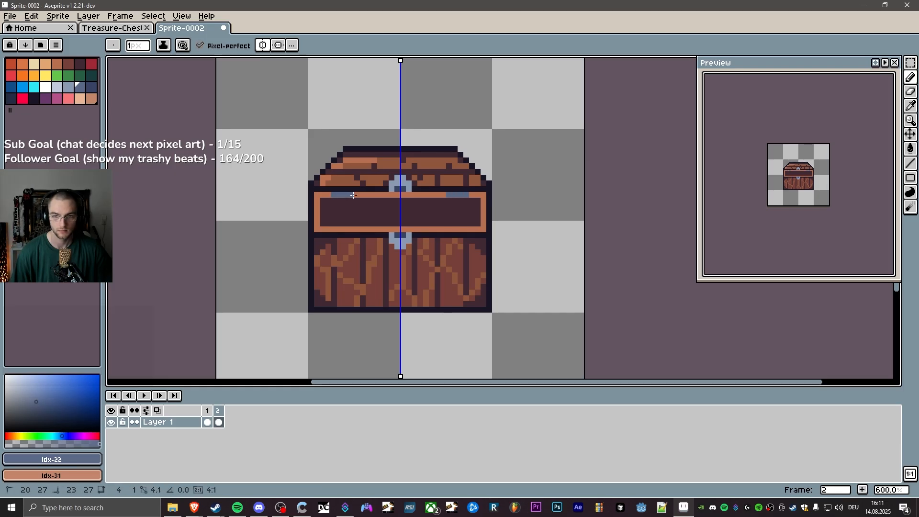
{"action": "key", "text": "ctrl+z"}
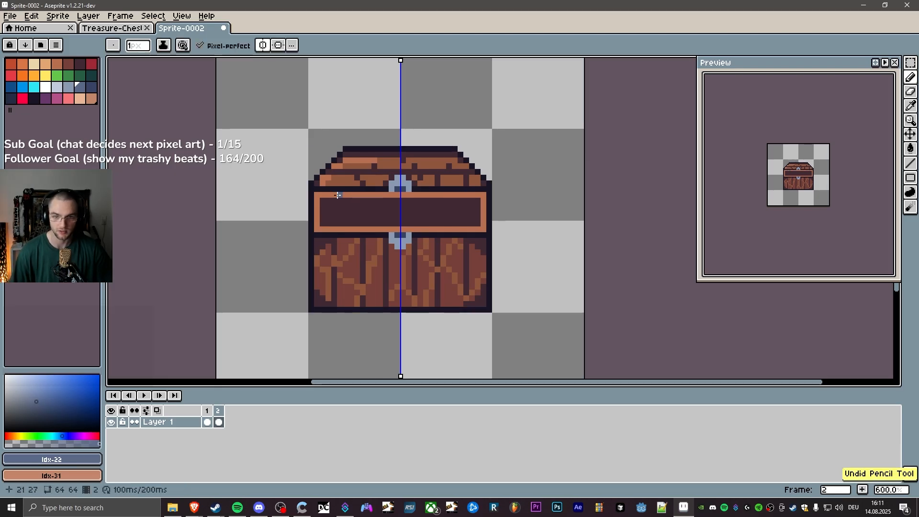
{"action": "left_click_drag", "start_coordinate": [341, 194], "coordinate": [364, 195]}
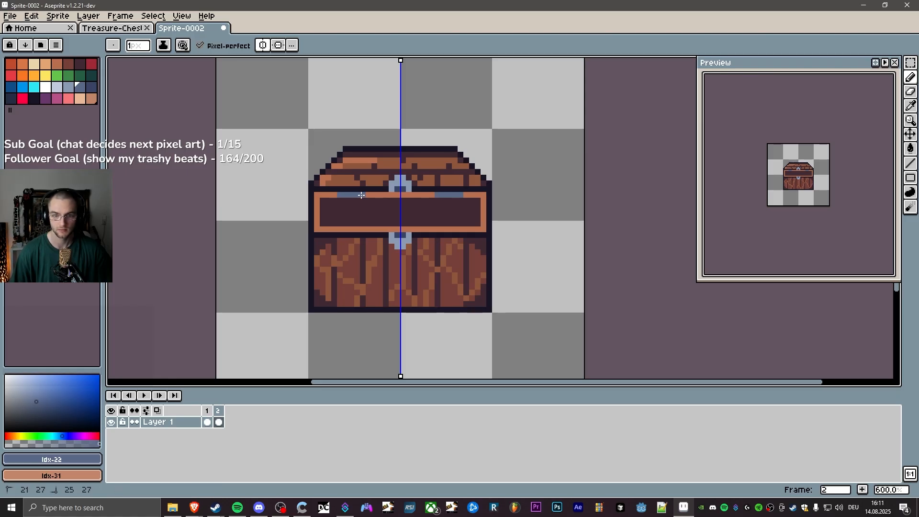
Shade the middle pixels of both hinges with the darker blue tones Idx-23 and Idx-24.
{"action": "left_click", "coordinate": [92, 87]}
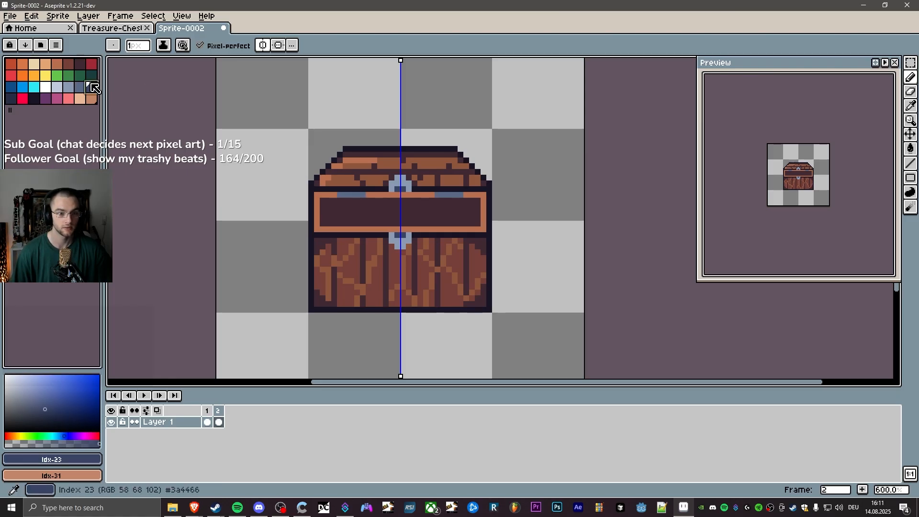
{"action": "left_click", "coordinate": [350, 196]}
{"action": "left_click", "coordinate": [346, 195]}
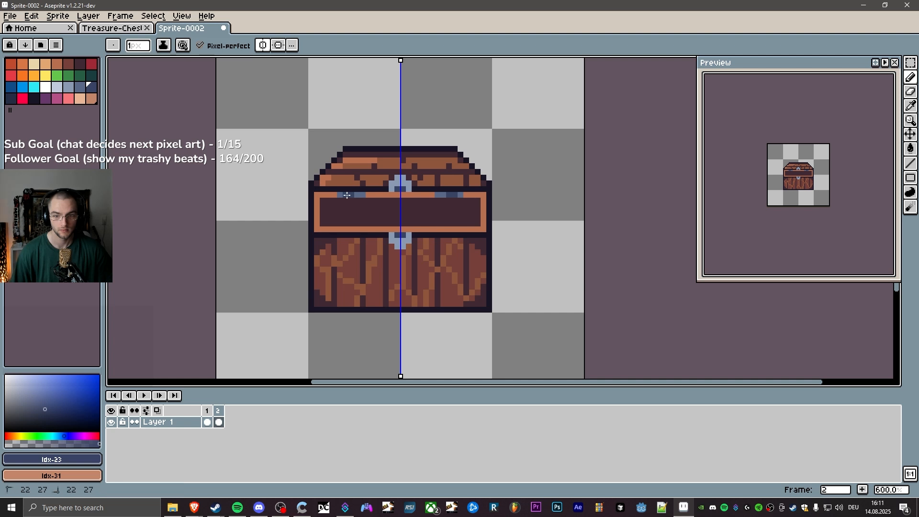
{"action": "left_click", "coordinate": [356, 196]}
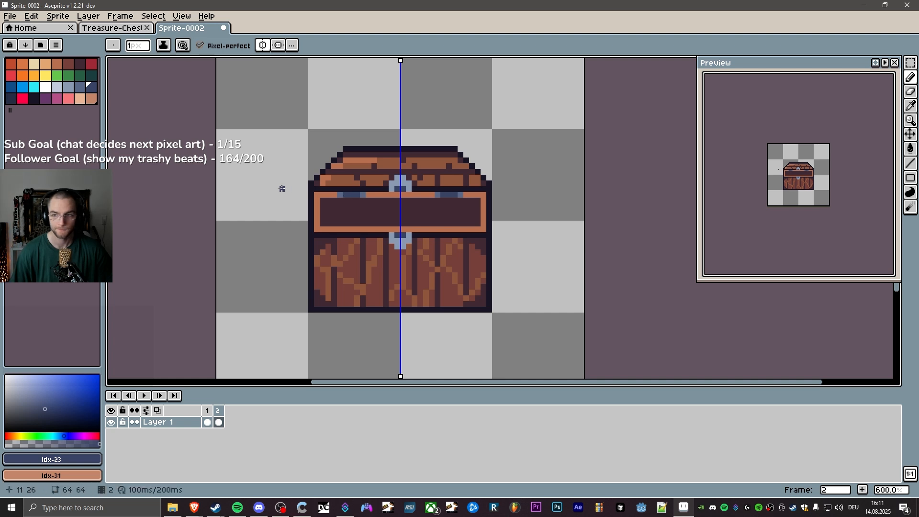
{"action": "left_click", "coordinate": [10, 99]}
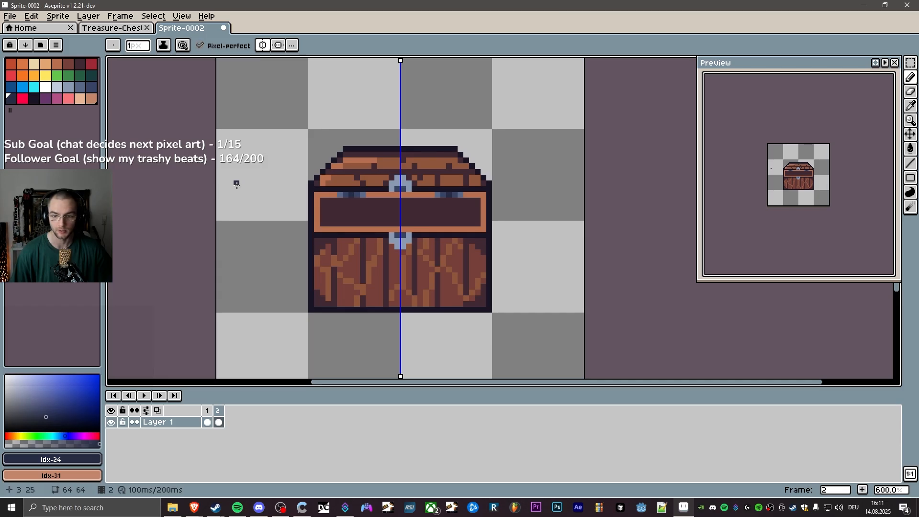
Enlarge and center the chest in the preview and check the hinged open chest against the closed frame.
{"action": "scroll", "coordinate": [752, 191], "scroll_direction": "up", "scroll_amount": 3}
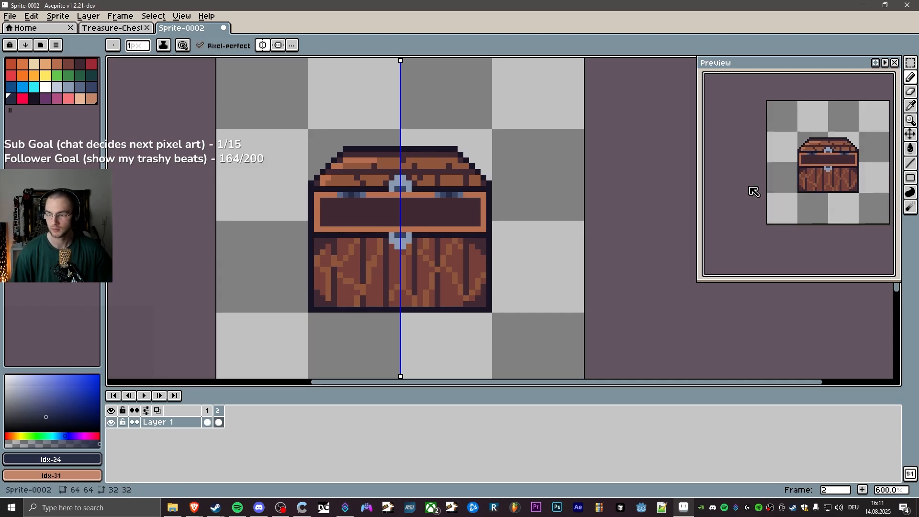
{"action": "scroll", "coordinate": [793, 198], "scroll_direction": "down", "scroll_amount": 1}
{"action": "left_click_drag", "start_coordinate": [822, 184], "coordinate": [787, 203]}
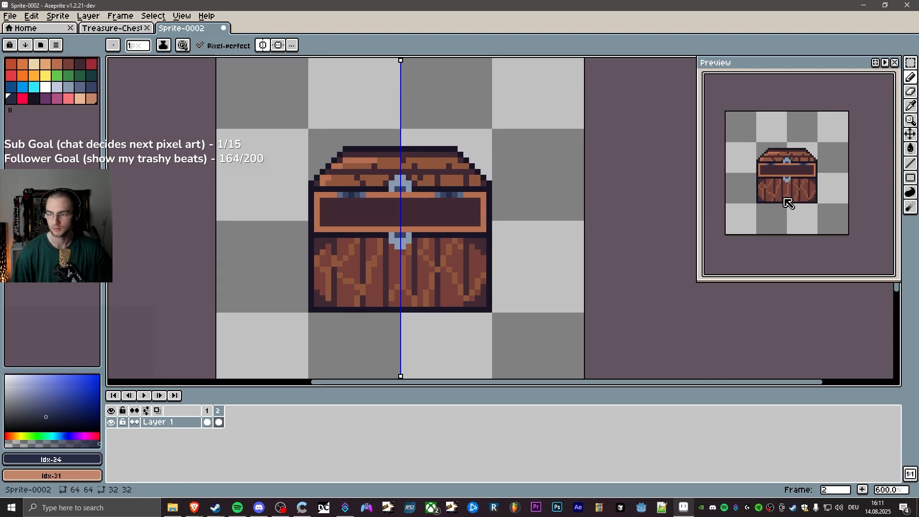
{"action": "left_click", "coordinate": [207, 410]}
{"action": "left_click", "coordinate": [220, 411]}
{"action": "left_click", "coordinate": [207, 411]}
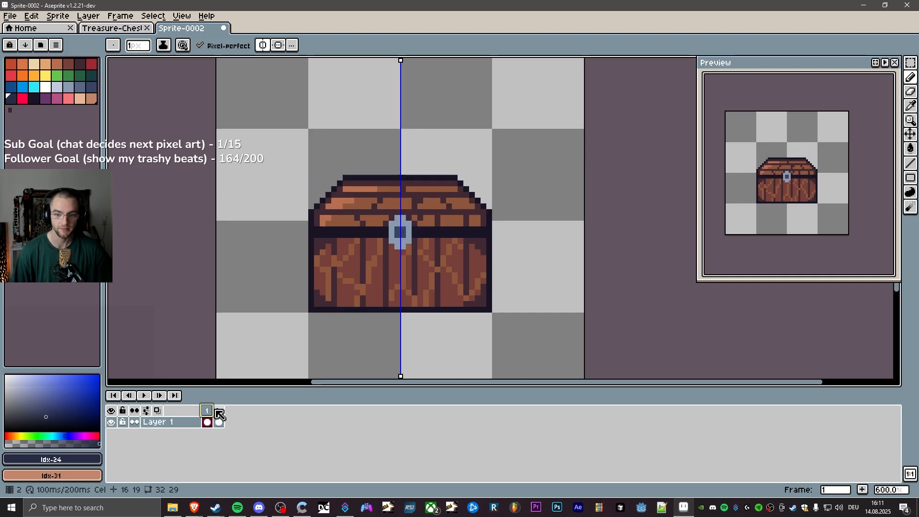
{"action": "left_click", "coordinate": [217, 410]}
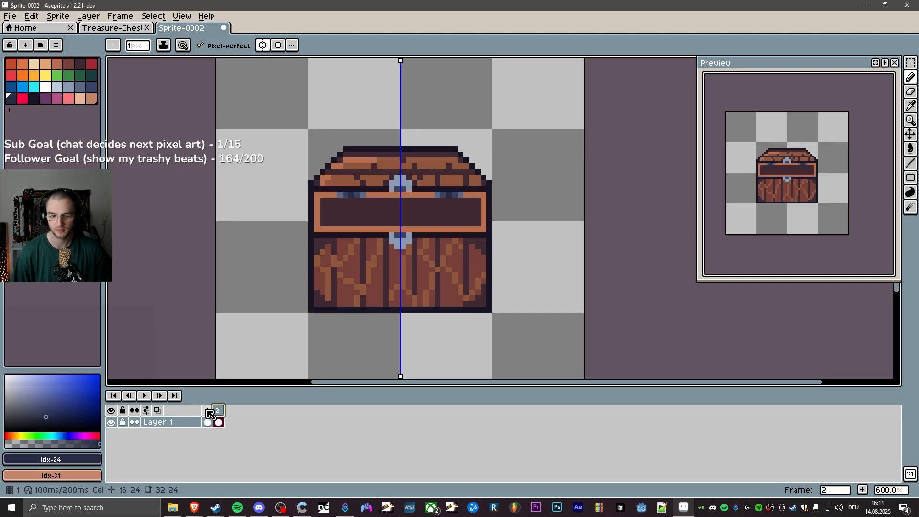
Flip repeatedly between frames 1 and 2 to compare the closed chest with the hinged open chest.
{"action": "left_click", "coordinate": [208, 411]}
{"action": "left_click", "coordinate": [218, 410]}
{"action": "left_click", "coordinate": [213, 412]}
{"action": "left_click", "coordinate": [221, 410]}
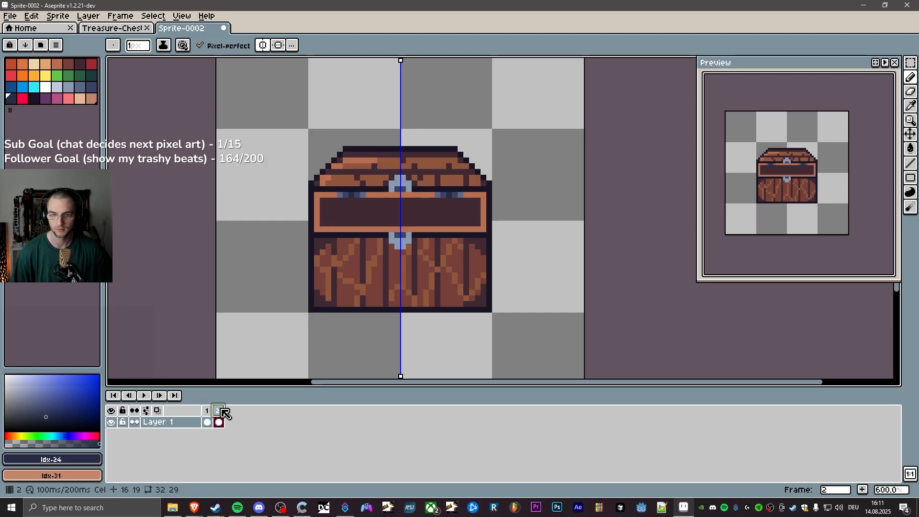
{"action": "left_click", "coordinate": [211, 411]}
{"action": "left_click", "coordinate": [218, 411]}
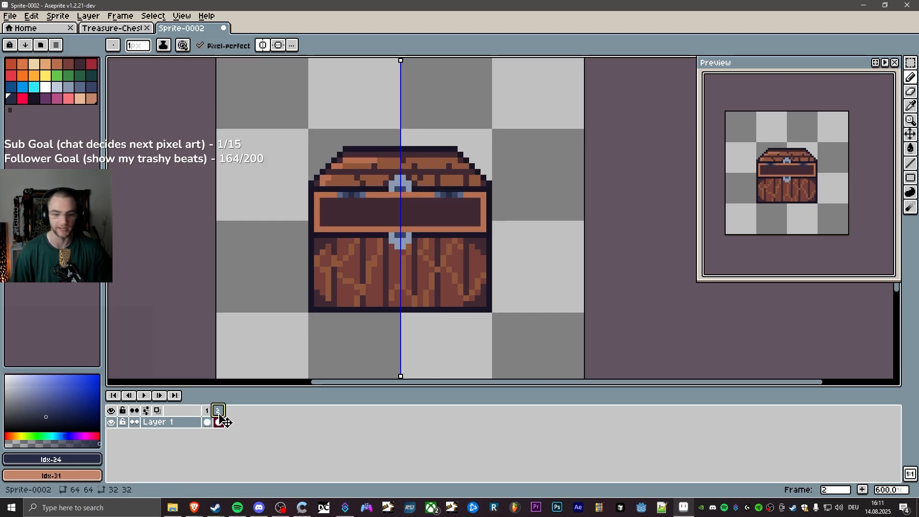
{"action": "left_click", "coordinate": [209, 411]}
{"action": "left_click", "coordinate": [218, 411]}
{"action": "left_click", "coordinate": [213, 416]}
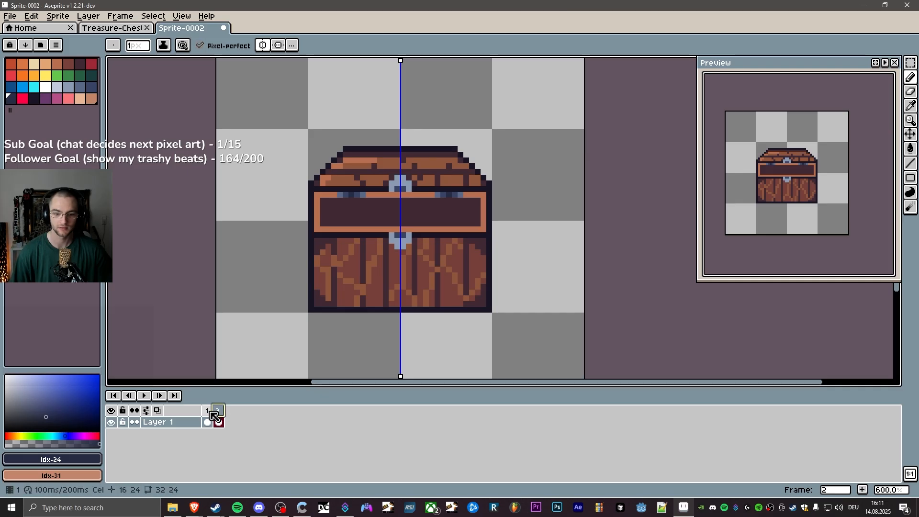
Fill the dark interior of frame 2's chest opening with the reddish brown Idx-5.
{"action": "scroll", "coordinate": [220, 155], "scroll_direction": "up", "scroll_amount": 1}
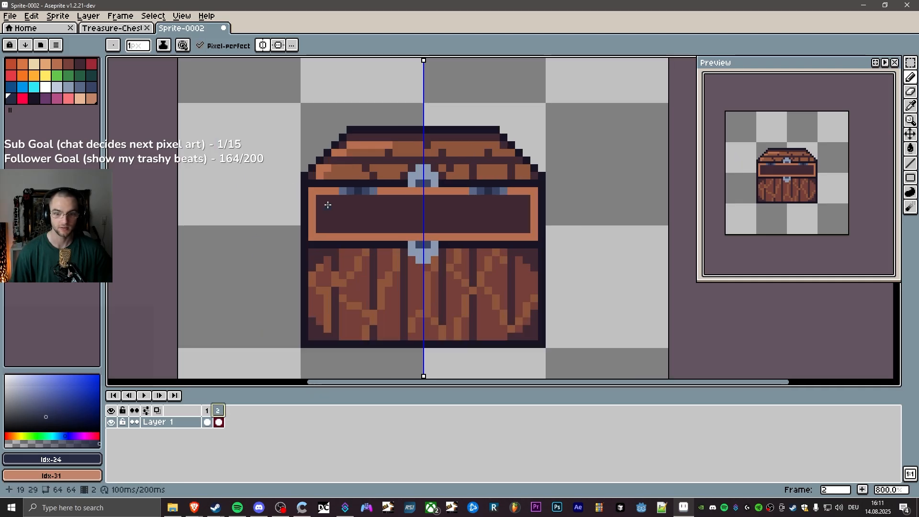
{"action": "left_click", "coordinate": [80, 65]}
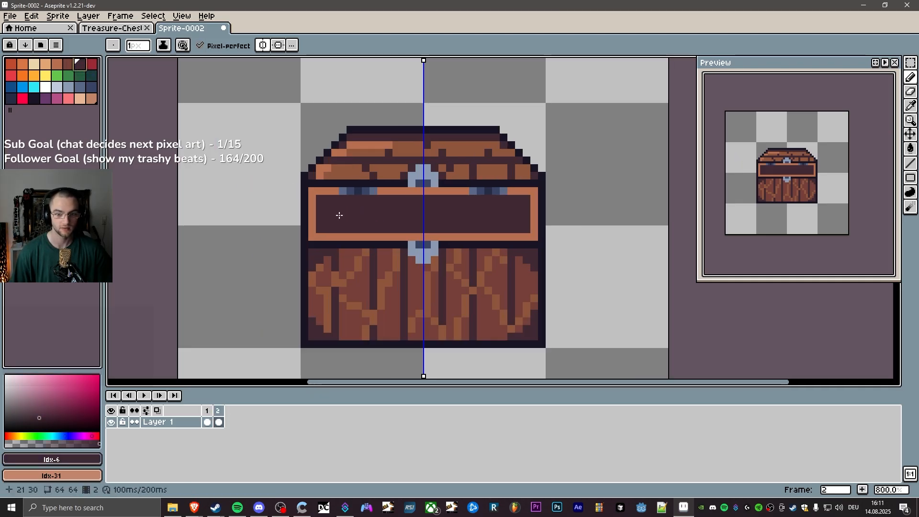
{"action": "key", "text": "space"}
{"action": "left_click_drag", "start_coordinate": [280, 207], "coordinate": [249, 199]}
{"action": "left_click", "coordinate": [68, 64]}
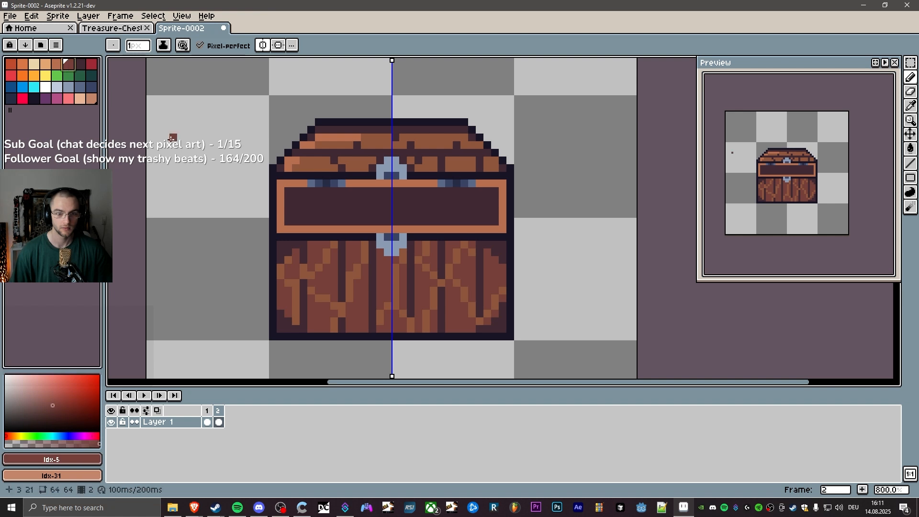
{"action": "key", "text": "g"}
{"action": "left_click", "coordinate": [326, 205]}
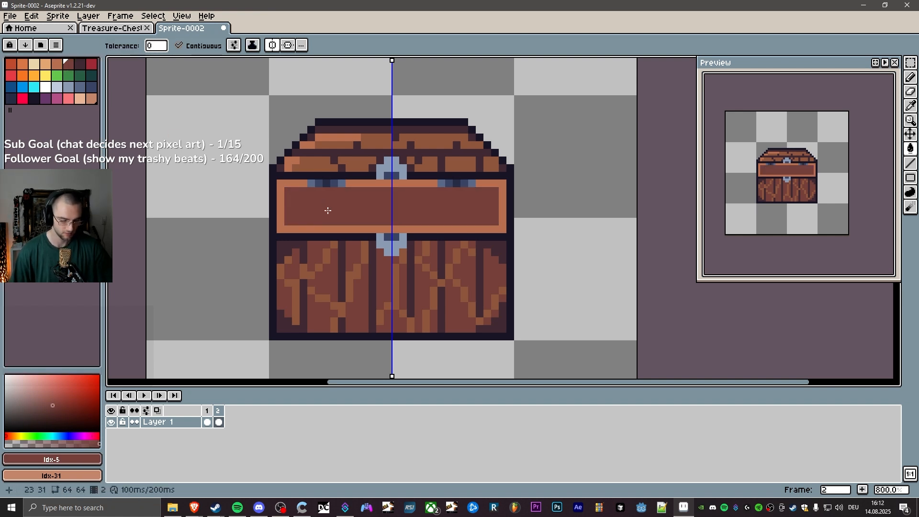
Draw a mirrored shadow in dark Idx-6 along the interior's upper edge and sides, with stepped corners and a thickened upper band.
{"action": "left_click", "coordinate": [80, 63]}
{"action": "key", "text": "b"}
{"action": "left_click", "coordinate": [311, 204]}
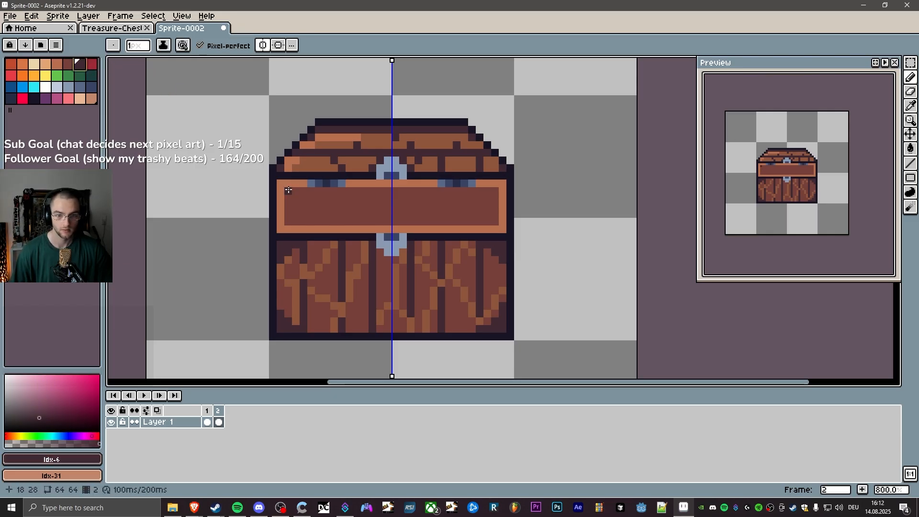
{"action": "mouse_move", "coordinate": [288, 191]}
{"action": "left_mouse_down"}
{"action": "mouse_move", "coordinate": [507, 194]}
{"action": "mouse_move", "coordinate": [484, 191]}
{"action": "mouse_move", "coordinate": [495, 196]}
{"action": "mouse_move", "coordinate": [495, 222]}
{"action": "left_mouse_up"}
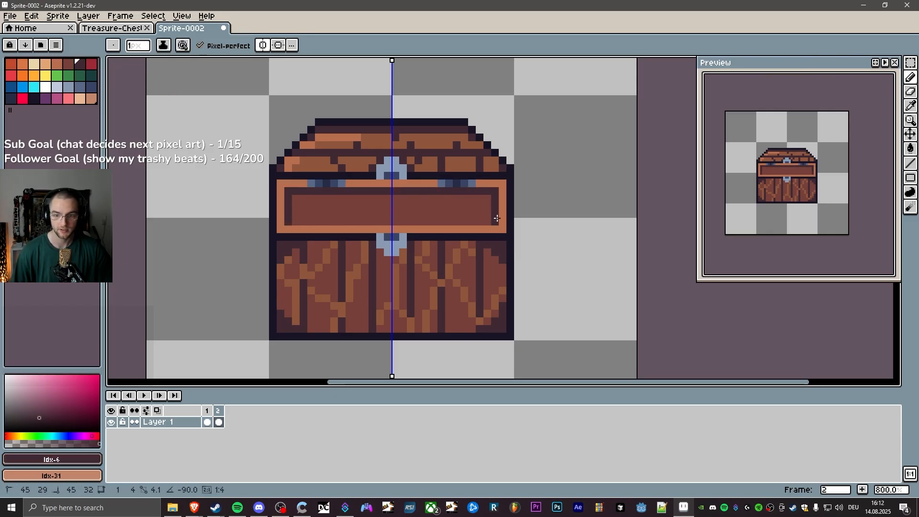
{"action": "left_click", "coordinate": [481, 200]}
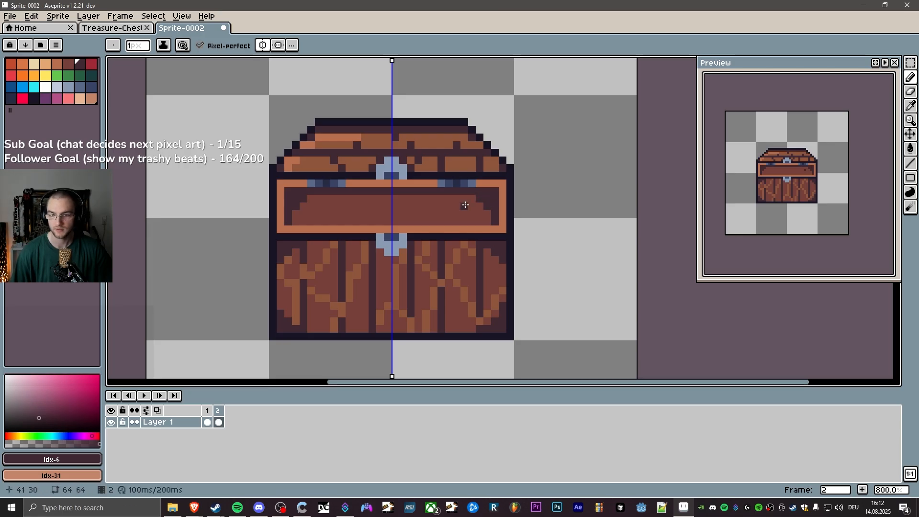
{"action": "left_click_drag", "start_coordinate": [474, 199], "coordinate": [388, 199]}
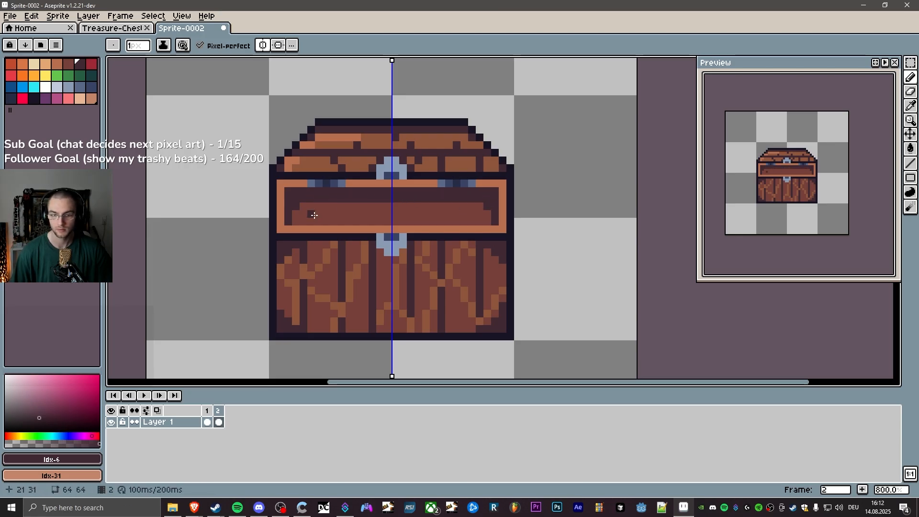
{"action": "left_click_drag", "start_coordinate": [291, 221], "coordinate": [390, 221]}
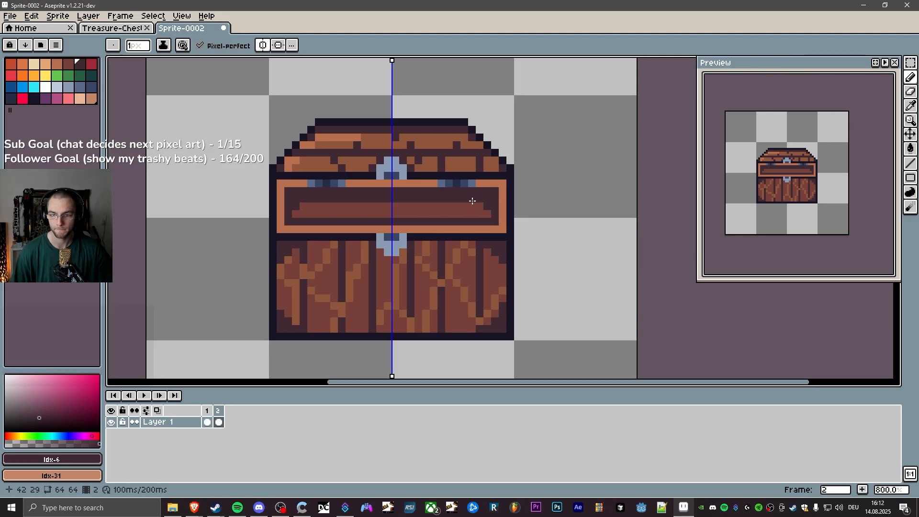
Refine the interior shadow with #743f39 and #3f2832 into a two-pixel band along its upper edge, with stepped sides above a brown floor.
{"action": "left_click", "coordinate": [450, 208], "text": "alt"}
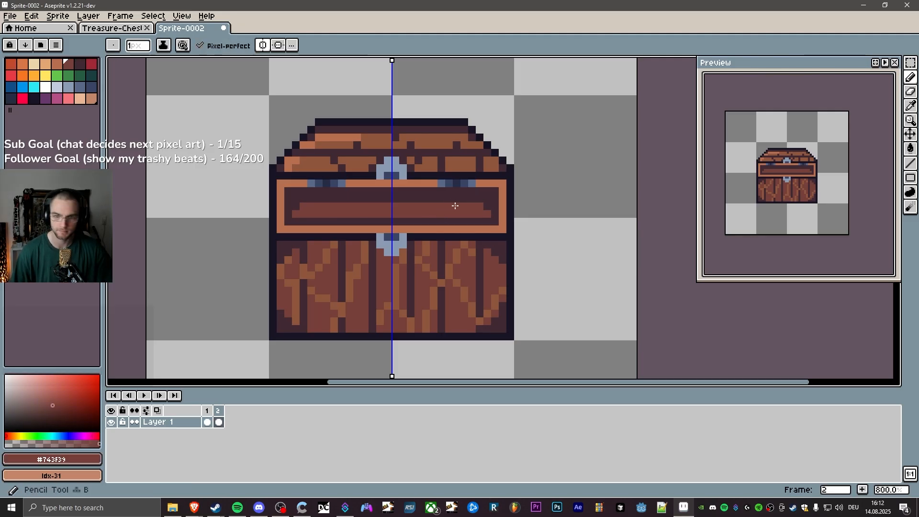
{"action": "left_click_drag", "start_coordinate": [472, 198], "coordinate": [395, 199]}
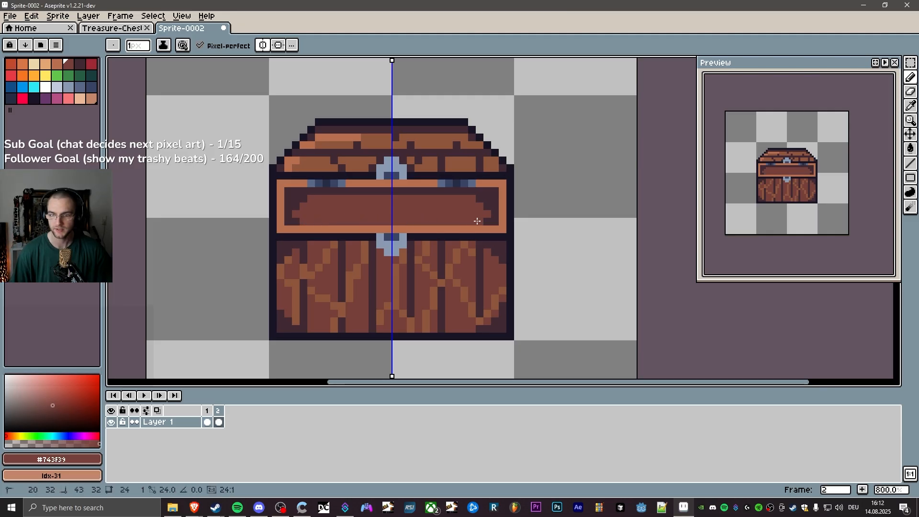
{"action": "key", "text": "i"}
{"action": "left_click", "coordinate": [480, 190]}
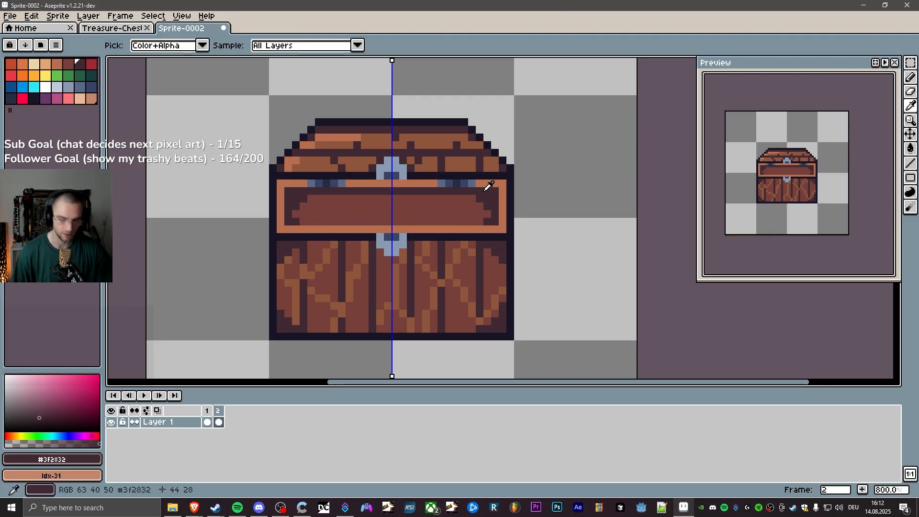
{"action": "key", "text": "b"}
{"action": "left_click_drag", "start_coordinate": [467, 201], "coordinate": [340, 200]}
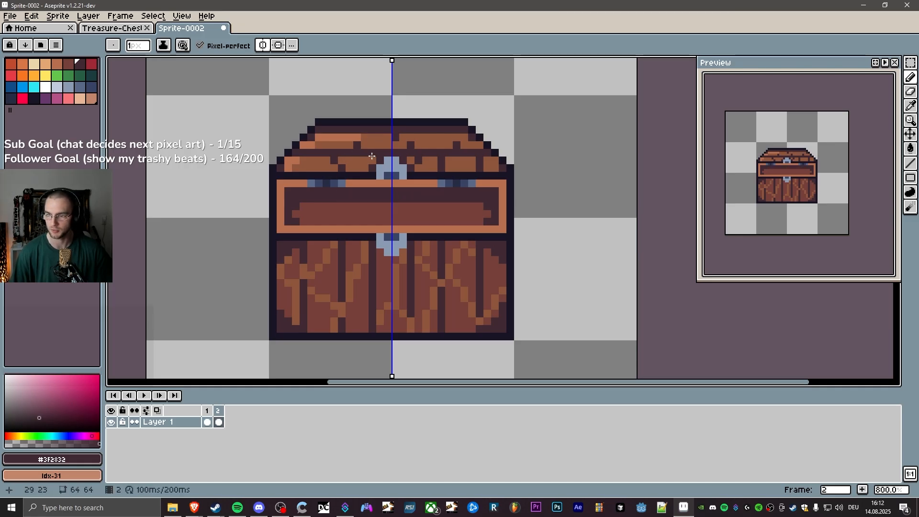
{"action": "key", "text": "i"}
{"action": "left_click", "coordinate": [467, 209]}
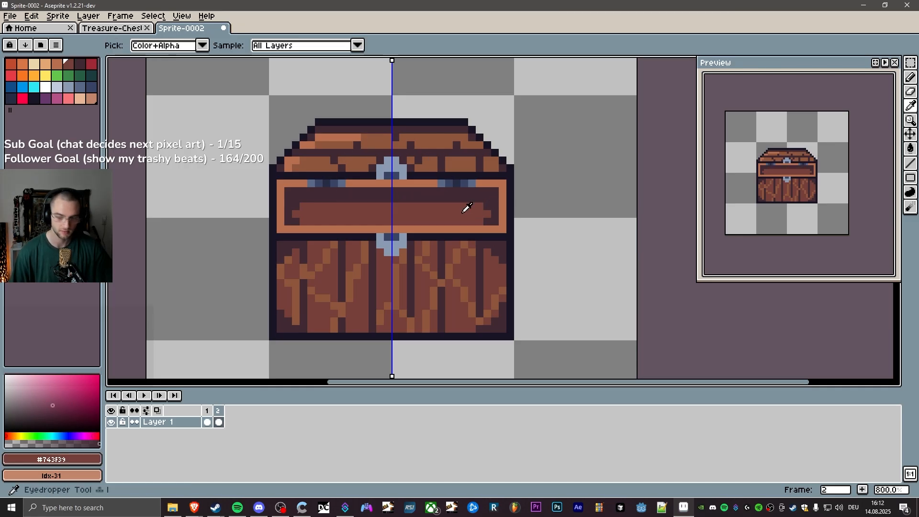
{"action": "key", "text": "b"}
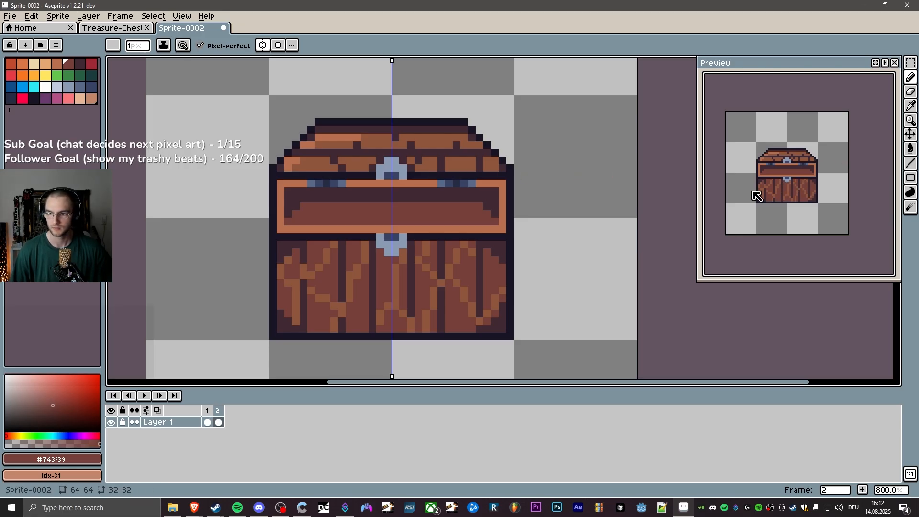
Play the animation, stop it, and compare both frames, inspecting the shaded interior of the open chest up close.
{"action": "left_click", "coordinate": [145, 396]}
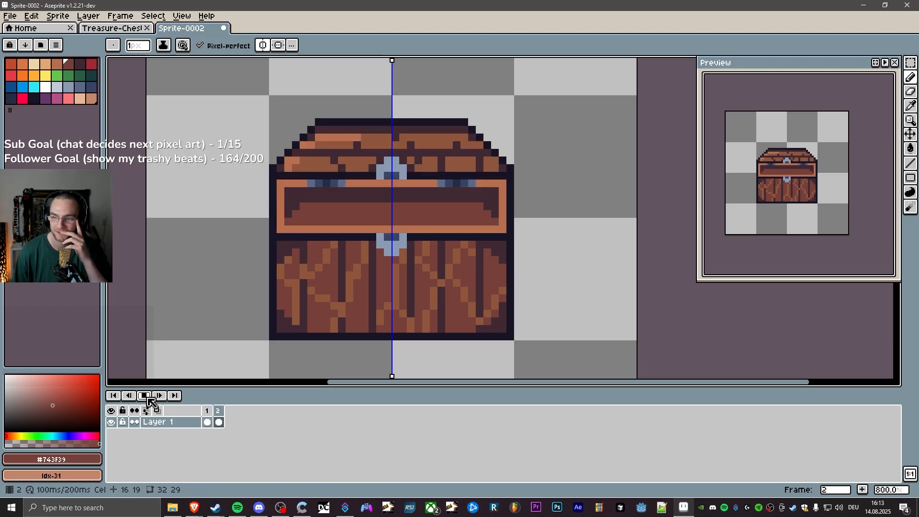
{"action": "left_click", "coordinate": [146, 398]}
{"action": "left_click", "coordinate": [221, 415]}
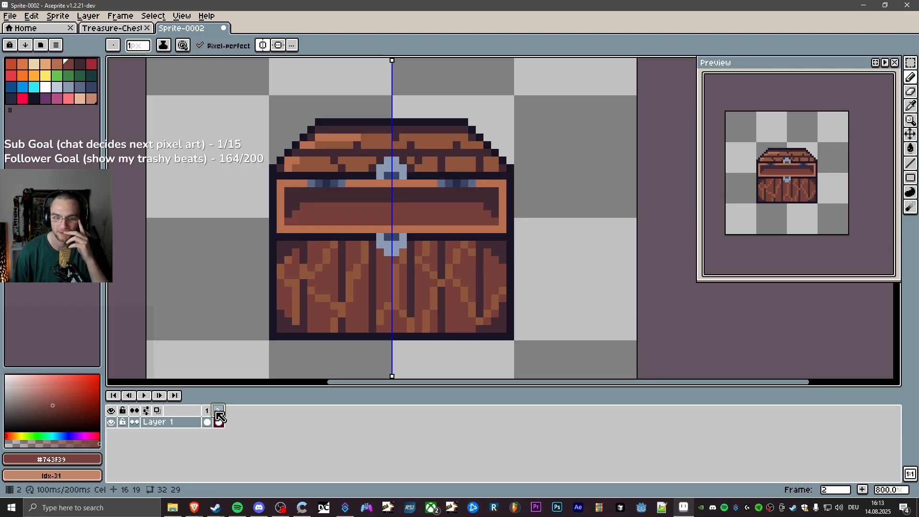
{"action": "left_click", "coordinate": [210, 411]}
{"action": "left_click", "coordinate": [220, 412]}
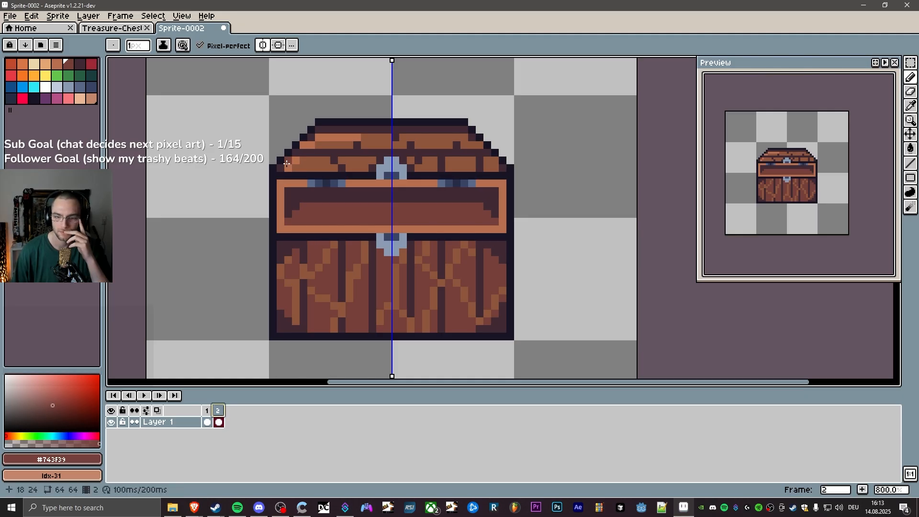
{"action": "scroll", "coordinate": [359, 255], "scroll_direction": "up", "scroll_amount": 1}
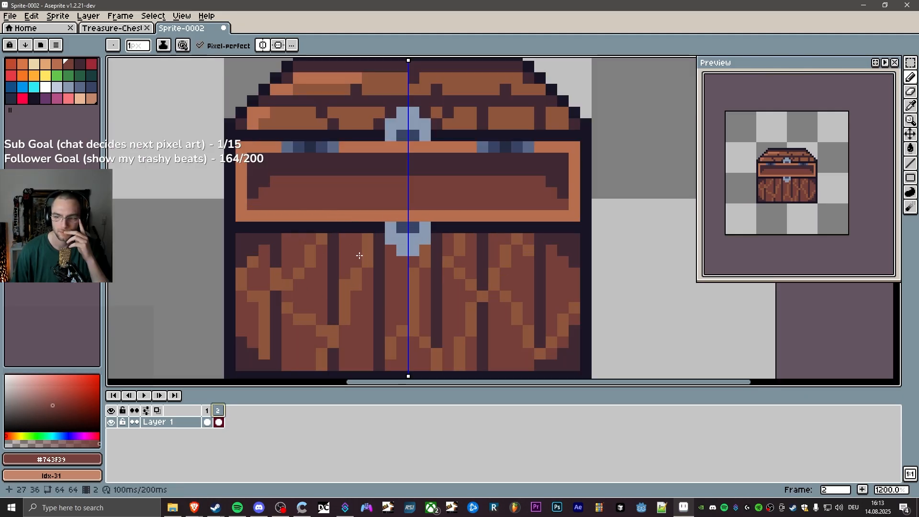
{"action": "scroll", "coordinate": [359, 256], "scroll_direction": "down", "scroll_amount": 1}
{"action": "scroll", "coordinate": [360, 256], "scroll_direction": "down", "scroll_amount": 1}
{"action": "scroll", "coordinate": [359, 256], "scroll_direction": "up", "scroll_amount": 1}
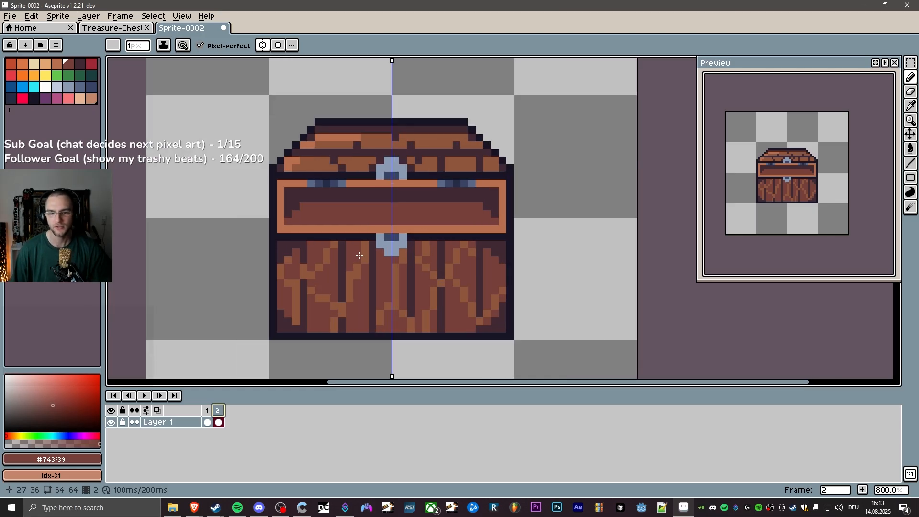
Select the 32 × 12 pixel area holding the lid, upper rim and hinges in frame 2 and move it up one pixel.
{"action": "key", "text": "space"}
{"action": "left_click_drag", "start_coordinate": [473, 206], "coordinate": [466, 228]}
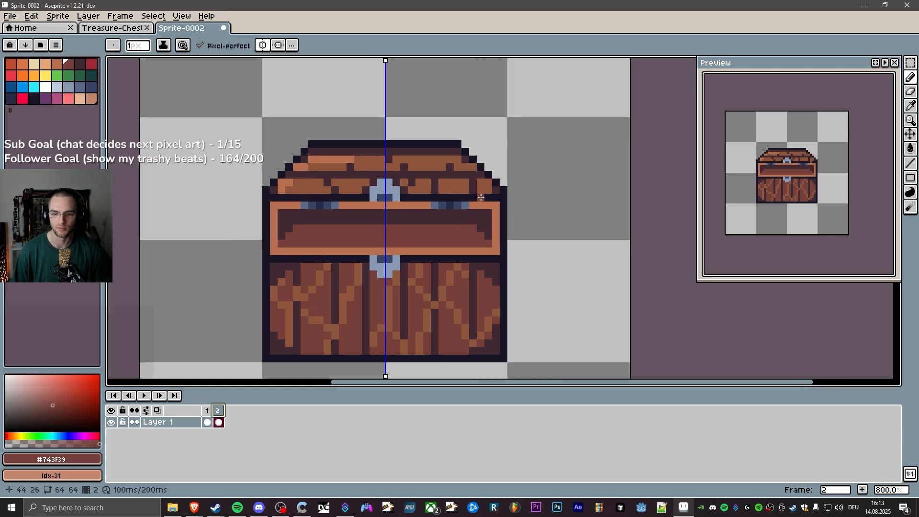
{"action": "key", "text": "m"}
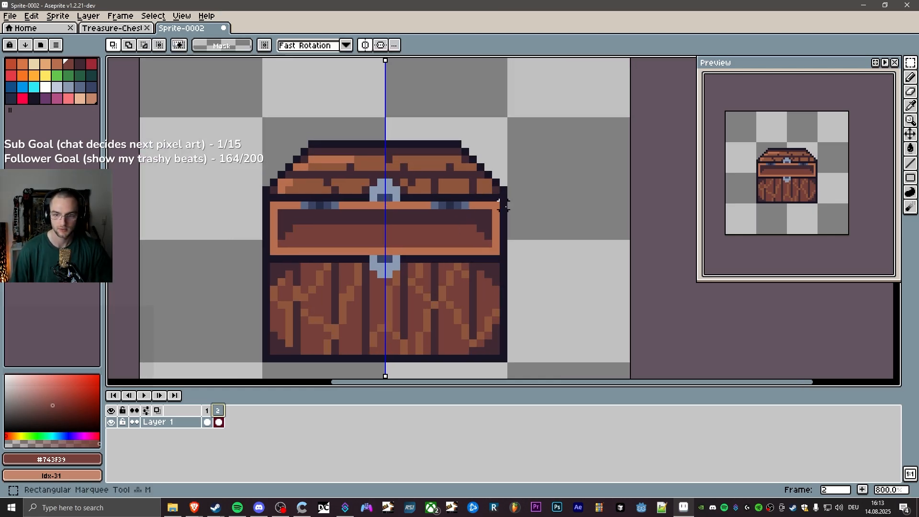
{"action": "left_click_drag", "start_coordinate": [507, 209], "coordinate": [264, 121]}
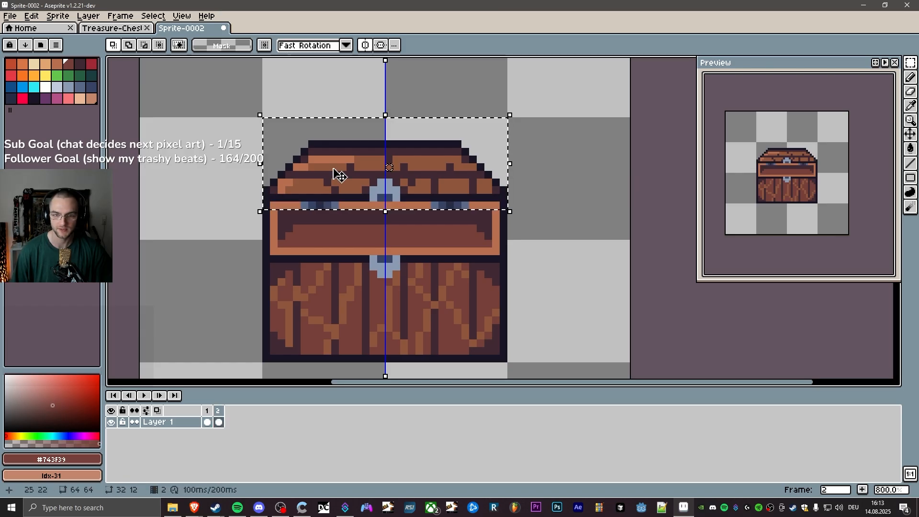
{"action": "left_click_drag", "start_coordinate": [339, 173], "coordinate": [335, 165]}
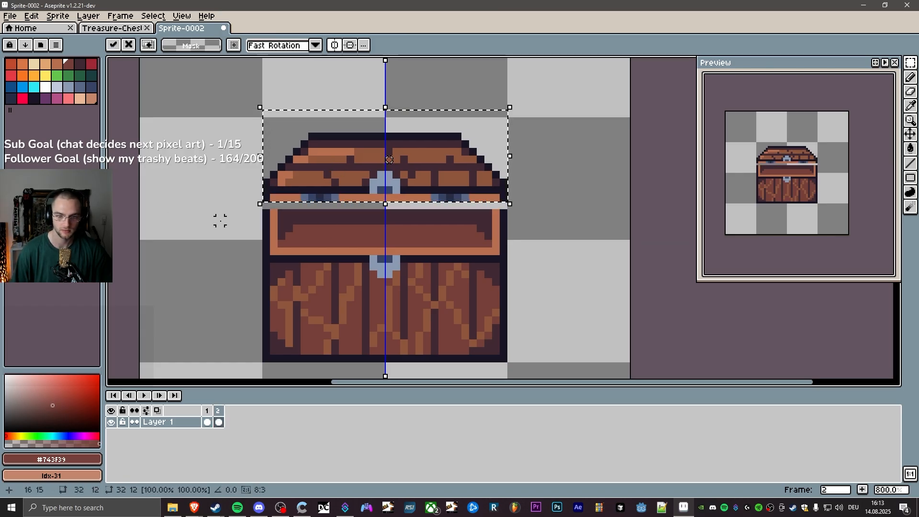
{"action": "left_click", "coordinate": [251, 212]}
Close the one-pixel gap below the raised lid with outline color #181425, rim color #b86f50 and interior shadow #3f2832.
{"action": "key", "text": "b"}
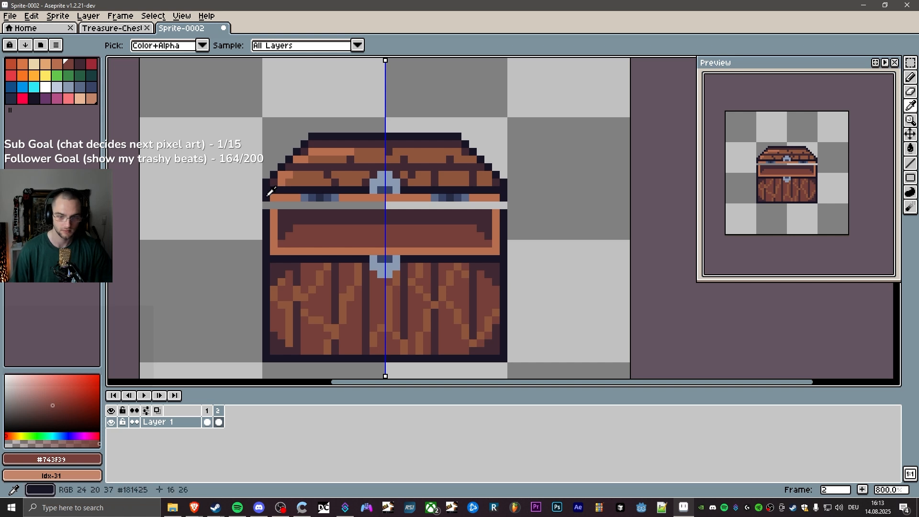
{"action": "left_click", "coordinate": [266, 197], "text": "alt"}
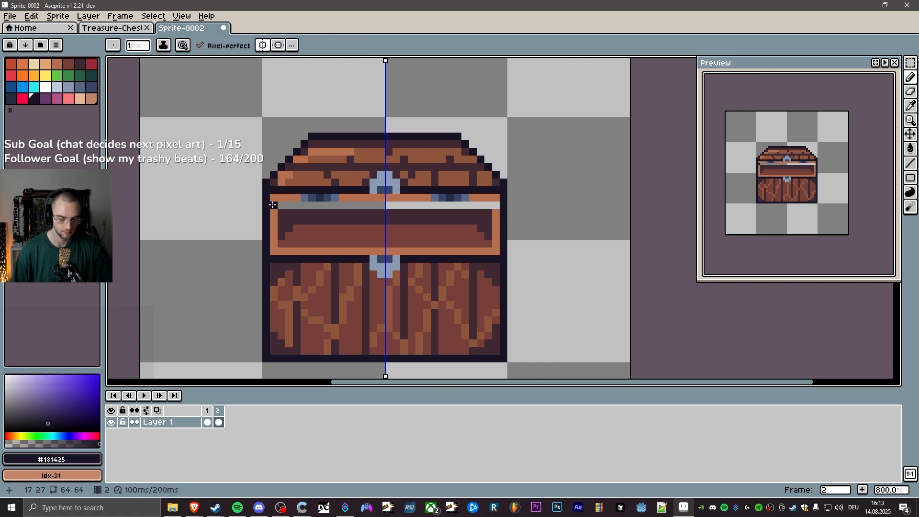
{"action": "left_click", "coordinate": [273, 207], "text": "alt"}
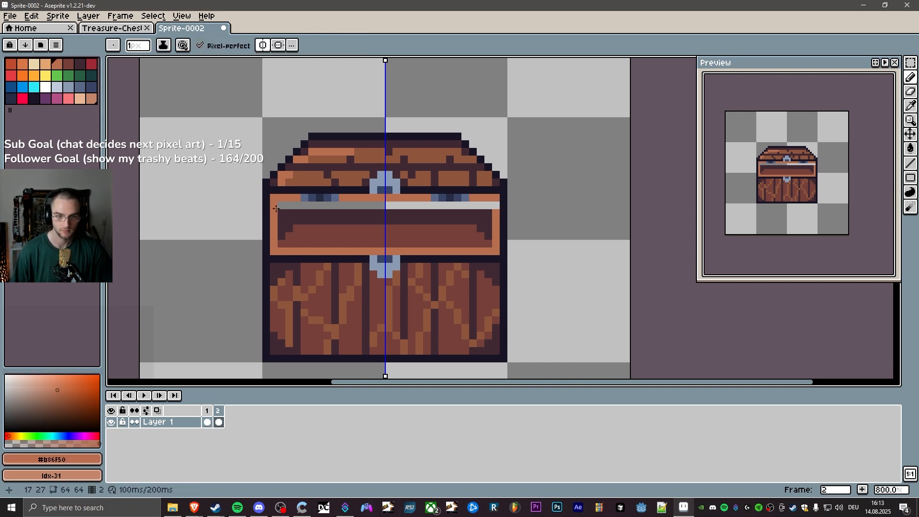
{"action": "left_click", "coordinate": [275, 207]}
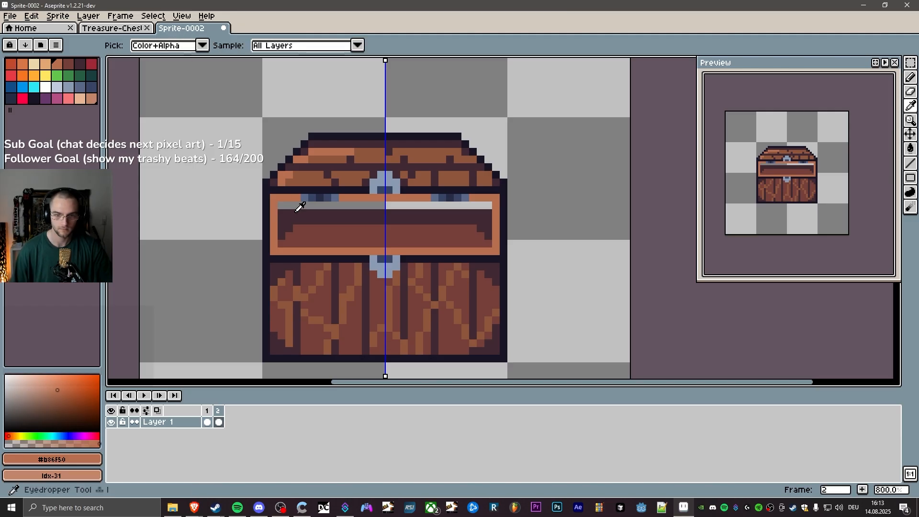
{"action": "left_click", "coordinate": [300, 207], "text": "alt"}
{"action": "left_click", "coordinate": [282, 207]}
{"action": "left_click", "coordinate": [333, 204], "text": "shift"}
{"action": "left_click", "coordinate": [381, 204], "text": "shift"}
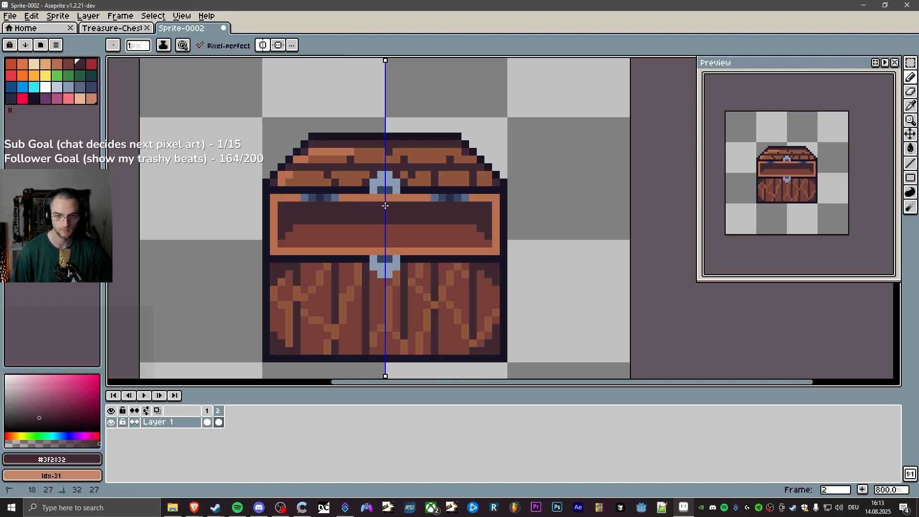
Extend the interior's brown area up one row with #743f39 and lighten the shadow pixels at its lower sides.
{"action": "left_click", "coordinate": [336, 234], "text": "alt"}
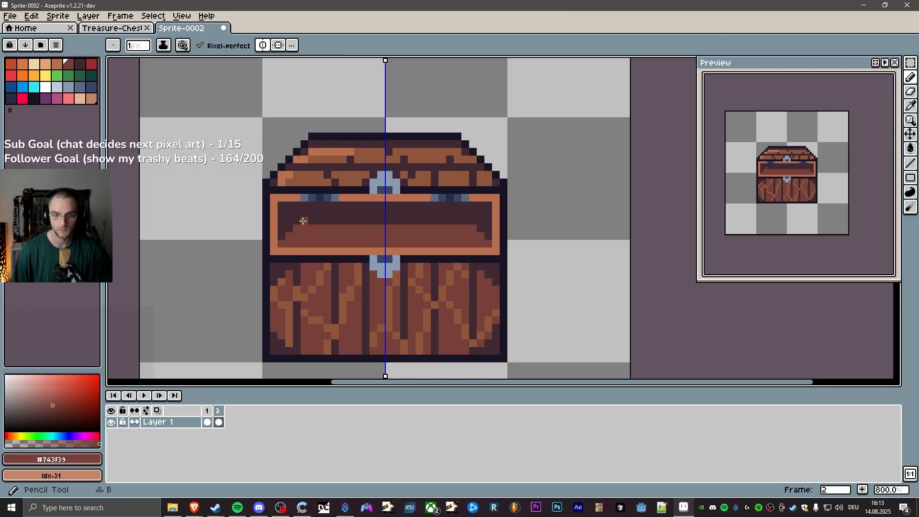
{"action": "left_click_drag", "start_coordinate": [299, 221], "coordinate": [384, 219]}
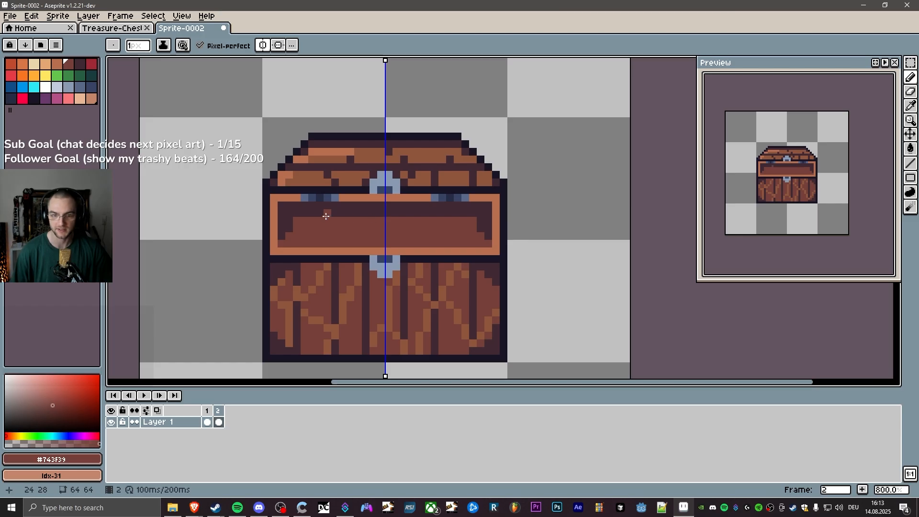
{"action": "left_click", "coordinate": [289, 230]}
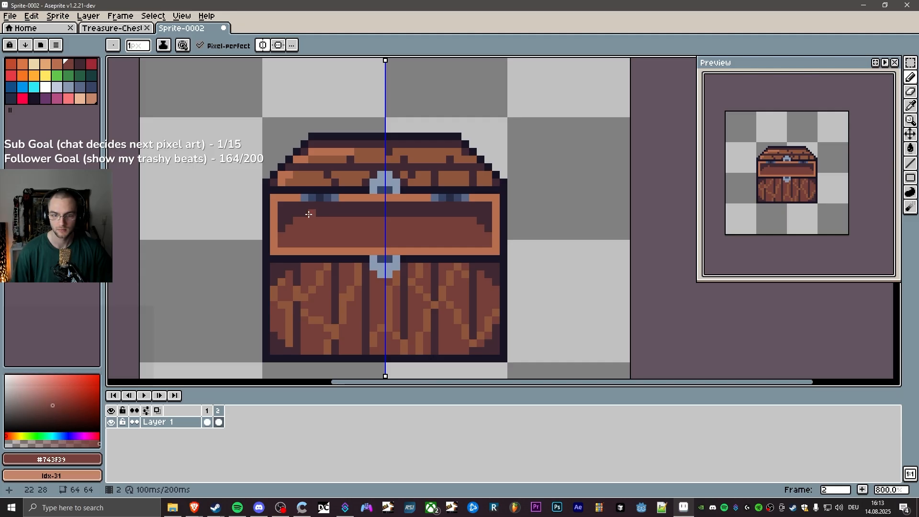
Try extending the interior's brown area up by another row with #743f39, and undo these strokes.
{"action": "left_click_drag", "start_coordinate": [306, 214], "coordinate": [392, 214]}
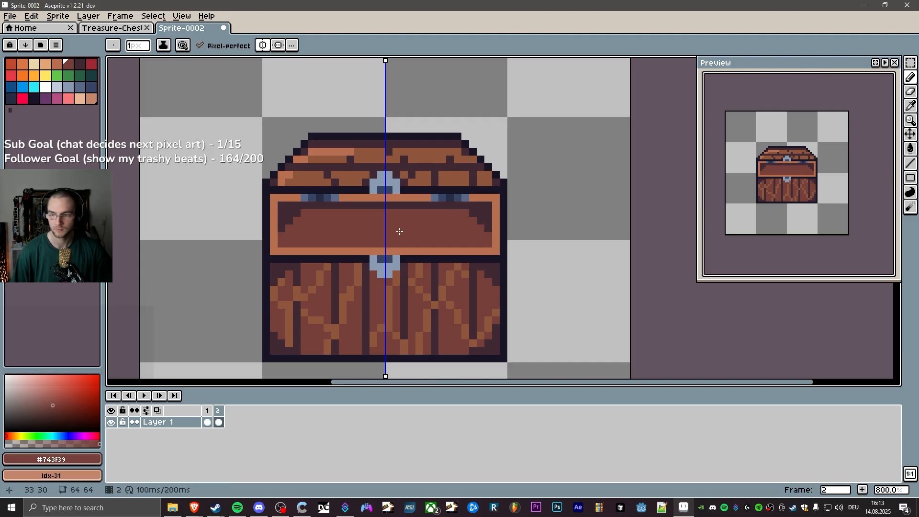
{"action": "key", "text": "ctrl+z"}
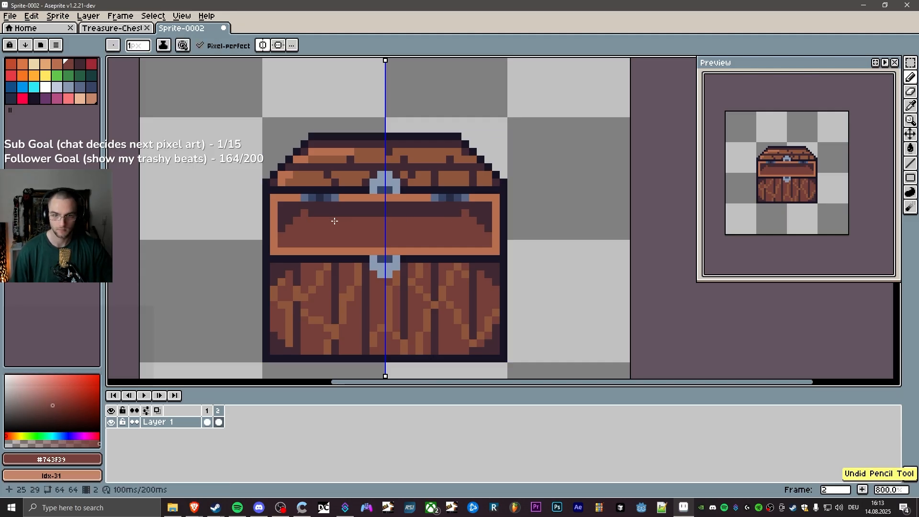
{"action": "key", "text": "ctrl+y"}
{"action": "key", "text": "ctrl+z"}
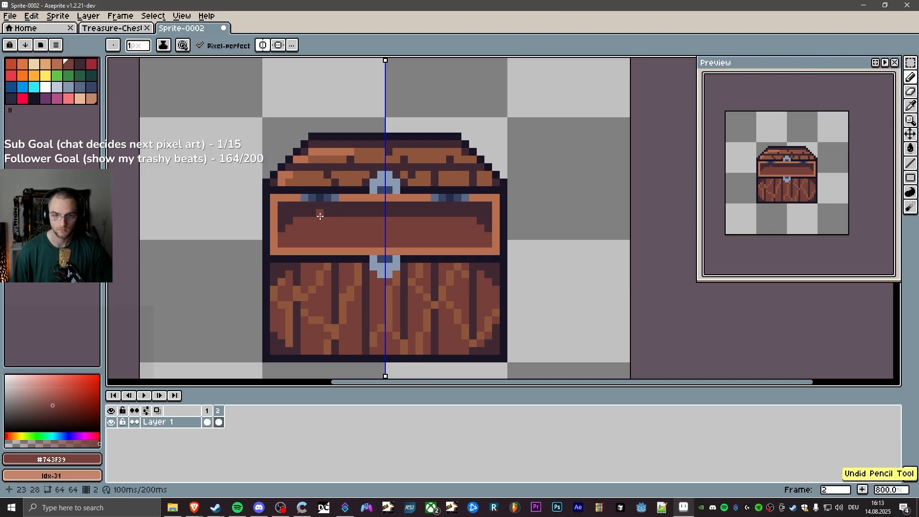
{"action": "left_click", "coordinate": [312, 215]}
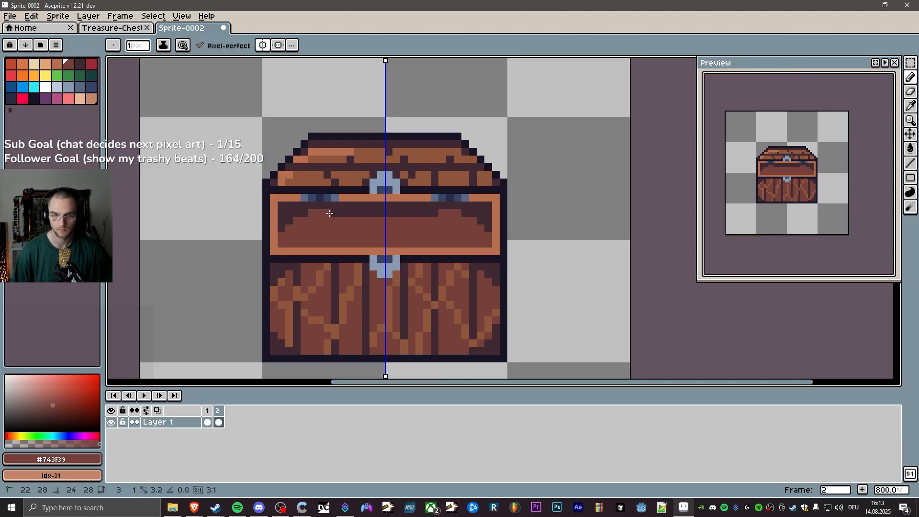
{"action": "left_click", "coordinate": [383, 212], "text": "shift"}
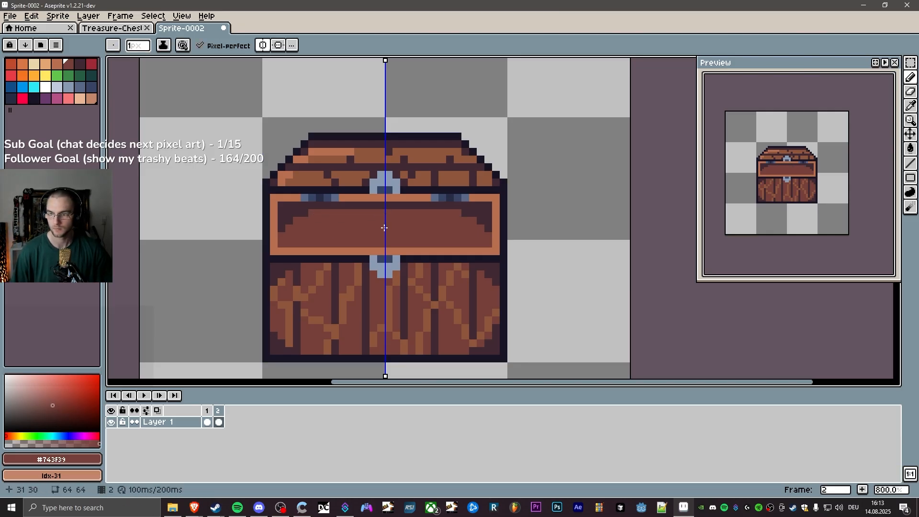
{"action": "key", "text": "ctrl+z"}
{"action": "key", "text": "ctrl+z"}
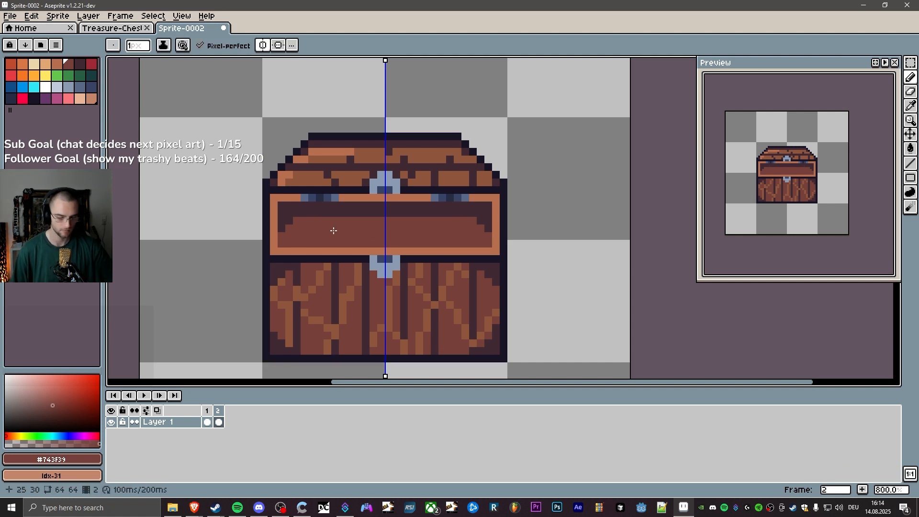
Extend the interior's side shadows down to the lower rim and widen their stepped inner edges symmetrically with #3f2832.
{"action": "left_click", "coordinate": [332, 205], "text": "alt"}
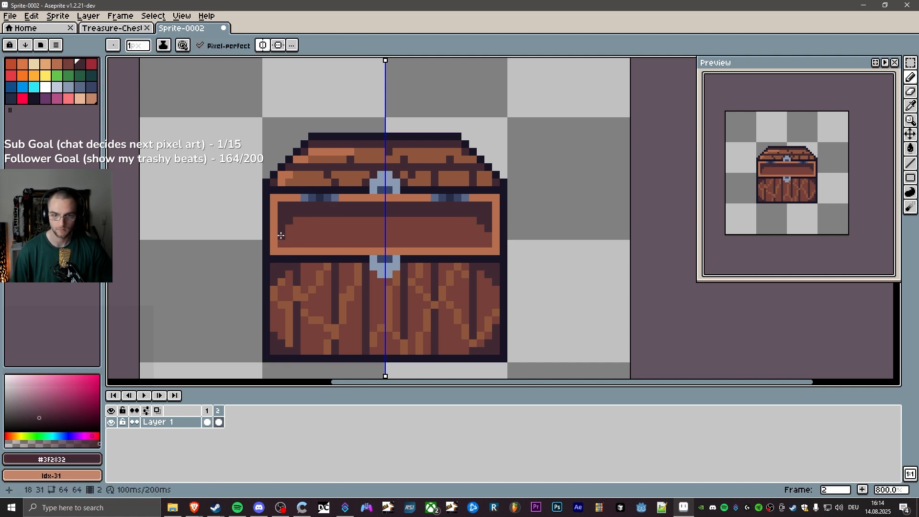
{"action": "left_click_drag", "start_coordinate": [281, 236], "coordinate": [281, 244]}
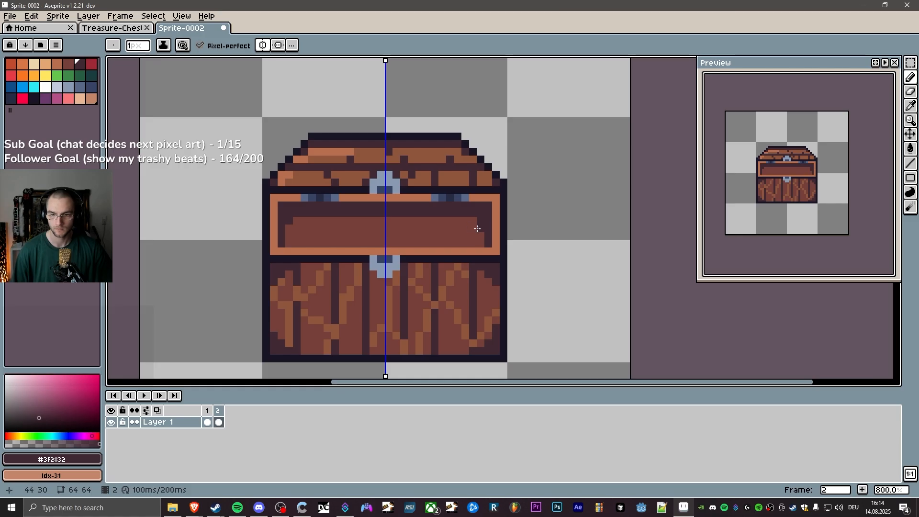
{"action": "left_click_drag", "start_coordinate": [481, 229], "coordinate": [473, 223]}
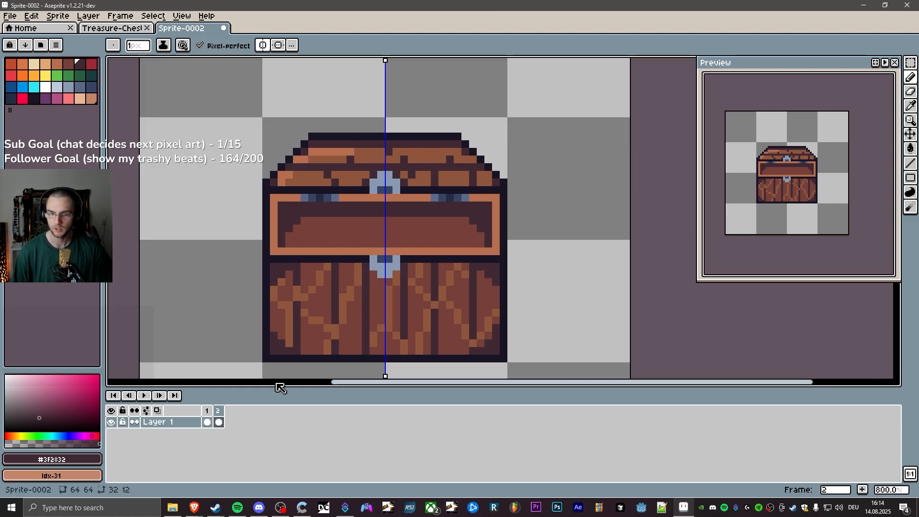
Compare the closed chest in frame 1 with the open chest in frame 2, checking the interior's side shading.
{"action": "left_click", "coordinate": [209, 412]}
{"action": "left_click", "coordinate": [220, 412]}
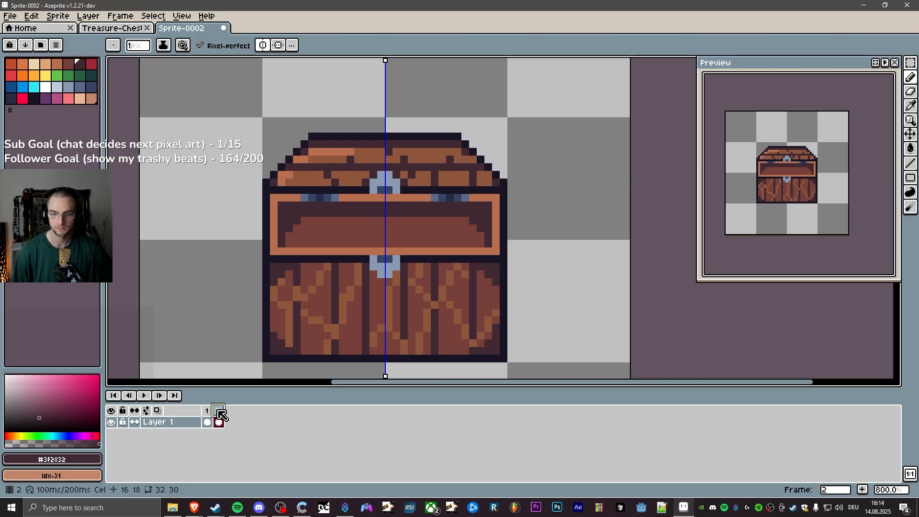
{"action": "left_click", "coordinate": [208, 411]}
{"action": "left_click", "coordinate": [219, 412]}
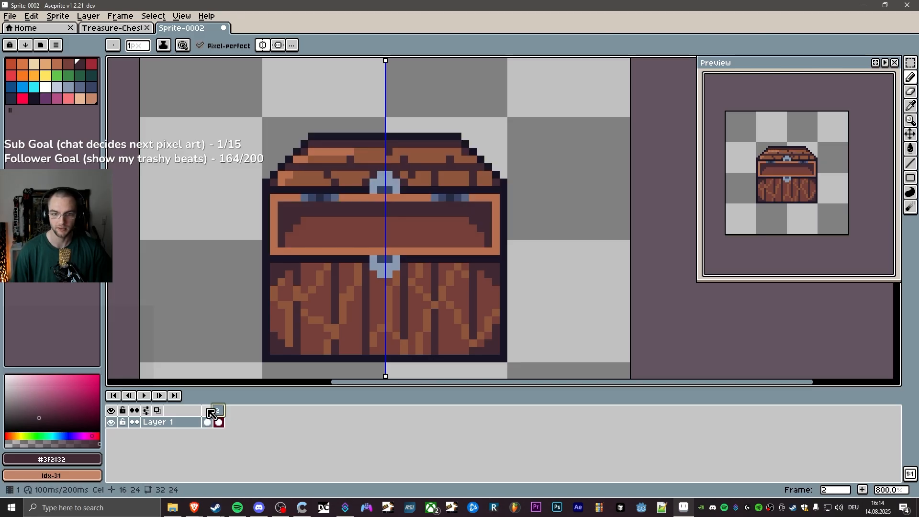
{"action": "left_click", "coordinate": [210, 413]}
{"action": "left_click", "coordinate": [220, 413]}
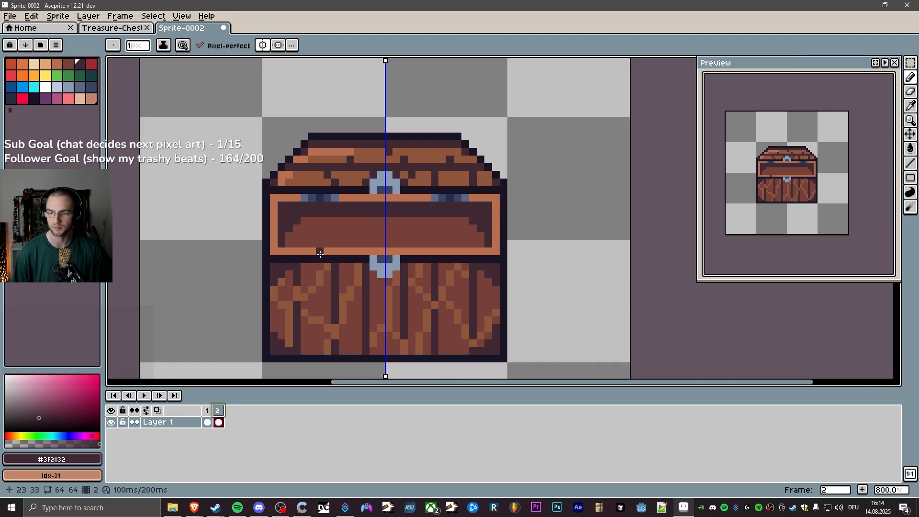
{"action": "left_click", "coordinate": [207, 410]}
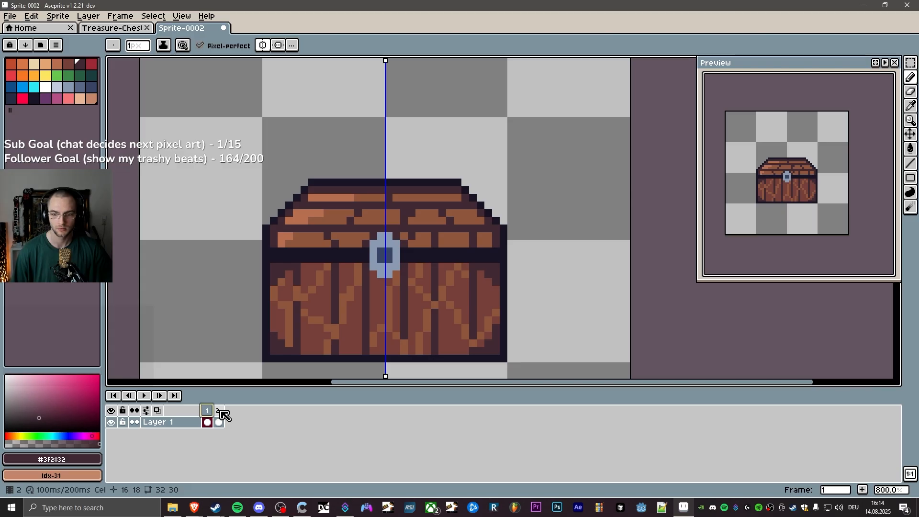
{"action": "left_click", "coordinate": [219, 411]}
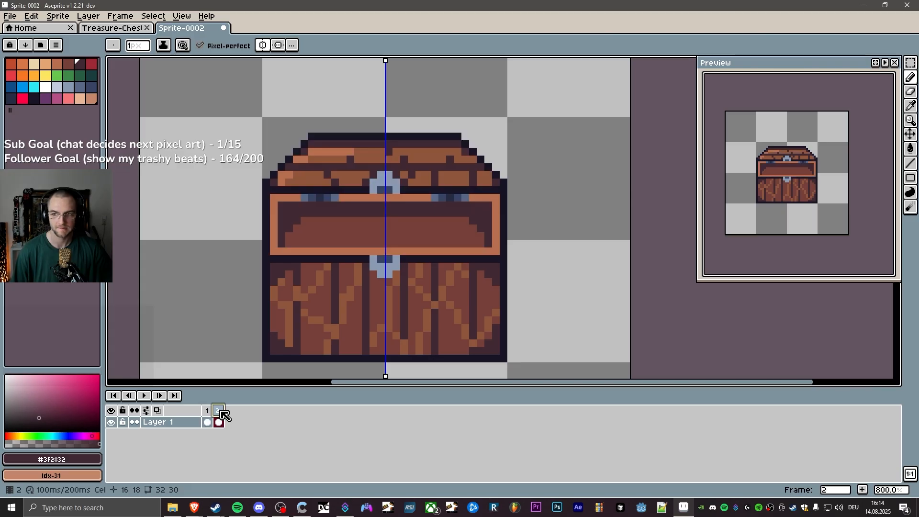
Switch to the browser's treasure chest reference image, examine the closed and open designs, and return to Aseprite.
{"action": "left_click", "coordinate": [194, 508]}
{"action": "left_click", "coordinate": [239, 468]}
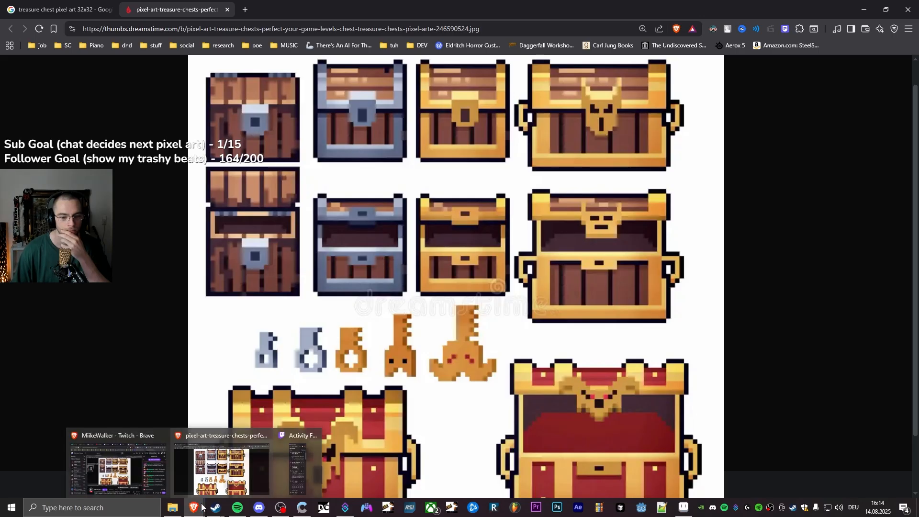
{"action": "mouse_move", "coordinate": [683, 507]}
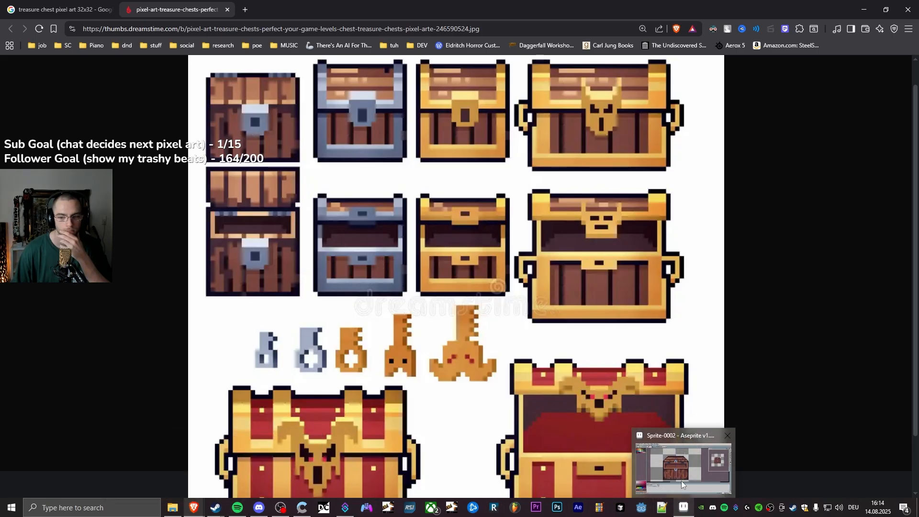
{"action": "left_click", "coordinate": [681, 478]}
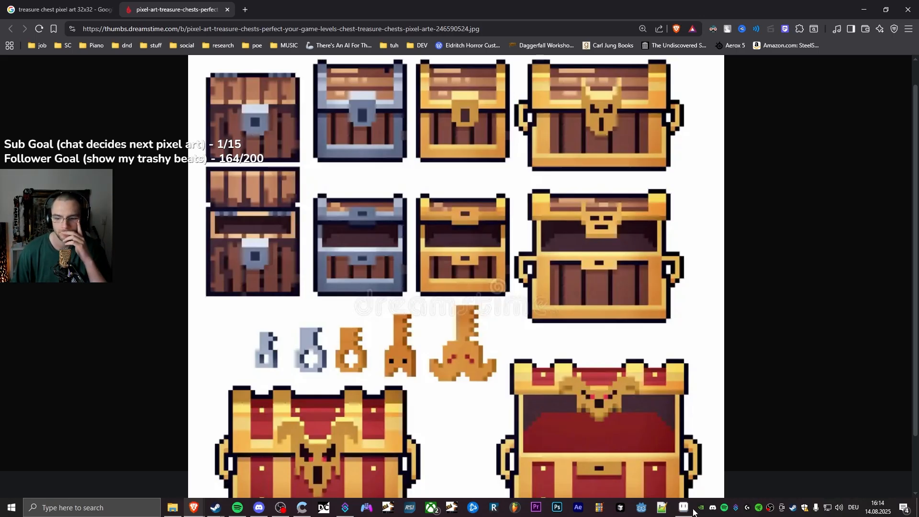
{"action": "mouse_move", "coordinate": [684, 508]}
{"action": "mouse_move", "coordinate": [680, 463]}
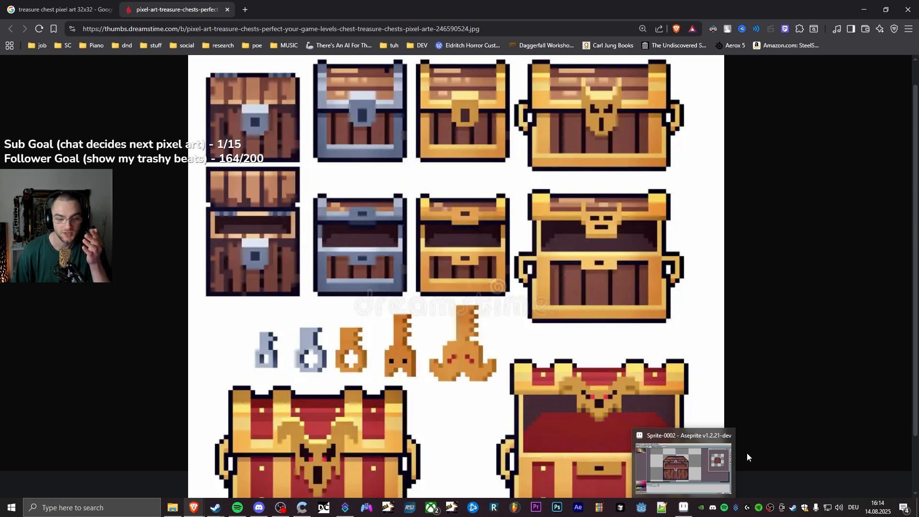
{"action": "mouse_move", "coordinate": [715, 462]}
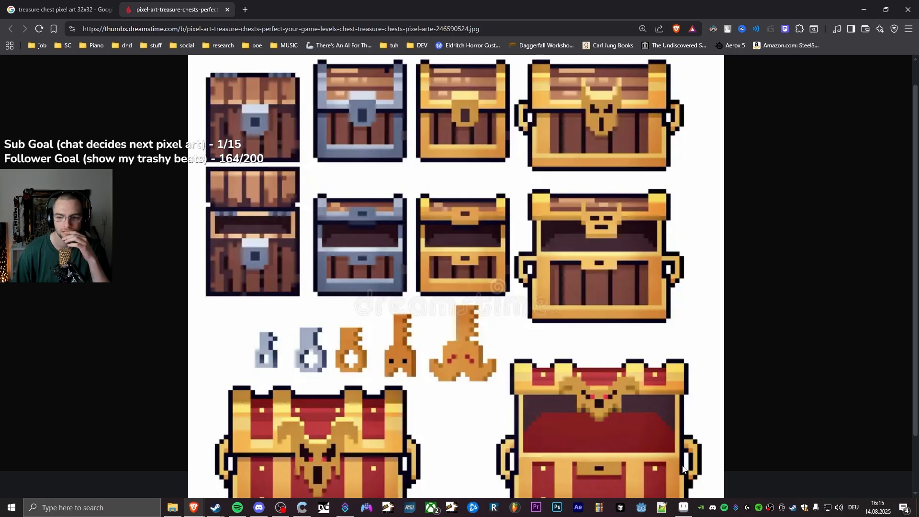
{"action": "left_click", "coordinate": [684, 508]}
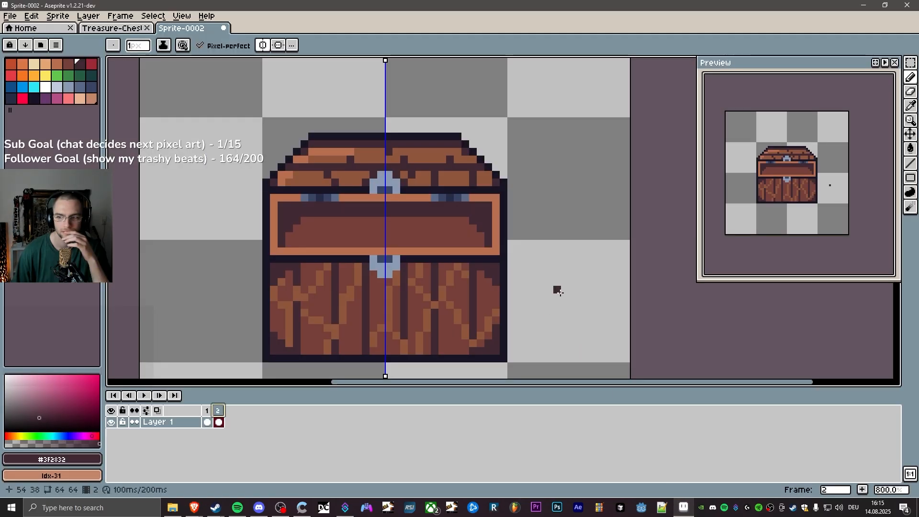
Alternate repeatedly between frames 1 and 2 to examine how the lid, lock and rim change as the chest opens.
{"action": "left_click", "coordinate": [208, 410]}
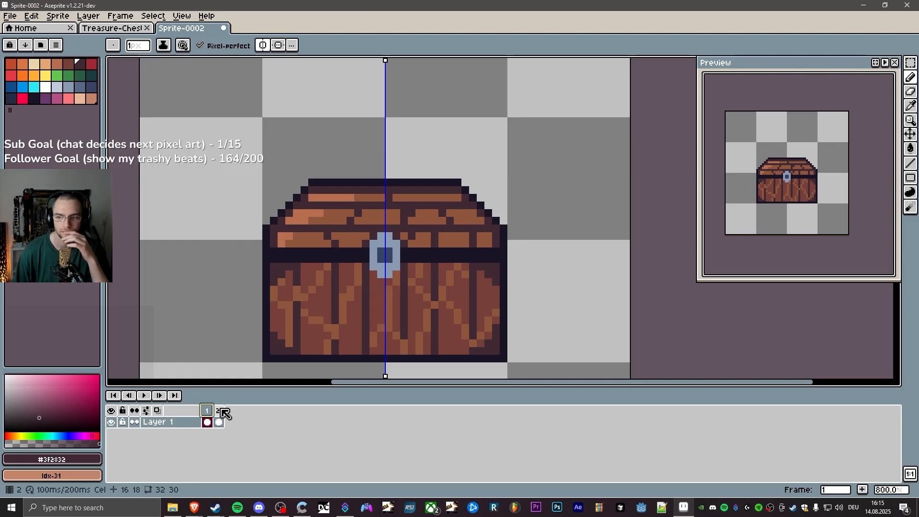
{"action": "left_click", "coordinate": [221, 409]}
{"action": "left_click", "coordinate": [208, 410]}
{"action": "left_click", "coordinate": [222, 410]}
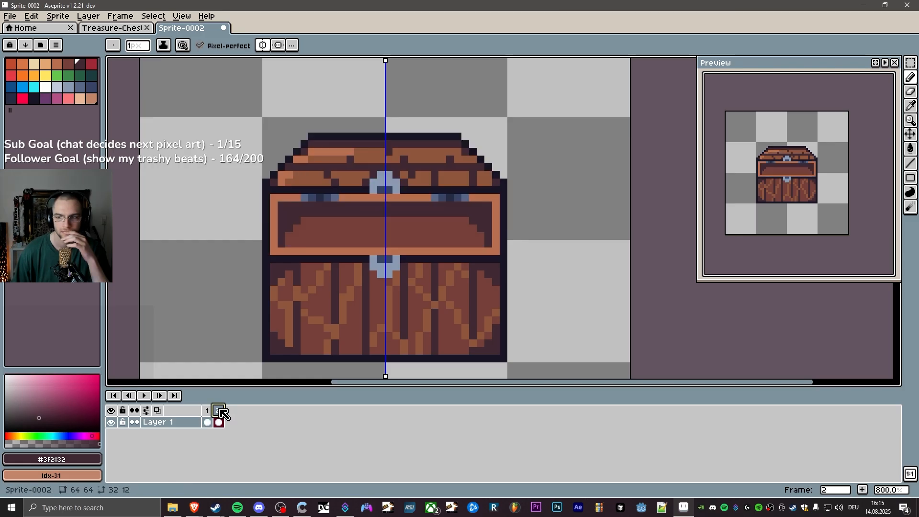
{"action": "left_click", "coordinate": [212, 411]}
{"action": "left_click", "coordinate": [220, 411]}
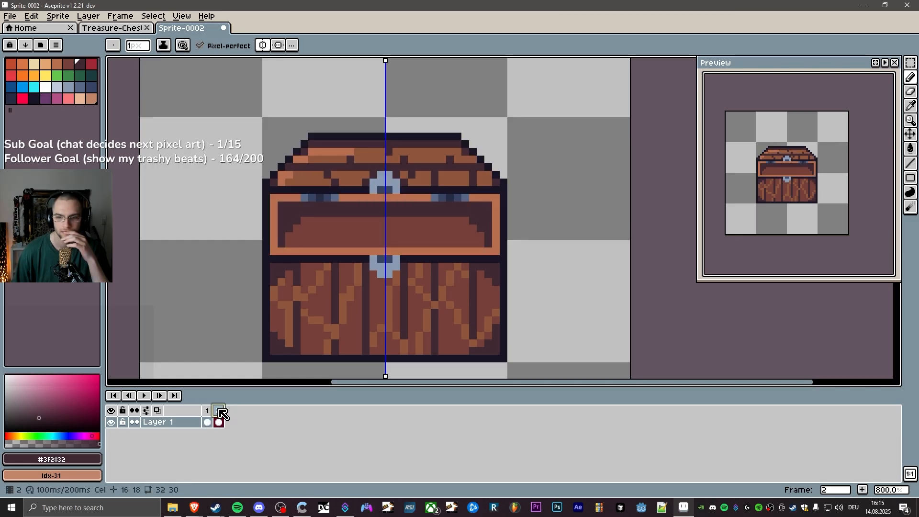
{"action": "left_click", "coordinate": [209, 410]}
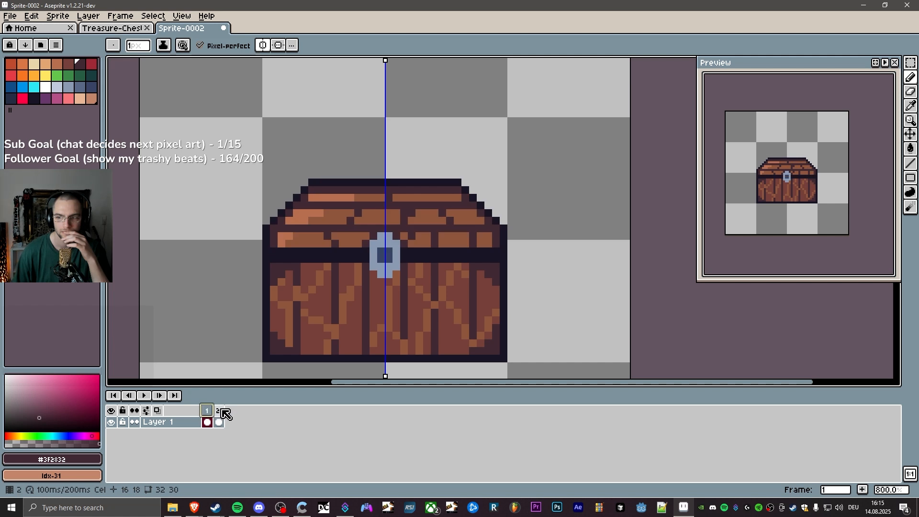
{"action": "left_click", "coordinate": [222, 410]}
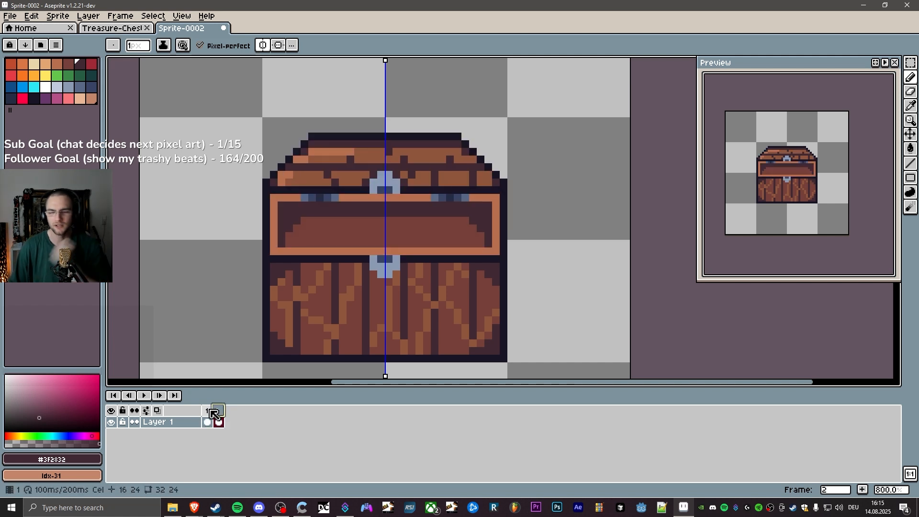
{"action": "left_click", "coordinate": [212, 410]}
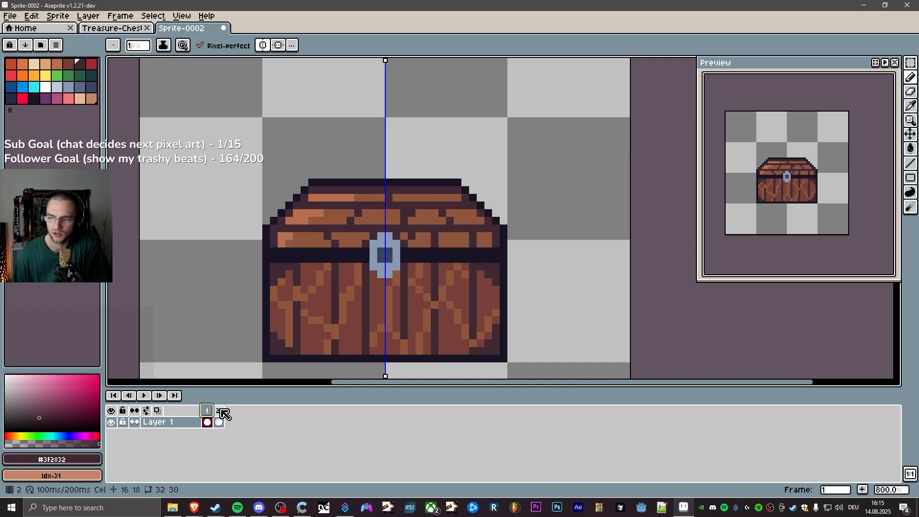
{"action": "left_click", "coordinate": [222, 410]}
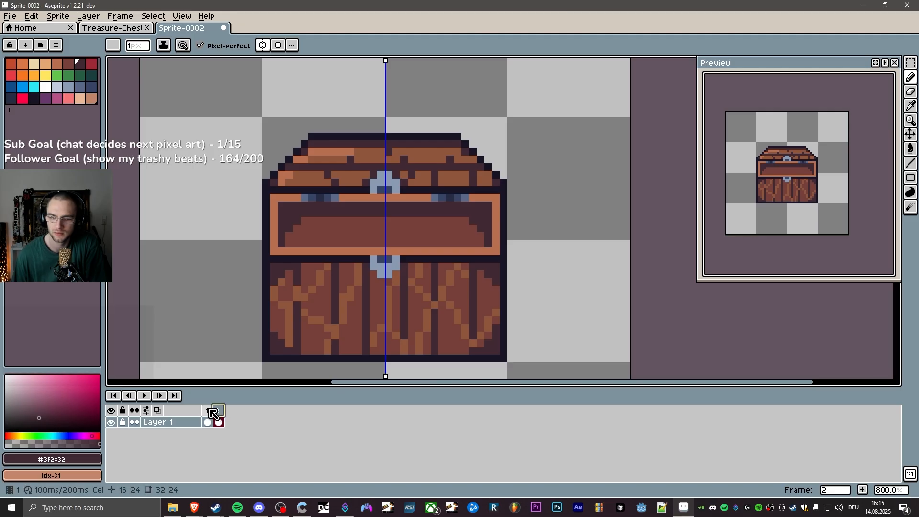
{"action": "left_click", "coordinate": [208, 413]}
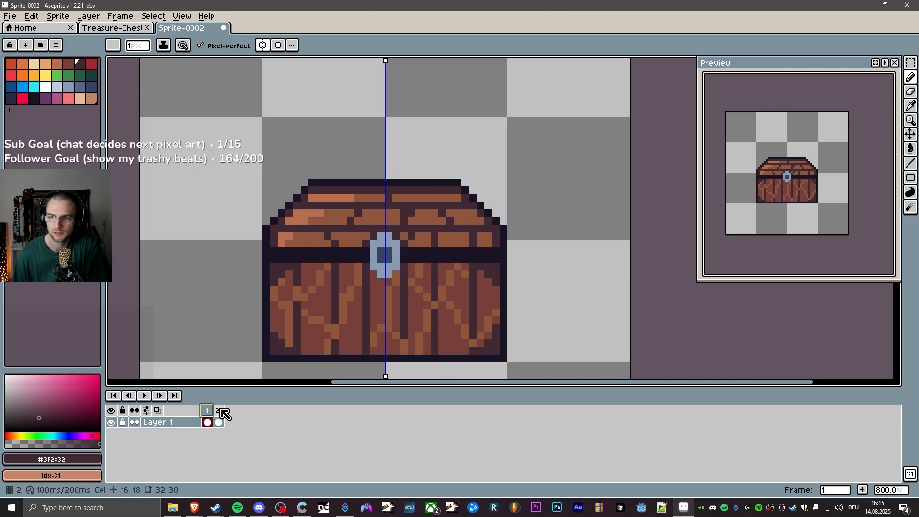
{"action": "left_click", "coordinate": [223, 412]}
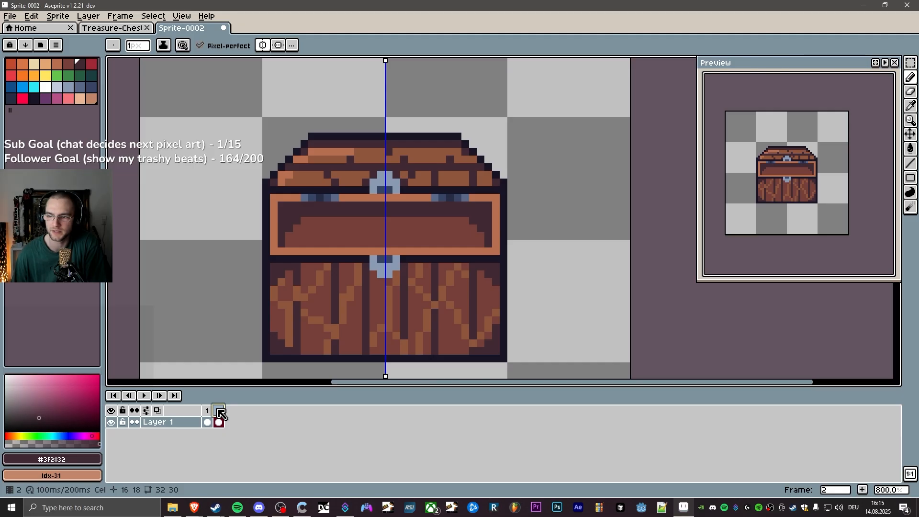
{"action": "left_click", "coordinate": [208, 412]}
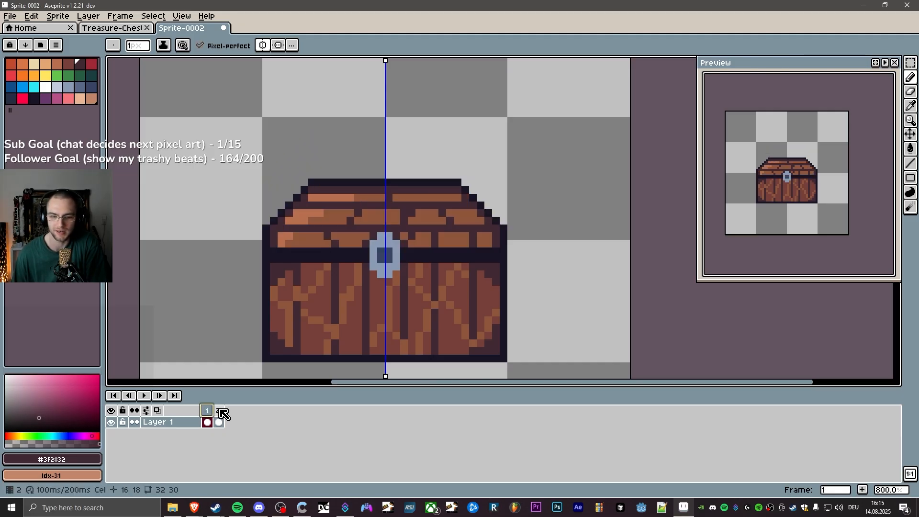
{"action": "left_click", "coordinate": [221, 411]}
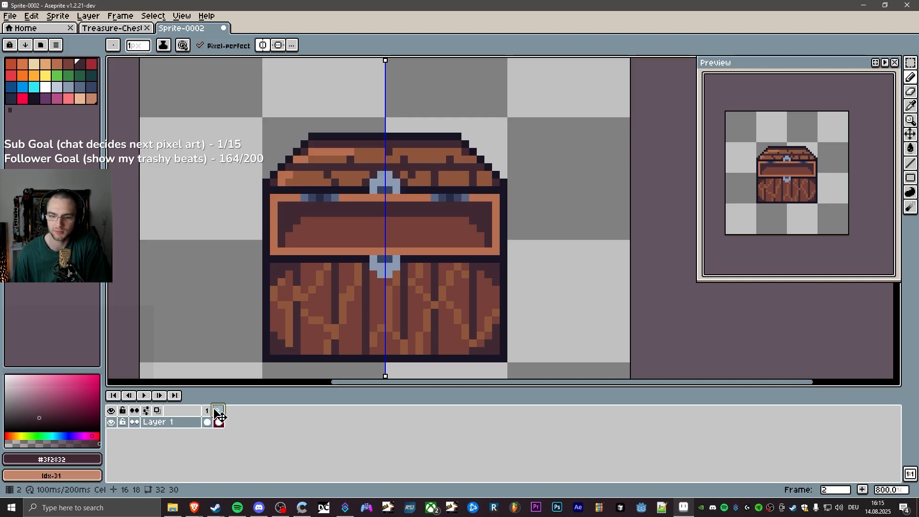
{"action": "left_click", "coordinate": [208, 411]}
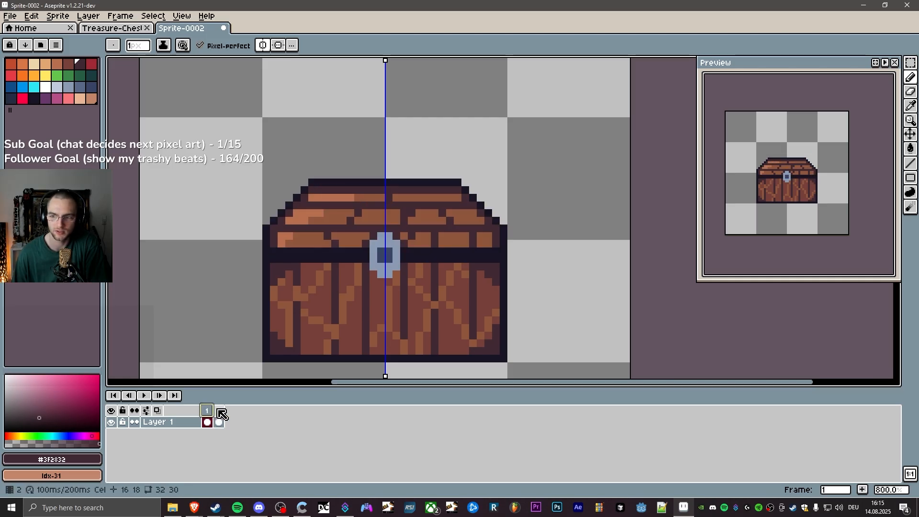
{"action": "left_click", "coordinate": [221, 411]}
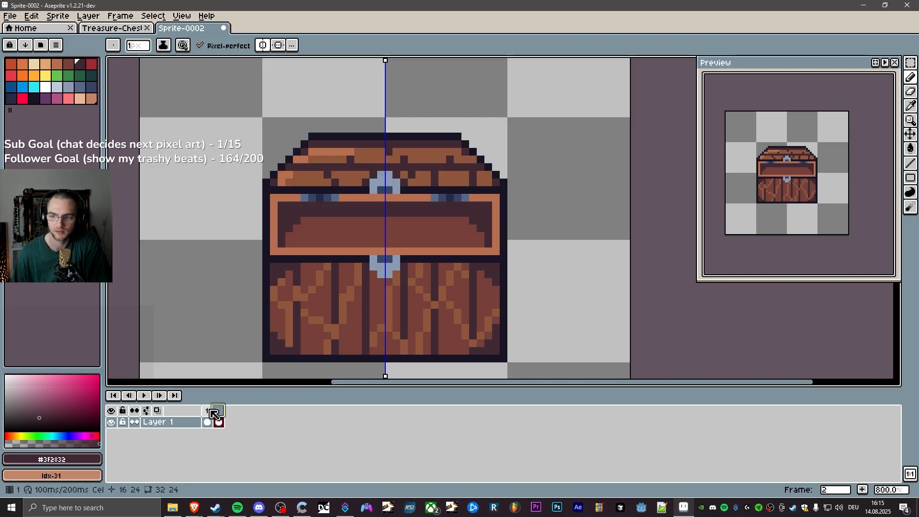
Switch to the browser's reference image and examine the open chests and the large red chests below them.
{"action": "mouse_move", "coordinate": [193, 508]}
{"action": "left_click", "coordinate": [234, 476]}
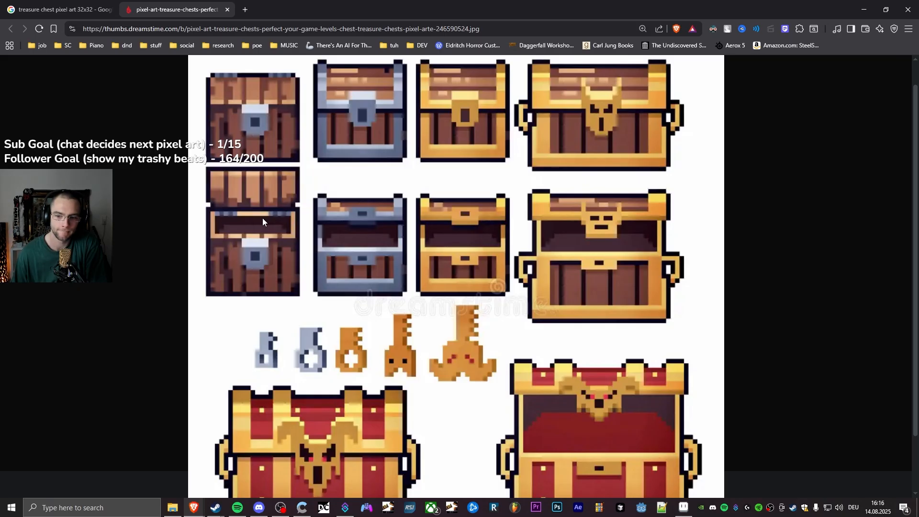
{"action": "scroll", "coordinate": [363, 239], "scroll_direction": "down", "scroll_amount": 1}
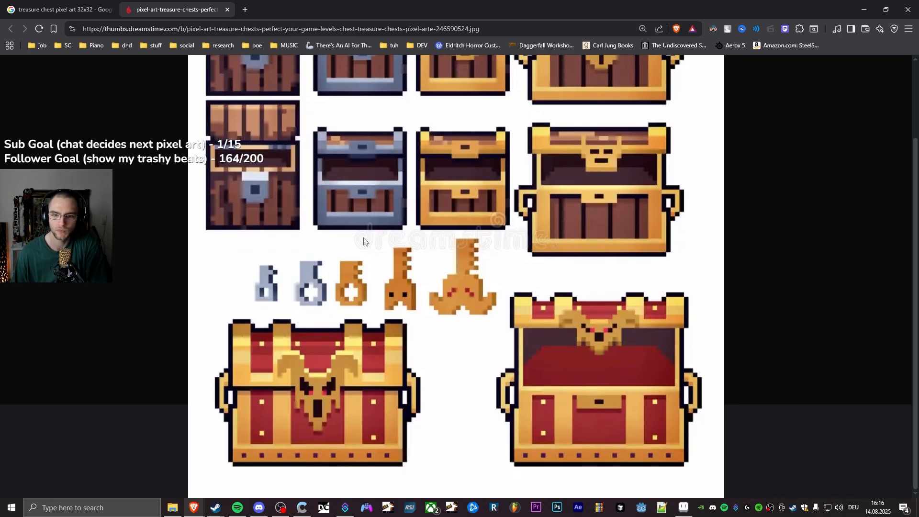
Examine the smaller closed and open chests in the browser's reference image, return to Aseprite and compare frames 1 and 2.
{"action": "scroll", "coordinate": [402, 375], "scroll_direction": "up", "scroll_amount": 2}
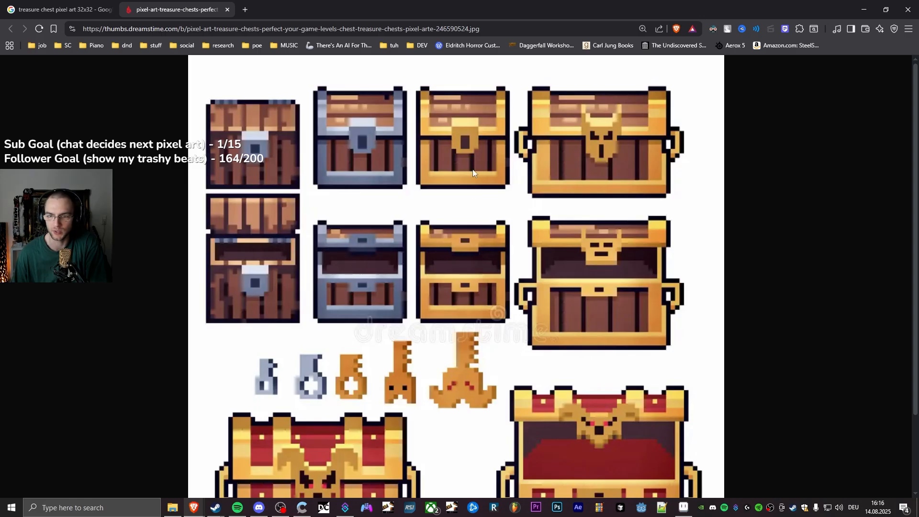
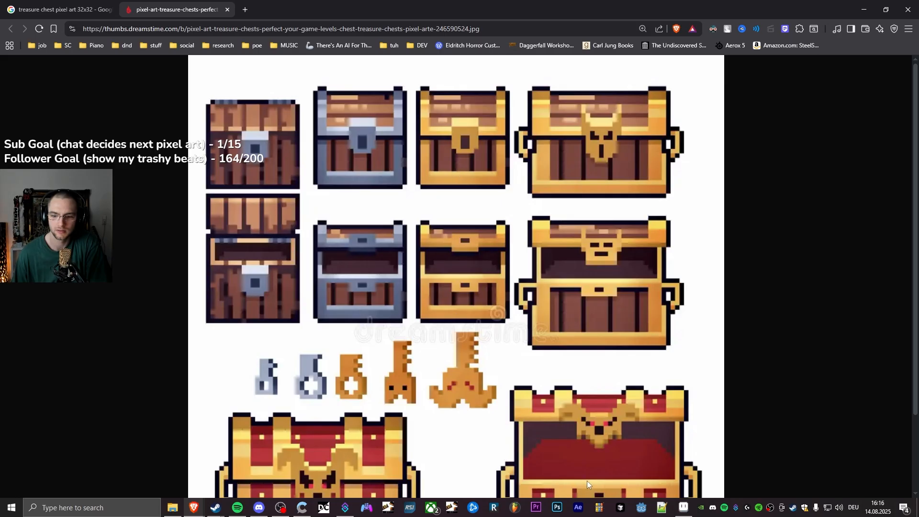
{"action": "left_click", "coordinate": [684, 508]}
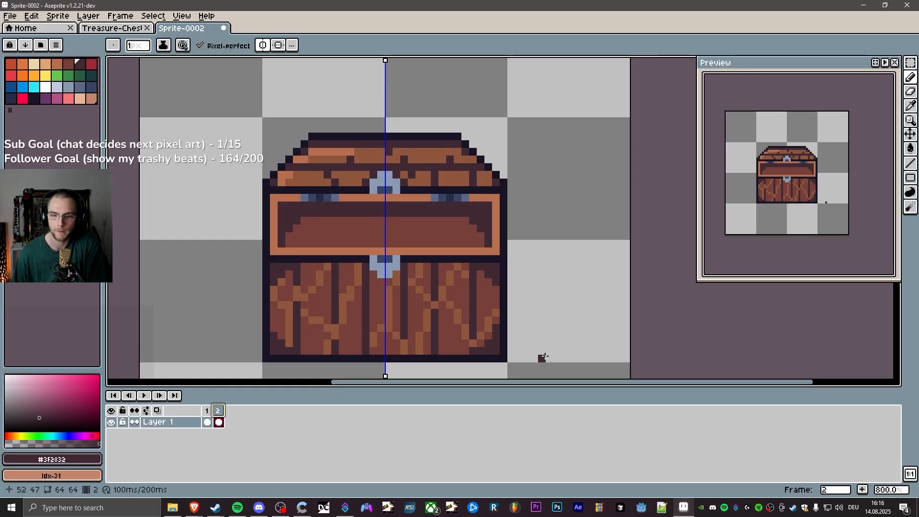
{"action": "left_click", "coordinate": [207, 412]}
{"action": "left_click", "coordinate": [216, 412]}
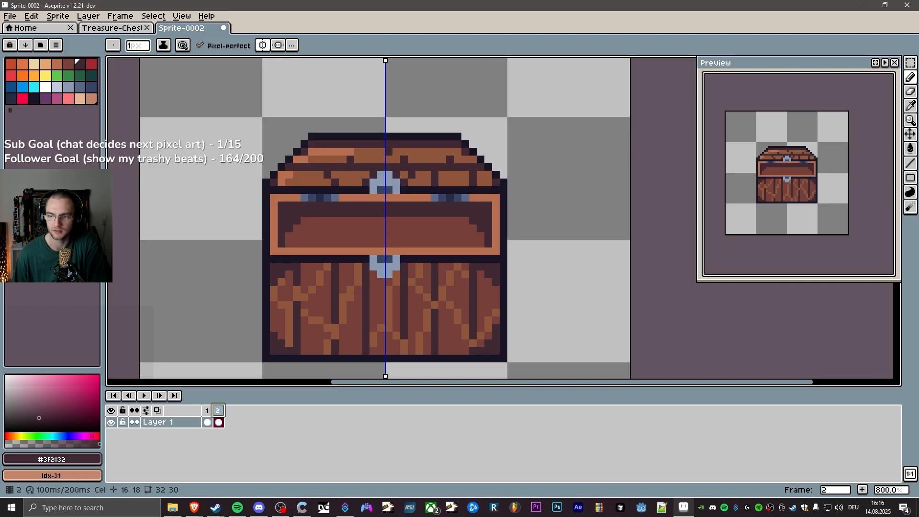
Move the lower part of the chest's front in frame 2 up 2 pixels and compare it with frame 1.
{"action": "scroll", "coordinate": [412, 277], "scroll_direction": "down", "scroll_amount": 1}
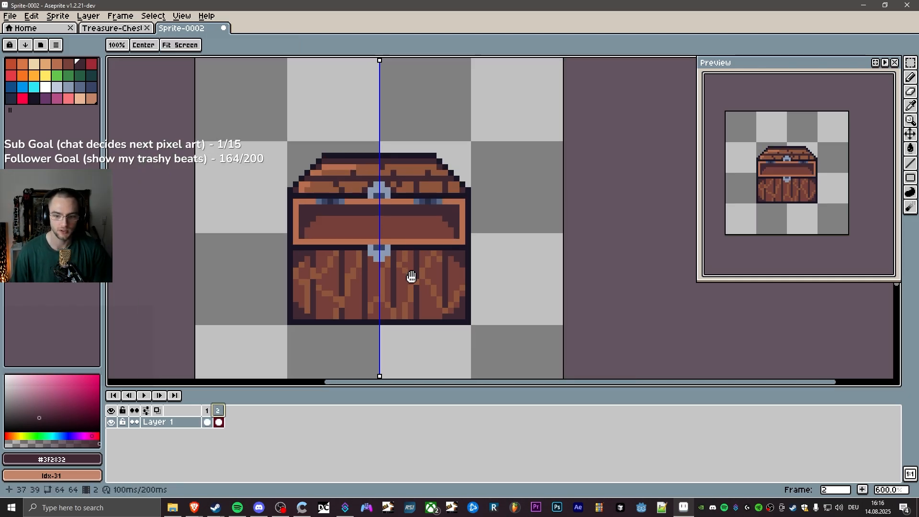
{"action": "key", "text": "m"}
{"action": "left_click_drag", "start_coordinate": [467, 325], "coordinate": [318, 295]}
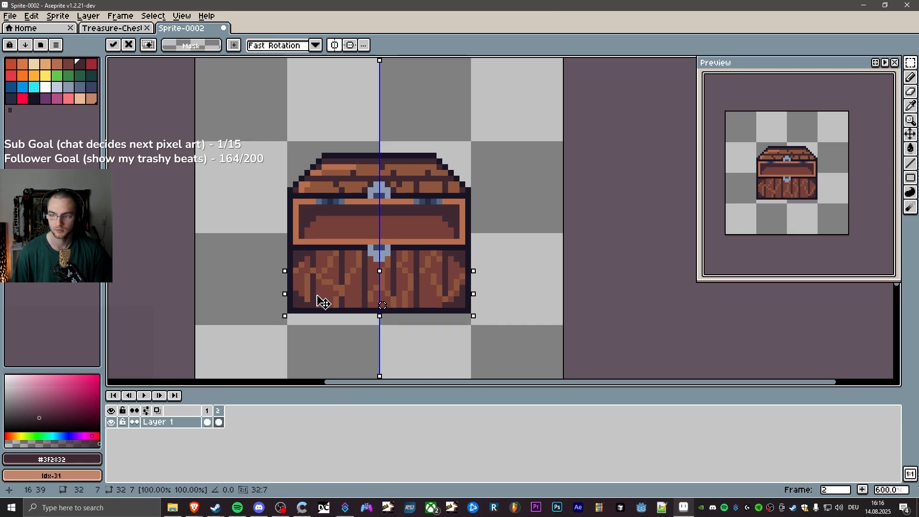
{"action": "left_click", "coordinate": [208, 411]}
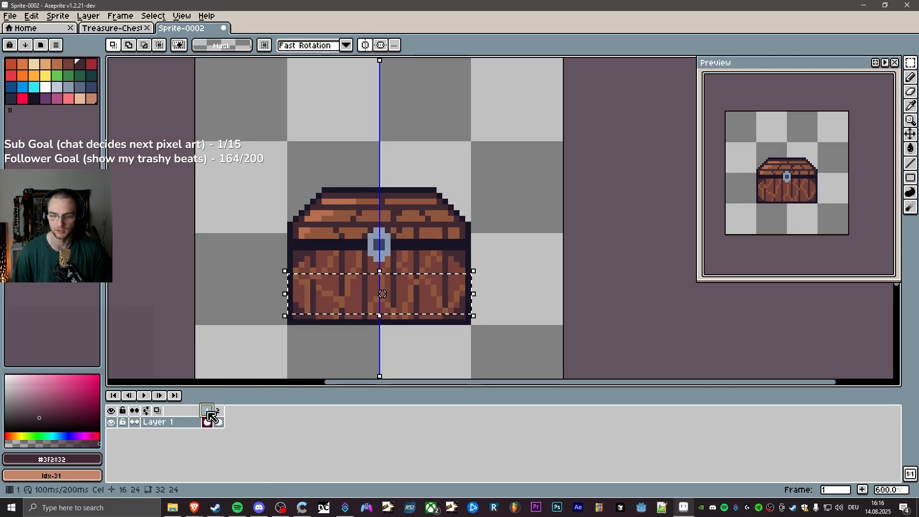
{"action": "left_click", "coordinate": [219, 412]}
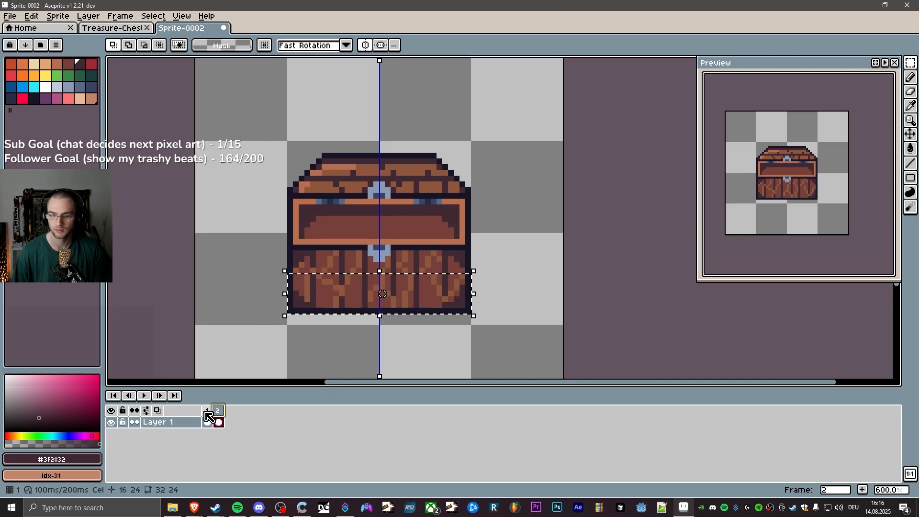
{"action": "left_click", "coordinate": [207, 415]}
{"action": "left_click", "coordinate": [218, 418]}
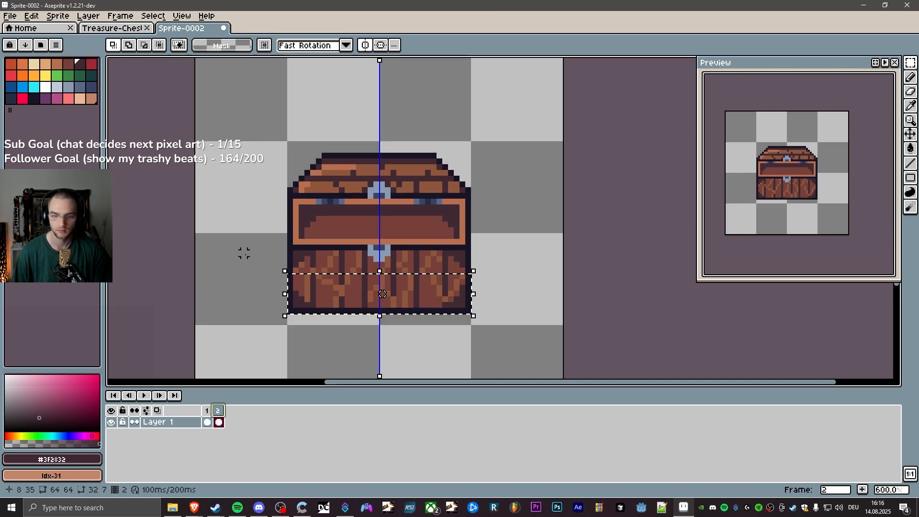
Move the whole open chest in frame 2 down 2 pixels to align its base with the closed chest.
{"action": "left_click_drag", "start_coordinate": [216, 116], "coordinate": [543, 378]}
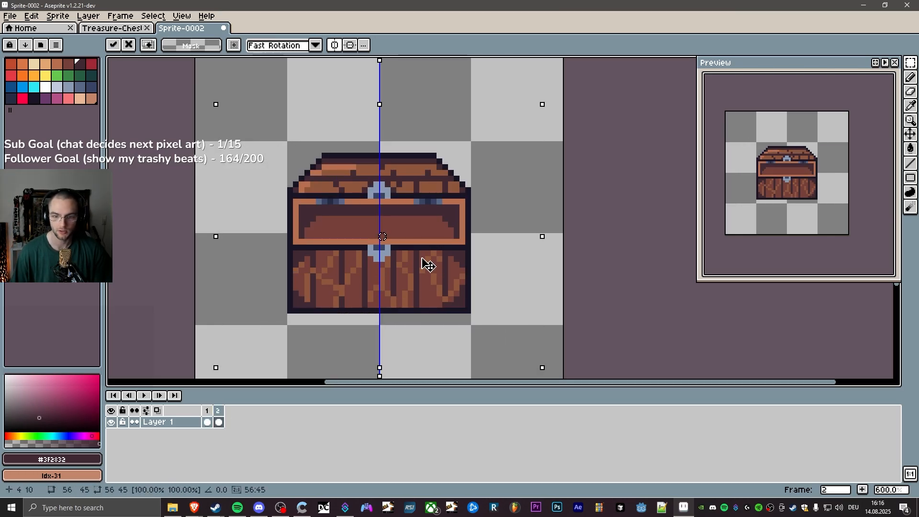
{"action": "left_click_drag", "start_coordinate": [425, 260], "coordinate": [429, 277]}
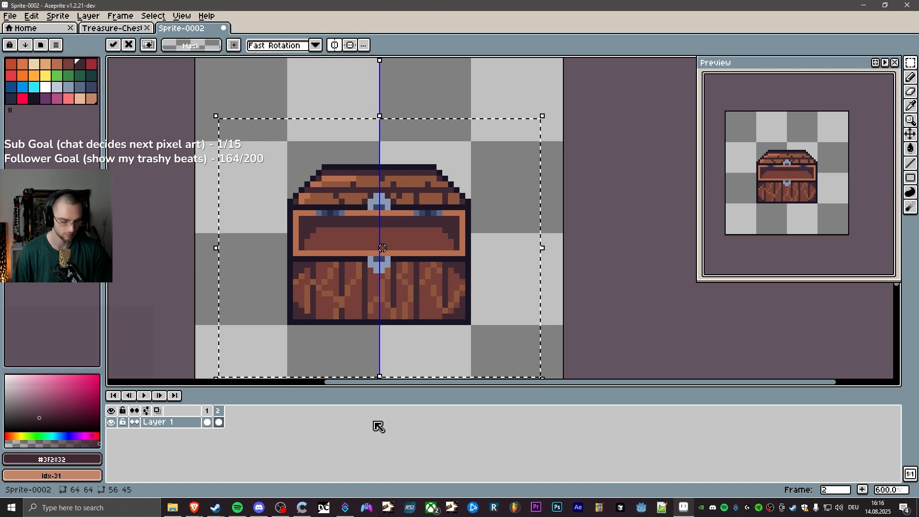
{"action": "key", "text": "ctrl+d"}
Alternate between frames 1 and 2 to examine the shortened front's proportions against the closed chest.
{"action": "left_click", "coordinate": [210, 416]}
{"action": "left_click", "coordinate": [219, 416]}
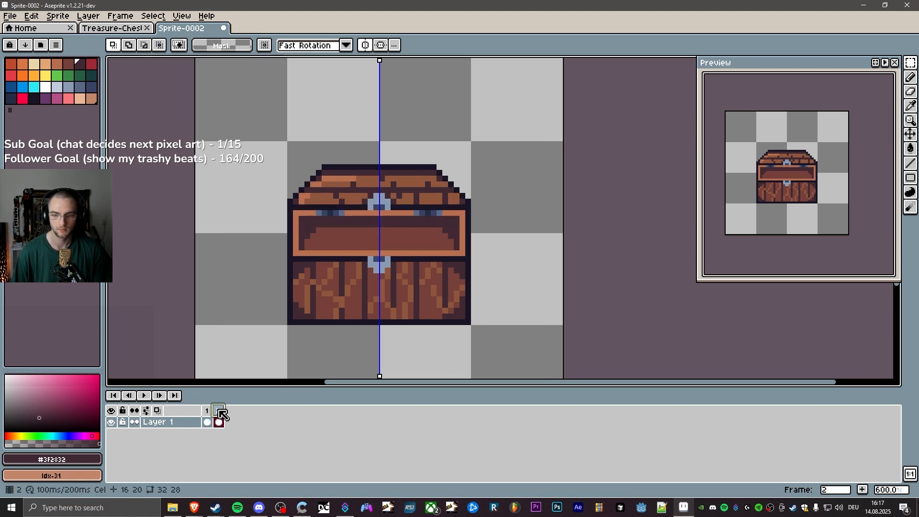
{"action": "left_click", "coordinate": [210, 416]}
{"action": "left_click", "coordinate": [220, 415]}
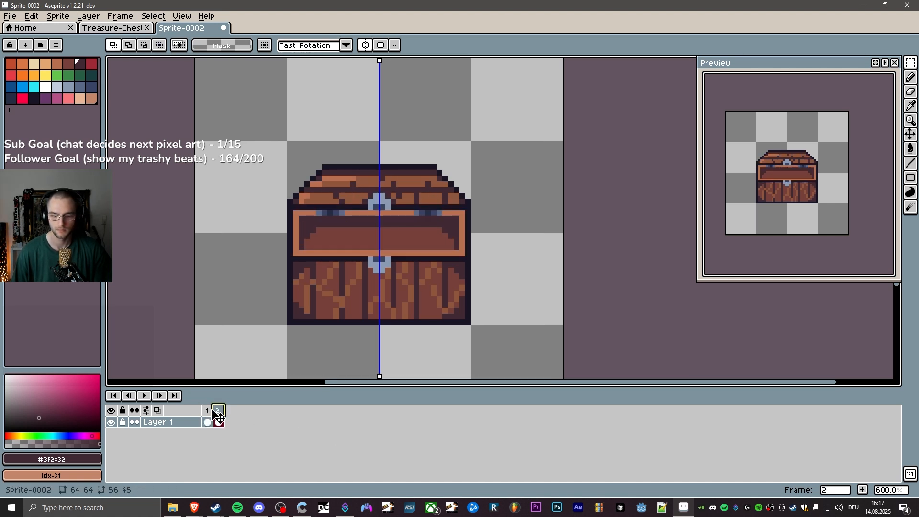
{"action": "left_click", "coordinate": [211, 416]}
{"action": "left_click", "coordinate": [219, 414]}
{"action": "left_click", "coordinate": [210, 414]}
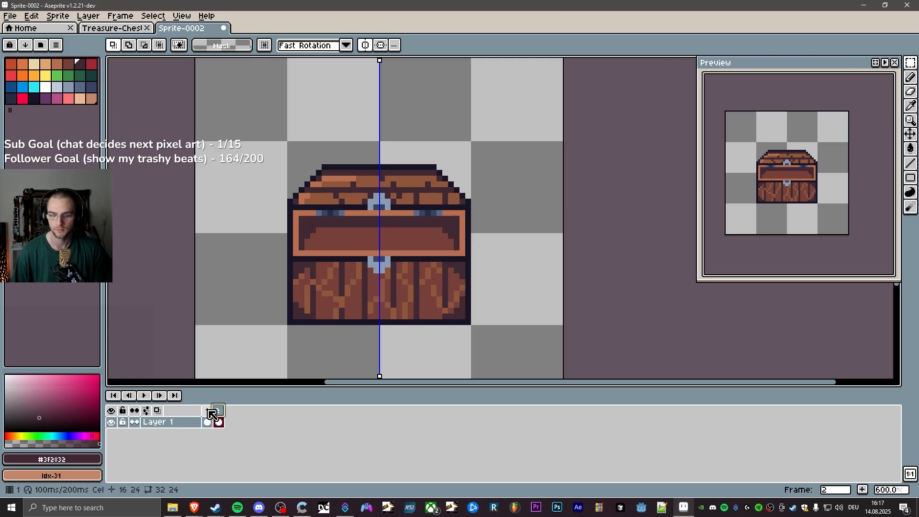
{"action": "left_click", "coordinate": [220, 415]}
{"action": "left_click", "coordinate": [212, 415]}
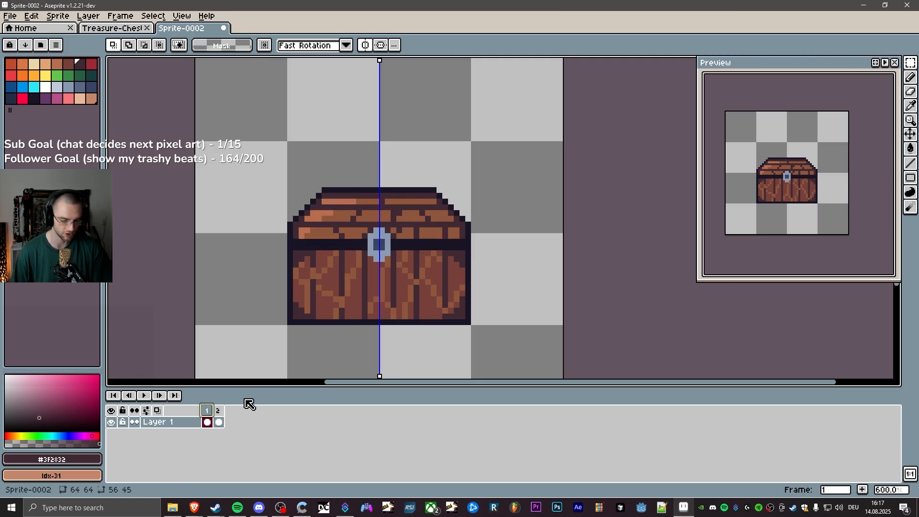
Undo the 2-pixel shortening and repositioning of the open chest in frame 2.
{"action": "key", "text": "ctrl+z"}
{"action": "key", "text": "ctrl+z"}
{"action": "key", "text": "ctrl+z"}
{"action": "key", "text": "ctrl+y"}
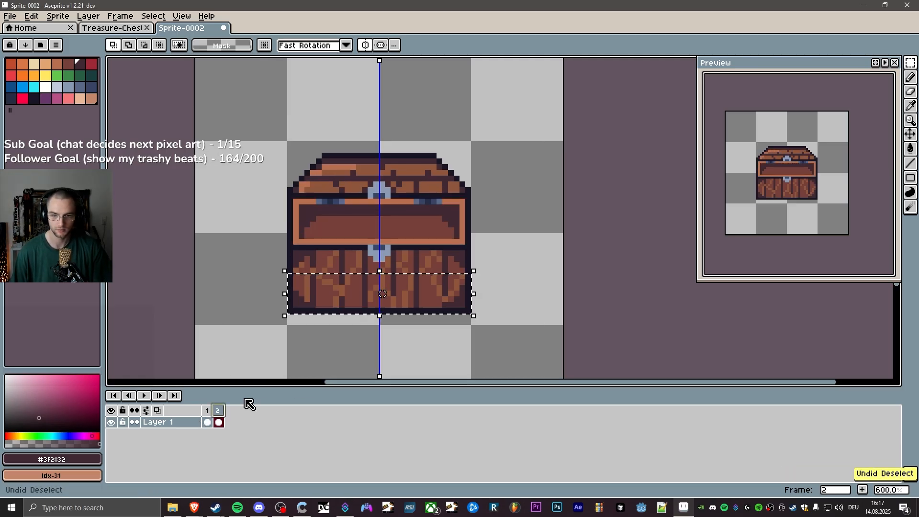
{"action": "key", "text": "ctrl+y"}
Move the lower part of frame 2's chest front up 1 pixel, and shift the whole chest down 1 pixel.
{"action": "left_click", "coordinate": [429, 317]}
{"action": "left_click_drag", "start_coordinate": [428, 317], "coordinate": [427, 312]}
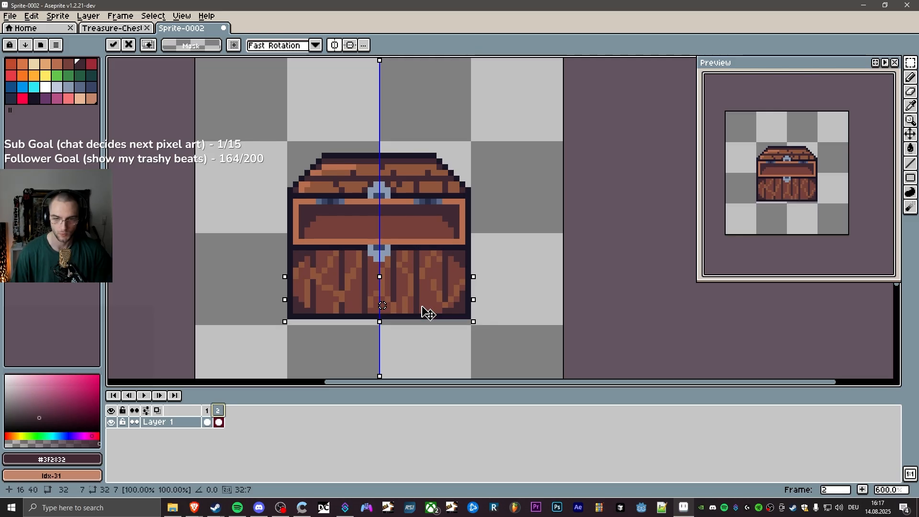
{"action": "mouse_move", "coordinate": [290, 138]}
{"action": "left_mouse_down"}
{"action": "mouse_move", "coordinate": [482, 312]}
{"action": "mouse_move", "coordinate": [486, 334]}
{"action": "left_mouse_up"}
{"action": "left_click_drag", "start_coordinate": [445, 261], "coordinate": [445, 263]}
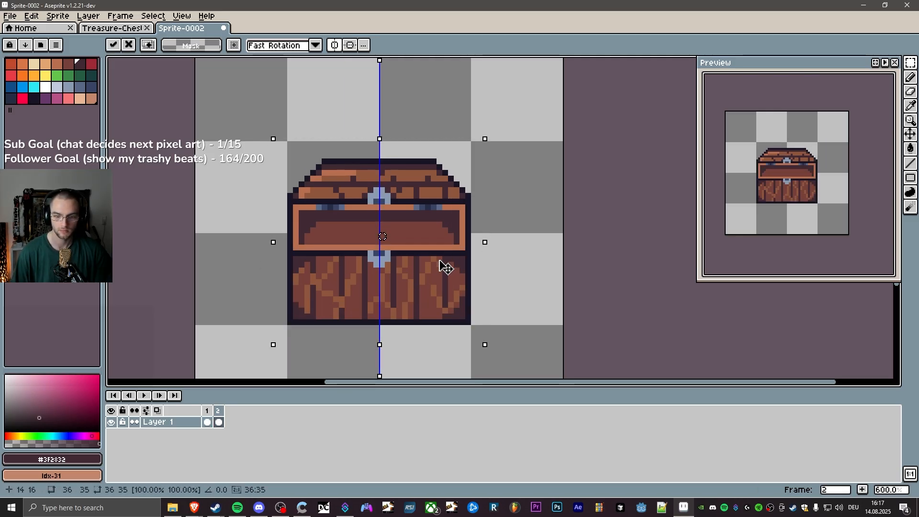
{"action": "key", "text": "Return"}
{"action": "key", "text": "ctrl+d"}
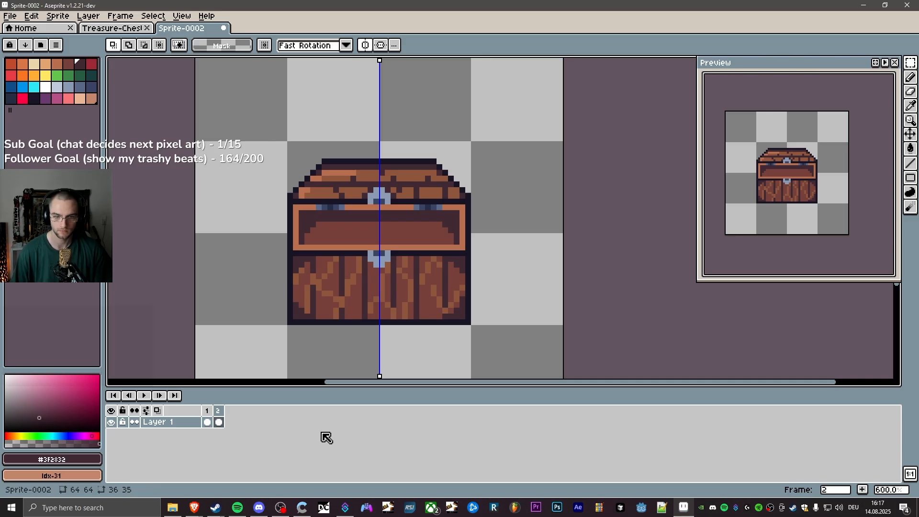
Alternate repeatedly between frames 1 and 2 to examine the open chest's height, front and base alignment against the closed chest.
{"action": "left_click", "coordinate": [206, 410]}
{"action": "left_click", "coordinate": [218, 411]}
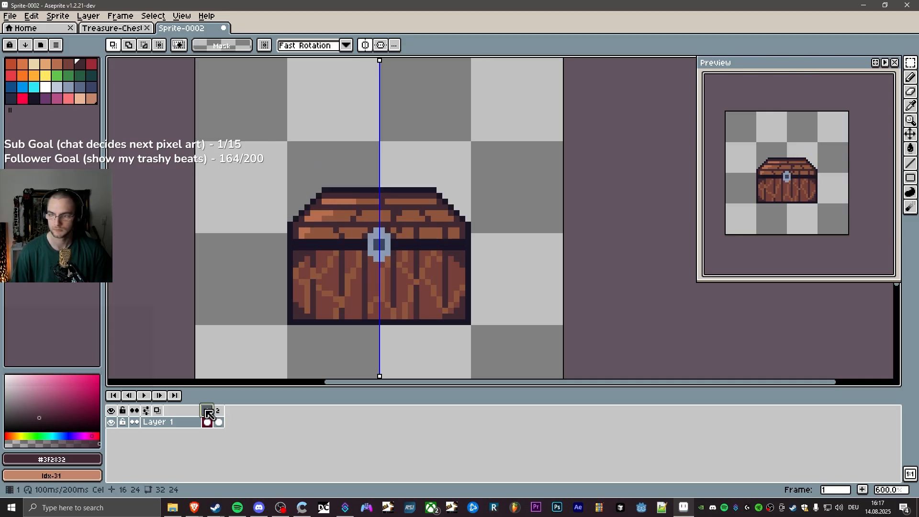
{"action": "left_click", "coordinate": [207, 411]}
{"action": "left_click", "coordinate": [219, 411]}
{"action": "left_click", "coordinate": [209, 411]}
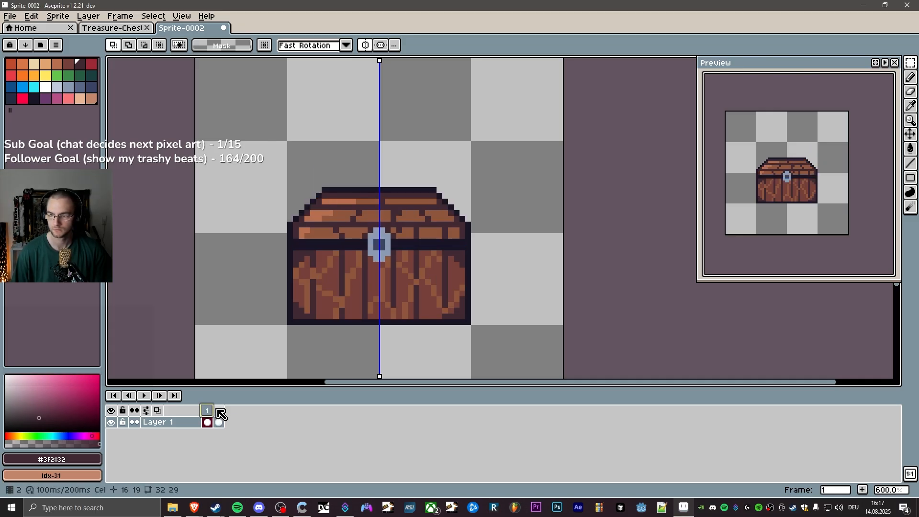
{"action": "left_click", "coordinate": [219, 412]}
{"action": "left_click", "coordinate": [208, 410]}
{"action": "left_click", "coordinate": [219, 412]}
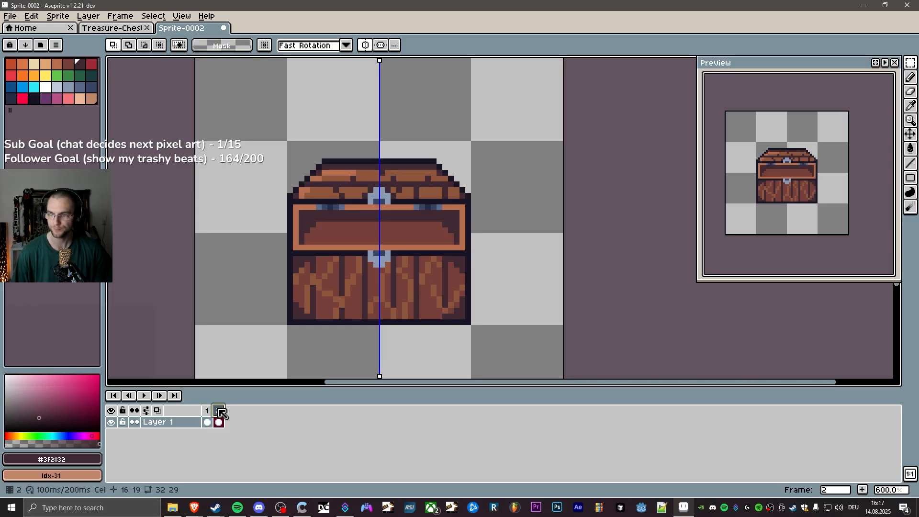
{"action": "left_click", "coordinate": [207, 411]}
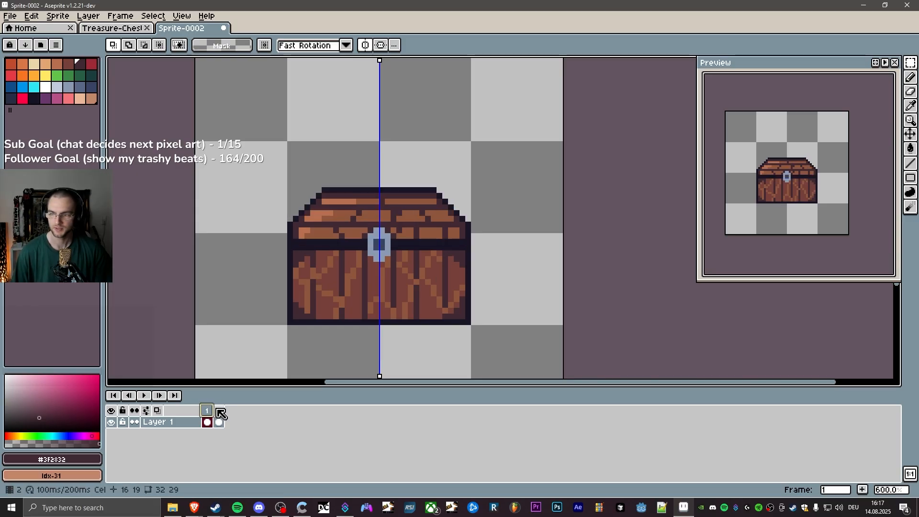
{"action": "left_click", "coordinate": [220, 411]}
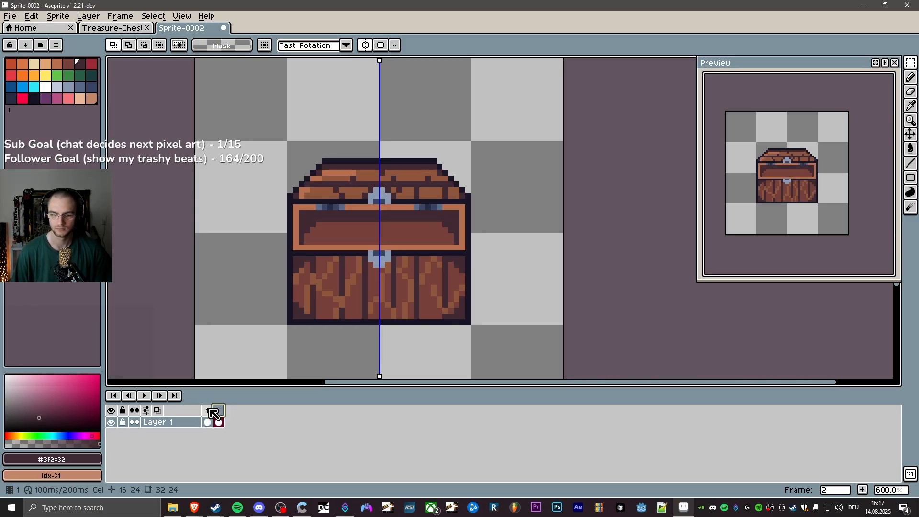
{"action": "left_click", "coordinate": [207, 411]}
{"action": "left_click", "coordinate": [219, 412]}
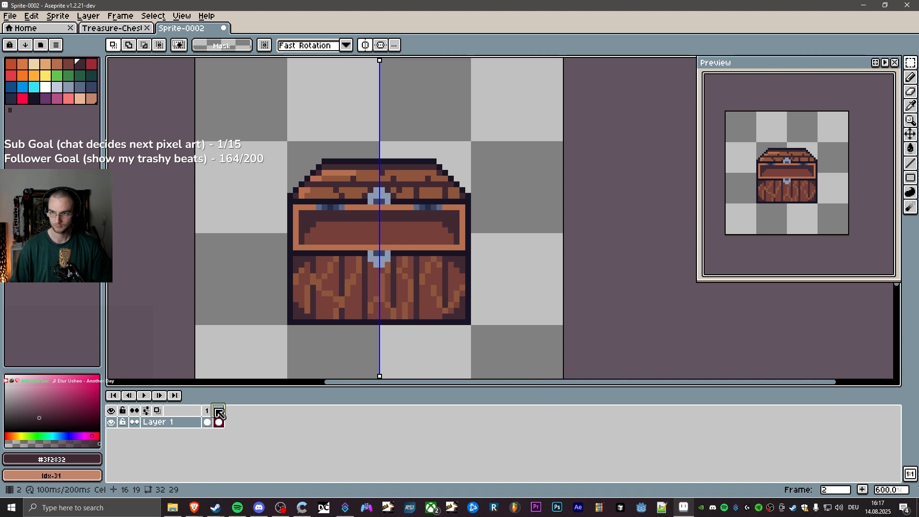
{"action": "left_click", "coordinate": [208, 411]}
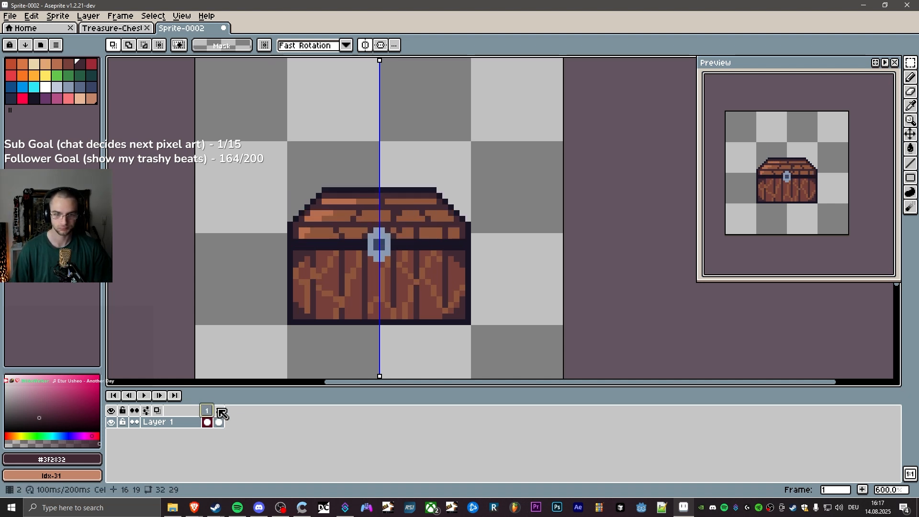
{"action": "left_click", "coordinate": [219, 412]}
{"action": "left_click", "coordinate": [207, 410]}
{"action": "left_click", "coordinate": [220, 412]}
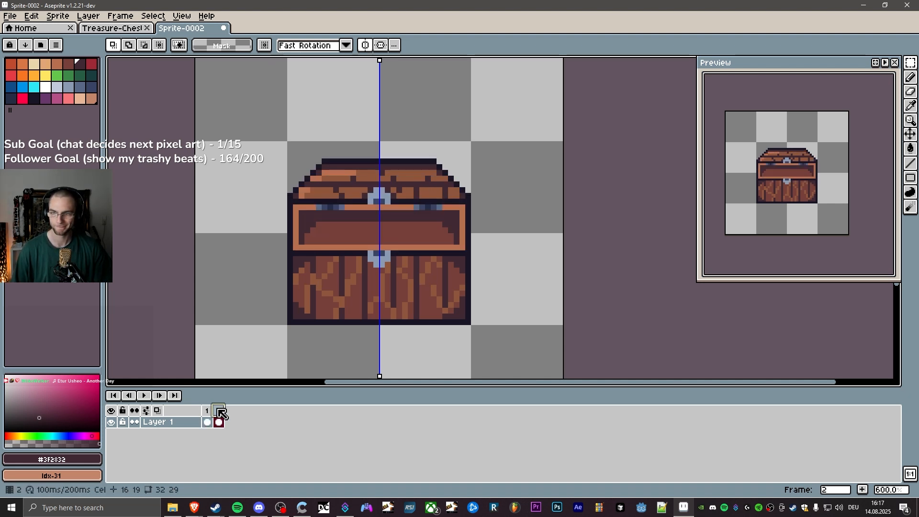
{"action": "left_click", "coordinate": [208, 411]}
{"action": "left_click", "coordinate": [219, 411]}
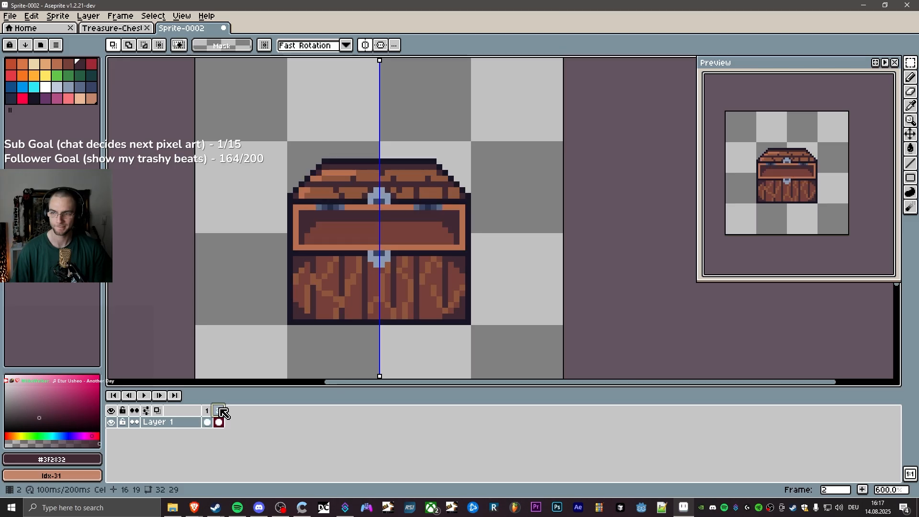
{"action": "left_click", "coordinate": [207, 411]}
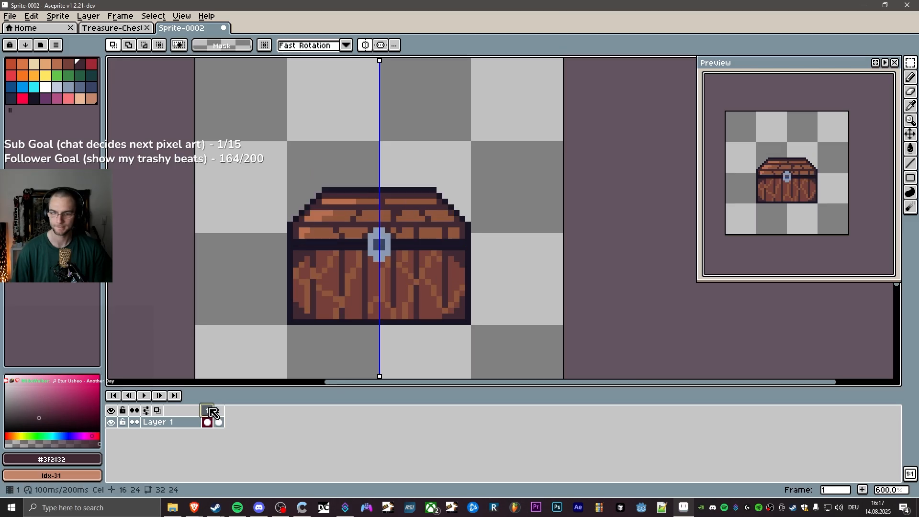
{"action": "left_click", "coordinate": [219, 411]}
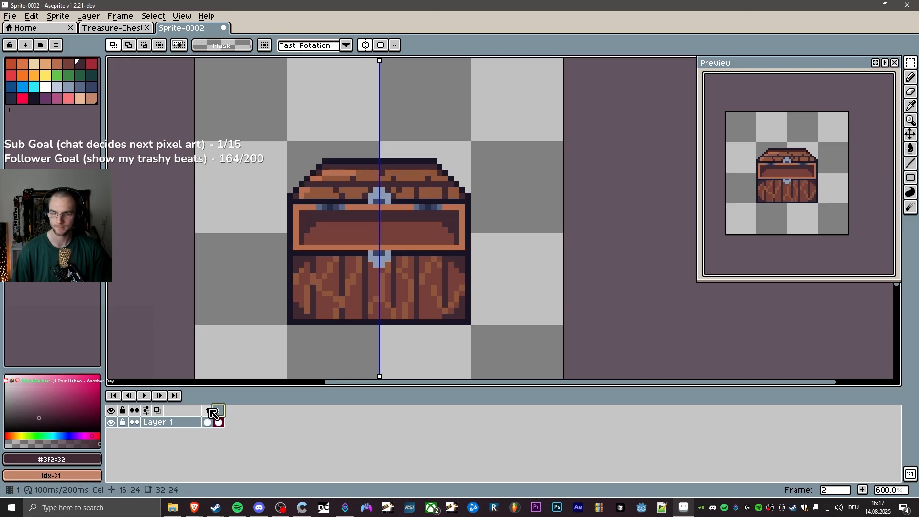
{"action": "left_click", "coordinate": [207, 411]}
{"action": "left_click", "coordinate": [220, 412]}
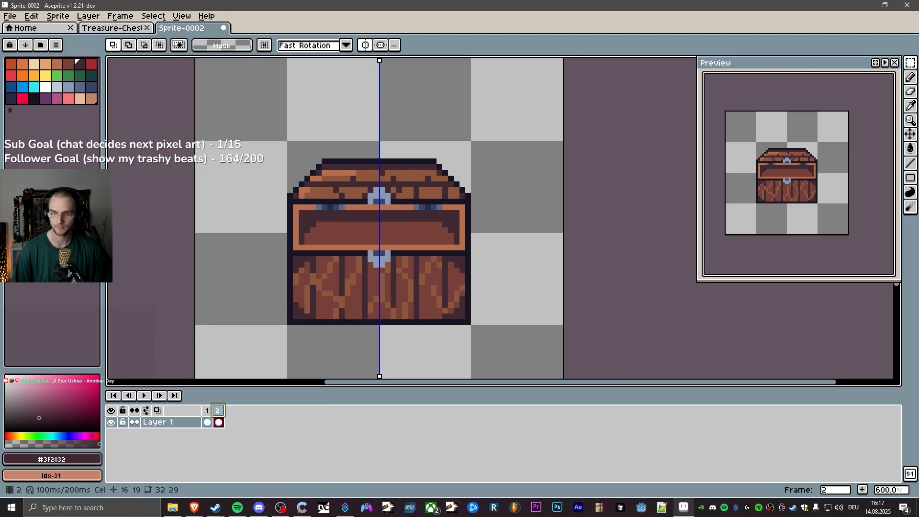
Compare both frames at closer range and try selecting the upper band of the open chest's interior in frame 2.
{"action": "scroll", "coordinate": [375, 270], "scroll_direction": "up", "scroll_amount": 1}
{"action": "left_click", "coordinate": [208, 411]}
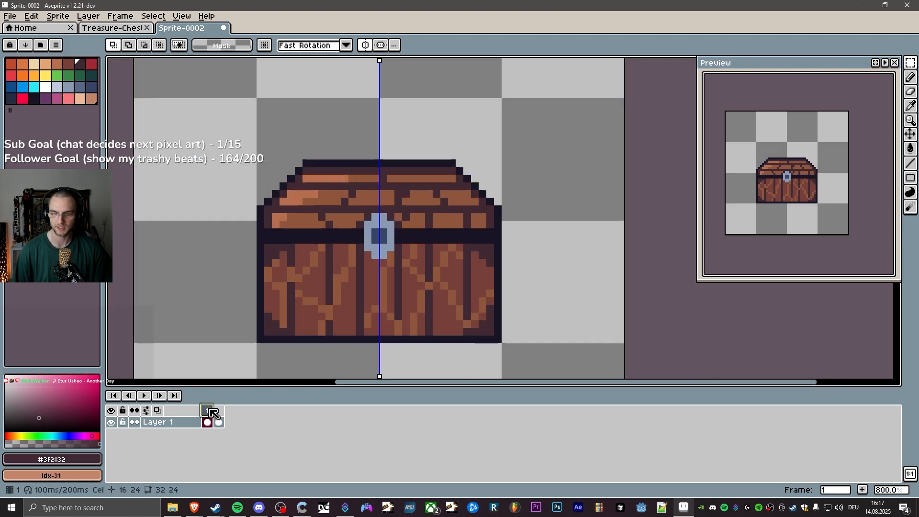
{"action": "left_click", "coordinate": [219, 412]}
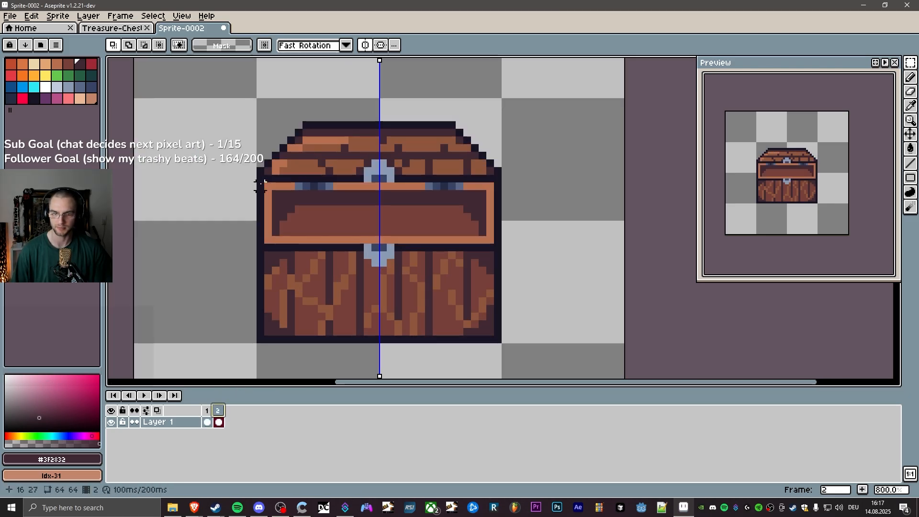
{"action": "left_click_drag", "start_coordinate": [260, 187], "coordinate": [504, 222]}
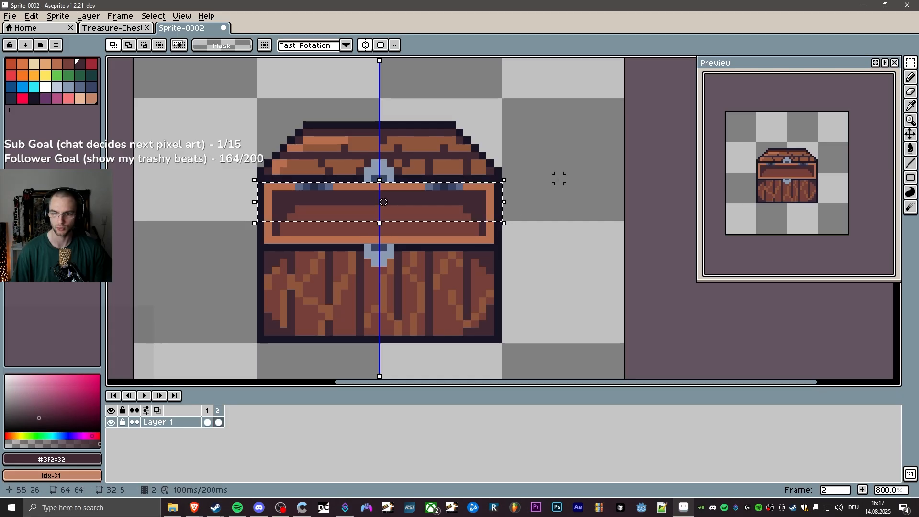
{"action": "key", "text": "ctrl+d"}
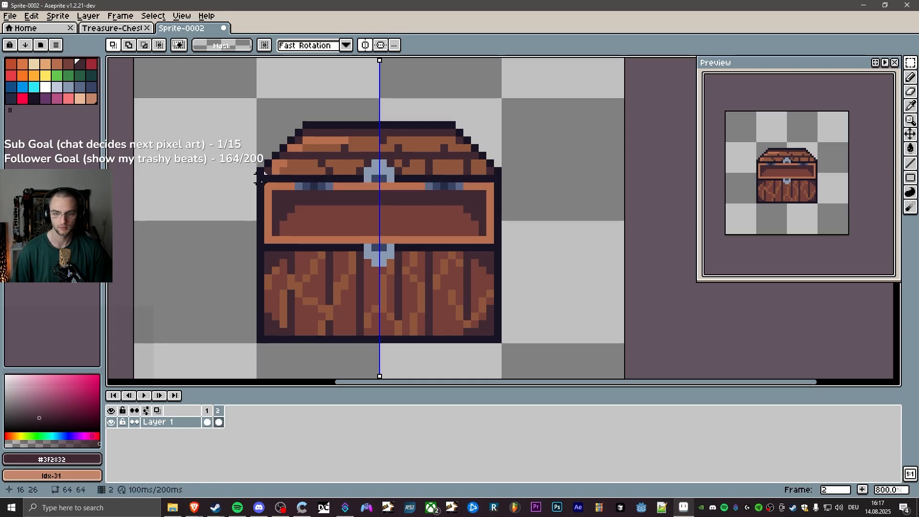
Shift the lid of frame 2's open chest down 1 pixel and clear the selection.
{"action": "left_click_drag", "start_coordinate": [260, 118], "coordinate": [472, 190]}
{"action": "left_click", "coordinate": [471, 192]}
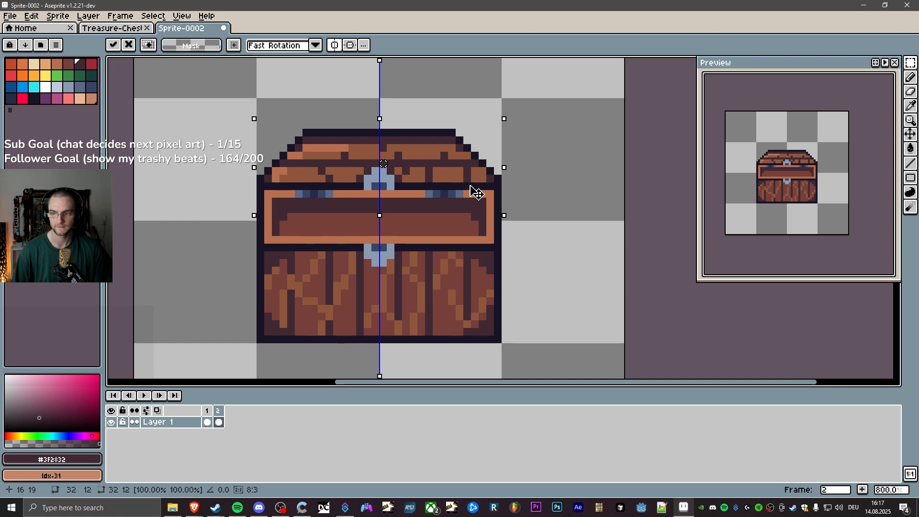
{"action": "key", "text": "ctrl+d"}
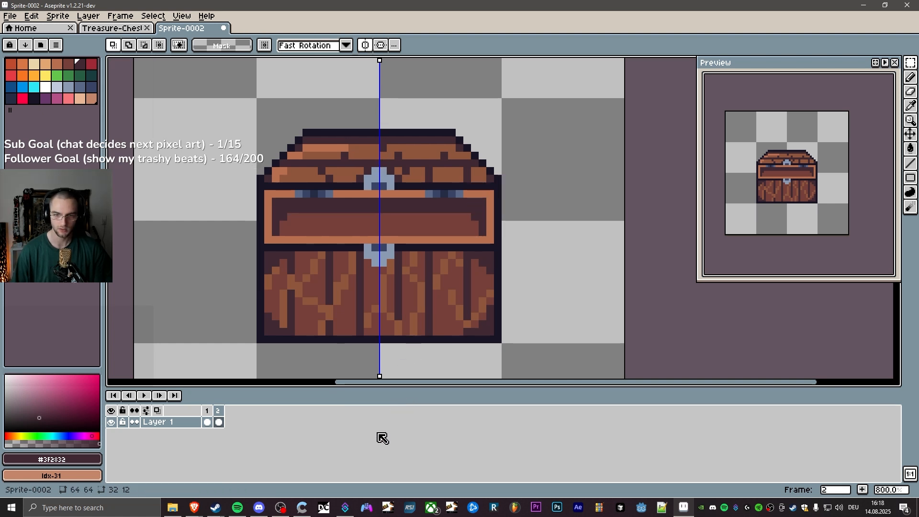
Alternate repeatedly between frames 1 and 2 to examine how the lowered open lid follows from the closed chest.
{"action": "left_click", "coordinate": [209, 410]}
{"action": "left_click", "coordinate": [218, 410]}
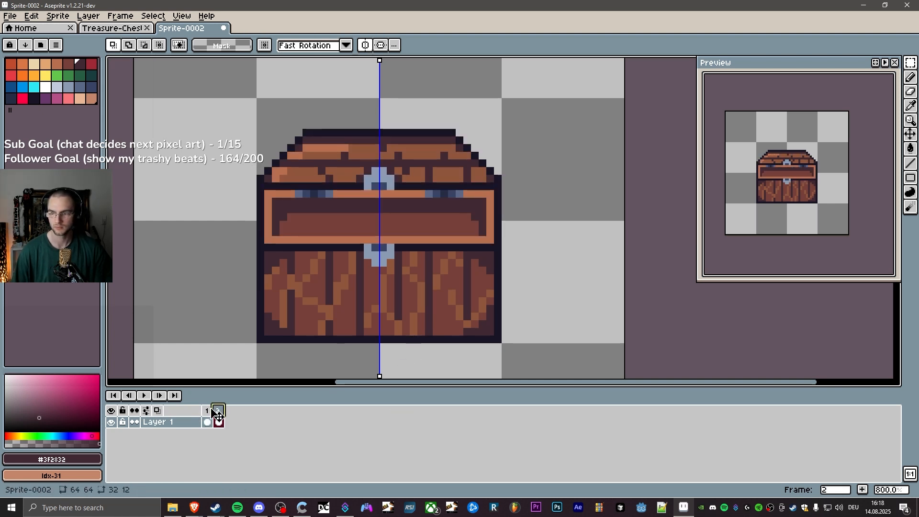
{"action": "left_click", "coordinate": [209, 410]}
{"action": "left_click", "coordinate": [218, 410]}
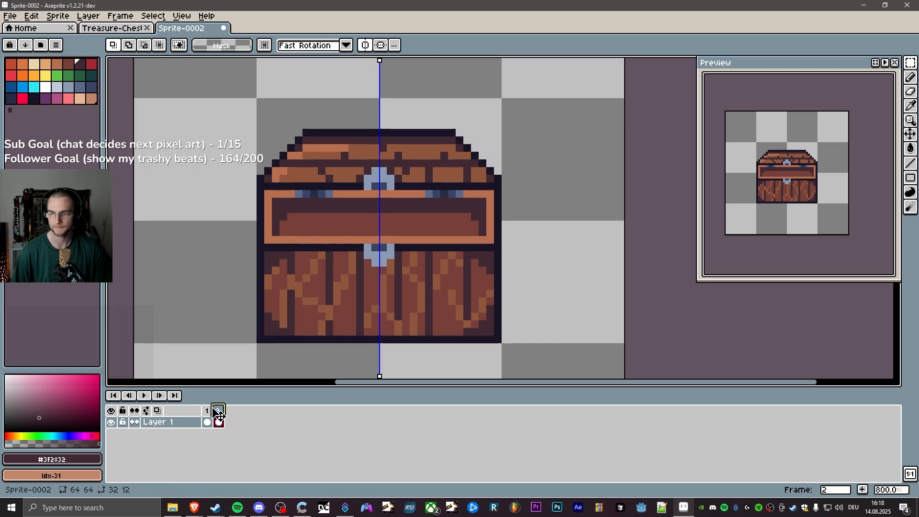
{"action": "left_click", "coordinate": [209, 410]}
{"action": "left_click", "coordinate": [217, 410]}
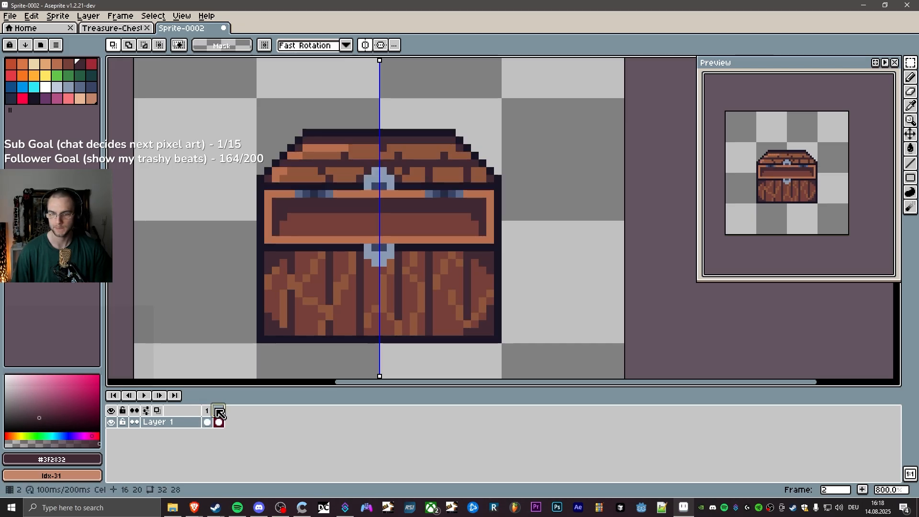
{"action": "left_click", "coordinate": [211, 411]}
{"action": "left_click", "coordinate": [217, 411]}
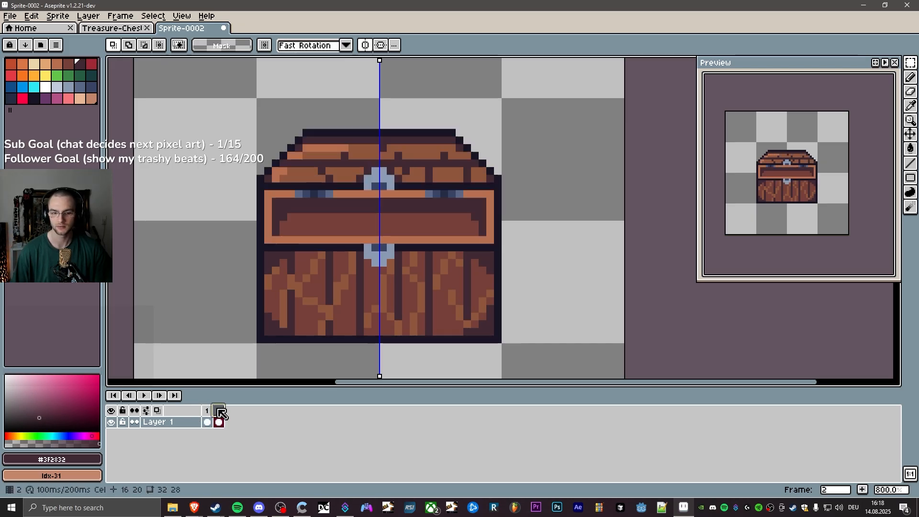
{"action": "left_click", "coordinate": [212, 411]}
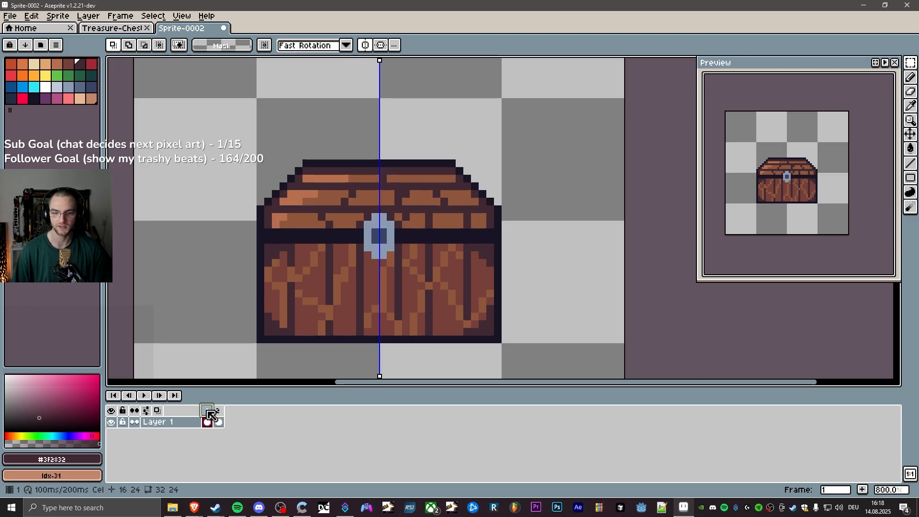
{"action": "left_click", "coordinate": [218, 412]}
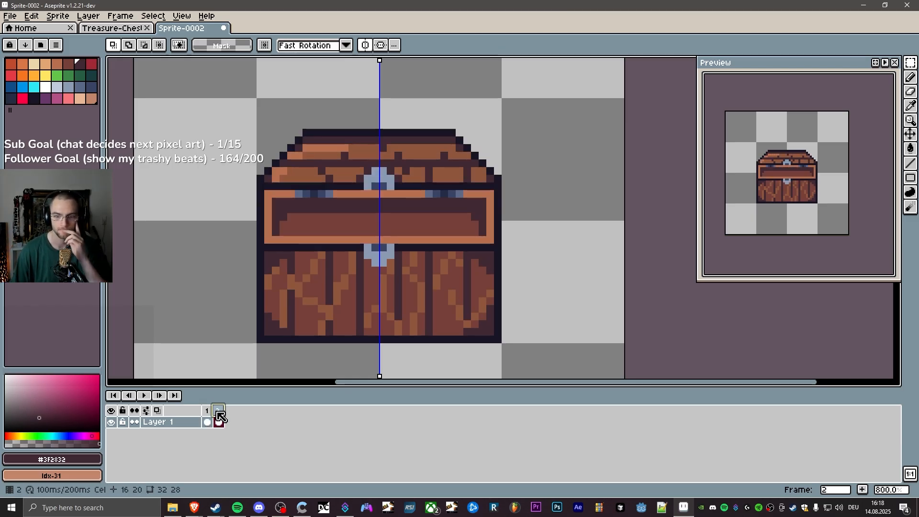
{"action": "left_click", "coordinate": [208, 411]}
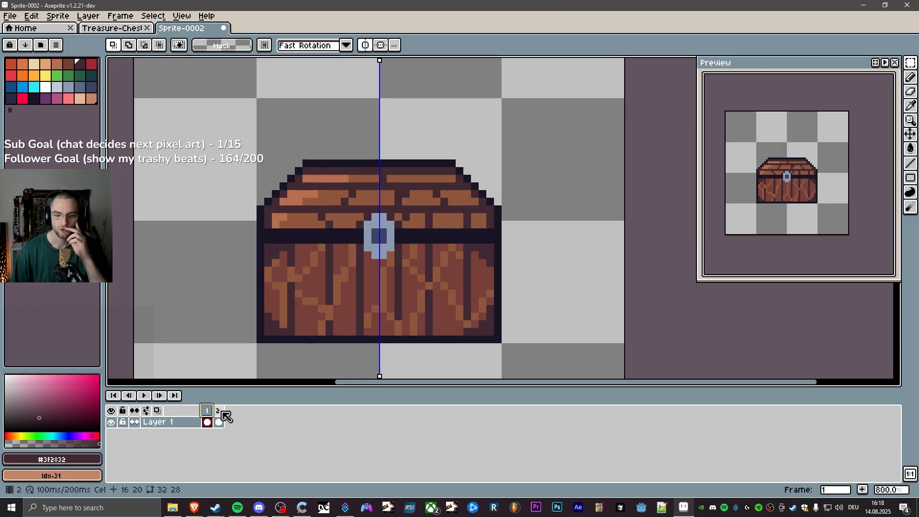
{"action": "left_click", "coordinate": [218, 411]}
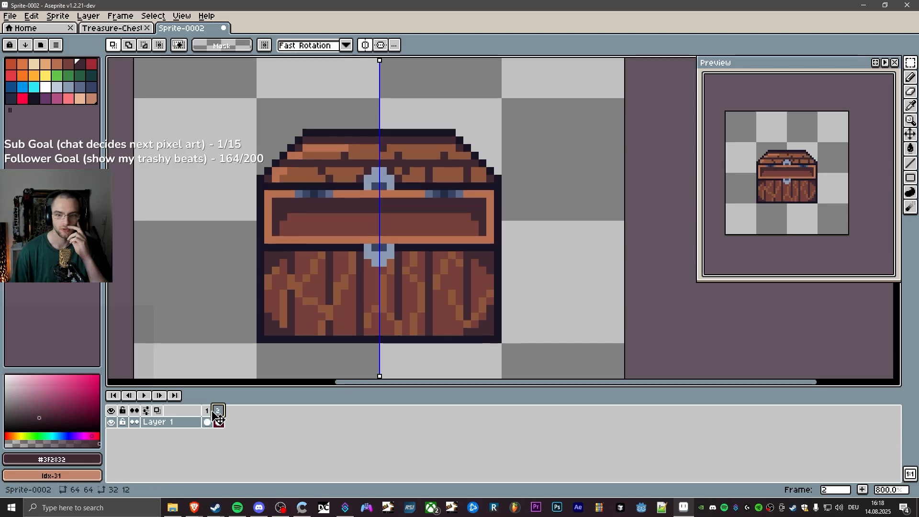
{"action": "scroll", "coordinate": [293, 332], "scroll_direction": "down", "scroll_amount": 1}
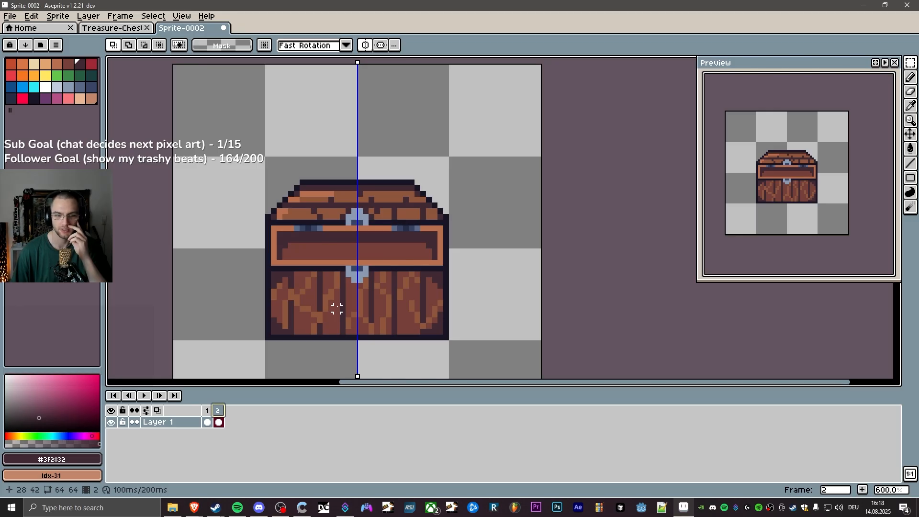
{"action": "left_click", "coordinate": [207, 412]}
{"action": "left_click", "coordinate": [219, 412]}
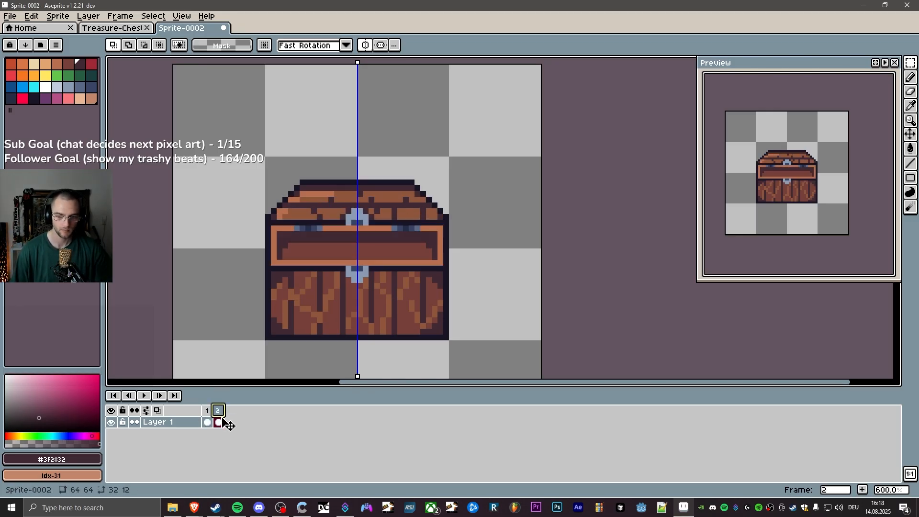
Insert a duplicate of the closed chest frame after frame 1 and make the new frame 2 active.
{"action": "right_click", "coordinate": [207, 410]}
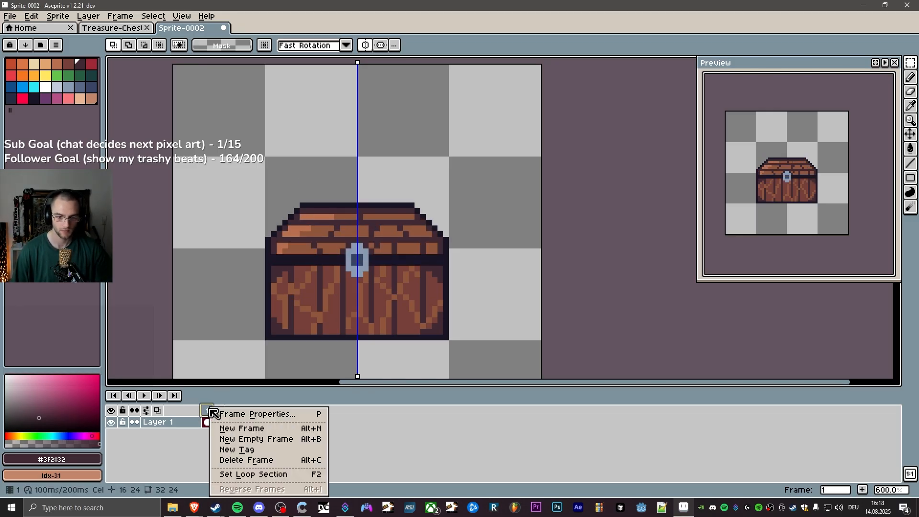
{"action": "left_click", "coordinate": [287, 432]}
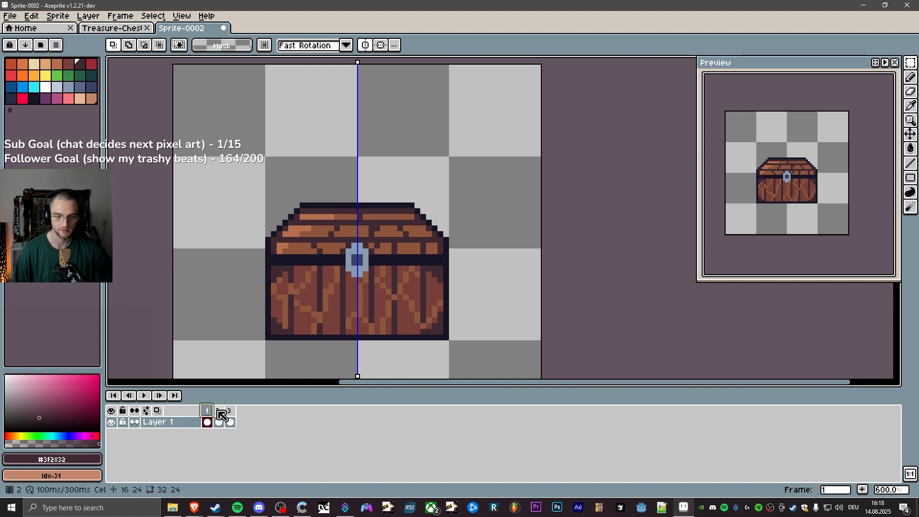
{"action": "left_click", "coordinate": [230, 419]}
{"action": "key", "text": "Left"}
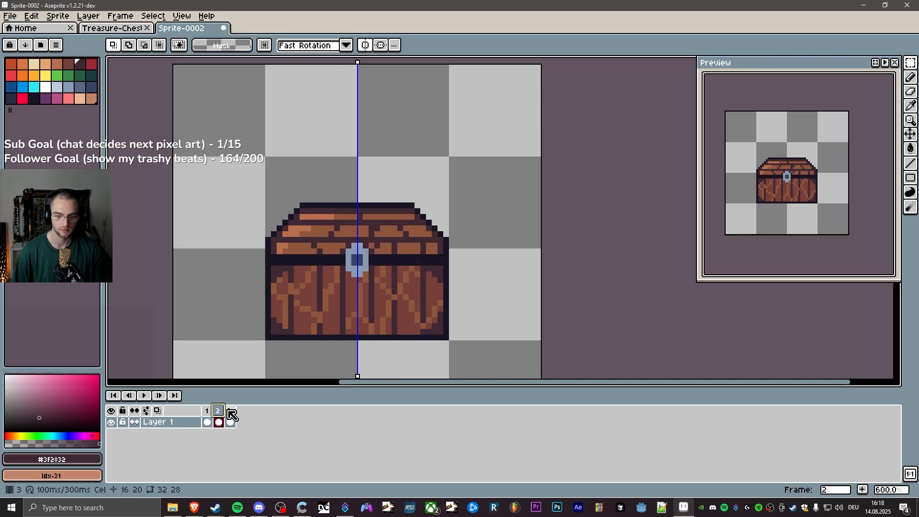
{"action": "left_click", "coordinate": [231, 411]}
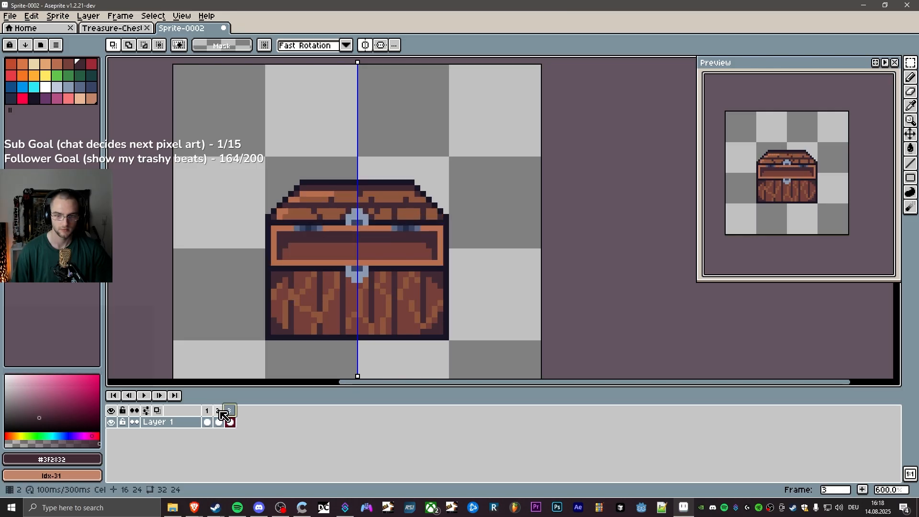
{"action": "left_click", "coordinate": [219, 411]}
{"action": "scroll", "coordinate": [325, 294], "scroll_direction": "up", "scroll_amount": 1}
{"action": "key", "text": "space"}
{"action": "left_click_drag", "start_coordinate": [380, 283], "coordinate": [401, 274]}
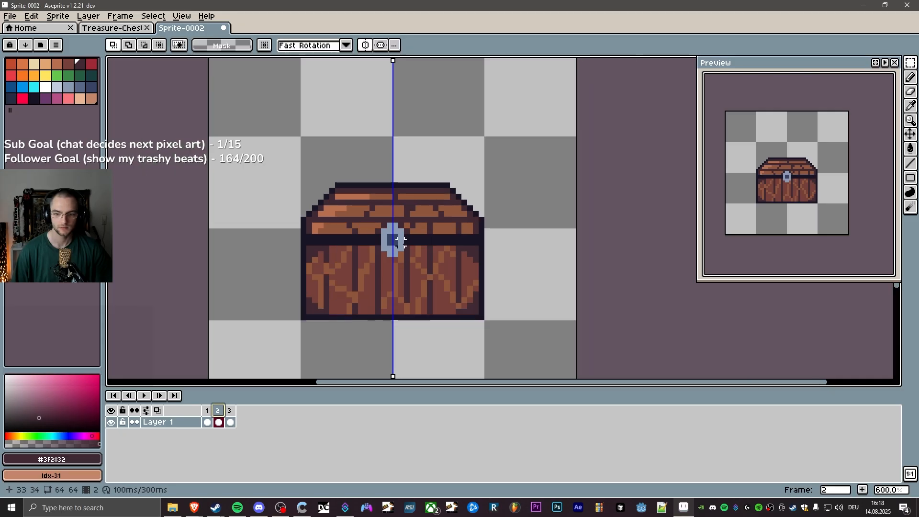
{"action": "scroll", "coordinate": [402, 258], "scroll_direction": "down", "scroll_amount": 1}
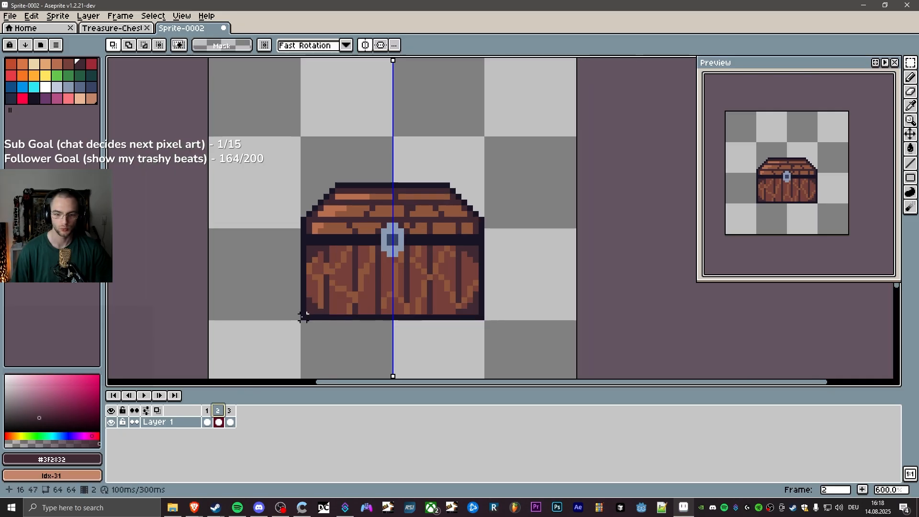
{"action": "left_click_drag", "start_coordinate": [293, 321], "coordinate": [493, 157]}
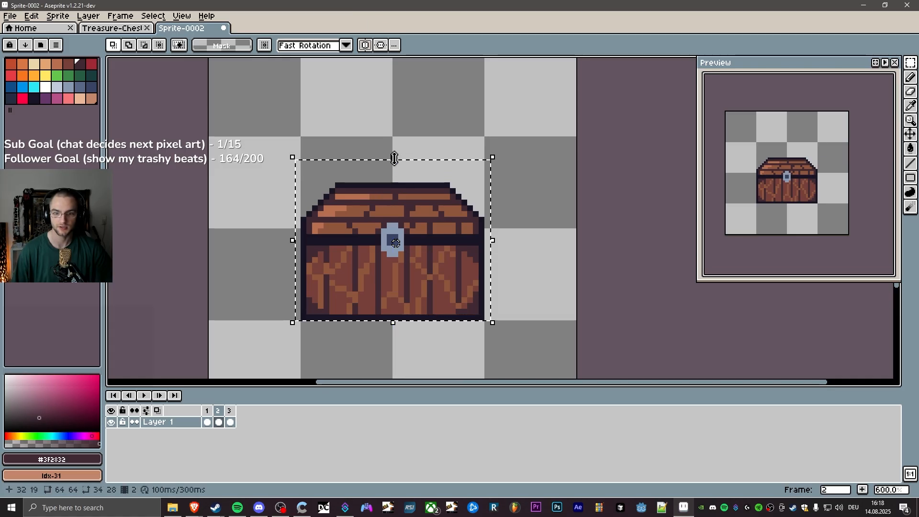
{"action": "left_click_drag", "start_coordinate": [393, 157], "coordinate": [396, 156]}
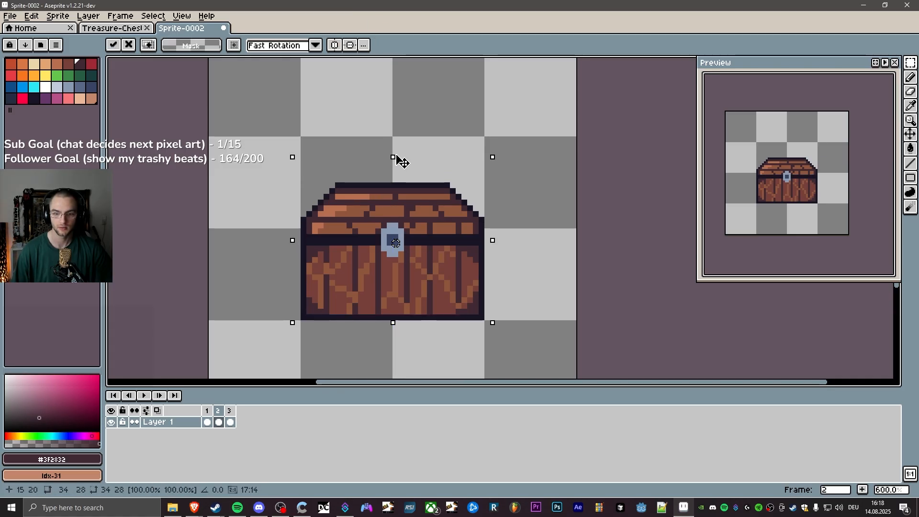
{"action": "left_click", "coordinate": [516, 203]}
Squash frame 2's closed chest by scaling its 32×26 selection to 34×25 pixels with the base kept in place, and compare it with frame 1.
{"action": "left_click_drag", "start_coordinate": [301, 319], "coordinate": [487, 169]}
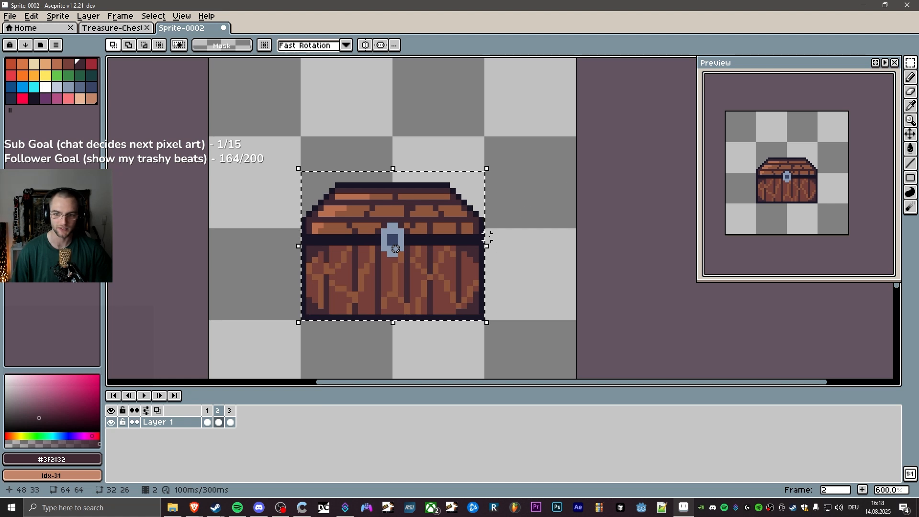
{"action": "left_click_drag", "start_coordinate": [489, 246], "coordinate": [492, 246]}
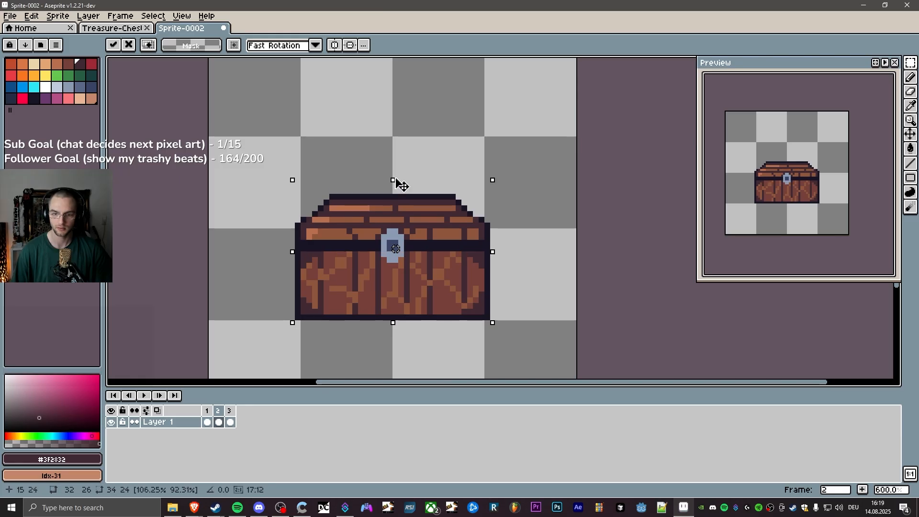
{"action": "left_click_drag", "start_coordinate": [399, 171], "coordinate": [399, 171]}
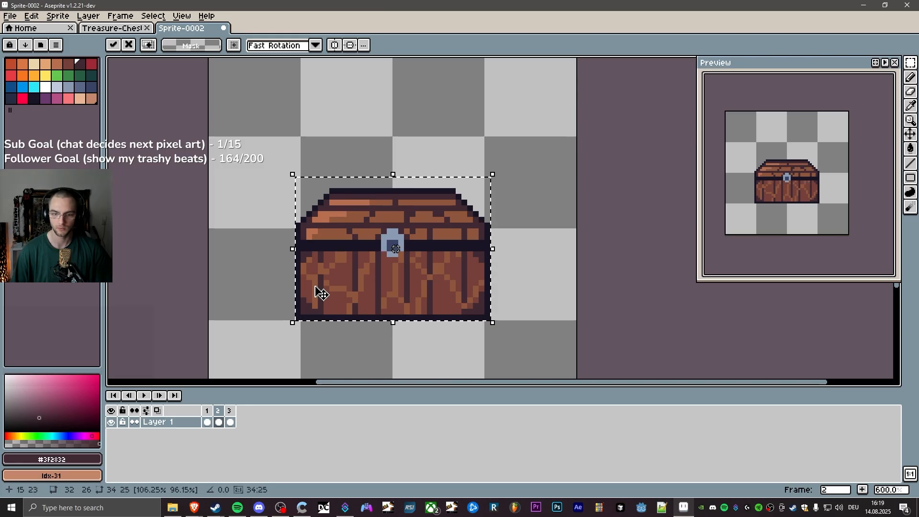
{"action": "left_click", "coordinate": [220, 410]}
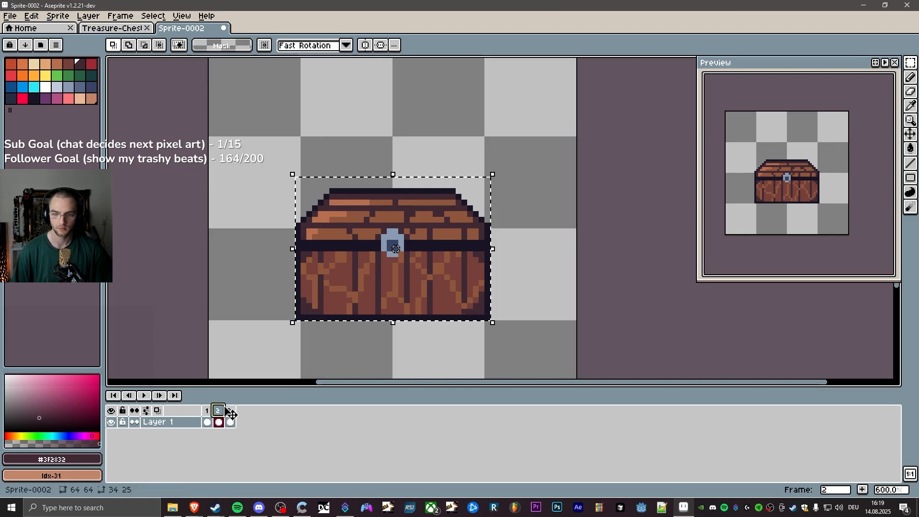
{"action": "left_click", "coordinate": [211, 411]}
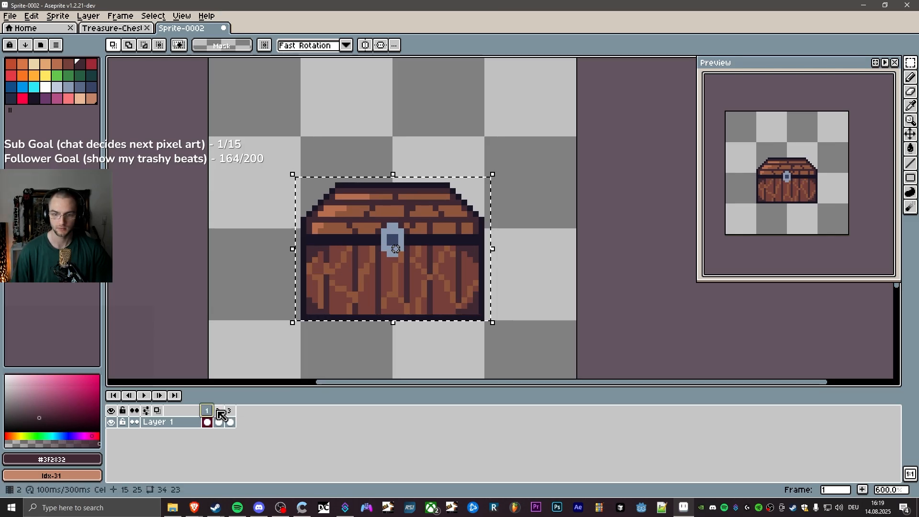
{"action": "left_click", "coordinate": [220, 413]}
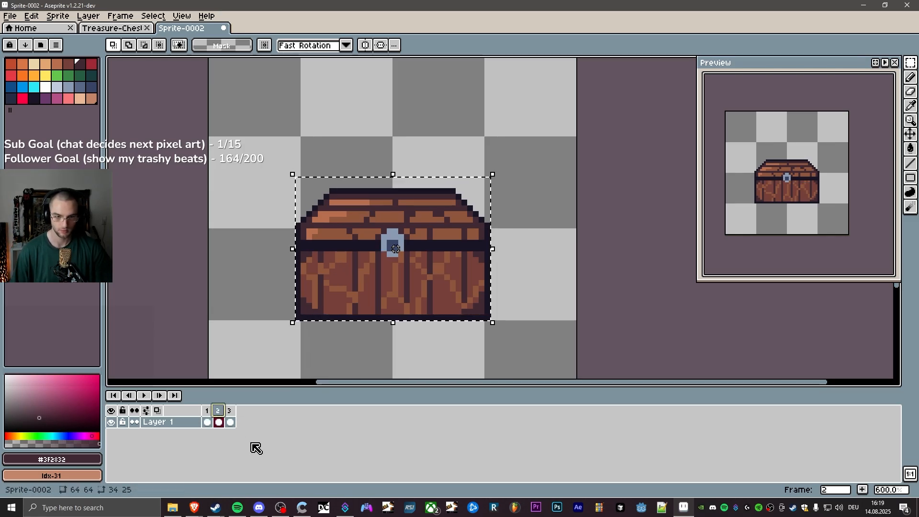
Insert a new frame after frame 2 and replace its squashed chest with a copy of frame 1's closed chest.
{"action": "key", "text": "alt+n"}
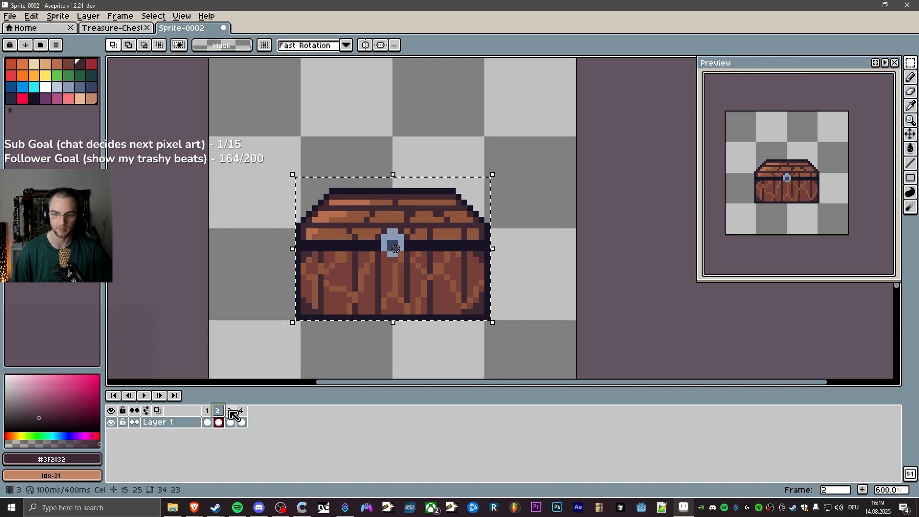
{"action": "left_click", "coordinate": [242, 412]}
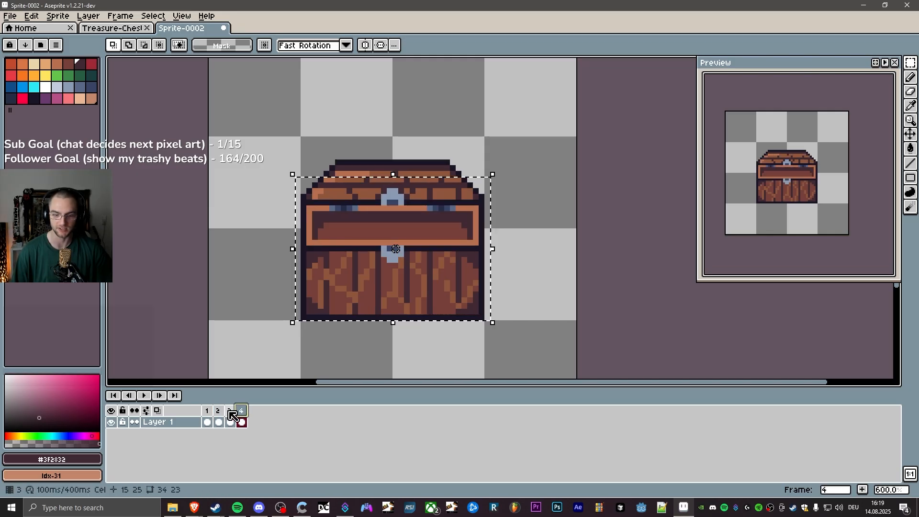
{"action": "left_click", "coordinate": [232, 416]}
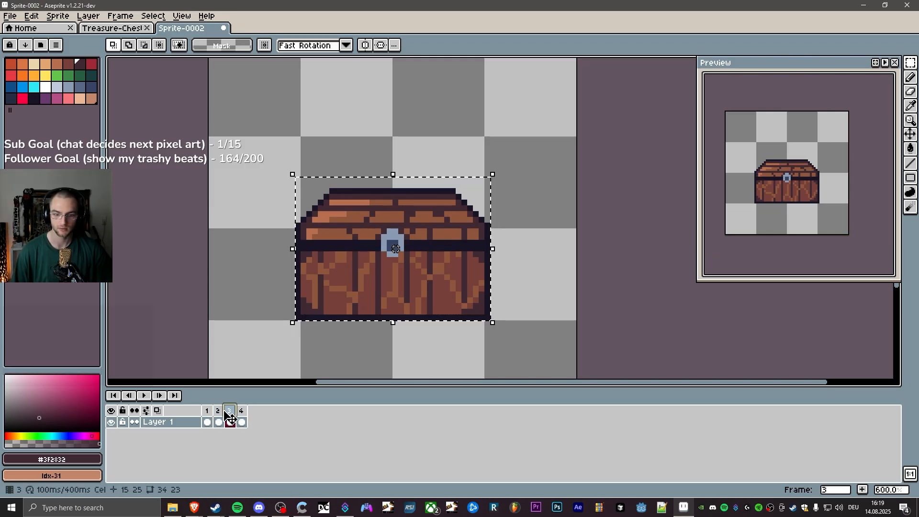
{"action": "left_click", "coordinate": [206, 421]}
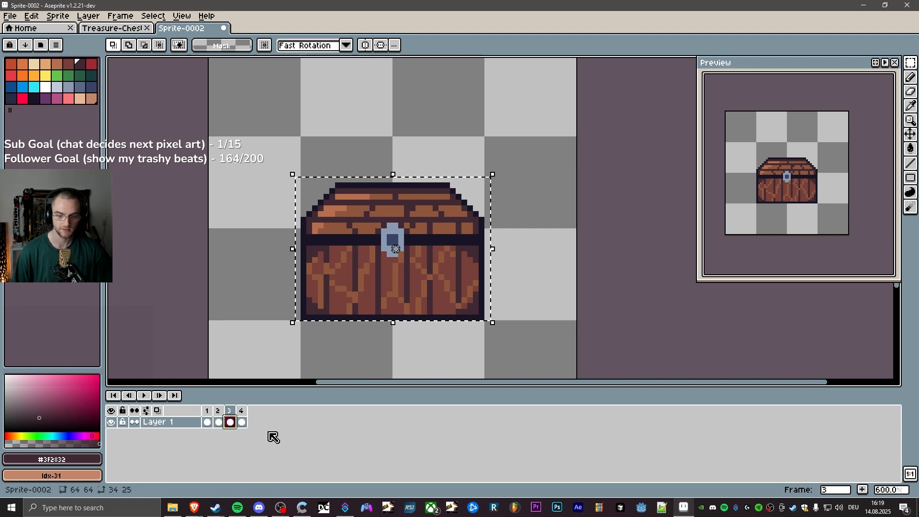
Play back the four-frame animation and compare frames 3 and 4 to examine the change from closed to open chest.
{"action": "left_click", "coordinate": [144, 395]}
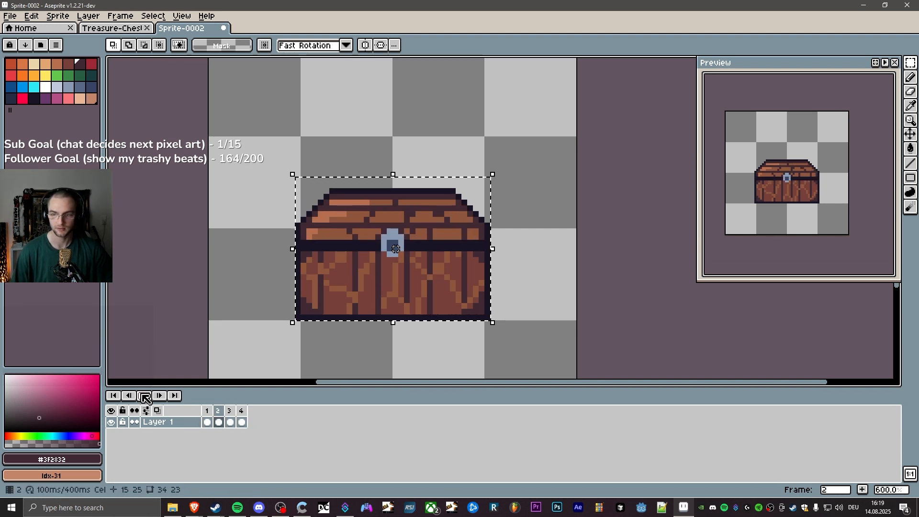
{"action": "left_click", "coordinate": [145, 396]}
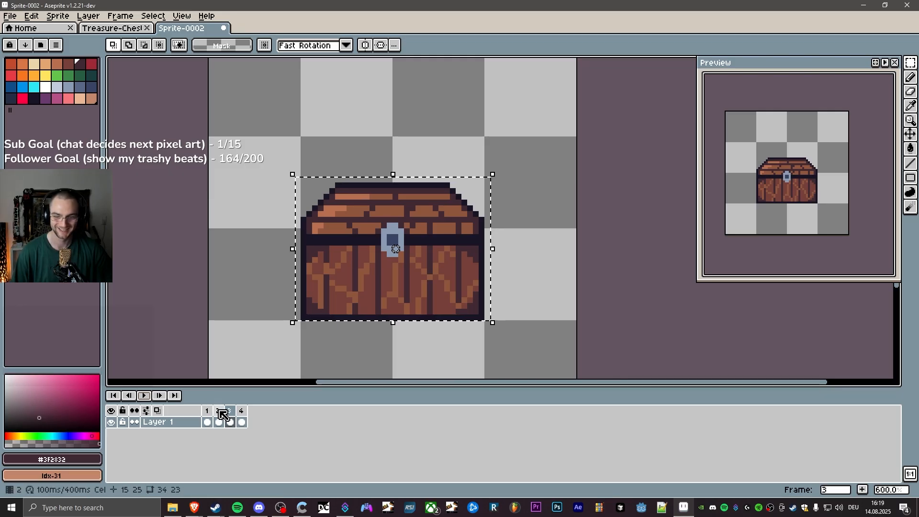
{"action": "left_click", "coordinate": [242, 412]}
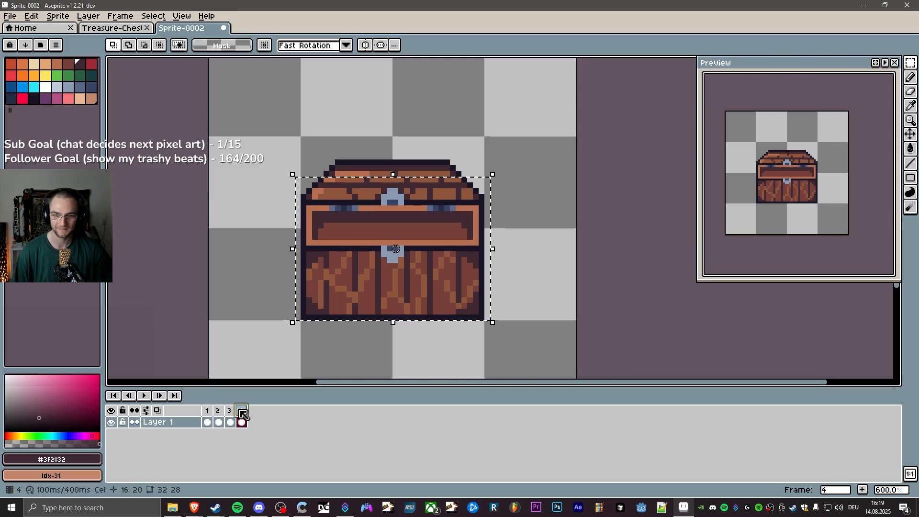
{"action": "left_click", "coordinate": [230, 411]}
{"action": "left_click", "coordinate": [243, 412]}
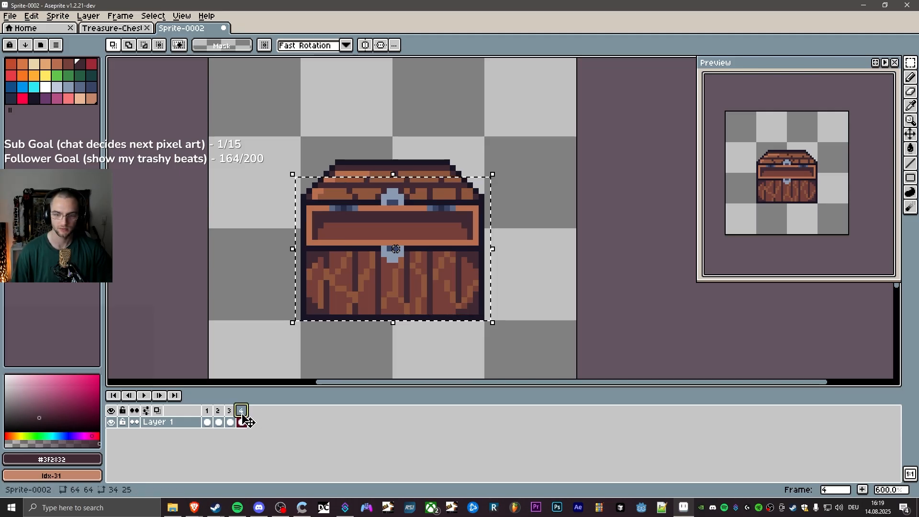
{"action": "left_click", "coordinate": [232, 412]}
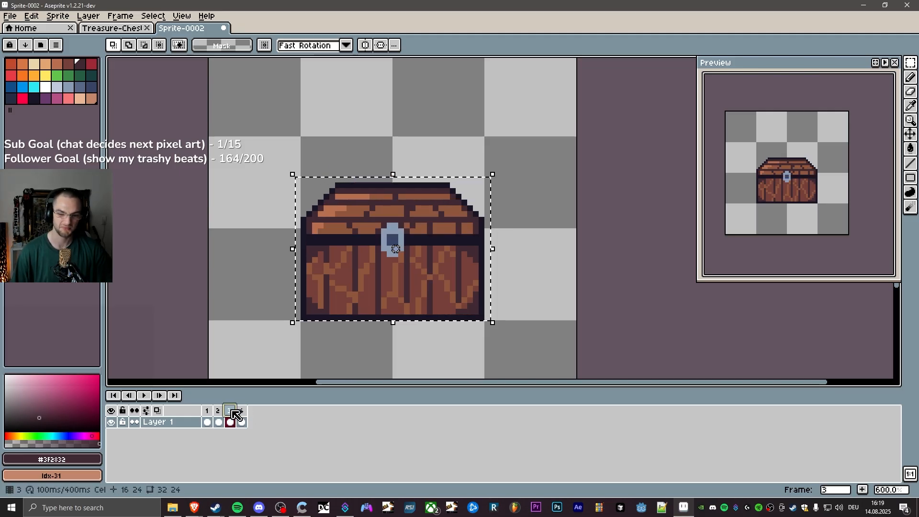
Compare frames 1 to 4 to examine how the closed chest squashes, recovers and switches to the open chest.
{"action": "left_click", "coordinate": [237, 412]}
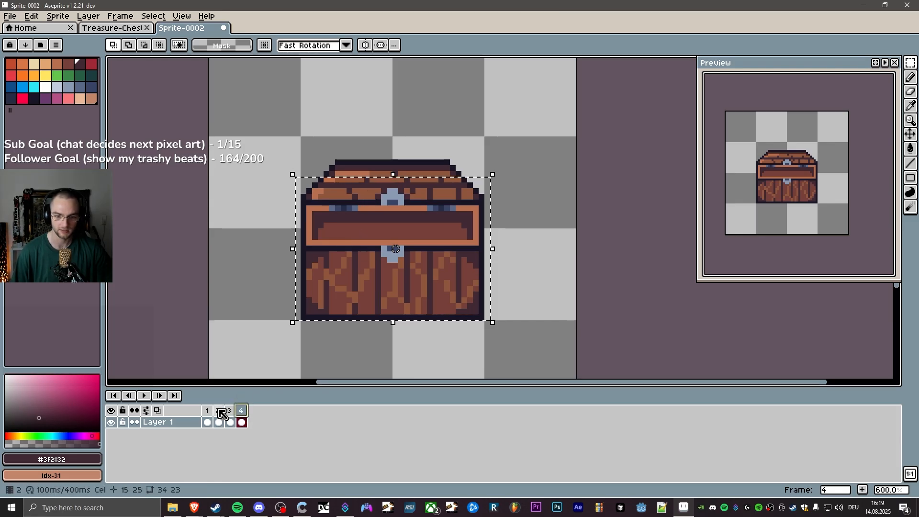
{"action": "left_click", "coordinate": [219, 412]}
{"action": "left_click", "coordinate": [208, 412]}
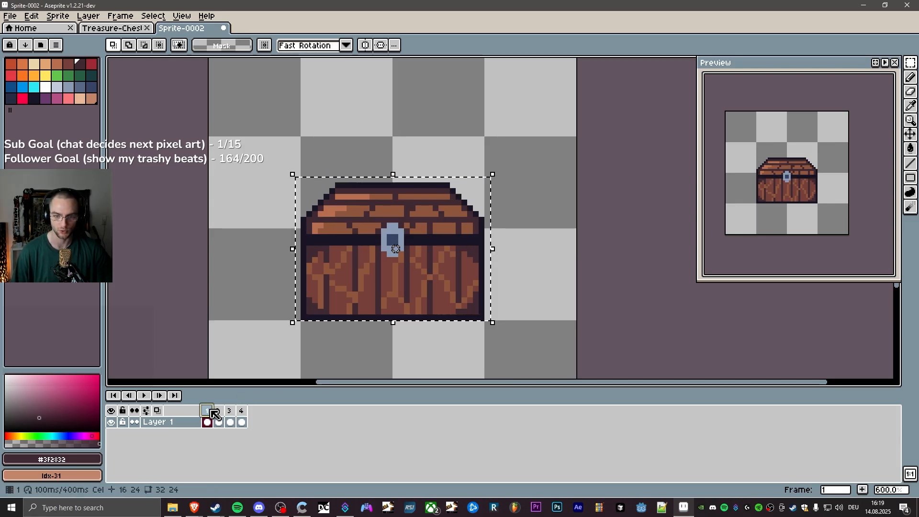
{"action": "left_click", "coordinate": [218, 412]}
{"action": "left_click", "coordinate": [230, 411]}
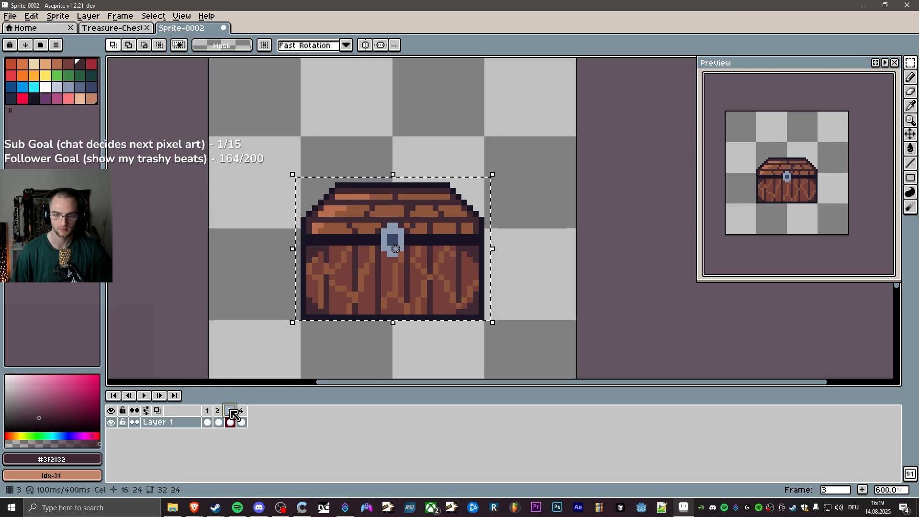
{"action": "left_click", "coordinate": [221, 412]}
{"action": "left_click", "coordinate": [230, 411]}
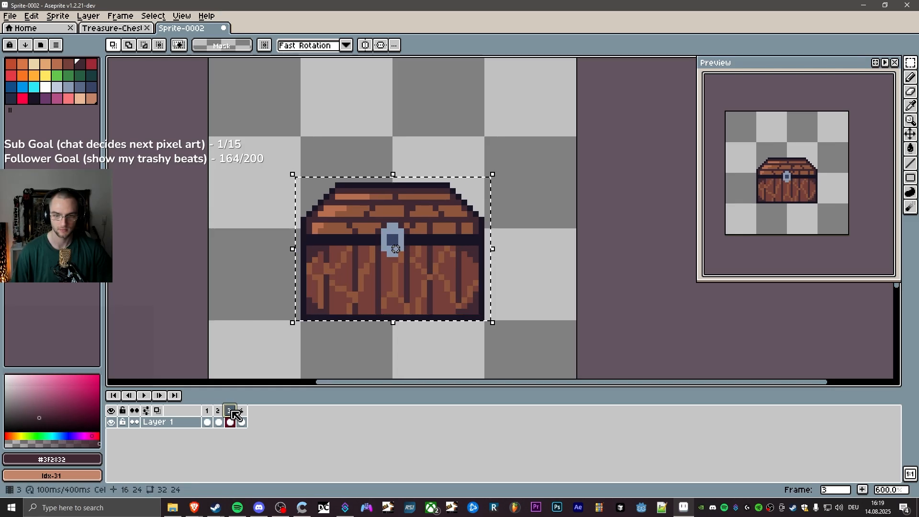
{"action": "left_click", "coordinate": [210, 411]}
{"action": "left_click", "coordinate": [219, 410]}
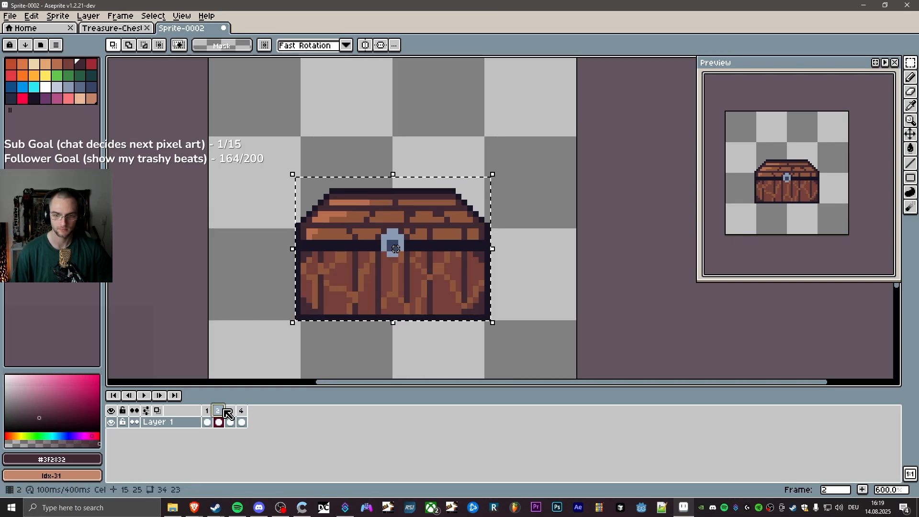
{"action": "left_click", "coordinate": [230, 412]}
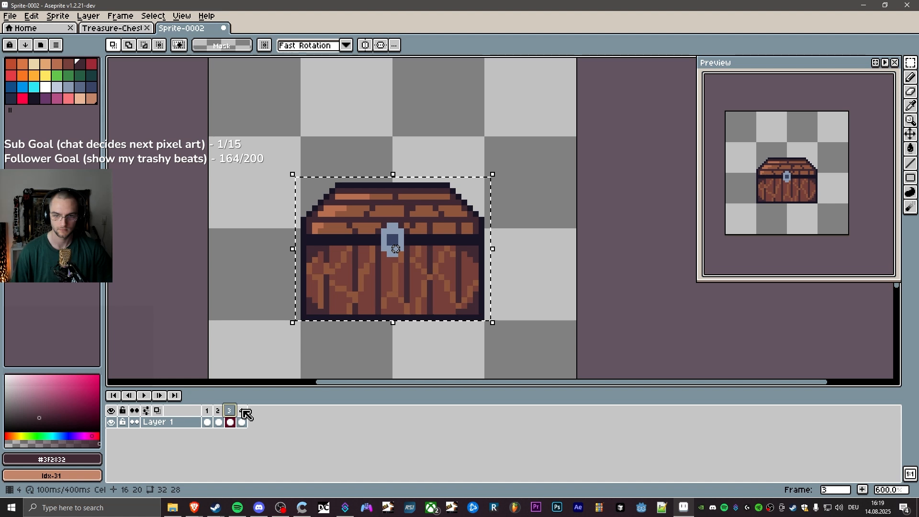
Insert a duplicate of the open chest frame after frame 4 and make frame 4 active again.
{"action": "left_click", "coordinate": [242, 411]}
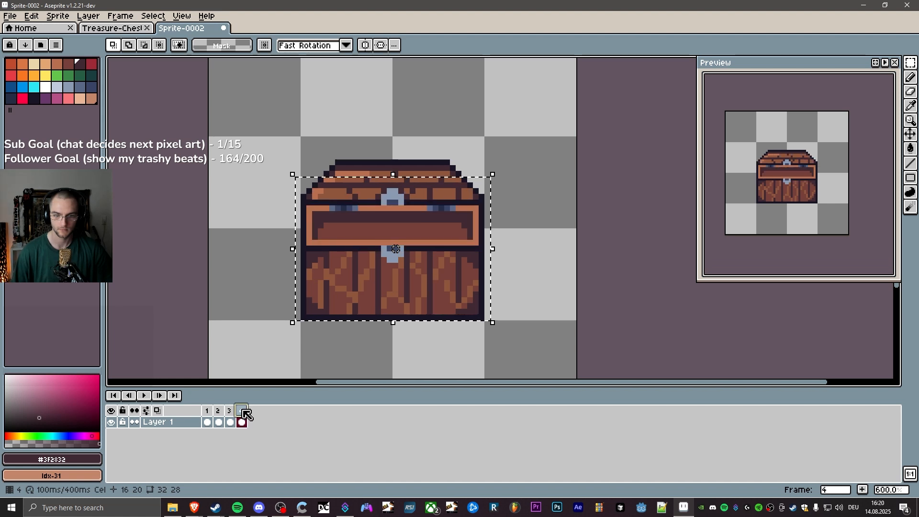
{"action": "key", "text": "alt+n"}
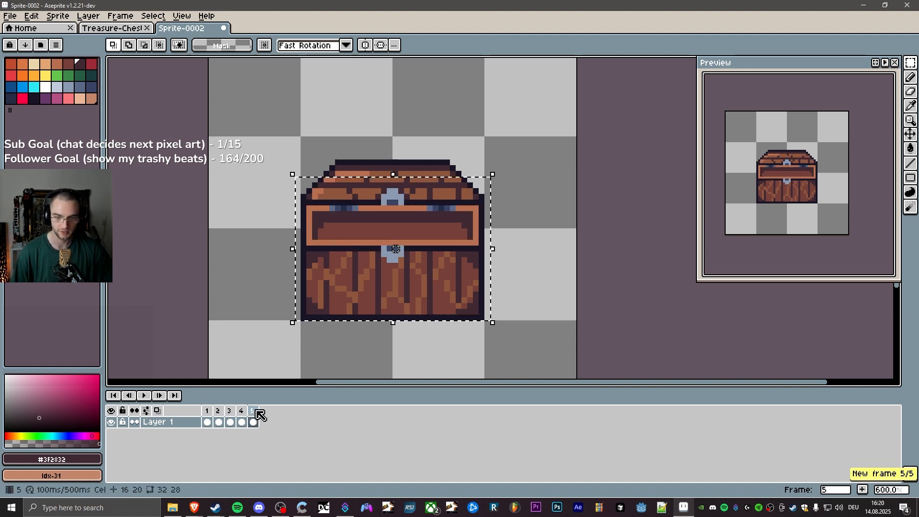
{"action": "left_click", "coordinate": [245, 411]}
Lower the open chest's lid in frame 4 by 3 pixels, compare it with frame 3 and clear the selection.
{"action": "scroll", "coordinate": [375, 293], "scroll_direction": "up", "scroll_amount": 1}
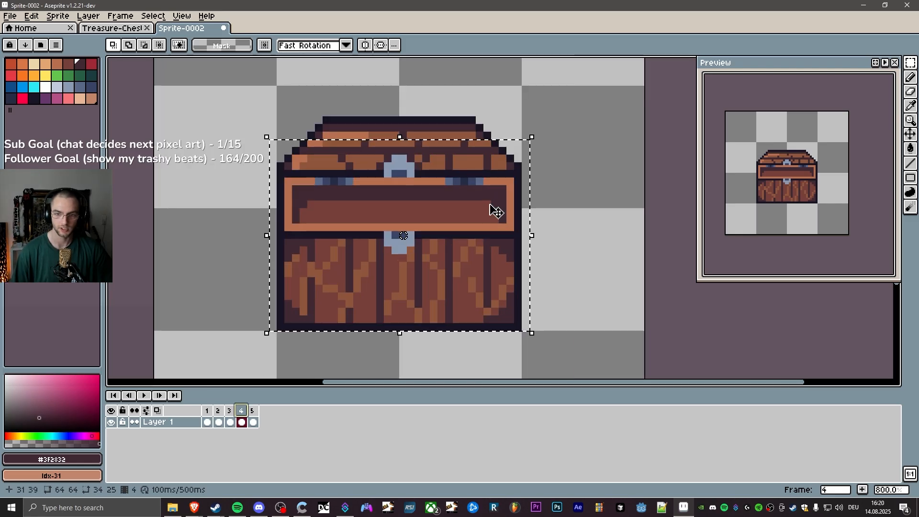
{"action": "key", "text": "ctrl+d"}
{"action": "left_click_drag", "start_coordinate": [564, 76], "coordinate": [221, 203]}
{"action": "left_click_drag", "start_coordinate": [336, 148], "coordinate": [338, 179]}
{"action": "key", "text": "Up"}
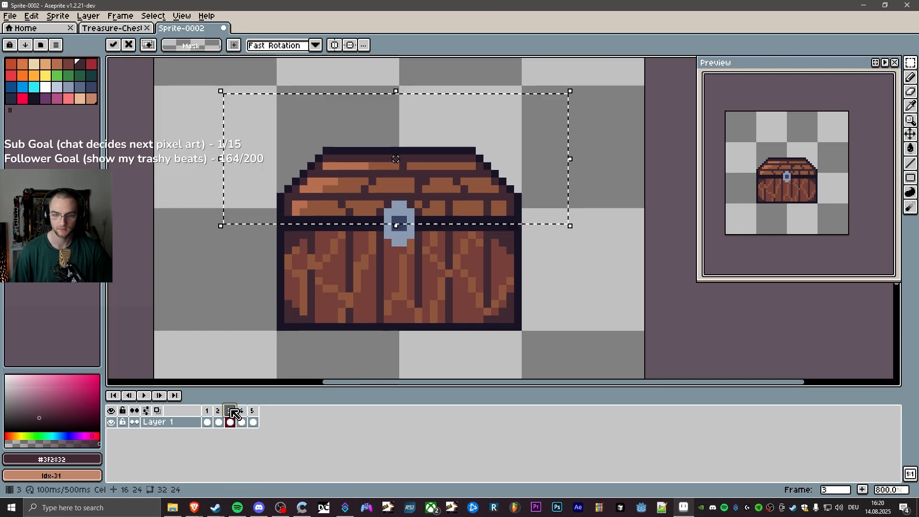
{"action": "left_click", "coordinate": [245, 410]}
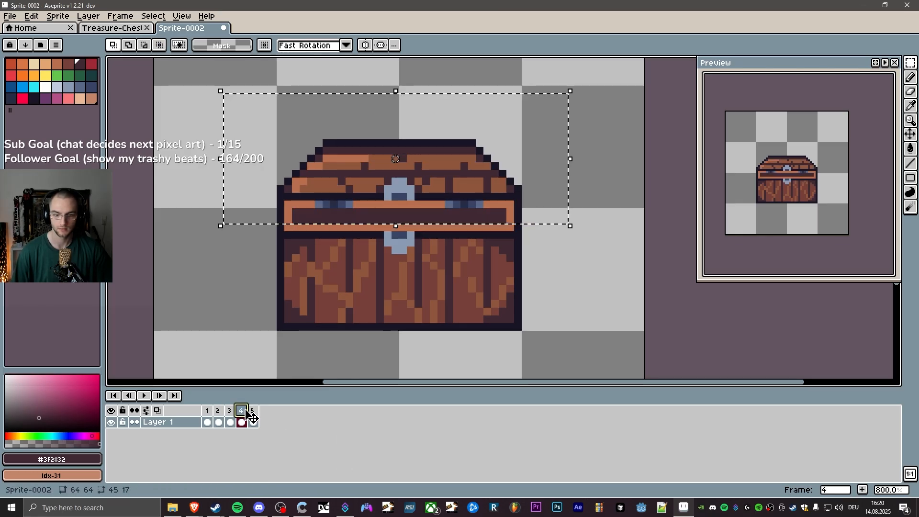
{"action": "left_click", "coordinate": [231, 411]}
{"action": "left_click", "coordinate": [245, 410]}
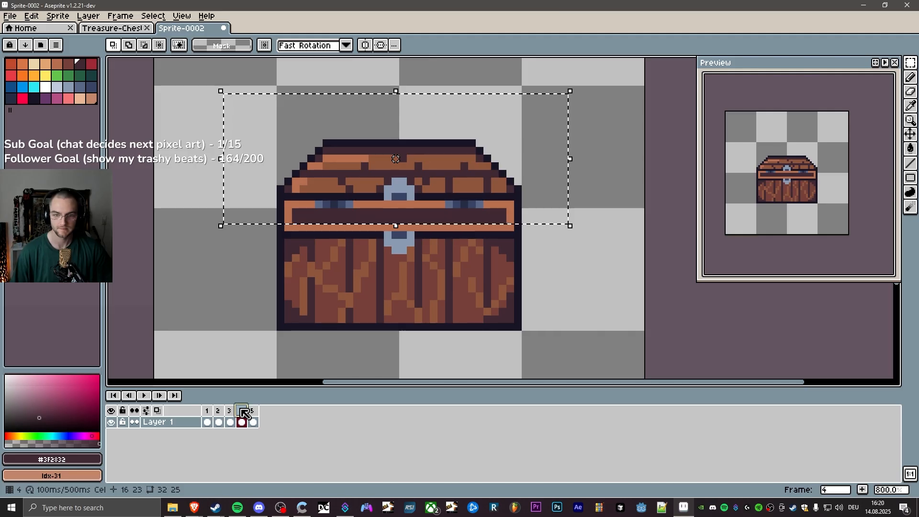
{"action": "left_click", "coordinate": [556, 258]}
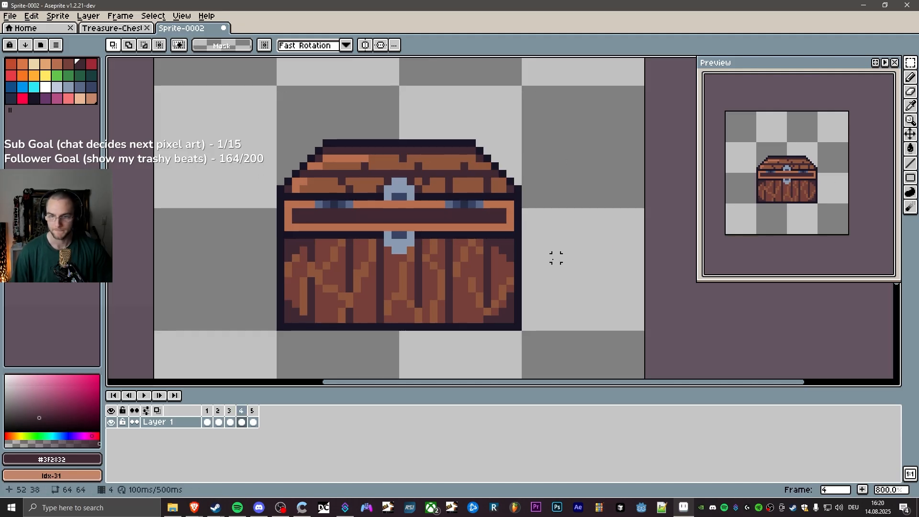
Try to raise the upper strip of frame 4's chest base by 1 pixel and fill the gap row beneath it, then compare with frame 3.
{"action": "left_click_drag", "start_coordinate": [533, 243], "coordinate": [325, 242]}
{"action": "left_click", "coordinate": [618, 219]}
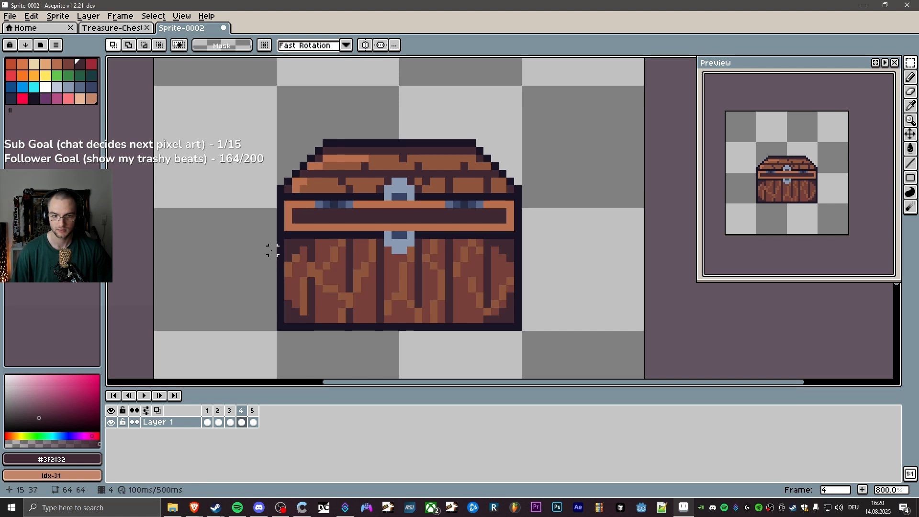
{"action": "left_click_drag", "start_coordinate": [267, 257], "coordinate": [547, 221]}
{"action": "left_click_drag", "start_coordinate": [472, 243], "coordinate": [474, 234]}
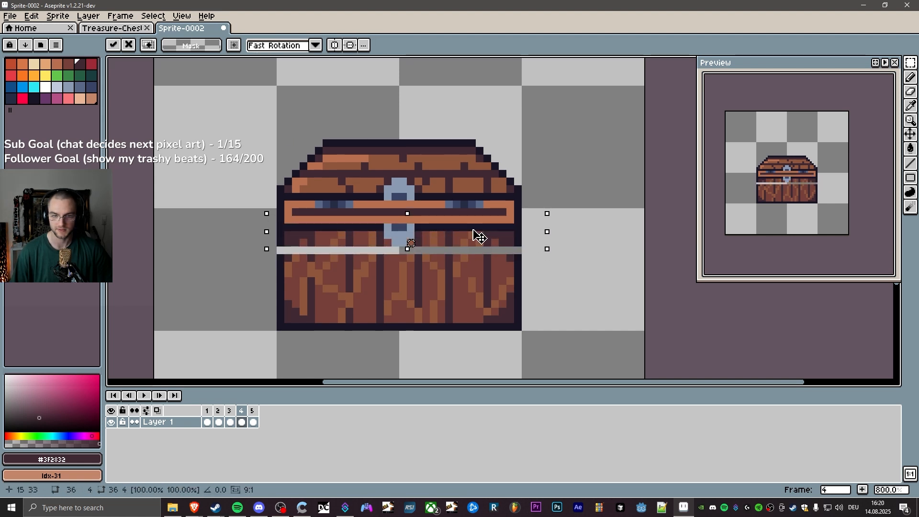
{"action": "left_click", "coordinate": [517, 259]}
{"action": "left_click_drag", "start_coordinate": [517, 259], "coordinate": [308, 255]}
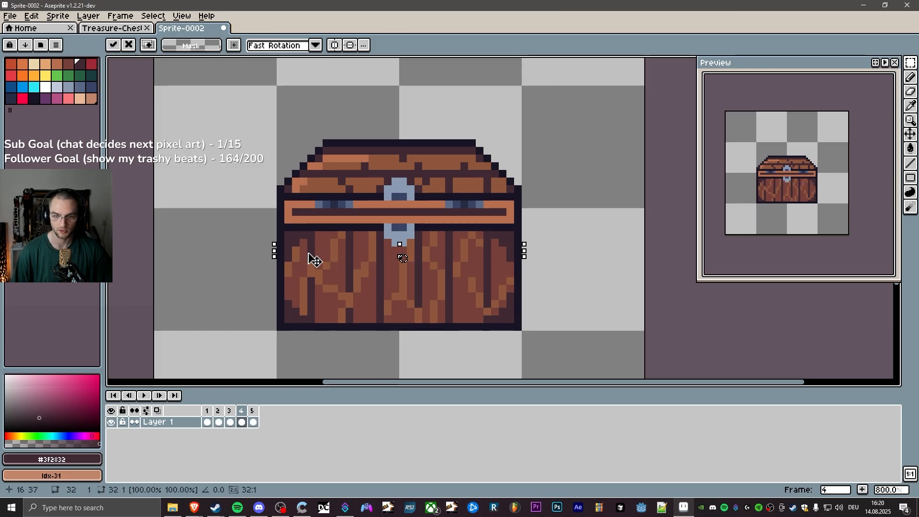
{"action": "left_click", "coordinate": [188, 243]}
{"action": "left_click", "coordinate": [242, 411]}
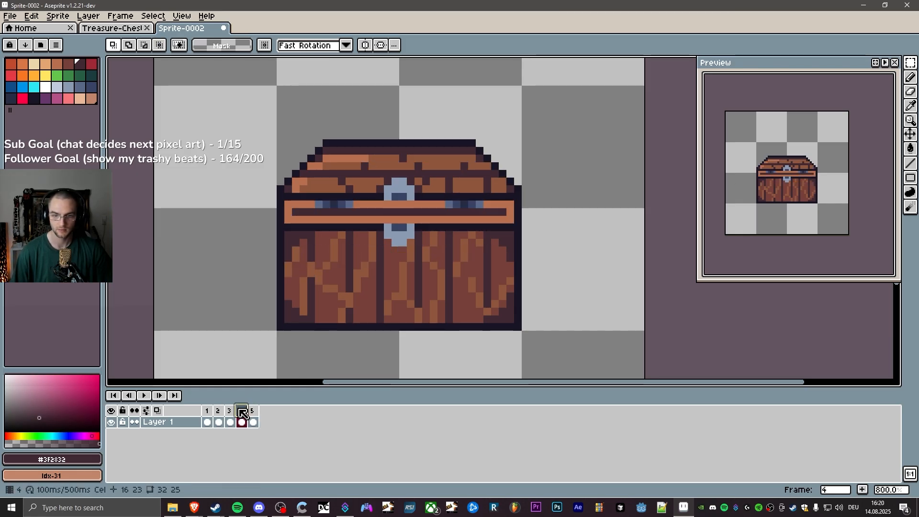
{"action": "left_click", "coordinate": [230, 411]}
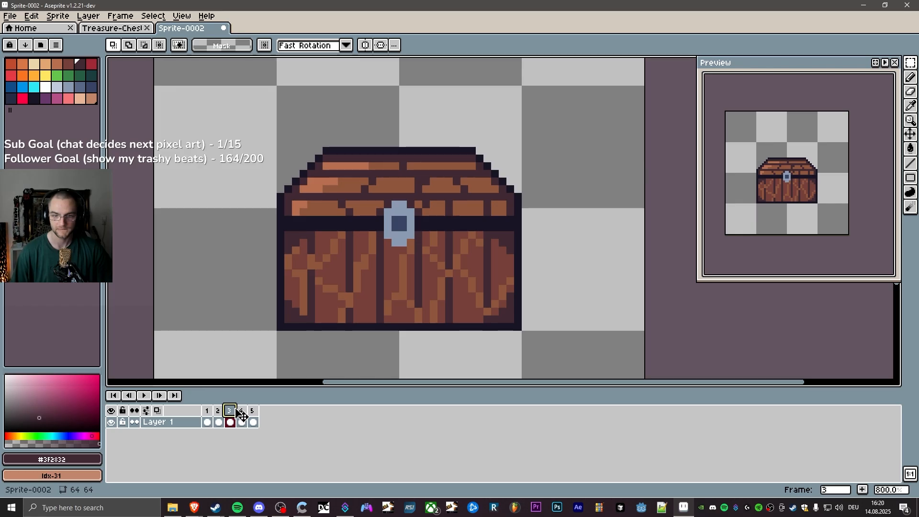
Undo the gap fill and the 1-pixel shift of the base strip in frame 4.
{"action": "key", "text": "ctrl+z"}
{"action": "key", "text": "ctrl+z"}
{"action": "key", "text": "ctrl+z"}
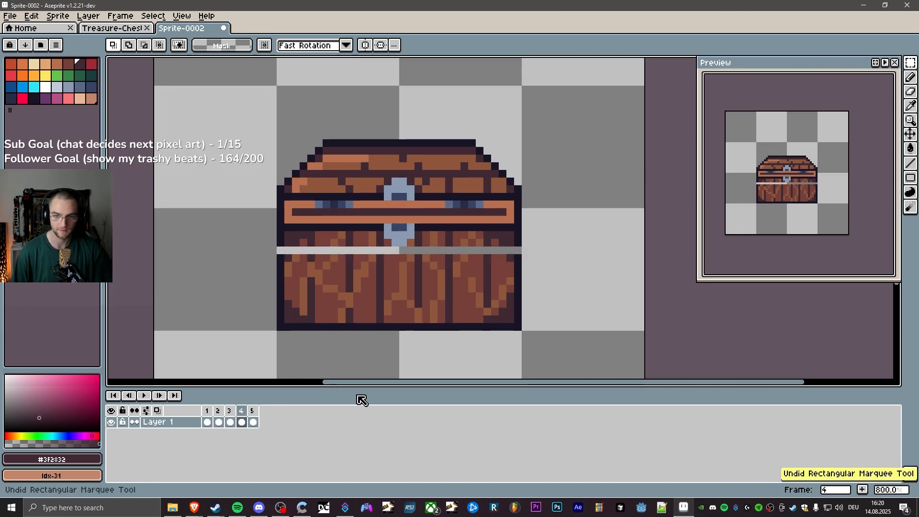
{"action": "key", "text": "ctrl+z"}
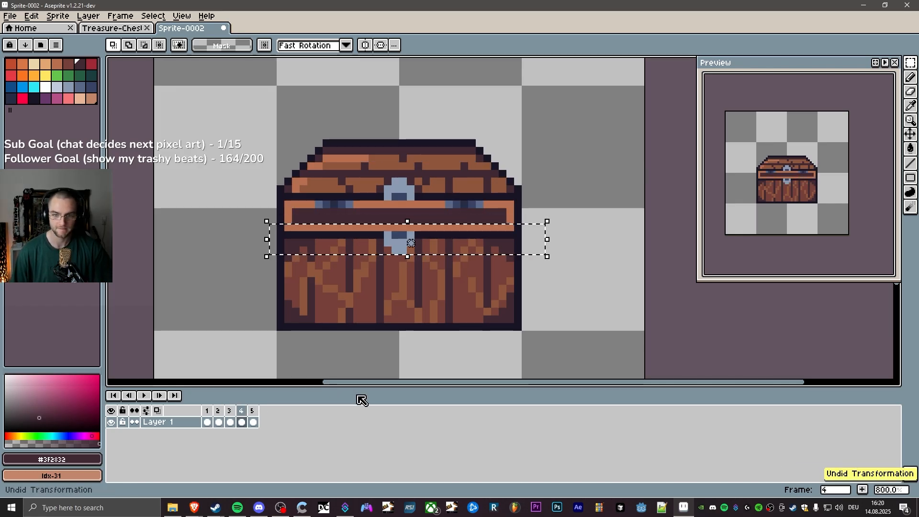
Compare the five frames to examine how the lid and base positions change between the closed and open chest.
{"action": "left_click", "coordinate": [233, 412]}
{"action": "left_click", "coordinate": [218, 411]}
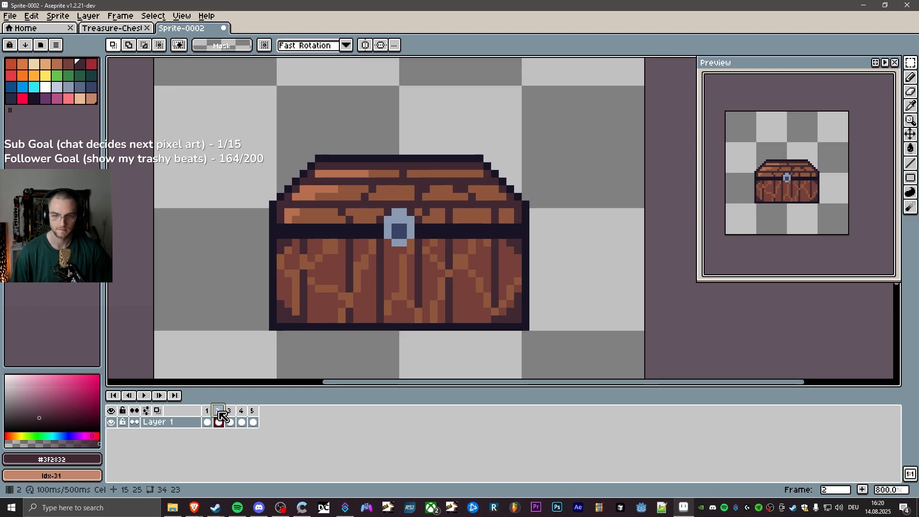
{"action": "left_click", "coordinate": [231, 411]}
{"action": "left_click", "coordinate": [244, 410]}
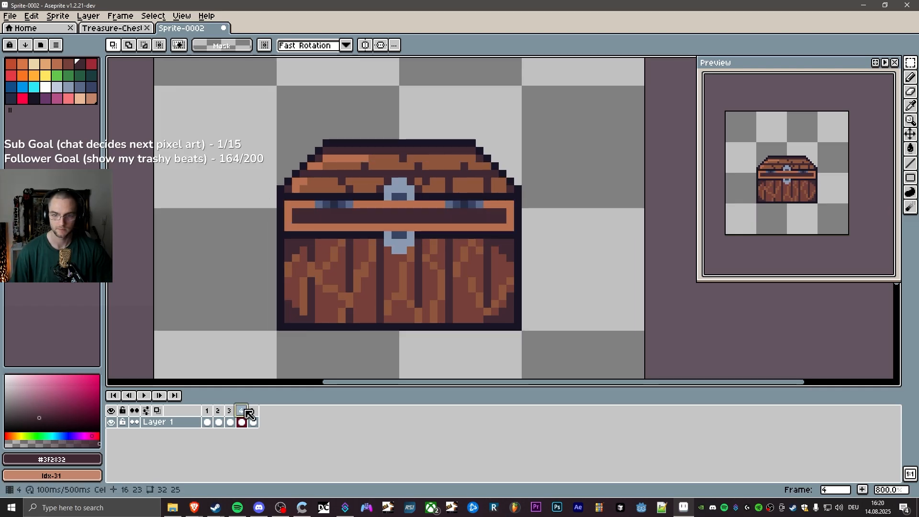
{"action": "left_click", "coordinate": [234, 411]}
{"action": "left_click", "coordinate": [244, 410]}
{"action": "left_click", "coordinate": [252, 411]}
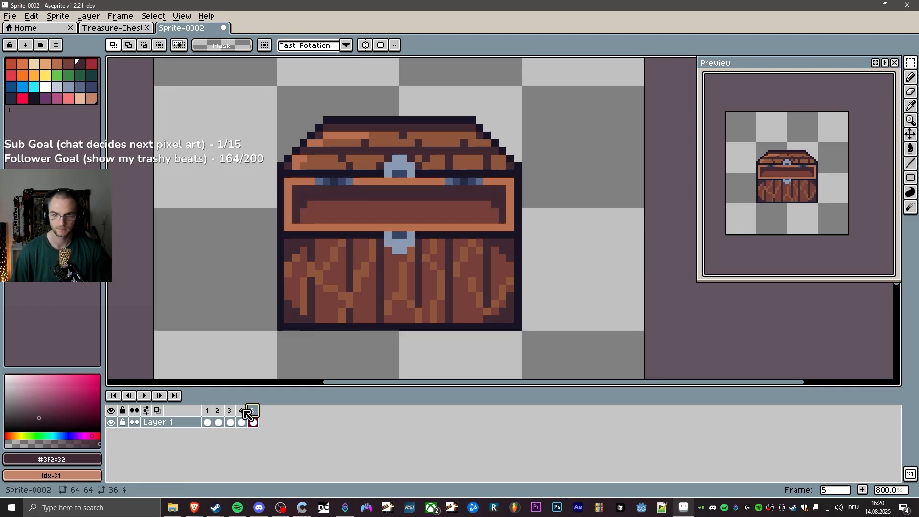
{"action": "left_click", "coordinate": [242, 411]}
{"action": "left_click", "coordinate": [230, 410]}
{"action": "left_click", "coordinate": [243, 411]}
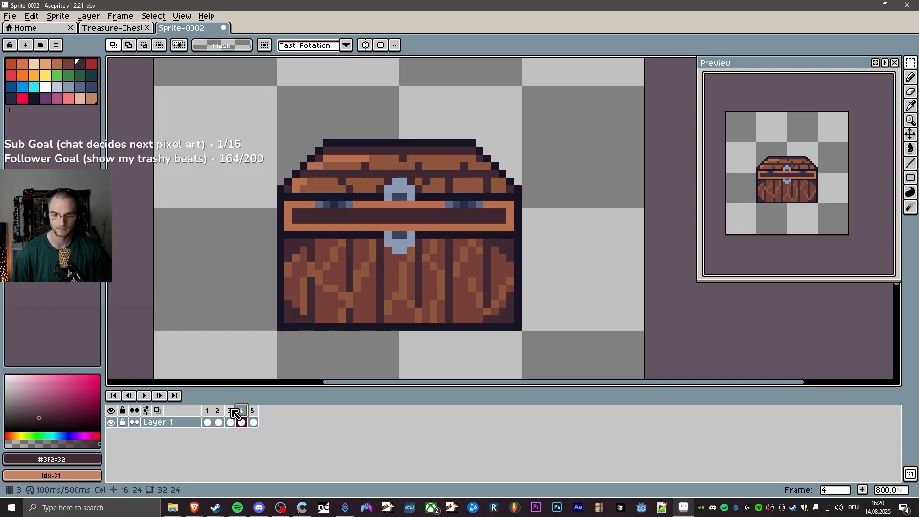
{"action": "left_click", "coordinate": [234, 411]}
{"action": "left_click", "coordinate": [243, 410]}
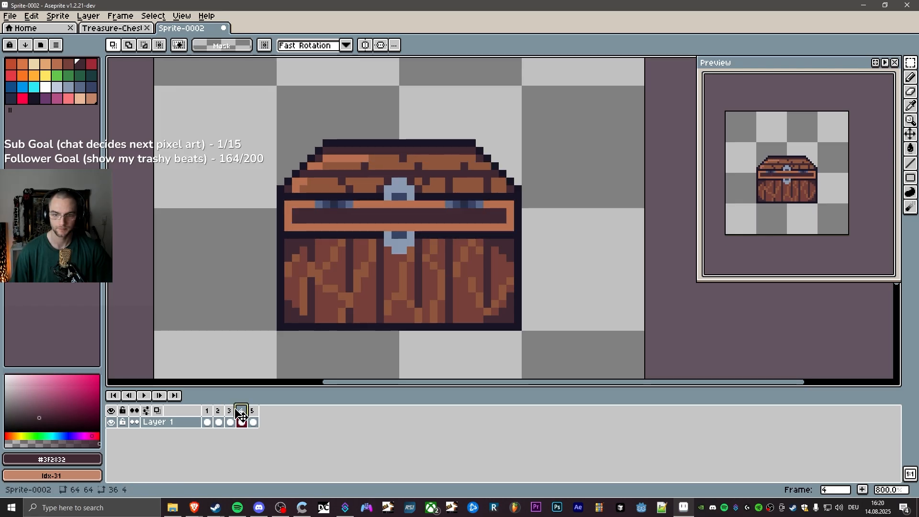
{"action": "left_click", "coordinate": [231, 410]}
{"action": "left_click", "coordinate": [221, 410]}
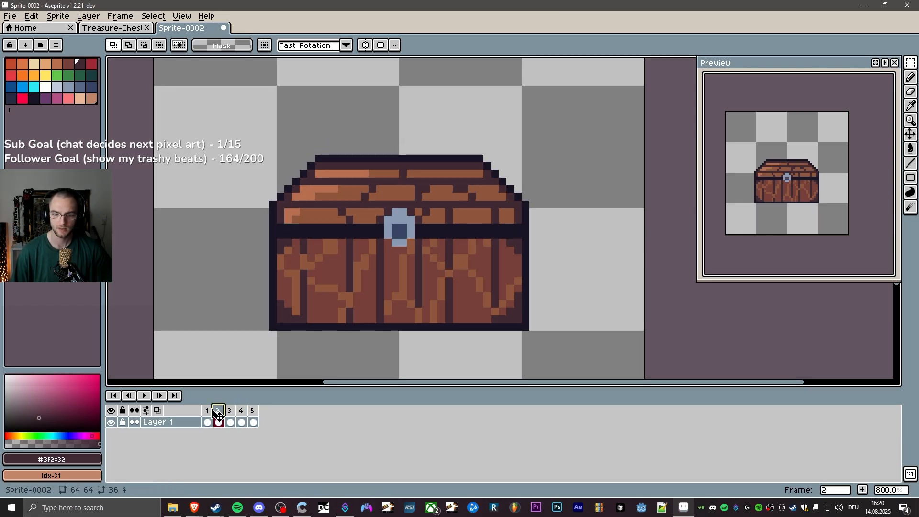
{"action": "left_click", "coordinate": [208, 411]}
{"action": "left_click", "coordinate": [243, 410]}
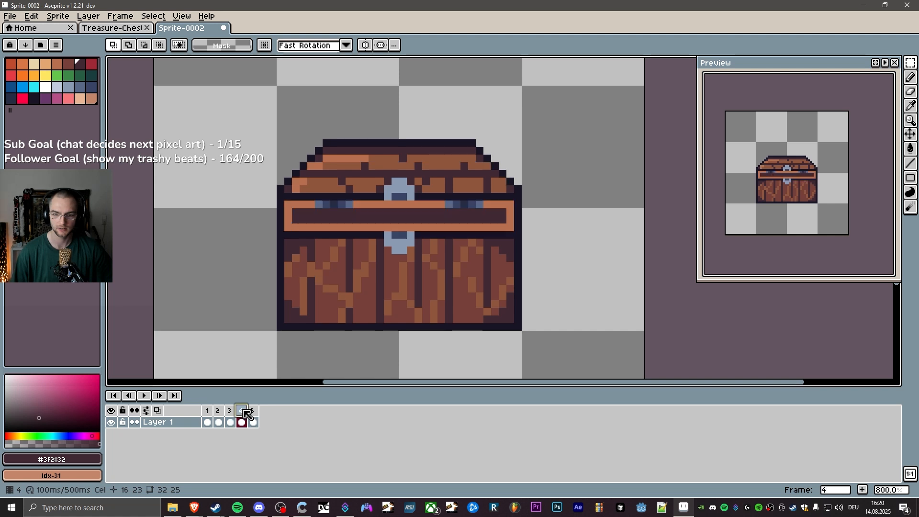
{"action": "left_click", "coordinate": [257, 410]}
{"action": "left_click", "coordinate": [242, 411]}
{"action": "left_click", "coordinate": [252, 411]}
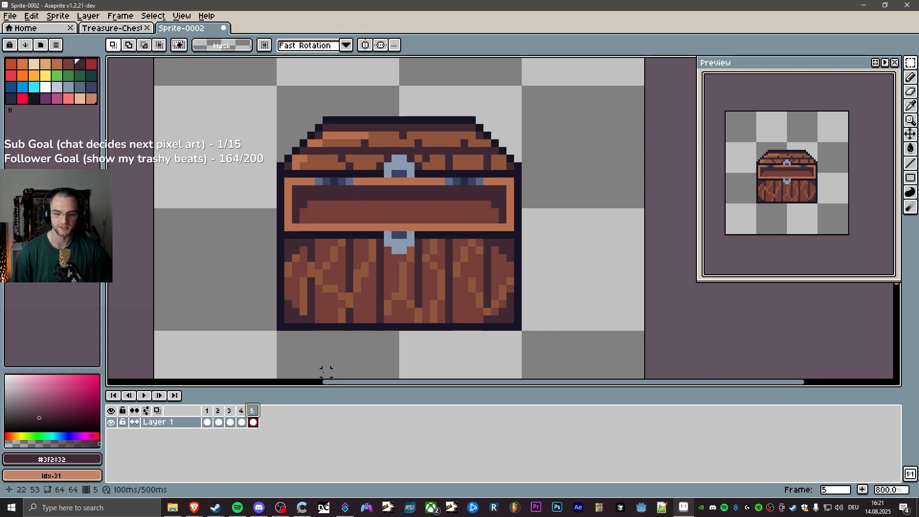
{"action": "left_click", "coordinate": [243, 410]}
{"action": "left_click", "coordinate": [231, 411]}
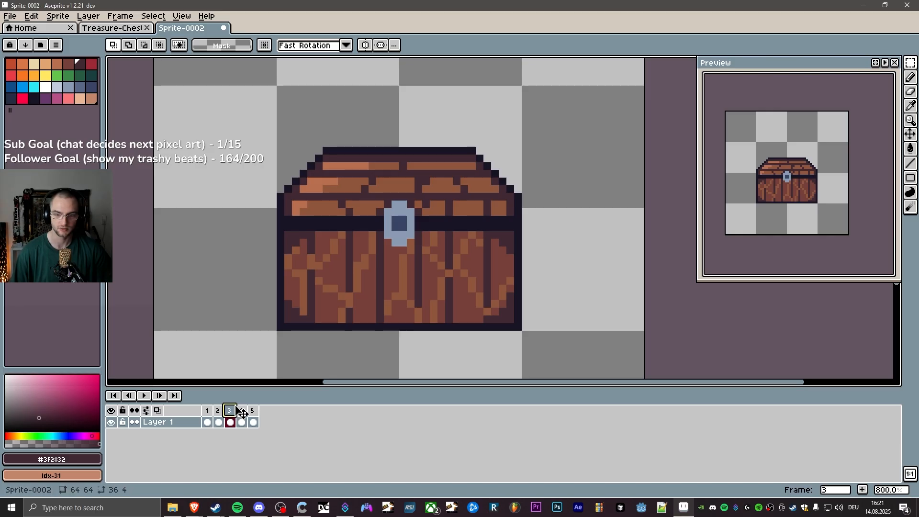
Replace frame 4's chest base with a copy of frame 1's 32×14-pixel base in the same position, and make frame 5 active.
{"action": "left_click", "coordinate": [208, 410]}
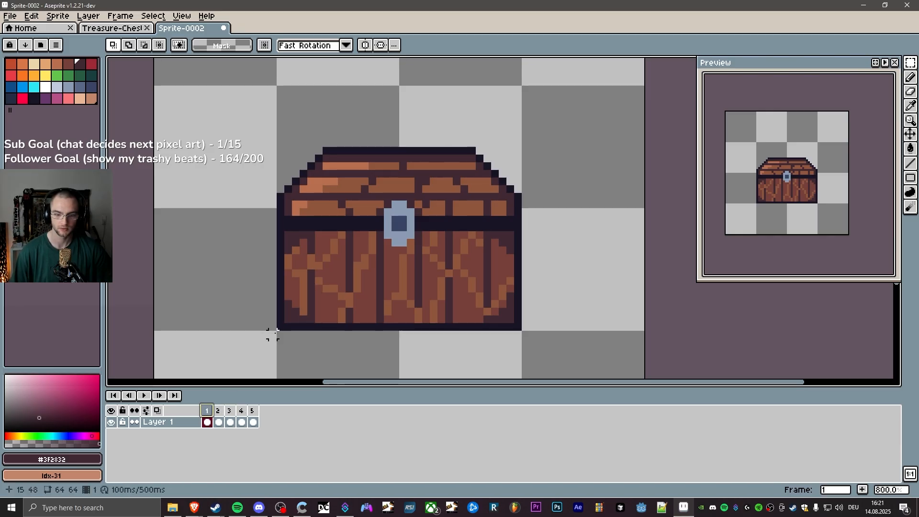
{"action": "left_click_drag", "start_coordinate": [281, 326], "coordinate": [523, 229]}
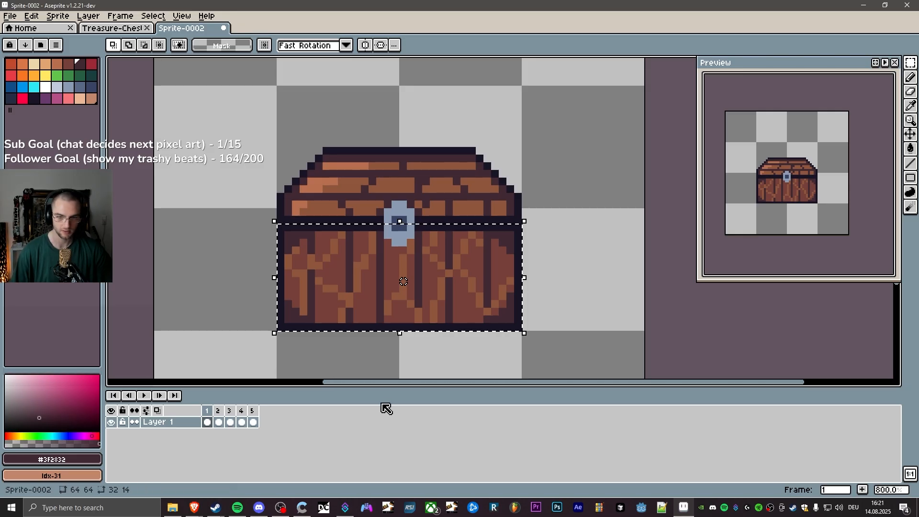
{"action": "key", "text": "ctrl+d"}
{"action": "left_click", "coordinate": [239, 413]}
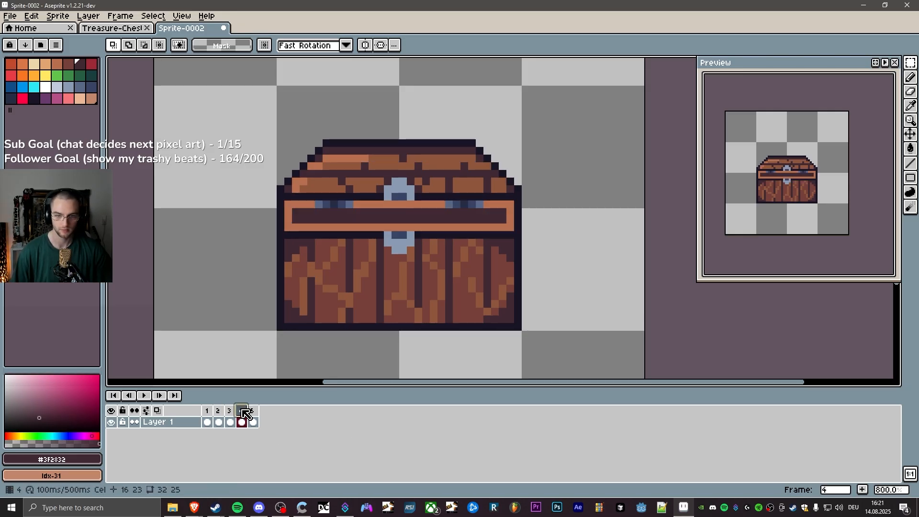
{"action": "key", "text": "ctrl+v"}
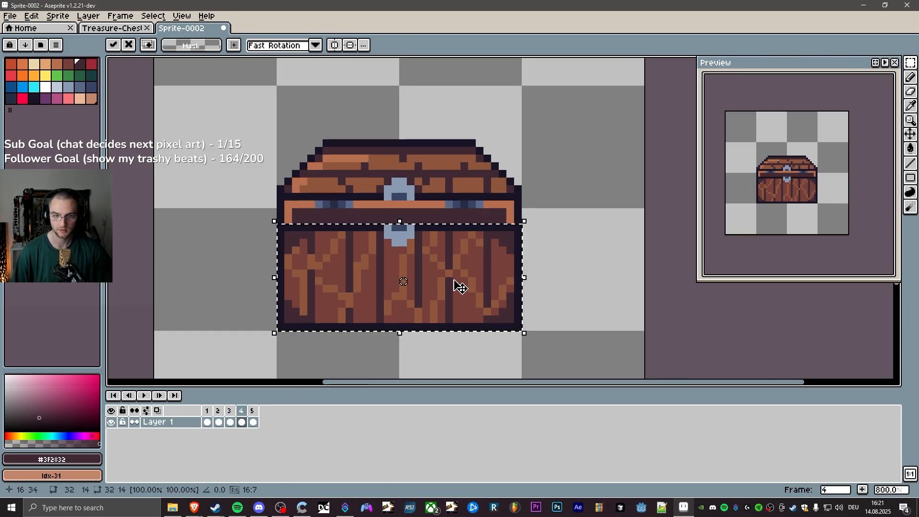
{"action": "key", "text": "Return"}
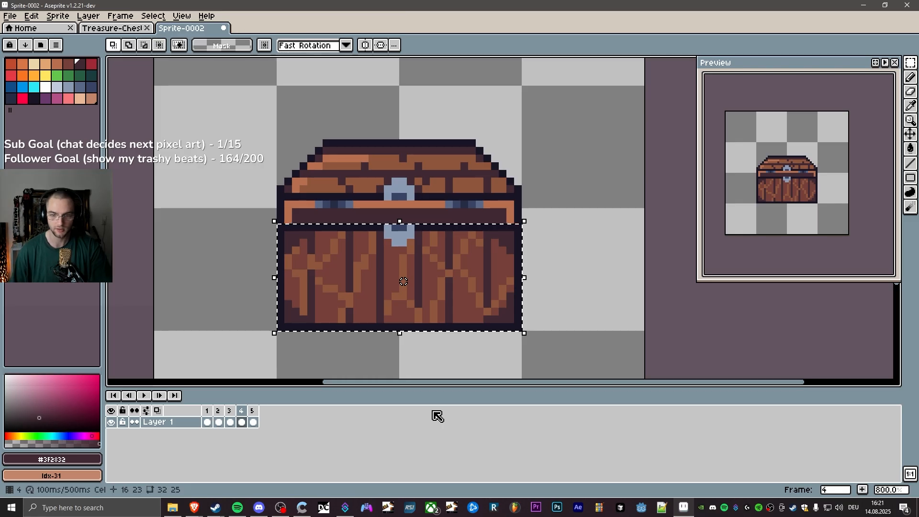
{"action": "left_click", "coordinate": [254, 420]}
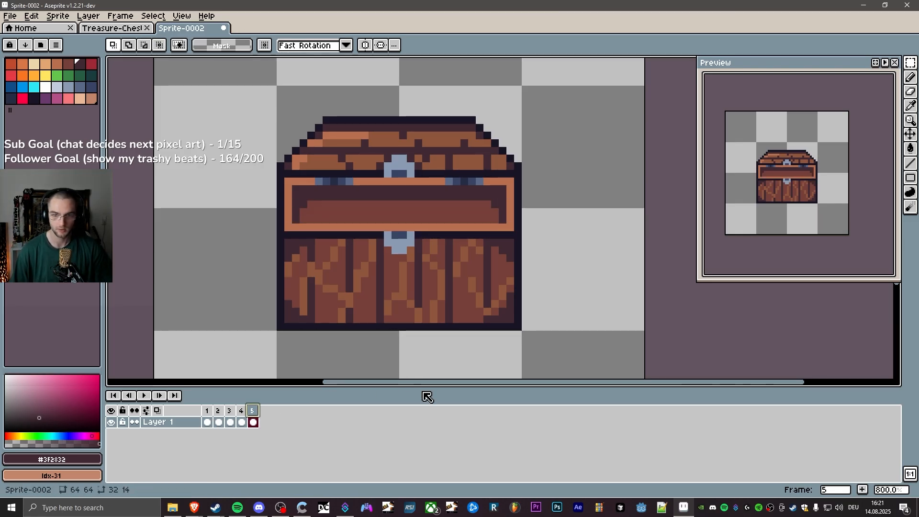
Paste the copied chest base onto frame 5 and redraw the #b86f50 rim line across the opening just above it.
{"action": "key", "text": "ctrl+v"}
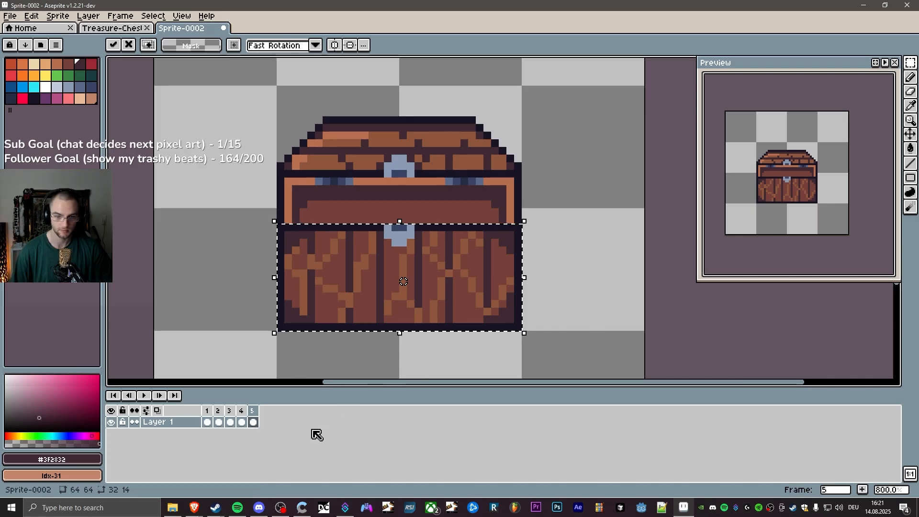
{"action": "key", "text": "ctrl+d"}
{"action": "key", "text": "i"}
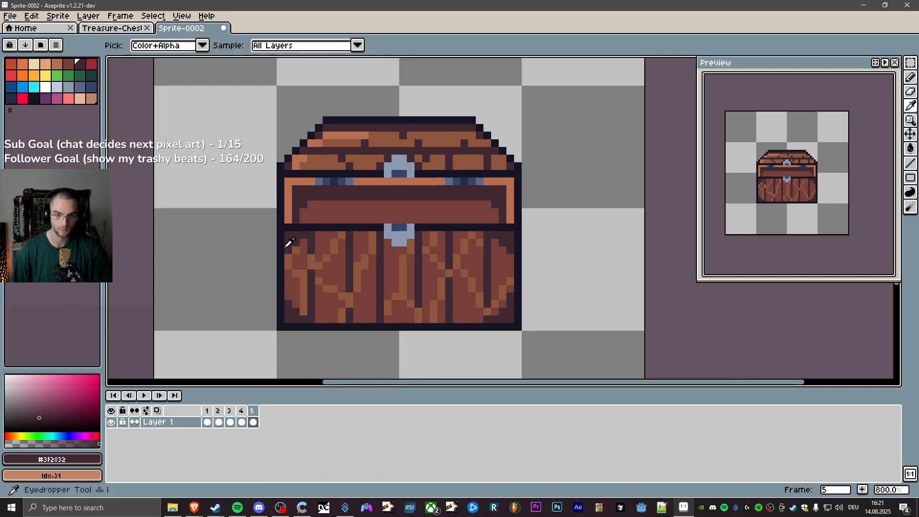
{"action": "left_click", "coordinate": [302, 204]}
{"action": "key", "text": "b"}
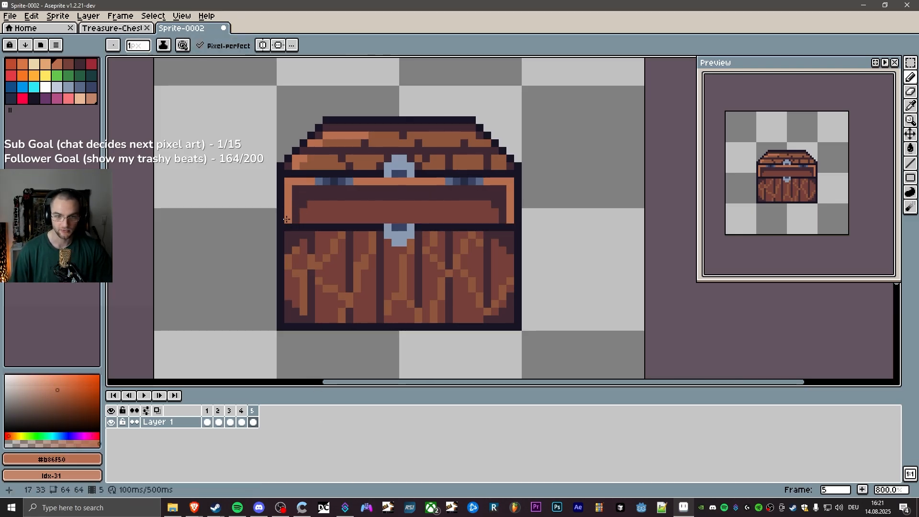
{"action": "left_click", "coordinate": [511, 222], "text": "shift"}
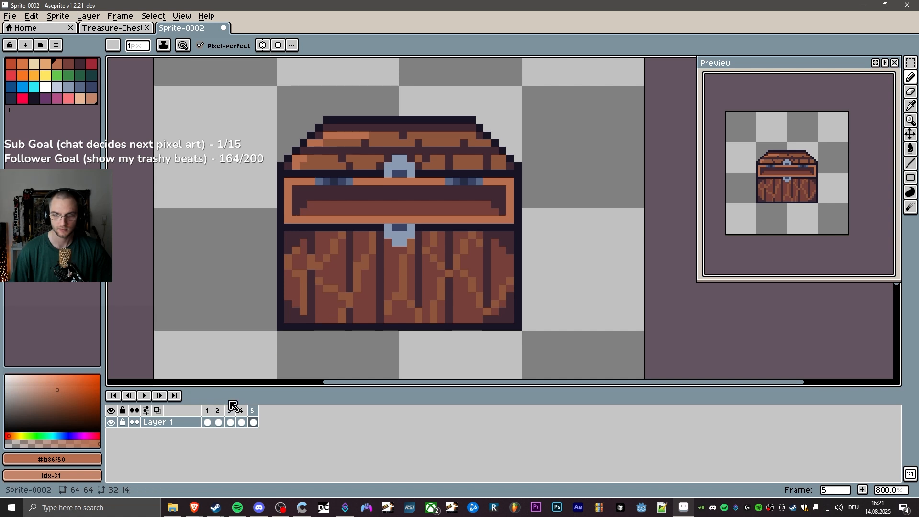
Compare frames 3 to 5 and play the animation to check how the replaced bases line up.
{"action": "left_click", "coordinate": [241, 410]}
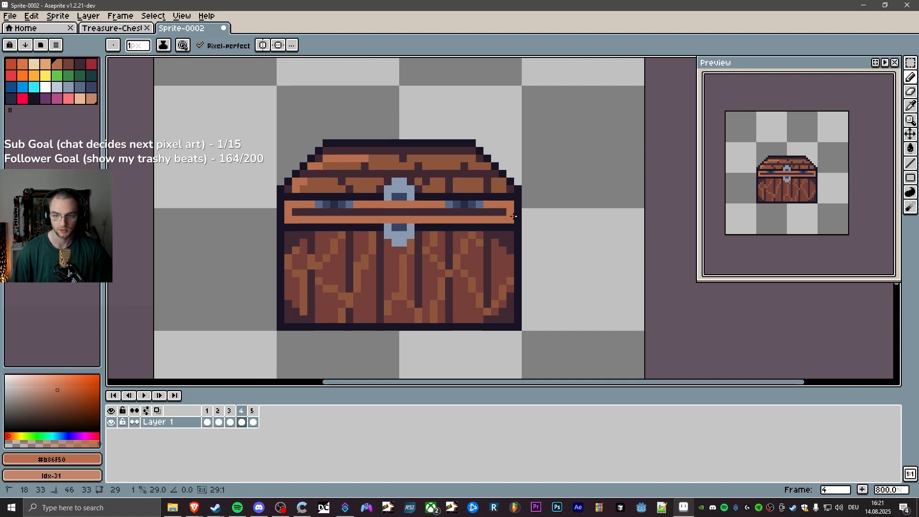
{"action": "left_click", "coordinate": [232, 410]}
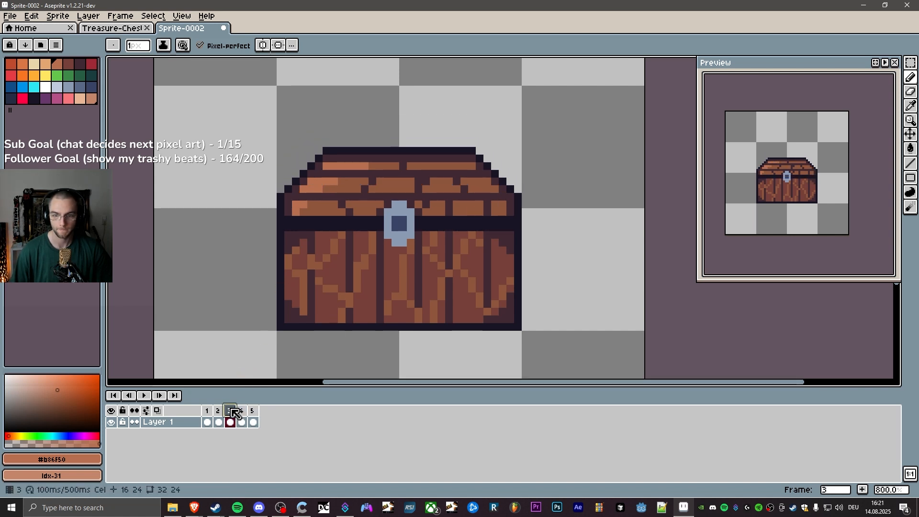
{"action": "left_click", "coordinate": [241, 410]}
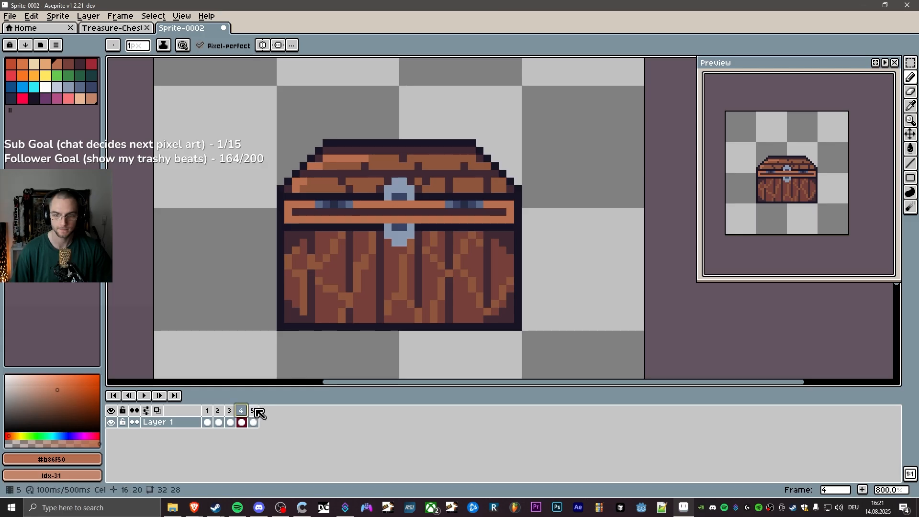
{"action": "left_click", "coordinate": [253, 411]}
{"action": "left_click", "coordinate": [144, 395]}
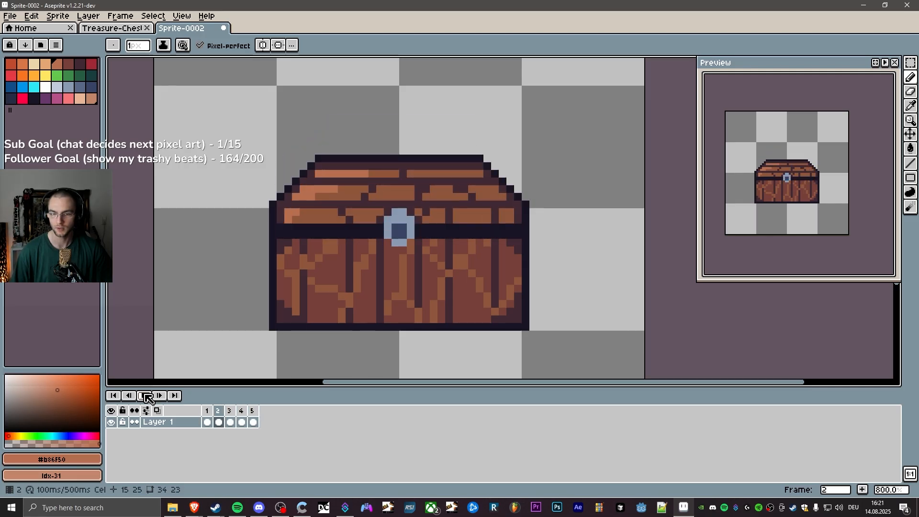
{"action": "scroll", "coordinate": [354, 302], "scroll_direction": "down", "scroll_amount": 1}
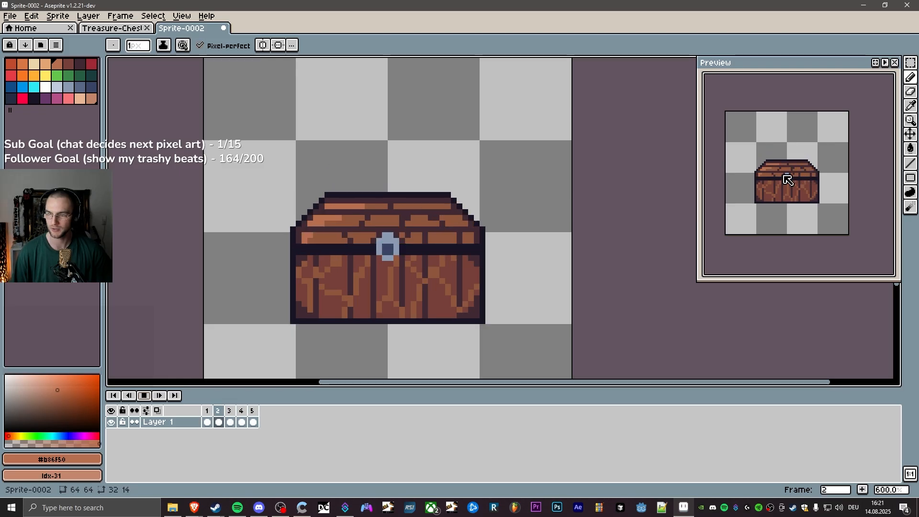
{"action": "left_click", "coordinate": [146, 396]}
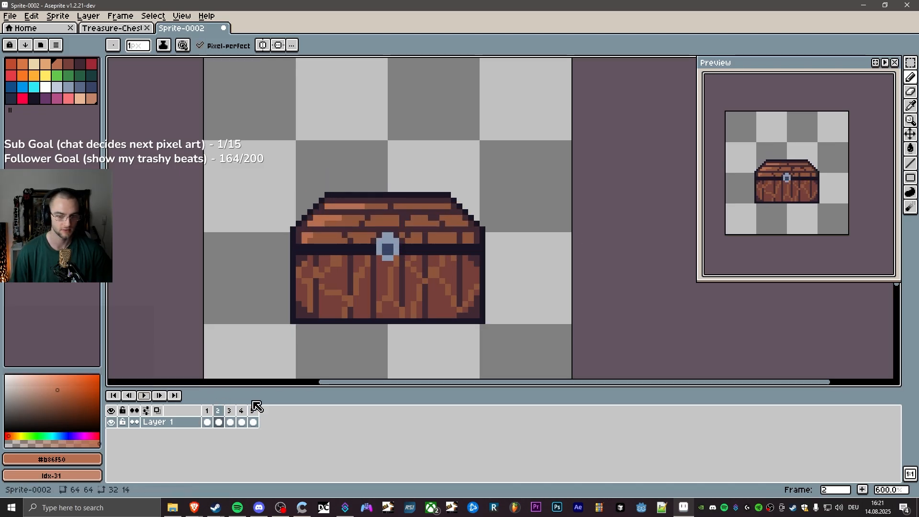
Flip repeatedly between frames 4 and 5, with frame 3 as reference, to examine how far the lid jumps.
{"action": "left_click", "coordinate": [242, 411]}
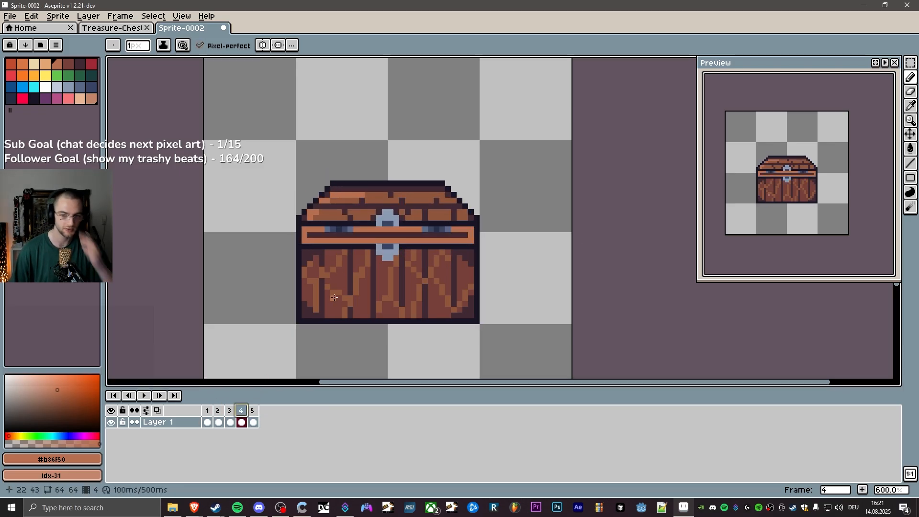
{"action": "left_click", "coordinate": [252, 411]}
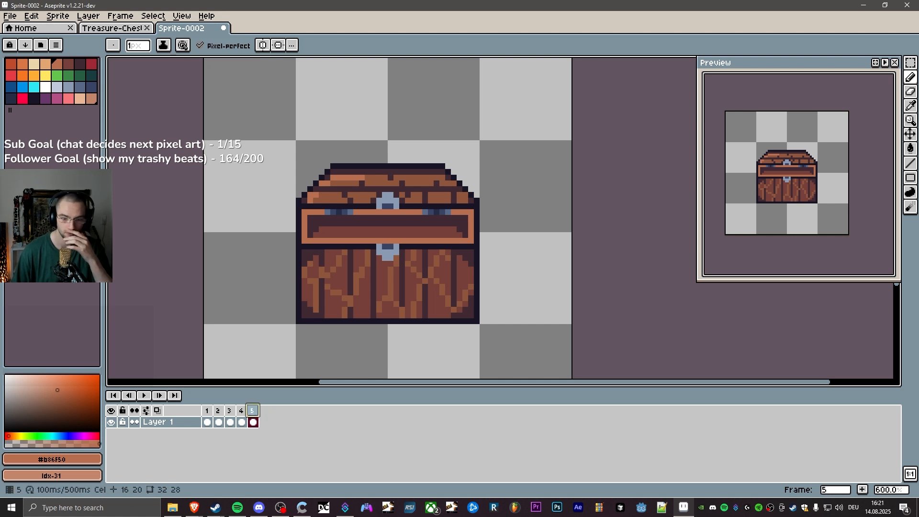
{"action": "left_click", "coordinate": [244, 415]}
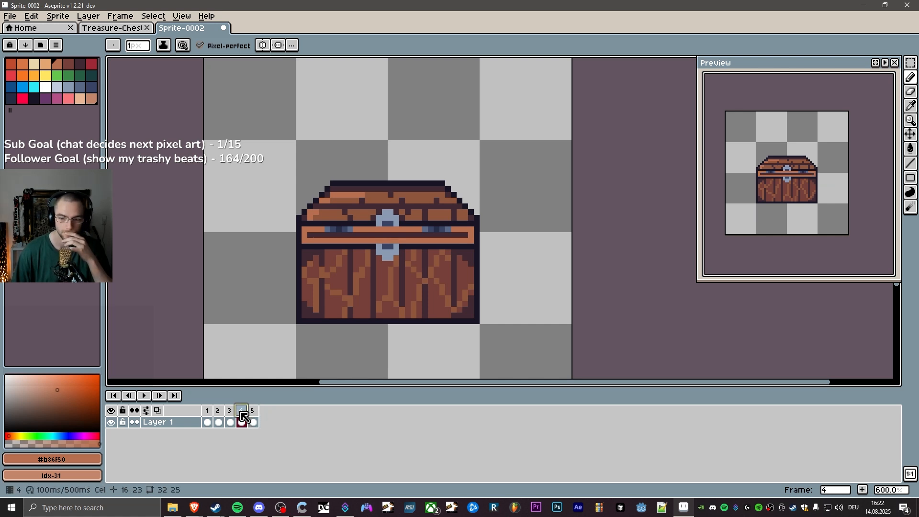
{"action": "left_click", "coordinate": [259, 418]}
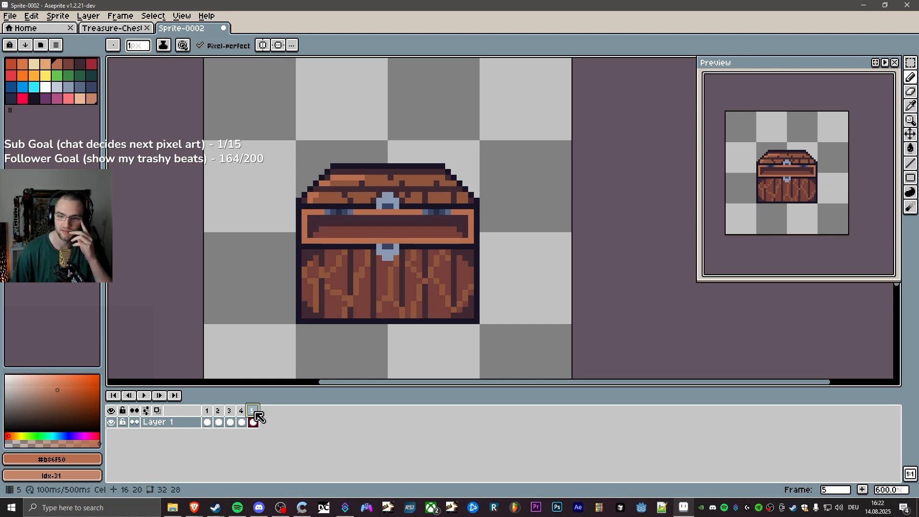
{"action": "left_click", "coordinate": [242, 414]}
{"action": "left_click", "coordinate": [257, 418]}
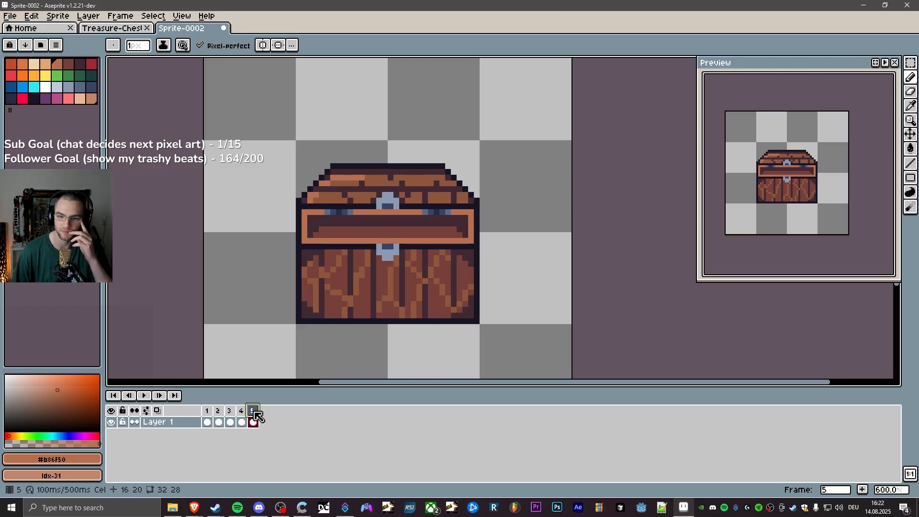
{"action": "left_click", "coordinate": [242, 415]}
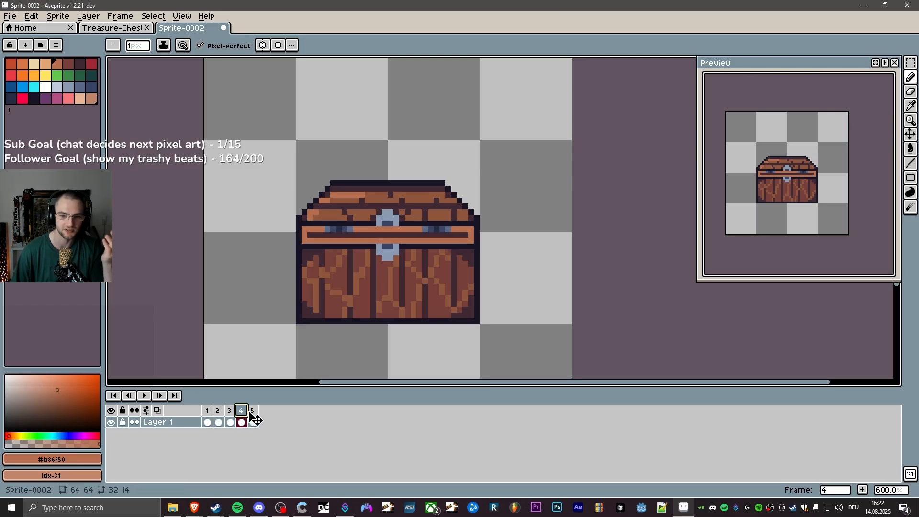
{"action": "left_click", "coordinate": [259, 418]}
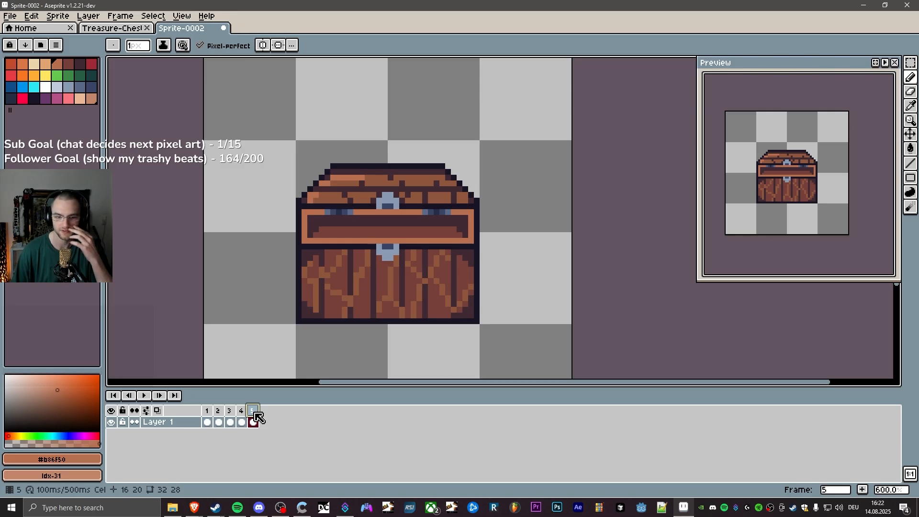
{"action": "left_click", "coordinate": [242, 416]}
{"action": "left_click", "coordinate": [235, 415]}
{"action": "left_click", "coordinate": [242, 415]}
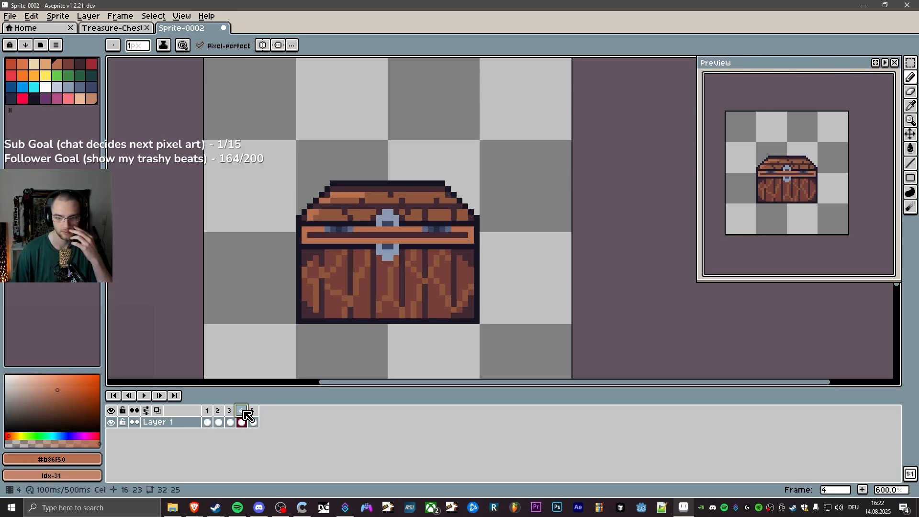
{"action": "left_click", "coordinate": [230, 416]}
{"action": "left_click", "coordinate": [243, 415]}
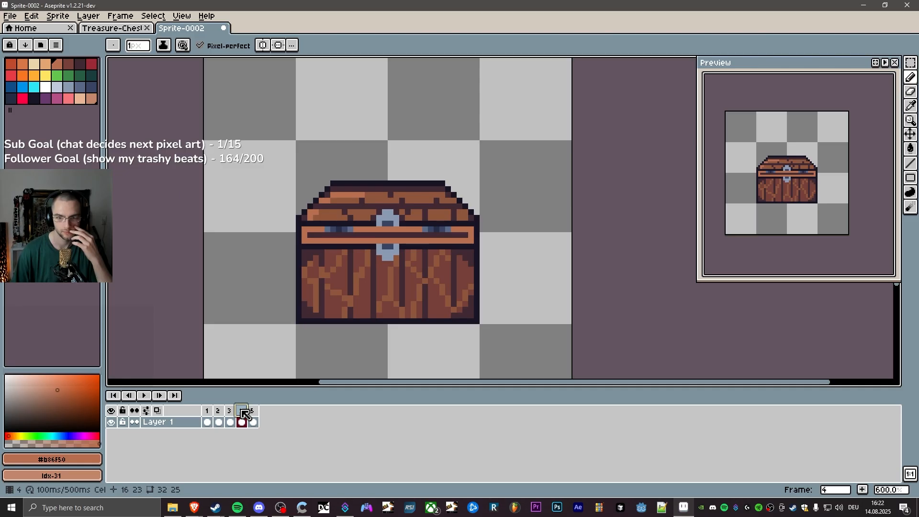
{"action": "left_click", "coordinate": [254, 415]}
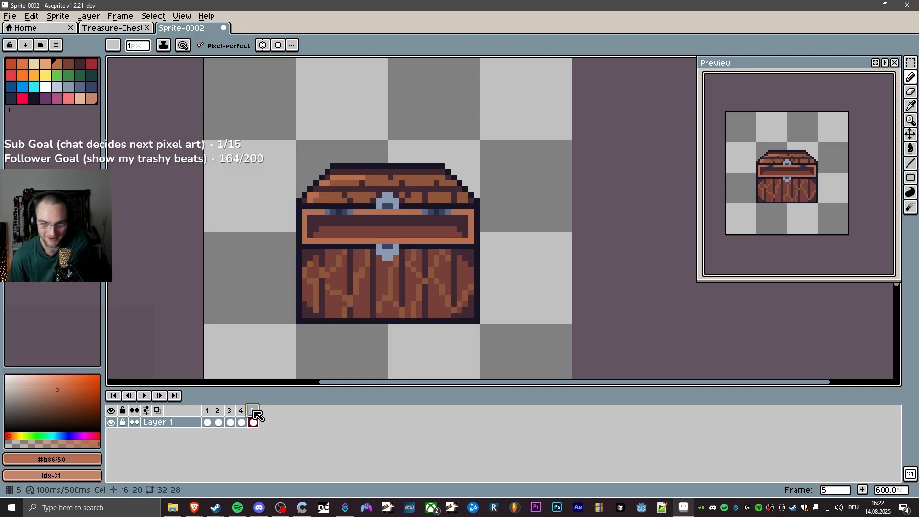
Flip between frames 2 and 3 to examine the transition from the squashed to the normal closed chest.
{"action": "left_click", "coordinate": [218, 414]}
{"action": "left_click", "coordinate": [234, 414]}
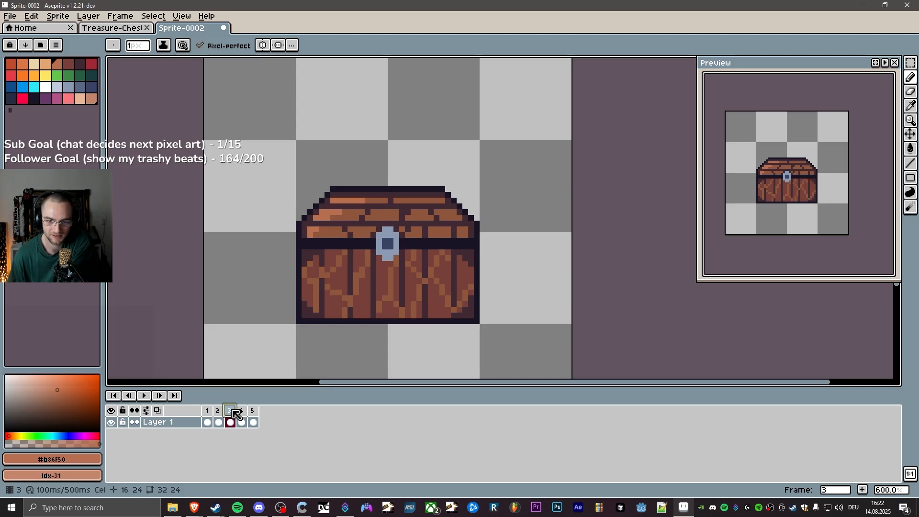
{"action": "left_click", "coordinate": [216, 414]}
{"action": "left_click", "coordinate": [233, 414]}
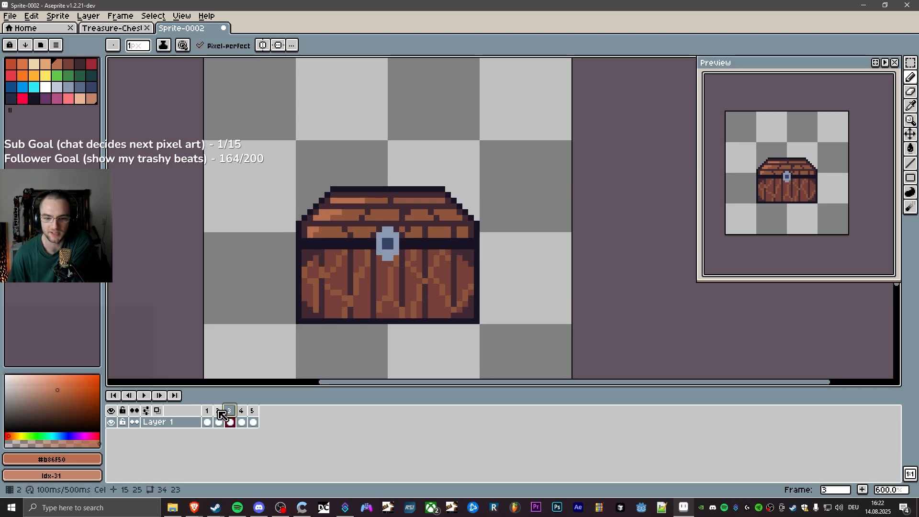
{"action": "left_click", "coordinate": [218, 415]}
{"action": "left_click", "coordinate": [233, 415]}
{"action": "left_click", "coordinate": [218, 414]}
{"action": "left_click", "coordinate": [233, 415]}
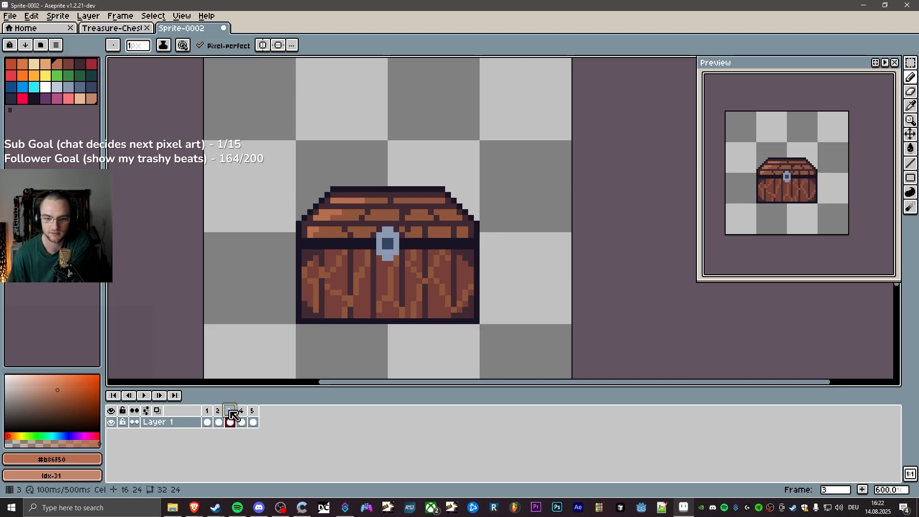
Compare frames 3, 4 and 5 to judge whether the lid opening needs another in-between before the fully open chest.
{"action": "left_click", "coordinate": [243, 415]}
{"action": "left_click", "coordinate": [232, 412]}
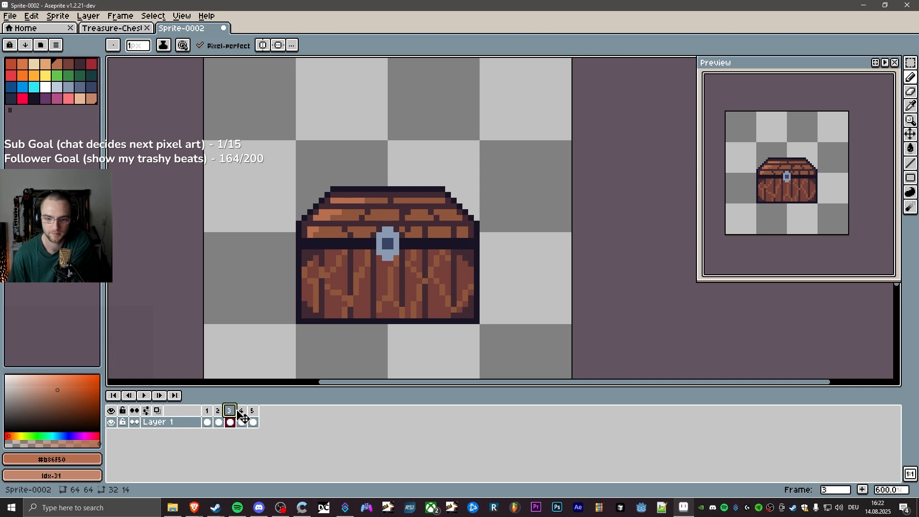
{"action": "left_click", "coordinate": [243, 412]}
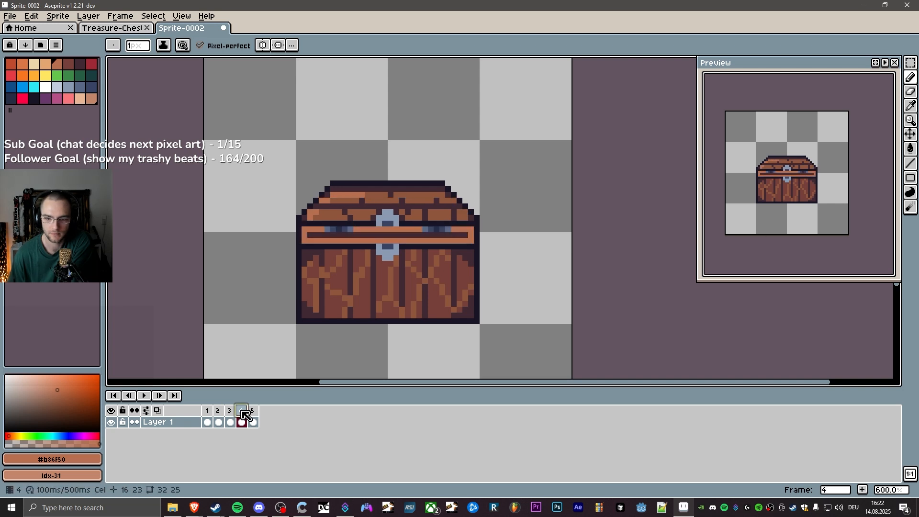
{"action": "left_click", "coordinate": [253, 411]}
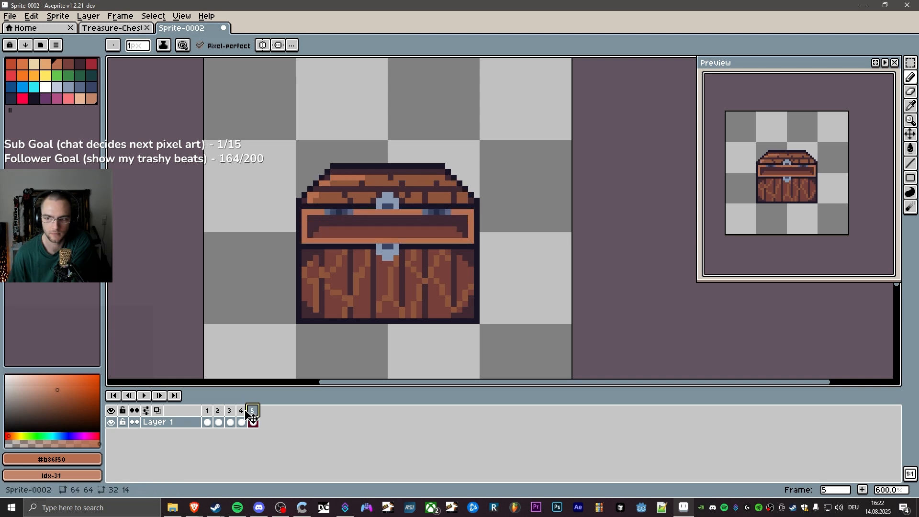
{"action": "left_click", "coordinate": [242, 412]}
{"action": "left_click", "coordinate": [251, 412]}
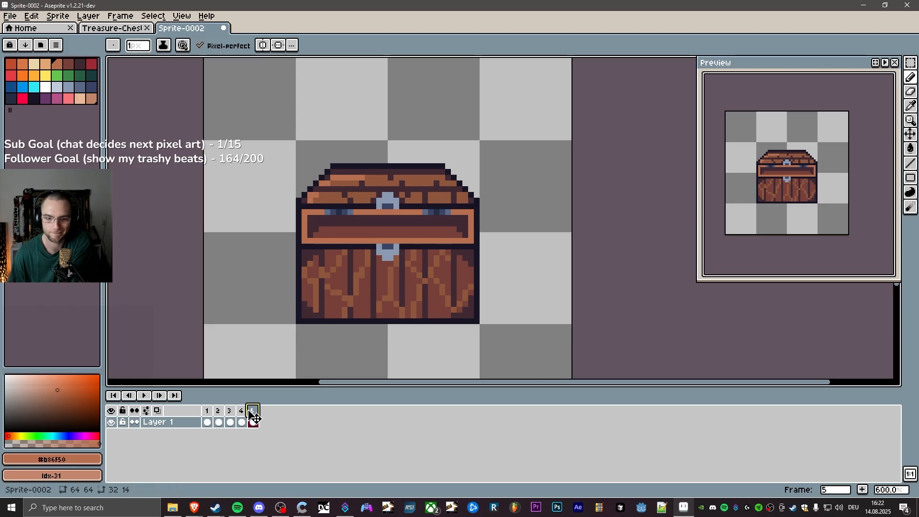
{"action": "left_click", "coordinate": [243, 413]}
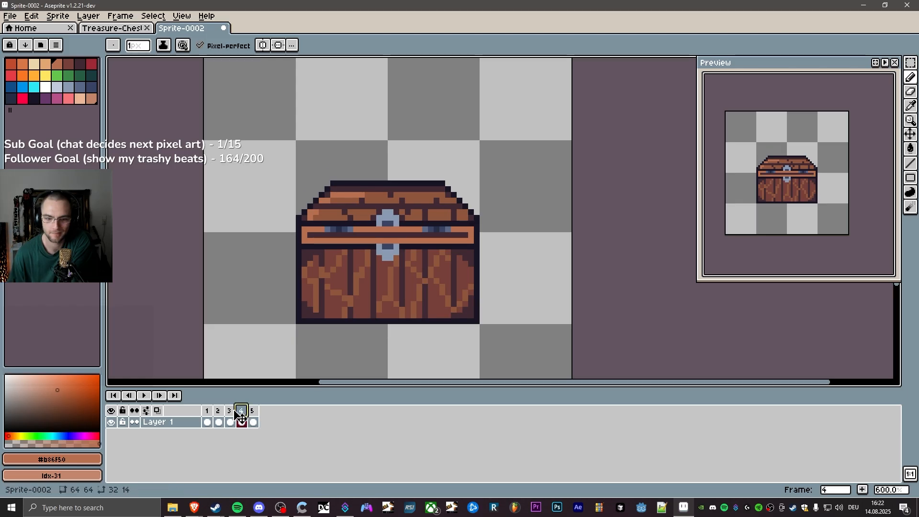
{"action": "left_click", "coordinate": [249, 413]}
{"action": "left_click", "coordinate": [243, 412]}
{"action": "left_click", "coordinate": [252, 411]}
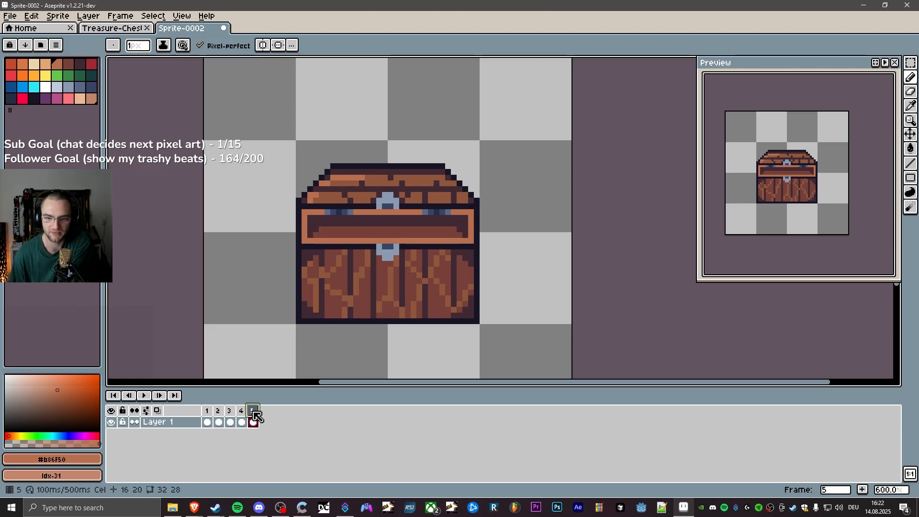
{"action": "left_click", "coordinate": [242, 412]}
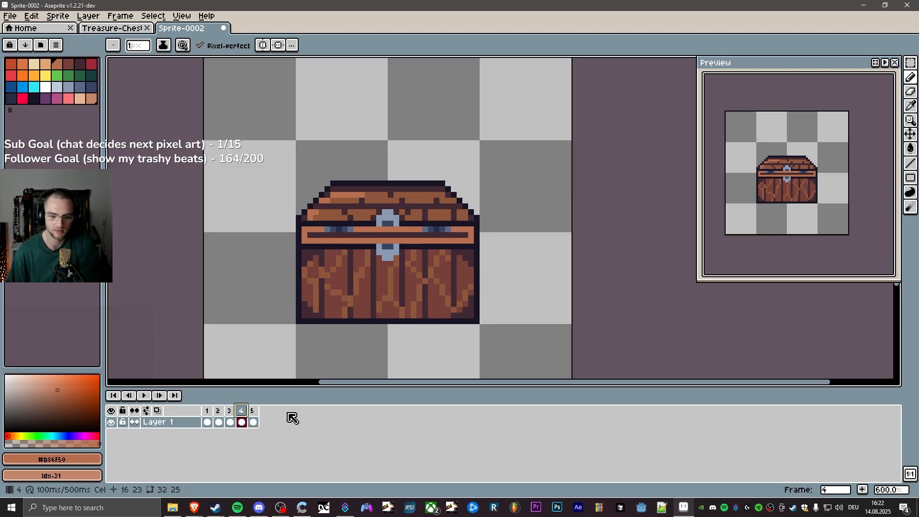
{"action": "left_click", "coordinate": [254, 412]}
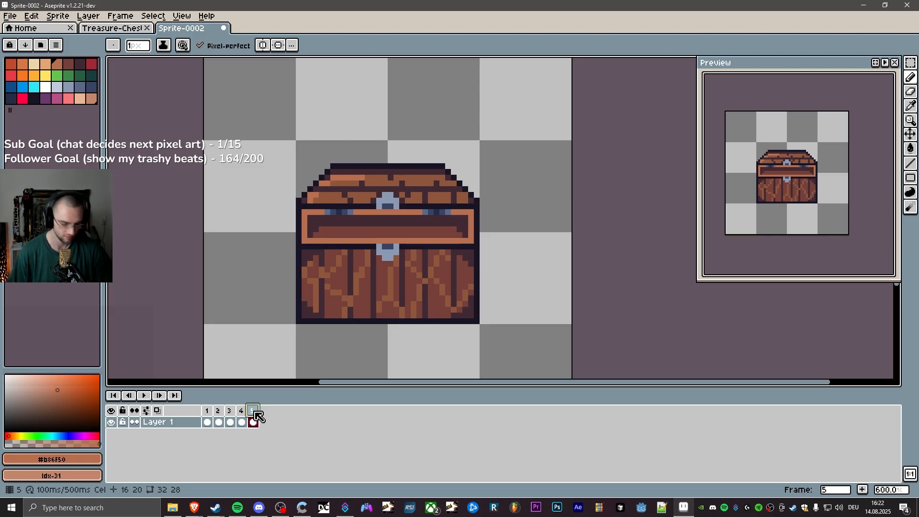
Duplicate frame 5 as a new frame, lower the lid in frame 5 by 1 pixel, deselect it and switch to frame 4.
{"action": "key", "text": "alt+n"}
{"action": "key", "text": "Left"}
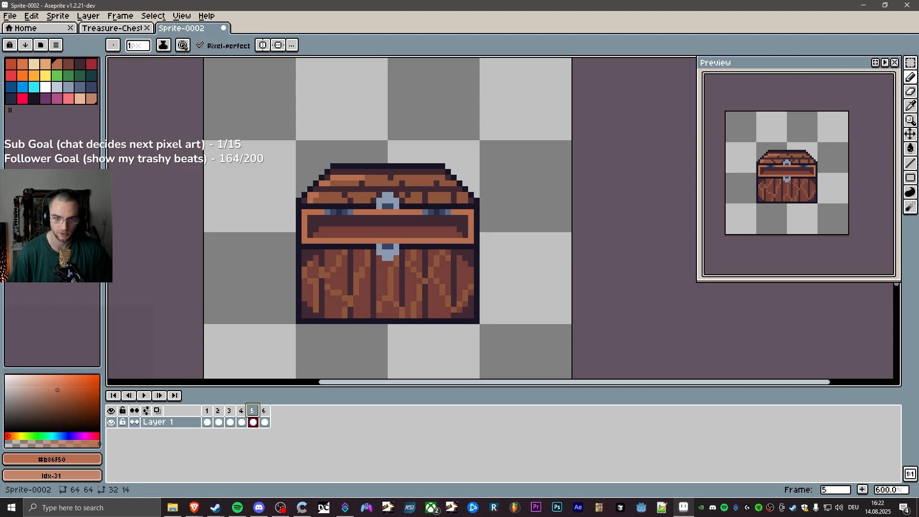
{"action": "key", "text": "m"}
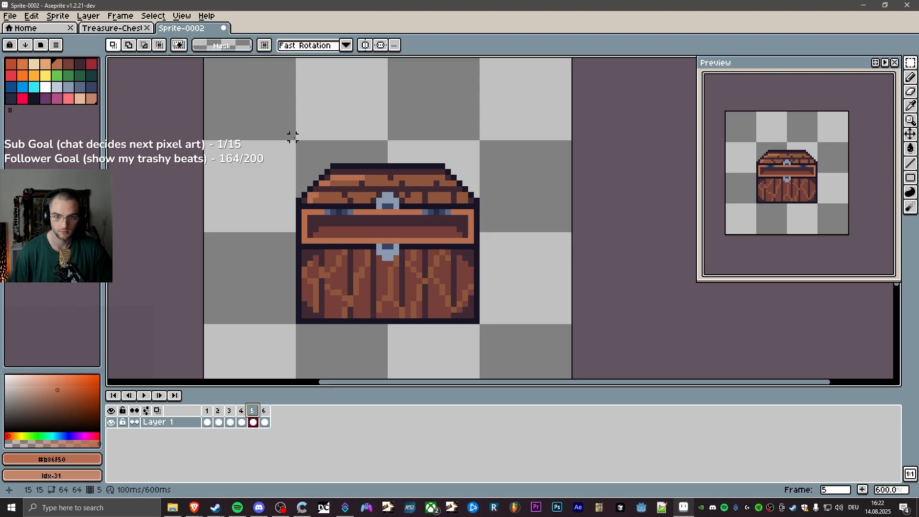
{"action": "mouse_move", "coordinate": [292, 142]}
{"action": "left_mouse_down"}
{"action": "mouse_move", "coordinate": [494, 212]}
{"action": "mouse_move", "coordinate": [481, 212]}
{"action": "left_mouse_up"}
{"action": "left_click", "coordinate": [440, 191]}
{"action": "left_click_drag", "start_coordinate": [441, 192], "coordinate": [441, 194]}
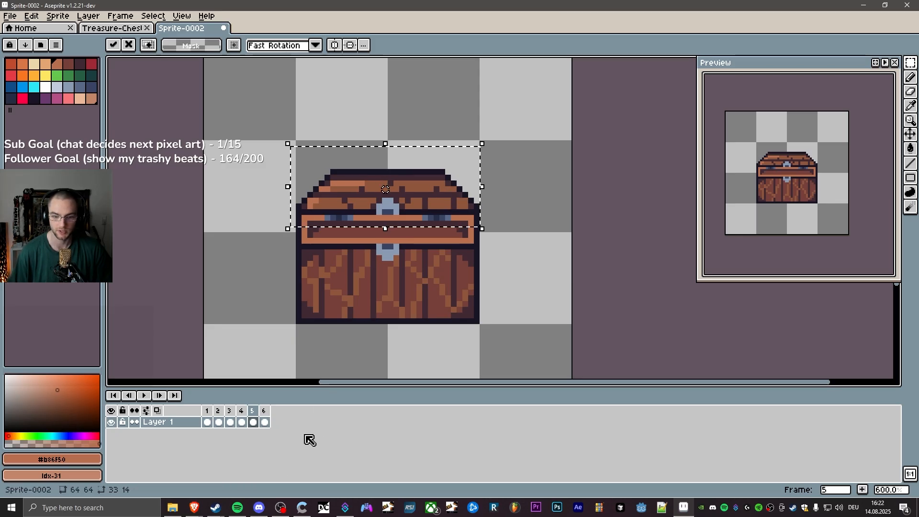
{"action": "key", "text": "ctrl+d"}
{"action": "left_click", "coordinate": [241, 417]}
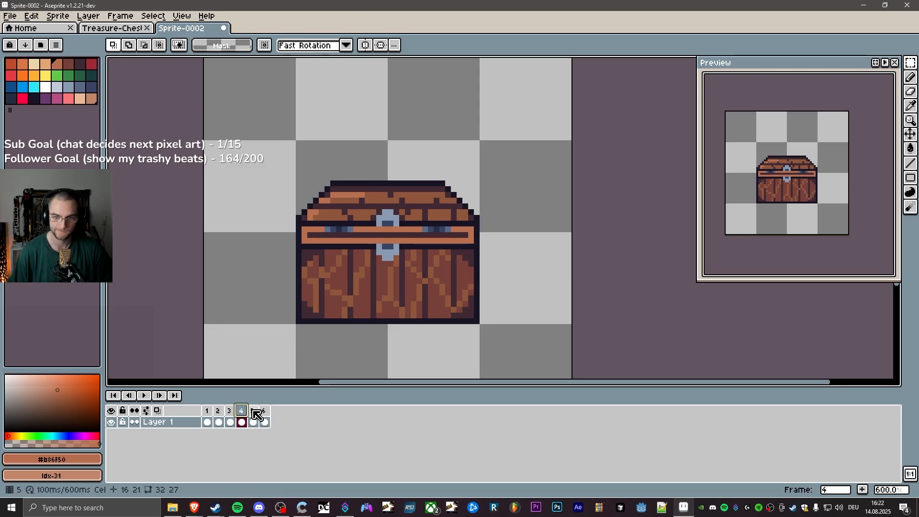
Restore the selection around the lid in frame 5 and lower the lid by 1 more pixel.
{"action": "left_click", "coordinate": [253, 417]}
{"action": "left_click", "coordinate": [241, 416]}
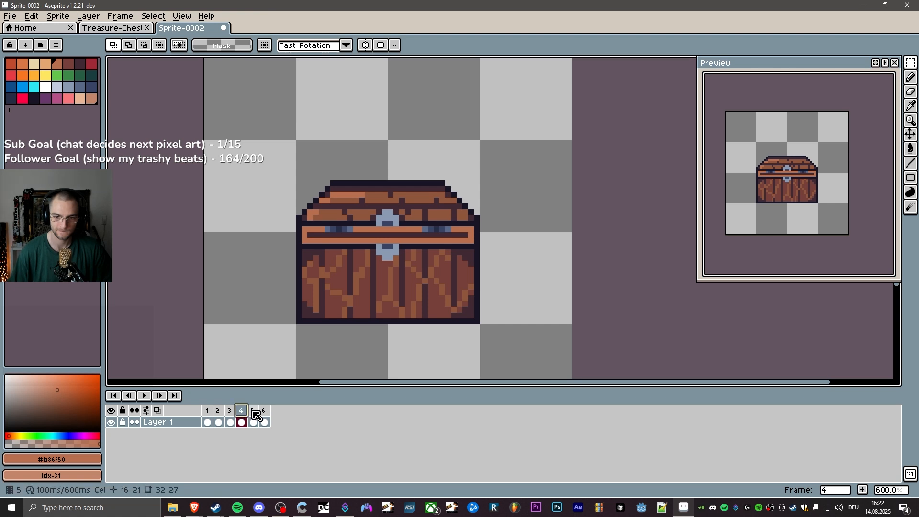
{"action": "left_click", "coordinate": [254, 417]}
{"action": "left_click", "coordinate": [266, 414]}
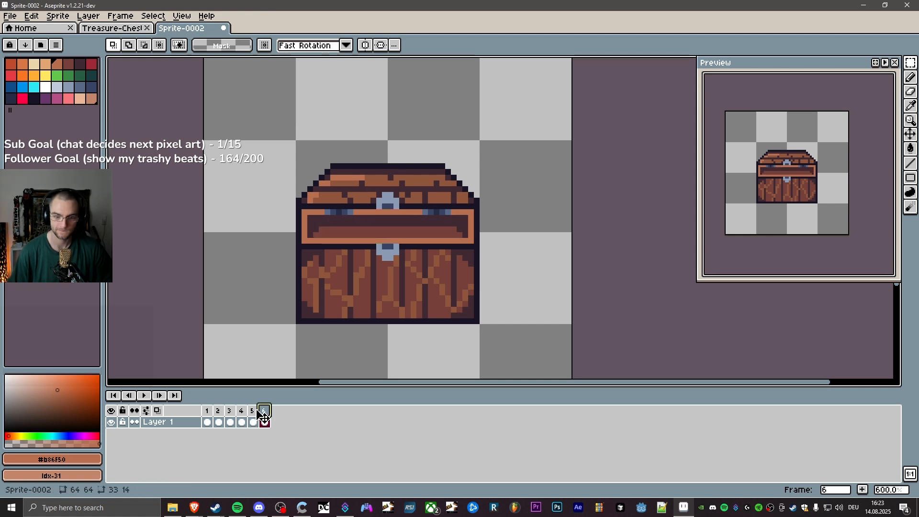
{"action": "left_click", "coordinate": [256, 415]}
{"action": "key", "text": "ctrl+z"}
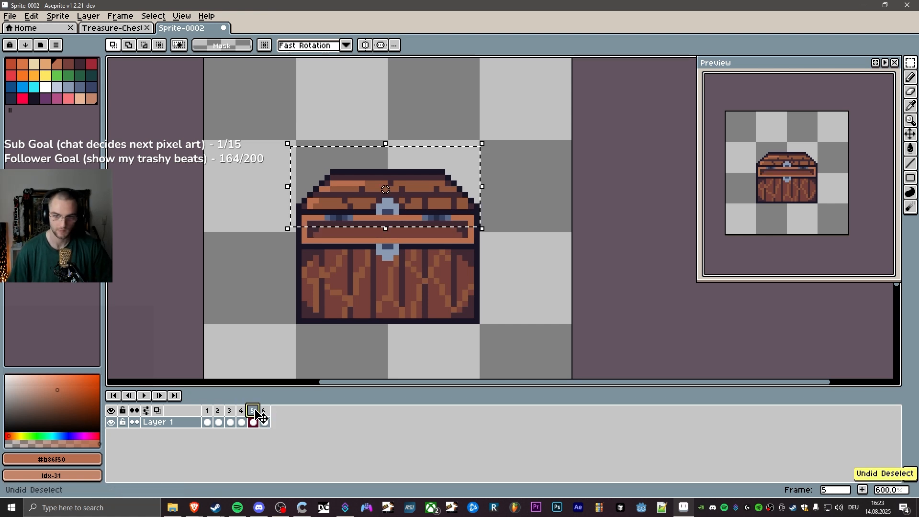
{"action": "left_click", "coordinate": [440, 203]}
{"action": "left_click_drag", "start_coordinate": [441, 204], "coordinate": [440, 209]}
Step through frames 4 to 6 and play the animation to judge the lid's opening motion.
{"action": "left_click", "coordinate": [241, 410]}
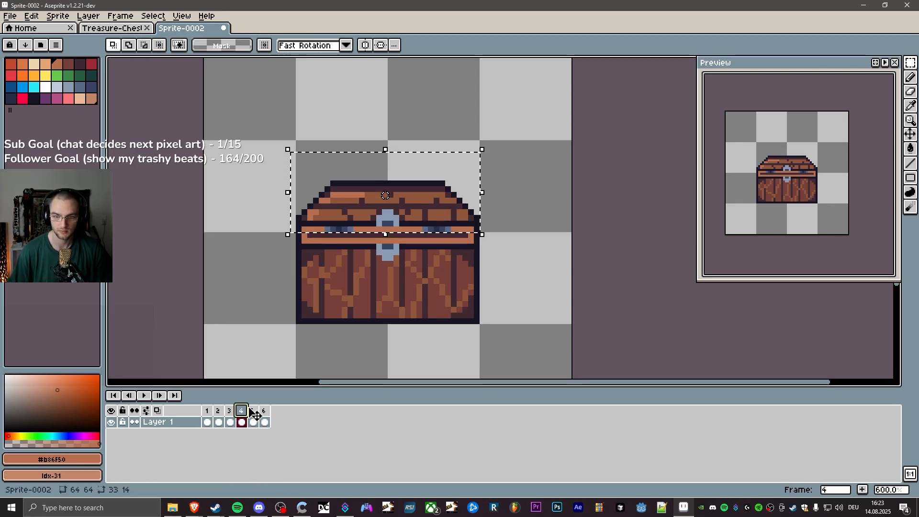
{"action": "left_click", "coordinate": [252, 409]}
{"action": "left_click", "coordinate": [262, 411]}
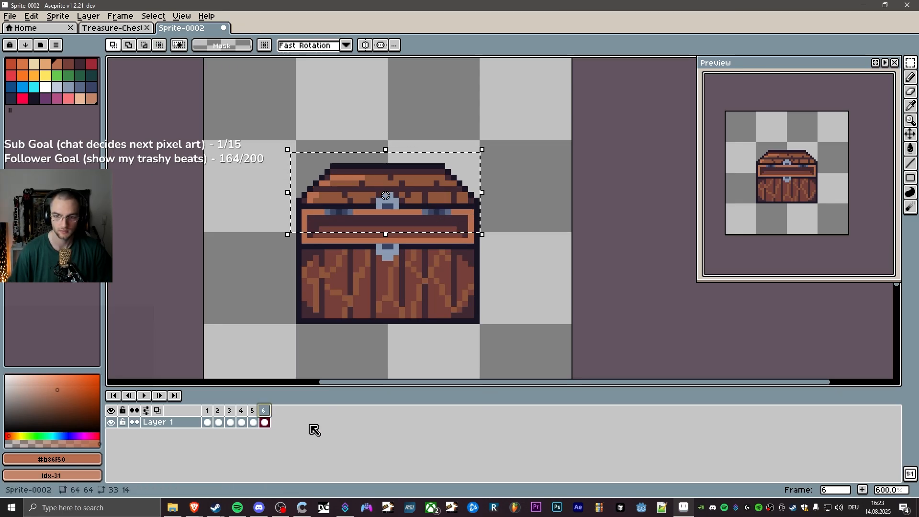
{"action": "left_click", "coordinate": [145, 396]}
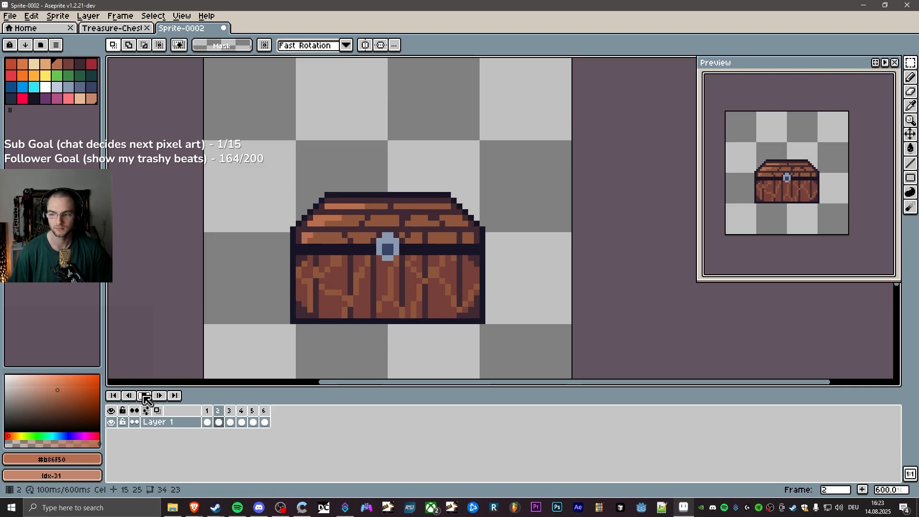
{"action": "left_click", "coordinate": [145, 396]}
Set the duration of frames 1 and 2 to 125 milliseconds each.
{"action": "left_click", "coordinate": [207, 410]}
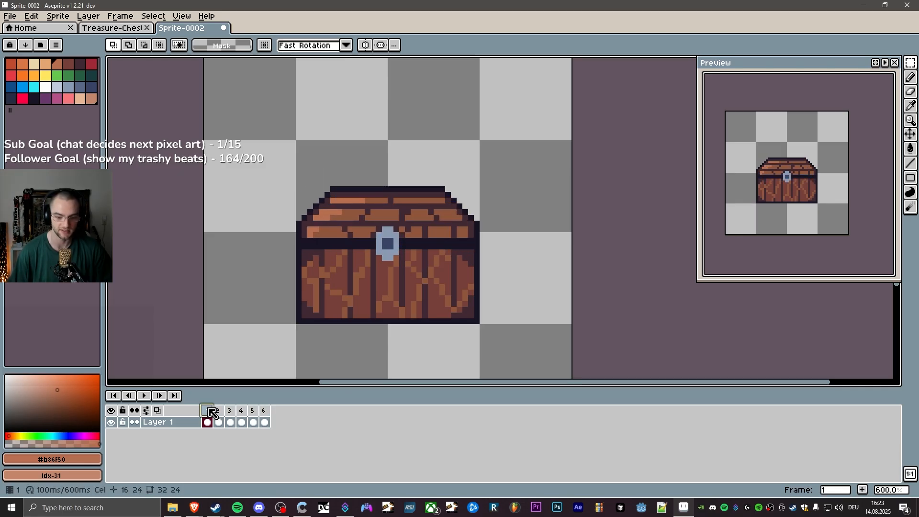
{"action": "double_click", "coordinate": [206, 411]}
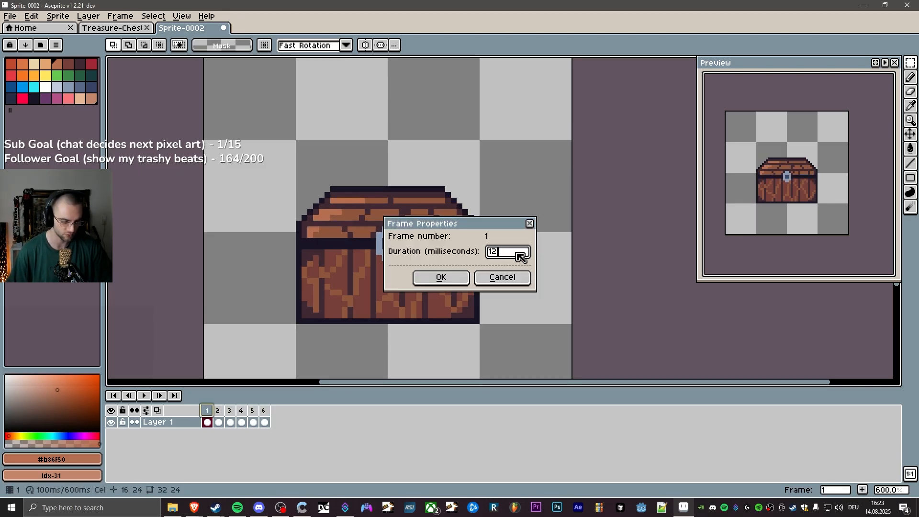
{"action": "left_click", "coordinate": [450, 278]}
{"action": "left_click", "coordinate": [219, 411]}
{"action": "double_click", "coordinate": [219, 412]}
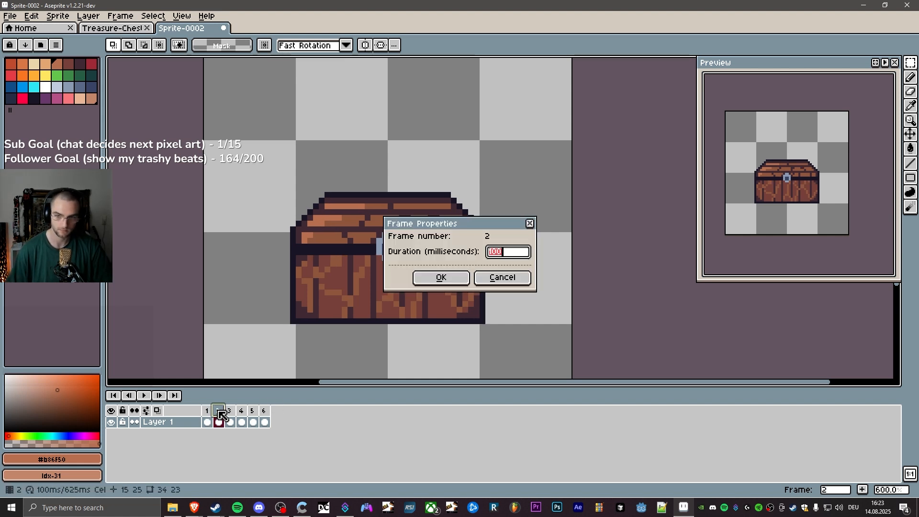
{"action": "left_click", "coordinate": [441, 278]}
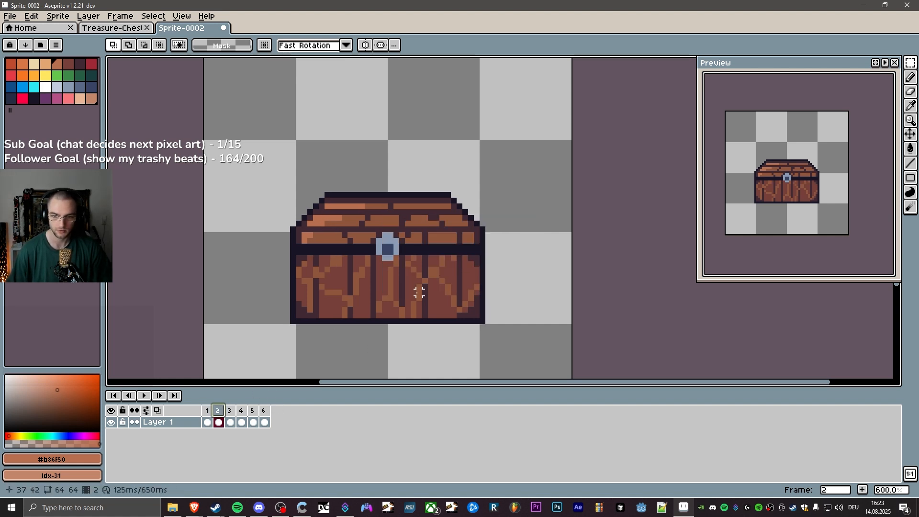
Set the duration of frames 3 and 4 to 125 milliseconds each.
{"action": "left_click", "coordinate": [230, 411]}
{"action": "double_click", "coordinate": [231, 410]}
{"action": "type", "text": "125"}
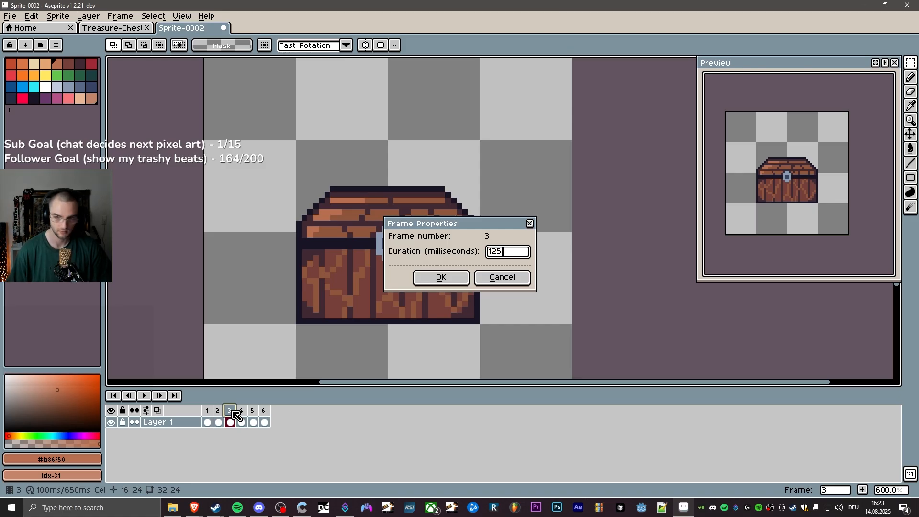
{"action": "key", "text": "Return"}
{"action": "left_click", "coordinate": [242, 412]}
{"action": "double_click", "coordinate": [242, 411]}
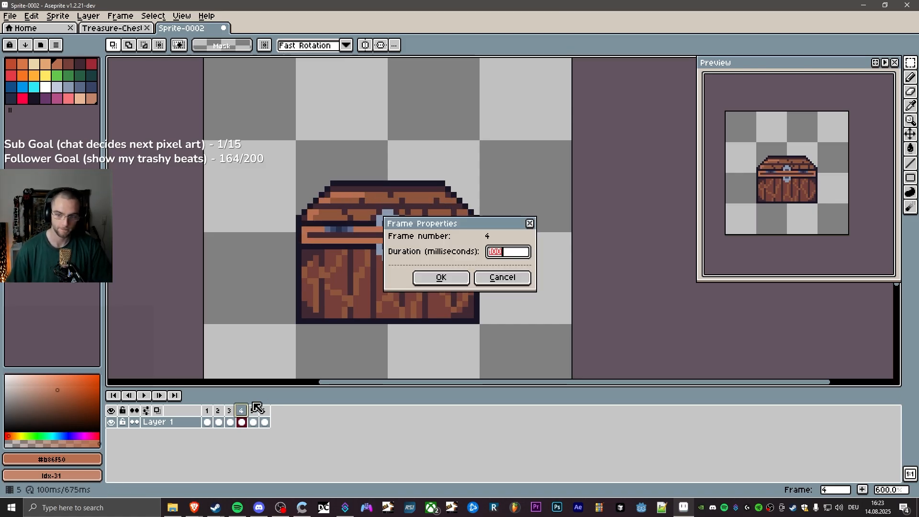
{"action": "type", "text": "125"}
{"action": "key", "text": "Return"}
Set the duration of frames 5 and 6 to 125 milliseconds each.
{"action": "left_click", "coordinate": [253, 411]}
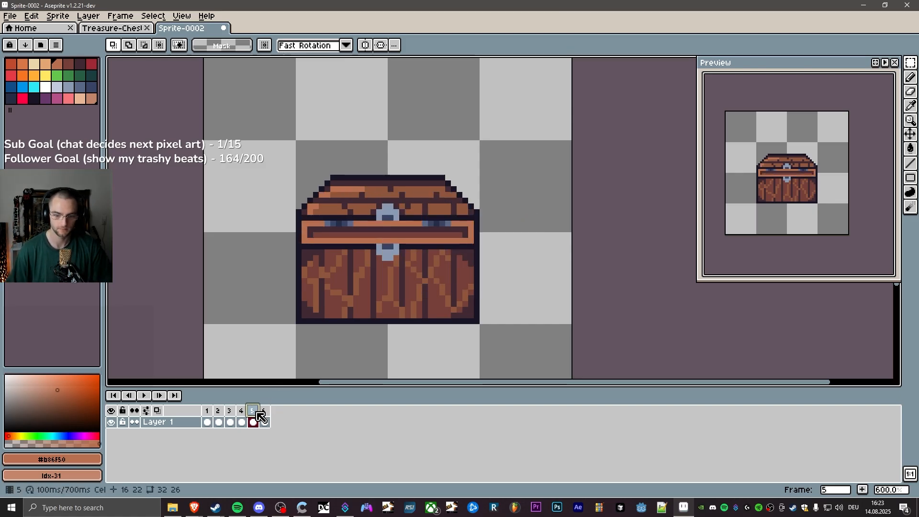
{"action": "double_click", "coordinate": [254, 411]}
{"action": "type", "text": "125"}
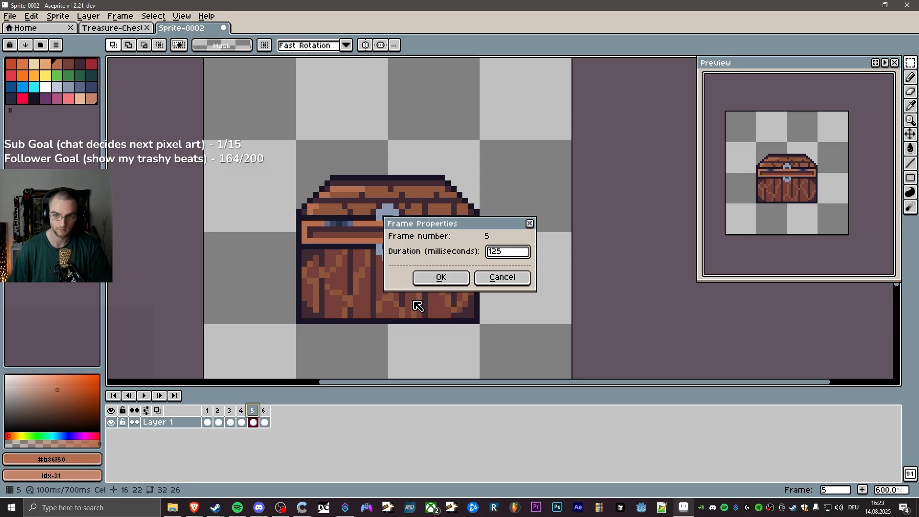
{"action": "key", "text": "Return"}
{"action": "left_click", "coordinate": [264, 411]}
{"action": "key", "text": "p"}
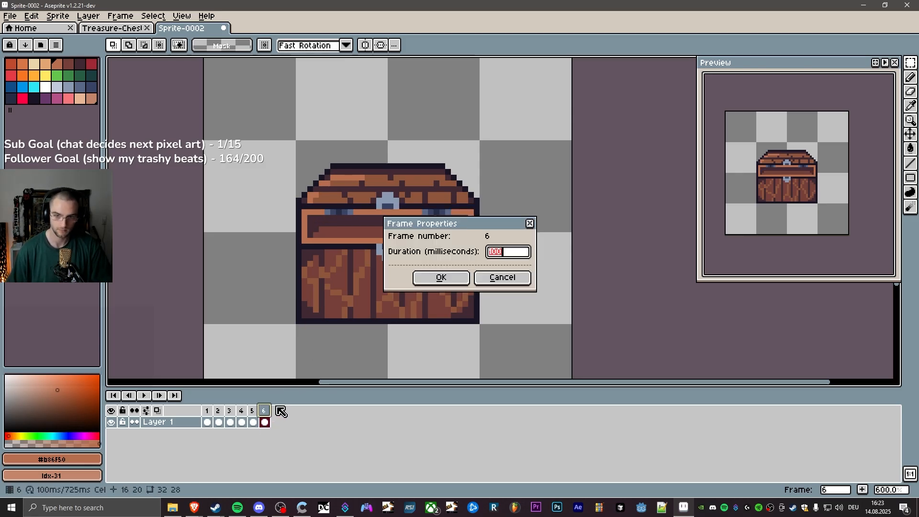
{"action": "key", "text": "Return"}
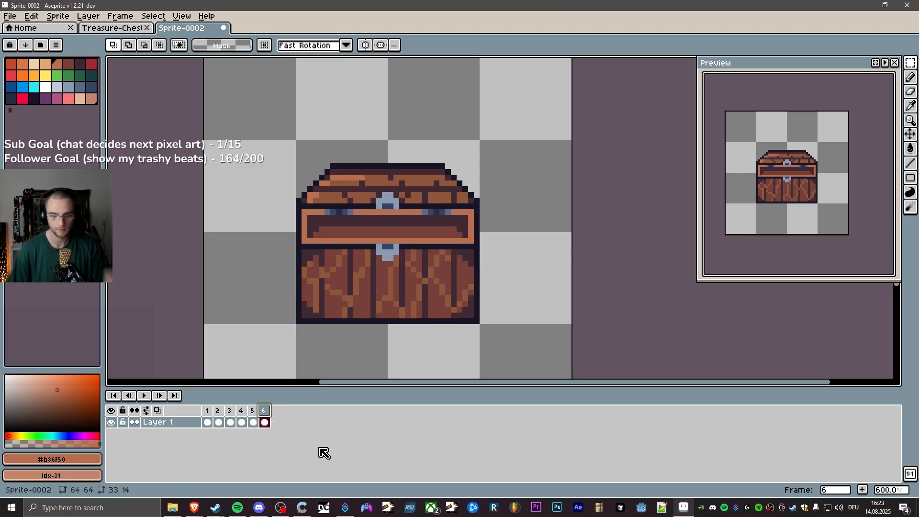
Play the animation with the new timing, then step through frames 2 to 6 one at a time.
{"action": "left_click", "coordinate": [145, 396]}
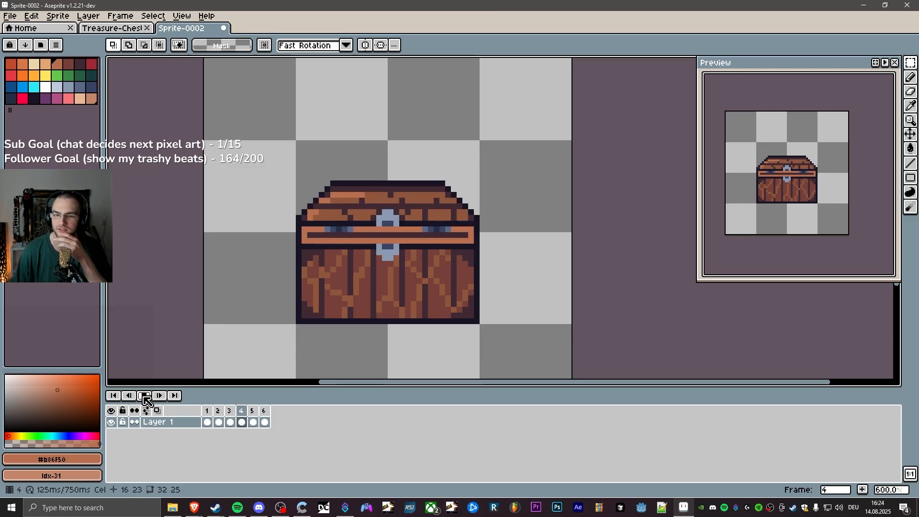
{"action": "left_click", "coordinate": [145, 396]}
{"action": "left_click", "coordinate": [222, 413]}
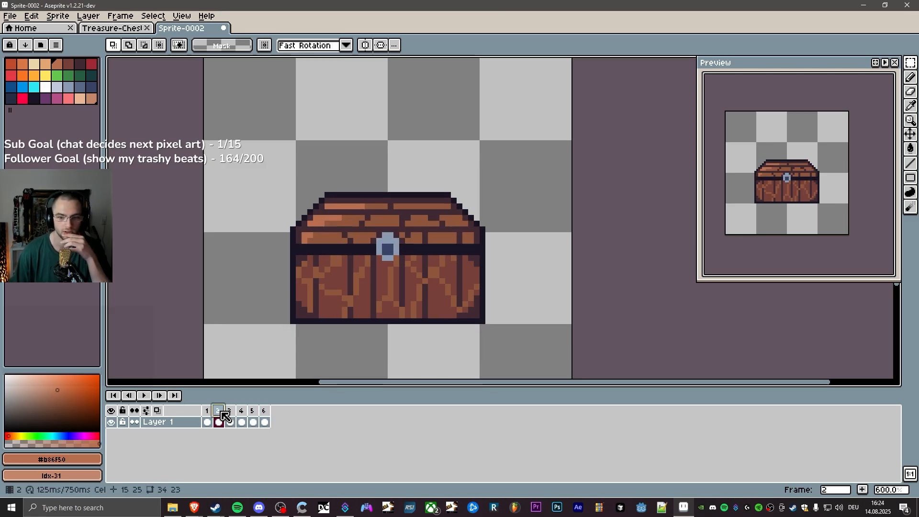
{"action": "left_click", "coordinate": [231, 411]}
{"action": "left_click", "coordinate": [242, 412]}
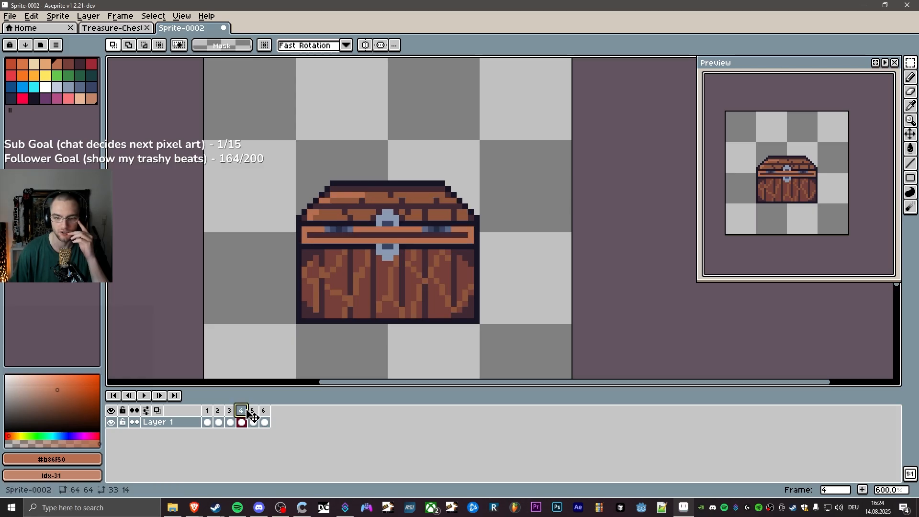
{"action": "key", "text": "Right"}
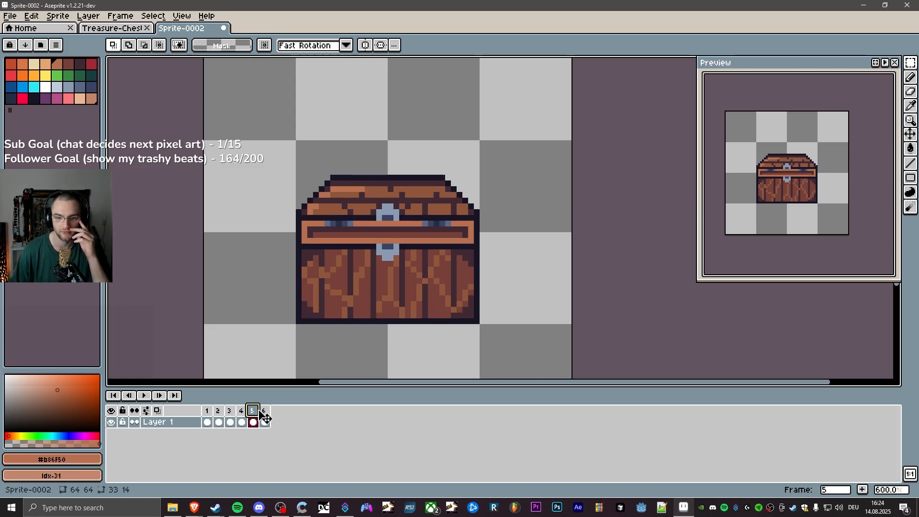
{"action": "left_click", "coordinate": [264, 410]}
Compare frames 4, 5 and 6 to examine how far the lid rises between them.
{"action": "left_click", "coordinate": [242, 410]}
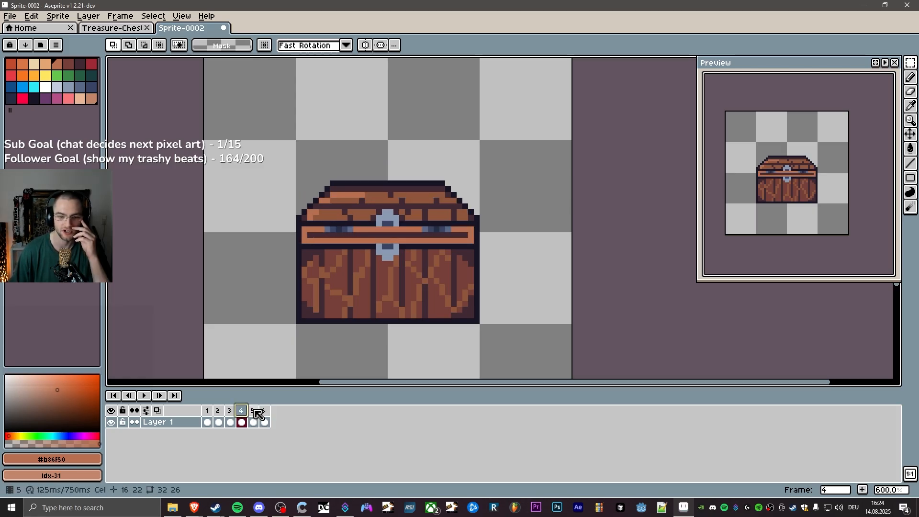
{"action": "left_click", "coordinate": [254, 410]}
{"action": "left_click", "coordinate": [264, 410]}
{"action": "left_click", "coordinate": [243, 411]}
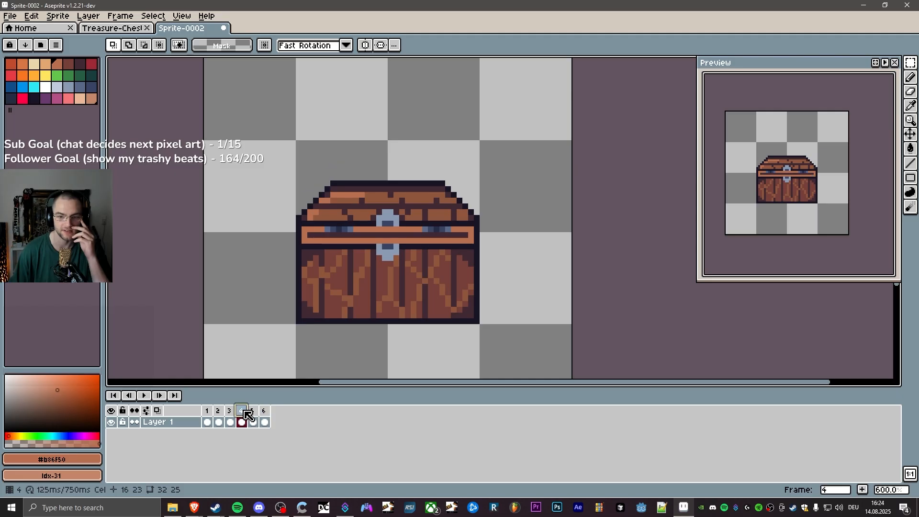
{"action": "left_click", "coordinate": [254, 410]}
{"action": "left_click", "coordinate": [264, 410]}
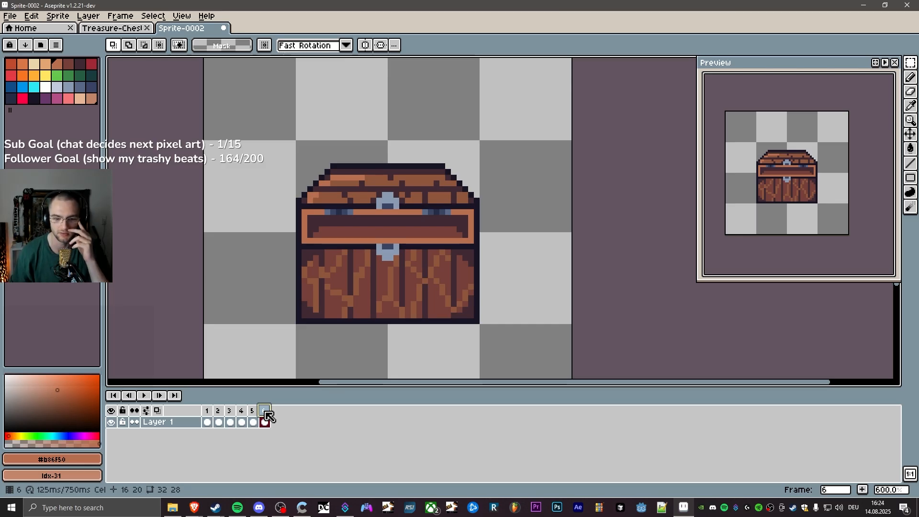
{"action": "left_click", "coordinate": [241, 417]}
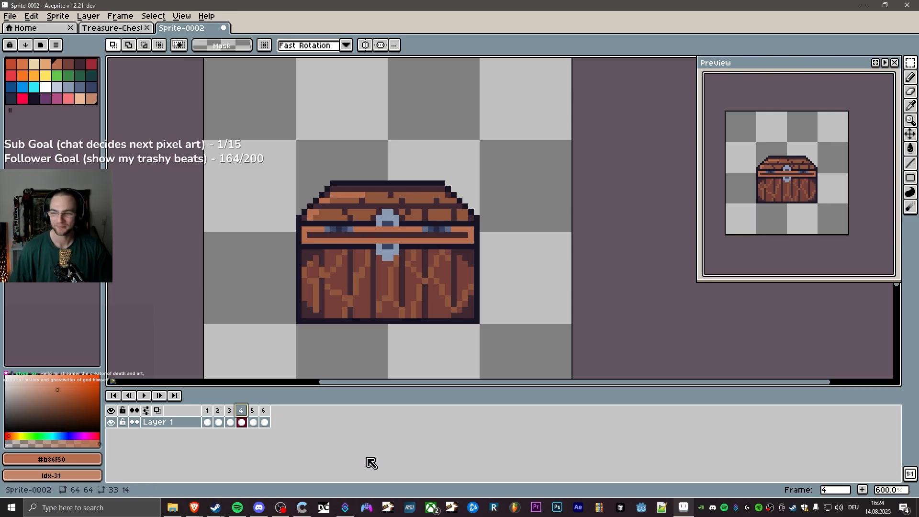
{"action": "left_click", "coordinate": [253, 411]}
{"action": "left_click", "coordinate": [243, 412]}
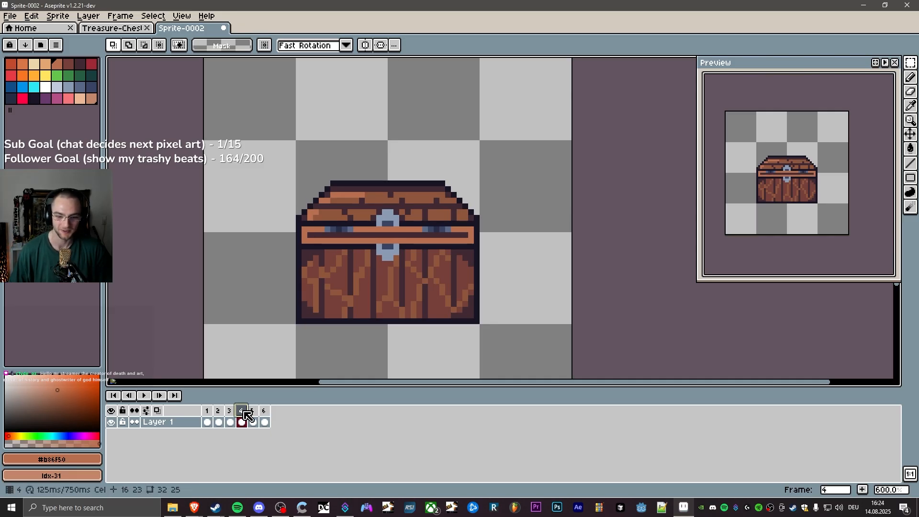
{"action": "left_click", "coordinate": [264, 413]}
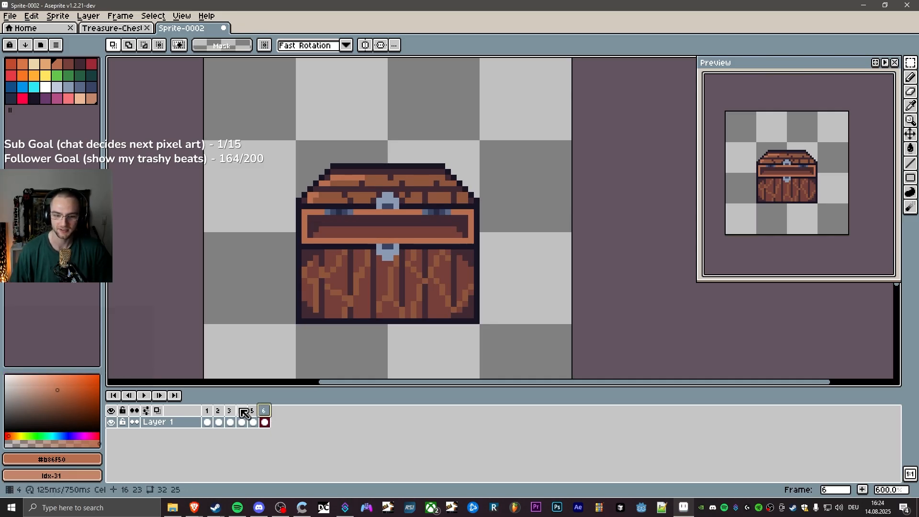
Step through all frames from 1 to 6, rechecking the change from the squashed to the normal closed chest.
{"action": "left_click", "coordinate": [206, 415]}
{"action": "left_click", "coordinate": [219, 413]}
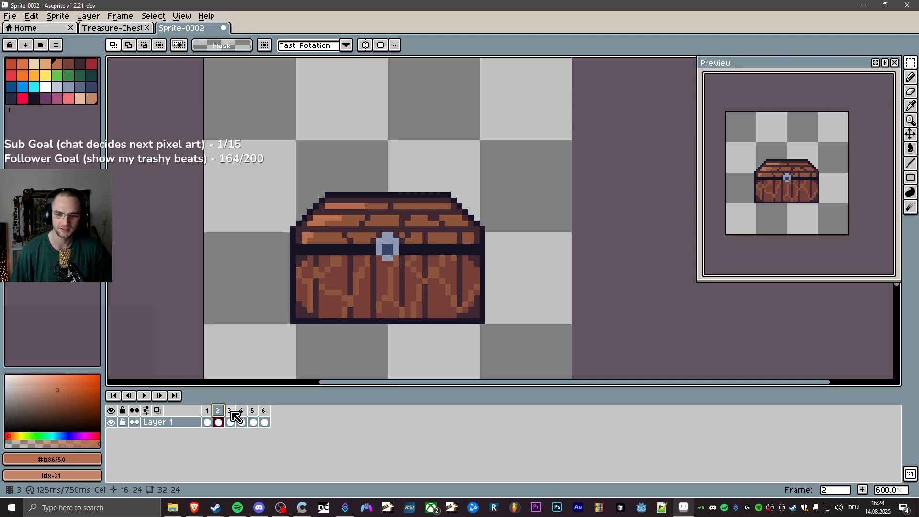
{"action": "left_click", "coordinate": [231, 412]}
{"action": "left_click", "coordinate": [219, 412]}
{"action": "left_click", "coordinate": [230, 411]}
{"action": "left_click", "coordinate": [241, 411]}
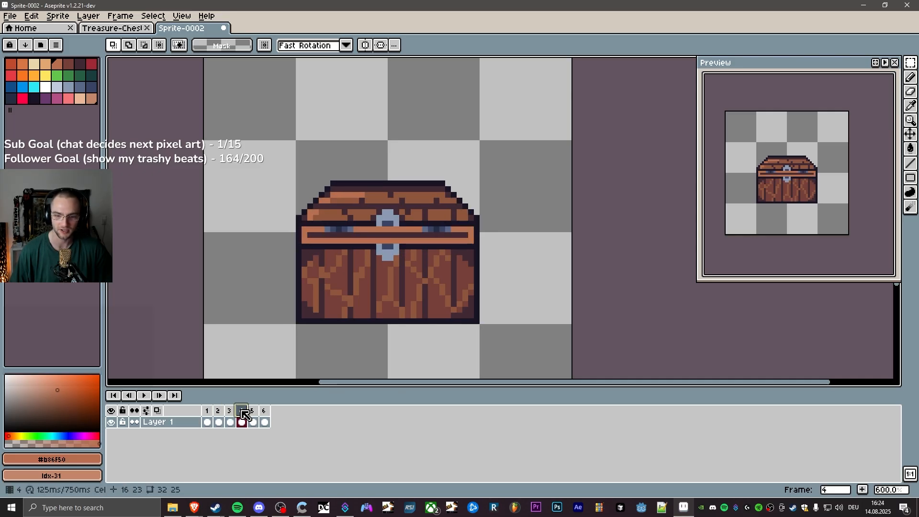
{"action": "left_click", "coordinate": [254, 413]}
{"action": "left_click", "coordinate": [264, 413]}
Flip repeatedly through frames 4, 5 and 6 to judge the spacing of the lid opening.
{"action": "left_click", "coordinate": [245, 414]}
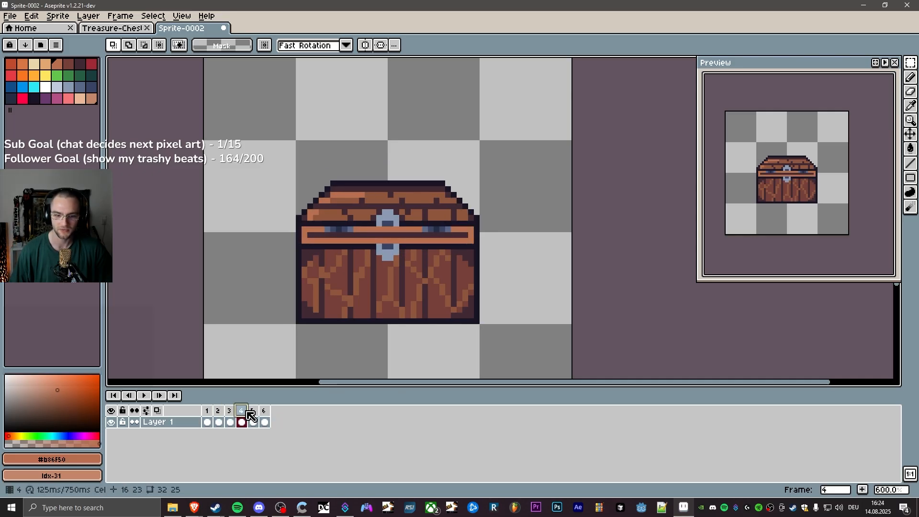
{"action": "left_click", "coordinate": [252, 414]}
{"action": "left_click", "coordinate": [246, 414]}
{"action": "left_click", "coordinate": [253, 413]}
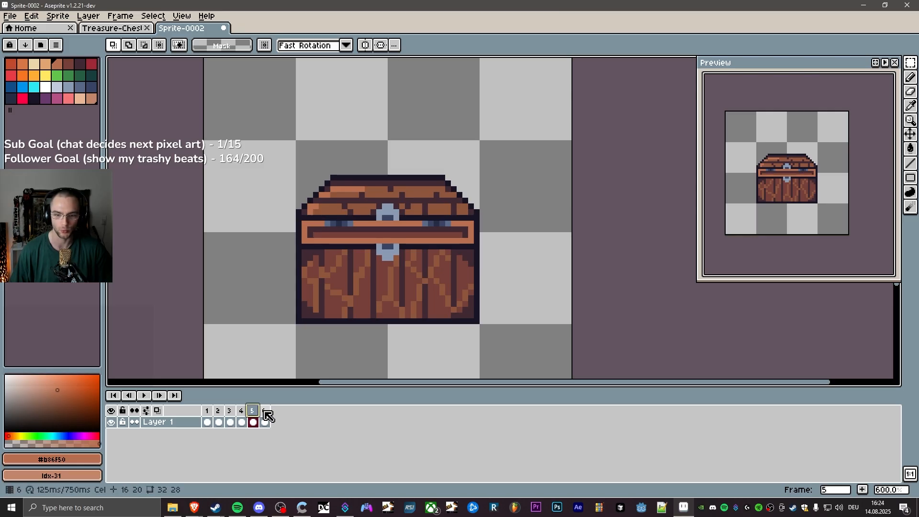
{"action": "left_click", "coordinate": [264, 413]}
{"action": "left_click", "coordinate": [253, 414]}
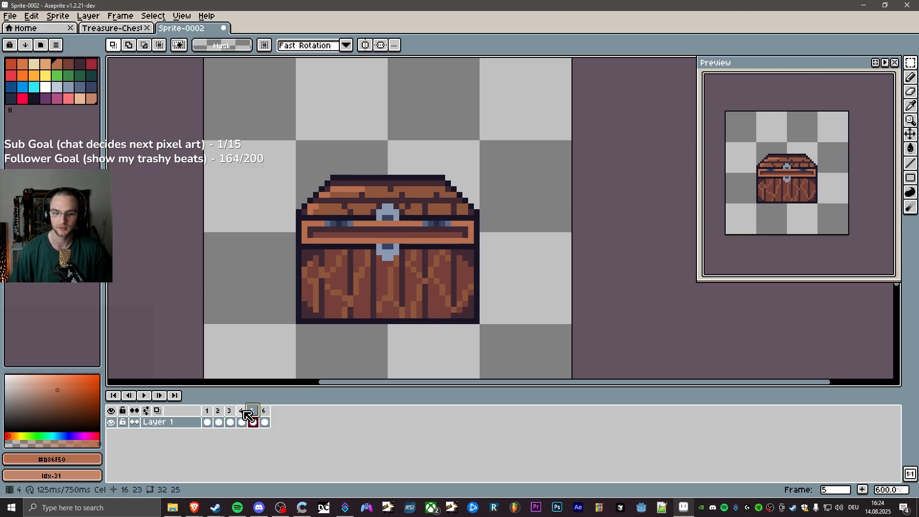
{"action": "left_click", "coordinate": [242, 414]}
{"action": "left_click", "coordinate": [252, 414]}
{"action": "left_click", "coordinate": [265, 414]}
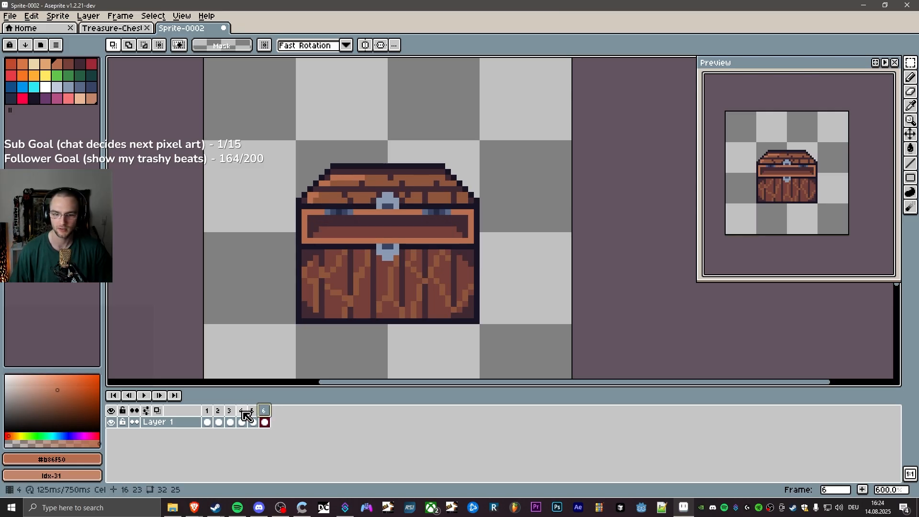
{"action": "left_click", "coordinate": [242, 411]}
{"action": "left_click", "coordinate": [253, 412]}
{"action": "left_click", "coordinate": [265, 412]}
{"action": "left_click", "coordinate": [244, 411]}
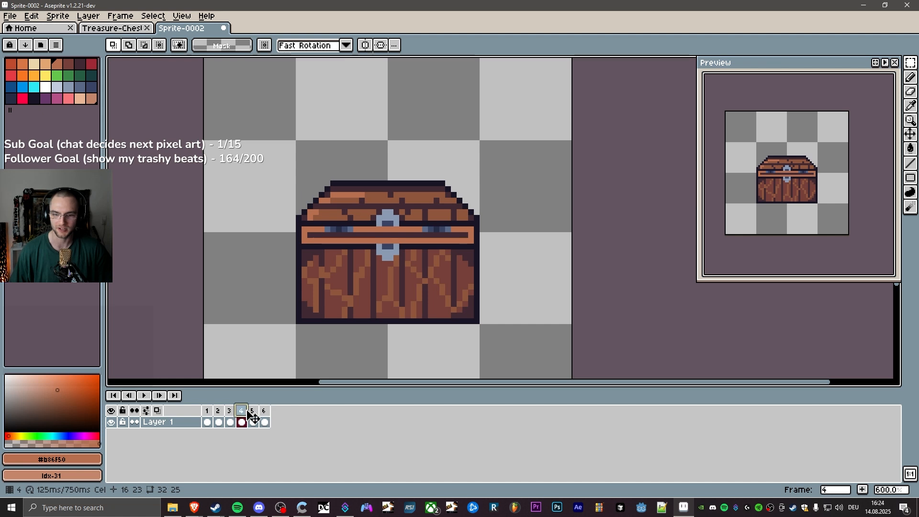
{"action": "left_click", "coordinate": [253, 411]}
{"action": "left_click", "coordinate": [265, 412]}
{"action": "left_click", "coordinate": [243, 412]}
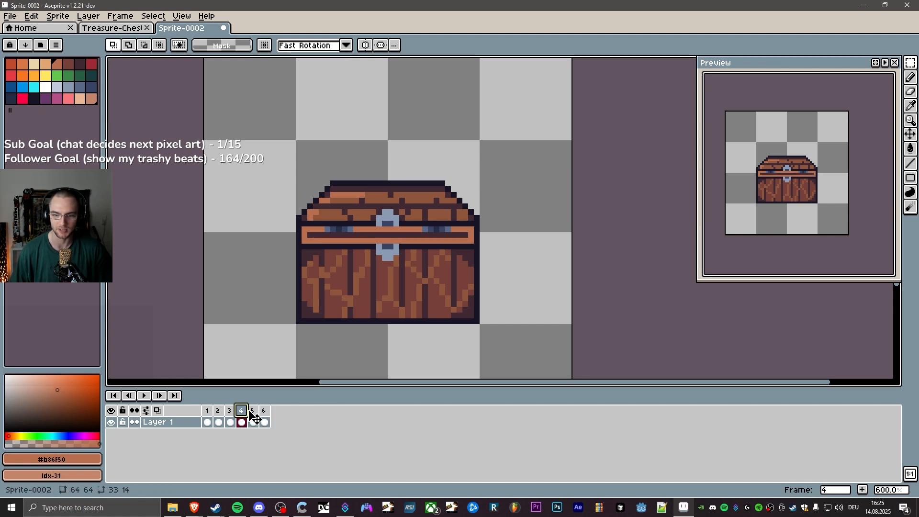
{"action": "left_click", "coordinate": [253, 412]}
{"action": "left_click", "coordinate": [242, 412]}
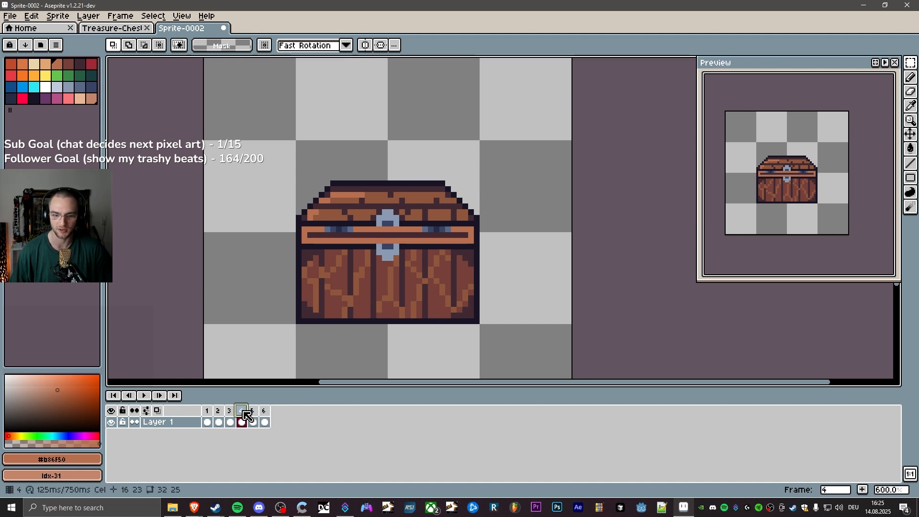
Try lowering the upper part of the chest lid by one pixel in frame 5.
{"action": "left_click", "coordinate": [254, 412]}
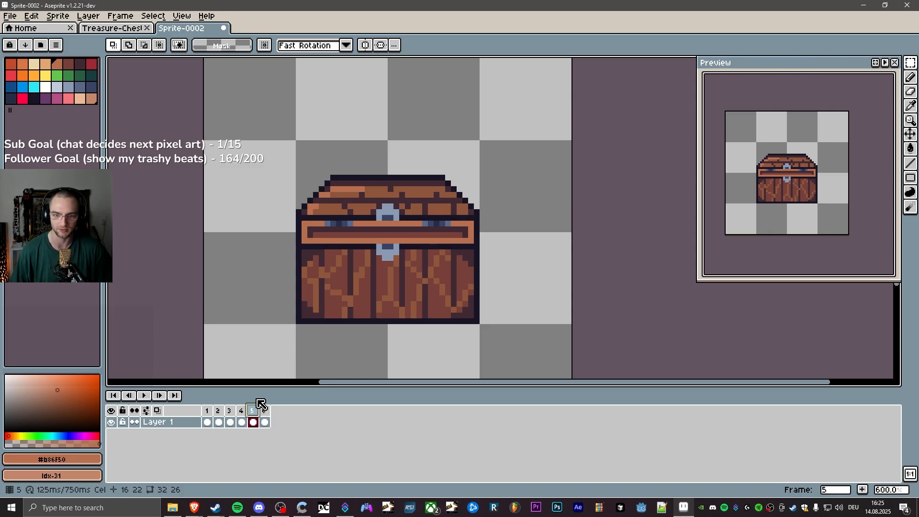
{"action": "left_click_drag", "start_coordinate": [287, 132], "coordinate": [493, 200]}
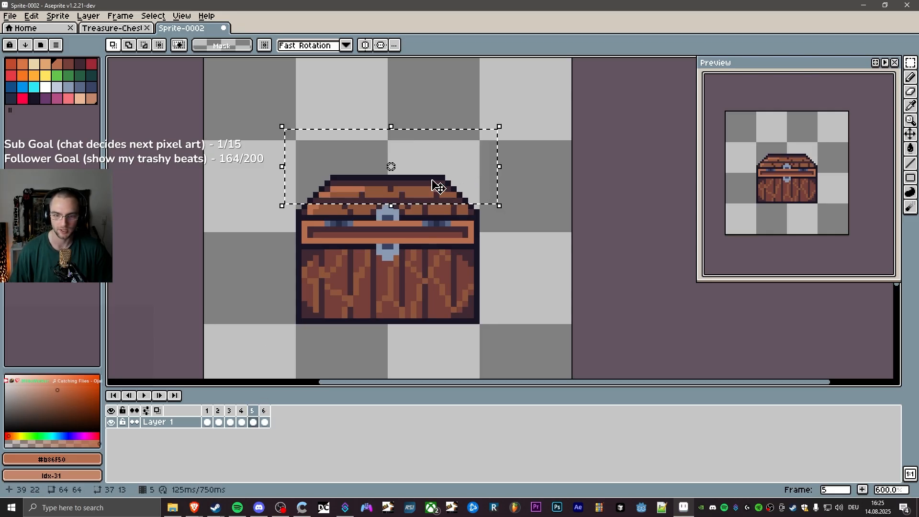
{"action": "left_click_drag", "start_coordinate": [432, 180], "coordinate": [432, 182]}
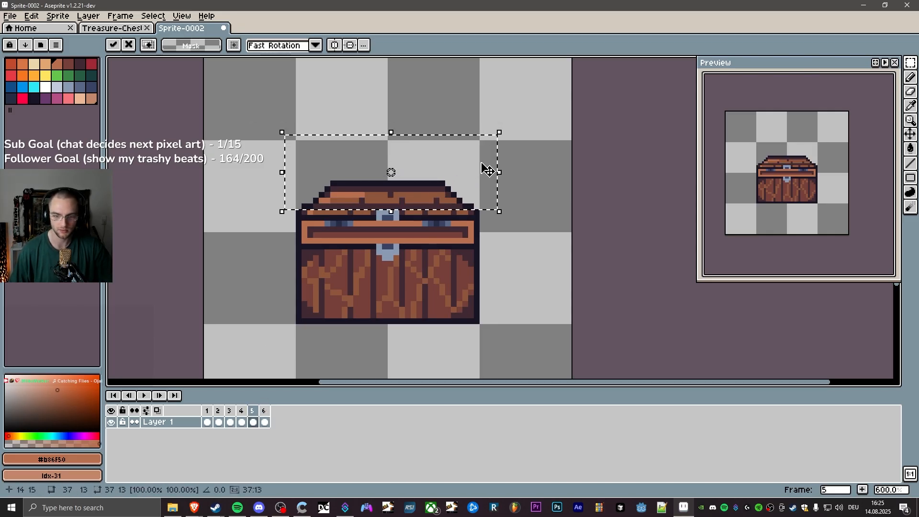
{"action": "key", "text": "Return"}
{"action": "scroll", "coordinate": [405, 208], "scroll_direction": "up", "scroll_amount": 1}
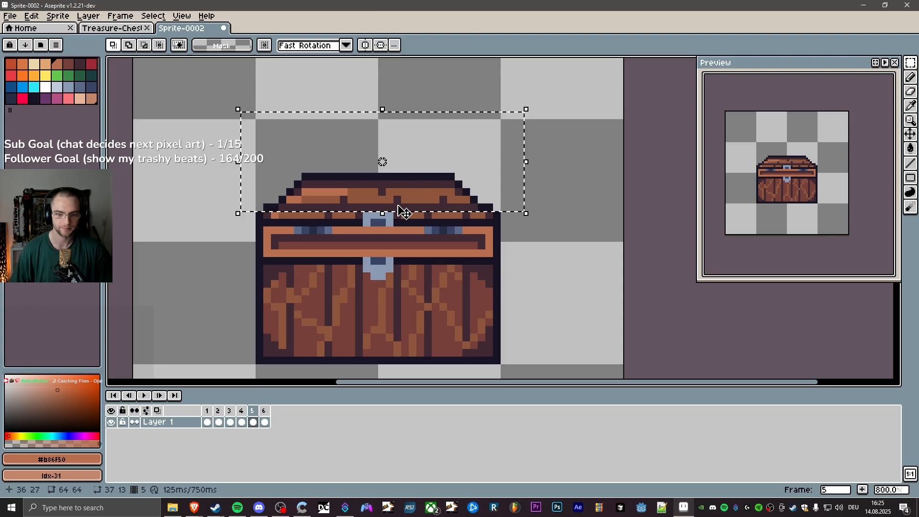
{"action": "left_click", "coordinate": [225, 181]}
Switch to Spotify, skip to the next track, and return to Aseprite.
{"action": "left_click", "coordinate": [238, 508]}
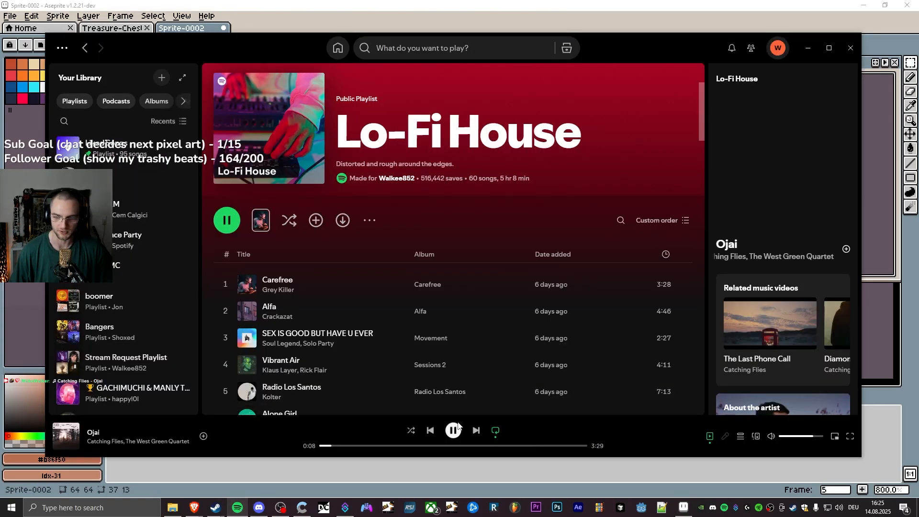
{"action": "left_click", "coordinate": [474, 429]}
{"action": "left_click", "coordinate": [408, 25]}
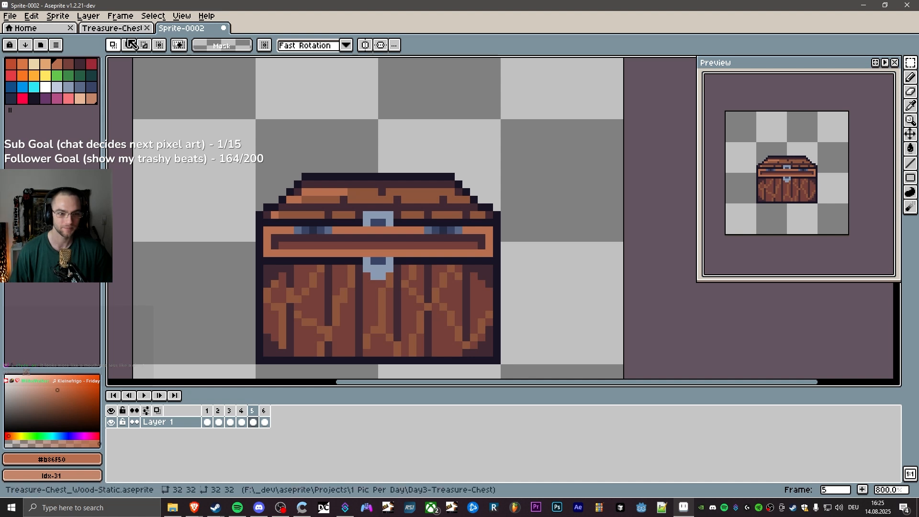
Erase the protruding outline pixels at the lid's lower side corners in frame 5 and pick the outline colour #181425 for the Pencil.
{"action": "key", "text": "e"}
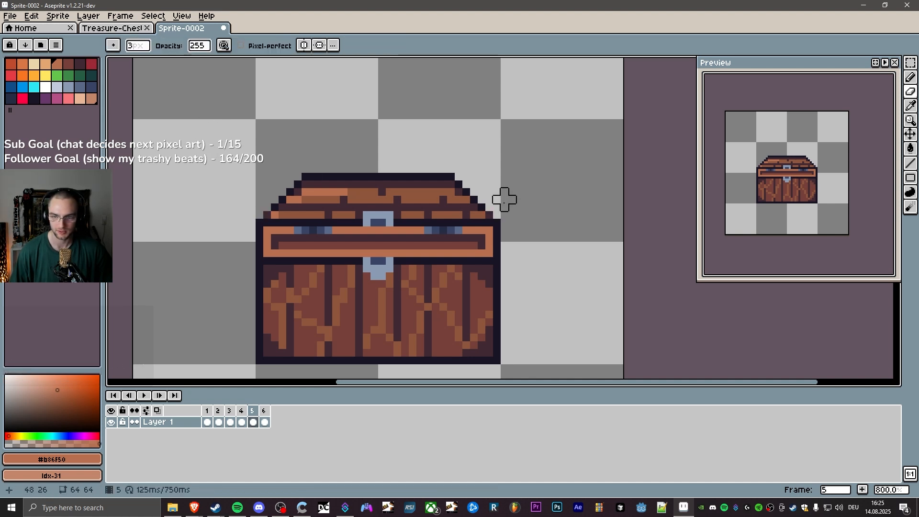
{"action": "key", "text": "b"}
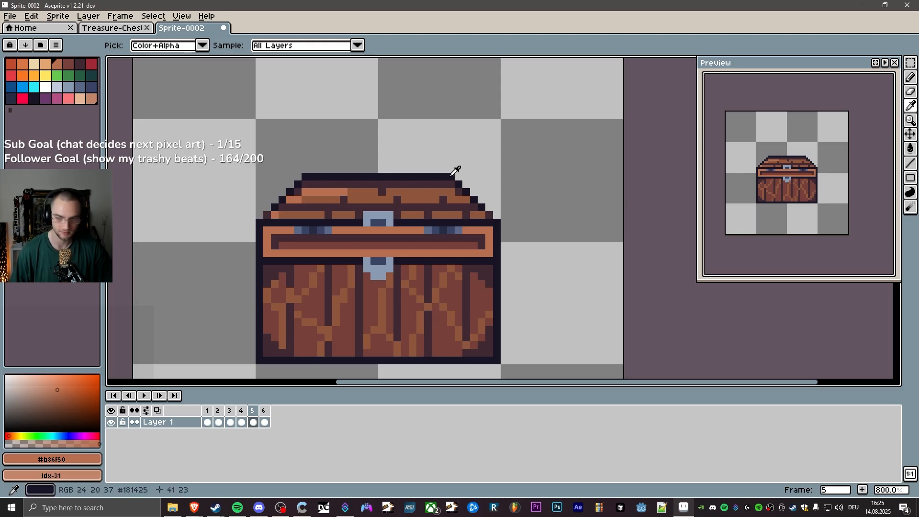
{"action": "left_click", "coordinate": [451, 177], "text": "alt"}
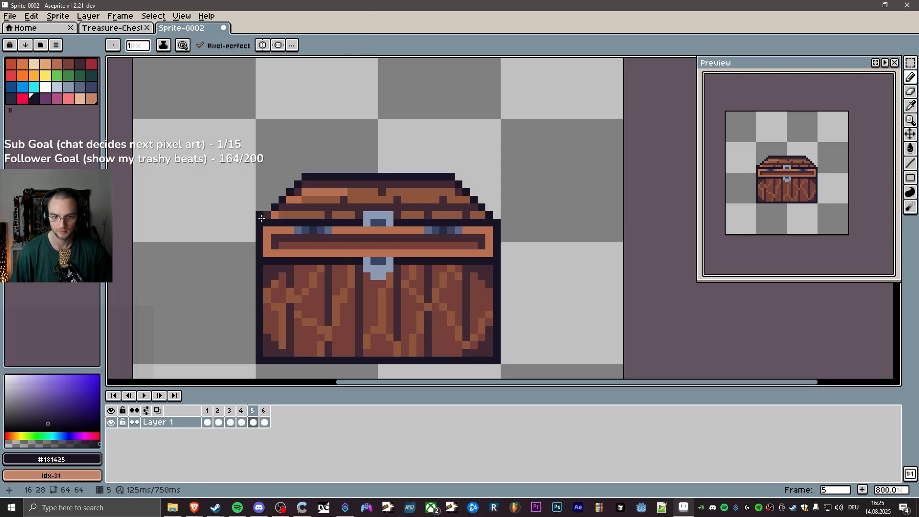
Flip through frames 3, 4 and 5 to examine the lid height with frame 5's lowered lid.
{"action": "left_click", "coordinate": [242, 410]}
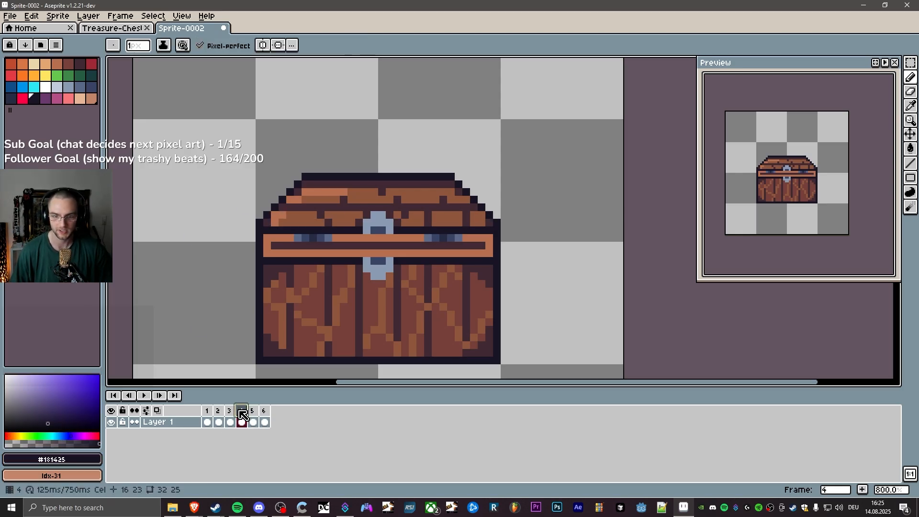
{"action": "left_click", "coordinate": [254, 411]}
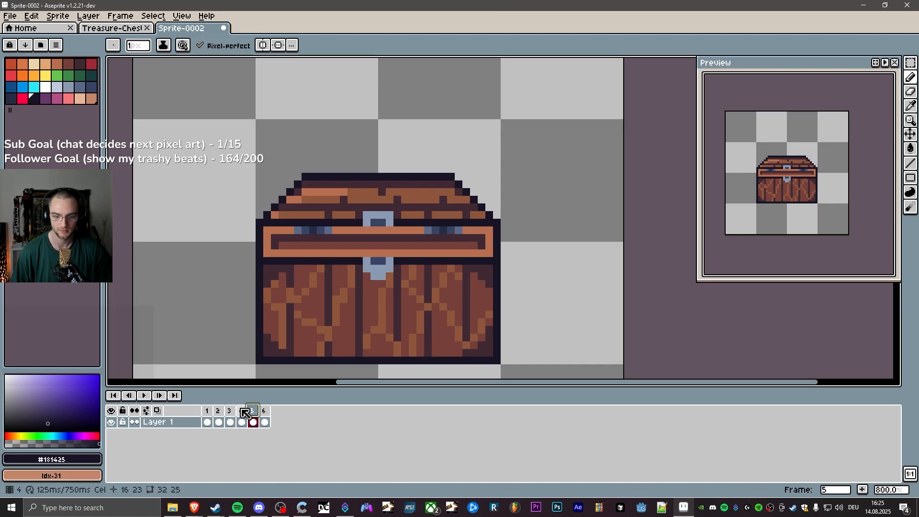
{"action": "left_click", "coordinate": [242, 411]}
{"action": "left_click", "coordinate": [254, 411]}
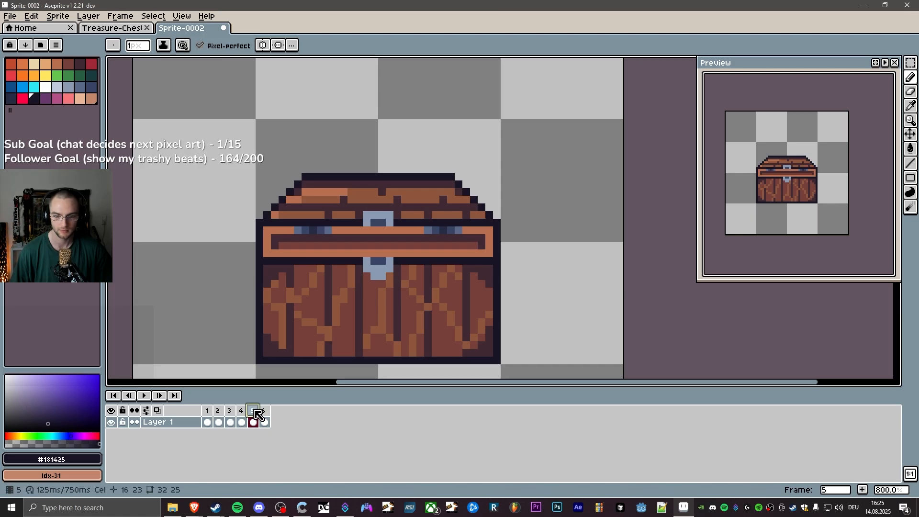
{"action": "left_click", "coordinate": [229, 412]}
{"action": "left_click", "coordinate": [241, 411]}
{"action": "left_click", "coordinate": [254, 411]}
{"action": "left_click", "coordinate": [242, 411]}
{"action": "left_click", "coordinate": [231, 411]}
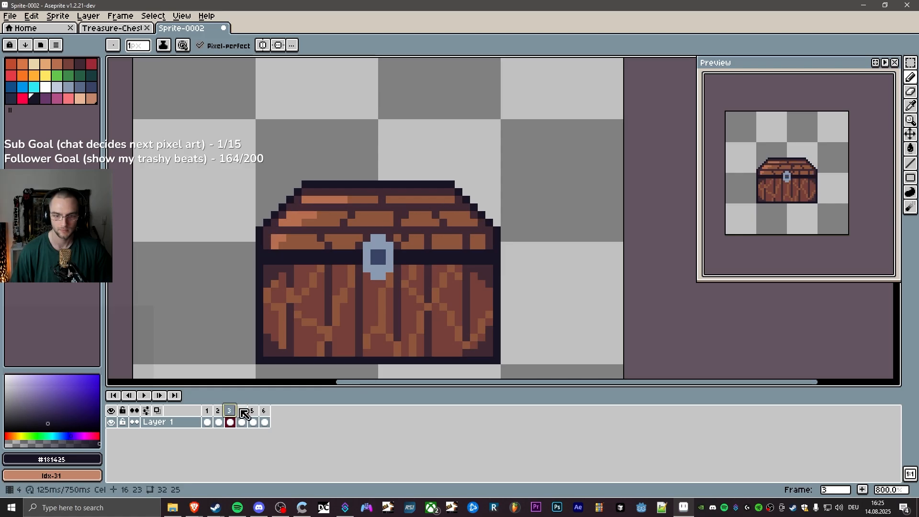
{"action": "left_click", "coordinate": [242, 412]}
{"action": "left_click", "coordinate": [254, 412]}
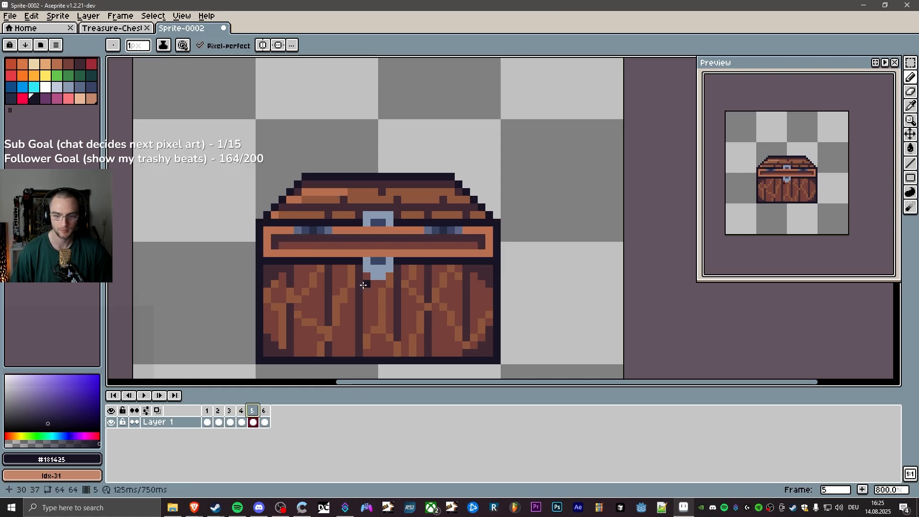
Alternate between frames 4 and 5 to judge how the flattened lid reads against the previous frame.
{"action": "left_click", "coordinate": [244, 421]}
{"action": "left_click", "coordinate": [252, 410]}
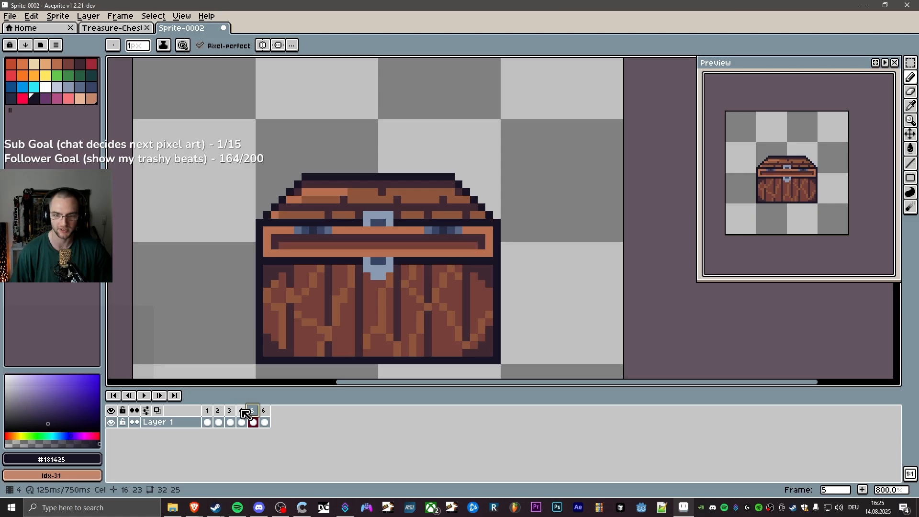
{"action": "left_click", "coordinate": [242, 411]}
{"action": "left_click", "coordinate": [250, 410]}
{"action": "left_click", "coordinate": [242, 410]}
{"action": "left_click", "coordinate": [253, 410]}
{"action": "left_click", "coordinate": [243, 410]}
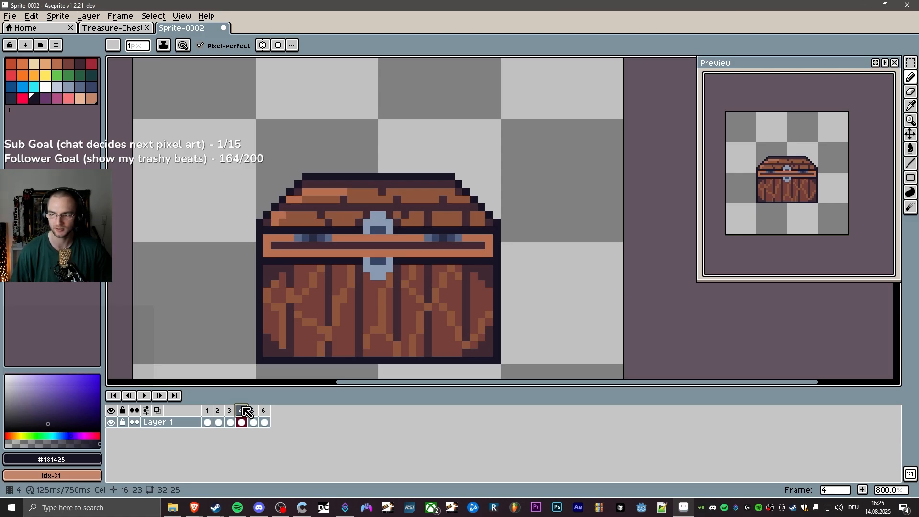
{"action": "left_click", "coordinate": [253, 410]}
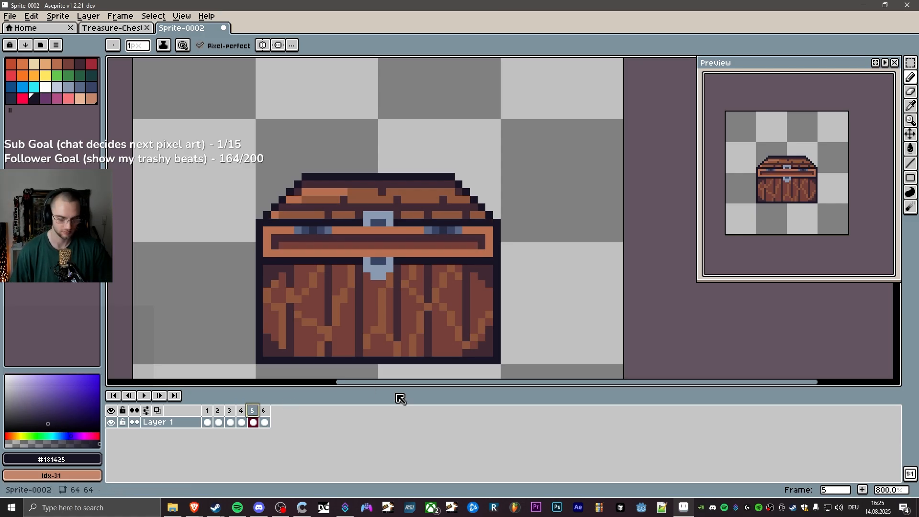
Undo the lid lowering and corner cleanup in frame 5 and clear the selection.
{"action": "key", "text": "ctrl+z"}
{"action": "key", "text": "ctrl+z"}
{"action": "key", "text": "ctrl+z"}
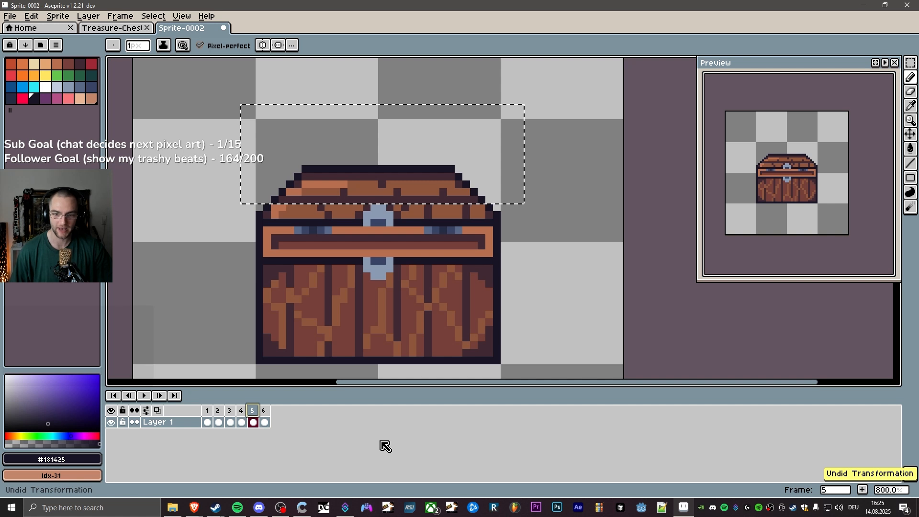
{"action": "key", "text": "ctrl+d"}
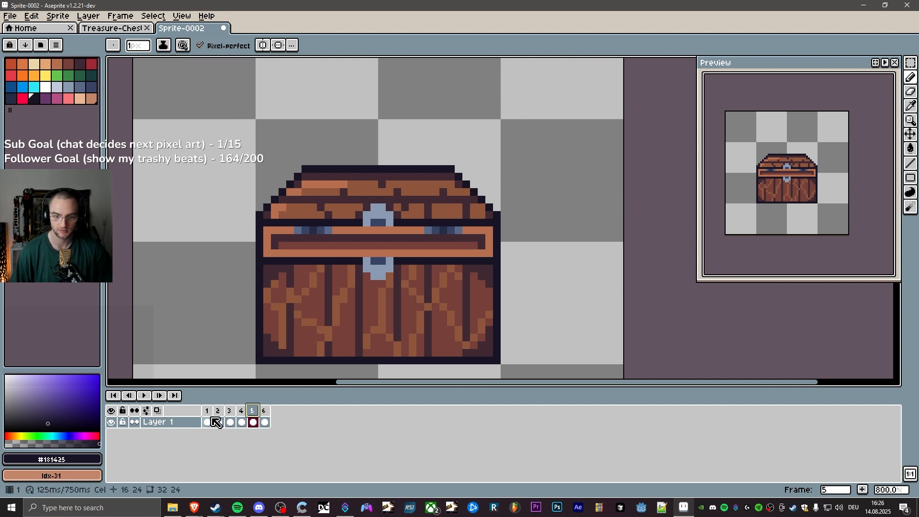
Compare frames 4 and 5 with the original lid height in frame 5.
{"action": "left_click", "coordinate": [242, 409]}
{"action": "left_click", "coordinate": [251, 408]}
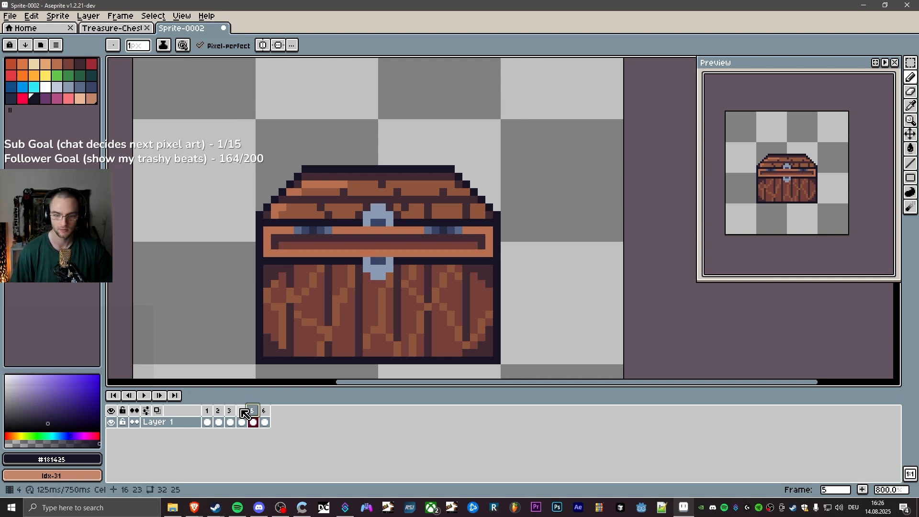
{"action": "left_click", "coordinate": [243, 410]}
{"action": "left_click", "coordinate": [252, 410]}
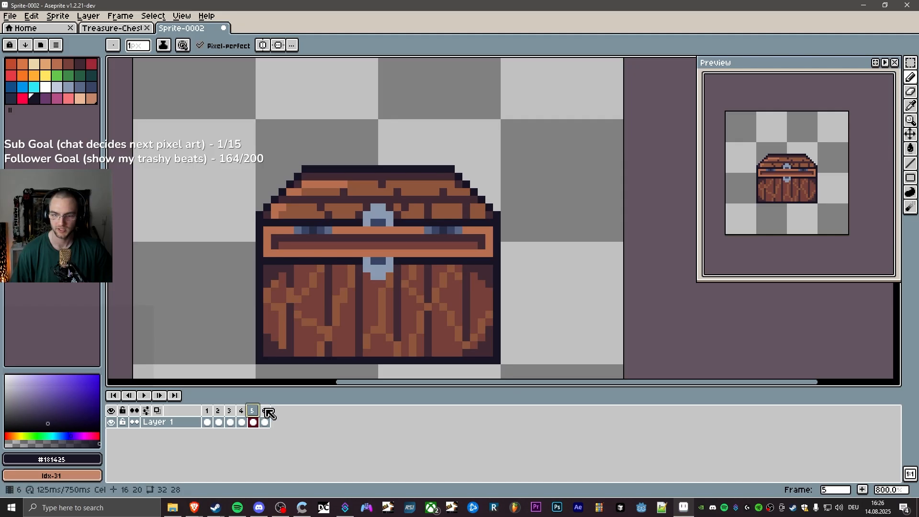
Flip repeatedly between frames 5 and 6 to examine the lid's rise and shape.
{"action": "left_click", "coordinate": [265, 410]}
{"action": "left_click", "coordinate": [254, 410]}
{"action": "left_click", "coordinate": [264, 410]}
{"action": "left_click", "coordinate": [254, 410]}
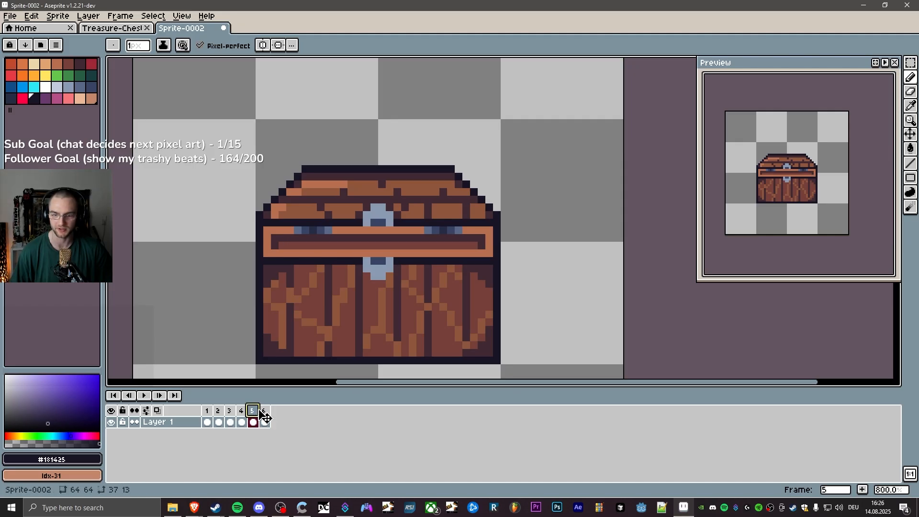
{"action": "left_click", "coordinate": [265, 411]}
{"action": "left_click", "coordinate": [254, 411]}
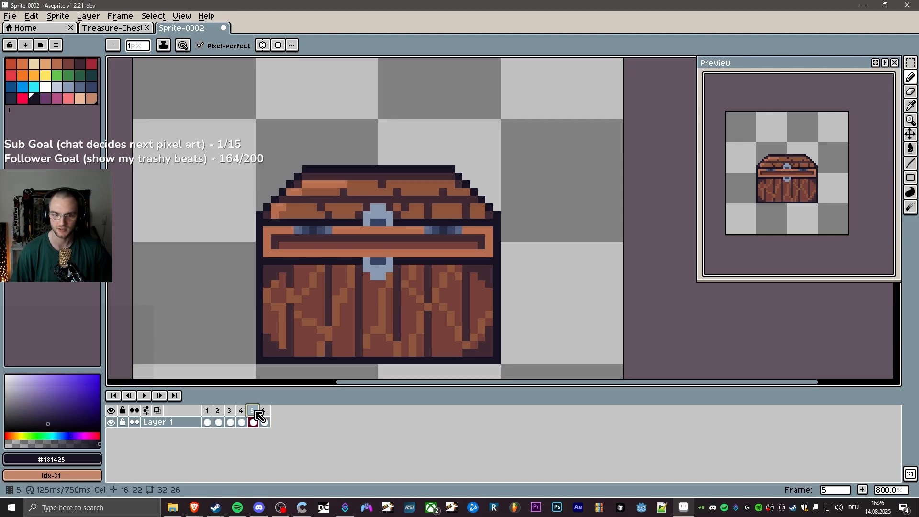
{"action": "left_click", "coordinate": [265, 411]}
{"action": "left_click", "coordinate": [254, 410]}
{"action": "left_click", "coordinate": [265, 411]}
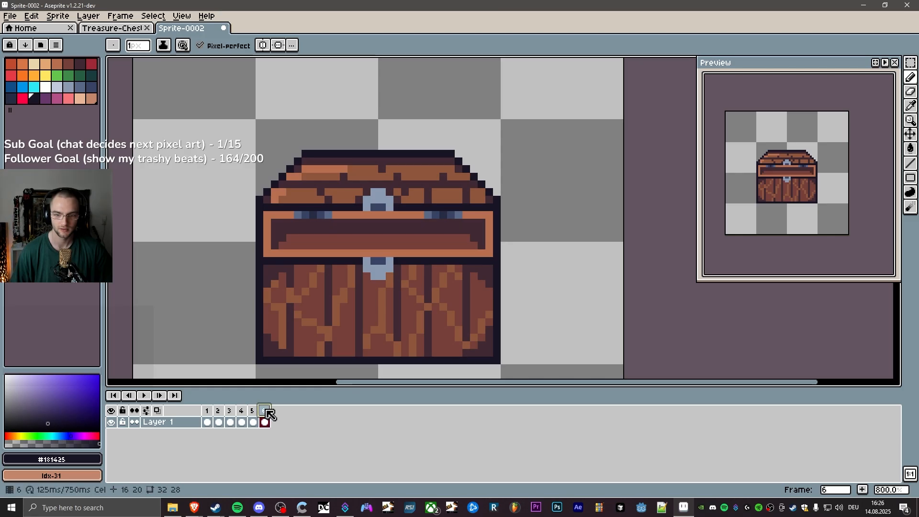
{"action": "left_click", "coordinate": [253, 412]}
{"action": "left_click", "coordinate": [266, 413]}
{"action": "left_click", "coordinate": [254, 410]}
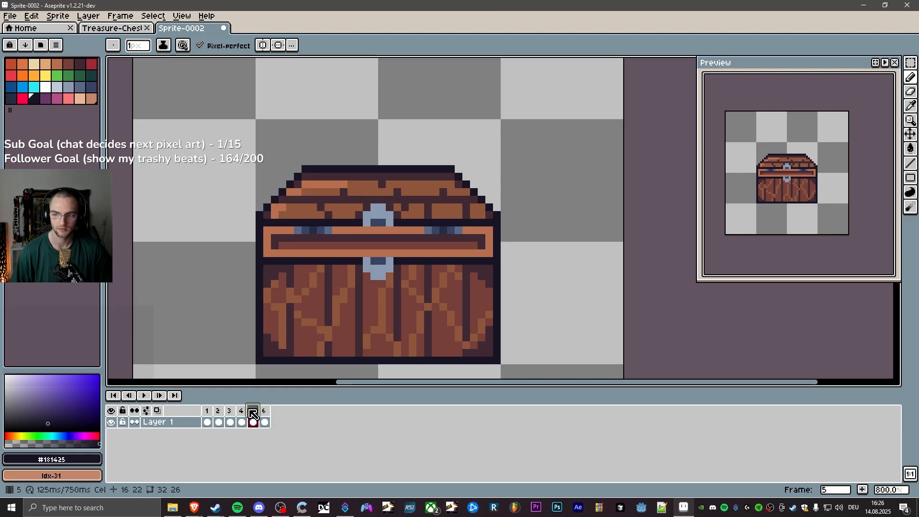
{"action": "left_click", "coordinate": [264, 411]}
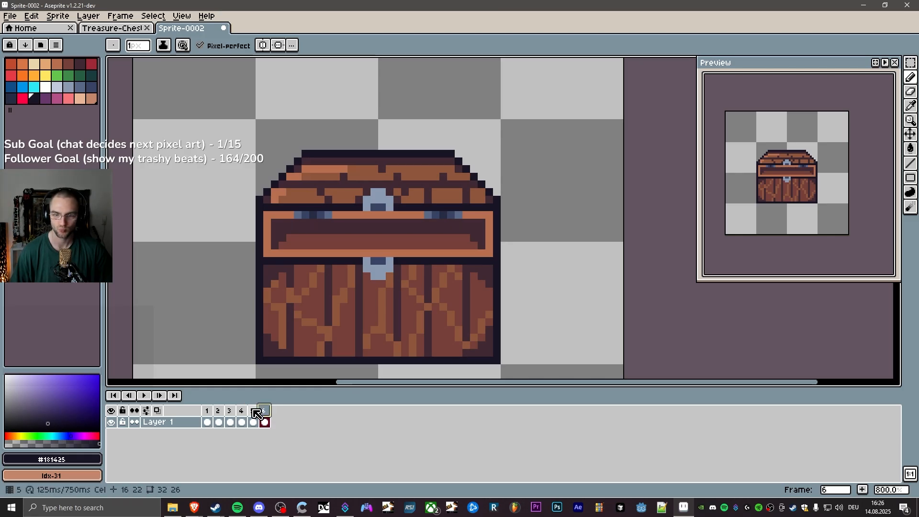
{"action": "left_click", "coordinate": [255, 412]}
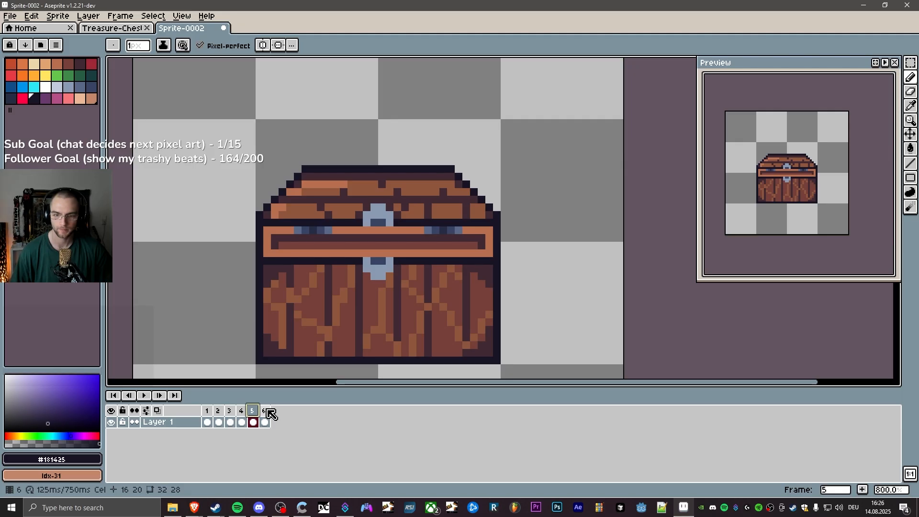
In frame 6, move the upper part of the chest lid down by one pixel and deselect it.
{"action": "left_click", "coordinate": [264, 410]}
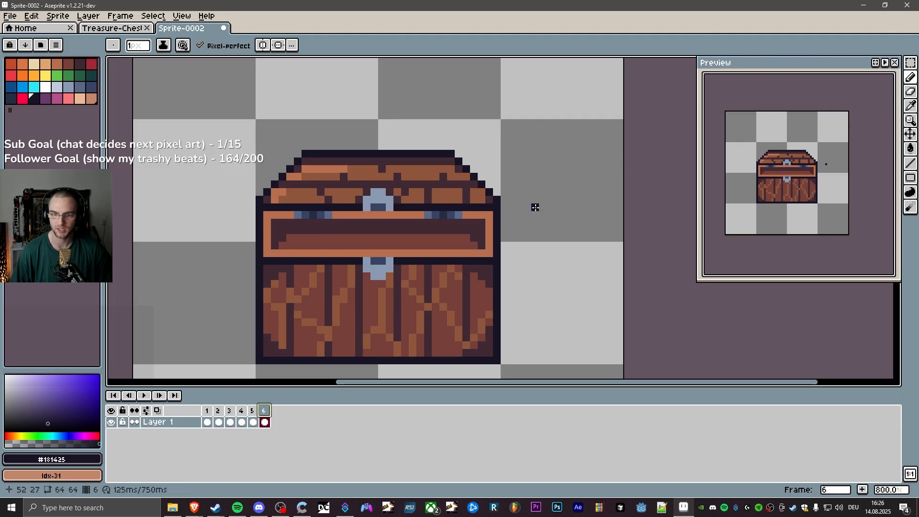
{"action": "key", "text": "m"}
{"action": "mouse_move", "coordinate": [243, 118]}
{"action": "left_mouse_down"}
{"action": "mouse_move", "coordinate": [476, 154]}
{"action": "mouse_move", "coordinate": [504, 176]}
{"action": "left_mouse_up"}
{"action": "left_click_drag", "start_coordinate": [445, 164], "coordinate": [449, 172]}
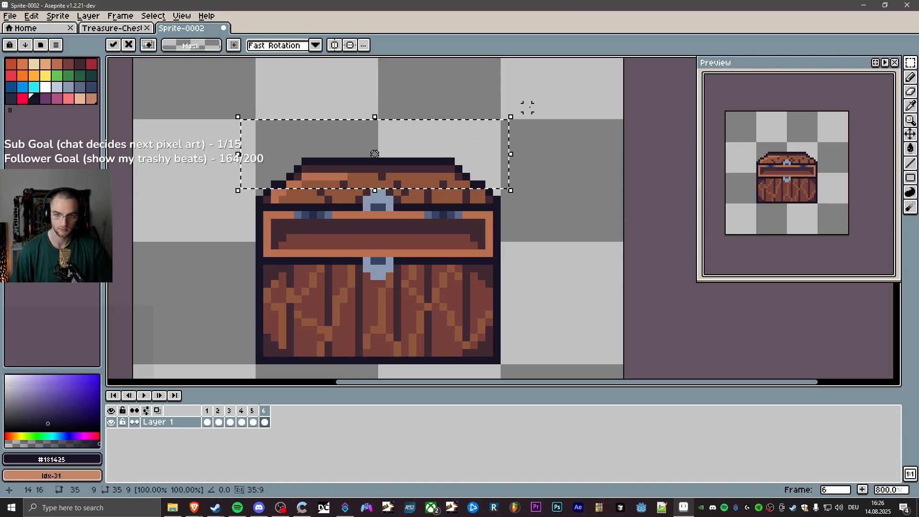
{"action": "key", "text": "ctrl+d"}
Draw a straight plank line in dark brown #3f2832 across the full width of the lid in frame 6.
{"action": "key", "text": "i"}
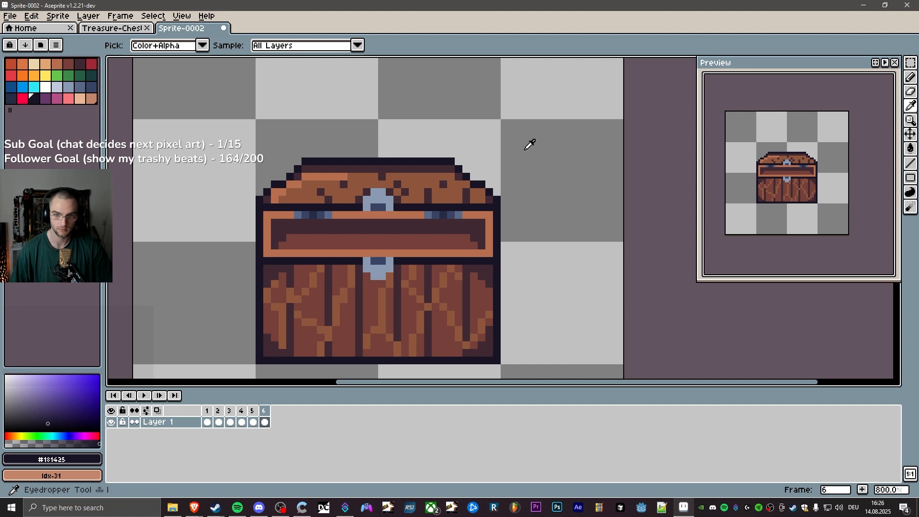
{"action": "left_click", "coordinate": [464, 171]}
{"action": "key", "text": "b"}
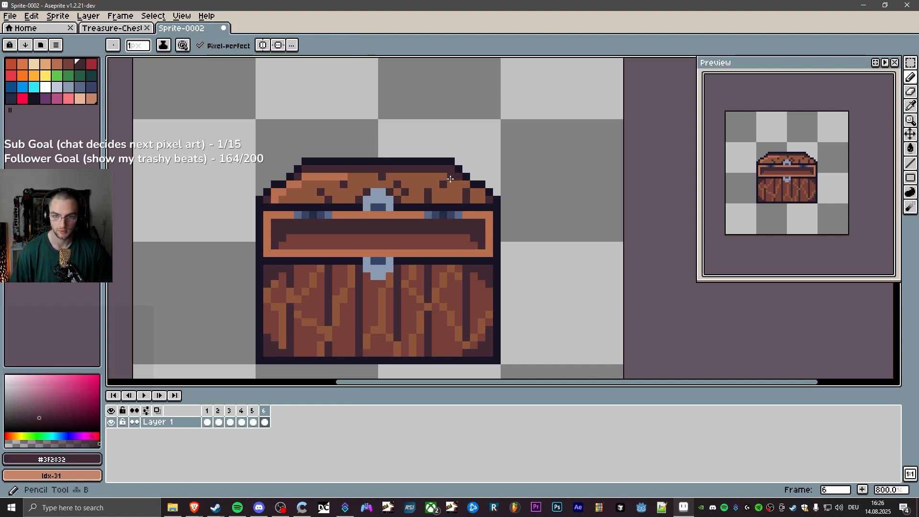
{"action": "left_click", "coordinate": [466, 183]}
{"action": "left_click", "coordinate": [285, 186], "text": "shift"}
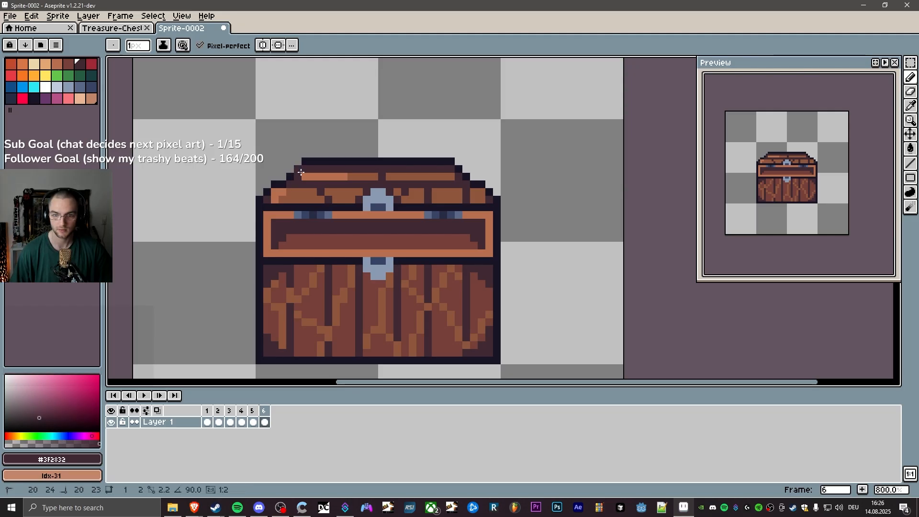
Sample the light brown #b86f50 and extend the highlight on the lid's front-left plank in frame 6.
{"action": "key", "text": "i"}
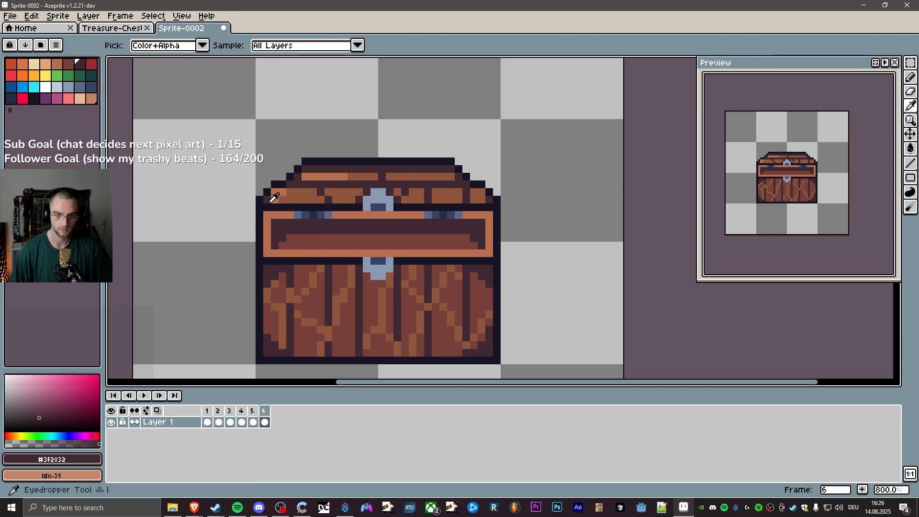
{"action": "left_click", "coordinate": [276, 192]}
{"action": "key", "text": "b"}
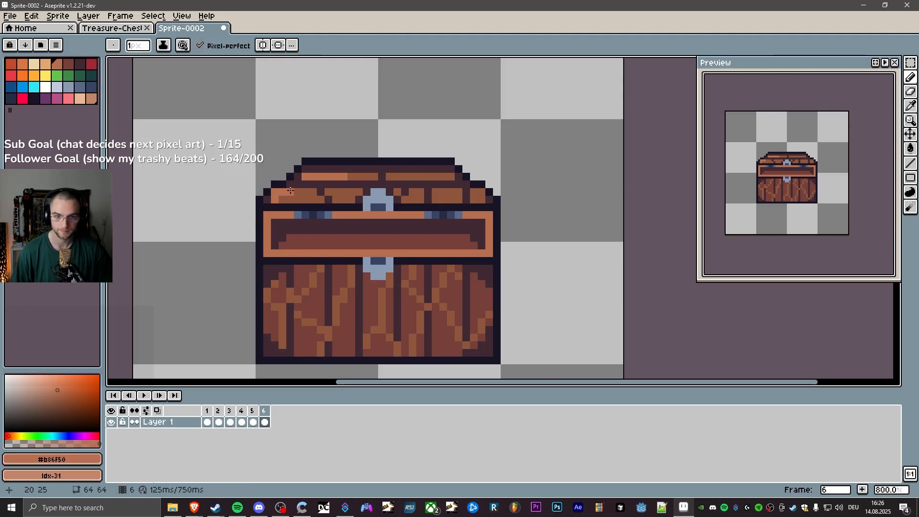
Flip back and forth between frames 5 and 6 to examine how the lid planks and clasp shift.
{"action": "left_click", "coordinate": [253, 416]}
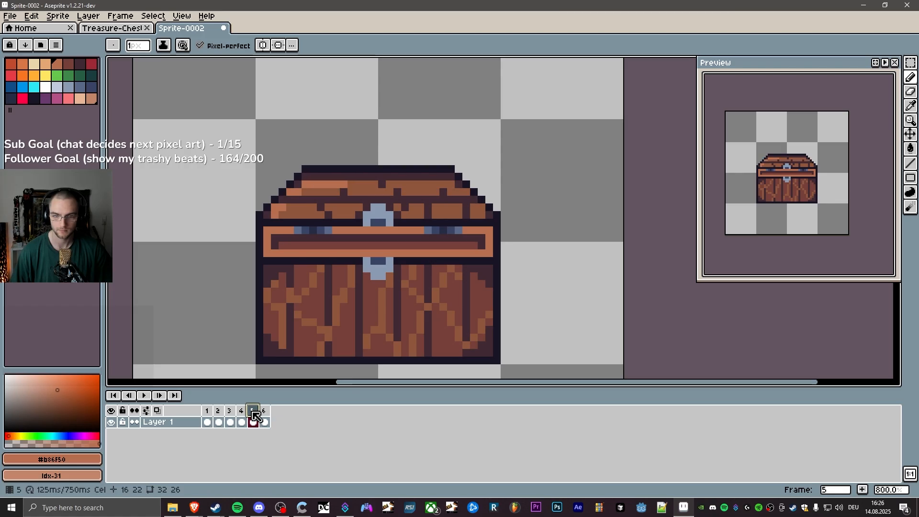
{"action": "left_click", "coordinate": [266, 412]}
{"action": "left_click", "coordinate": [253, 412]}
{"action": "left_click", "coordinate": [266, 412]}
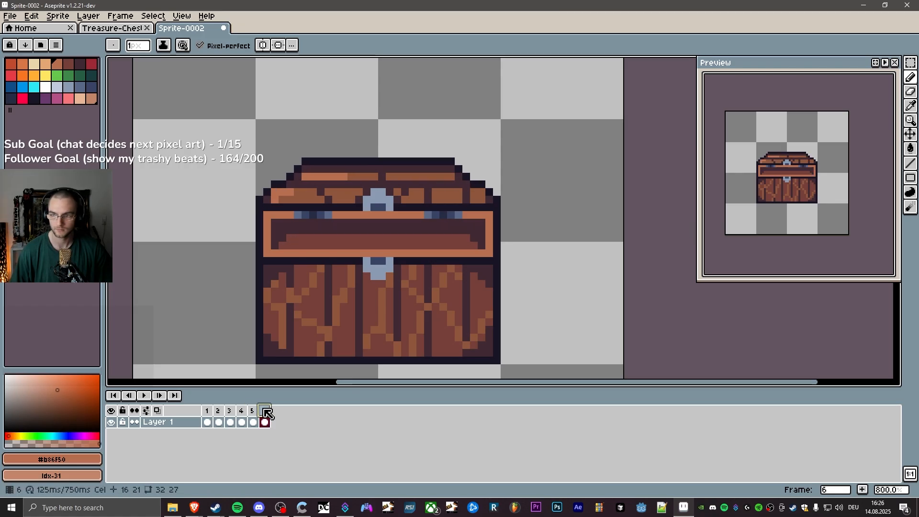
{"action": "left_click", "coordinate": [253, 412]}
{"action": "left_click", "coordinate": [265, 411]}
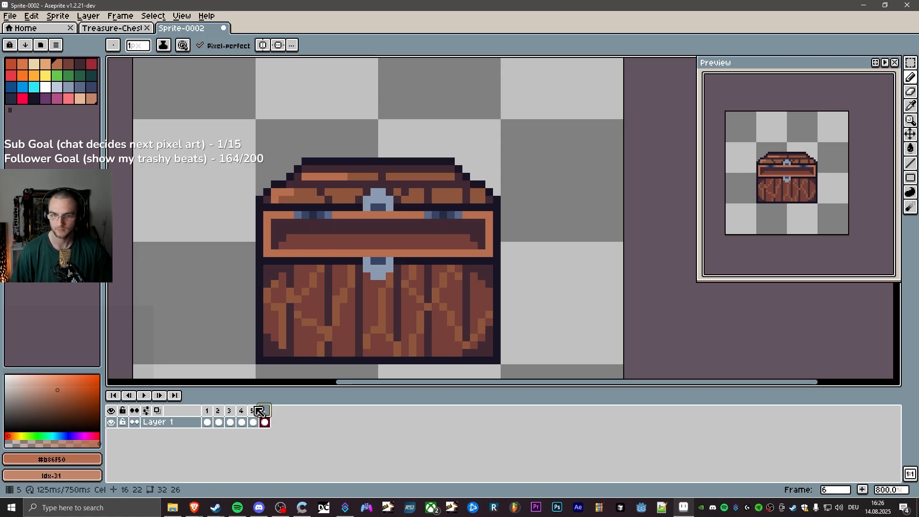
{"action": "left_click", "coordinate": [254, 412]}
{"action": "left_click", "coordinate": [264, 411]}
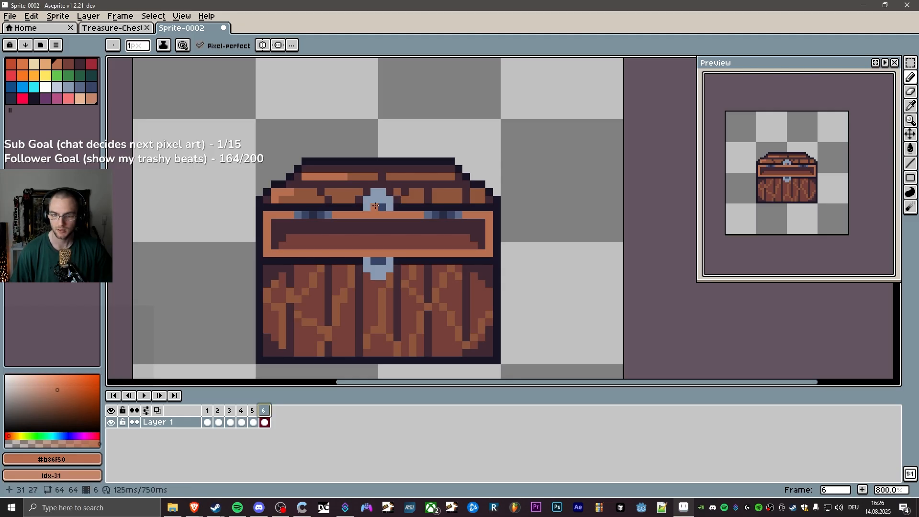
{"action": "left_click", "coordinate": [254, 411]}
{"action": "left_click", "coordinate": [263, 411]}
{"action": "left_click", "coordinate": [253, 411]}
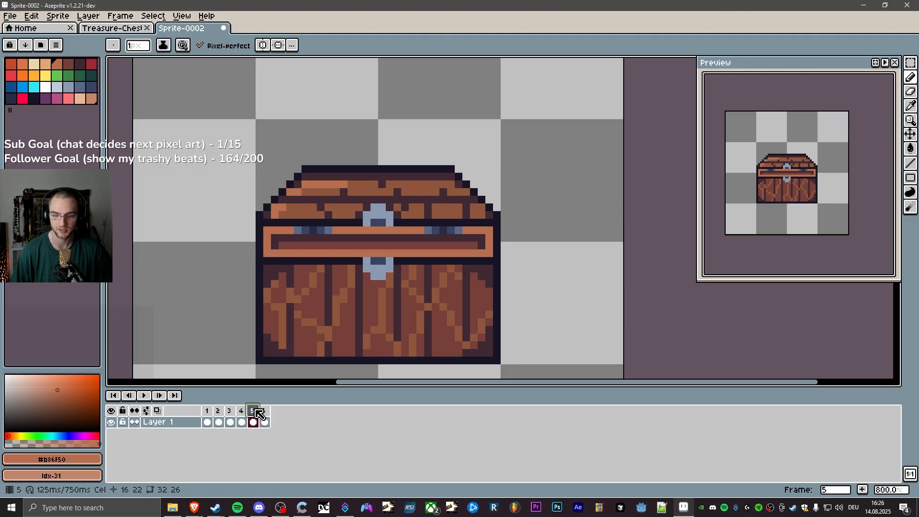
{"action": "left_click", "coordinate": [263, 411]}
{"action": "left_click", "coordinate": [253, 410]}
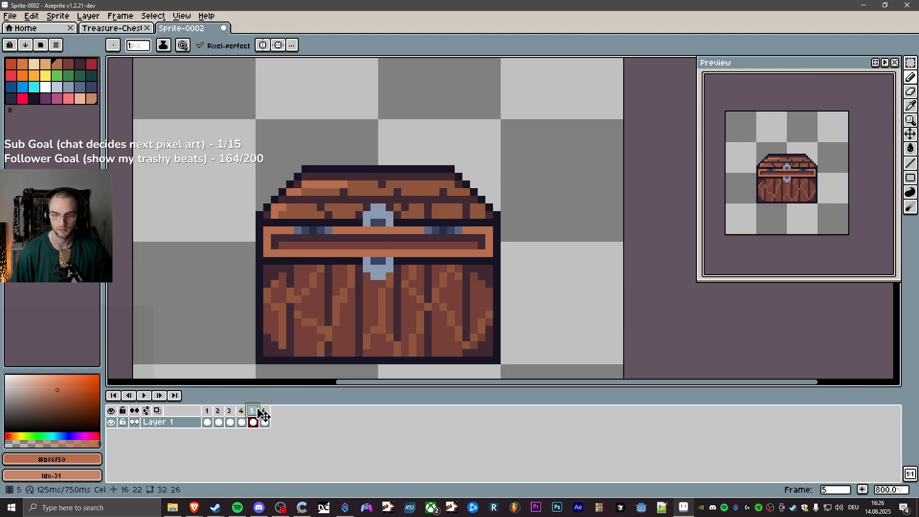
{"action": "left_click", "coordinate": [264, 411]}
In frame 6, paint over the top row of the lid's clasp with plank brown #8f553d and compare it with frame 5.
{"action": "key", "text": "i"}
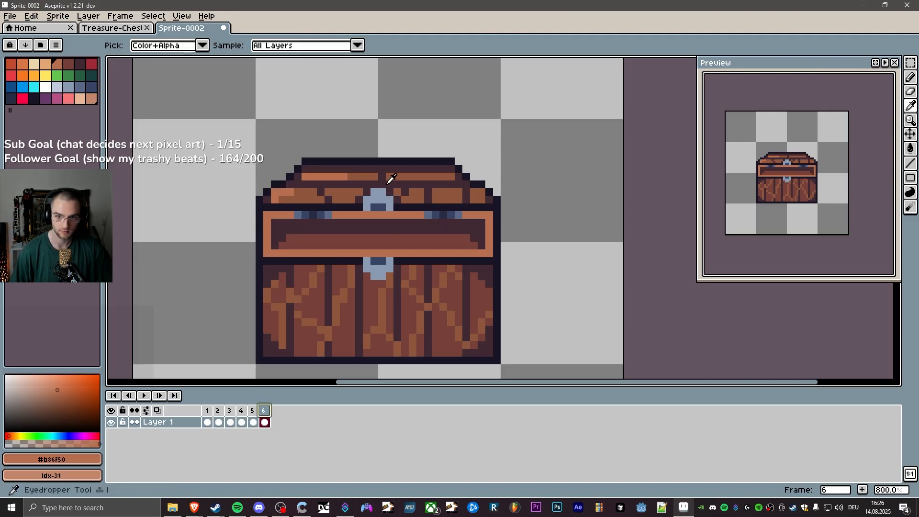
{"action": "left_click", "coordinate": [387, 183]}
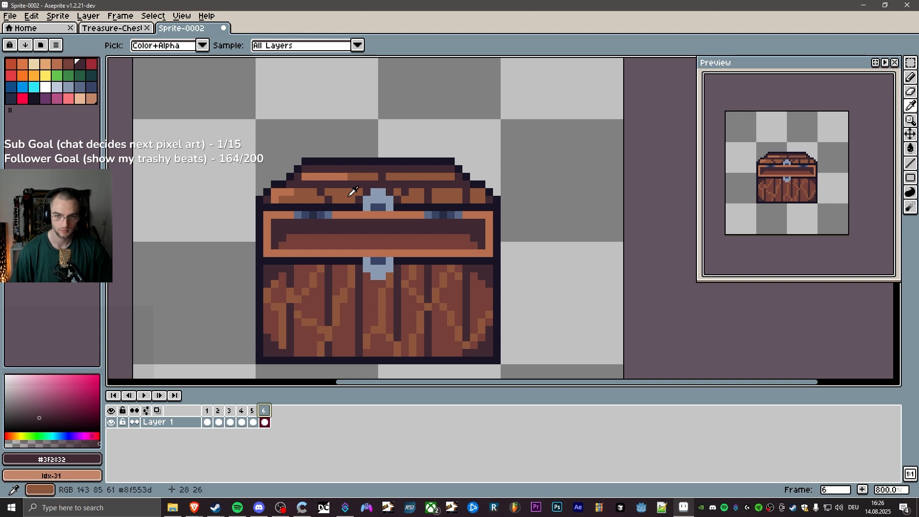
{"action": "left_click", "coordinate": [351, 191]}
{"action": "key", "text": "b"}
{"action": "left_click_drag", "start_coordinate": [375, 192], "coordinate": [382, 192]}
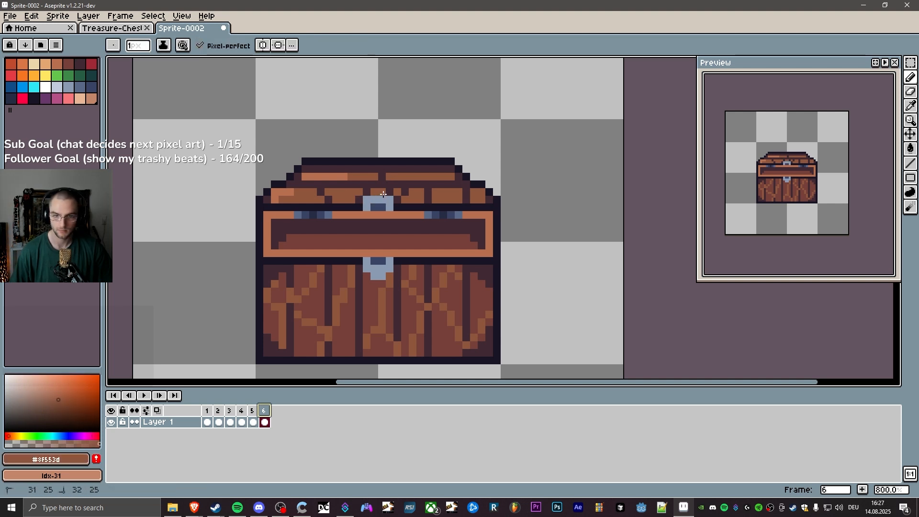
{"action": "left_click", "coordinate": [256, 410]}
{"action": "left_click", "coordinate": [263, 411]}
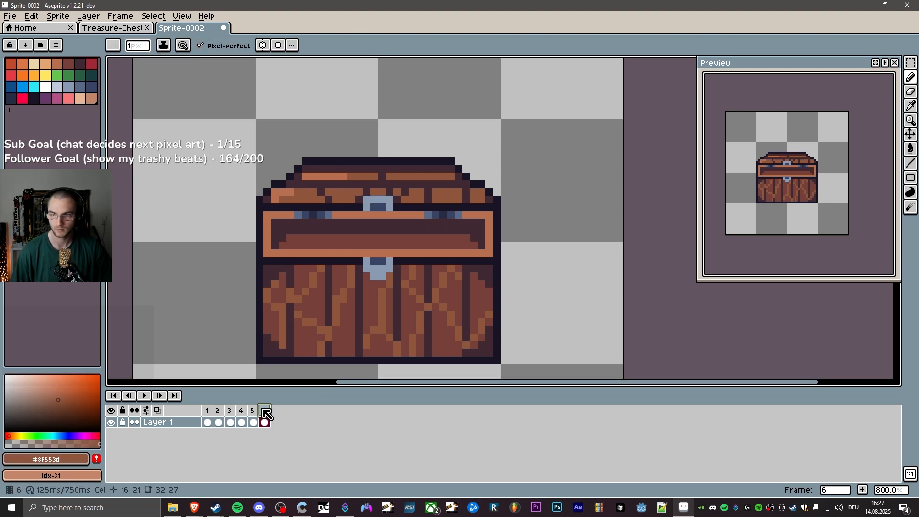
{"action": "left_click", "coordinate": [254, 409]}
{"action": "left_click", "coordinate": [264, 411]}
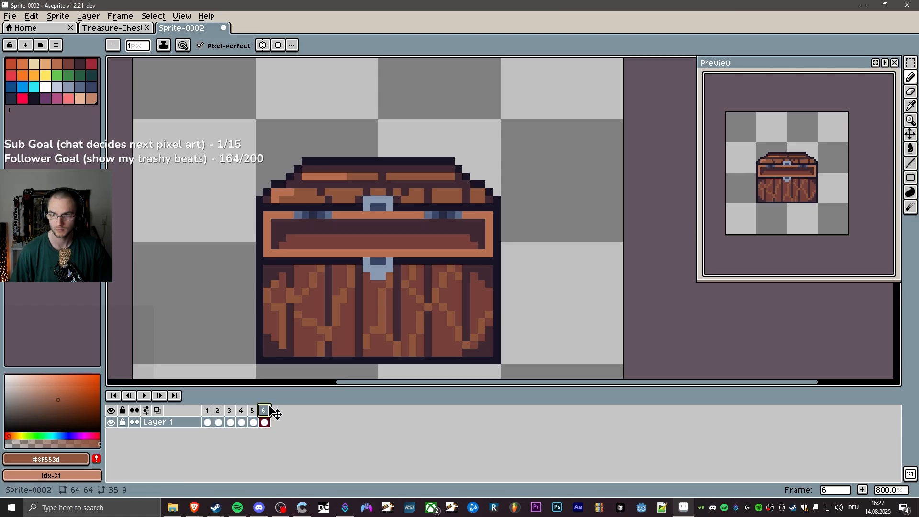
Check the duration of each frame from 1 to 6 in its frame properties, leaving every dialog without changes.
{"action": "left_click", "coordinate": [209, 411]}
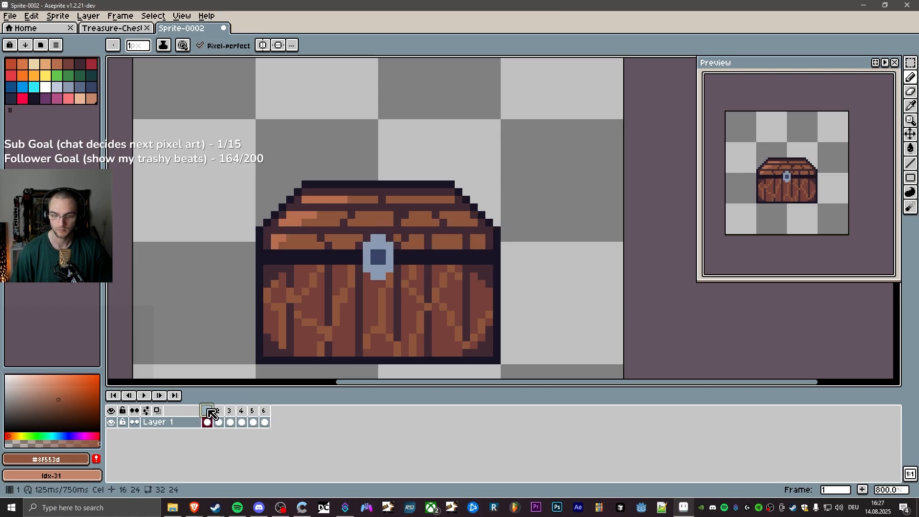
{"action": "double_click", "coordinate": [211, 413]}
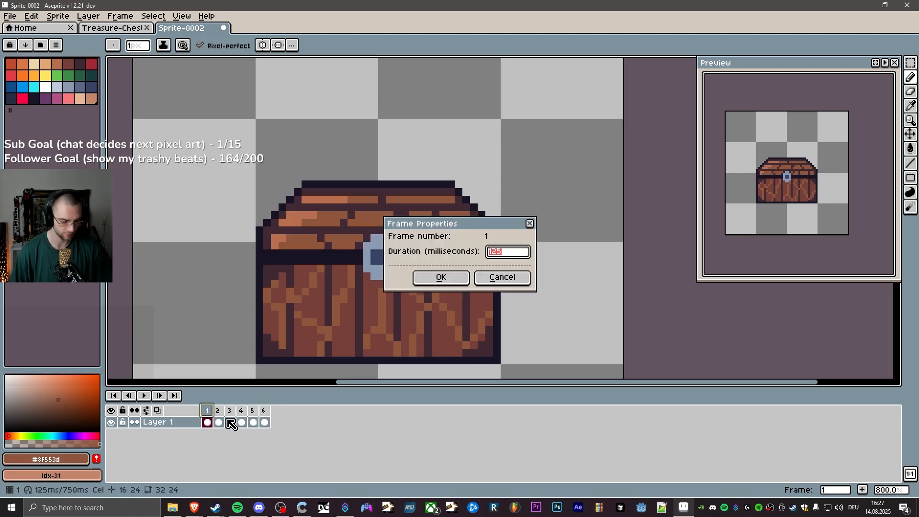
{"action": "key", "text": "Escape"}
{"action": "left_click", "coordinate": [218, 412]}
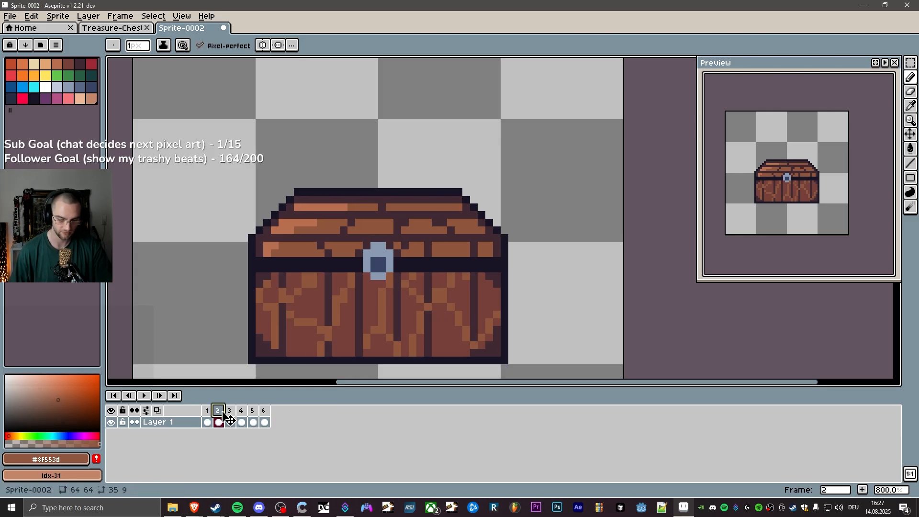
{"action": "double_click", "coordinate": [221, 411]}
{"action": "key", "text": "Escape"}
{"action": "left_click", "coordinate": [232, 417]}
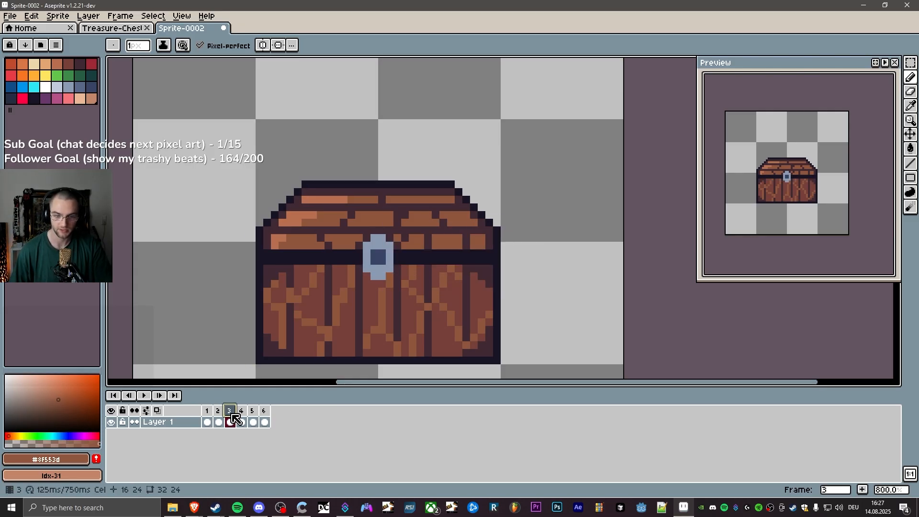
{"action": "double_click", "coordinate": [233, 414]}
{"action": "key", "text": "Escape"}
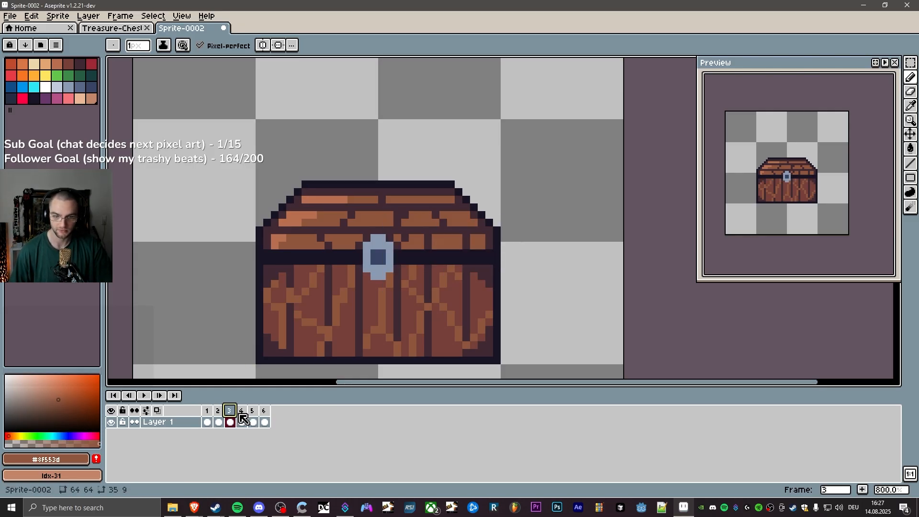
{"action": "left_click", "coordinate": [241, 418]}
{"action": "double_click", "coordinate": [243, 414]}
{"action": "key", "text": "Escape"}
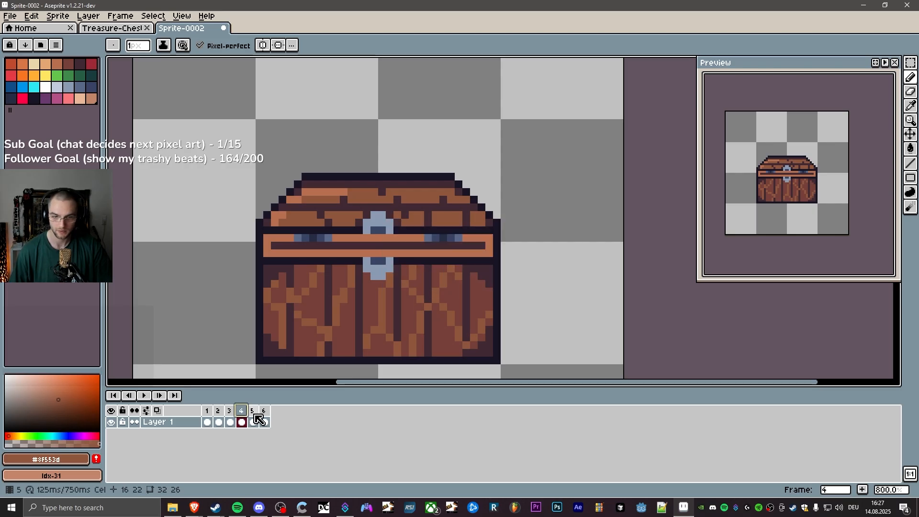
{"action": "left_click", "coordinate": [253, 420]}
{"action": "double_click", "coordinate": [255, 415]}
{"action": "key", "text": "Escape"}
{"action": "left_click", "coordinate": [265, 421]}
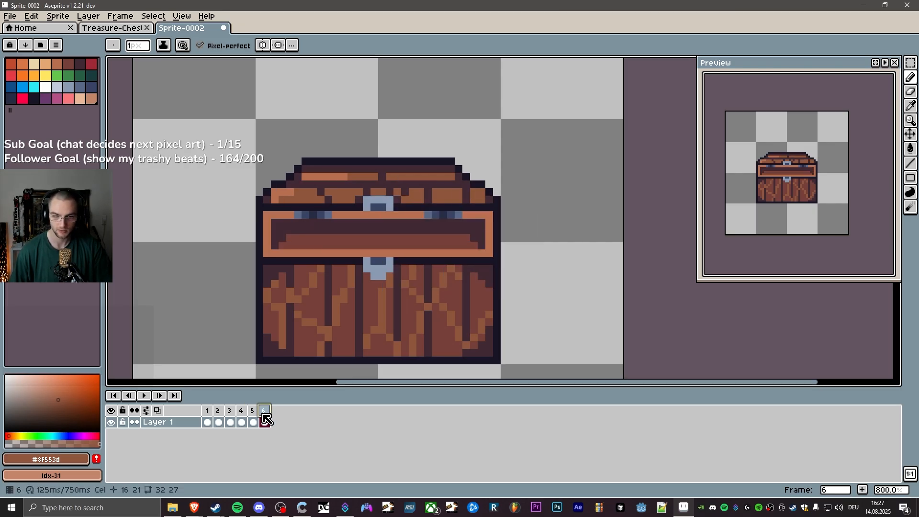
{"action": "double_click", "coordinate": [267, 420]}
{"action": "key", "text": "Escape"}
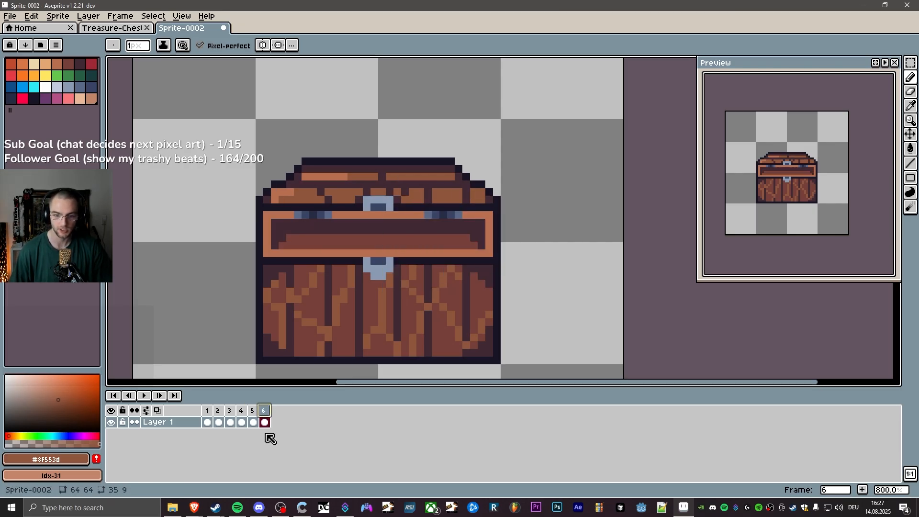
Play the chest animation with the whole sprite in view to review the opening motion, and stop playback.
{"action": "key", "text": "minus"}
{"action": "key", "text": "minus"}
{"action": "left_click", "coordinate": [147, 397]}
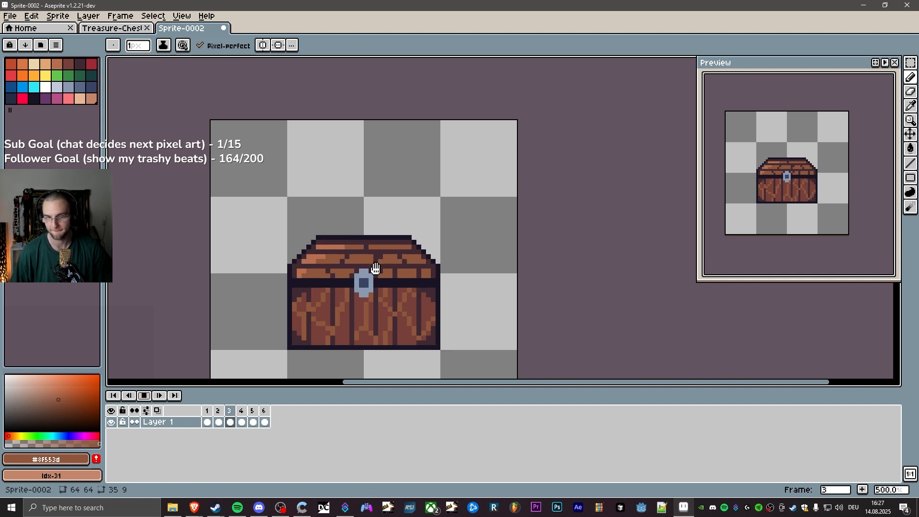
{"action": "key", "text": "space"}
{"action": "left_click_drag", "start_coordinate": [548, 299], "coordinate": [589, 241]}
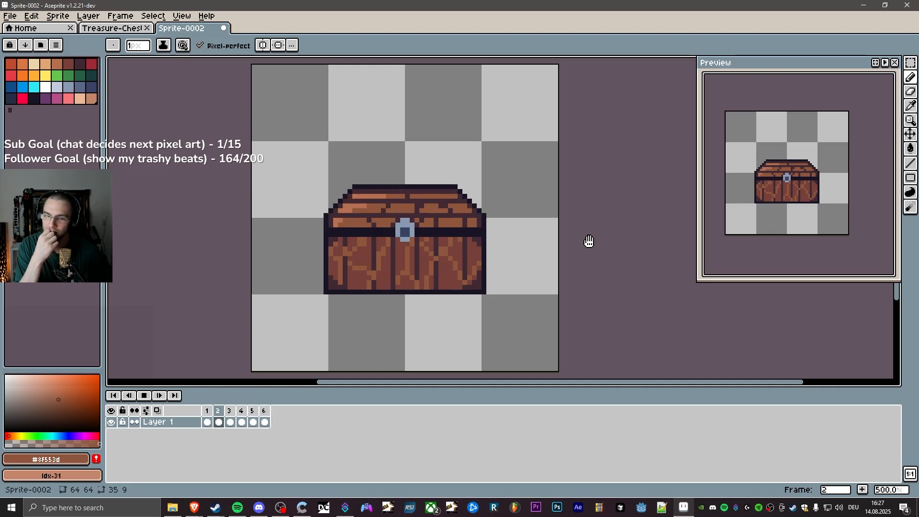
{"action": "left_click", "coordinate": [144, 395]}
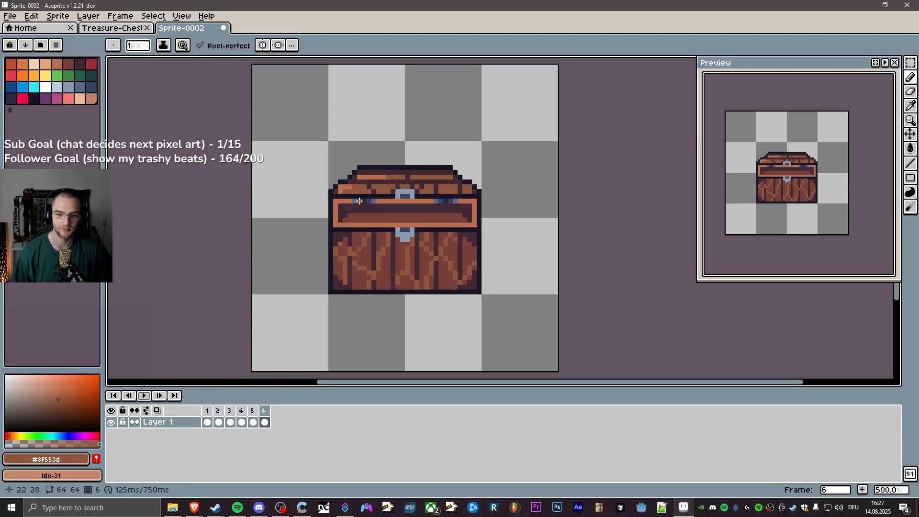
Step repeatedly through frames 3 to 6 to examine the lid's rise, and return to the closed chest in frame 1.
{"action": "scroll", "coordinate": [425, 264], "scroll_direction": "up", "scroll_amount": 2}
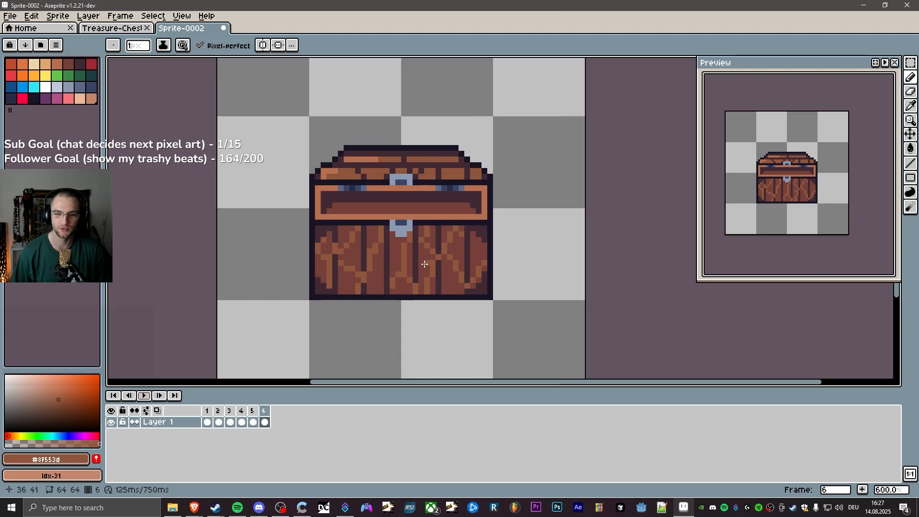
{"action": "left_click", "coordinate": [230, 411]}
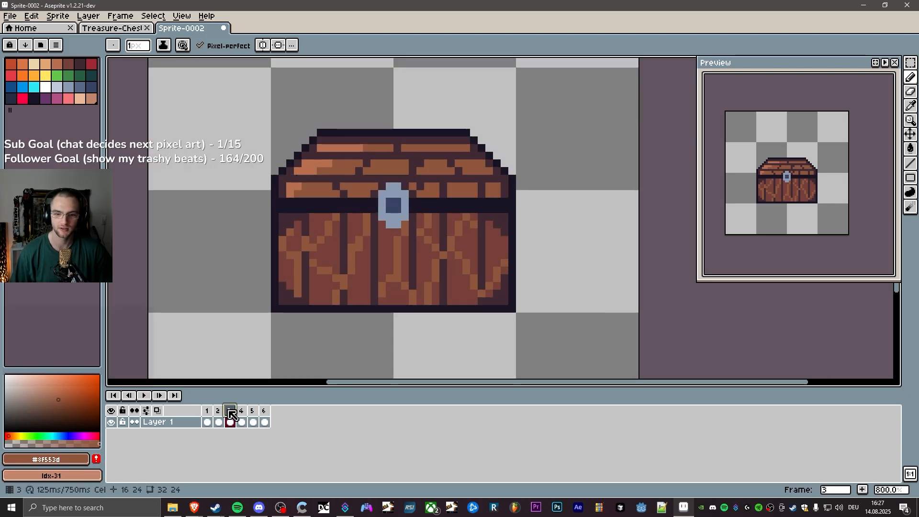
{"action": "left_click", "coordinate": [241, 410]}
{"action": "left_click", "coordinate": [252, 411]}
{"action": "left_click", "coordinate": [263, 411]}
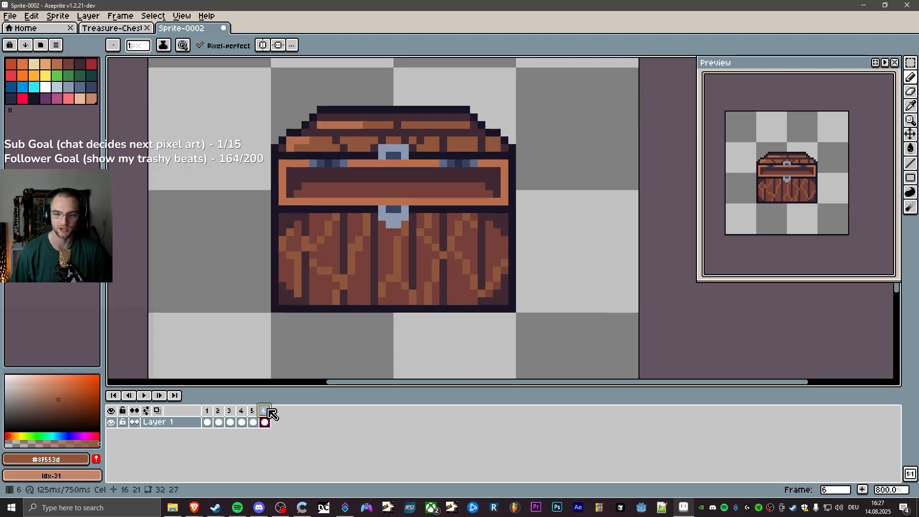
{"action": "left_click", "coordinate": [241, 417]}
{"action": "left_click", "coordinate": [252, 417]}
{"action": "left_click", "coordinate": [263, 417]}
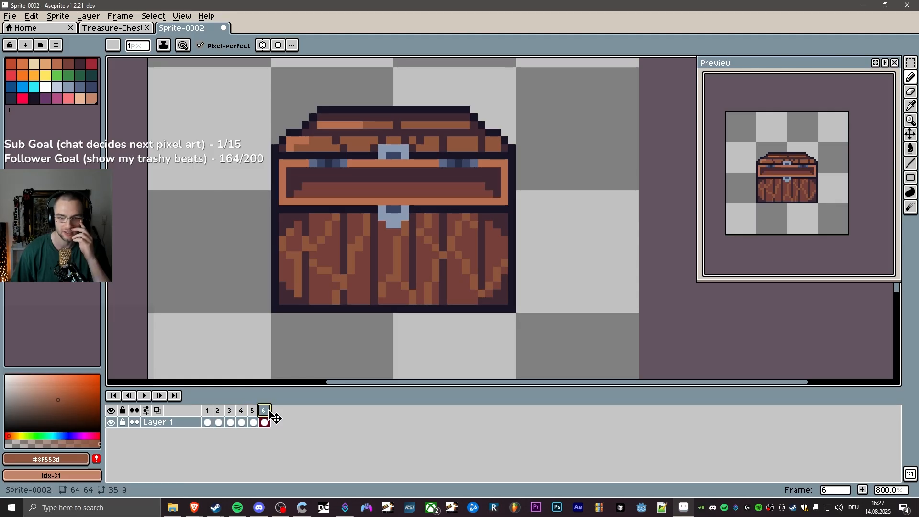
{"action": "left_click", "coordinate": [243, 413]}
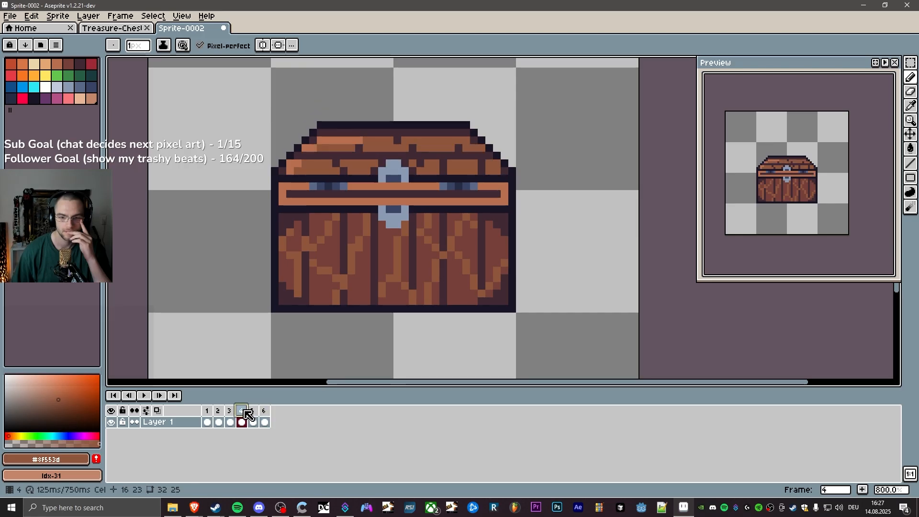
{"action": "left_click", "coordinate": [254, 412]}
{"action": "left_click", "coordinate": [265, 412]}
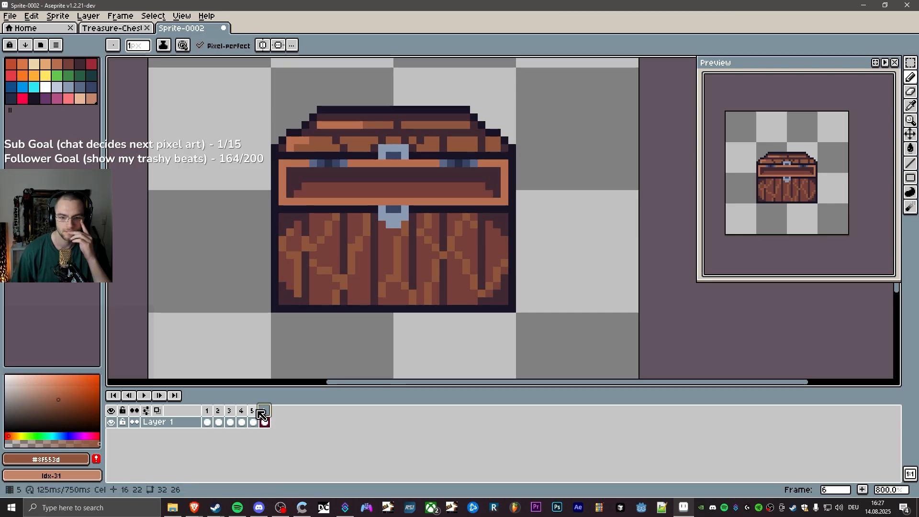
{"action": "left_click", "coordinate": [253, 413]}
{"action": "left_click", "coordinate": [243, 412]}
{"action": "left_click", "coordinate": [230, 412]}
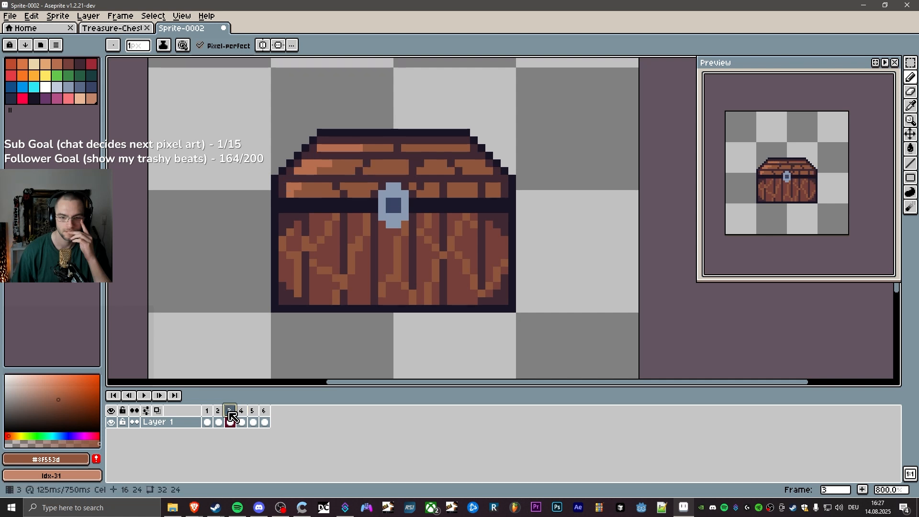
{"action": "left_click", "coordinate": [265, 412]}
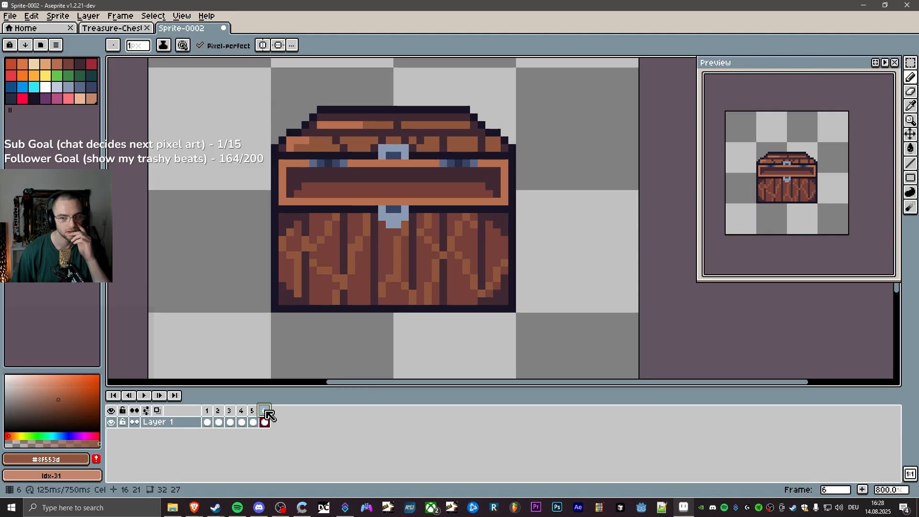
{"action": "left_click", "coordinate": [206, 412]}
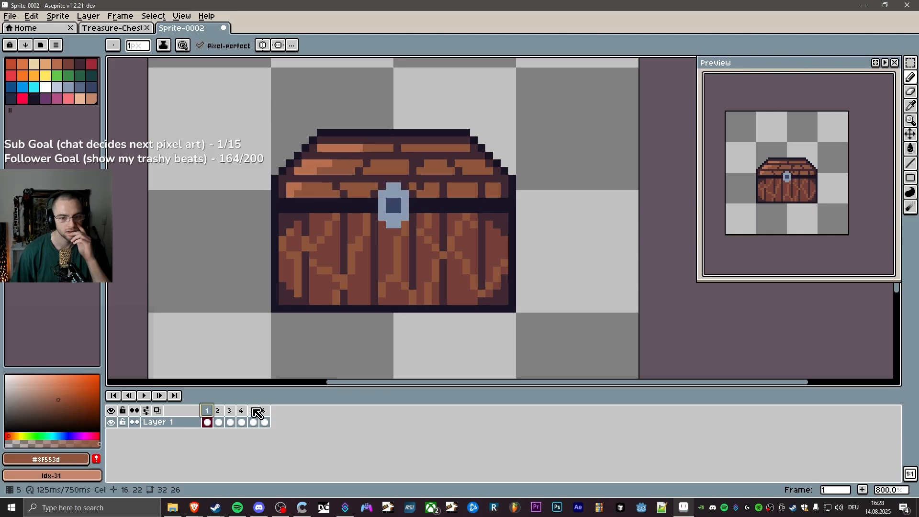
Compare the closed chest in frame 1 with the open chest in frame 6, and review frames 2 to 6 in order.
{"action": "left_click", "coordinate": [266, 411]}
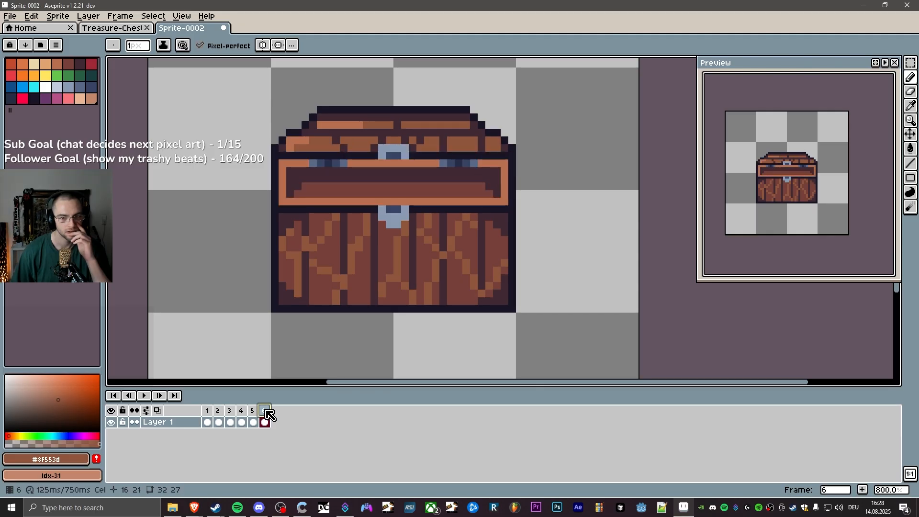
{"action": "left_click", "coordinate": [208, 411]}
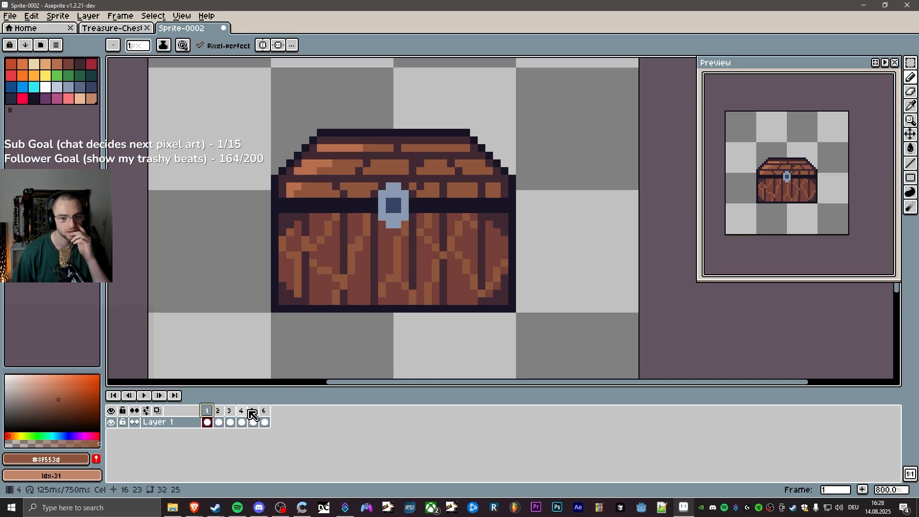
{"action": "left_click", "coordinate": [266, 412]}
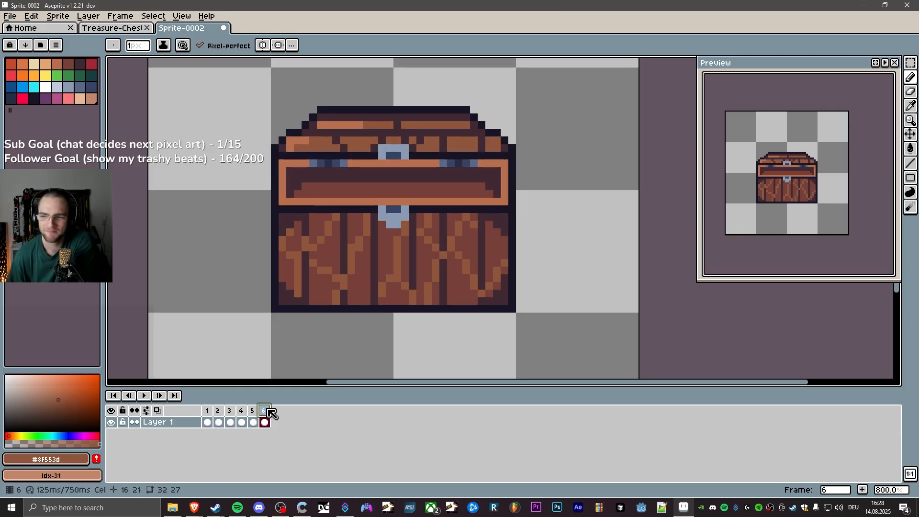
{"action": "left_click", "coordinate": [219, 412]}
{"action": "left_click", "coordinate": [230, 413]}
{"action": "left_click", "coordinate": [242, 413]}
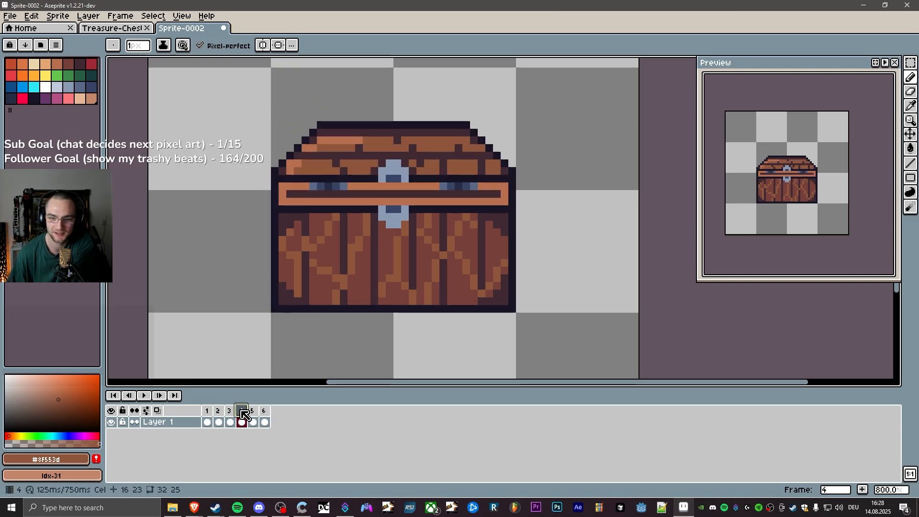
{"action": "left_click", "coordinate": [253, 412]}
{"action": "left_click", "coordinate": [264, 412]}
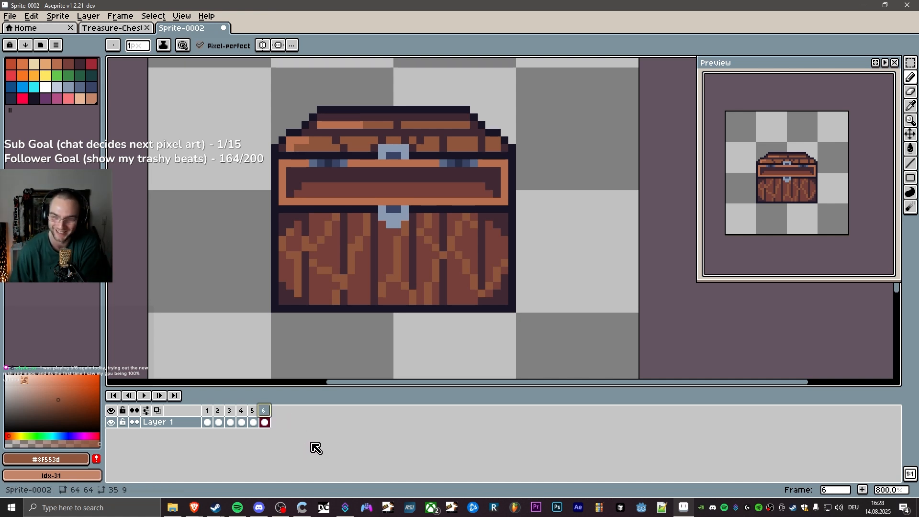
Compare the lid position and chest opening across frames 4, 5 and 6.
{"action": "left_click", "coordinate": [243, 411]}
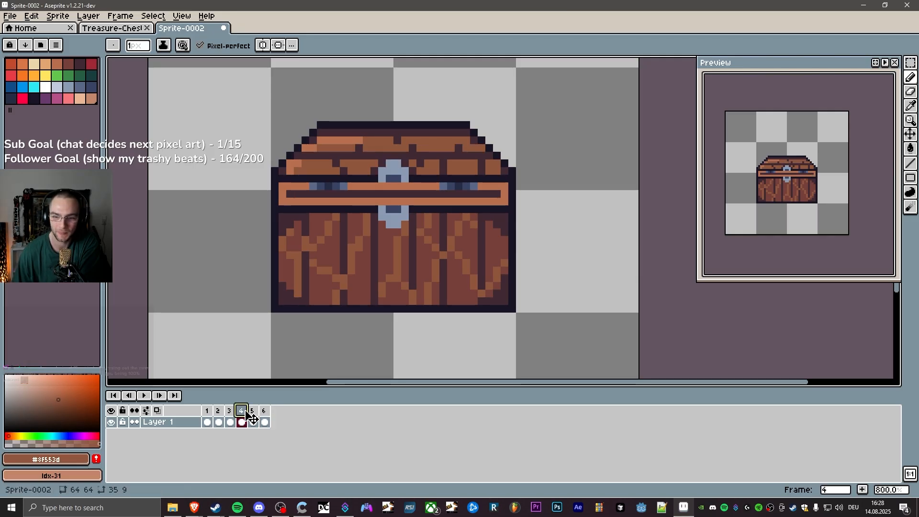
{"action": "left_click", "coordinate": [254, 411]}
{"action": "left_click", "coordinate": [265, 412]}
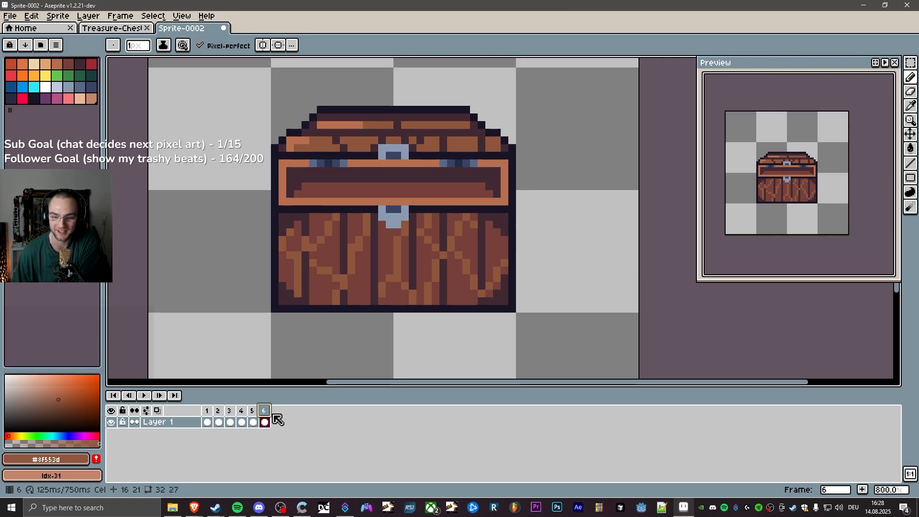
{"action": "left_click", "coordinate": [242, 411]}
{"action": "left_click", "coordinate": [253, 411]}
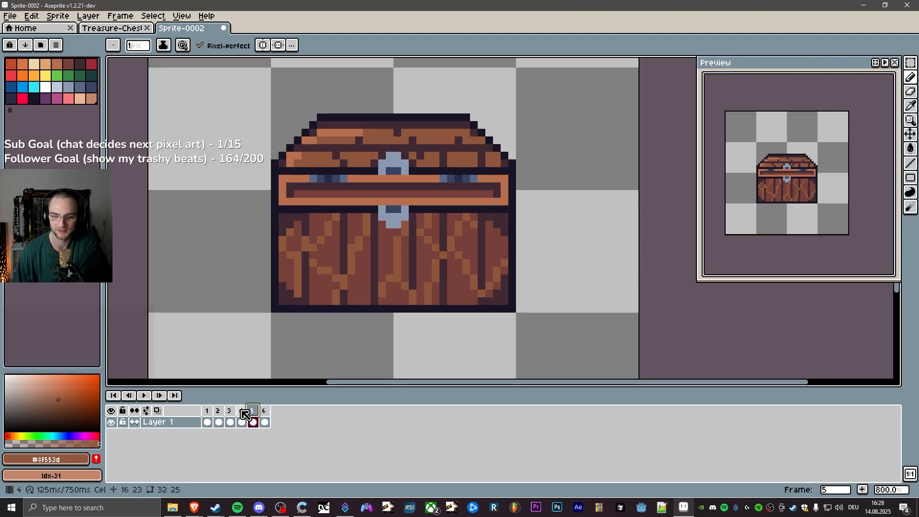
{"action": "left_click", "coordinate": [242, 412]}
{"action": "left_click", "coordinate": [252, 412]}
{"action": "left_click", "coordinate": [265, 412]}
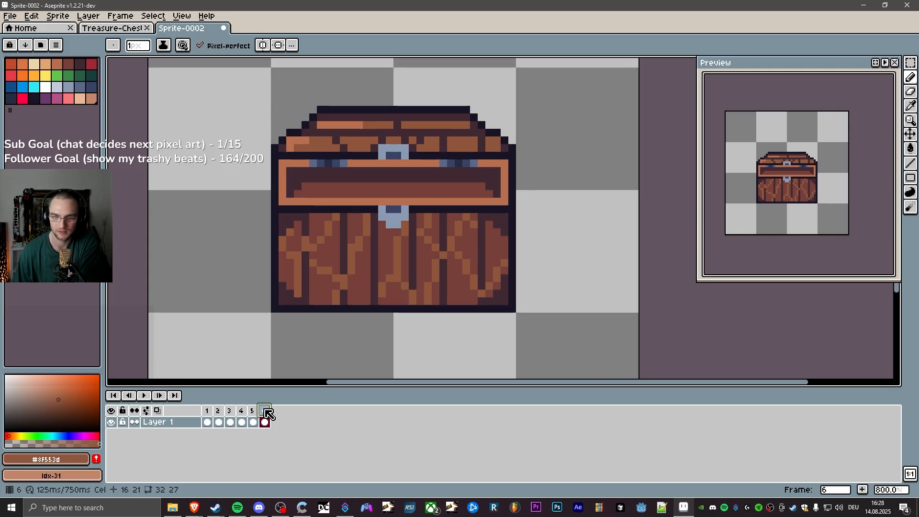
Examine the whole chest's opening motion from frame 3 through frame 6.
{"action": "left_click", "coordinate": [230, 411]}
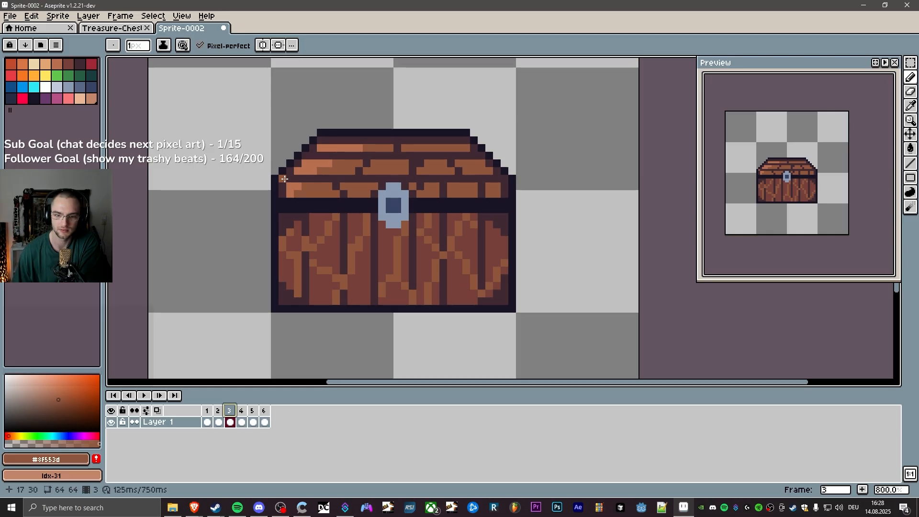
{"action": "scroll", "coordinate": [450, 211], "scroll_direction": "up", "scroll_amount": 1}
{"action": "scroll", "coordinate": [479, 203], "scroll_direction": "down", "scroll_amount": 2}
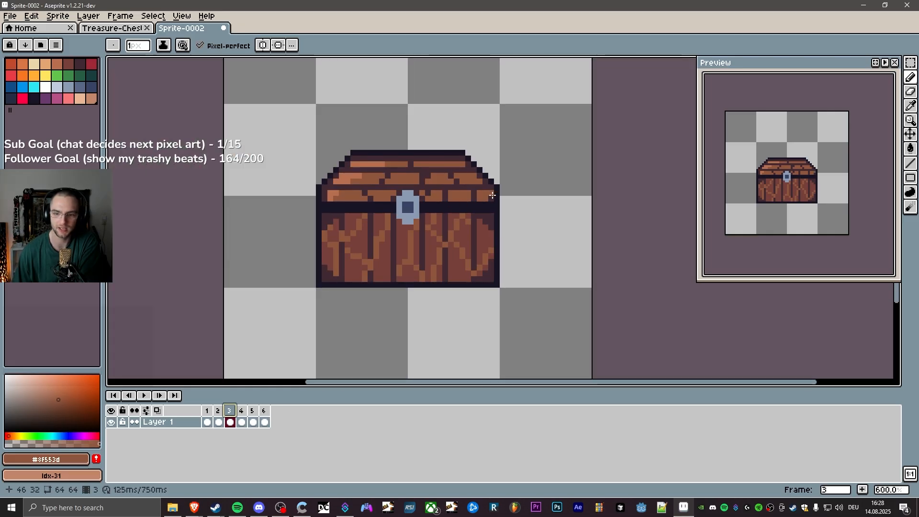
{"action": "left_click_drag", "start_coordinate": [537, 192], "coordinate": [536, 204]}
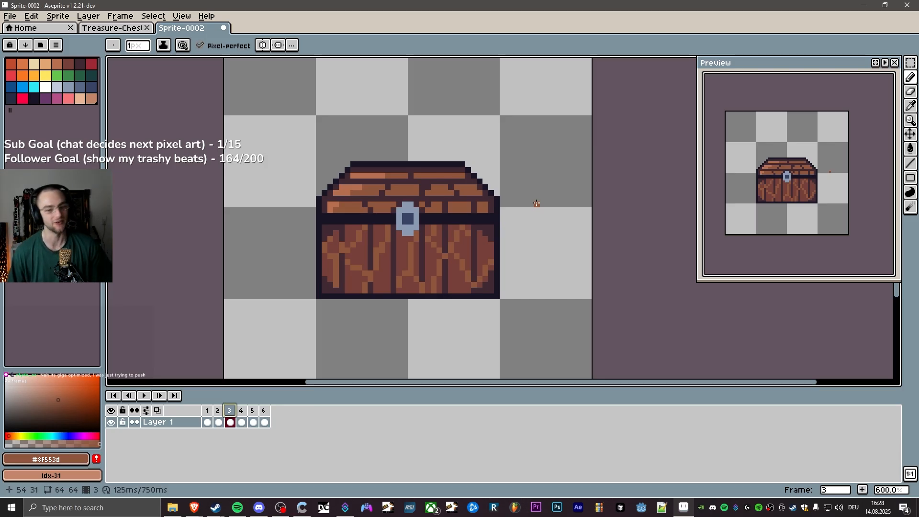
{"action": "key", "text": "space"}
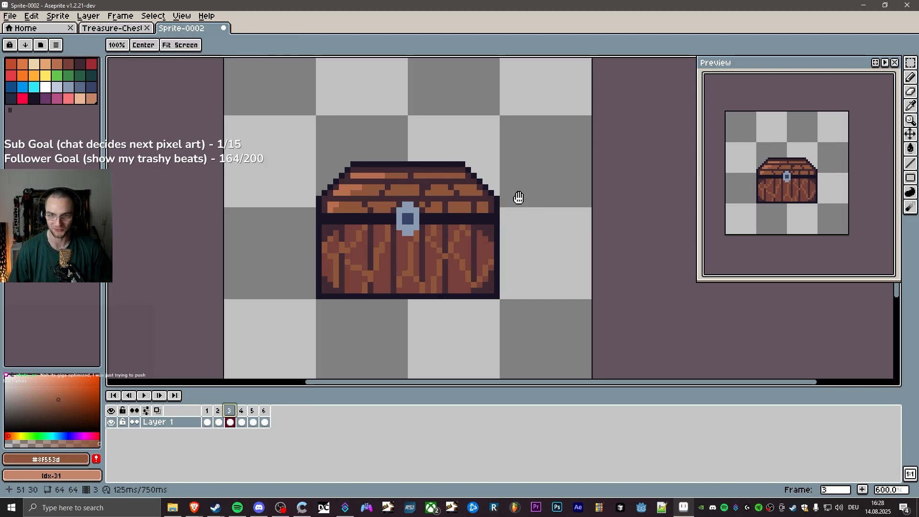
{"action": "mouse_move", "coordinate": [519, 197]}
{"action": "left_mouse_down"}
{"action": "mouse_move", "coordinate": [525, 206]}
{"action": "mouse_move", "coordinate": [524, 197]}
{"action": "left_mouse_up"}
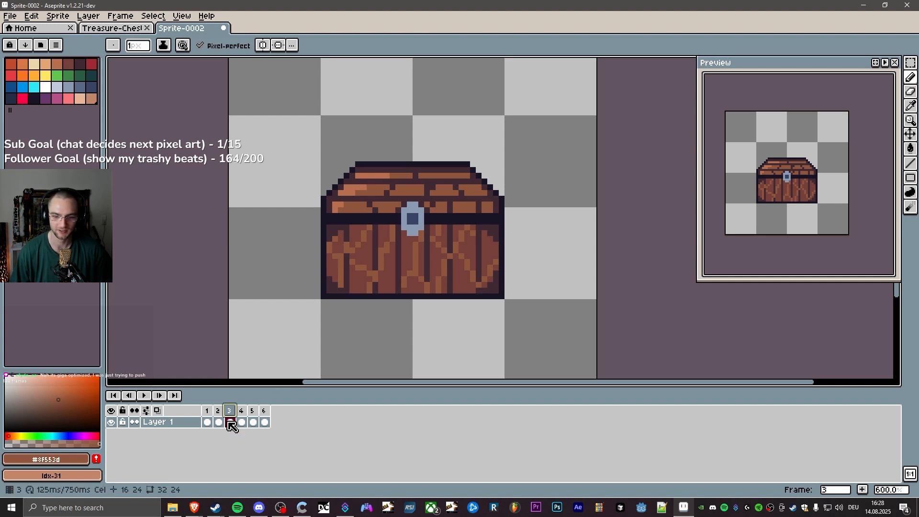
{"action": "left_click", "coordinate": [242, 411]}
{"action": "left_click", "coordinate": [254, 412]}
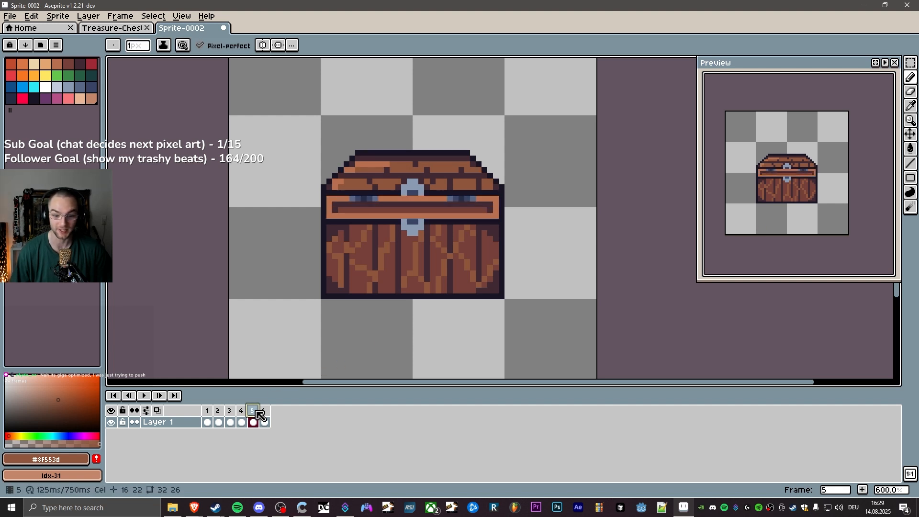
{"action": "left_click", "coordinate": [264, 412]}
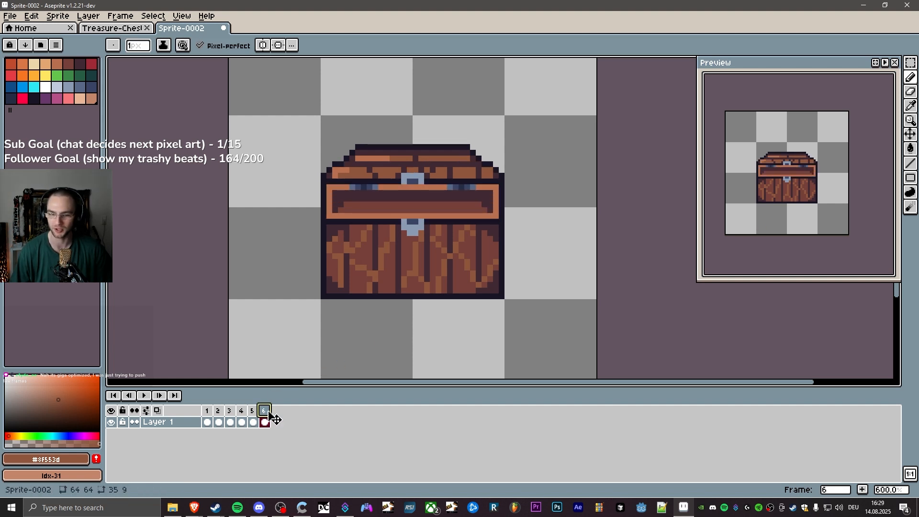
{"action": "left_click", "coordinate": [243, 414]}
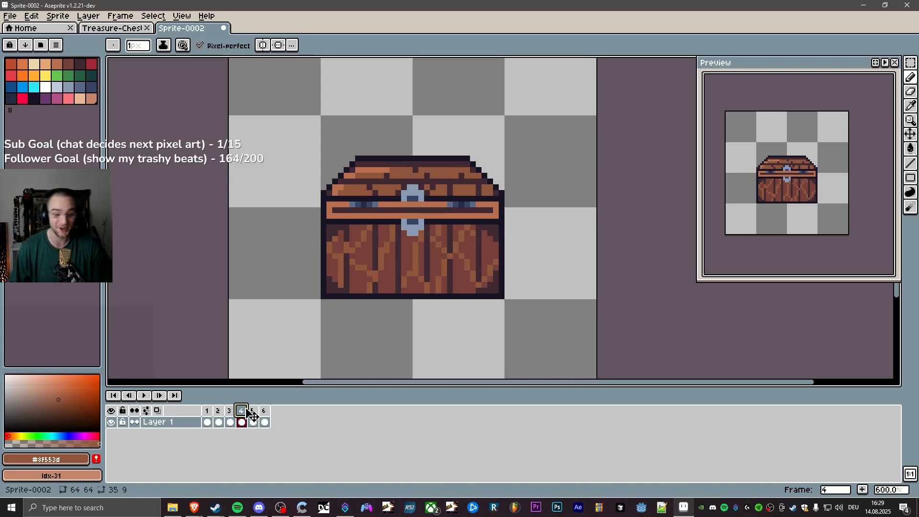
{"action": "left_click", "coordinate": [253, 413]}
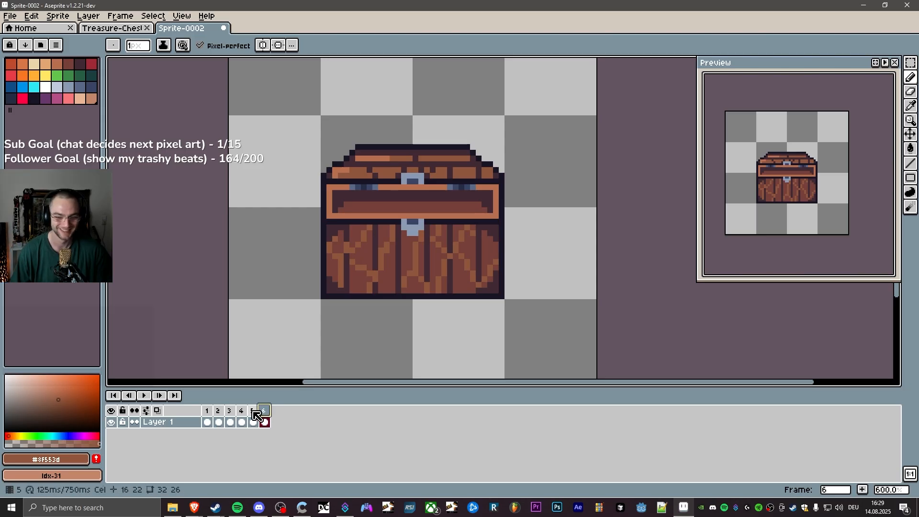
Check the lid movement between frames 4 and 5, including the frames just before and after them.
{"action": "left_click", "coordinate": [231, 412]}
{"action": "left_click", "coordinate": [244, 411]}
{"action": "left_click", "coordinate": [254, 412]}
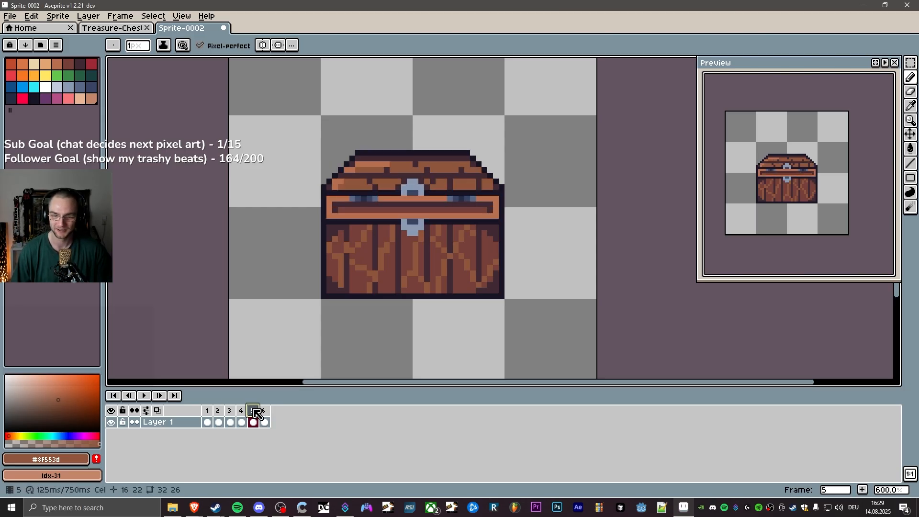
{"action": "left_click", "coordinate": [242, 412]}
{"action": "left_click", "coordinate": [253, 412]}
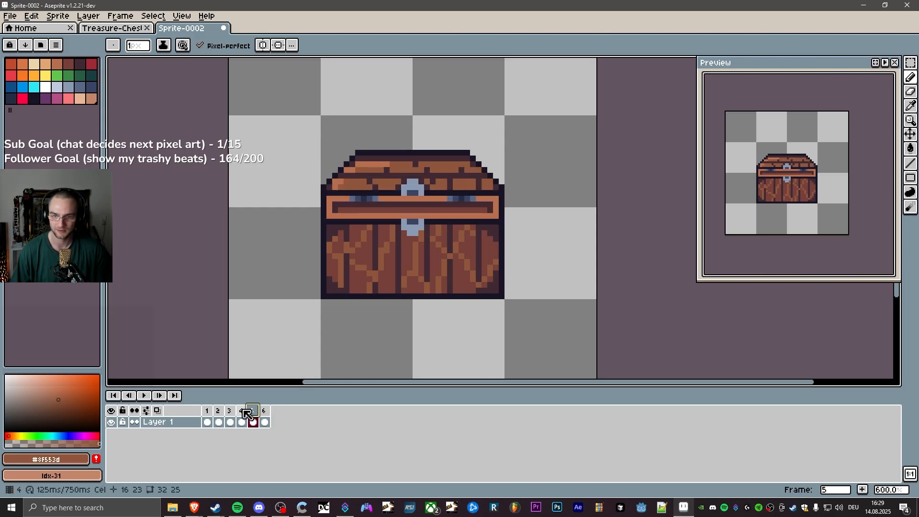
{"action": "key", "text": "Left"}
{"action": "left_click", "coordinate": [253, 412]}
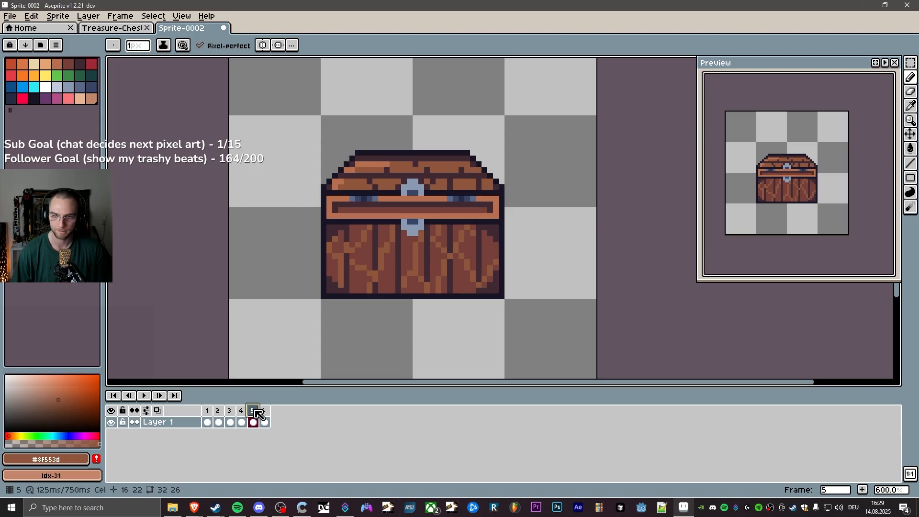
{"action": "left_click", "coordinate": [242, 411]}
{"action": "left_click", "coordinate": [254, 413]}
{"action": "left_click", "coordinate": [265, 413]}
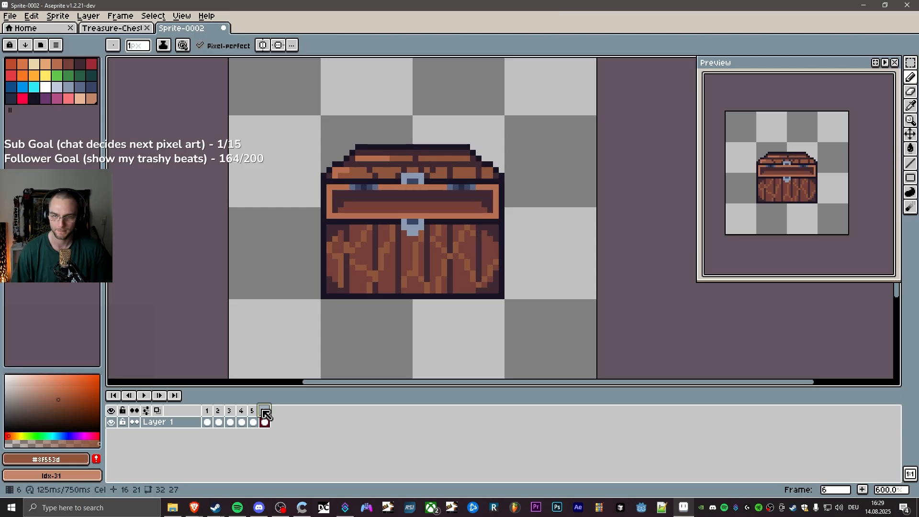
Compare the closed chest in frame 3 with the open chest in frame 6, and check the in-between frames.
{"action": "left_click", "coordinate": [234, 411]}
{"action": "left_click", "coordinate": [265, 410]}
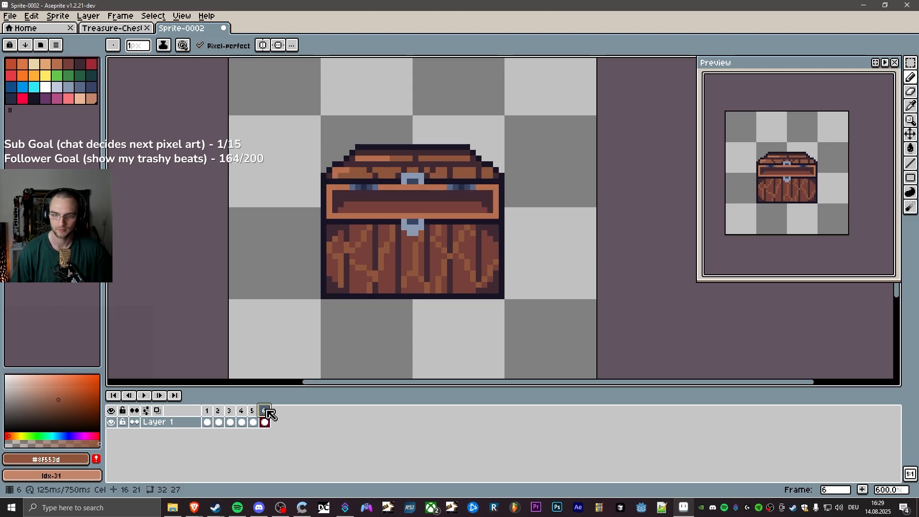
{"action": "left_click", "coordinate": [230, 411]}
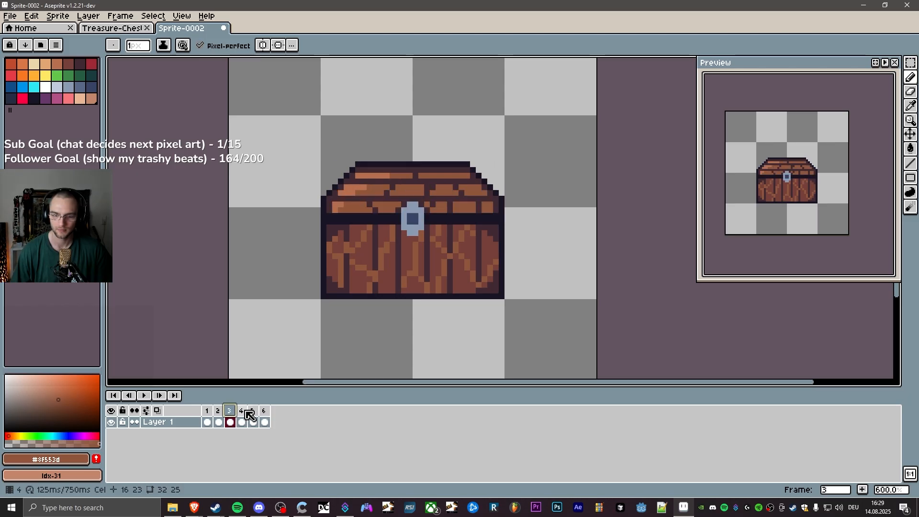
{"action": "left_click", "coordinate": [265, 412]}
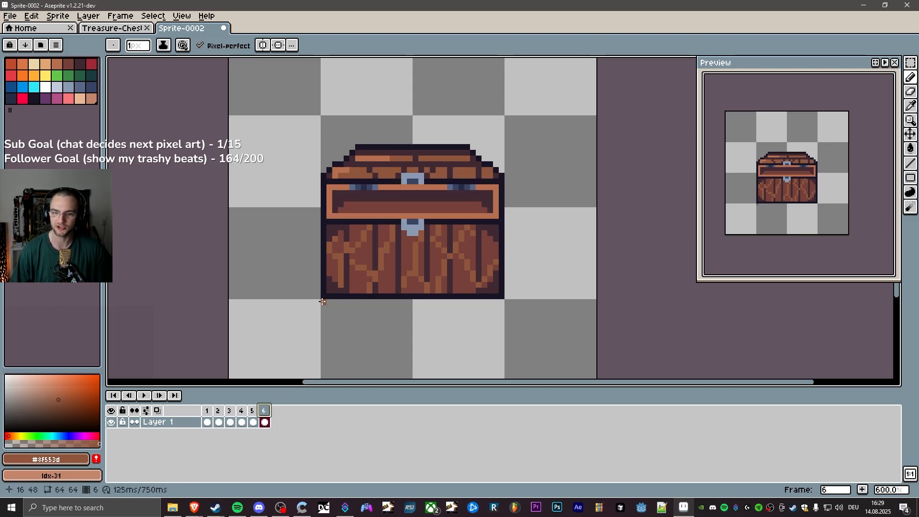
{"action": "left_click", "coordinate": [242, 411]}
{"action": "left_click", "coordinate": [252, 412]}
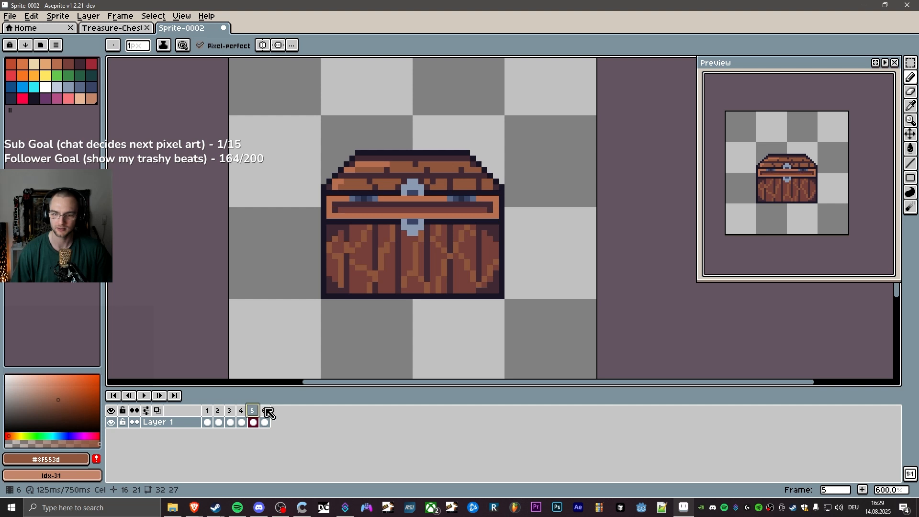
{"action": "left_click", "coordinate": [265, 412]}
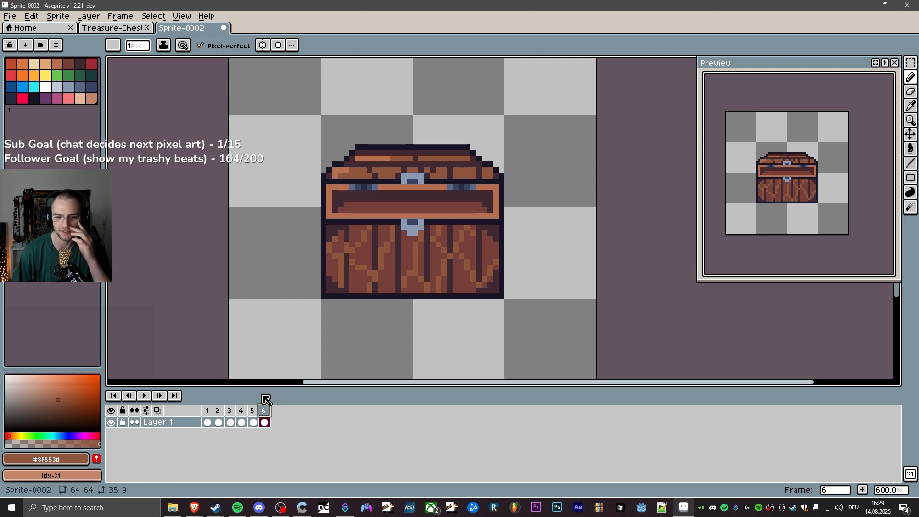
Examine how the lid's opening progresses from frame 4 to frame 6, especially the change between frames 5 and 6.
{"action": "left_click", "coordinate": [253, 412]}
{"action": "left_click", "coordinate": [241, 412]}
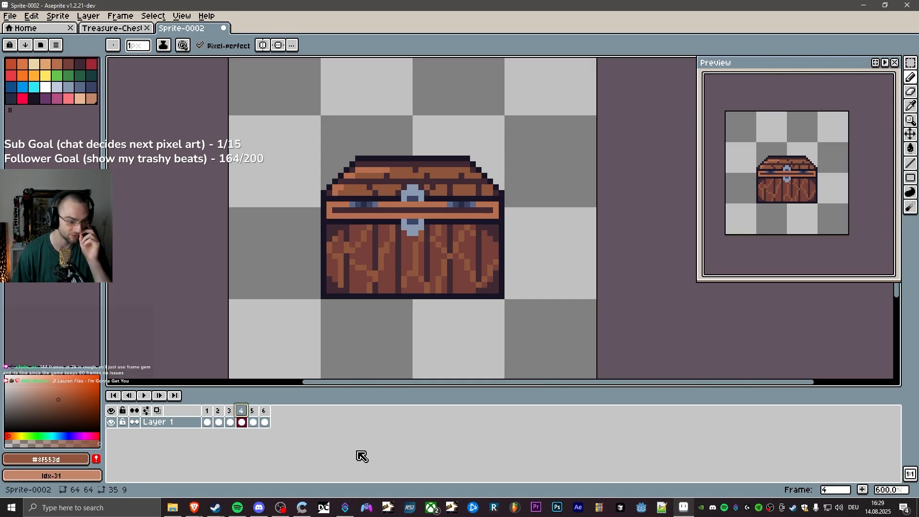
{"action": "left_click", "coordinate": [254, 411]}
{"action": "left_click", "coordinate": [266, 411]}
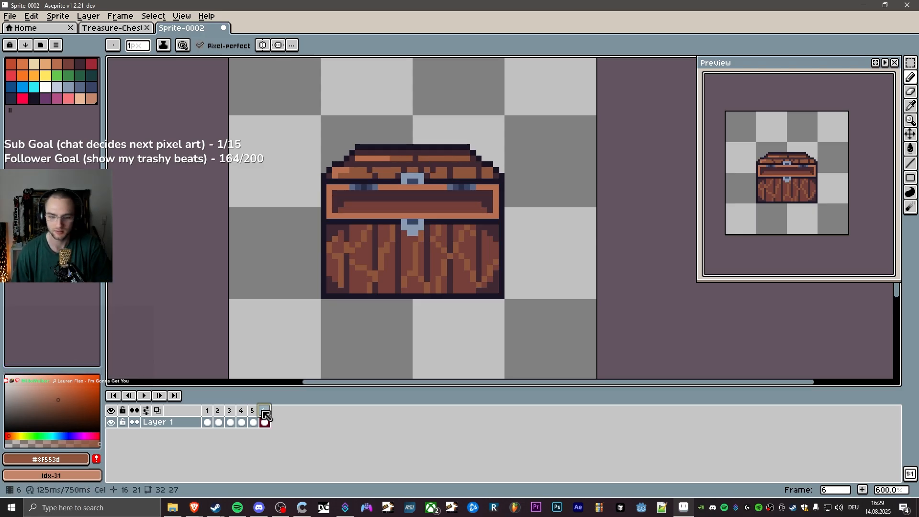
{"action": "left_click", "coordinate": [254, 412]}
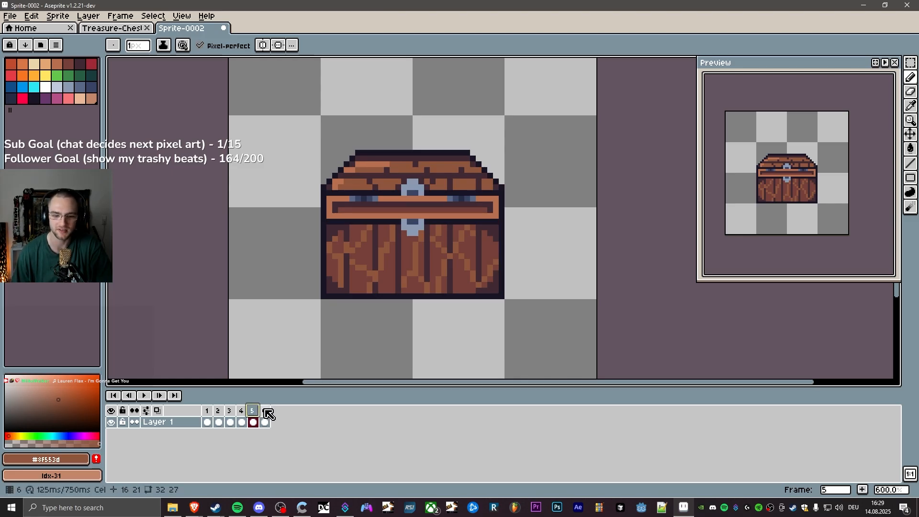
{"action": "left_click", "coordinate": [266, 411]}
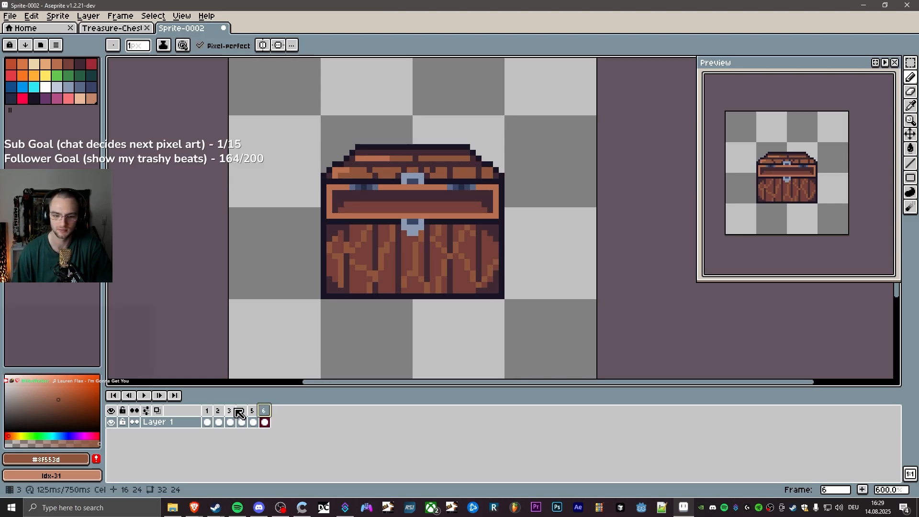
{"action": "left_click", "coordinate": [241, 412]}
{"action": "left_click", "coordinate": [254, 412]}
{"action": "left_click", "coordinate": [266, 412]}
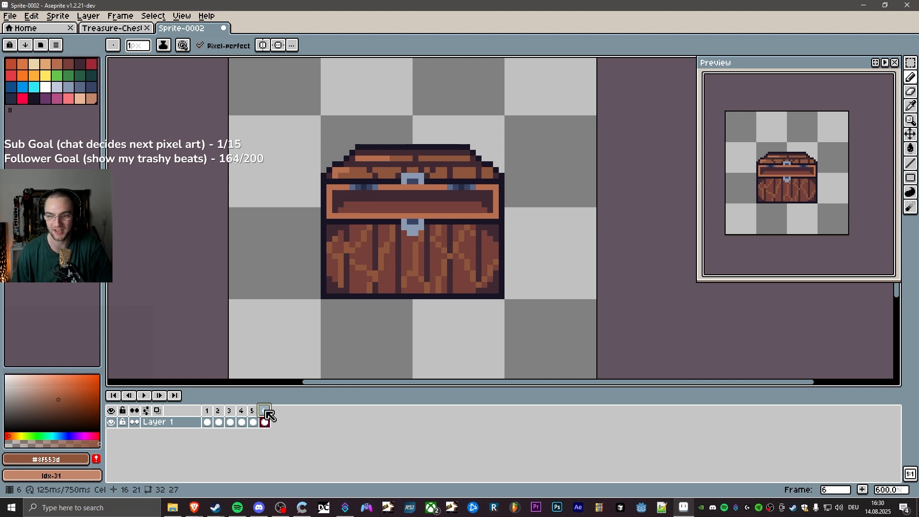
{"action": "left_click", "coordinate": [242, 412]}
{"action": "left_click", "coordinate": [254, 412]}
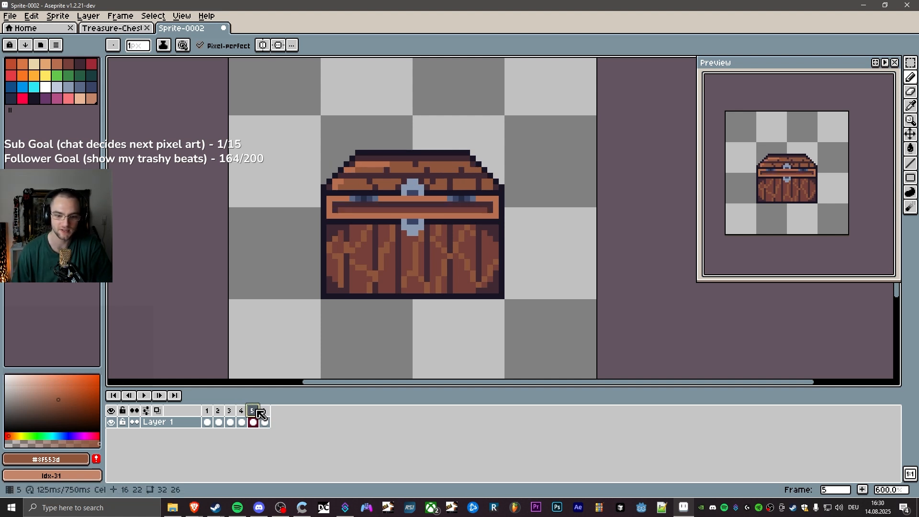
{"action": "left_click", "coordinate": [264, 412]}
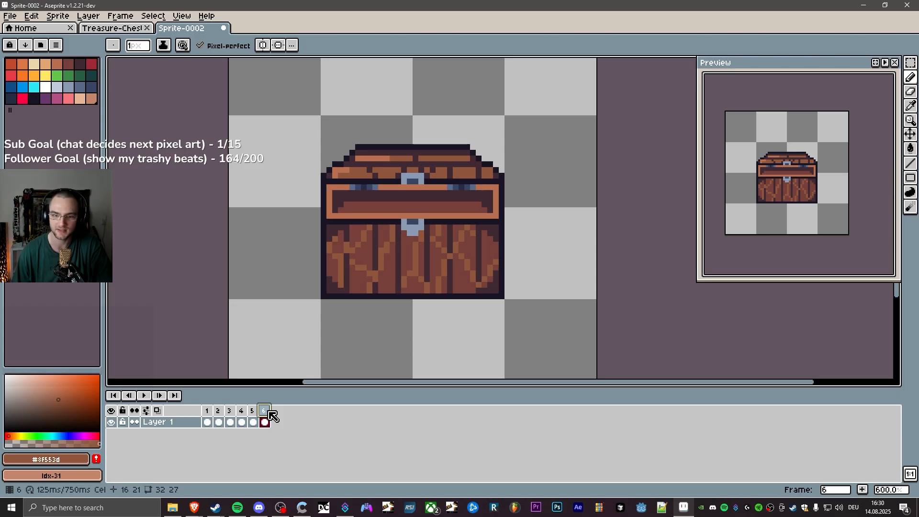
{"action": "left_click", "coordinate": [253, 411]}
{"action": "left_click", "coordinate": [263, 411]}
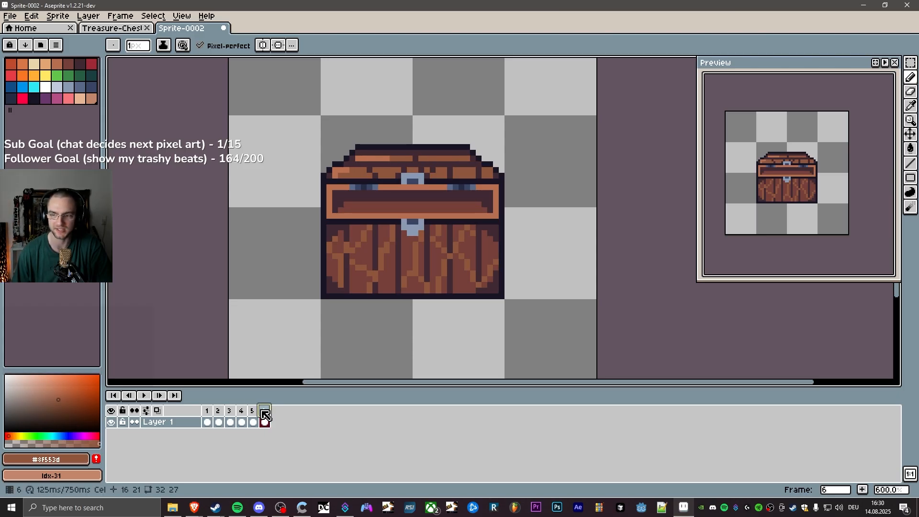
Compare frames 4 to 6, and recolor the lighter brown strip inside frame 5's chest opening with sampled dark brown #3f2832.
{"action": "left_click", "coordinate": [253, 411]}
{"action": "left_click", "coordinate": [264, 412]}
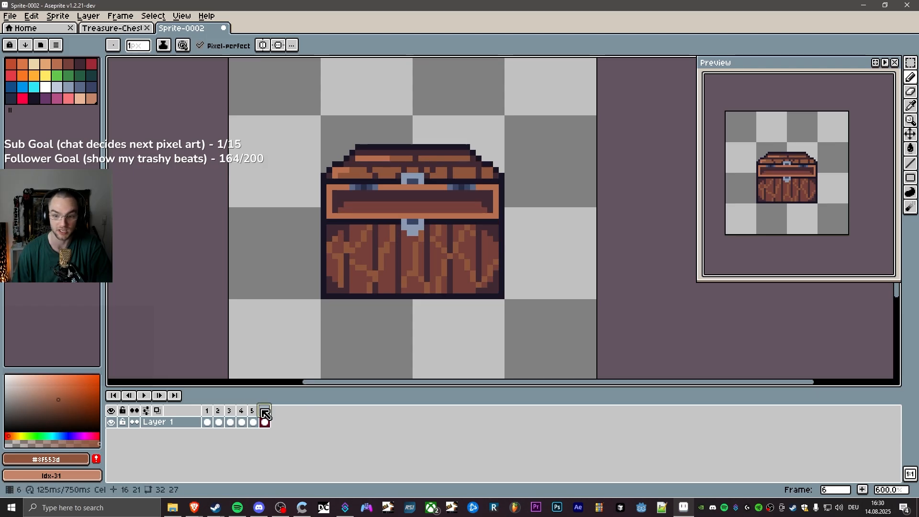
{"action": "left_click", "coordinate": [253, 412]}
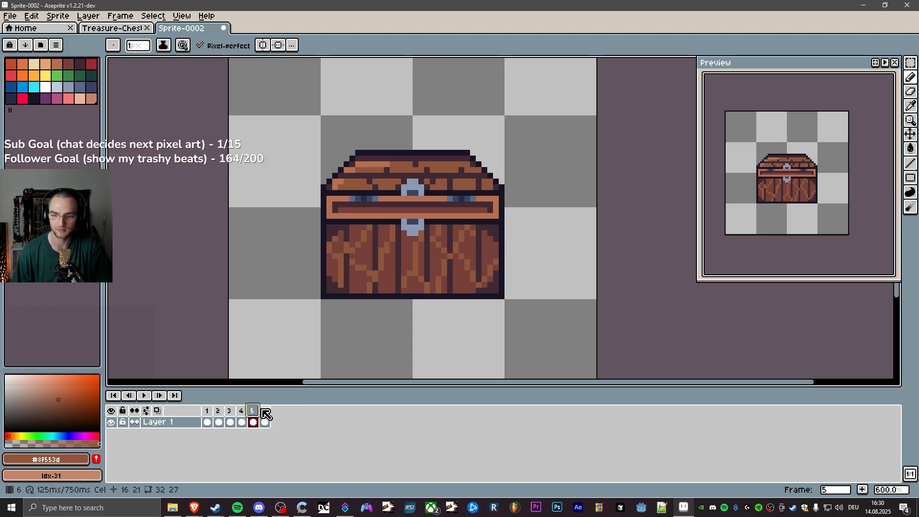
{"action": "left_click", "coordinate": [265, 412]}
{"action": "left_click", "coordinate": [253, 412]}
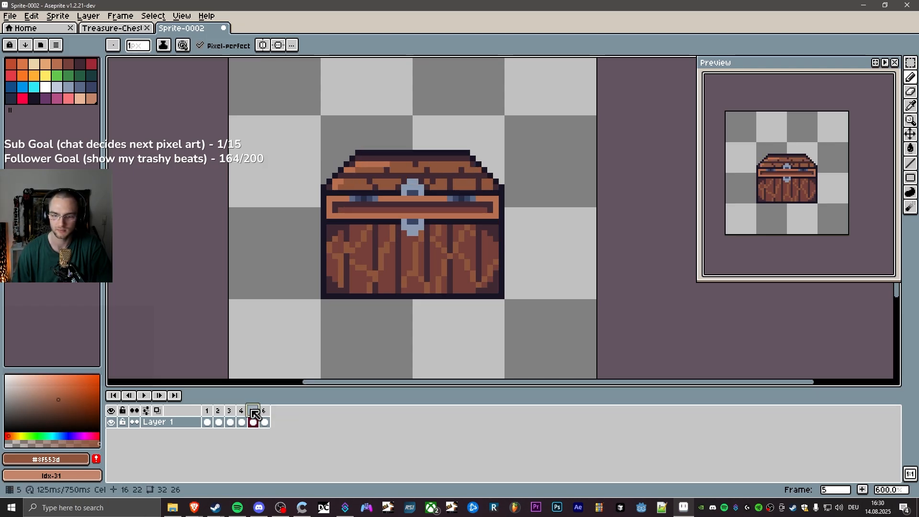
{"action": "left_click", "coordinate": [243, 412]}
{"action": "left_click", "coordinate": [253, 412]}
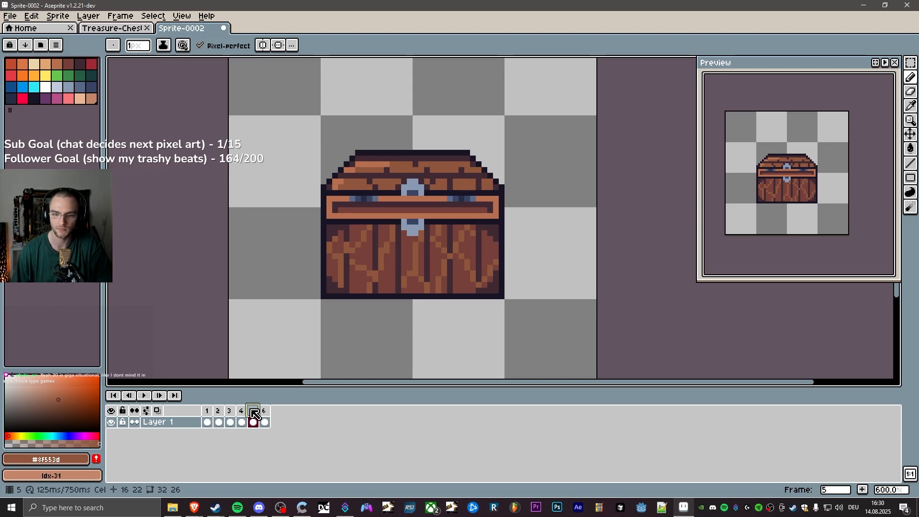
{"action": "left_click", "coordinate": [355, 200], "text": "alt"}
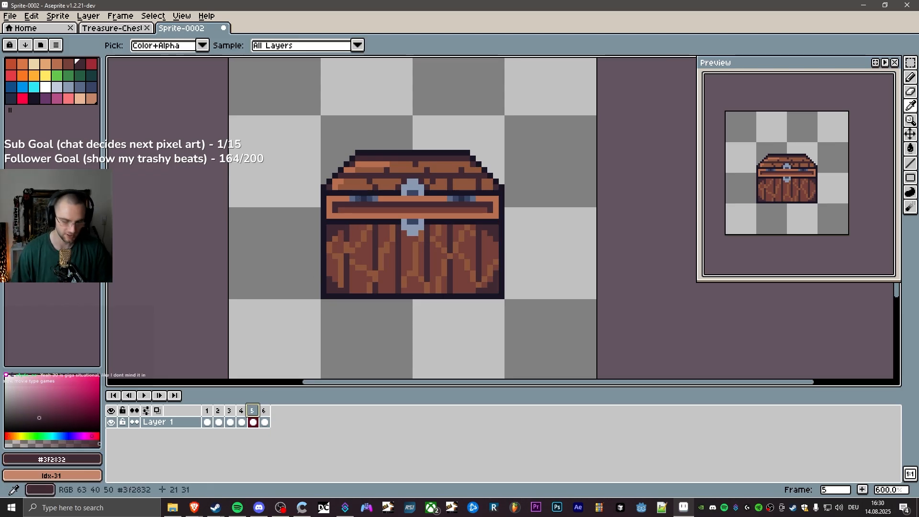
{"action": "left_click_drag", "start_coordinate": [344, 214], "coordinate": [483, 211]}
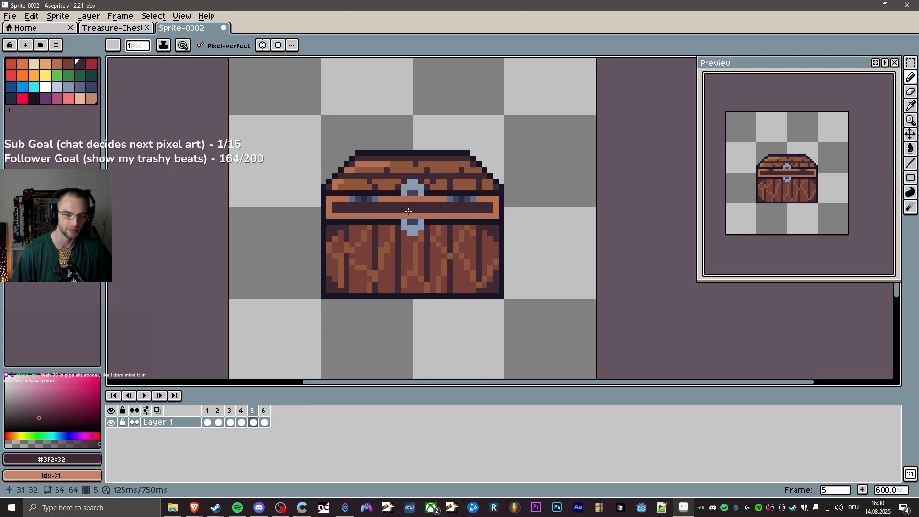
Review the chest's opening motion with the darkened frame 5, frame by frame from 3 to 6 and in playback.
{"action": "left_click", "coordinate": [264, 411]}
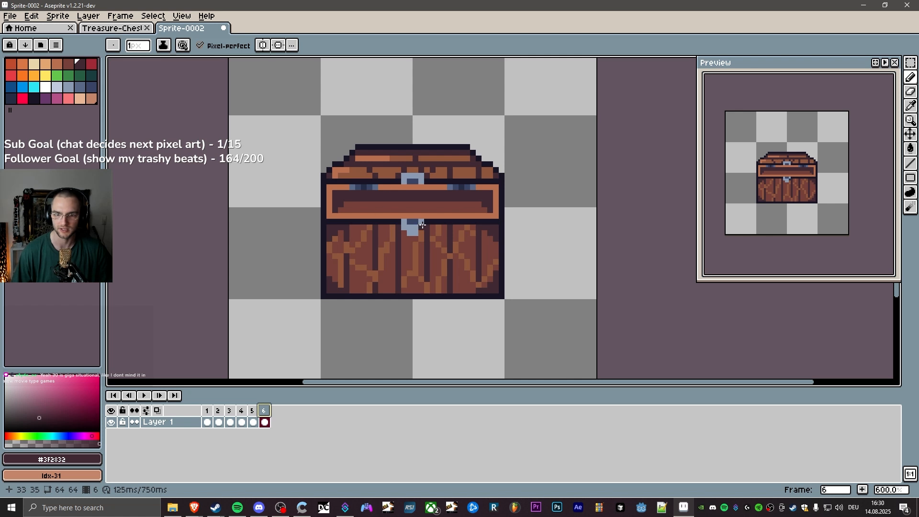
{"action": "left_click", "coordinate": [252, 411]}
{"action": "left_click", "coordinate": [233, 410]}
{"action": "left_click", "coordinate": [242, 410]}
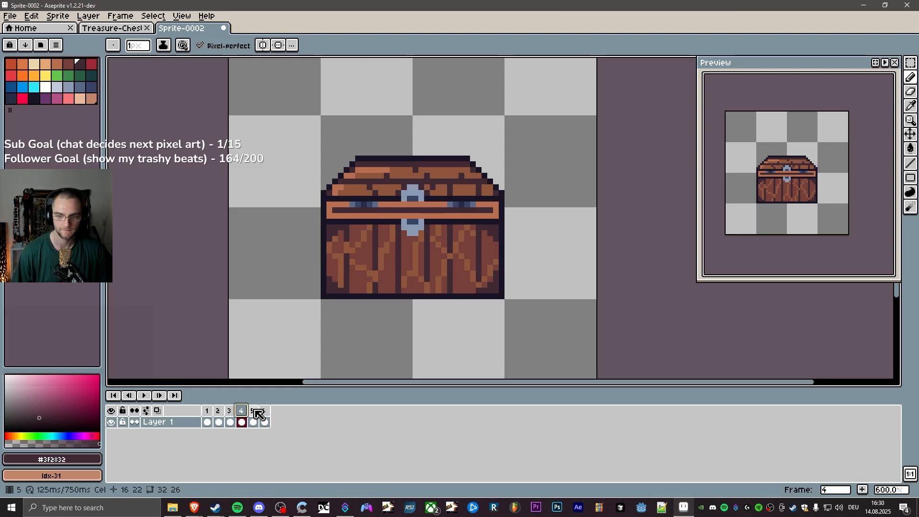
{"action": "left_click", "coordinate": [252, 411]}
{"action": "left_click", "coordinate": [265, 418]}
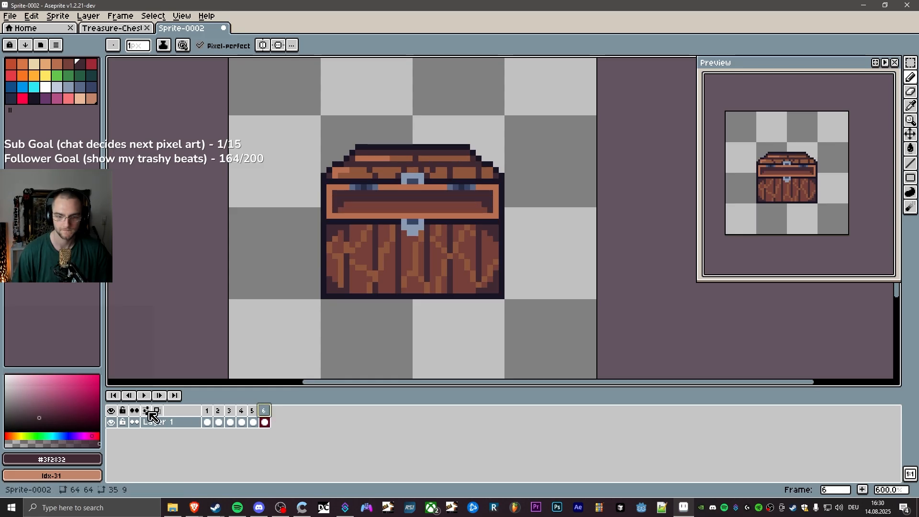
{"action": "left_click", "coordinate": [143, 395]}
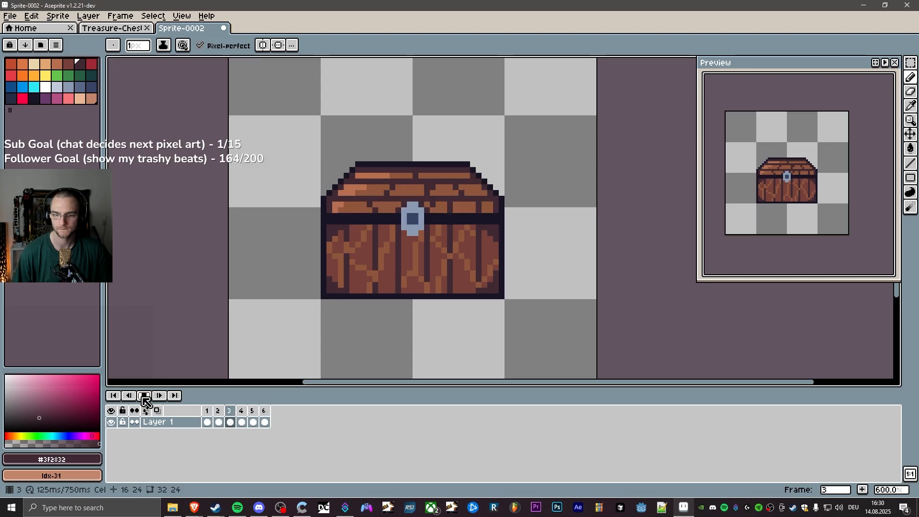
{"action": "left_click", "coordinate": [144, 398]}
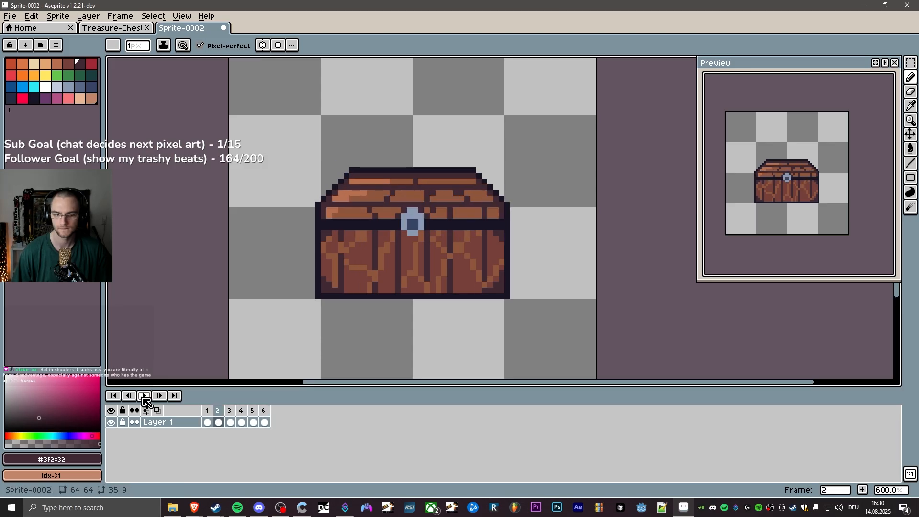
{"action": "left_click", "coordinate": [267, 412]}
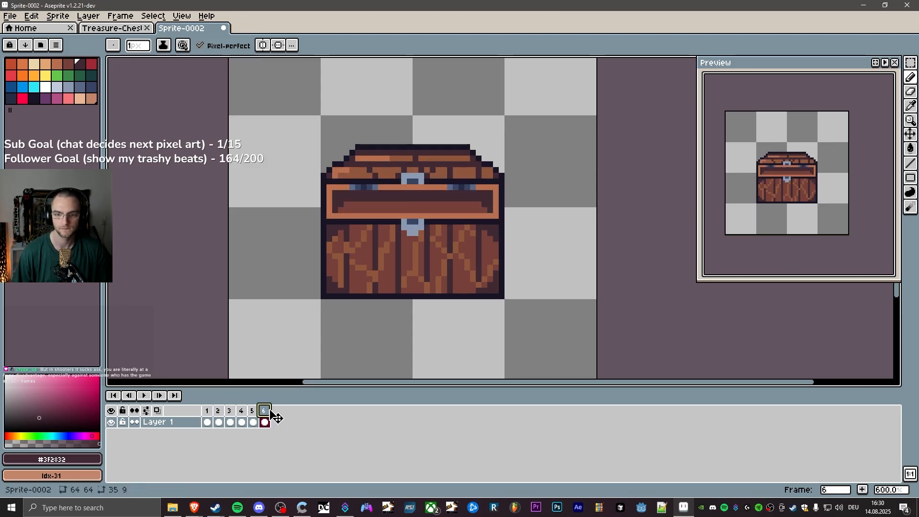
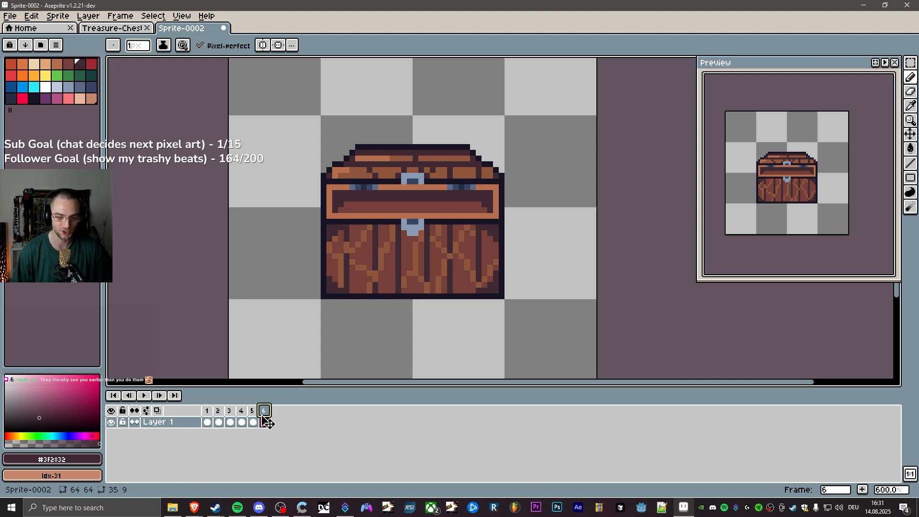
Examine how the lid and the chest's interior change through frames 4, 5 and 6.
{"action": "left_click", "coordinate": [242, 412]}
{"action": "left_click", "coordinate": [254, 412]}
{"action": "left_click", "coordinate": [265, 411]}
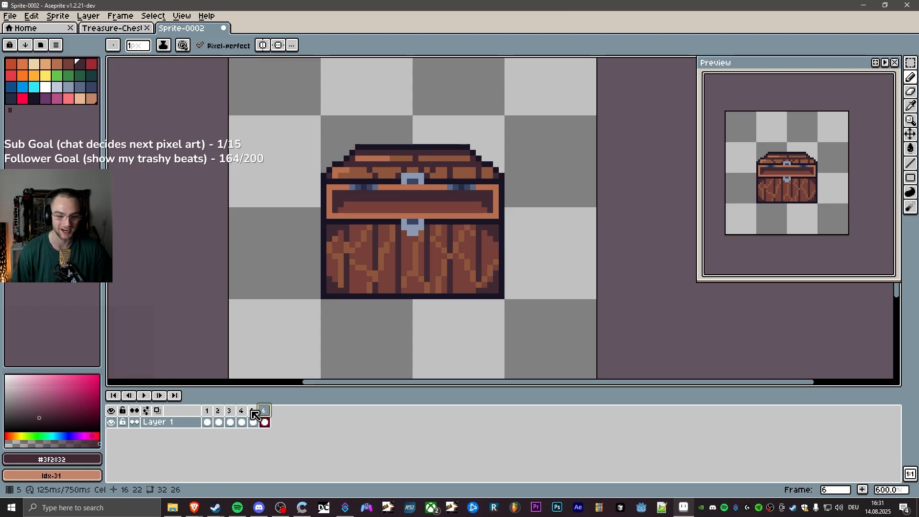
{"action": "left_click", "coordinate": [253, 412]}
{"action": "left_click", "coordinate": [264, 412]}
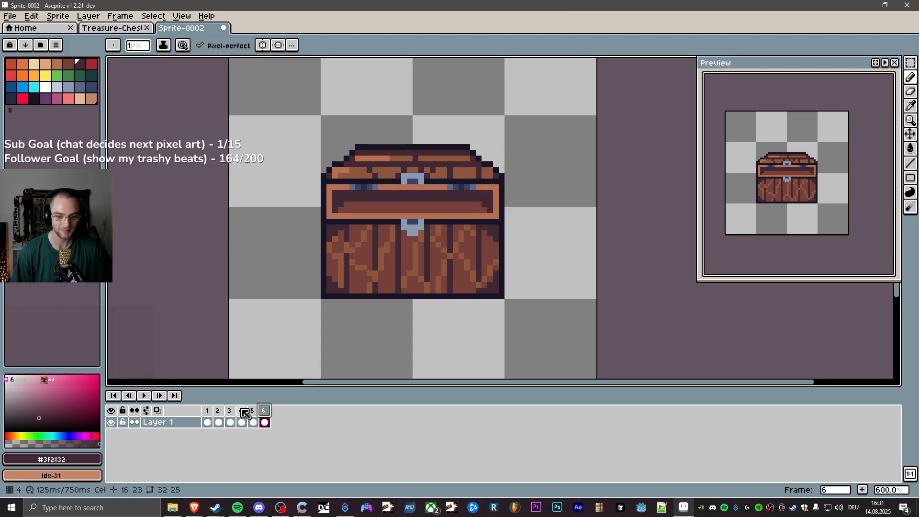
{"action": "left_click", "coordinate": [241, 412]}
{"action": "left_click", "coordinate": [253, 411]}
{"action": "left_click", "coordinate": [264, 412]}
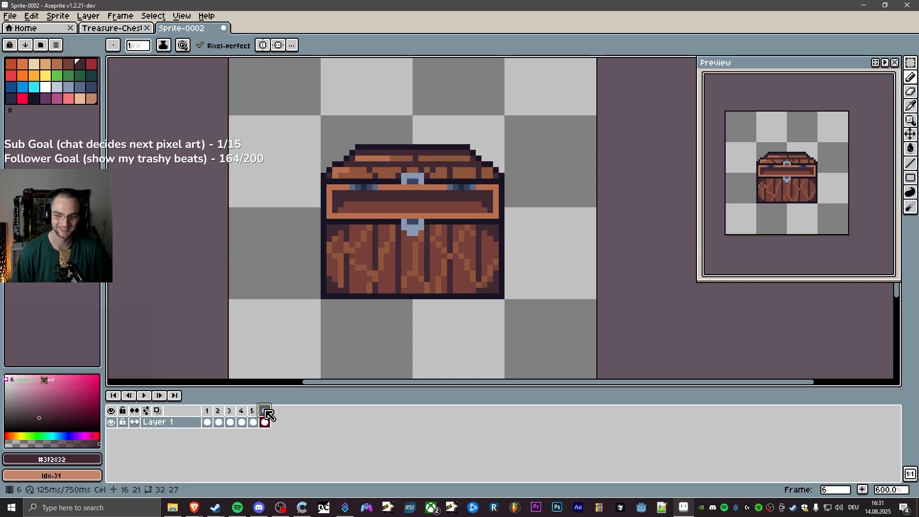
Compare the lid, rim and hinge marks between frames 5 and 6.
{"action": "left_click", "coordinate": [253, 412]}
{"action": "left_click", "coordinate": [264, 412]}
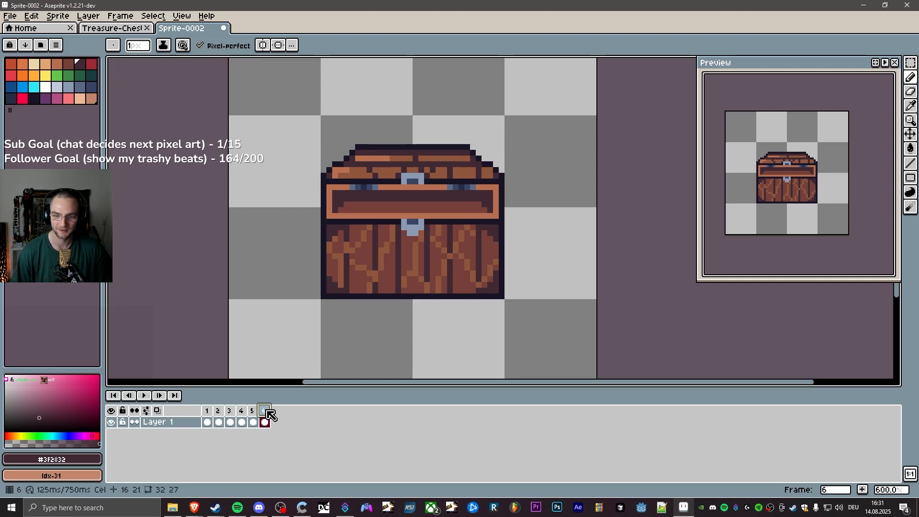
{"action": "left_click", "coordinate": [254, 412]}
{"action": "left_click", "coordinate": [265, 411]}
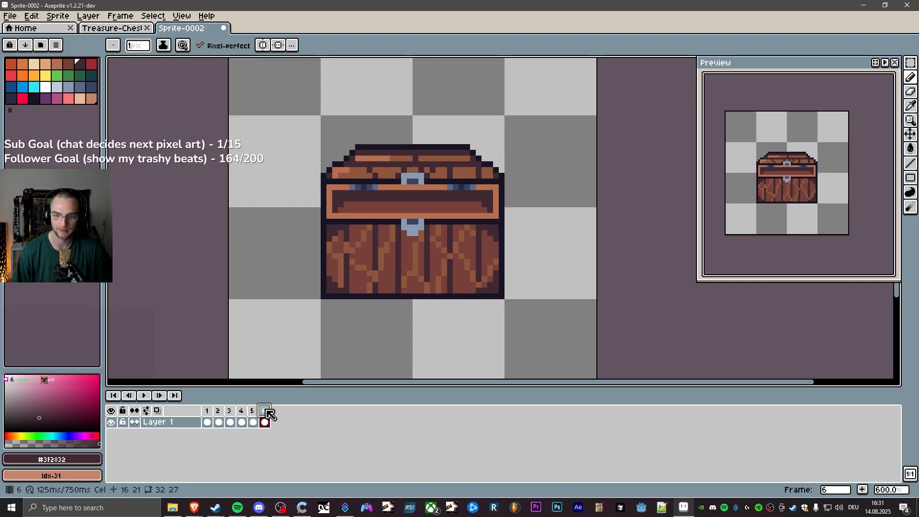
{"action": "left_click", "coordinate": [254, 411]}
{"action": "left_click", "coordinate": [265, 412]}
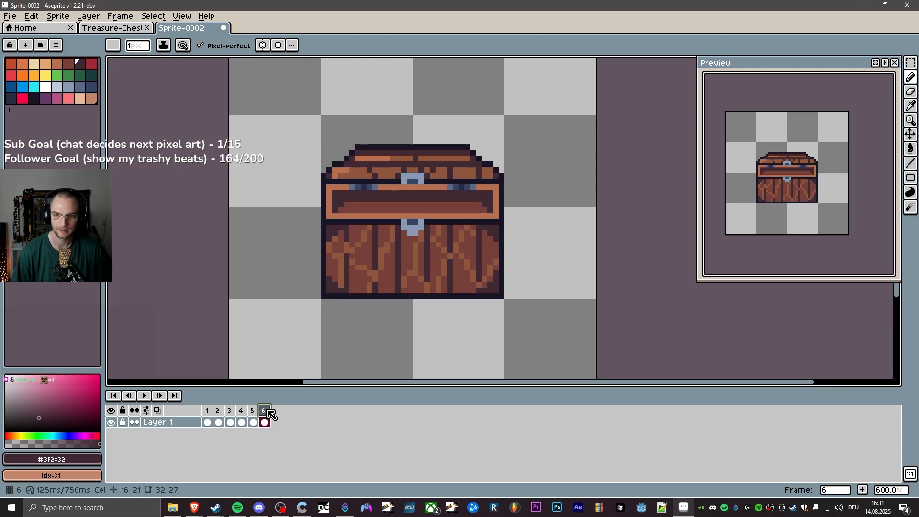
{"action": "left_click", "coordinate": [253, 412]}
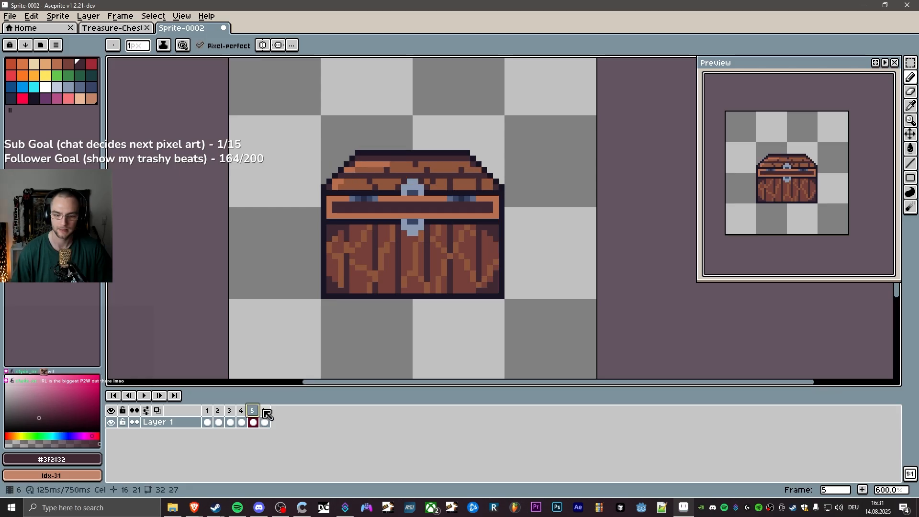
{"action": "left_click", "coordinate": [266, 412]}
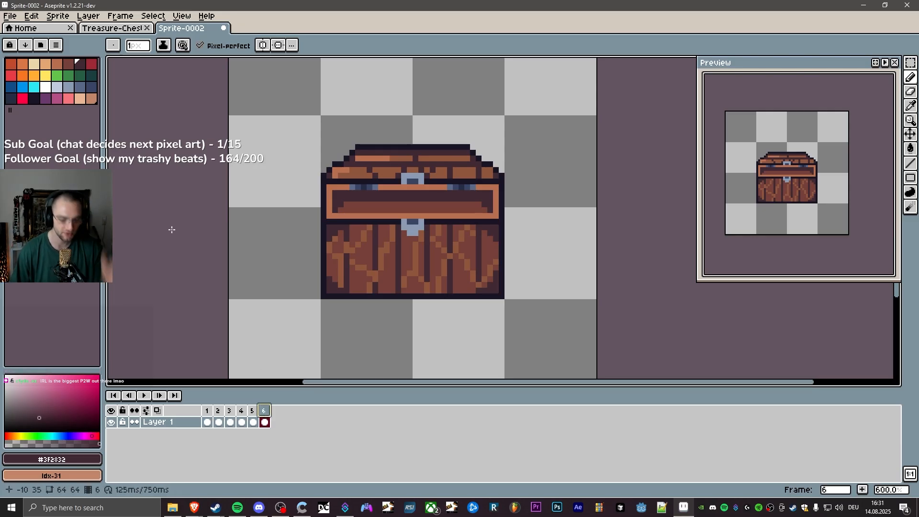
Paint over both blue-grey hinge marks on the opening's upper rim in frame 6 with the sampled rim color #b86f50.
{"action": "key", "text": "i"}
{"action": "left_click", "coordinate": [333, 185]}
{"action": "key", "text": "b"}
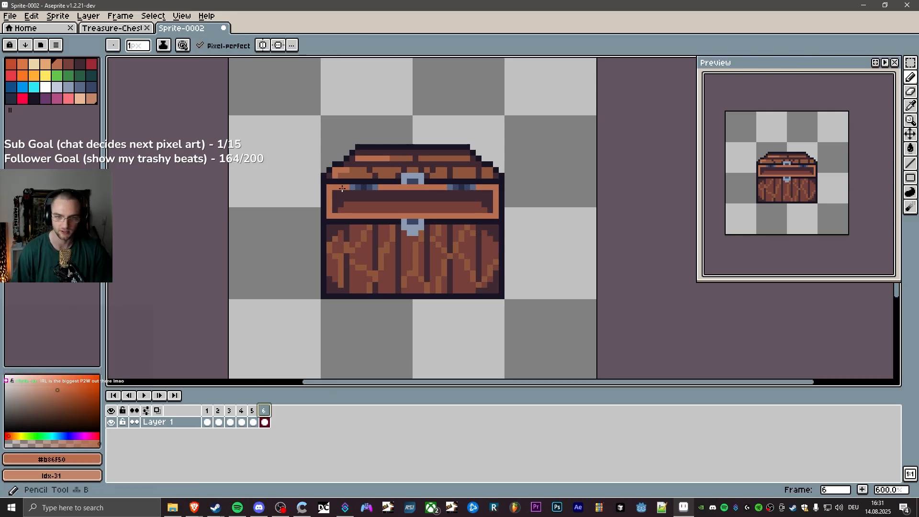
{"action": "left_click_drag", "start_coordinate": [350, 187], "coordinate": [382, 187]}
{"action": "left_click_drag", "start_coordinate": [450, 187], "coordinate": [474, 187]}
Cover the blue-grey hinge marks on the opening's upper rim in frames 5 and 4 with the same #b86f50.
{"action": "left_click", "coordinate": [253, 410]}
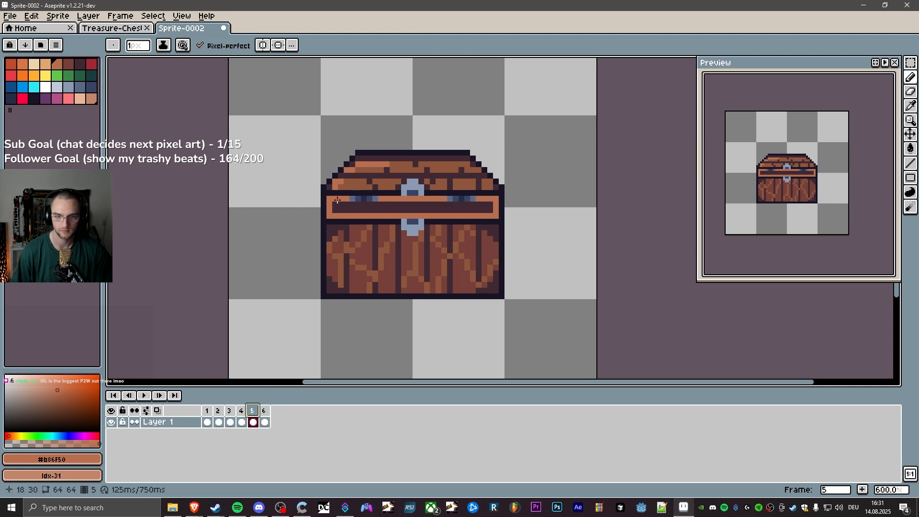
{"action": "left_click_drag", "start_coordinate": [352, 198], "coordinate": [376, 198]}
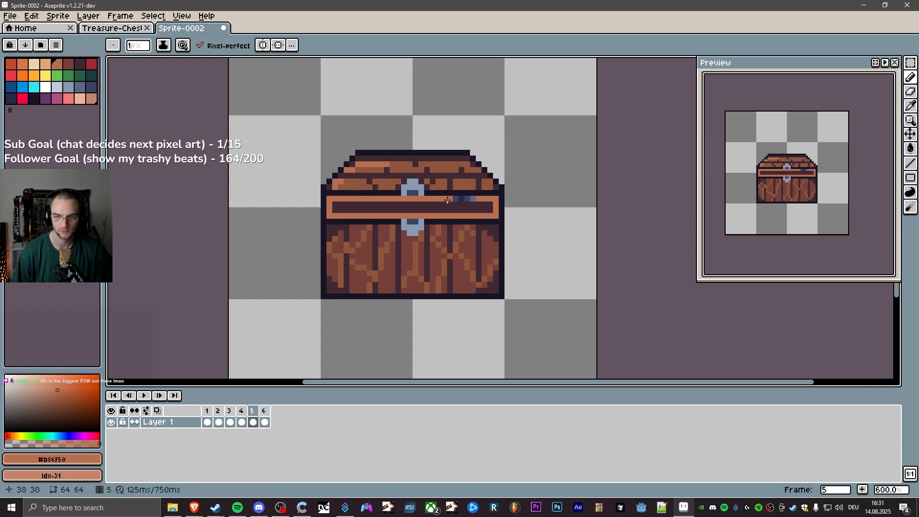
{"action": "left_click_drag", "start_coordinate": [448, 201], "coordinate": [475, 199]}
{"action": "left_click", "coordinate": [242, 410]}
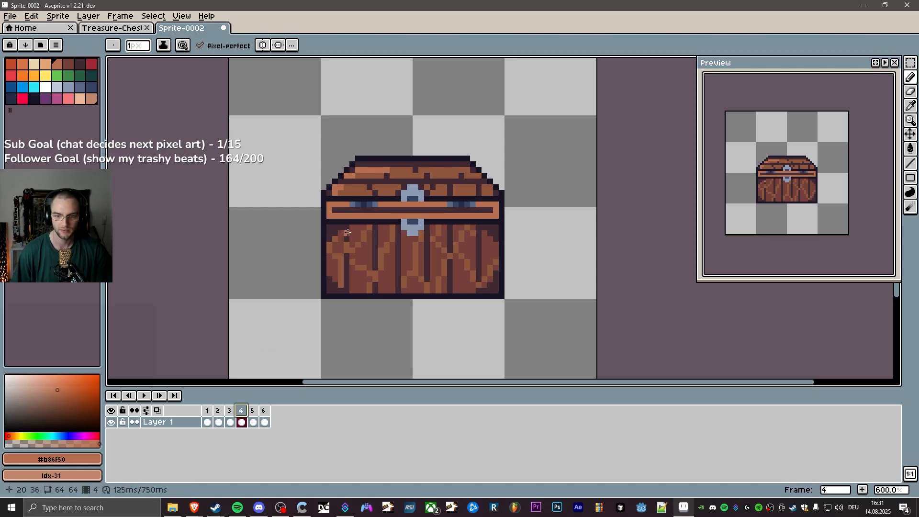
{"action": "left_click_drag", "start_coordinate": [350, 203], "coordinate": [380, 204]}
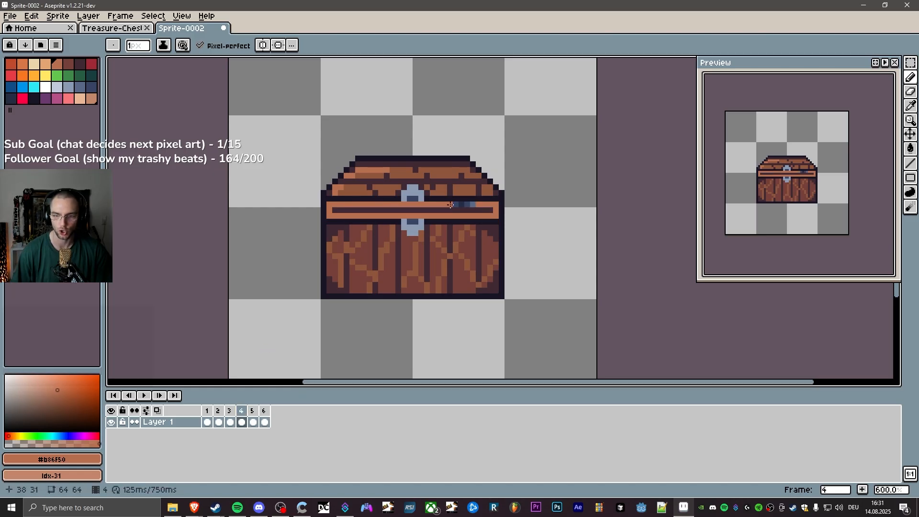
{"action": "left_click_drag", "start_coordinate": [450, 205], "coordinate": [466, 205]}
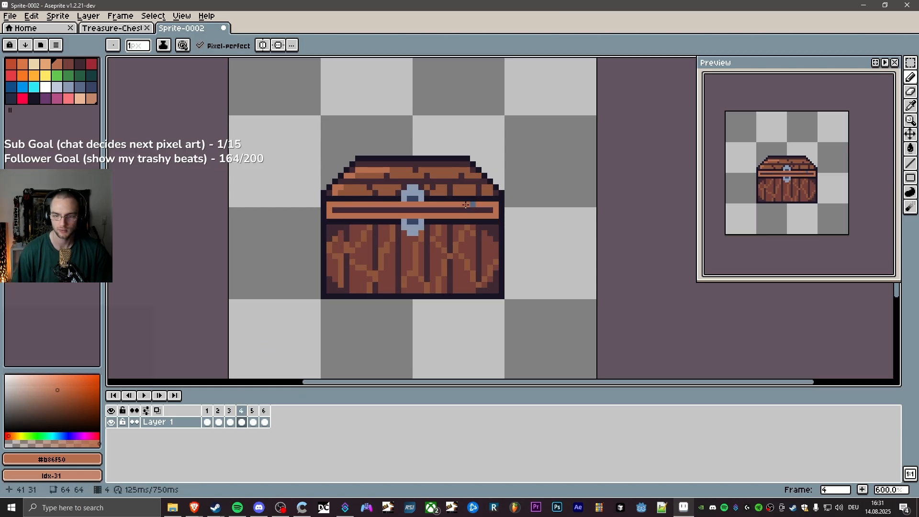
Play the animation to check the opening motion without the hinge marks.
{"action": "left_click", "coordinate": [230, 412]}
{"action": "left_click", "coordinate": [145, 397]}
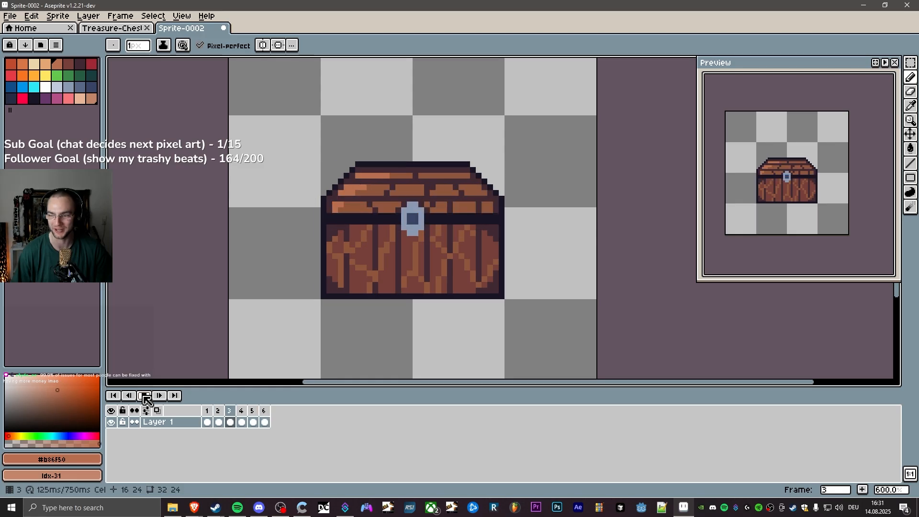
{"action": "left_click", "coordinate": [149, 398]}
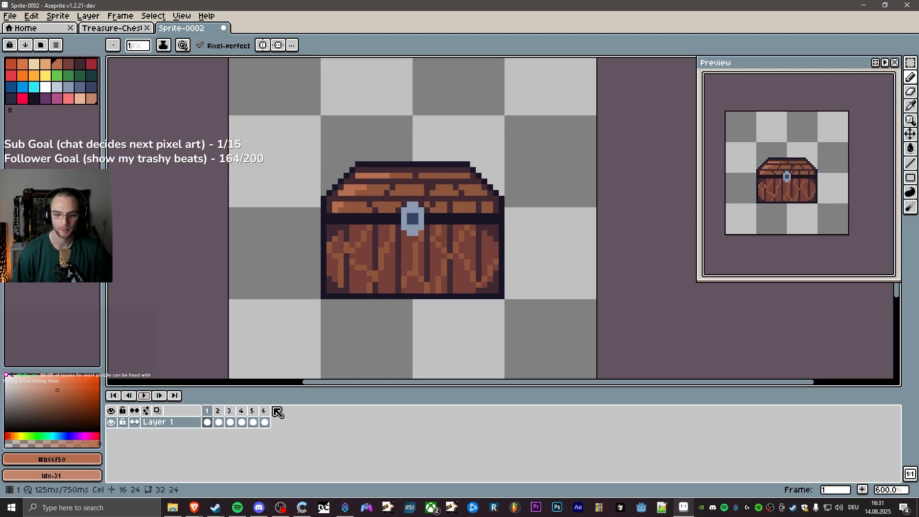
Examine the chest's interior and rim up close, comparing frames 4, 5 and 6.
{"action": "left_click", "coordinate": [252, 410]}
{"action": "left_click", "coordinate": [265, 411]}
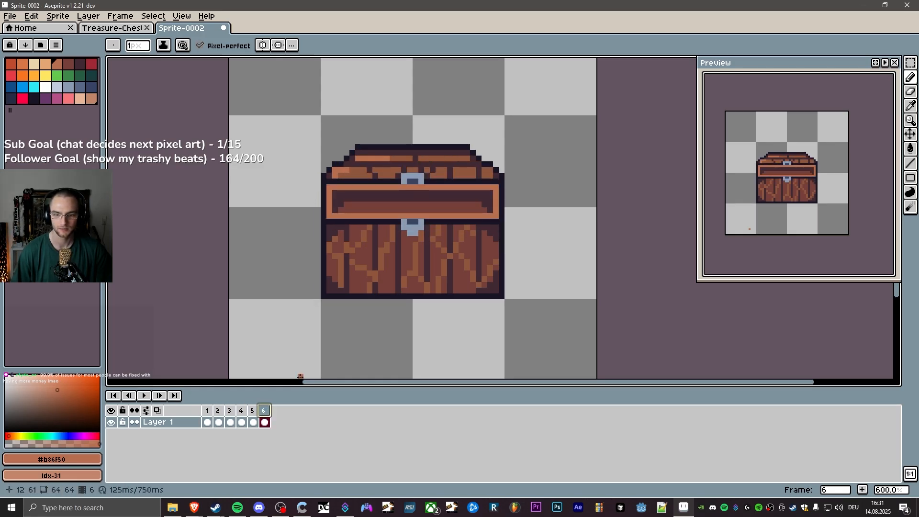
{"action": "left_click_drag", "start_coordinate": [546, 206], "coordinate": [543, 233]}
{"action": "scroll", "coordinate": [462, 197], "scroll_direction": "up", "scroll_amount": 1}
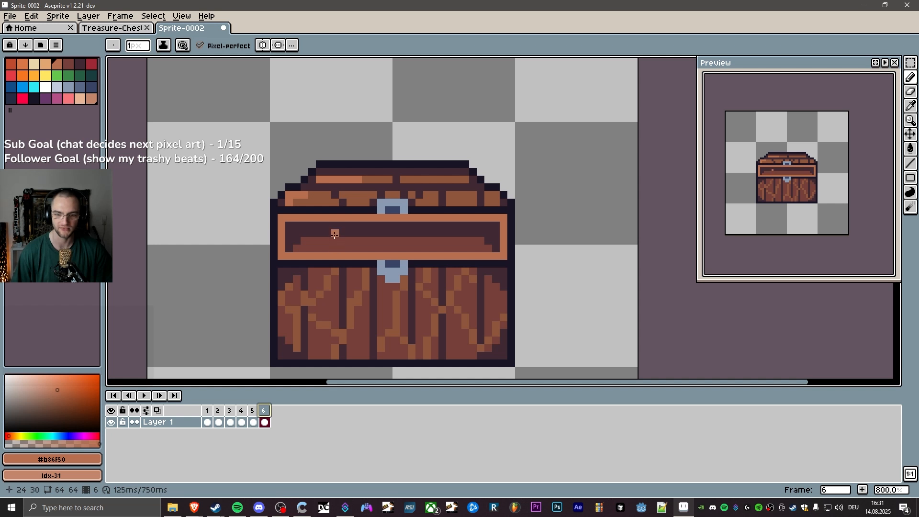
{"action": "left_click", "coordinate": [253, 422]}
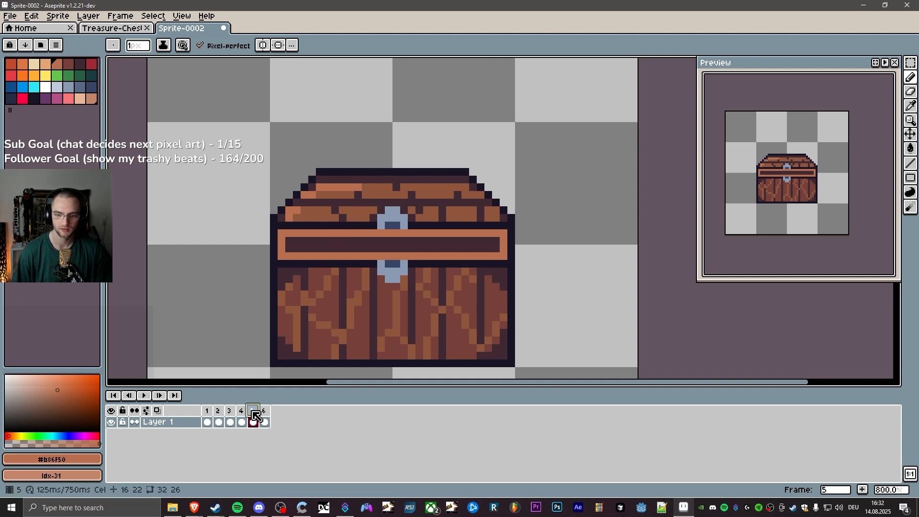
{"action": "left_click", "coordinate": [241, 410]}
{"action": "left_click", "coordinate": [252, 411]}
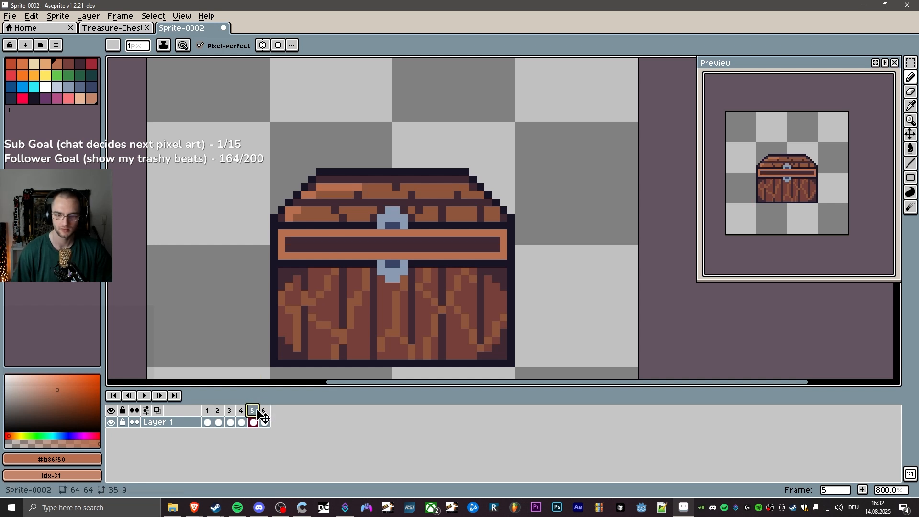
{"action": "left_click", "coordinate": [266, 413]}
{"action": "left_click", "coordinate": [252, 415]}
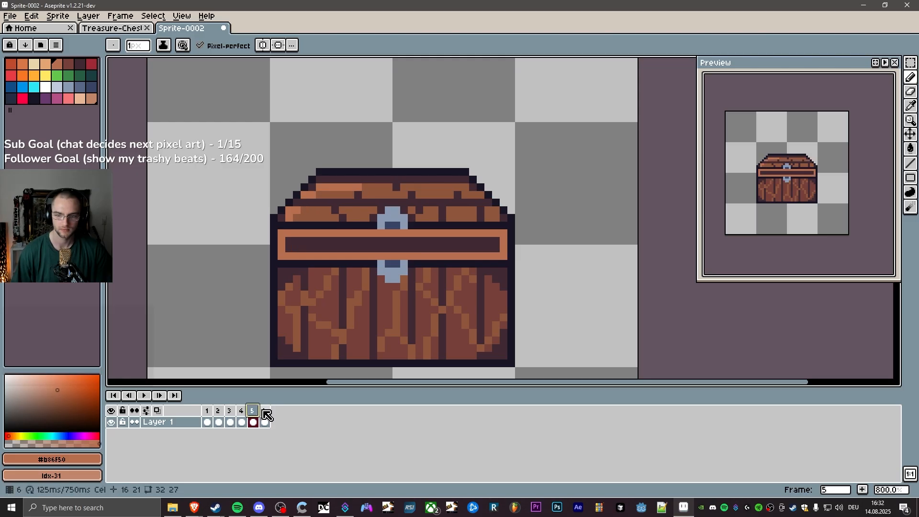
{"action": "left_click", "coordinate": [243, 410]}
{"action": "left_click", "coordinate": [254, 410]}
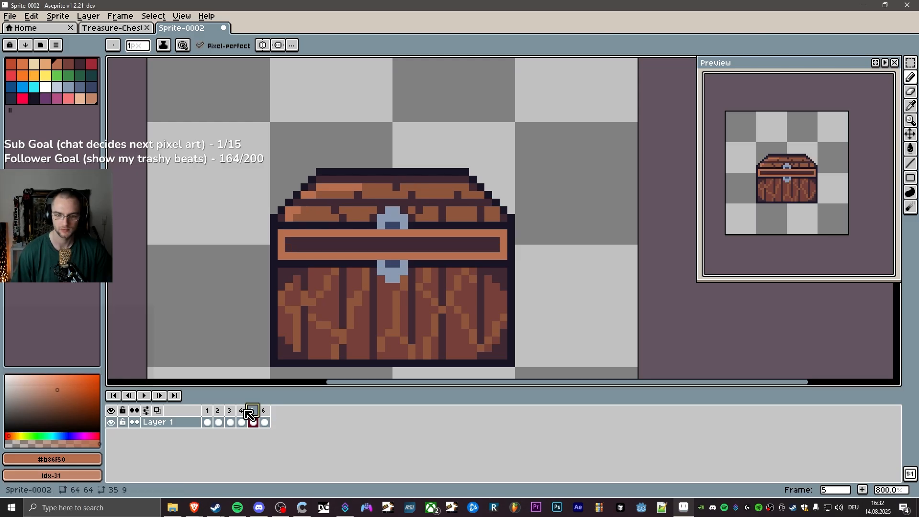
Add frame 7 as a copy of frame 6 at the end of the animation.
{"action": "left_click", "coordinate": [243, 411]}
{"action": "left_click", "coordinate": [254, 411]}
{"action": "left_click", "coordinate": [265, 411]}
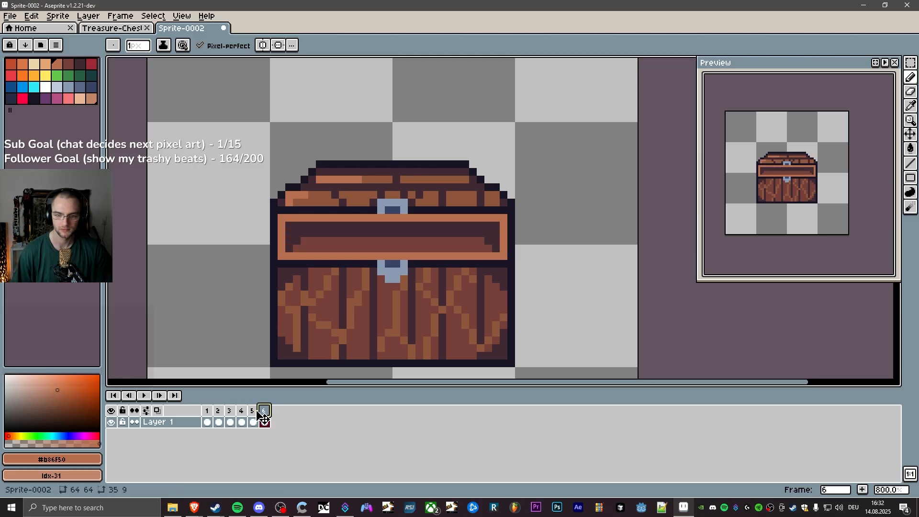
{"action": "left_click", "coordinate": [255, 411]}
{"action": "left_click", "coordinate": [266, 412]}
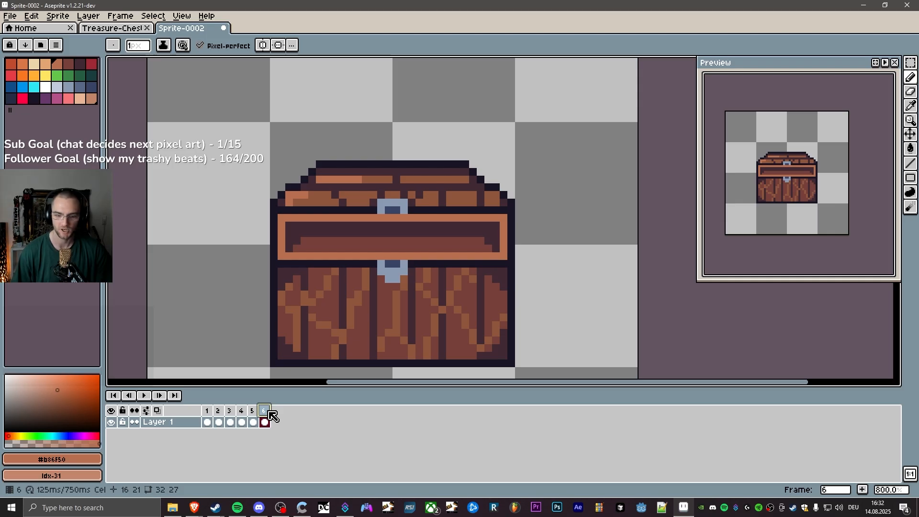
{"action": "key", "text": "alt+n"}
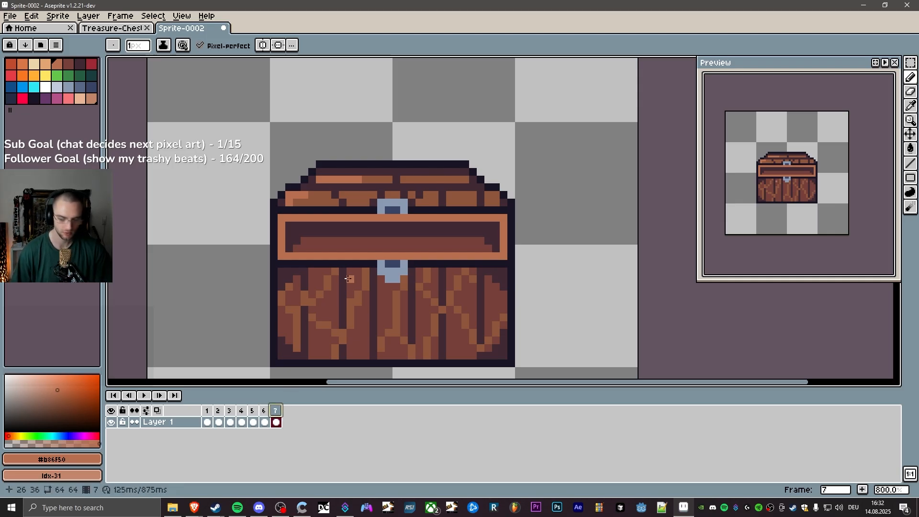
Raise the lid together with the opening's upper rim by one pixel in frame 7.
{"action": "key", "text": "m"}
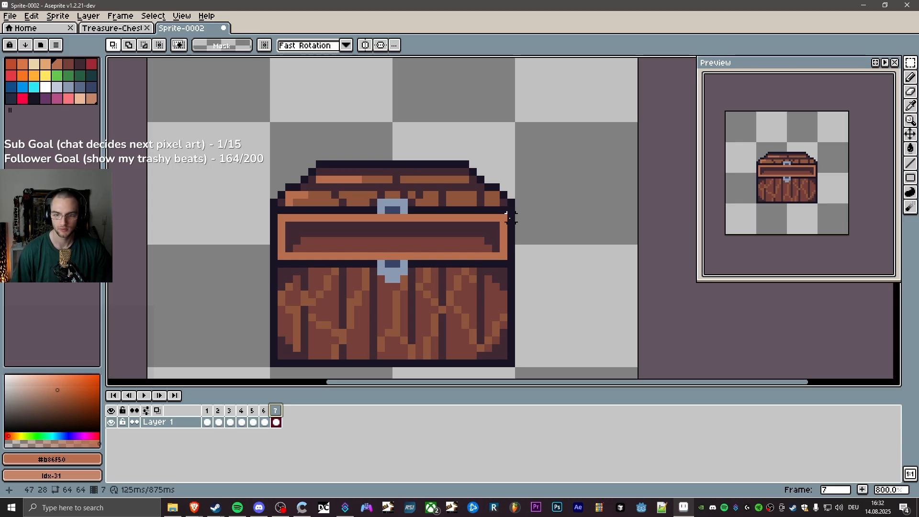
{"action": "left_click_drag", "start_coordinate": [510, 219], "coordinate": [273, 146]}
{"action": "left_click", "coordinate": [334, 189]}
{"action": "left_click_drag", "start_coordinate": [328, 182], "coordinate": [328, 174]}
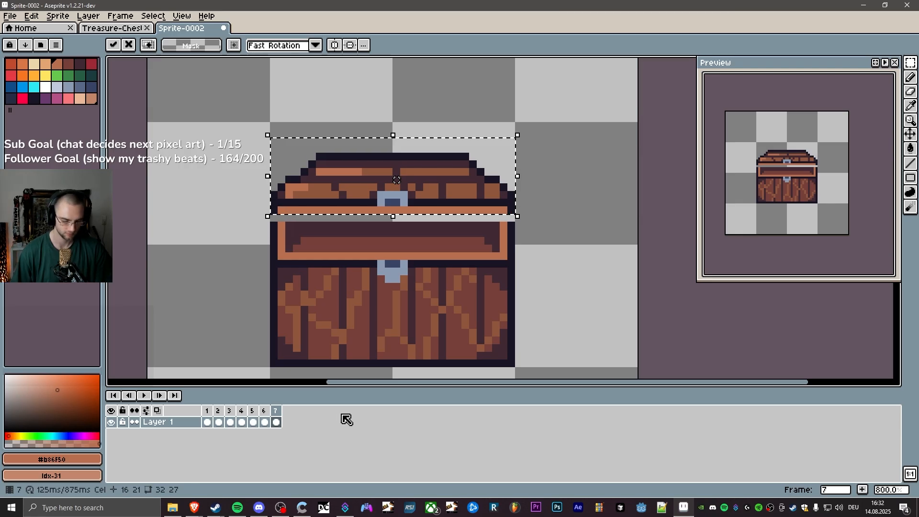
{"action": "left_click", "coordinate": [565, 271]}
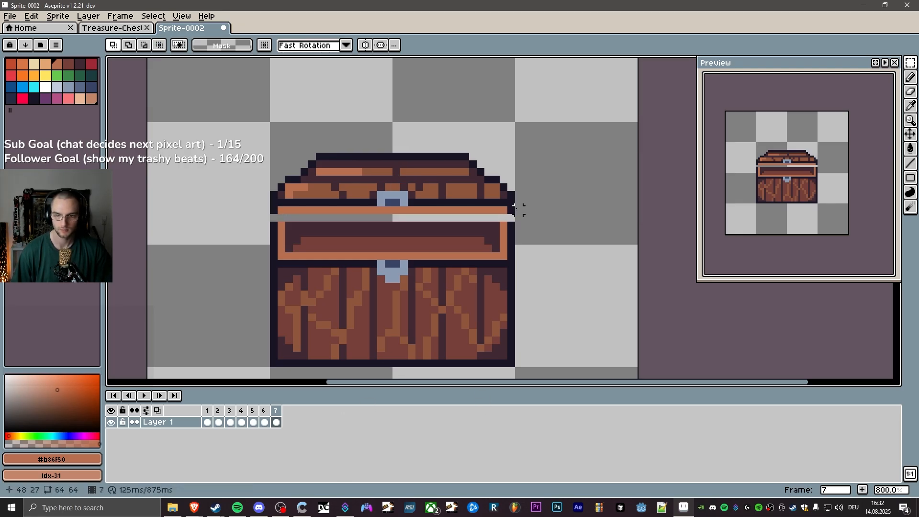
Close the transparent gap beneath the raised rim in frame 7 by extending the rim and side outlines across the empty row.
{"action": "left_click_drag", "start_coordinate": [511, 210], "coordinate": [290, 219]}
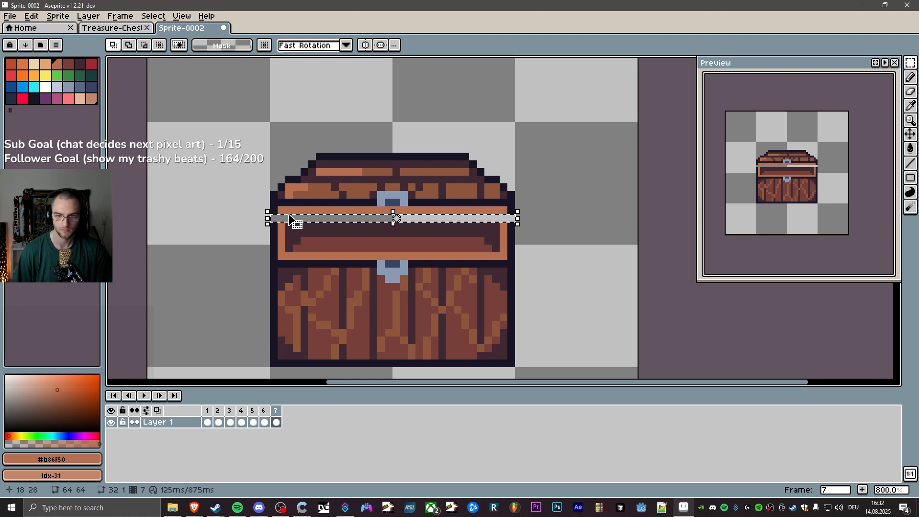
{"action": "left_click", "coordinate": [289, 221]}
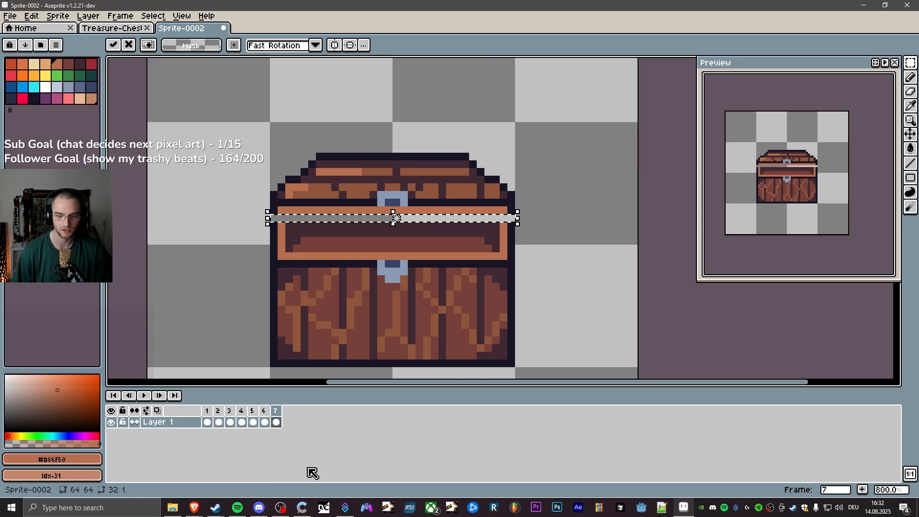
{"action": "key", "text": "ctrl+d"}
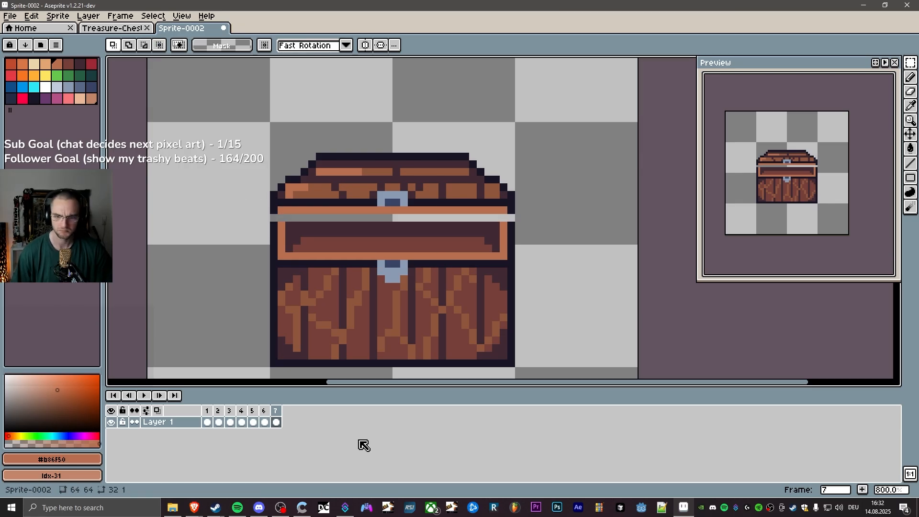
{"action": "left_click_drag", "start_coordinate": [274, 201], "coordinate": [312, 225]}
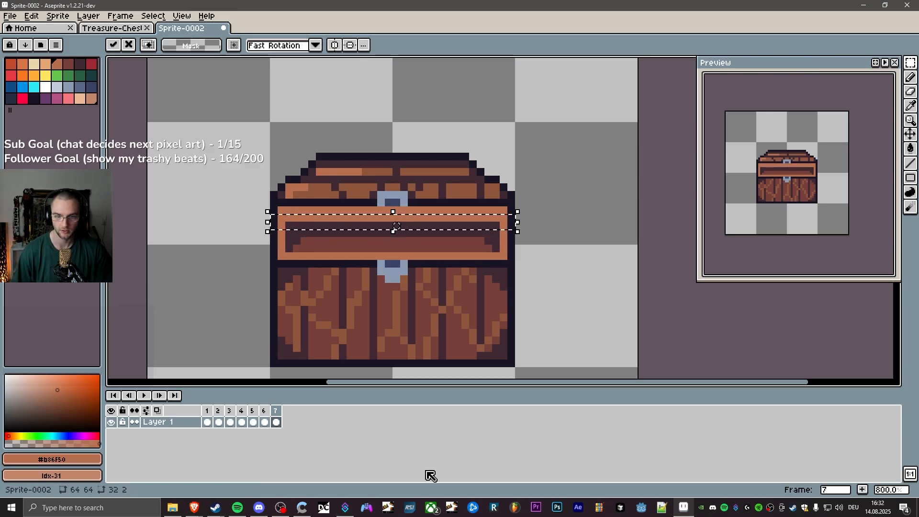
{"action": "key", "text": "ctrl+d"}
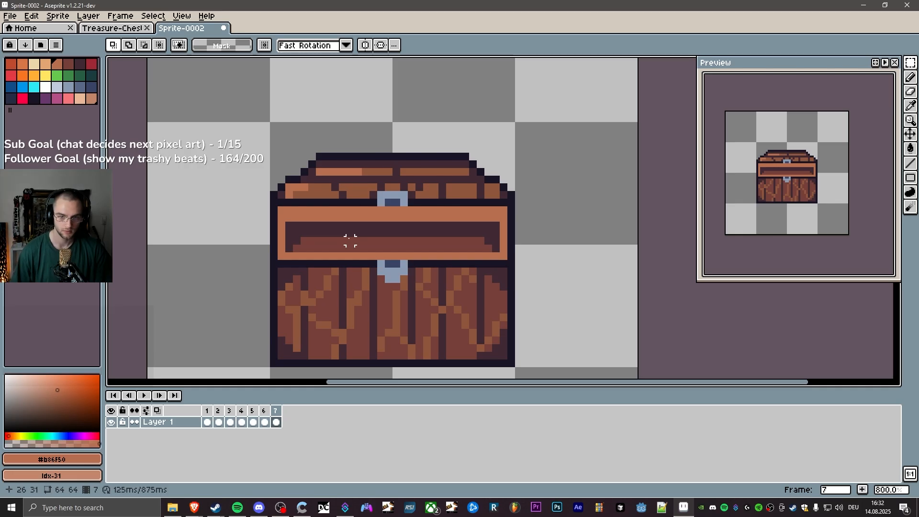
Thin the upper rim in frame 7 to one pixel by painting its lower row with the sampled interior color #3f2832.
{"action": "key", "text": "i"}
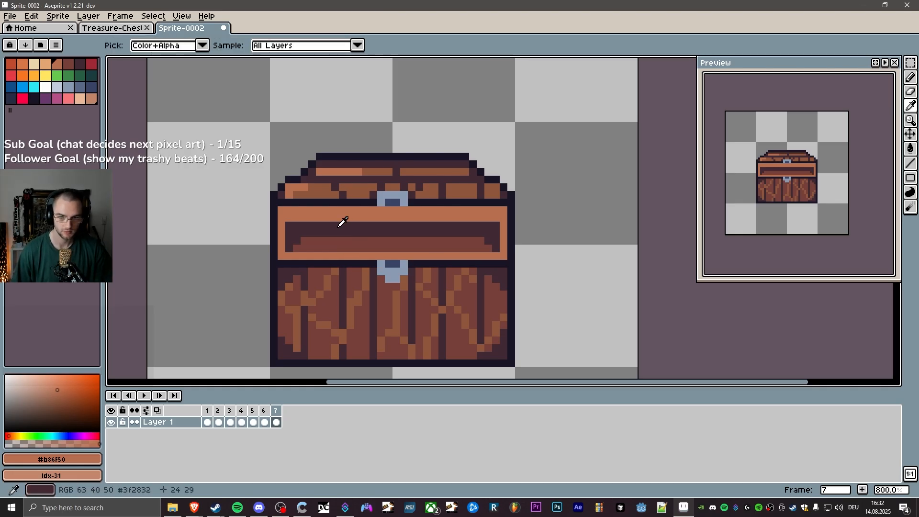
{"action": "left_click", "coordinate": [337, 225]}
{"action": "key", "text": "b"}
{"action": "left_click", "coordinate": [294, 219]}
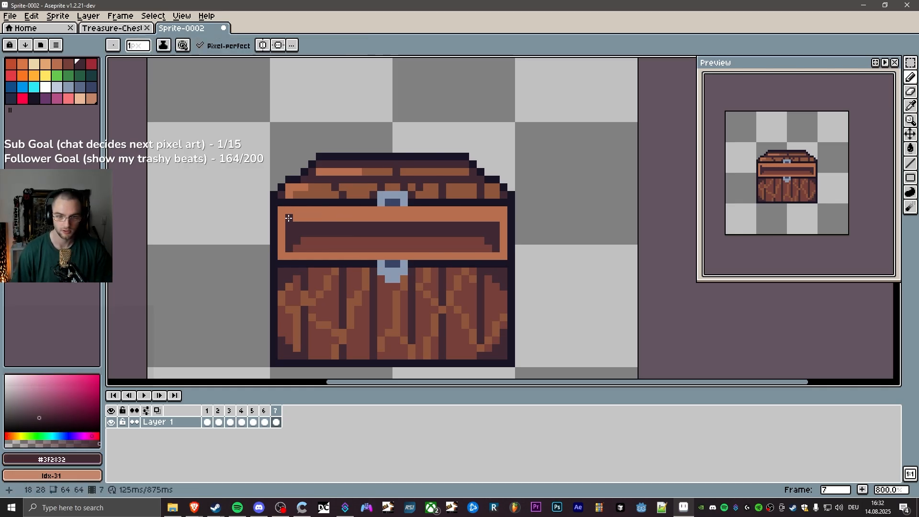
{"action": "left_click_drag", "start_coordinate": [289, 219], "coordinate": [496, 218]}
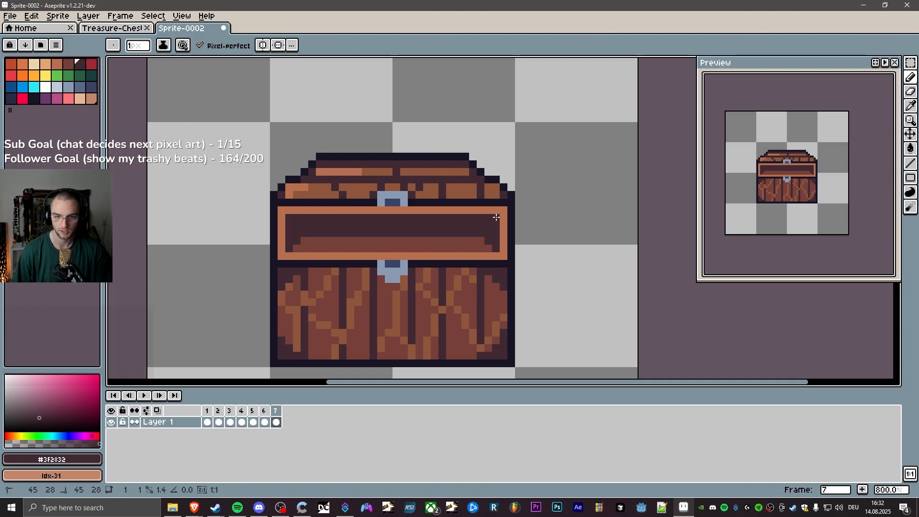
Extend the chest interior's lighter shading one row upward in frame 7 with the sampled color #743f39.
{"action": "key", "text": "i"}
{"action": "left_click", "coordinate": [473, 241]}
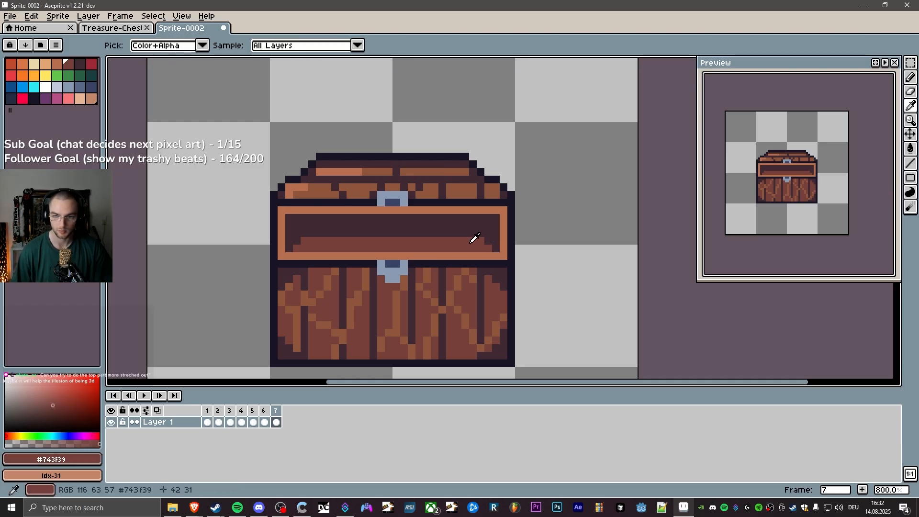
{"action": "key", "text": "b"}
{"action": "left_click", "coordinate": [479, 232]}
{"action": "left_click", "coordinate": [327, 233], "text": "shift"}
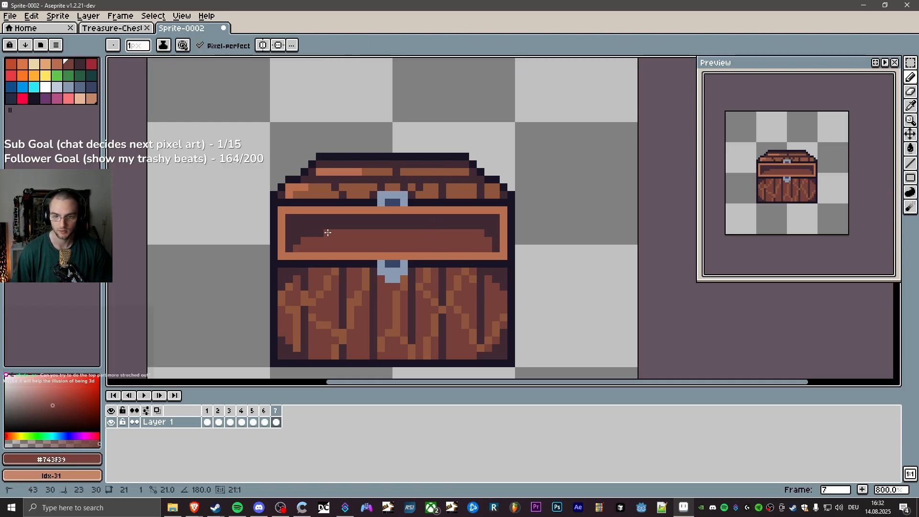
{"action": "left_click", "coordinate": [310, 234], "text": "shift"}
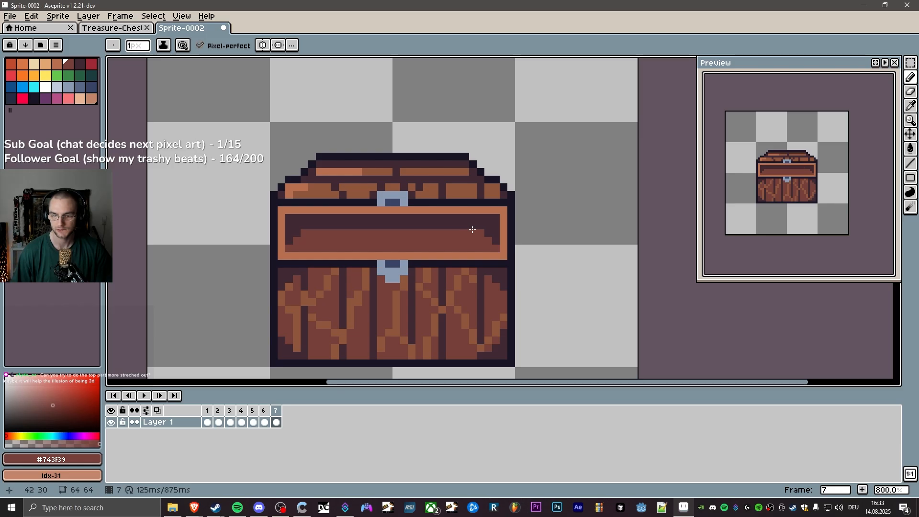
Try adding a second row of #743f39 on top of the interior shading in frame 7.
{"action": "left_click_drag", "start_coordinate": [472, 228], "coordinate": [311, 229]}
{"action": "left_click", "coordinate": [314, 229], "text": "shift"}
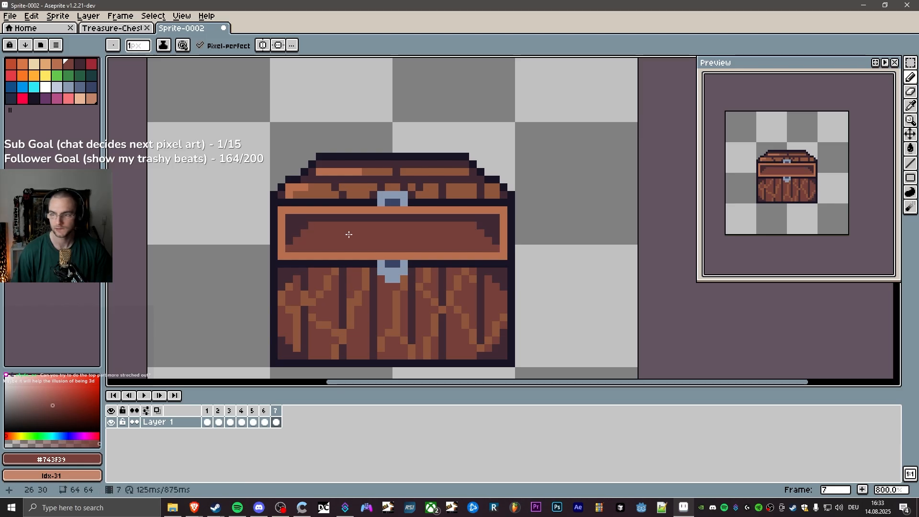
{"action": "key", "text": "ctrl+z"}
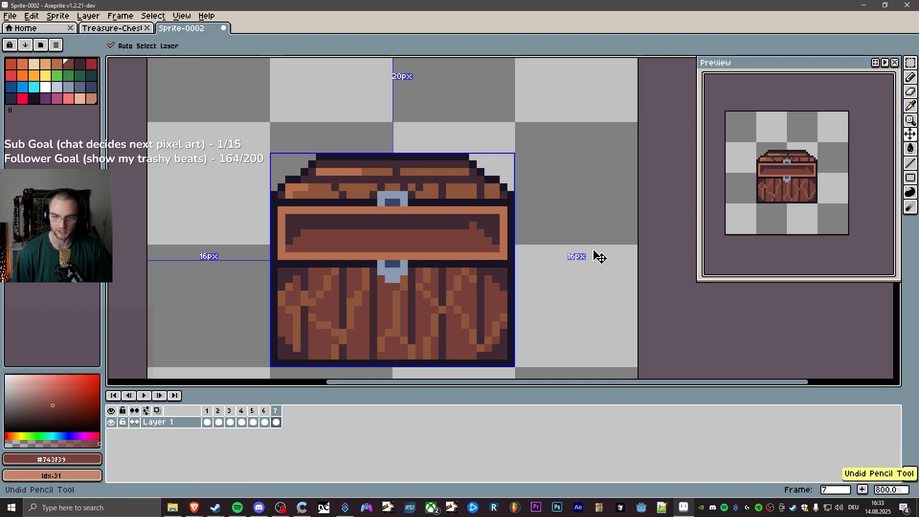
{"action": "left_click", "coordinate": [461, 225]}
{"action": "key", "text": "ctrl+z"}
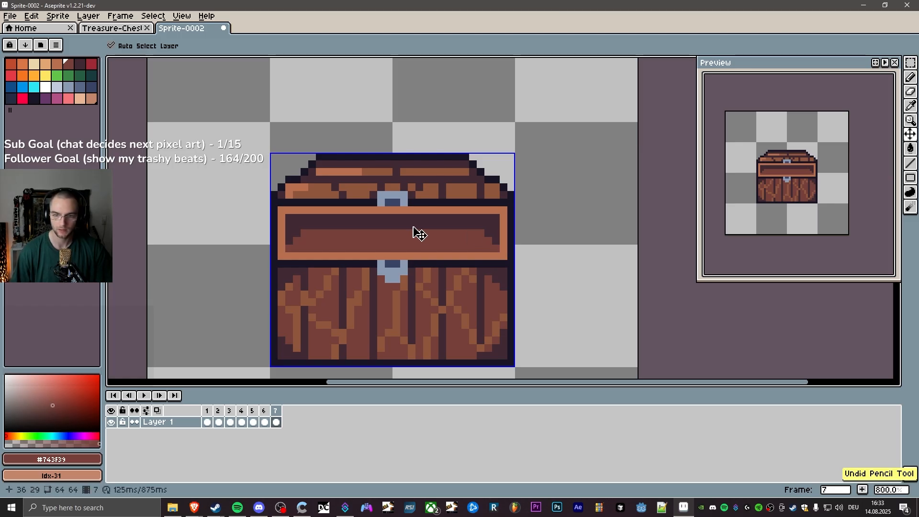
Compare frames 6 and 7 to examine the lid's rise and the interior shading.
{"action": "left_click", "coordinate": [263, 410]}
{"action": "left_click", "coordinate": [275, 411]}
{"action": "left_click", "coordinate": [265, 411]}
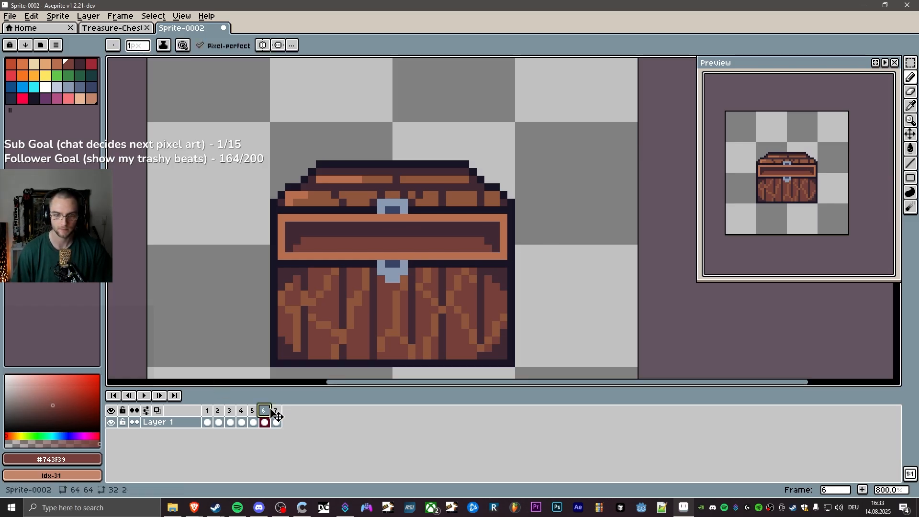
{"action": "left_click", "coordinate": [275, 411]}
{"action": "left_click", "coordinate": [267, 410]}
{"action": "left_click", "coordinate": [276, 411]}
{"action": "left_click", "coordinate": [265, 410]}
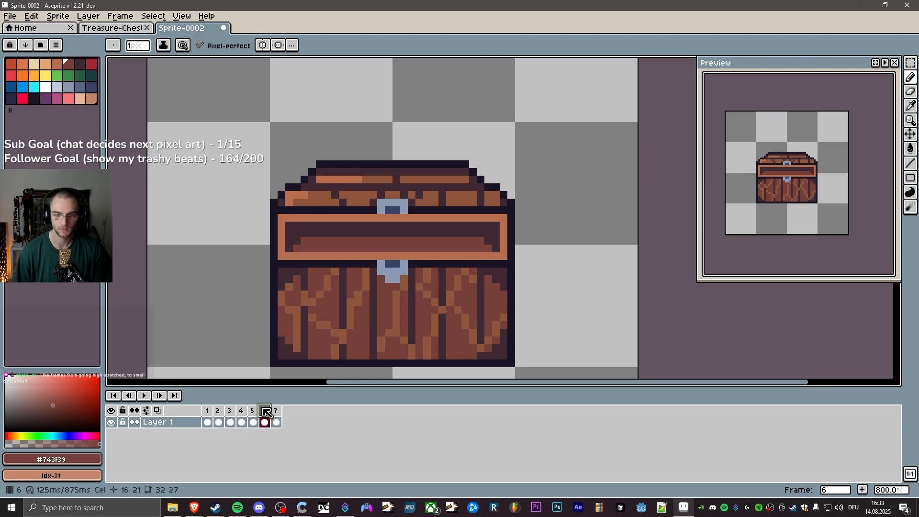
{"action": "left_click", "coordinate": [276, 410]}
{"action": "left_click", "coordinate": [263, 410]}
{"action": "left_click", "coordinate": [276, 410]}
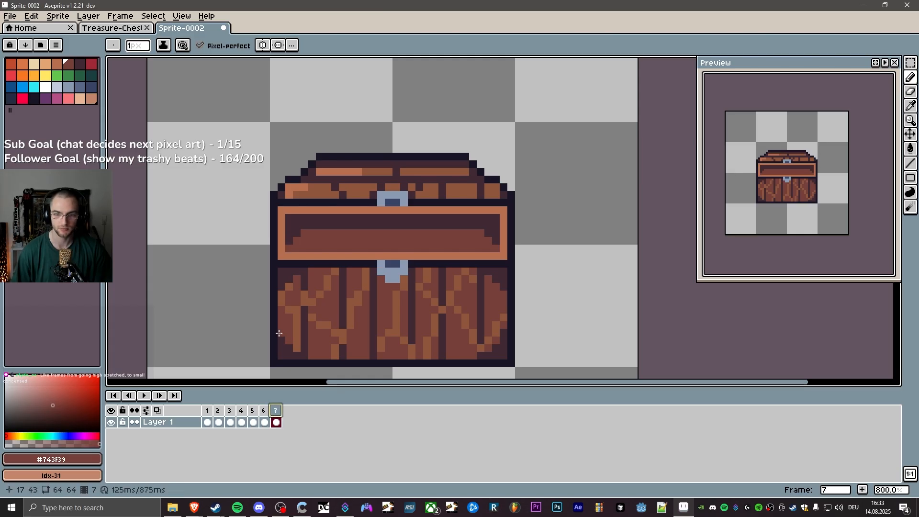
Shift the upper part of the lid down one pixel in frame 7 to flatten the lid.
{"action": "key", "text": "m"}
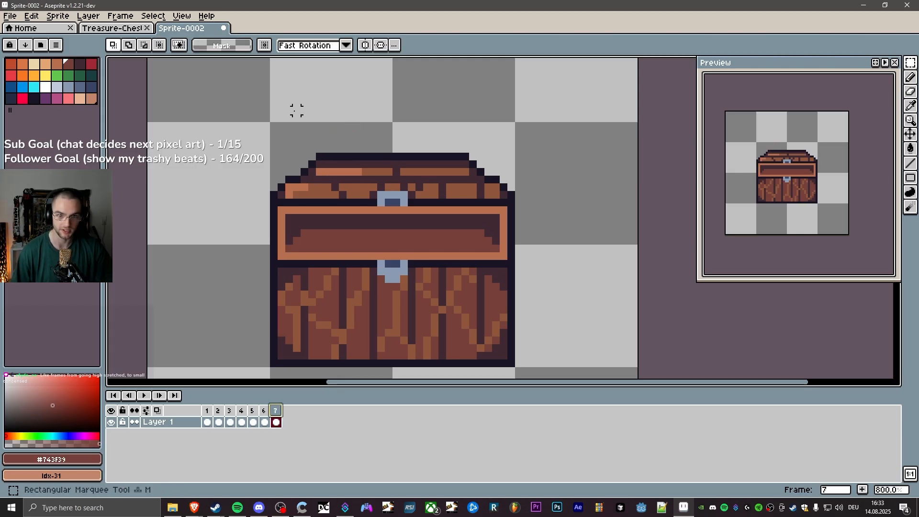
{"action": "left_click_drag", "start_coordinate": [247, 114], "coordinate": [512, 182]}
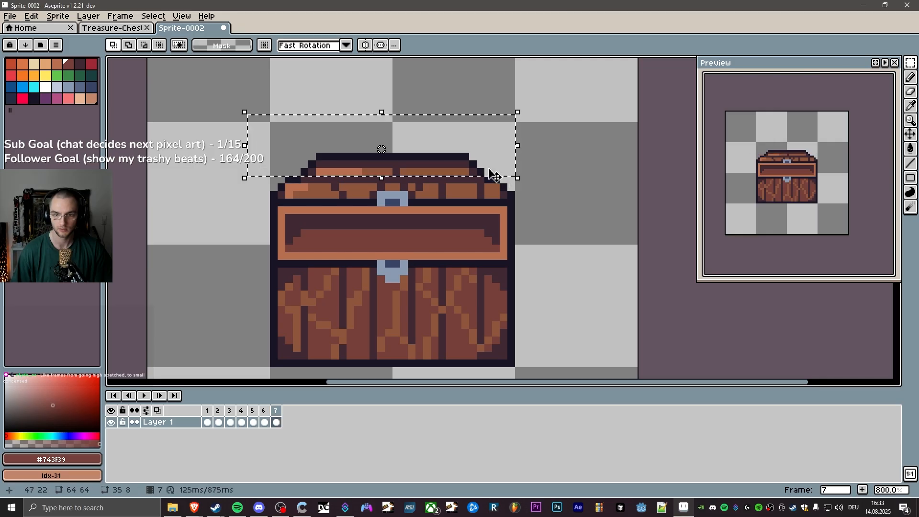
{"action": "key", "text": "Down"}
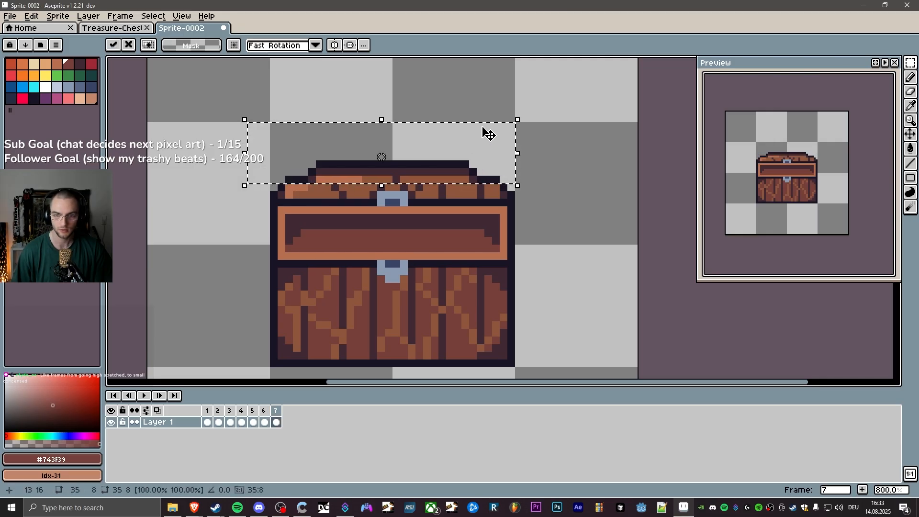
{"action": "key", "text": "ctrl+d"}
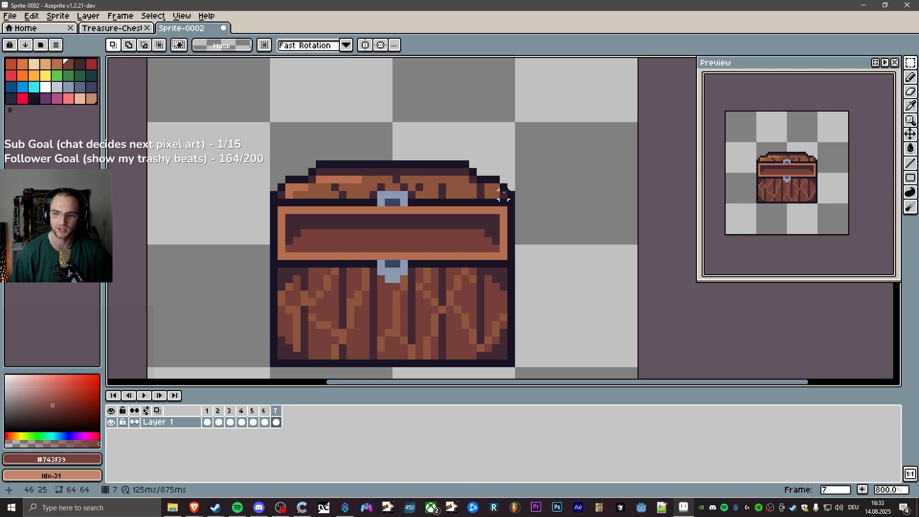
Examine how the flattened lid in frame 7 follows from frames 5 and 6.
{"action": "left_click", "coordinate": [263, 411]}
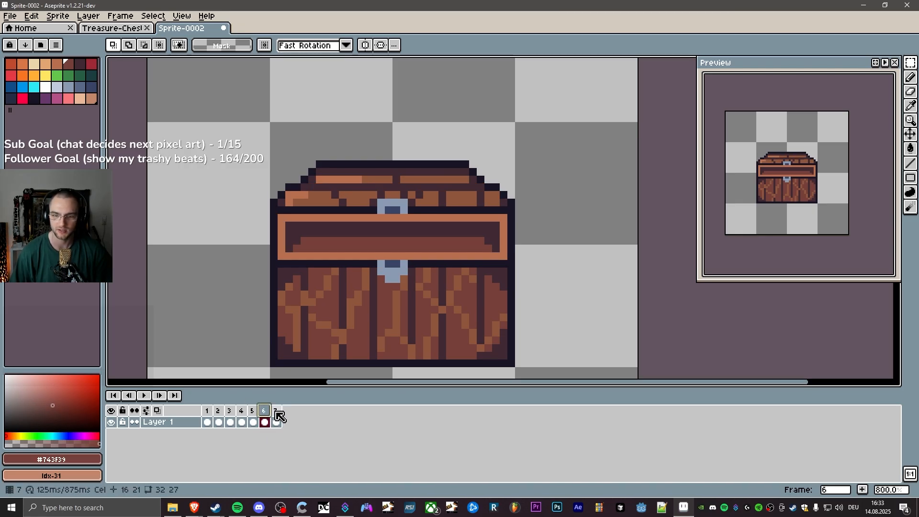
{"action": "left_click", "coordinate": [276, 412]}
{"action": "left_click", "coordinate": [264, 411]}
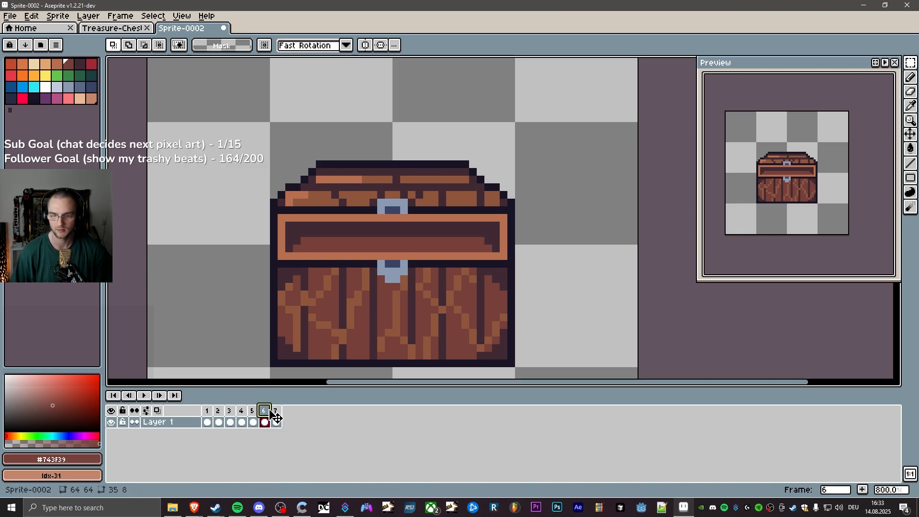
{"action": "left_click", "coordinate": [277, 410]}
{"action": "left_click", "coordinate": [266, 410]}
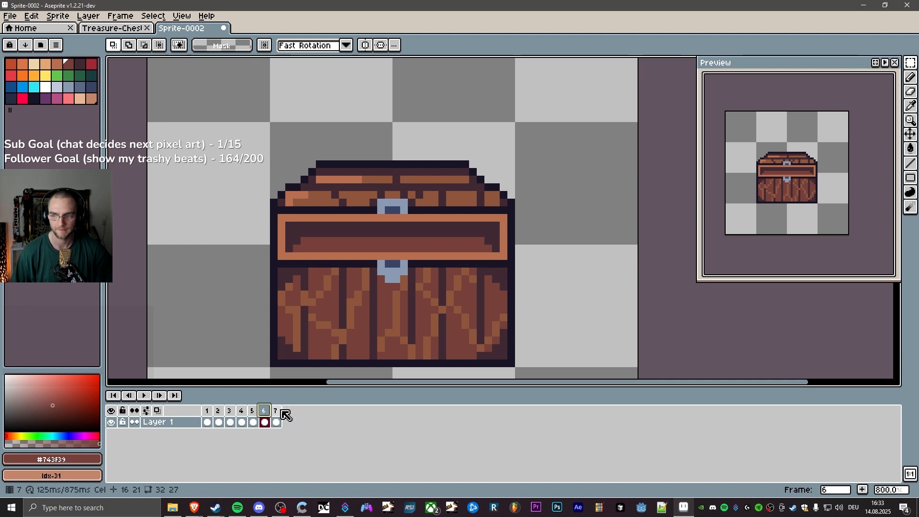
{"action": "left_click", "coordinate": [279, 410]}
{"action": "left_click", "coordinate": [265, 411]}
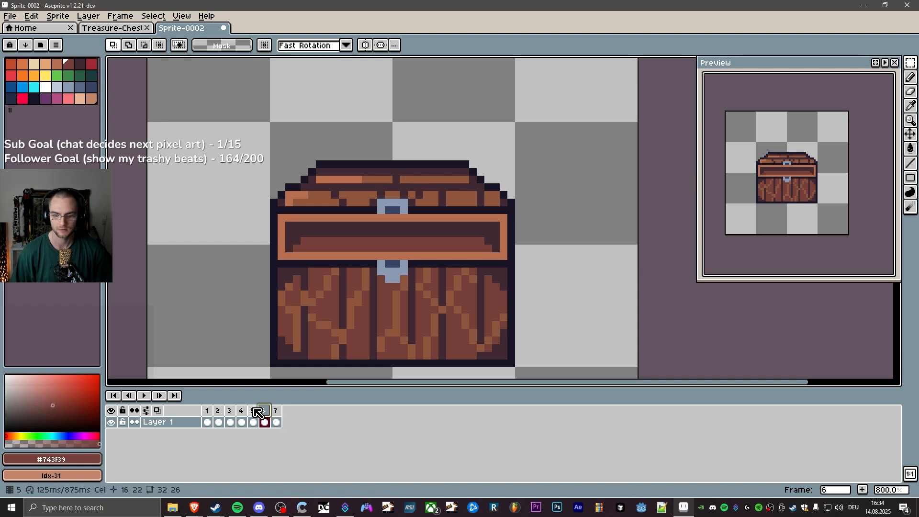
{"action": "left_click", "coordinate": [253, 410]}
{"action": "left_click", "coordinate": [266, 411]}
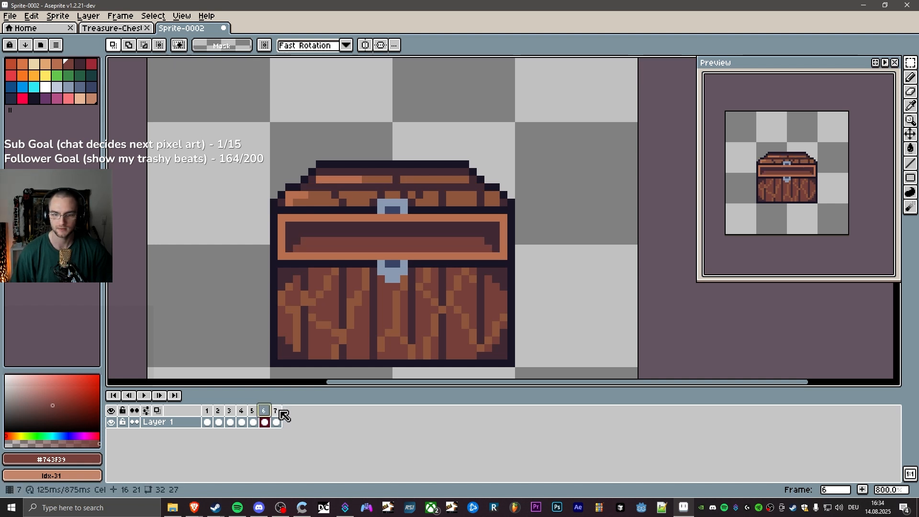
{"action": "left_click", "coordinate": [278, 410]}
{"action": "left_click", "coordinate": [266, 411]}
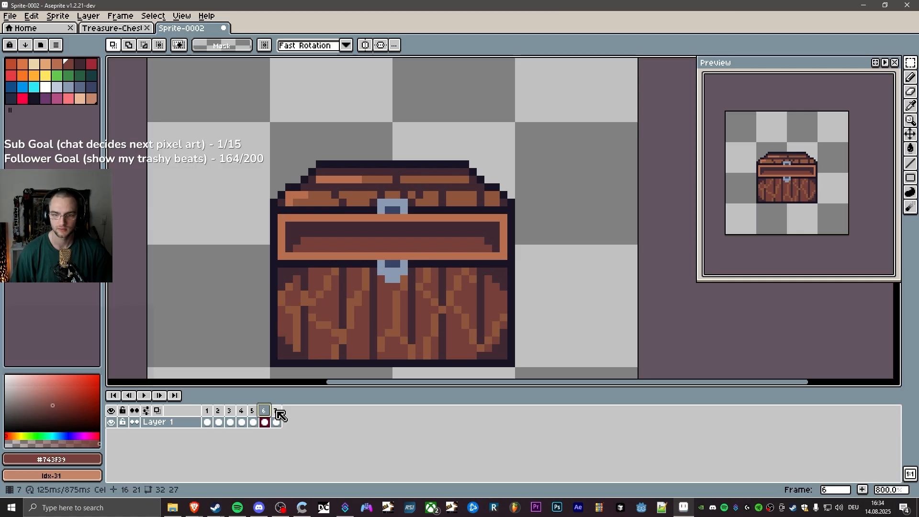
{"action": "left_click", "coordinate": [276, 410]}
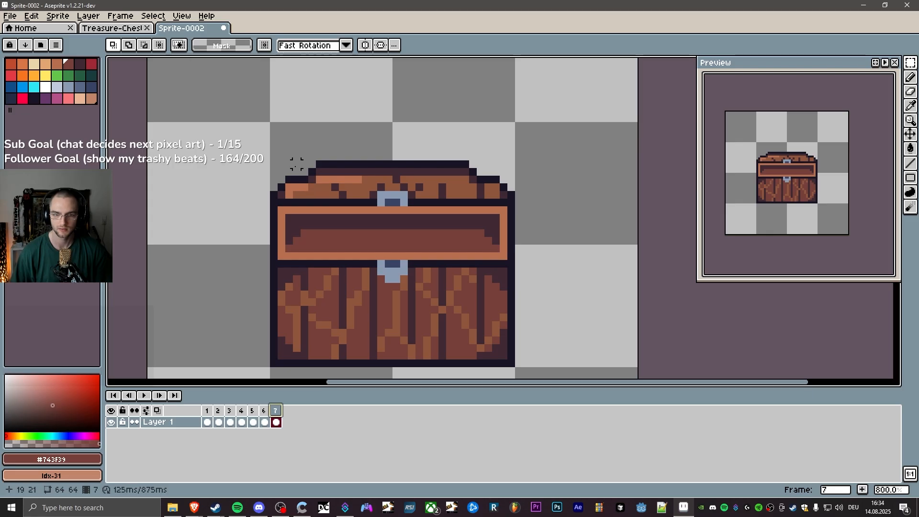
{"action": "left_click", "coordinate": [263, 411]}
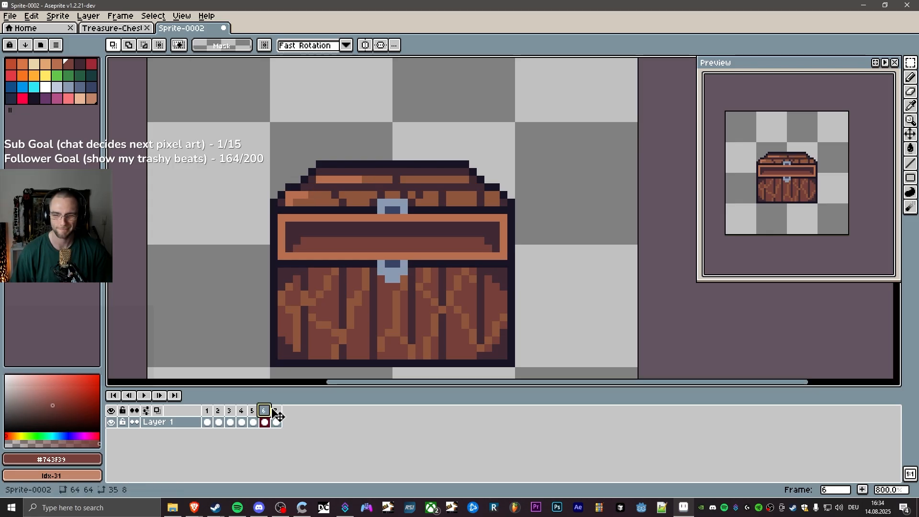
In frame 7, cover the upper part of the lid's latch with #8f553d and draw a #3f2832 line across the lid's lower planks.
{"action": "left_click", "coordinate": [275, 411]}
{"action": "left_click", "coordinate": [266, 411]}
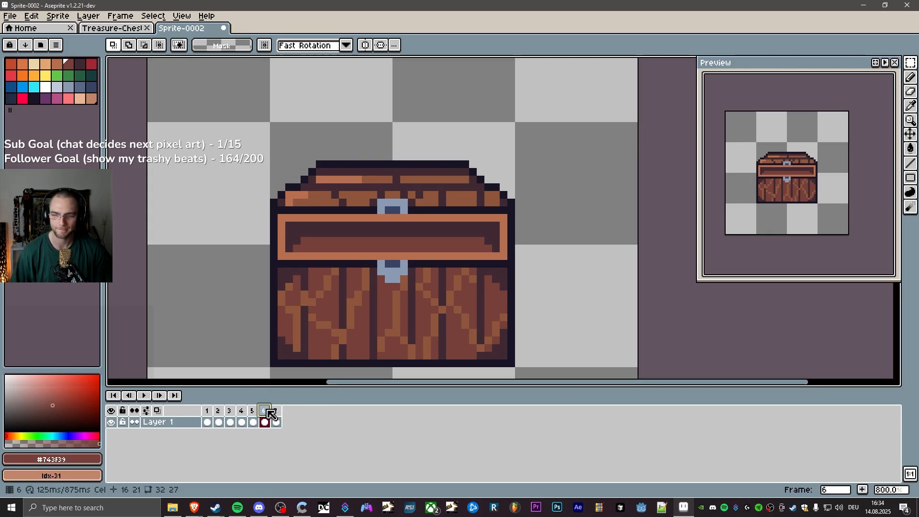
{"action": "left_click", "coordinate": [274, 411]}
{"action": "left_click", "coordinate": [265, 411]}
{"action": "left_click", "coordinate": [275, 411]}
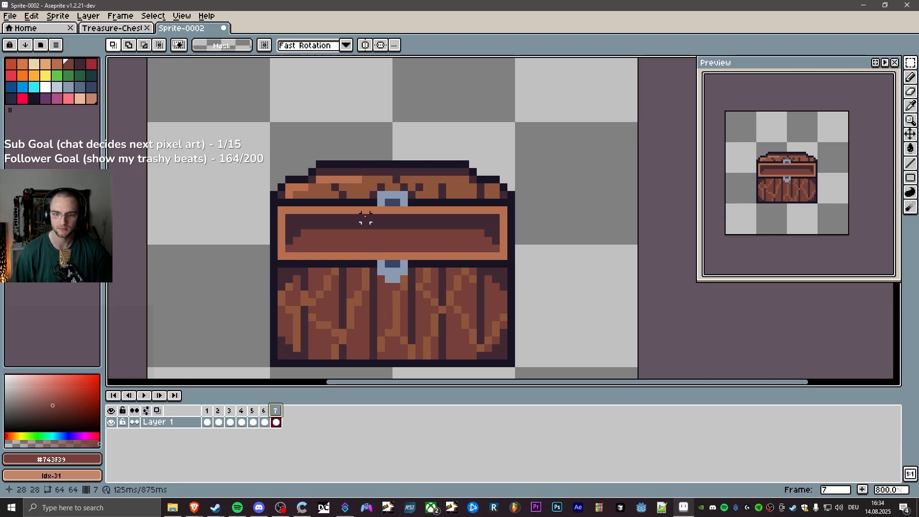
{"action": "key", "text": "i"}
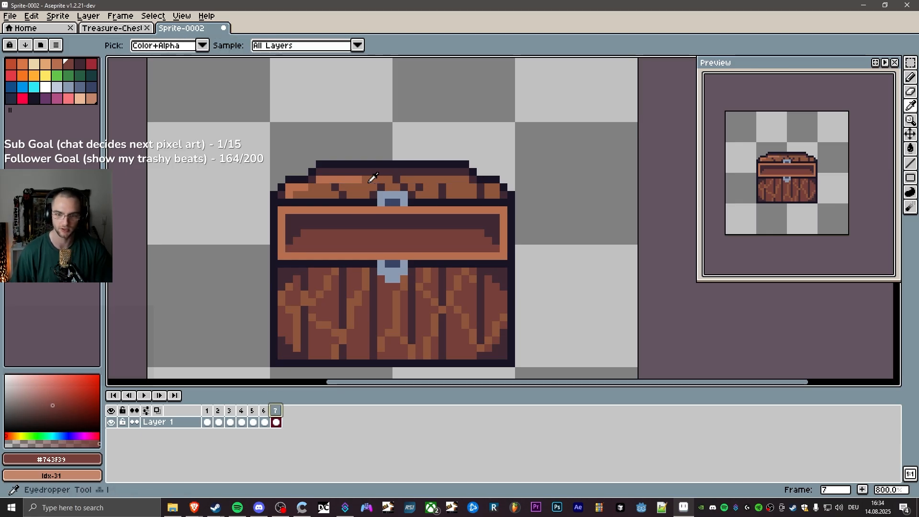
{"action": "left_click", "coordinate": [370, 184]}
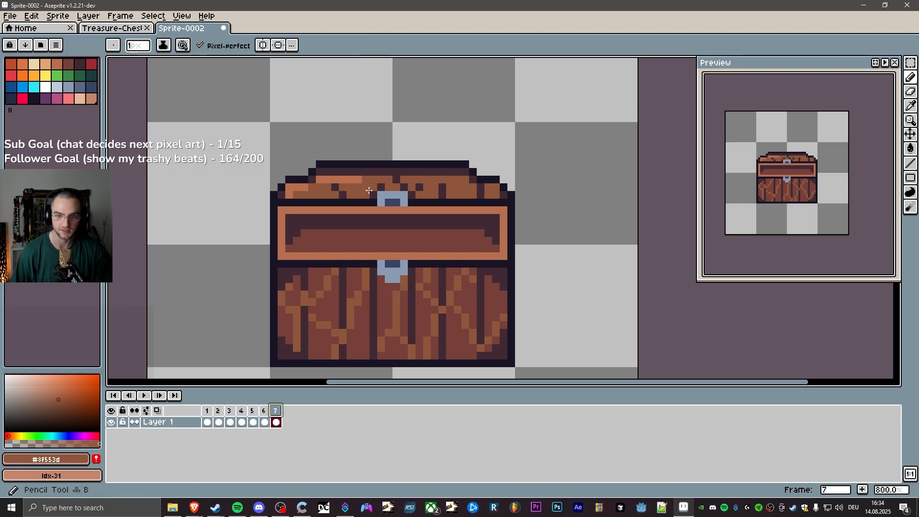
{"action": "key", "text": "b"}
{"action": "left_click_drag", "start_coordinate": [380, 196], "coordinate": [406, 196]}
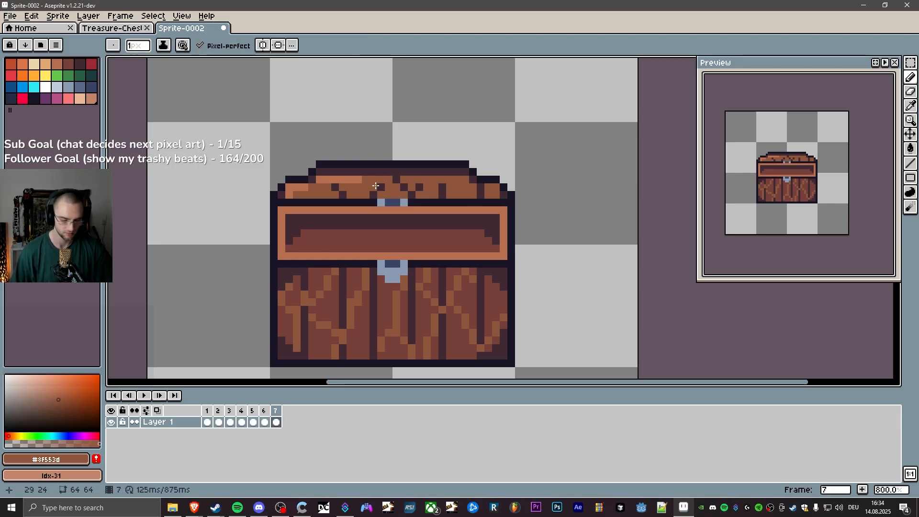
{"action": "left_click", "coordinate": [378, 188], "text": "alt"}
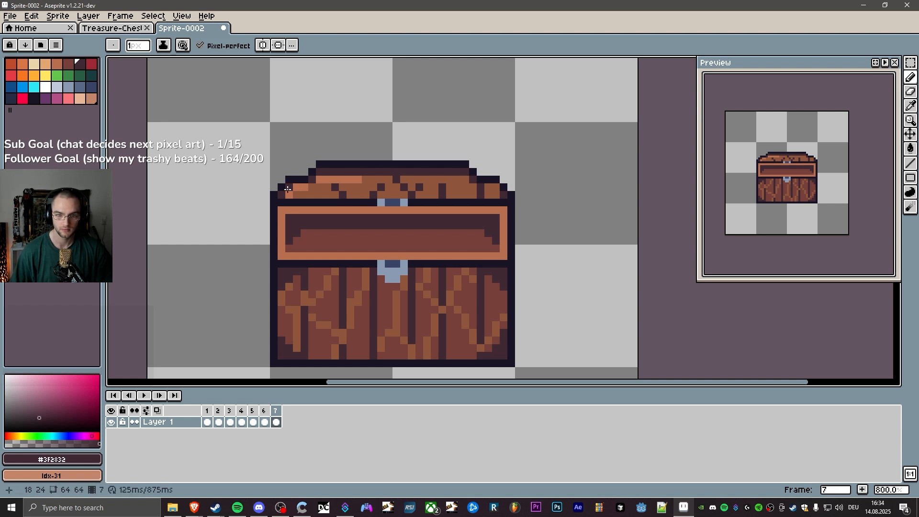
{"action": "left_click_drag", "start_coordinate": [287, 188], "coordinate": [497, 188]}
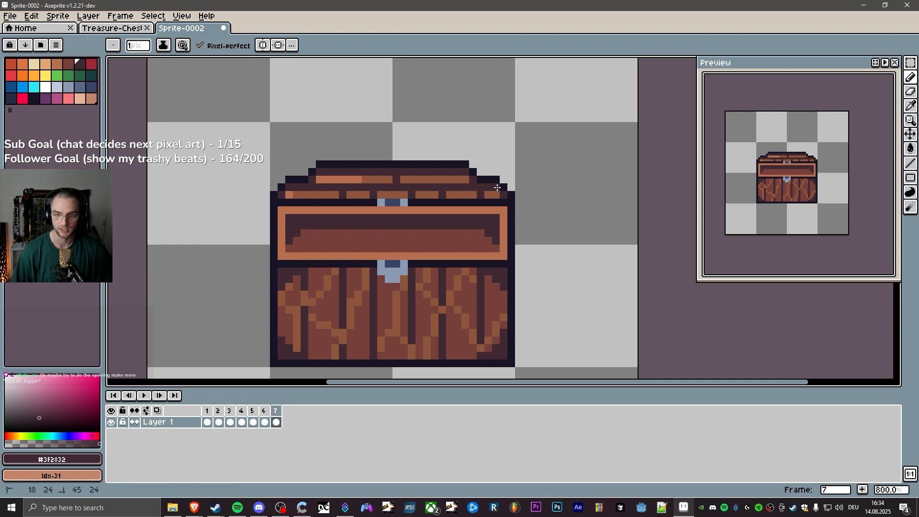
Extend the highlight on the lid's lower-left plank with #b86f50 and repaint the latch's top row in #8b9bb4 in frame 7.
{"action": "left_click", "coordinate": [340, 177], "text": "alt"}
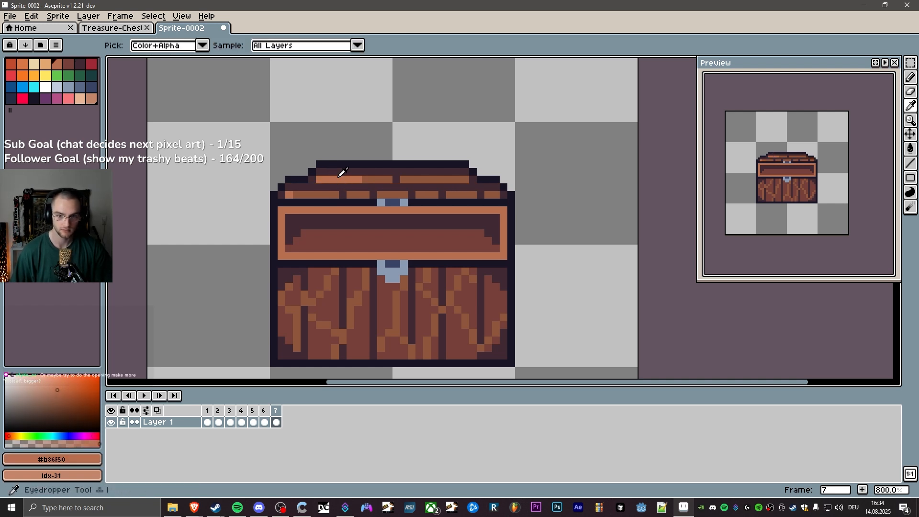
{"action": "left_click", "coordinate": [296, 195]}
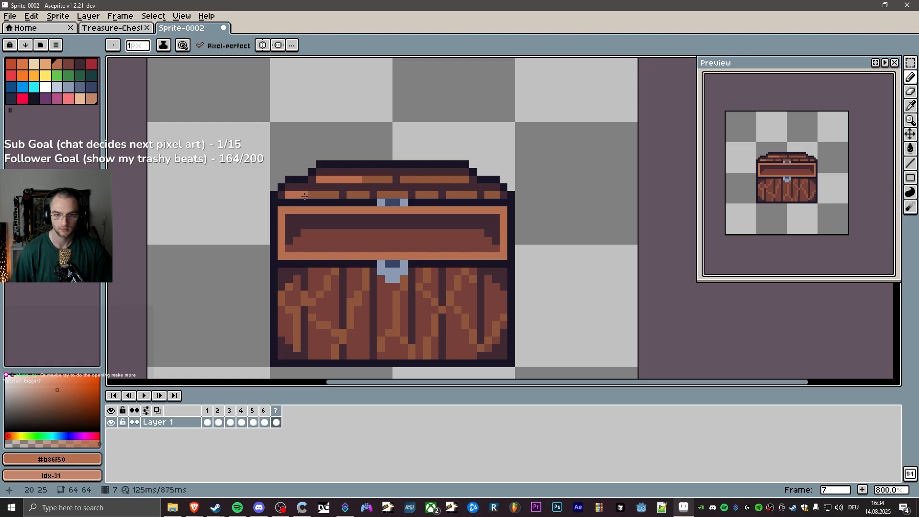
{"action": "left_click", "coordinate": [305, 195]}
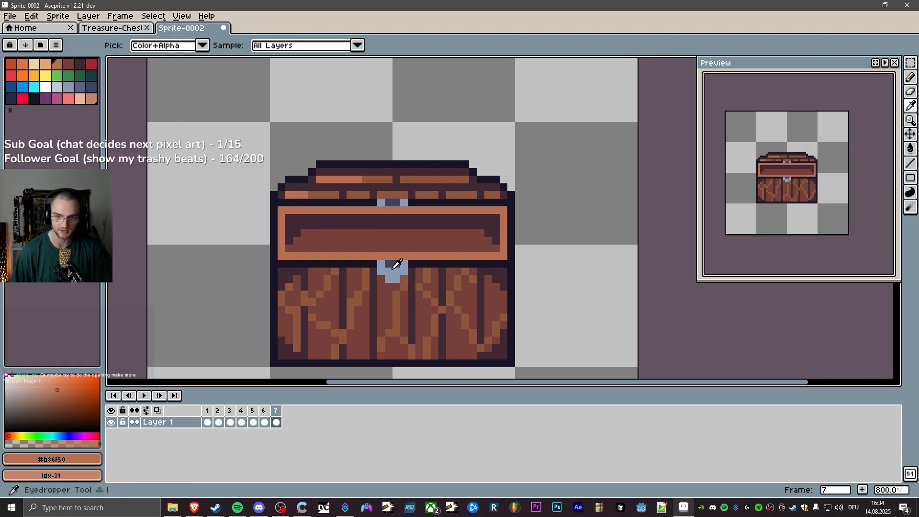
{"action": "left_click", "coordinate": [394, 277], "text": "alt"}
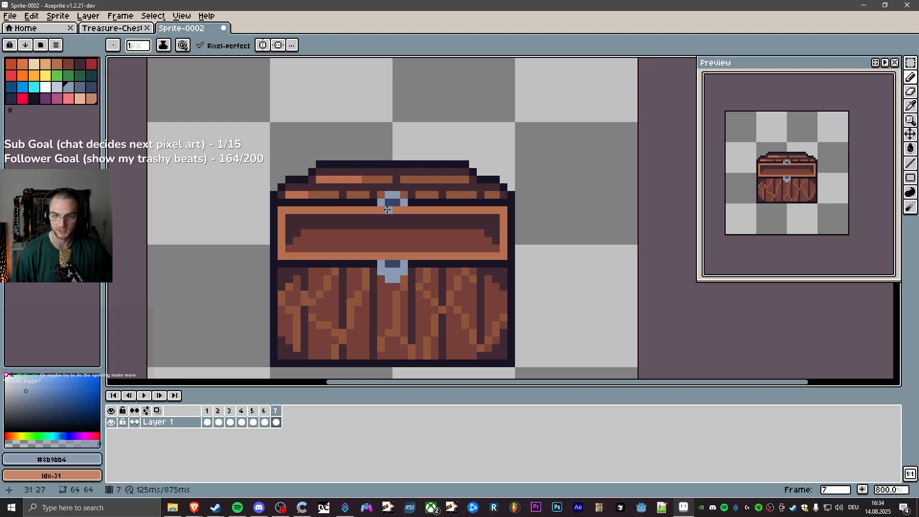
Compare frame 7 with frames 5 and 6 to examine how the repainted lid, latch and opening progress.
{"action": "left_click", "coordinate": [265, 411]}
{"action": "left_click", "coordinate": [277, 409]}
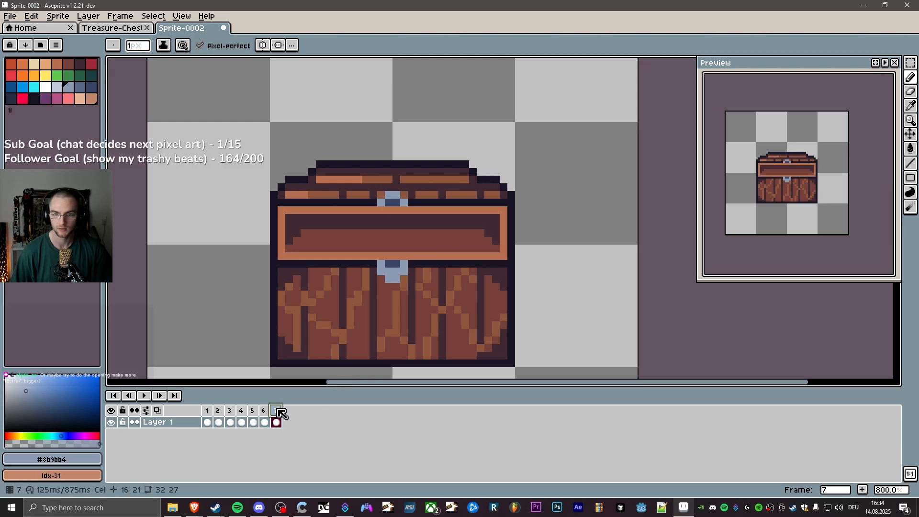
{"action": "left_click", "coordinate": [265, 409]}
{"action": "left_click", "coordinate": [280, 409]}
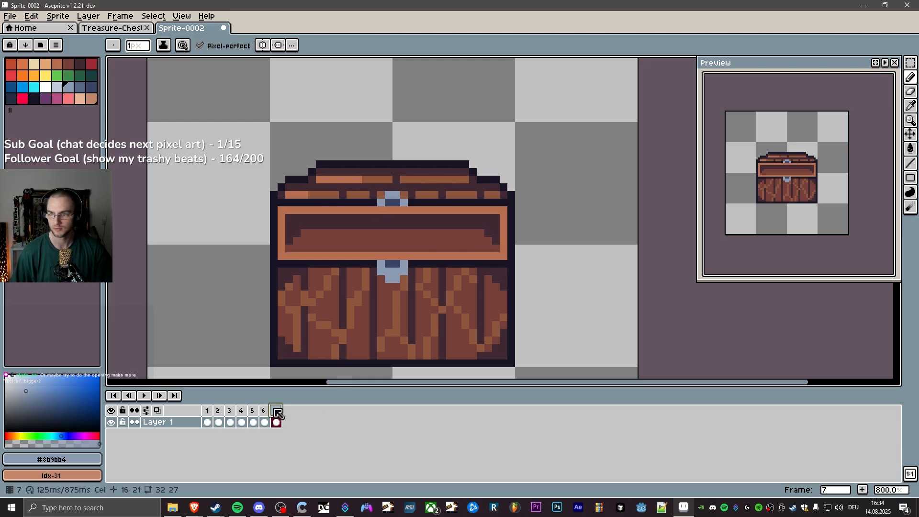
{"action": "left_click", "coordinate": [265, 411]}
{"action": "left_click", "coordinate": [278, 411]}
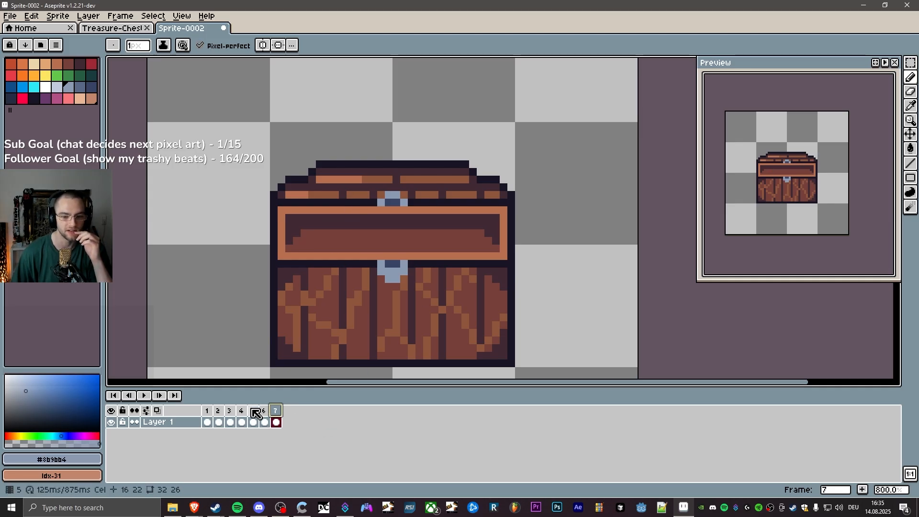
{"action": "left_click", "coordinate": [258, 411]}
{"action": "left_click", "coordinate": [266, 410]}
{"action": "left_click", "coordinate": [276, 410]}
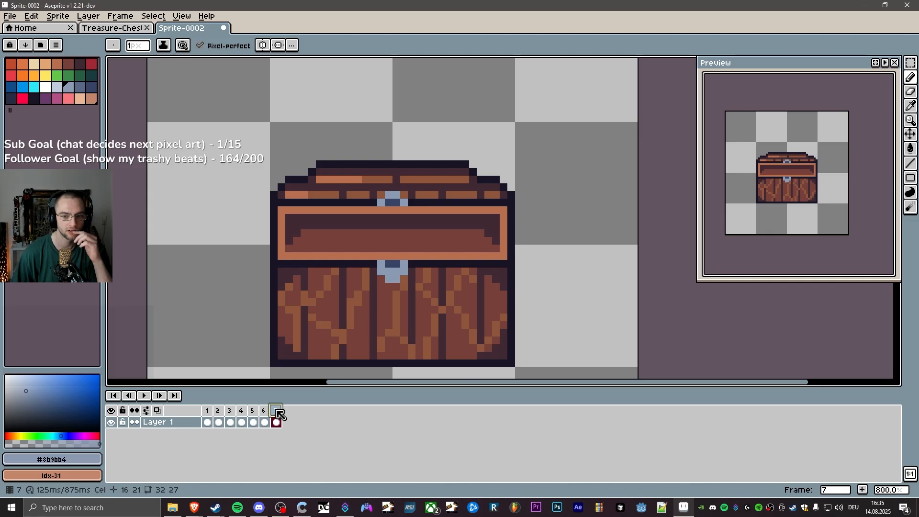
{"action": "left_click", "coordinate": [266, 410]}
{"action": "left_click", "coordinate": [279, 411]}
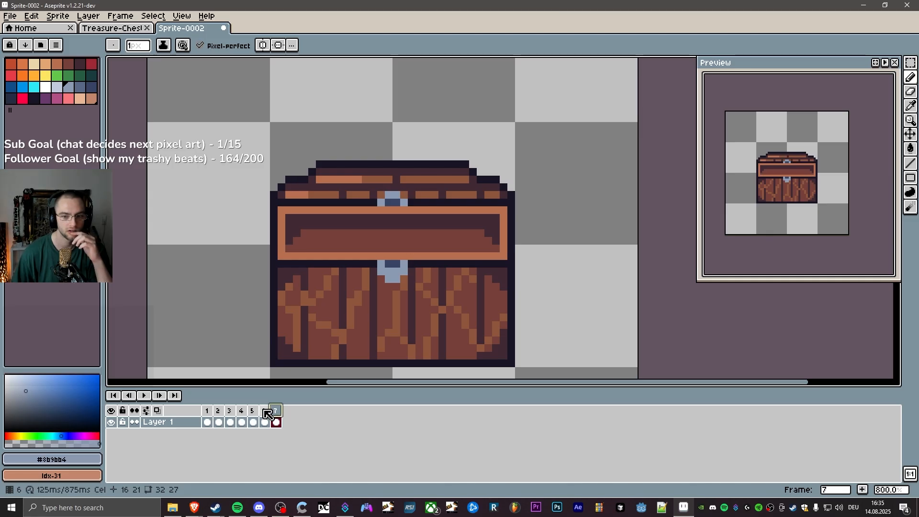
{"action": "left_click", "coordinate": [263, 411]}
{"action": "left_click", "coordinate": [253, 411]}
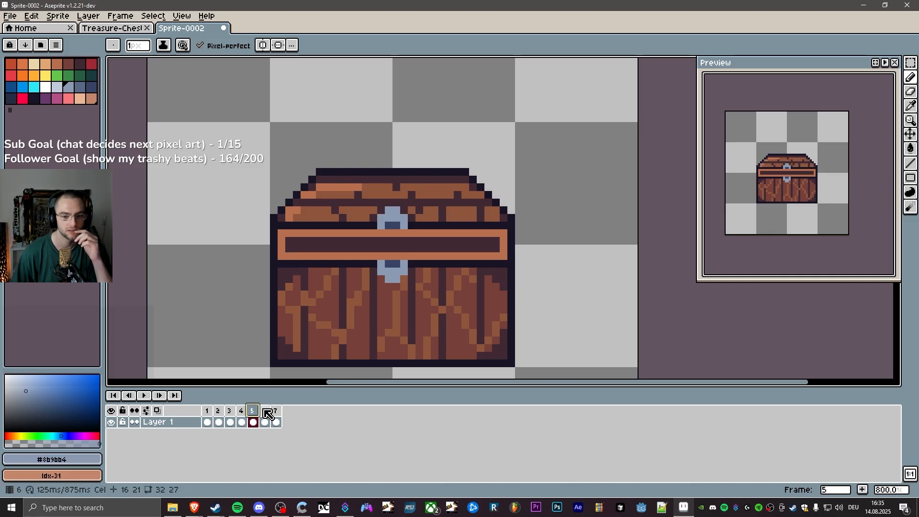
{"action": "left_click", "coordinate": [263, 411]}
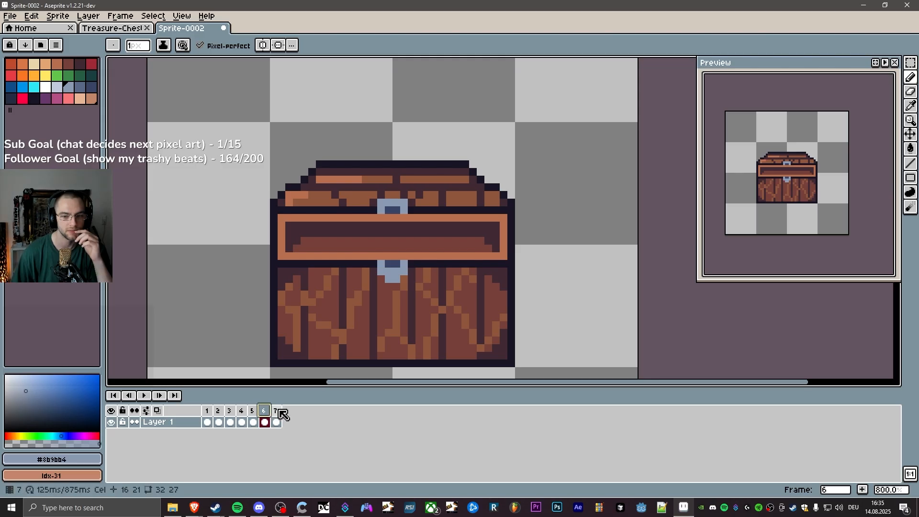
{"action": "left_click", "coordinate": [273, 412]}
{"action": "left_click", "coordinate": [267, 410]}
{"action": "left_click", "coordinate": [277, 410]}
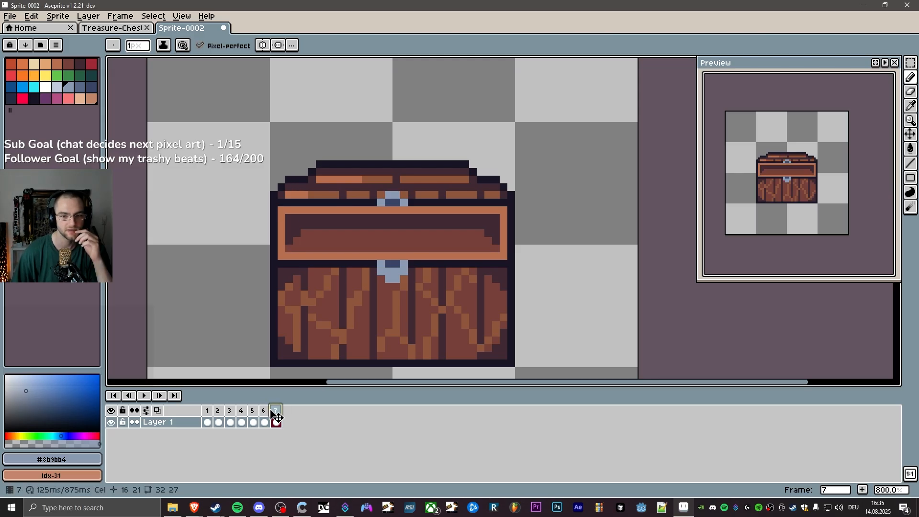
{"action": "left_click", "coordinate": [268, 410]}
{"action": "left_click", "coordinate": [273, 412]}
Delete frame 7 and add a fresh copy of frame 6 in its place.
{"action": "key", "text": "alt+c"}
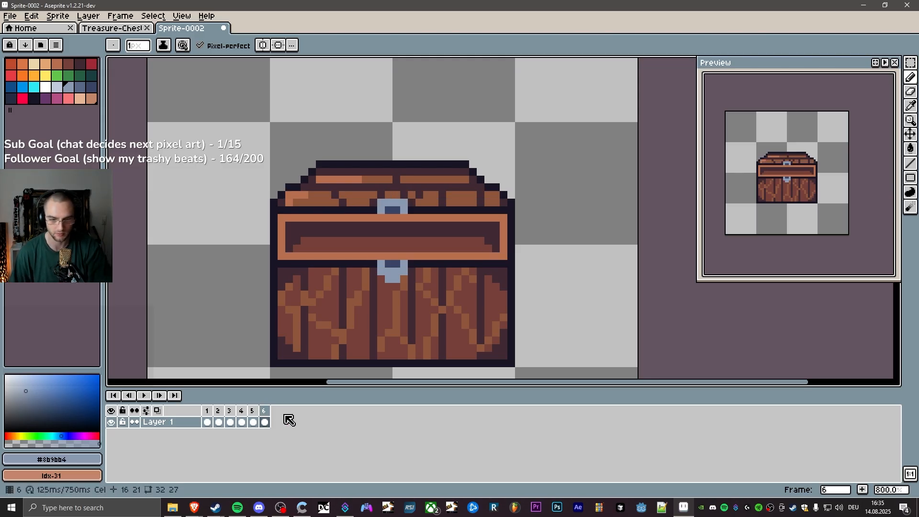
{"action": "key", "text": "alt+n"}
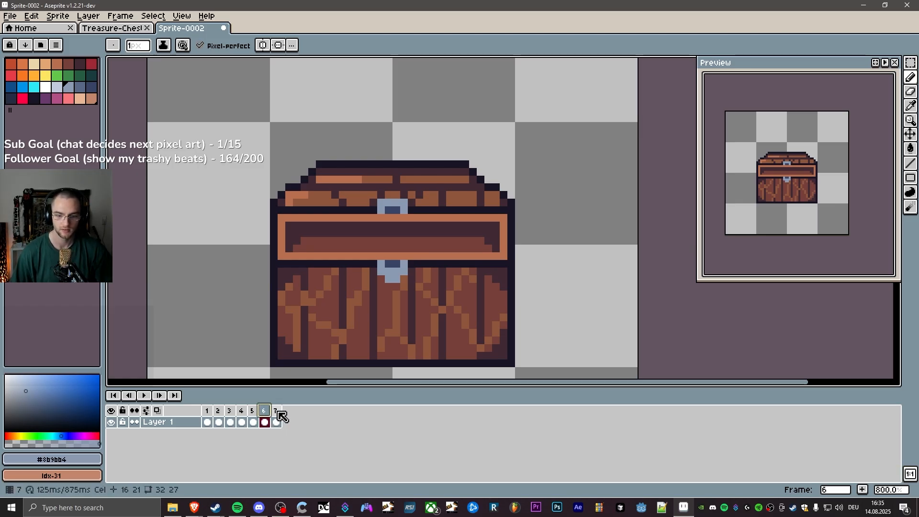
{"action": "left_click", "coordinate": [277, 411]}
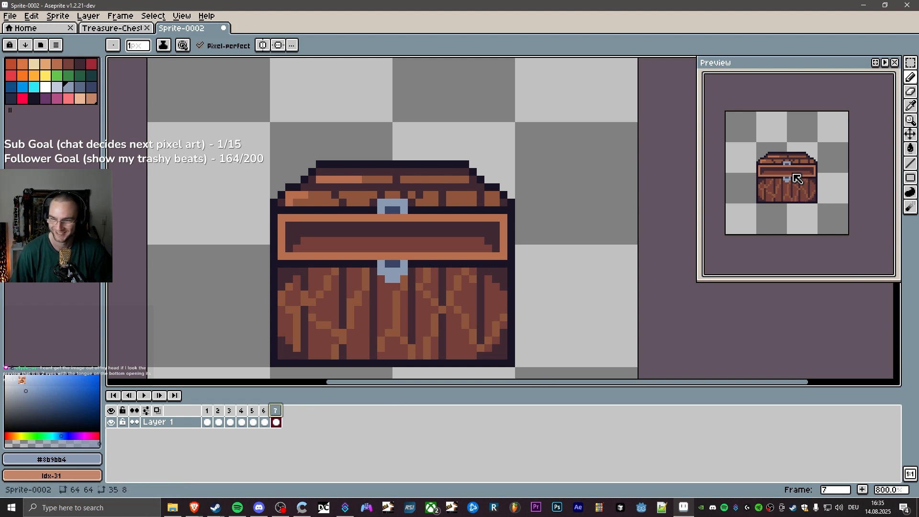
Step through the animation frames to examine the lid's movement from the closed chest up to frame 7.
{"action": "left_click", "coordinate": [246, 411]}
{"action": "left_click", "coordinate": [266, 411]}
{"action": "left_click", "coordinate": [289, 410]}
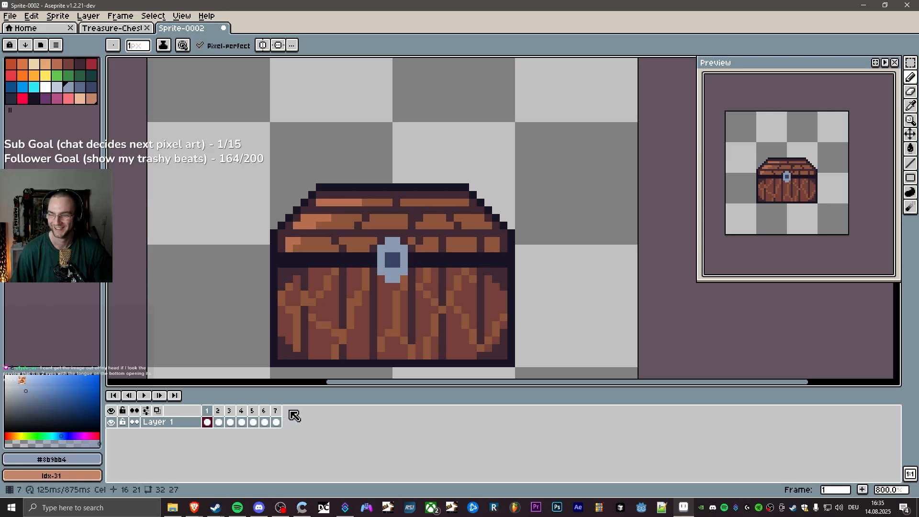
{"action": "left_click", "coordinate": [274, 421]}
{"action": "left_click", "coordinate": [265, 412]}
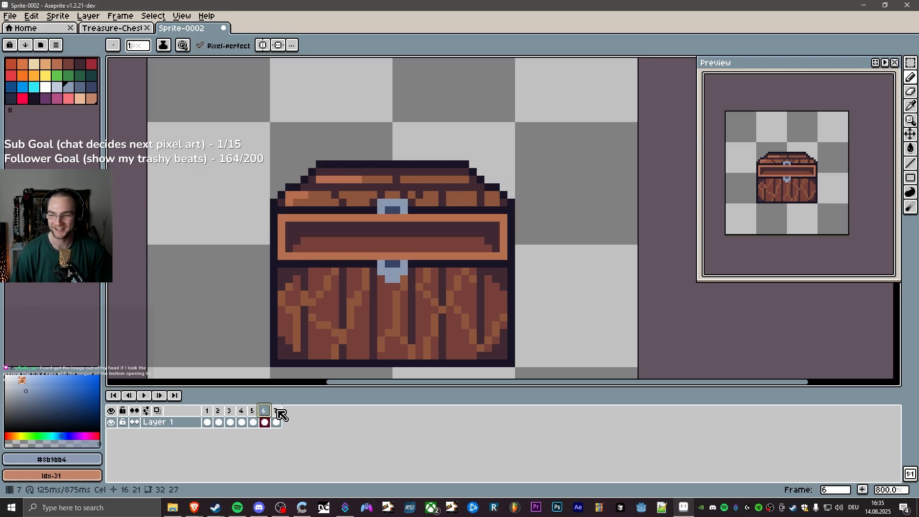
{"action": "key", "text": "Left"}
{"action": "key", "text": "Left"}
{"action": "key", "text": "Right"}
{"action": "key", "text": "Right"}
{"action": "key", "text": "Right"}
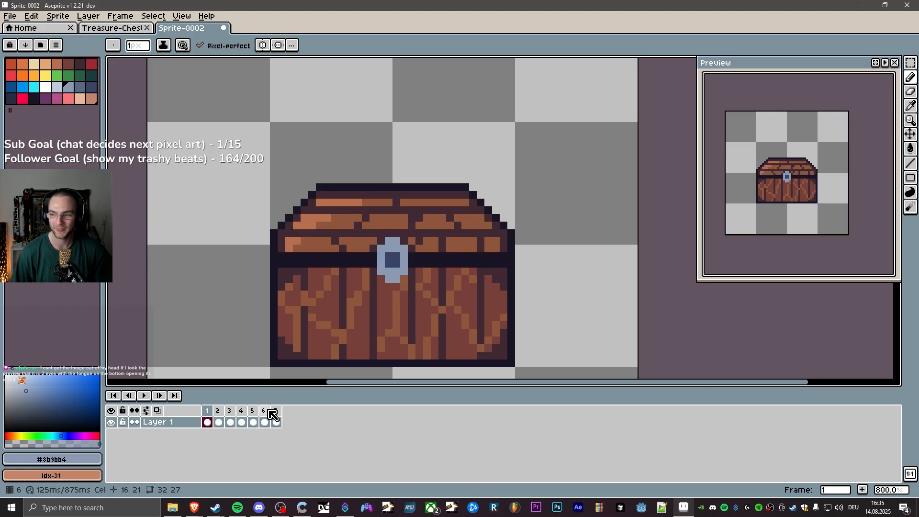
{"action": "key", "text": "Left"}
{"action": "key", "text": "Left"}
{"action": "left_click", "coordinate": [275, 411]}
{"action": "left_click", "coordinate": [264, 411]}
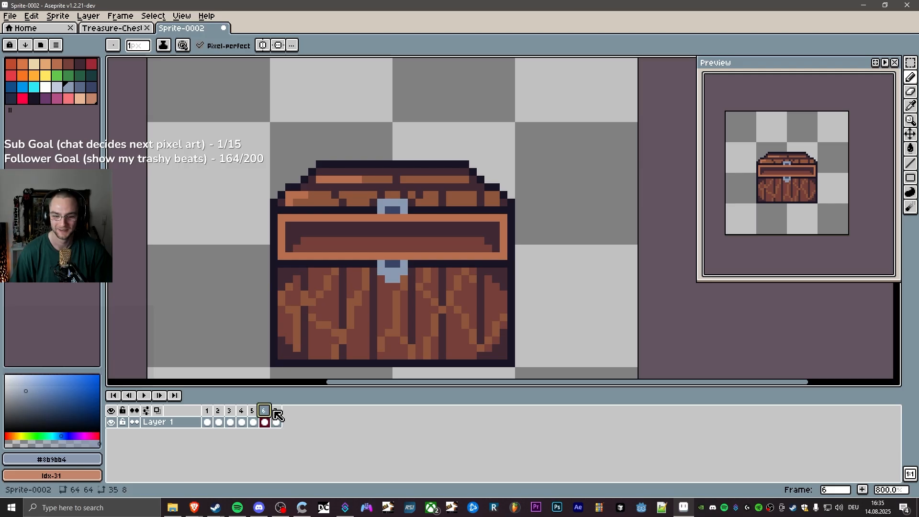
{"action": "left_click", "coordinate": [275, 411]}
{"action": "key", "text": "Left"}
{"action": "key", "text": "Left"}
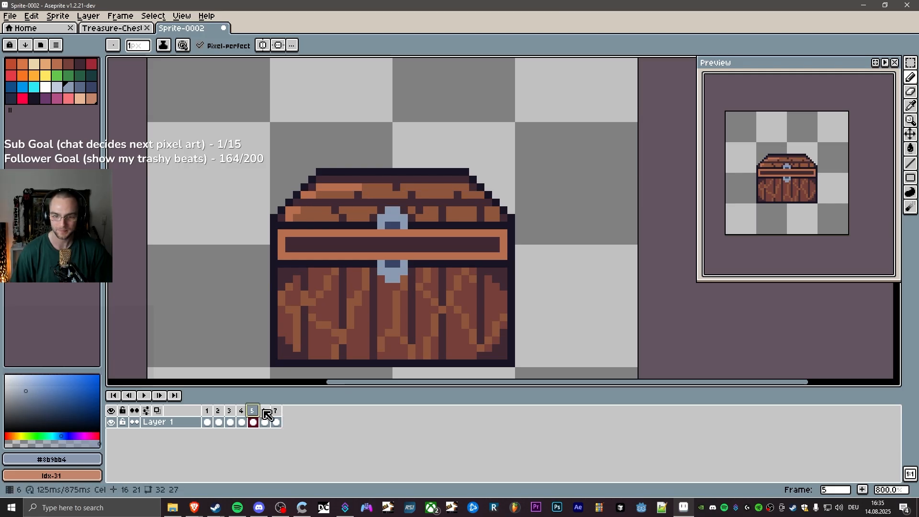
Compare frames 5 and 6 to examine how the lid, latch and opening shift between them.
{"action": "left_click", "coordinate": [265, 412]}
{"action": "left_click", "coordinate": [256, 412]}
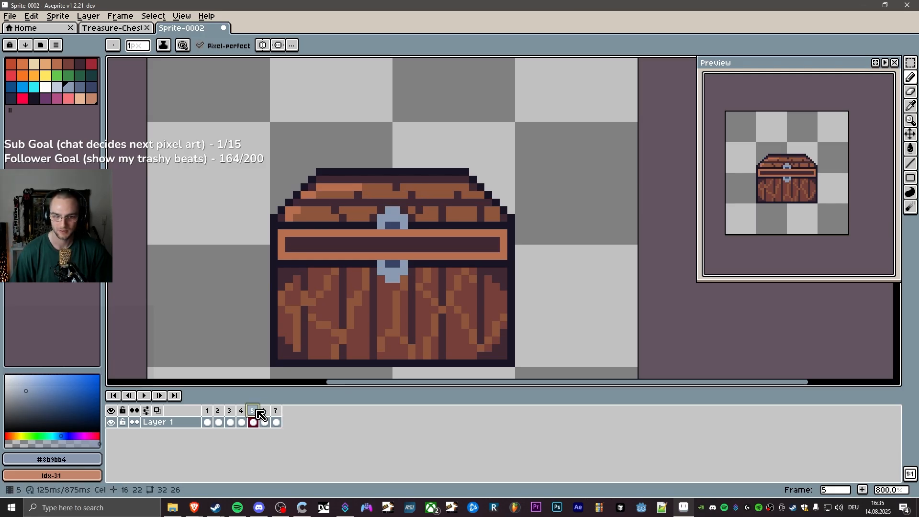
{"action": "key", "text": "Left"}
{"action": "key", "text": "Right"}
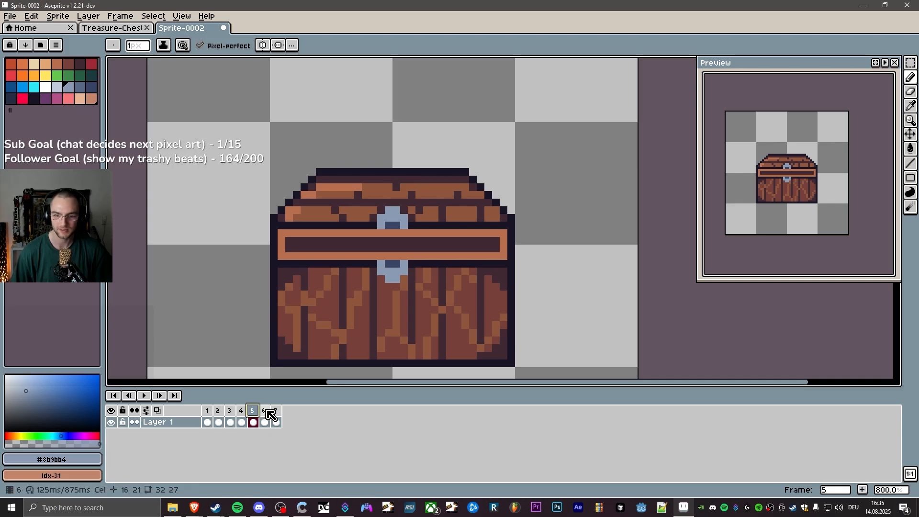
{"action": "key", "text": "Right"}
{"action": "key", "text": "Left"}
{"action": "key", "text": "Right"}
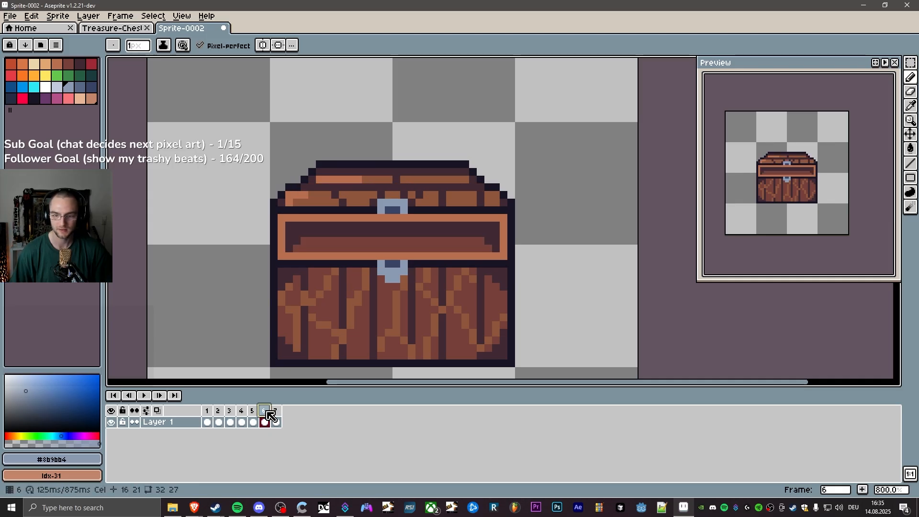
{"action": "key", "text": "Left"}
{"action": "key", "text": "Right"}
{"action": "left_click", "coordinate": [255, 412]}
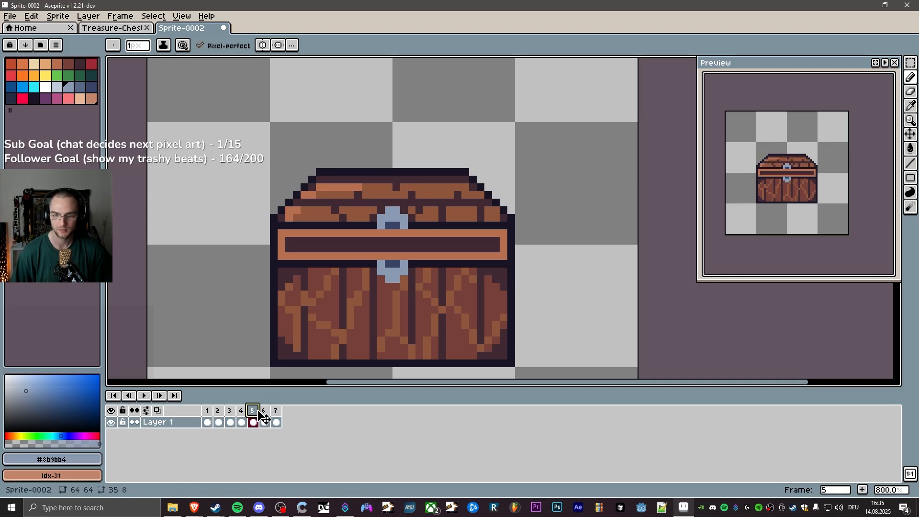
In frame 7, try to raise the 32 by 6 pixel band around the rim by one pixel and close the gap.
{"action": "left_click", "coordinate": [265, 412]}
{"action": "left_click", "coordinate": [278, 412]}
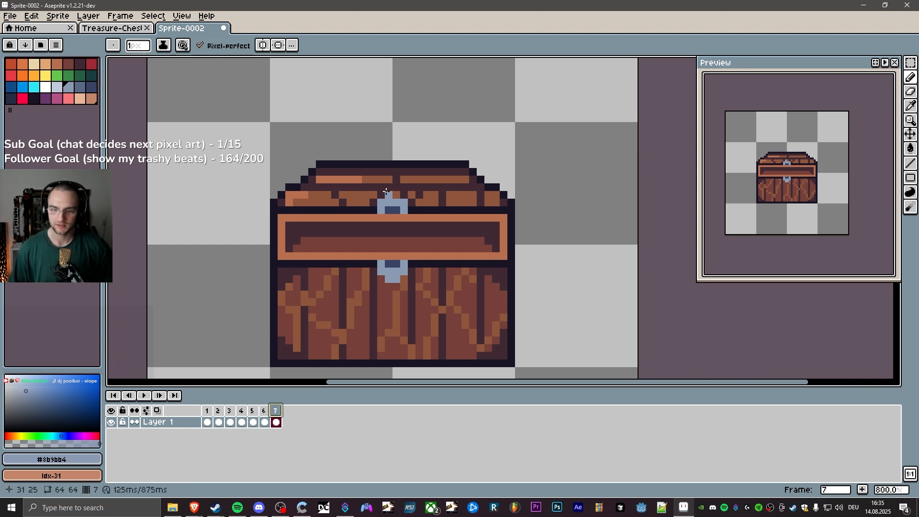
{"action": "key", "text": "m"}
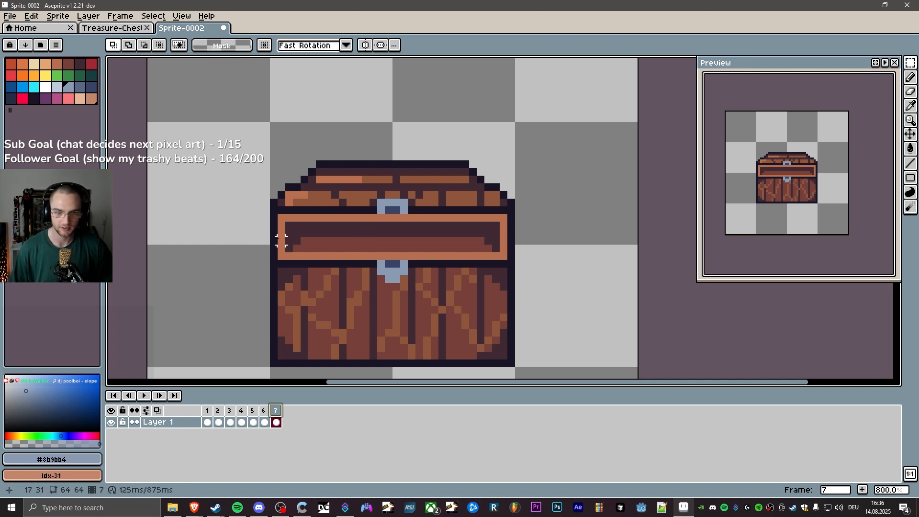
{"action": "left_click_drag", "start_coordinate": [274, 240], "coordinate": [515, 197]}
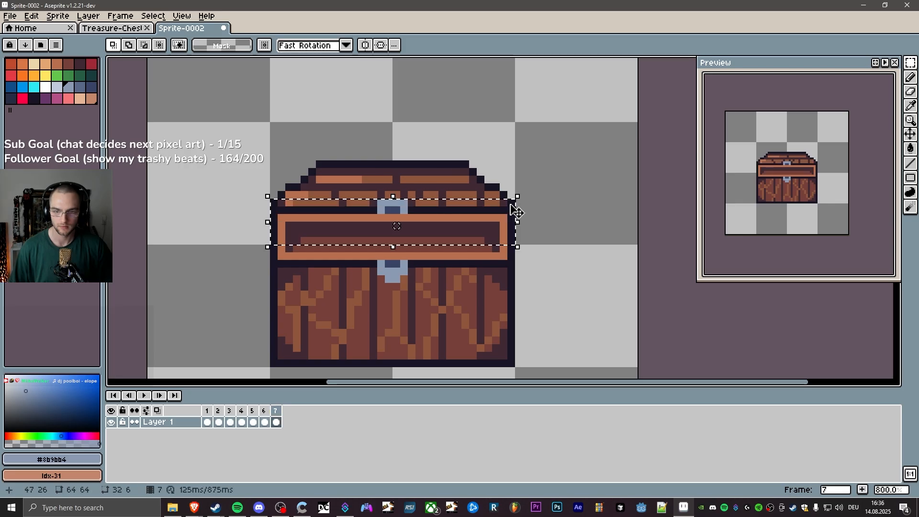
{"action": "left_click", "coordinate": [474, 227]}
{"action": "left_click_drag", "start_coordinate": [472, 223], "coordinate": [471, 217]}
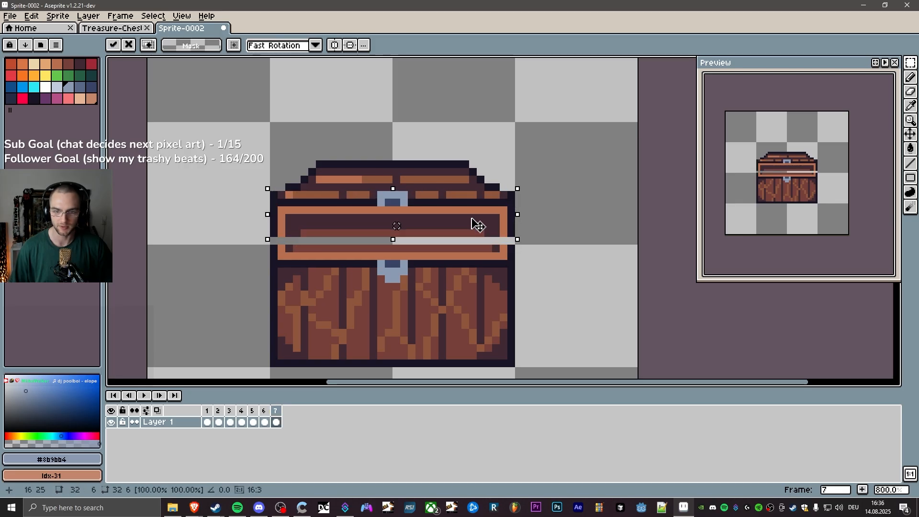
{"action": "left_click", "coordinate": [520, 240]}
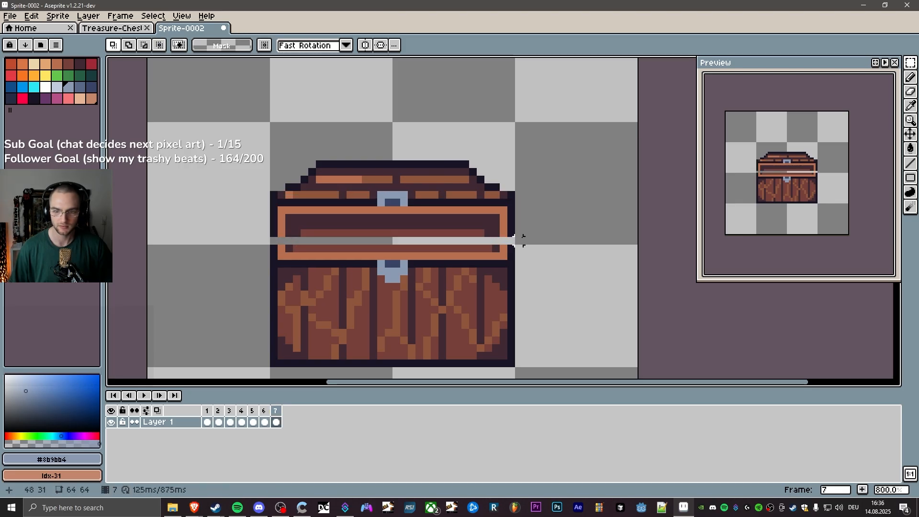
{"action": "left_click_drag", "start_coordinate": [511, 232], "coordinate": [317, 240]}
{"action": "left_click", "coordinate": [554, 277]}
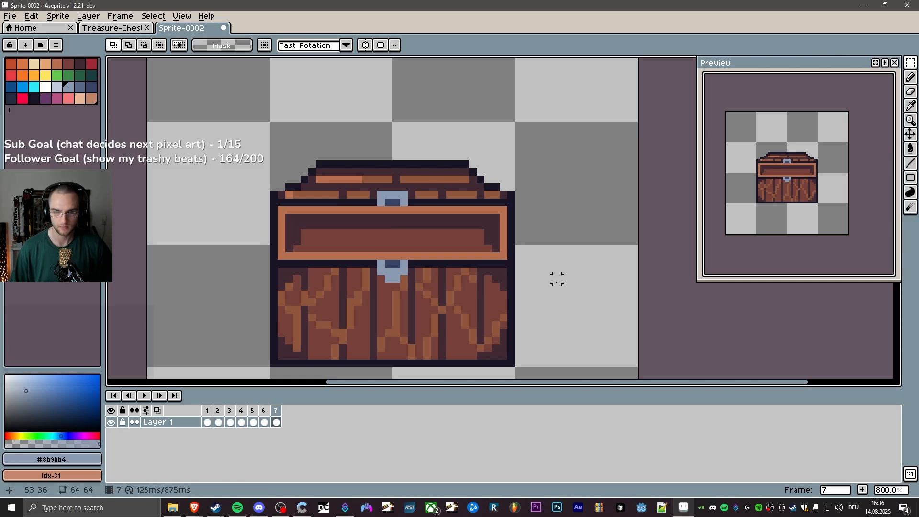
Compare frame 7 with frames 5 and 6 to examine how the raised rim and opening progress.
{"action": "left_click", "coordinate": [264, 411]}
{"action": "left_click", "coordinate": [275, 410]}
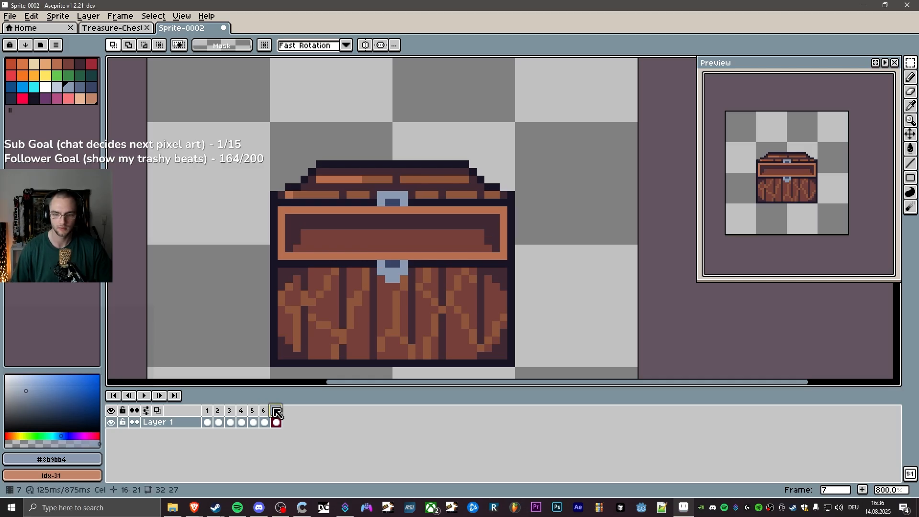
{"action": "left_click", "coordinate": [255, 410]}
{"action": "left_click", "coordinate": [264, 411]}
{"action": "left_click", "coordinate": [275, 411]}
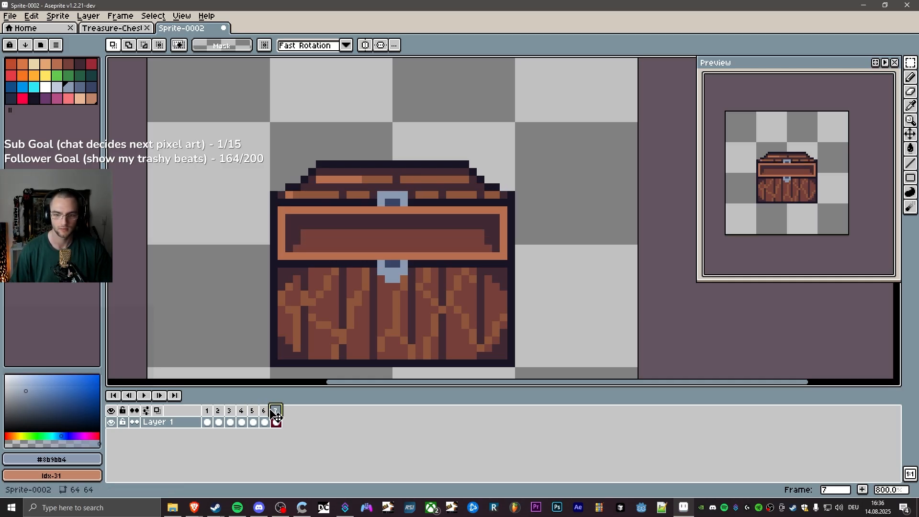
{"action": "left_click", "coordinate": [264, 410]}
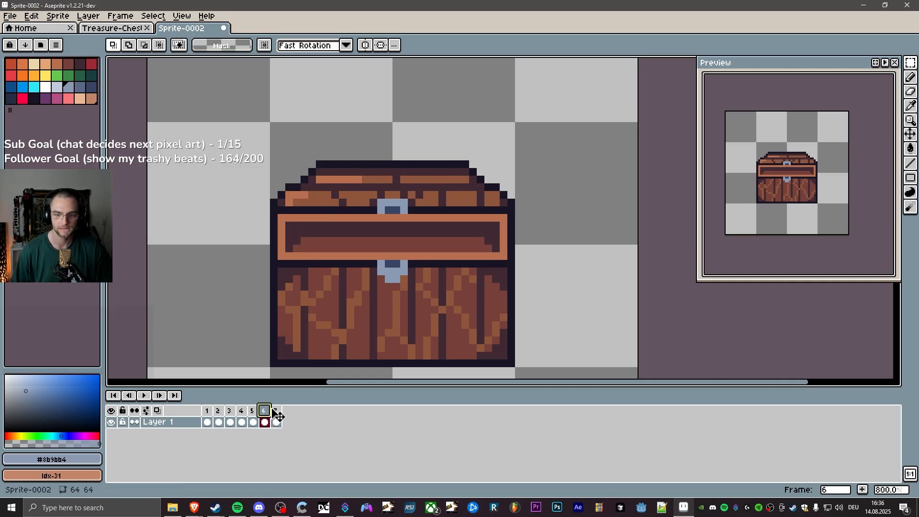
{"action": "left_click", "coordinate": [276, 410]}
Undo the gap fill and the rim raise in frame 7 and clear the selection.
{"action": "key", "text": "ctrl+z"}
{"action": "key", "text": "ctrl+z"}
{"action": "key", "text": "ctrl+z"}
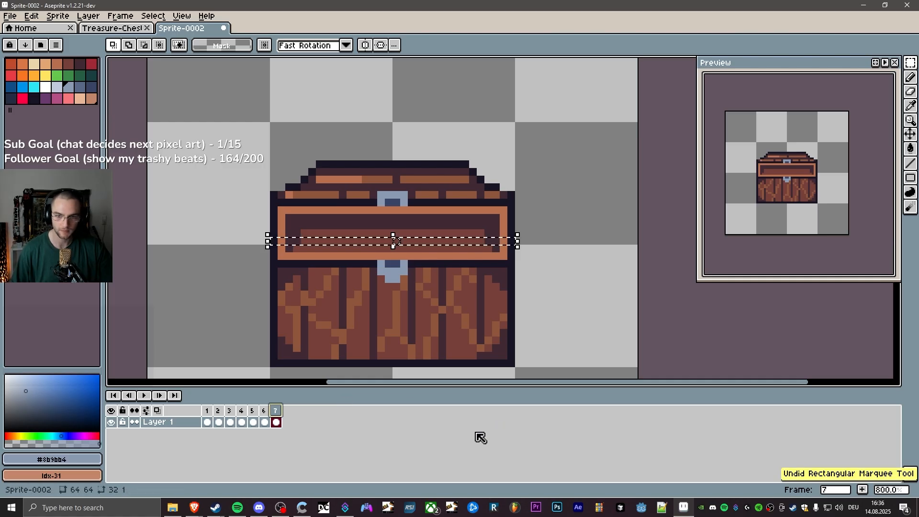
{"action": "key", "text": "ctrl+z"}
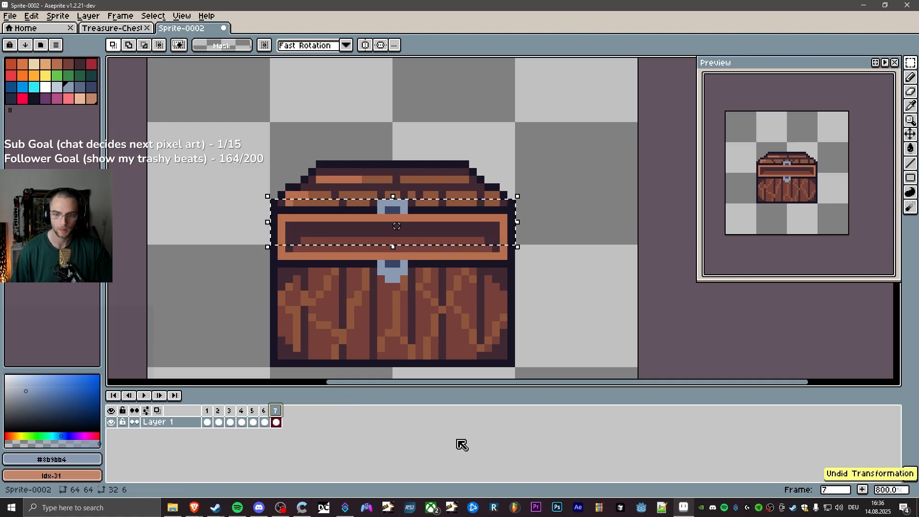
{"action": "left_click", "coordinate": [580, 225]}
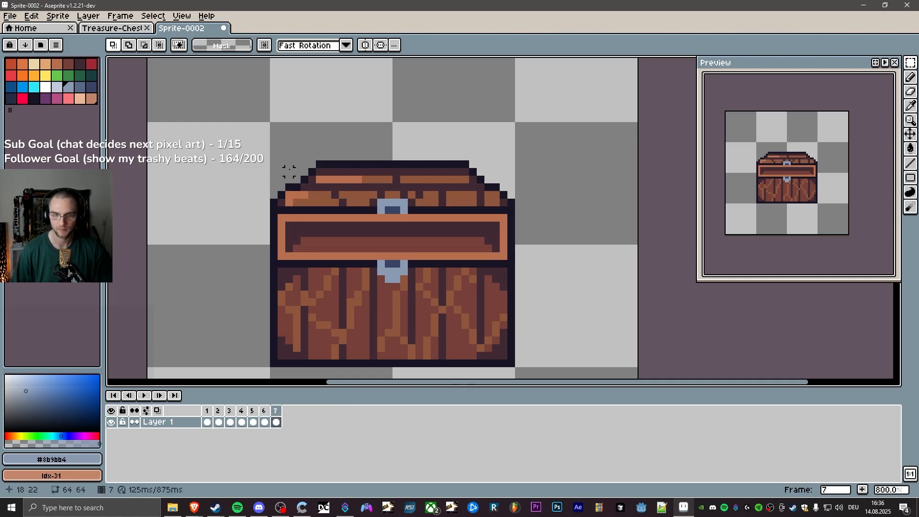
Move the whole lid with the upper rim up by one pixel in frame 7, using a 44 by 16 pixel selection.
{"action": "left_click_drag", "start_coordinate": [220, 126], "coordinate": [549, 241]}
{"action": "left_click_drag", "start_coordinate": [498, 212], "coordinate": [498, 205]}
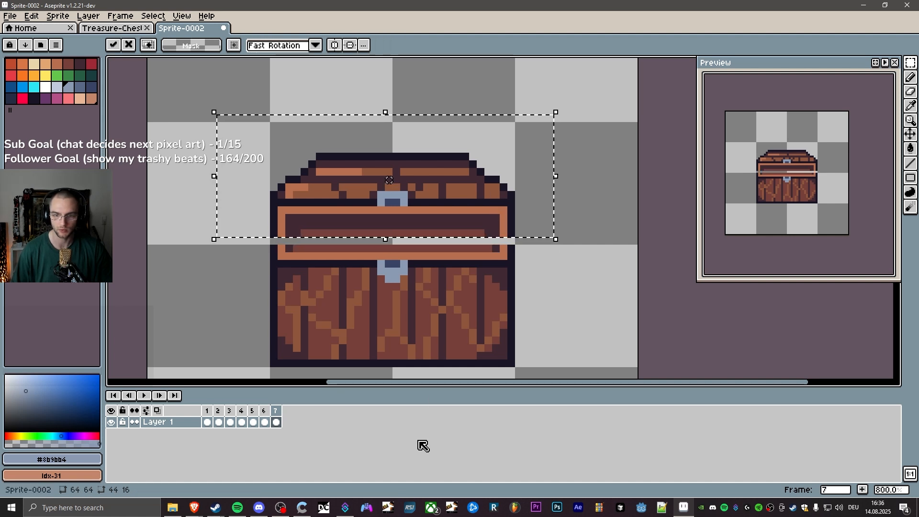
{"action": "left_click", "coordinate": [276, 411]}
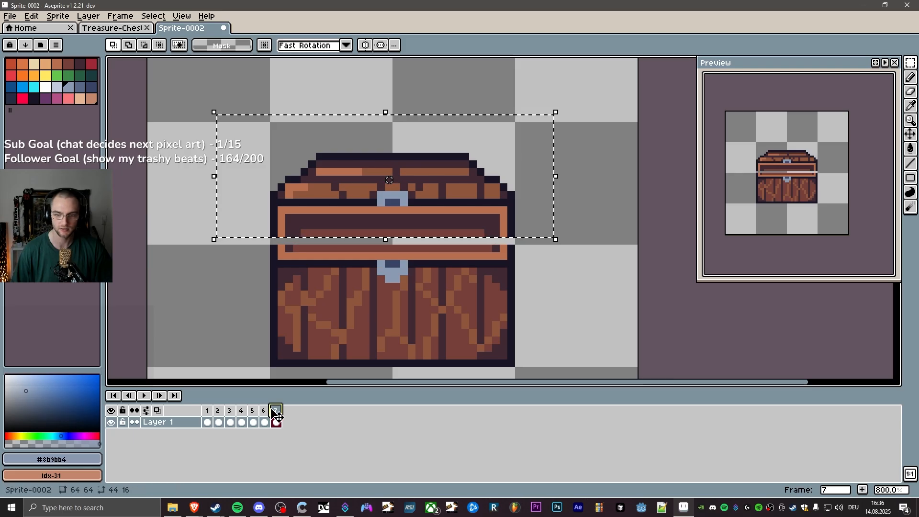
{"action": "left_click", "coordinate": [264, 412]}
{"action": "left_click", "coordinate": [275, 412]}
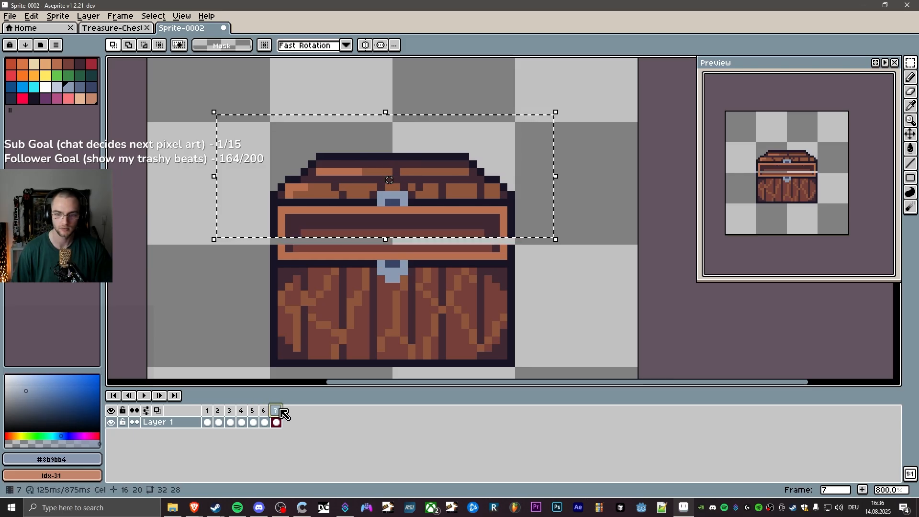
{"action": "left_click", "coordinate": [350, 94]}
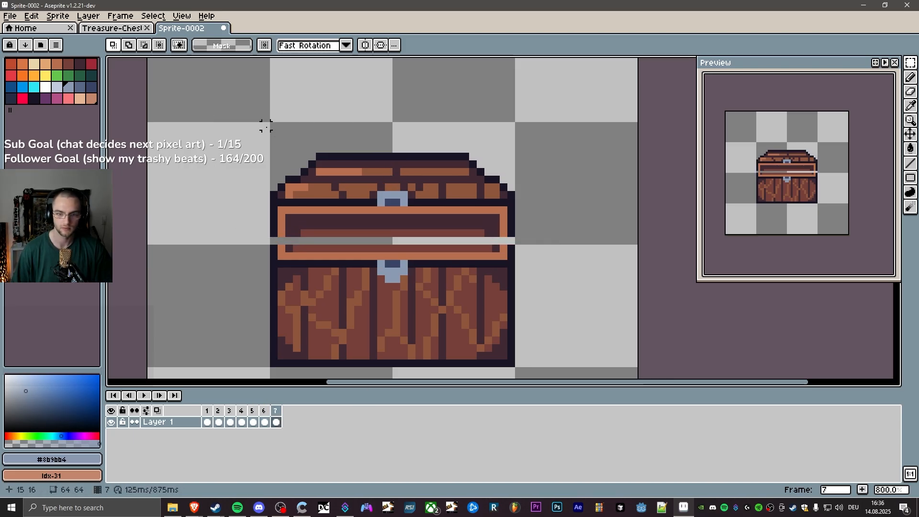
Lower the top of the lid by one pixel in frame 7, using a 34 by 6 pixel selection, to flatten the lid.
{"action": "left_click_drag", "start_coordinate": [266, 126], "coordinate": [526, 178]}
{"action": "left_click", "coordinate": [496, 151]}
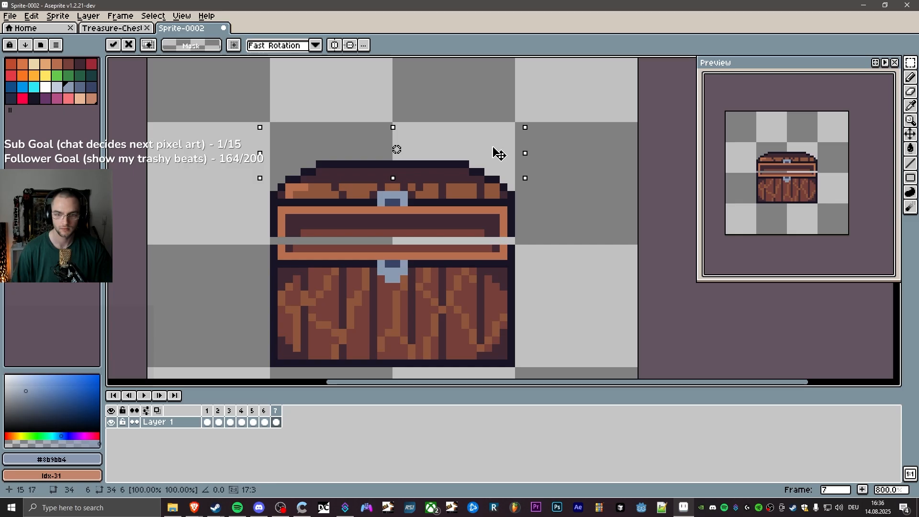
{"action": "key", "text": "ctrl+d"}
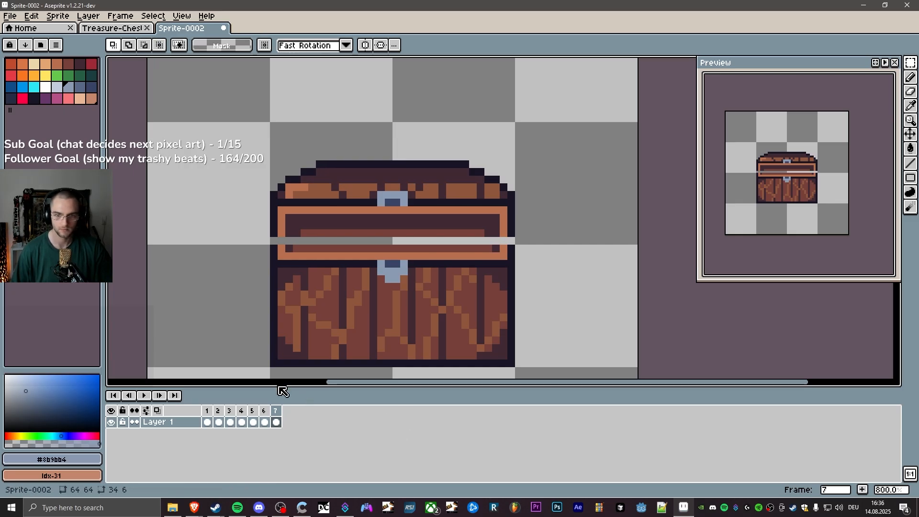
{"action": "left_click", "coordinate": [277, 412]}
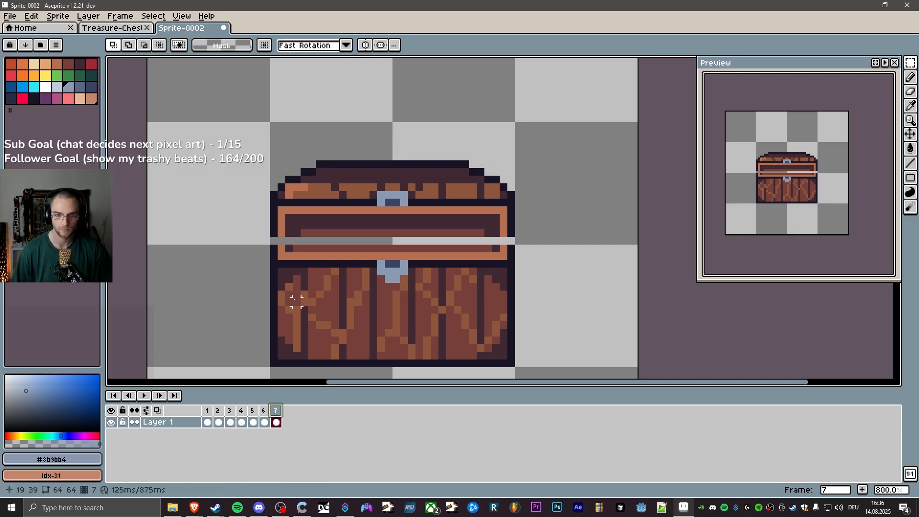
Close the transparent gap across the chest interior with a copy of the one-pixel row directly above it.
{"action": "left_click_drag", "start_coordinate": [256, 223], "coordinate": [599, 237]}
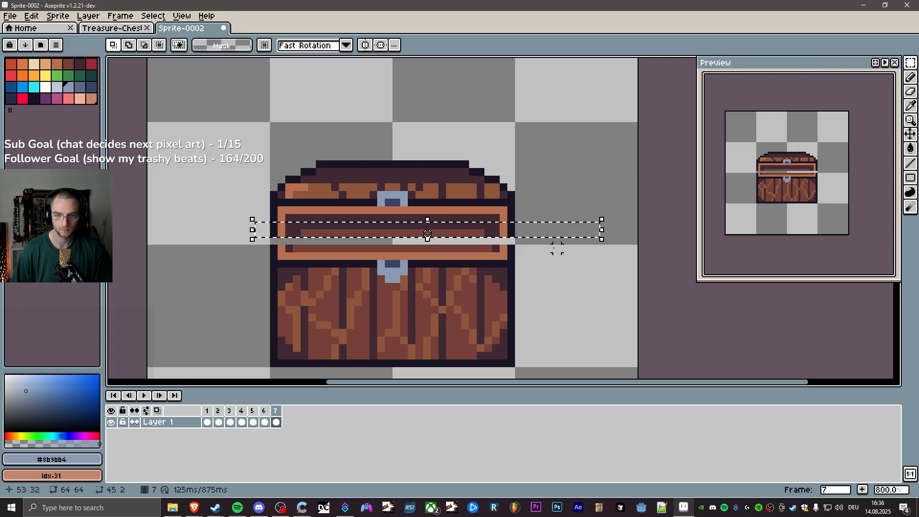
{"action": "left_click", "coordinate": [580, 263]}
{"action": "left_click_drag", "start_coordinate": [542, 234], "coordinate": [237, 233]}
{"action": "left_click_drag", "start_coordinate": [294, 234], "coordinate": [303, 242]}
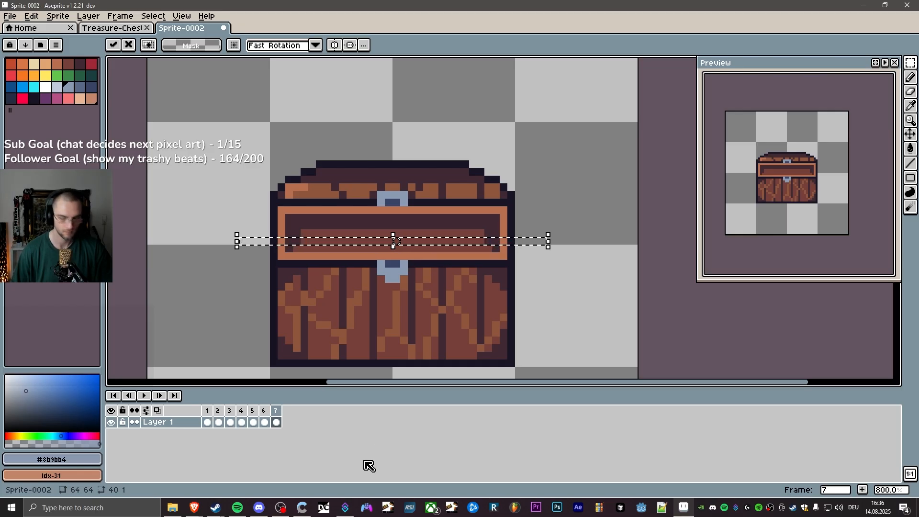
{"action": "key", "text": "ctrl+d"}
Extend the reddish-brown interior floor (#743f39) into its side corners with single pixels in frame 7.
{"action": "key", "text": "i"}
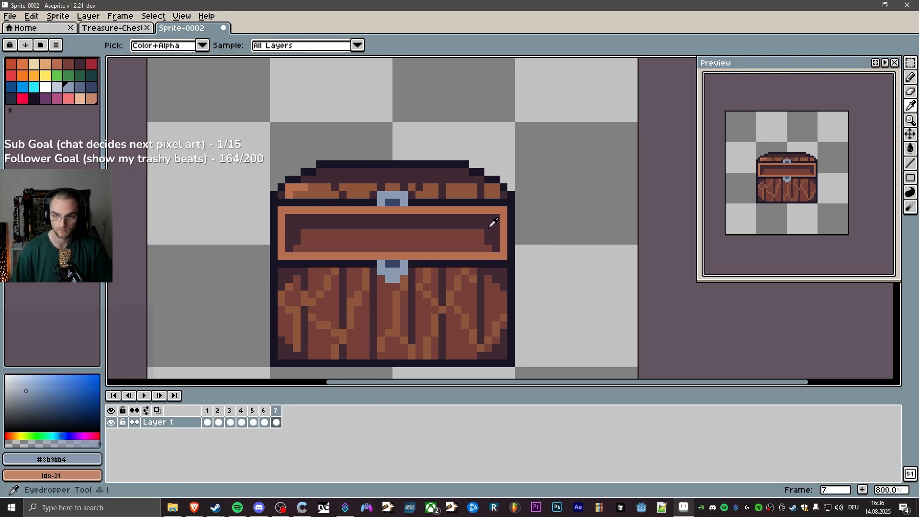
{"action": "left_click", "coordinate": [471, 237]}
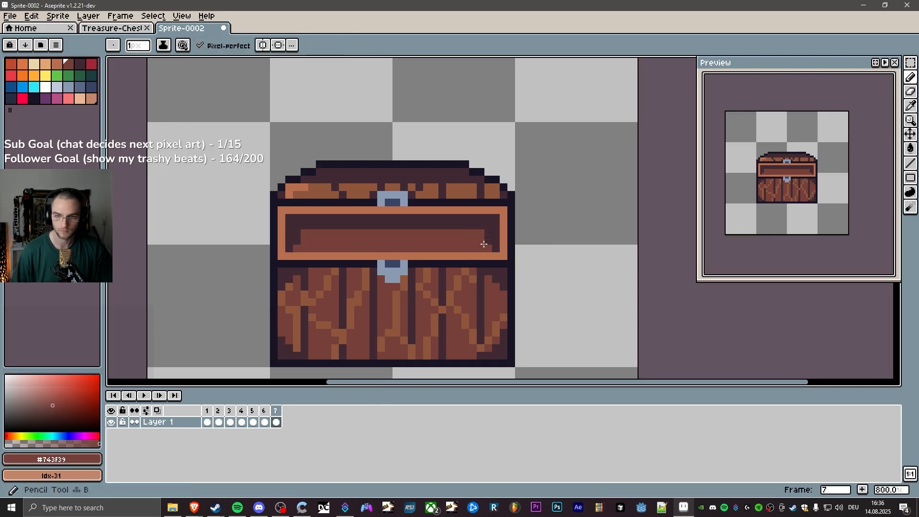
{"action": "key", "text": "b"}
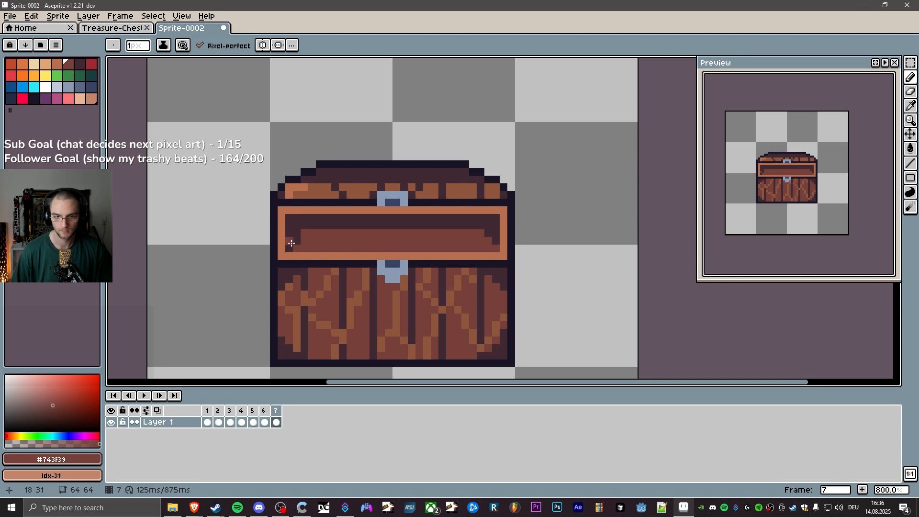
{"action": "left_click", "coordinate": [290, 248]}
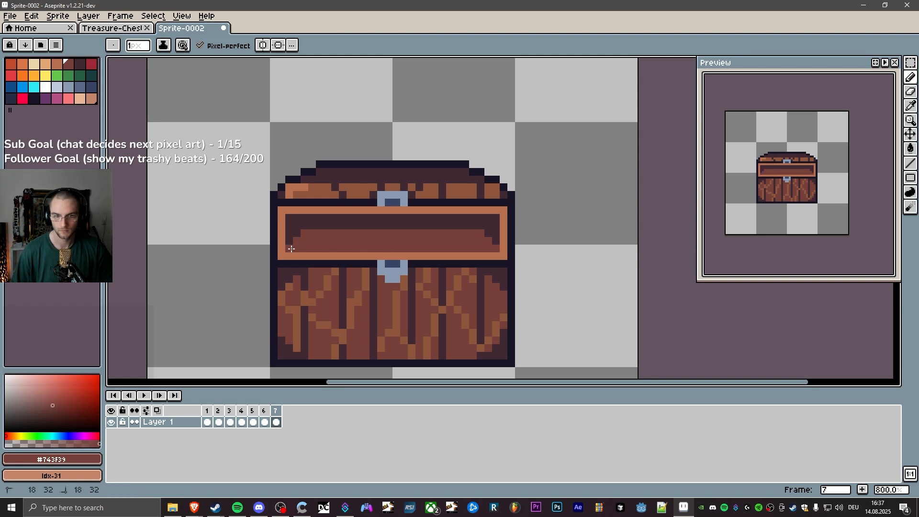
Flip between frames 5, 6 and 7 to examine how the flattened lid and larger opening follow on.
{"action": "left_click", "coordinate": [264, 410]}
{"action": "left_click", "coordinate": [274, 411]}
{"action": "left_click", "coordinate": [264, 414]}
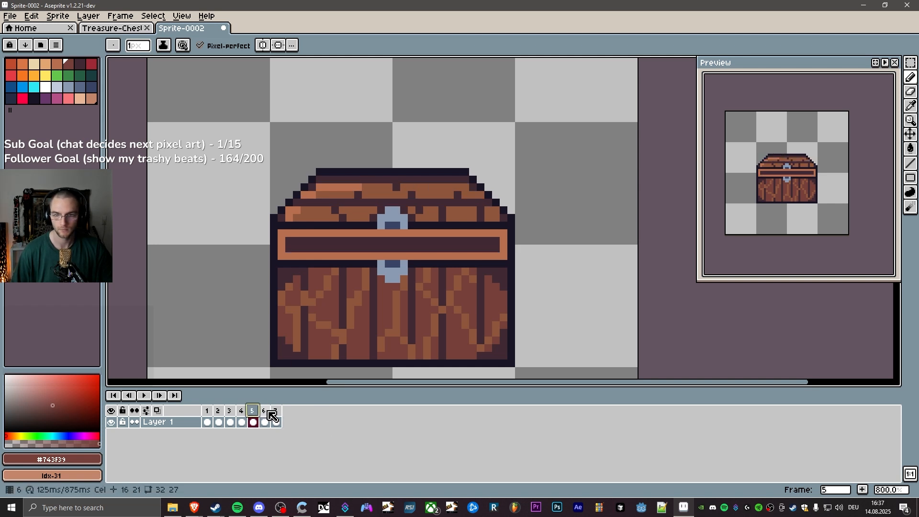
{"action": "left_click", "coordinate": [277, 415]}
{"action": "left_click", "coordinate": [264, 416]}
{"action": "left_click", "coordinate": [253, 416]}
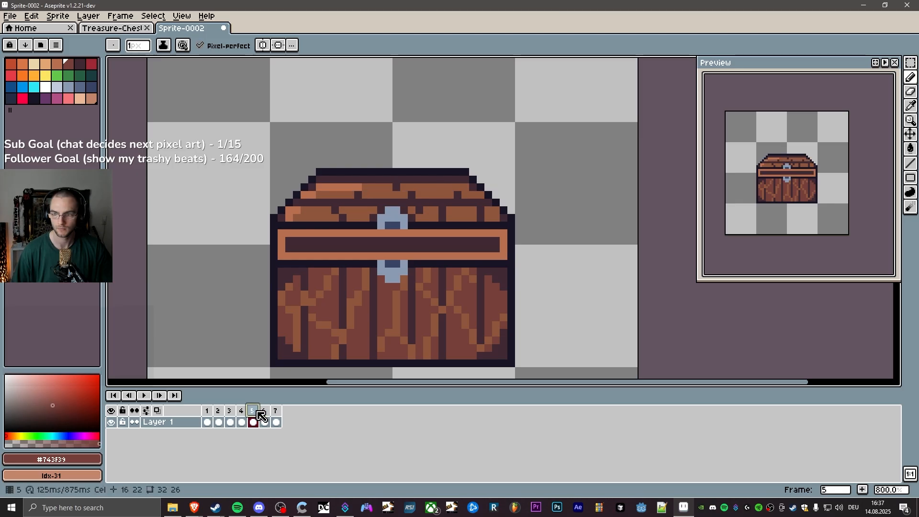
Play the seven-frame animation in a loop to examine the chest's opening movement.
{"action": "left_click", "coordinate": [142, 397]}
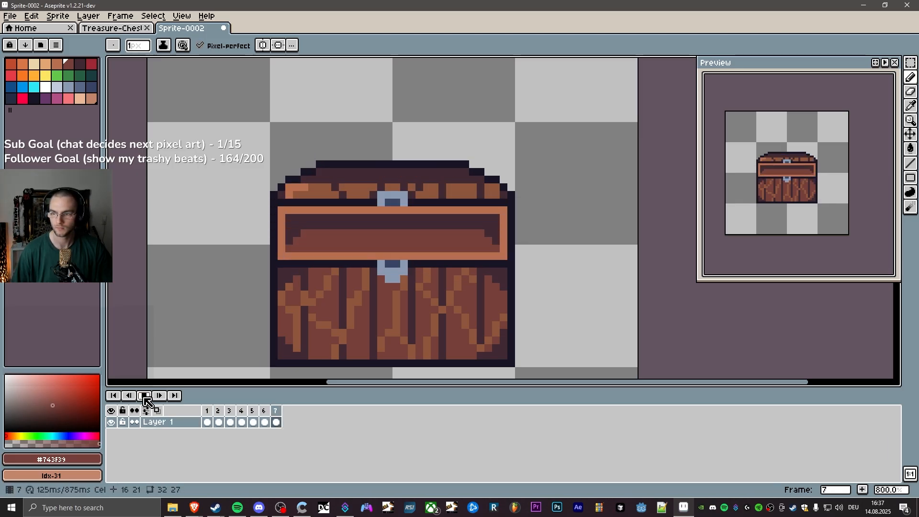
{"action": "scroll", "coordinate": [380, 286], "scroll_direction": "down", "scroll_amount": 2}
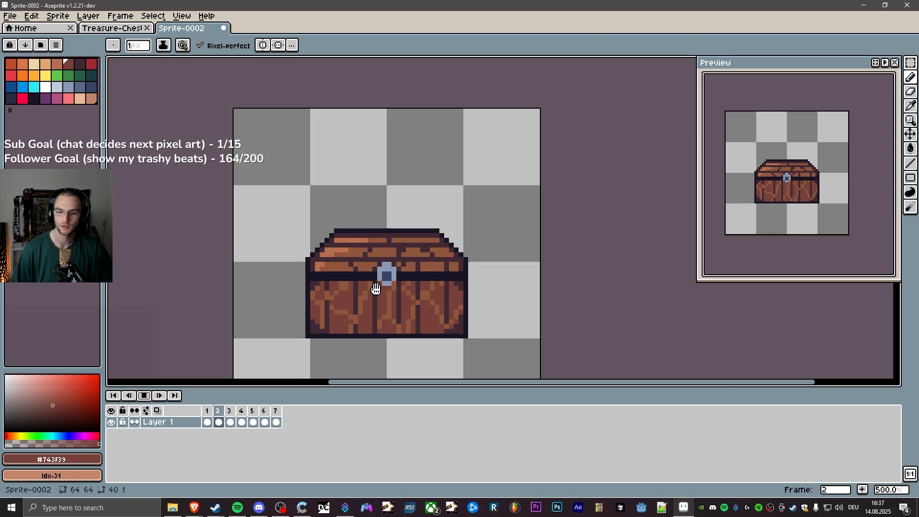
{"action": "key", "text": "space"}
{"action": "left_click_drag", "start_coordinate": [503, 318], "coordinate": [502, 273]}
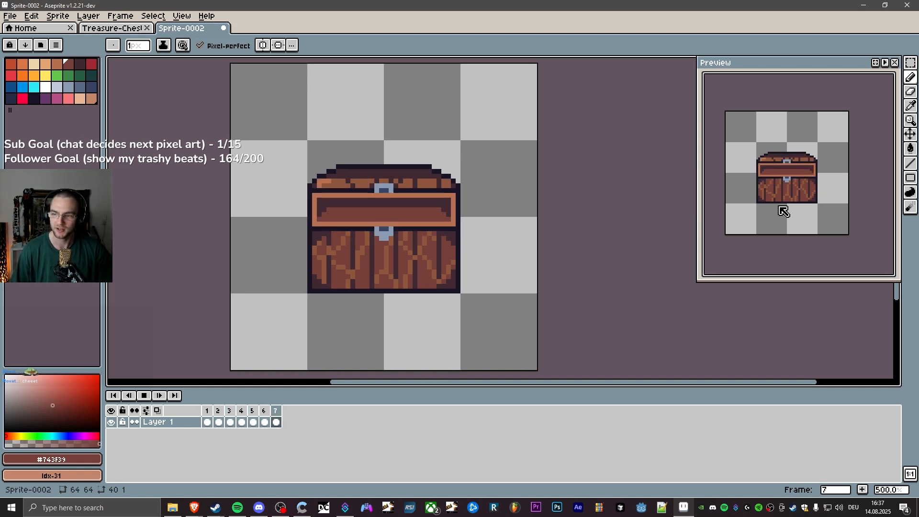
{"action": "scroll", "coordinate": [408, 274], "scroll_direction": "up", "scroll_amount": 1}
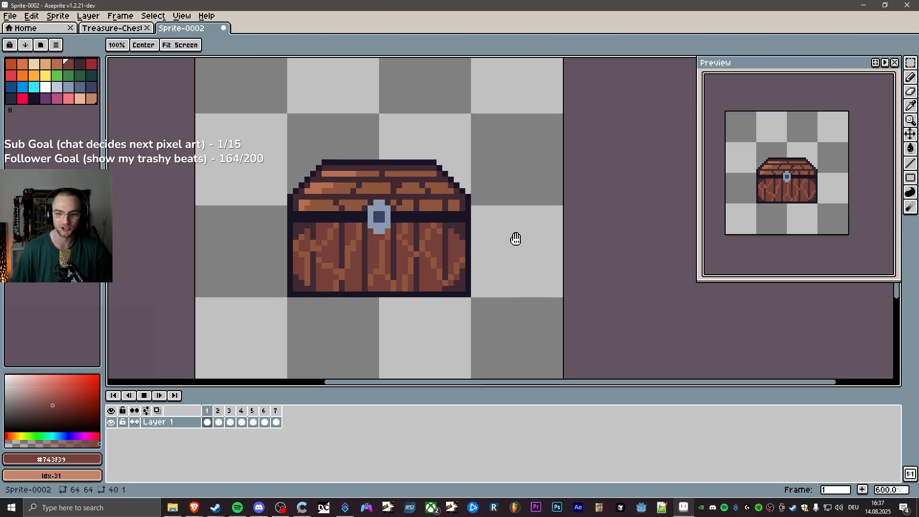
{"action": "left_click_drag", "start_coordinate": [515, 238], "coordinate": [533, 245]}
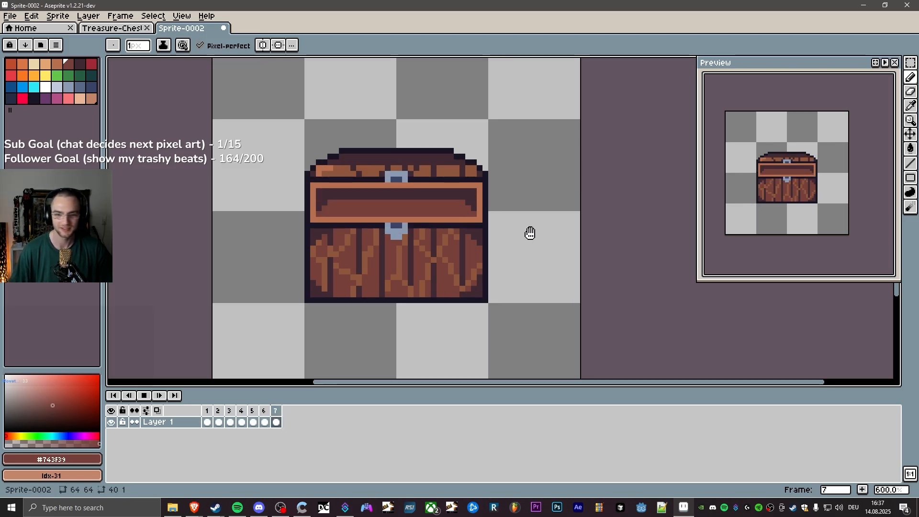
{"action": "left_click_drag", "start_coordinate": [549, 212], "coordinate": [552, 214]}
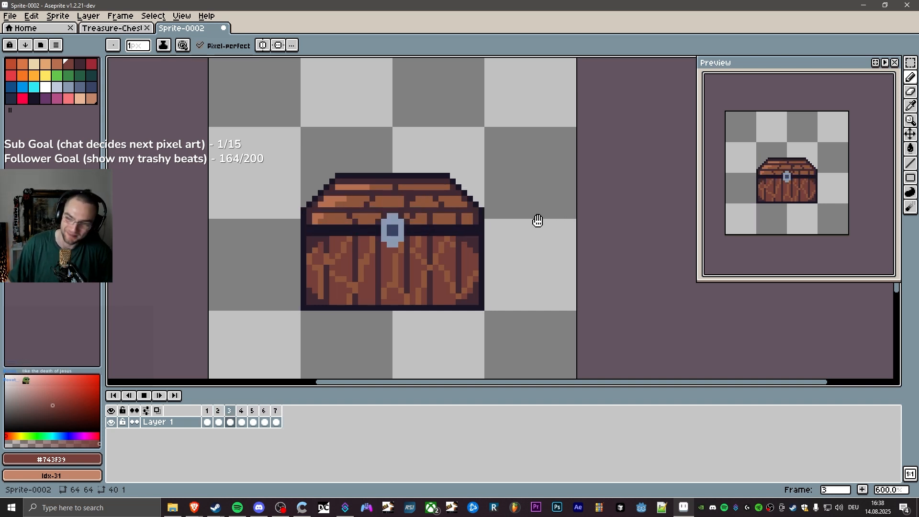
{"action": "mouse_move", "coordinate": [538, 211]}
{"action": "left_mouse_down"}
{"action": "mouse_move", "coordinate": [545, 225]}
{"action": "mouse_move", "coordinate": [549, 201]}
{"action": "left_mouse_up"}
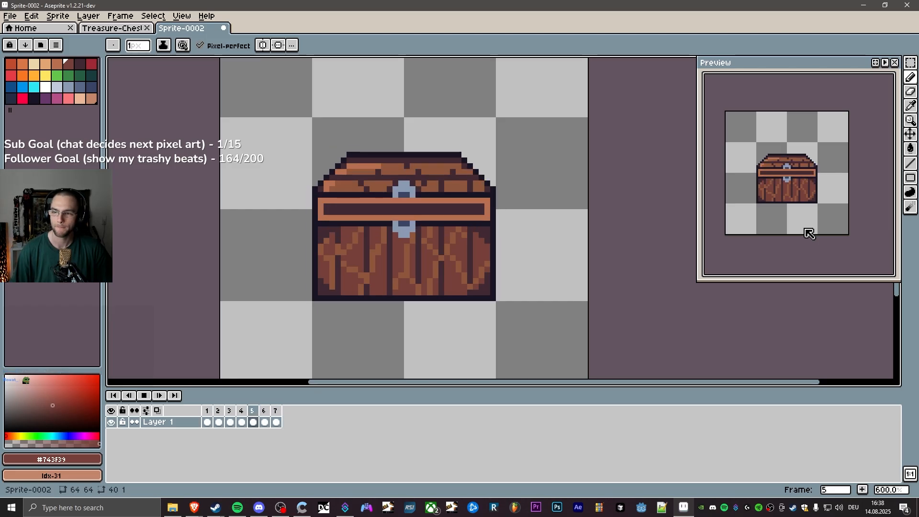
{"action": "key", "text": "space"}
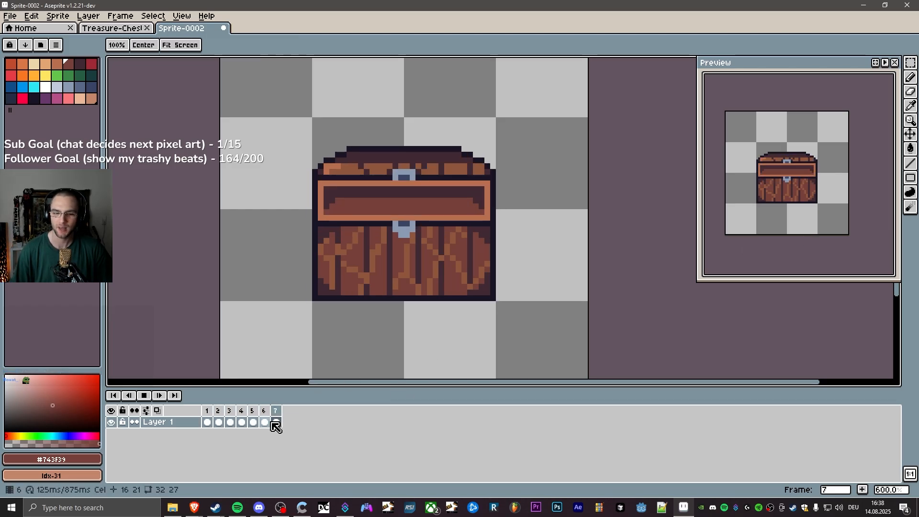
Stop the playback and flip repeatedly between frames 6 and 7, with frame 5 as lead-in, to compare the lid and opening.
{"action": "left_click", "coordinate": [145, 395]}
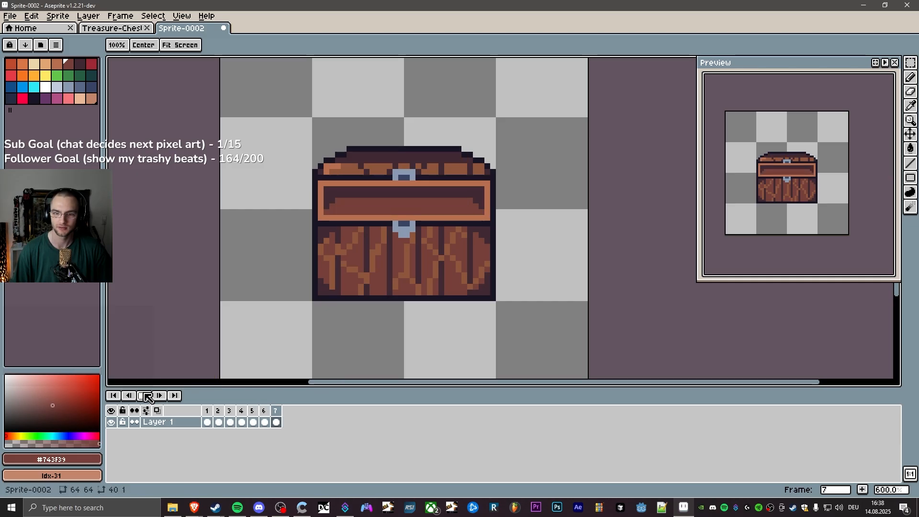
{"action": "left_click", "coordinate": [254, 410]}
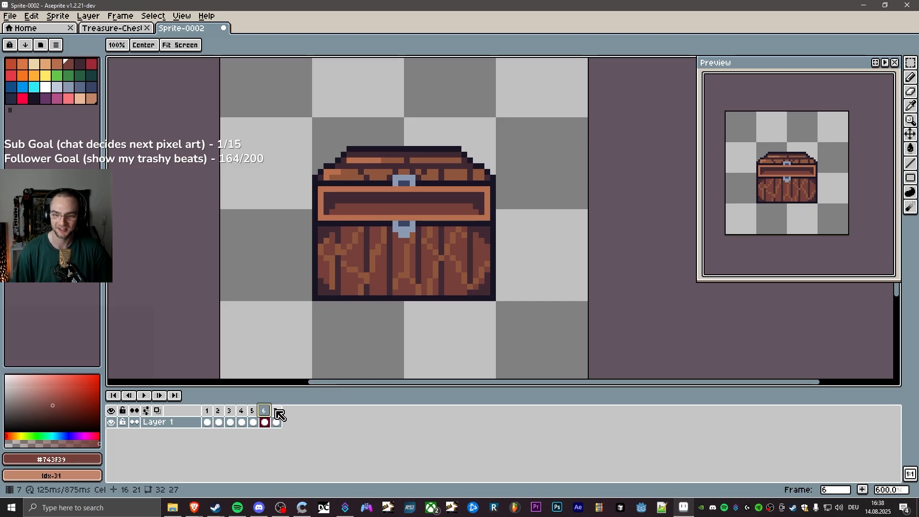
{"action": "left_click", "coordinate": [277, 410]}
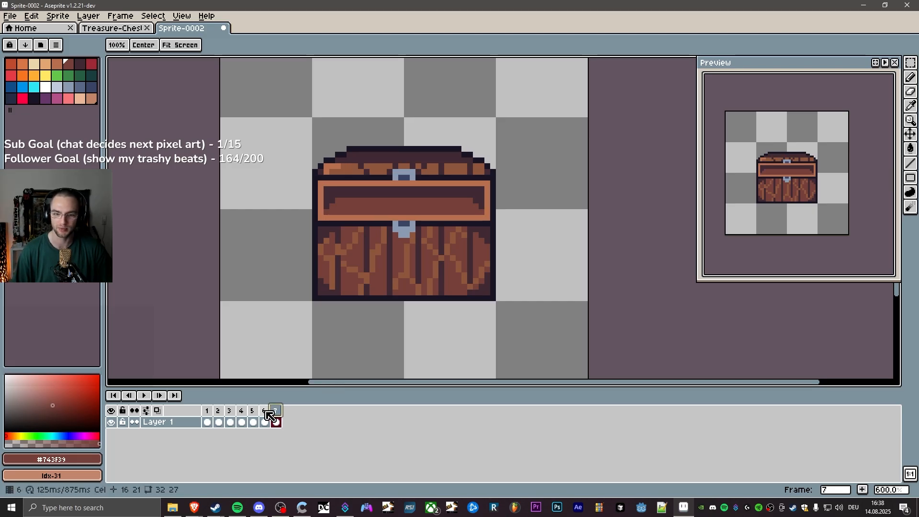
{"action": "left_click", "coordinate": [265, 410]}
{"action": "left_click", "coordinate": [275, 410]}
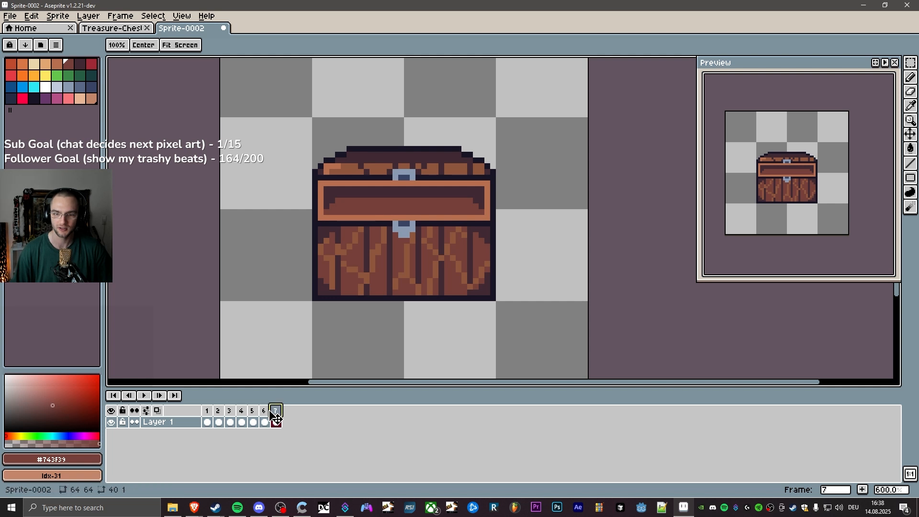
{"action": "left_click", "coordinate": [266, 411]}
{"action": "left_click", "coordinate": [278, 411]}
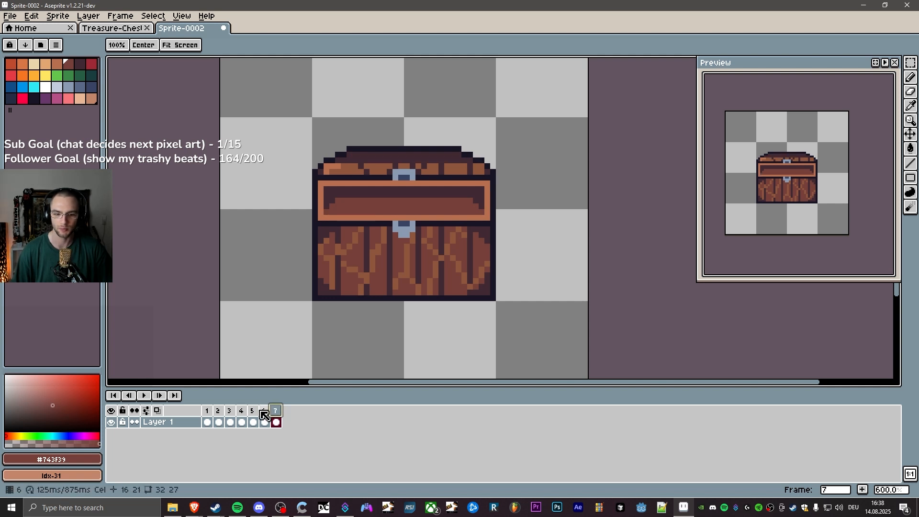
{"action": "left_click", "coordinate": [265, 412]}
{"action": "left_click", "coordinate": [276, 411]}
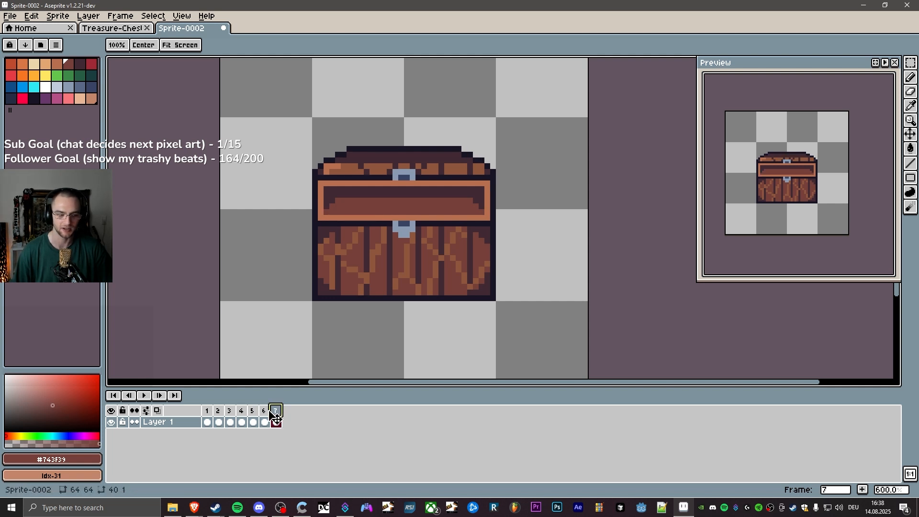
{"action": "left_click", "coordinate": [264, 411]}
{"action": "left_click", "coordinate": [276, 411]}
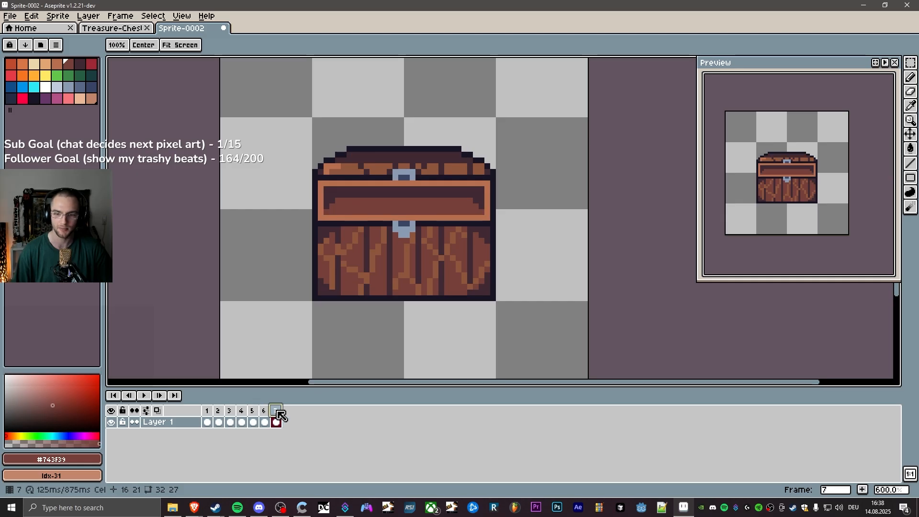
{"action": "left_click", "coordinate": [254, 411]}
{"action": "left_click", "coordinate": [266, 411]}
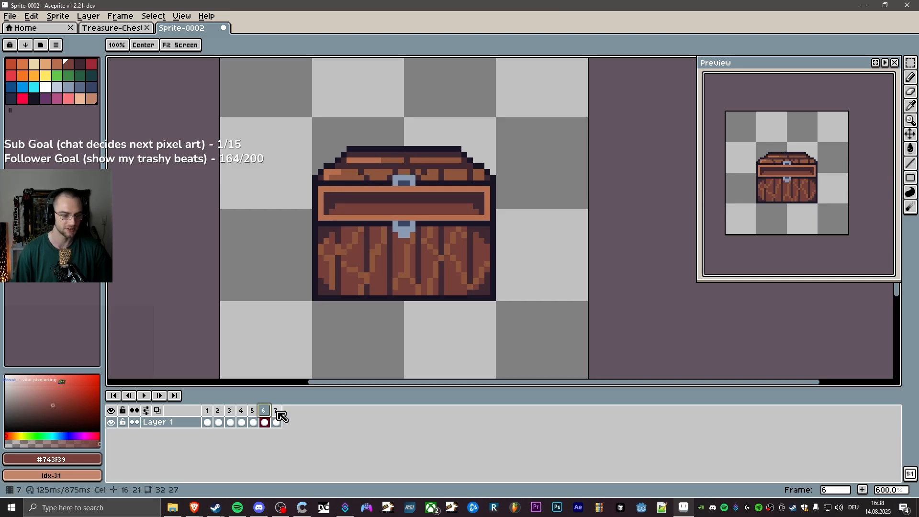
{"action": "left_click", "coordinate": [276, 412]}
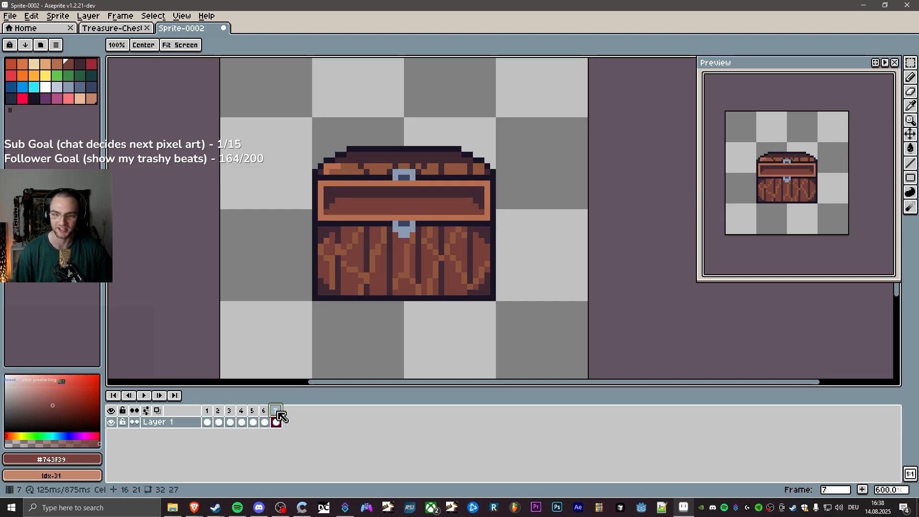
Step through frames 4 to 7 and alternate between the last two to examine the change in the lid's shape.
{"action": "mouse_move", "coordinate": [611, 211]}
{"action": "left_mouse_down"}
{"action": "mouse_move", "coordinate": [620, 232]}
{"action": "mouse_move", "coordinate": [614, 207]}
{"action": "left_mouse_up"}
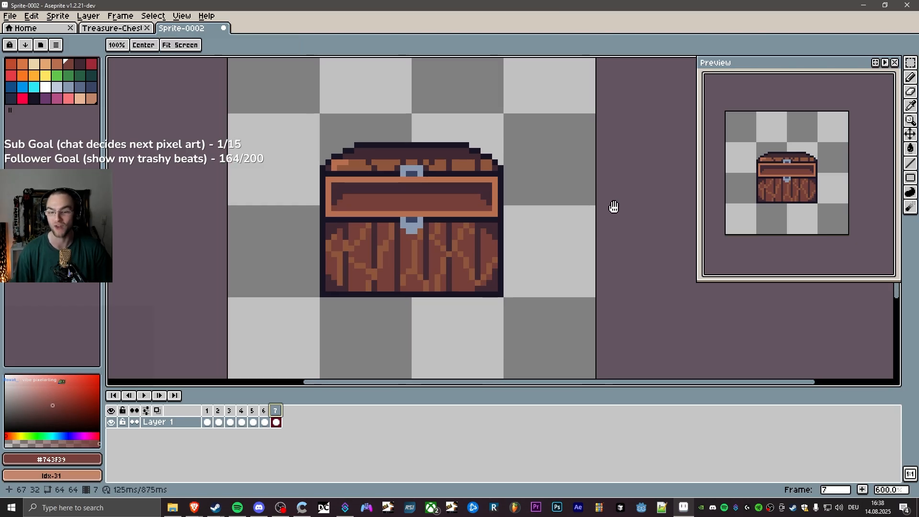
{"action": "left_click", "coordinate": [243, 411]}
{"action": "left_click", "coordinate": [254, 410]}
{"action": "left_click", "coordinate": [266, 410]}
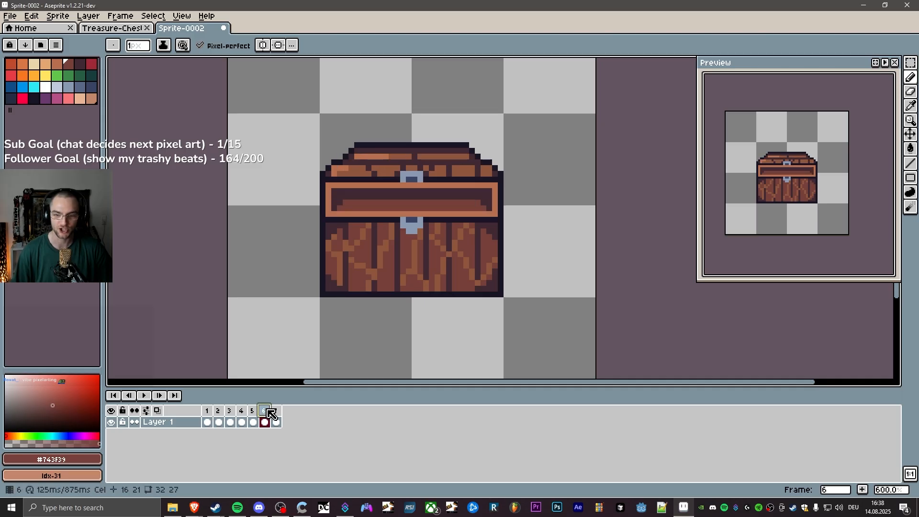
{"action": "left_click", "coordinate": [279, 410]}
{"action": "left_click", "coordinate": [264, 410]}
{"action": "left_click", "coordinate": [279, 411]}
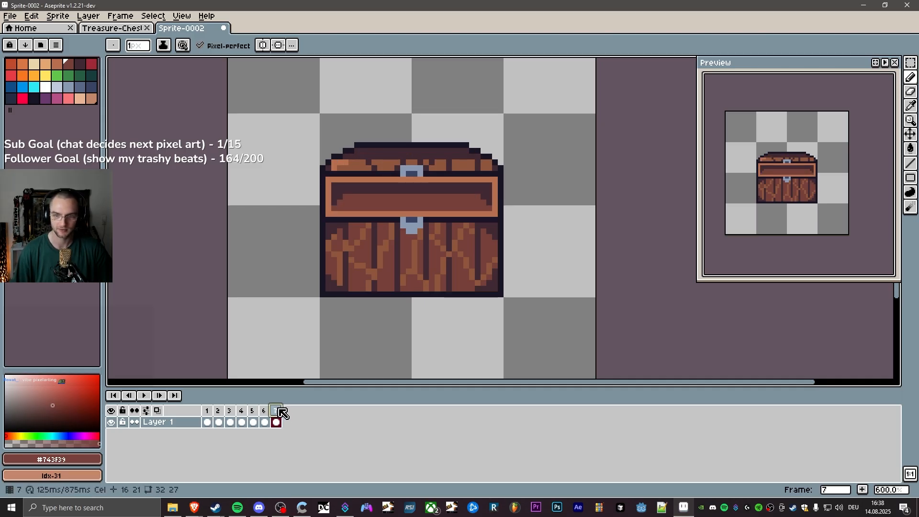
{"action": "left_click", "coordinate": [266, 411]}
{"action": "left_click", "coordinate": [277, 410]}
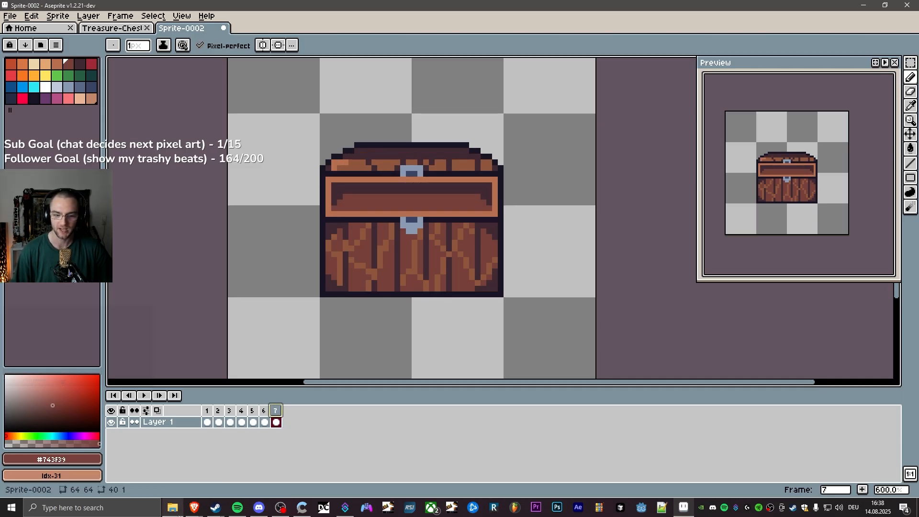
Switch to the browser, examine the closed and open chests in the pixel-art reference images, and return to Aseprite.
{"action": "mouse_move", "coordinate": [194, 508]}
{"action": "left_click", "coordinate": [248, 468]}
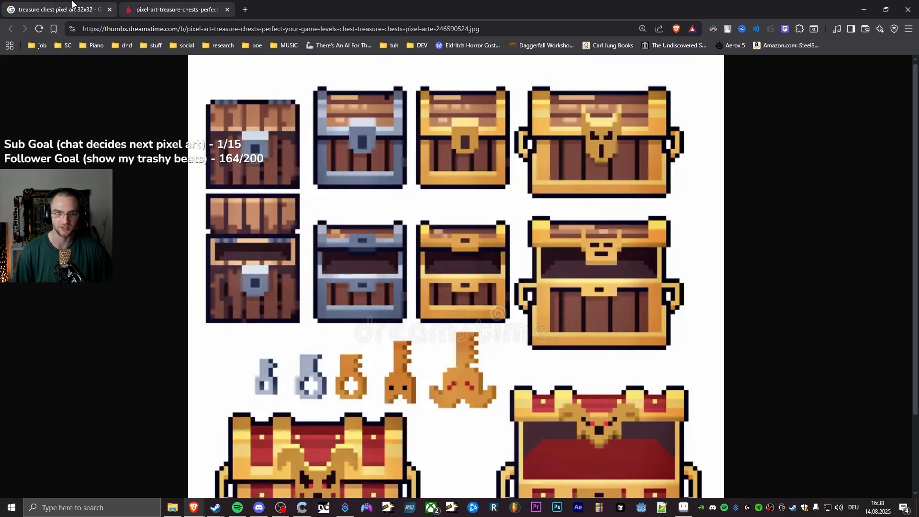
{"action": "left_click", "coordinate": [60, 9]}
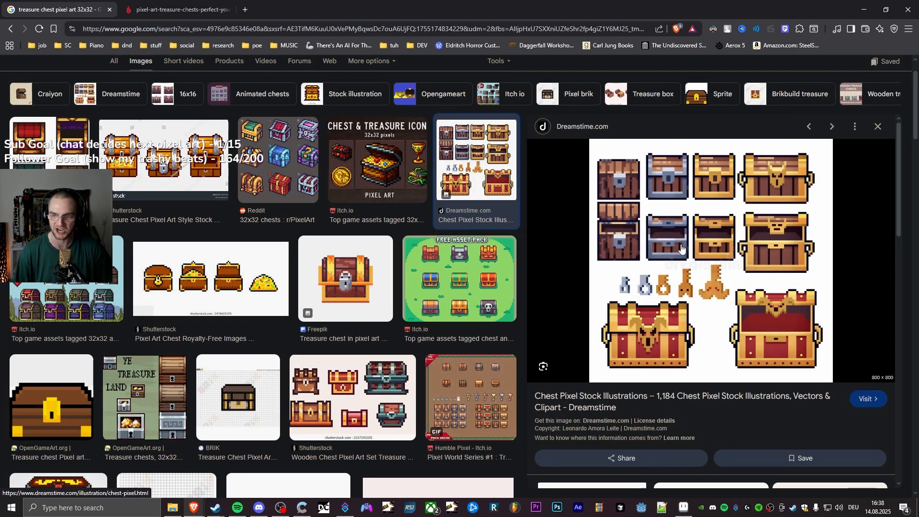
{"action": "left_click", "coordinate": [204, 4]}
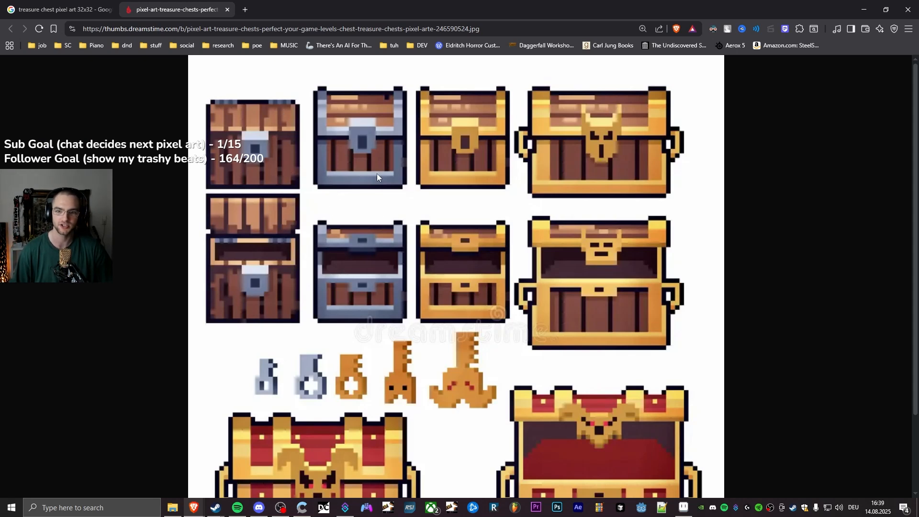
{"action": "left_click", "coordinate": [684, 508]}
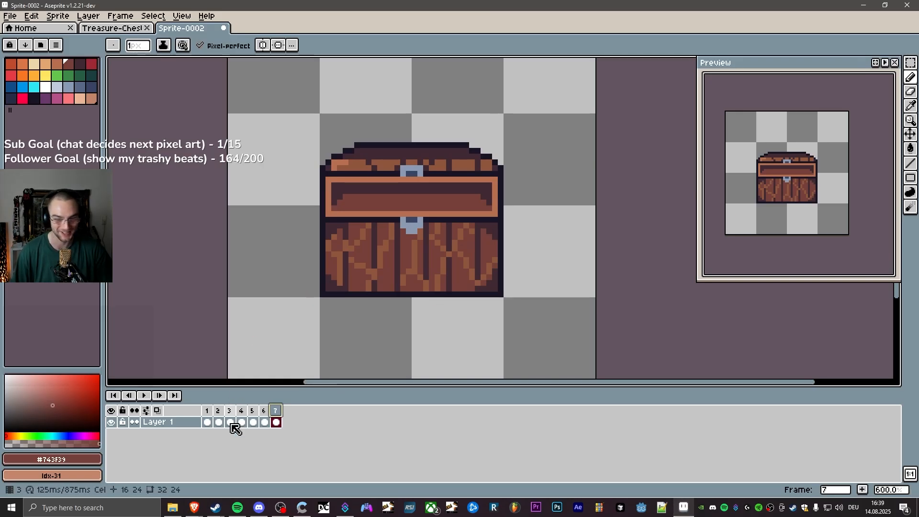
Compare frames 6 and 7 again, including the lead-in from frame 5, to examine the lid, latch and interior against the reference.
{"action": "left_click", "coordinate": [265, 410]}
{"action": "left_click", "coordinate": [275, 409]}
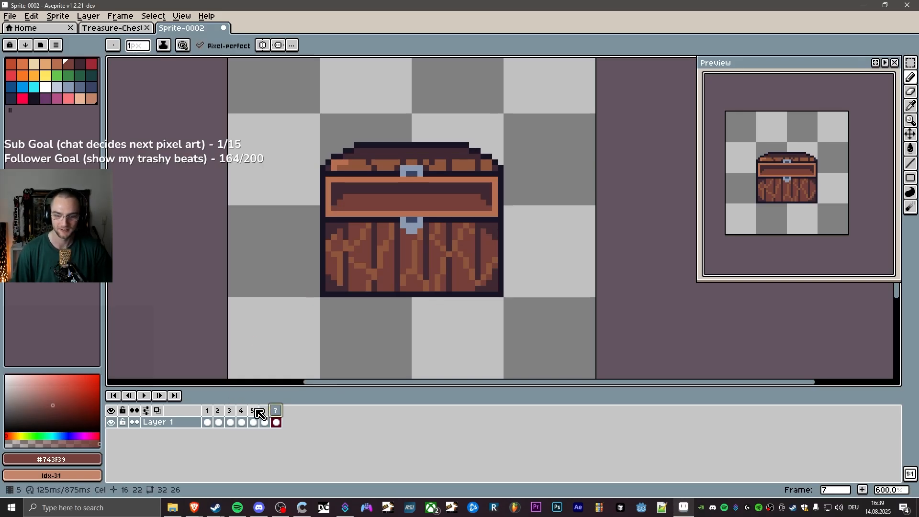
{"action": "left_click", "coordinate": [265, 411]}
{"action": "left_click", "coordinate": [279, 411]}
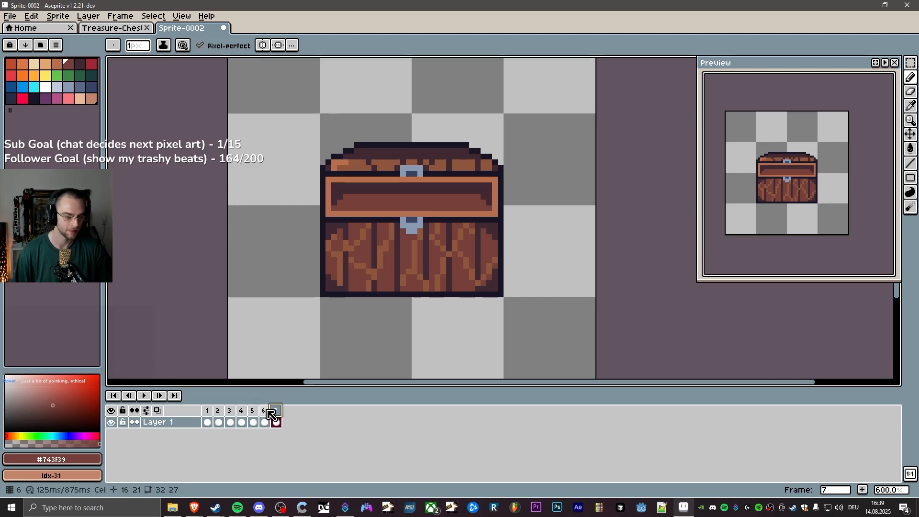
{"action": "left_click", "coordinate": [267, 410]}
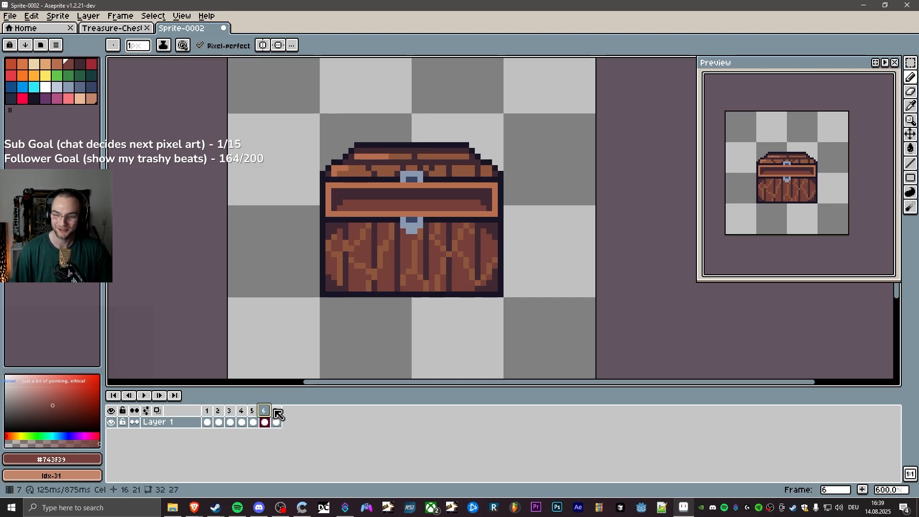
{"action": "left_click", "coordinate": [276, 411]}
{"action": "left_click", "coordinate": [264, 410]}
{"action": "left_click", "coordinate": [276, 412]}
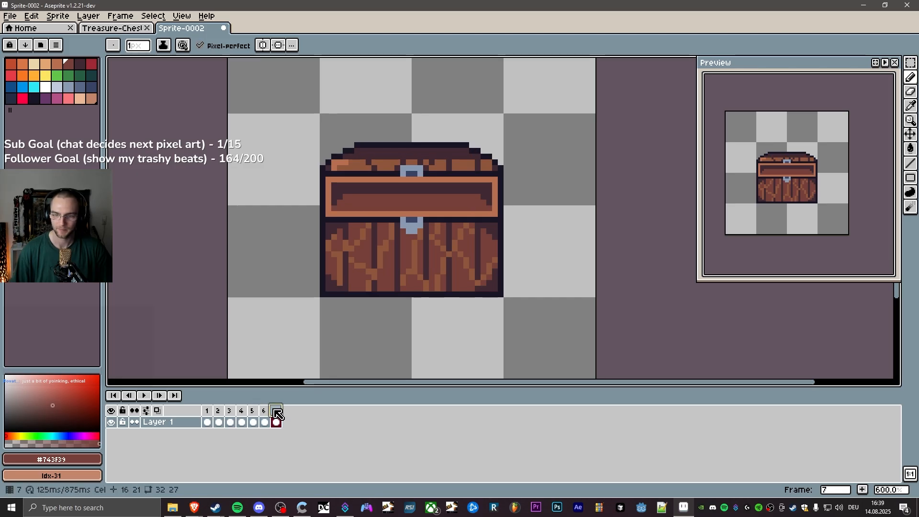
{"action": "left_click", "coordinate": [255, 410]}
{"action": "left_click", "coordinate": [266, 411]}
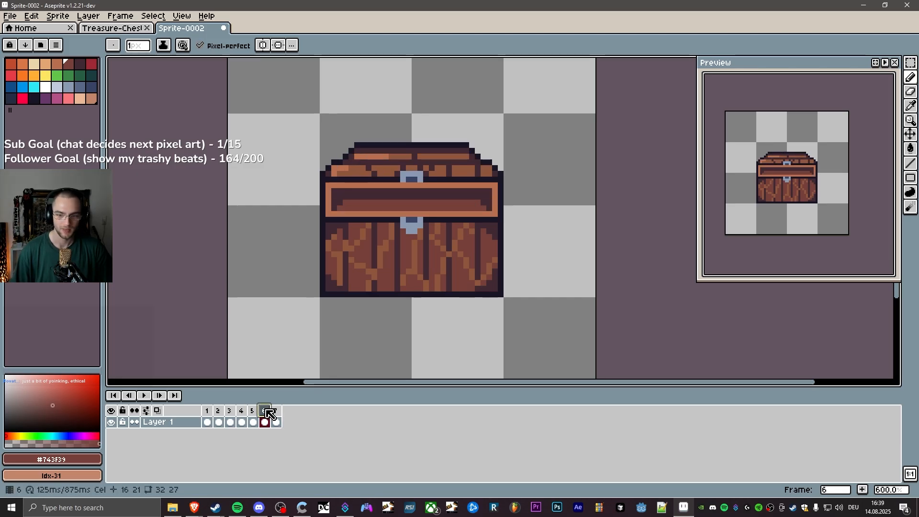
{"action": "left_click", "coordinate": [277, 410]}
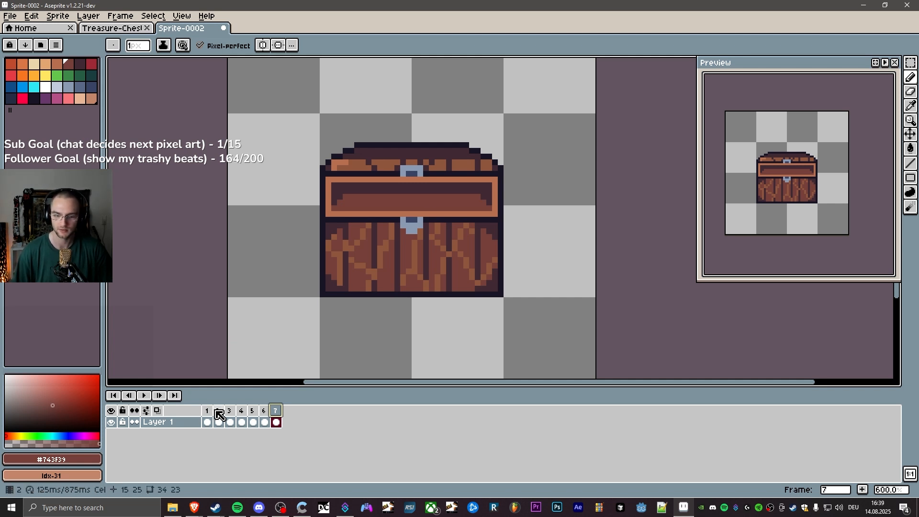
Check the duration setting of frame 7 without changing it, and compare the chest in frames 5 and 7.
{"action": "key", "text": "p"}
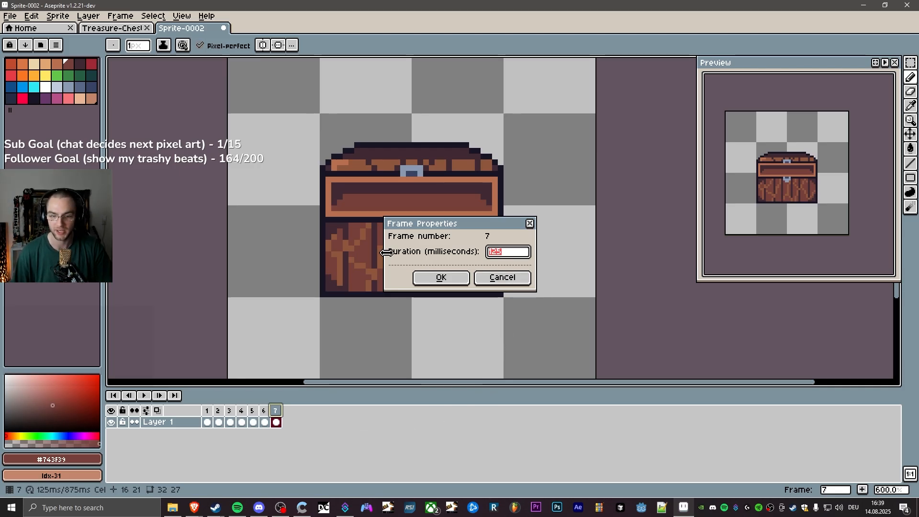
{"action": "left_click", "coordinate": [506, 281]}
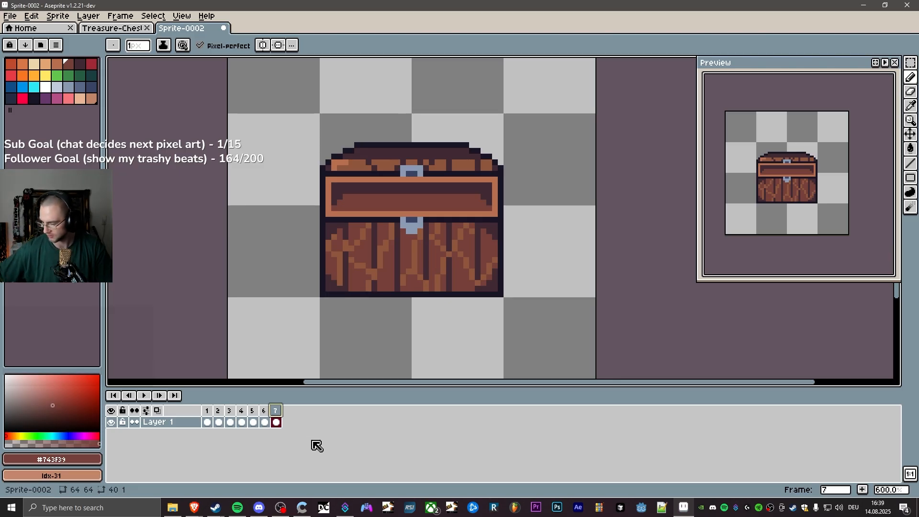
{"action": "left_click", "coordinate": [253, 421]}
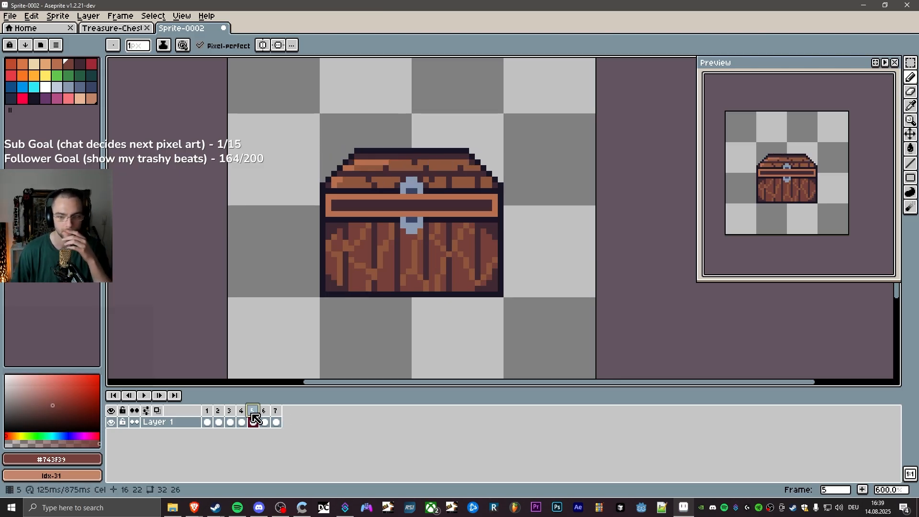
{"action": "left_click", "coordinate": [277, 421]}
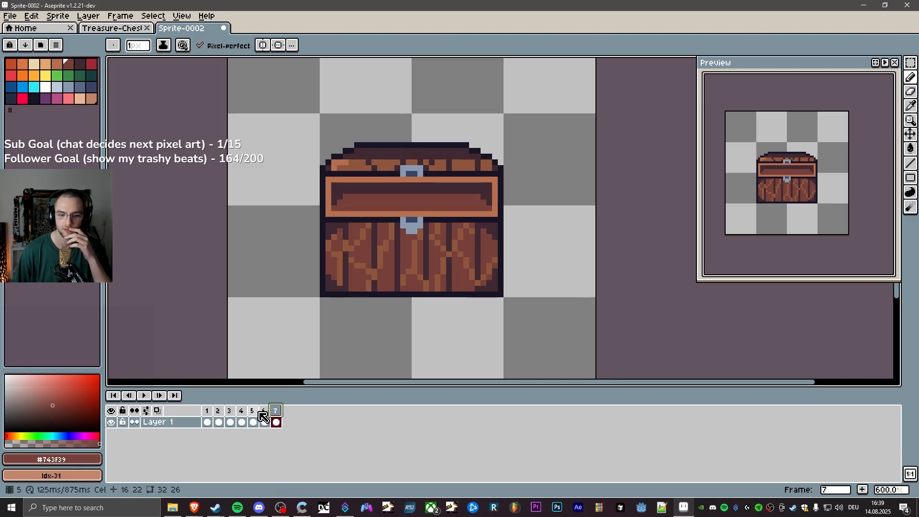
Play the seven-frame animation in a loop and examine how the chest's opening reads at 50%, 100% and 400% size.
{"action": "left_click", "coordinate": [144, 395]}
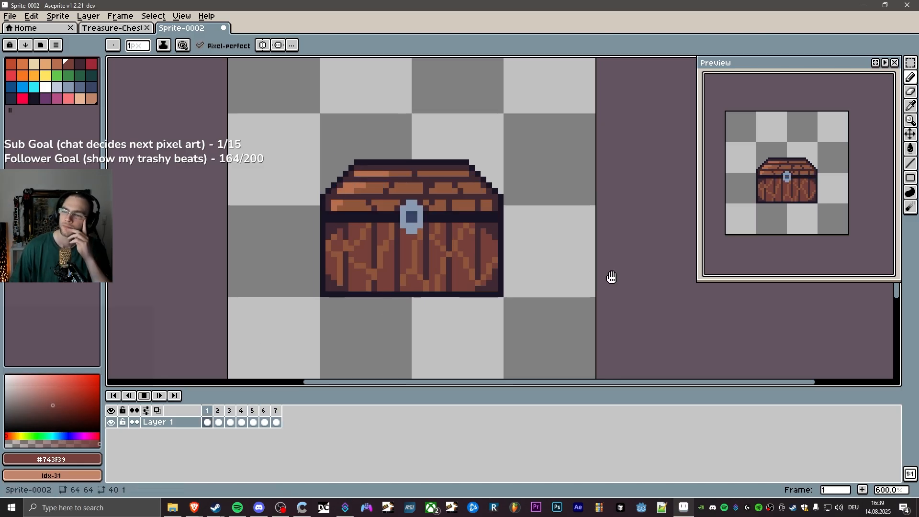
{"action": "scroll", "coordinate": [821, 201], "scroll_direction": "down", "scroll_amount": 2}
{"action": "scroll", "coordinate": [807, 220], "scroll_direction": "down", "scroll_amount": 2}
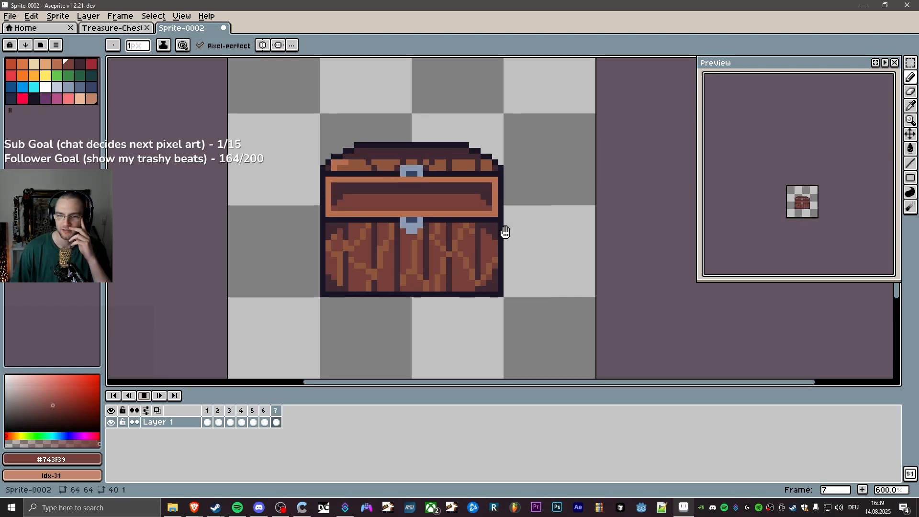
{"action": "scroll", "coordinate": [543, 242], "scroll_direction": "down", "scroll_amount": 6}
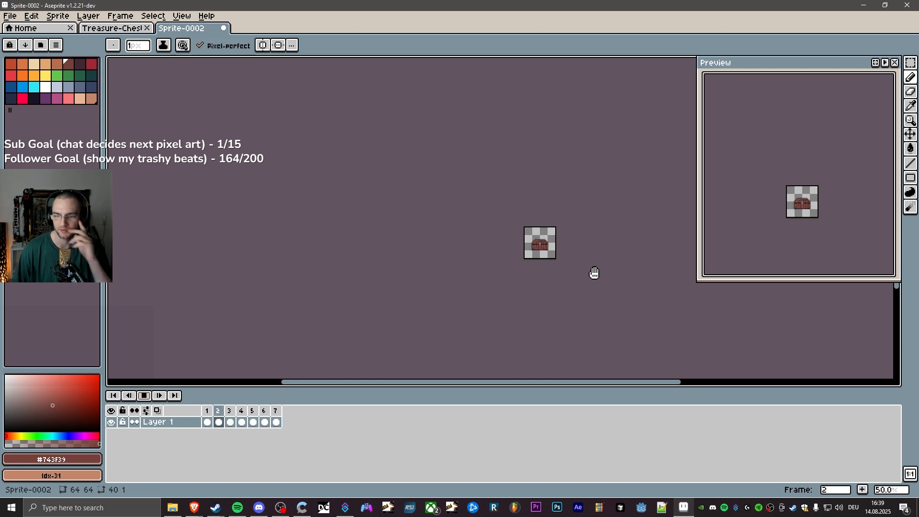
{"action": "left_click_drag", "start_coordinate": [592, 263], "coordinate": [520, 252]}
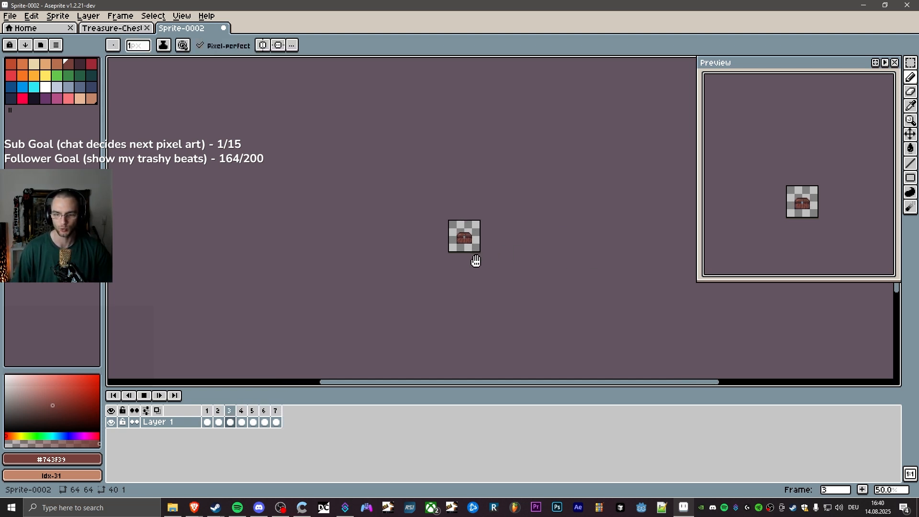
{"action": "scroll", "coordinate": [477, 253], "scroll_direction": "up", "scroll_amount": 1}
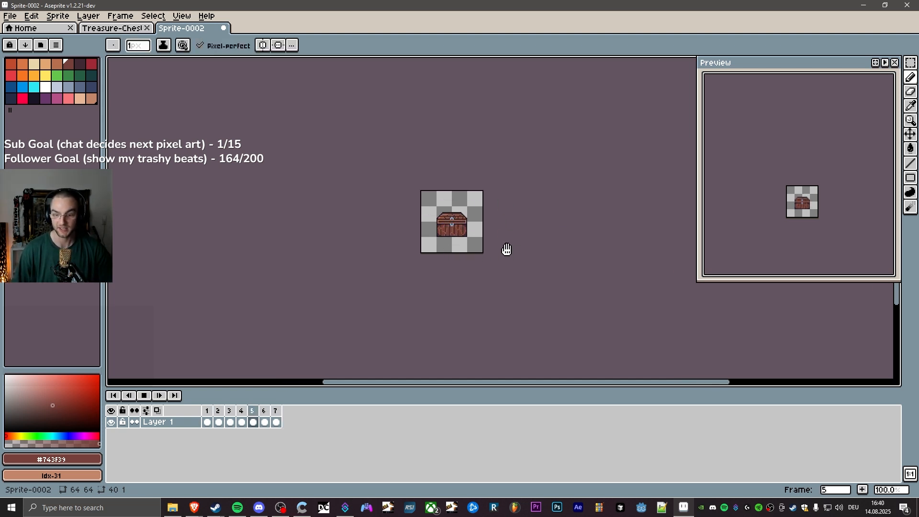
{"action": "scroll", "coordinate": [507, 249], "scroll_direction": "down", "scroll_amount": 1}
{"action": "scroll", "coordinate": [507, 249], "scroll_direction": "up", "scroll_amount": 1}
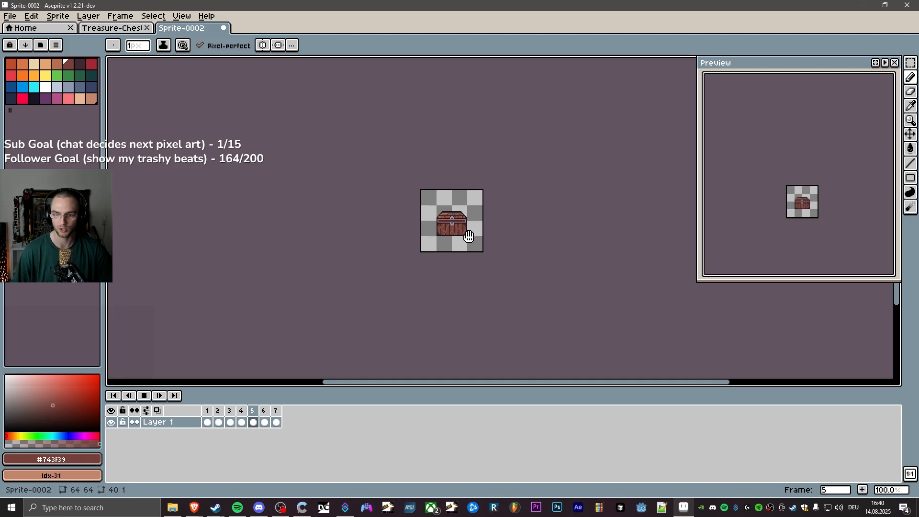
{"action": "scroll", "coordinate": [469, 236], "scroll_direction": "up", "scroll_amount": 3}
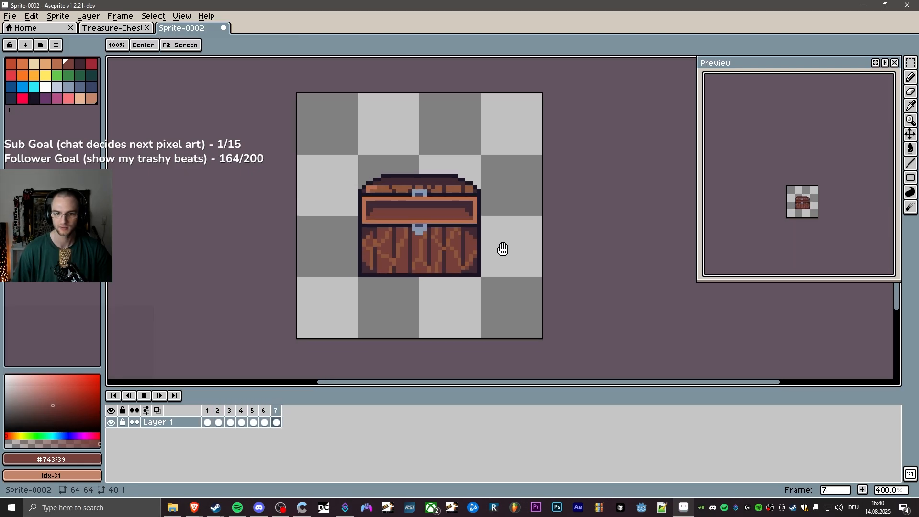
{"action": "left_click_drag", "start_coordinate": [503, 249], "coordinate": [504, 259]}
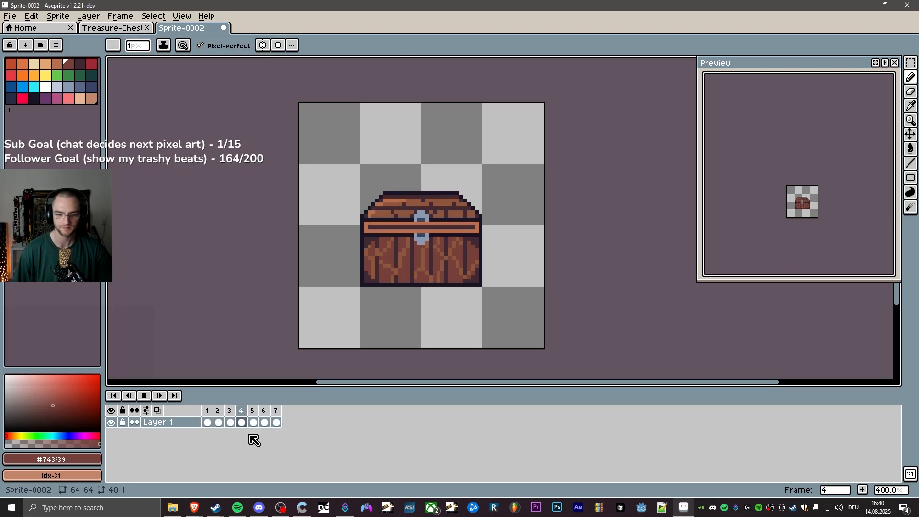
Stop the playback and compare frames 5, 6 and 7 up close to examine the chest's opening.
{"action": "left_click", "coordinate": [146, 396]}
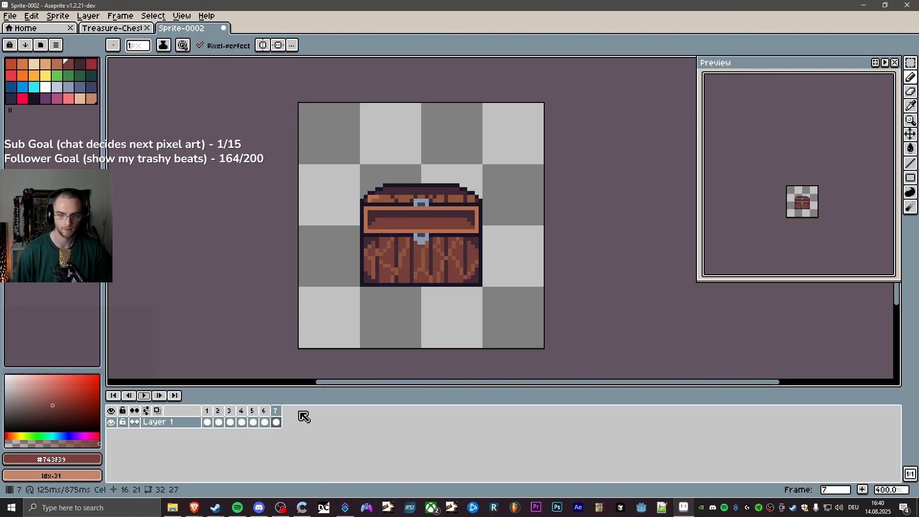
{"action": "scroll", "coordinate": [386, 271], "scroll_direction": "up", "scroll_amount": 2}
{"action": "key", "text": "space"}
{"action": "left_click_drag", "start_coordinate": [461, 240], "coordinate": [418, 261]}
{"action": "left_click", "coordinate": [254, 415]}
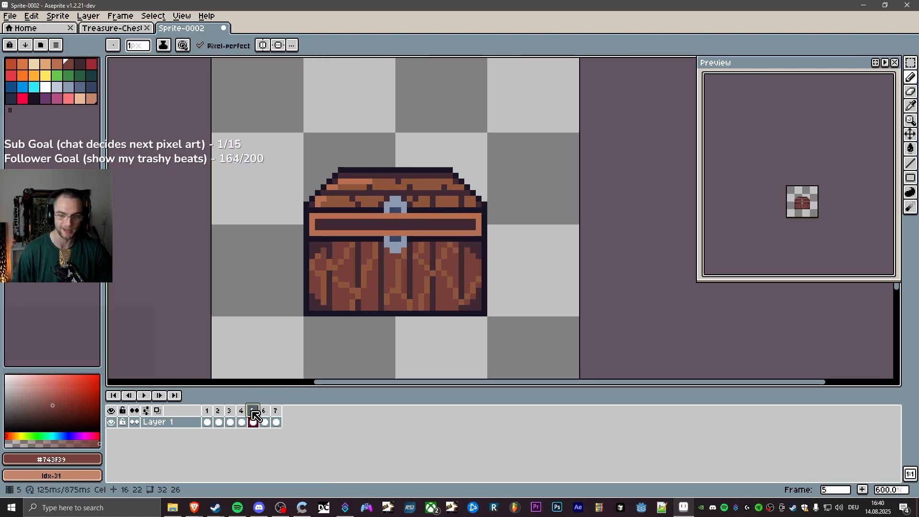
{"action": "left_click", "coordinate": [266, 416]}
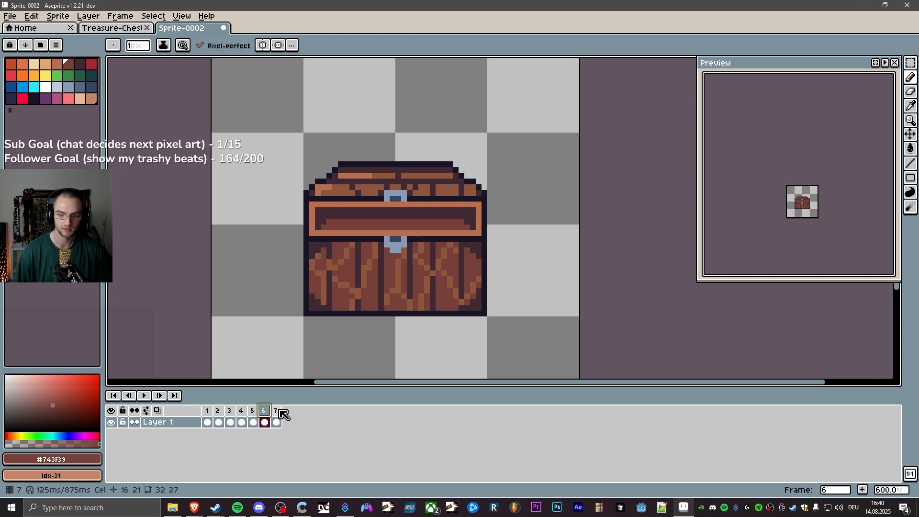
{"action": "left_click", "coordinate": [276, 416]}
Paint a two-row yellow gold pile along the floor of the chest's opening in frame 6, undoing the last stray stroke.
{"action": "left_click", "coordinate": [264, 415]}
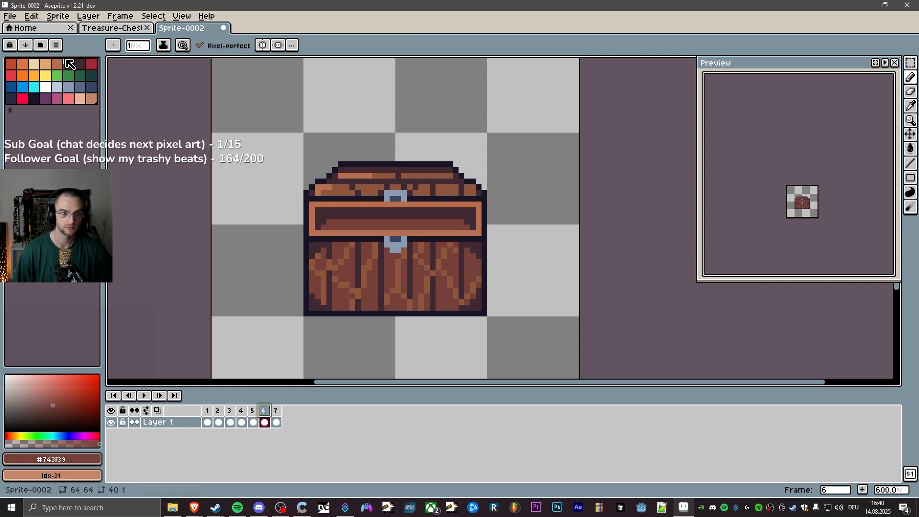
{"action": "left_click", "coordinate": [45, 75]}
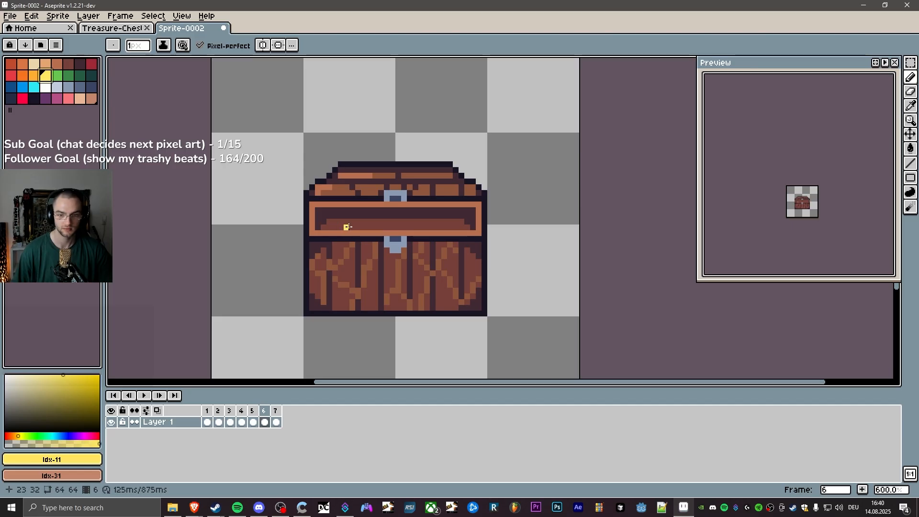
{"action": "mouse_move", "coordinate": [345, 227]}
{"action": "left_mouse_down"}
{"action": "mouse_move", "coordinate": [459, 227]}
{"action": "mouse_move", "coordinate": [316, 222]}
{"action": "mouse_move", "coordinate": [356, 223]}
{"action": "left_mouse_up"}
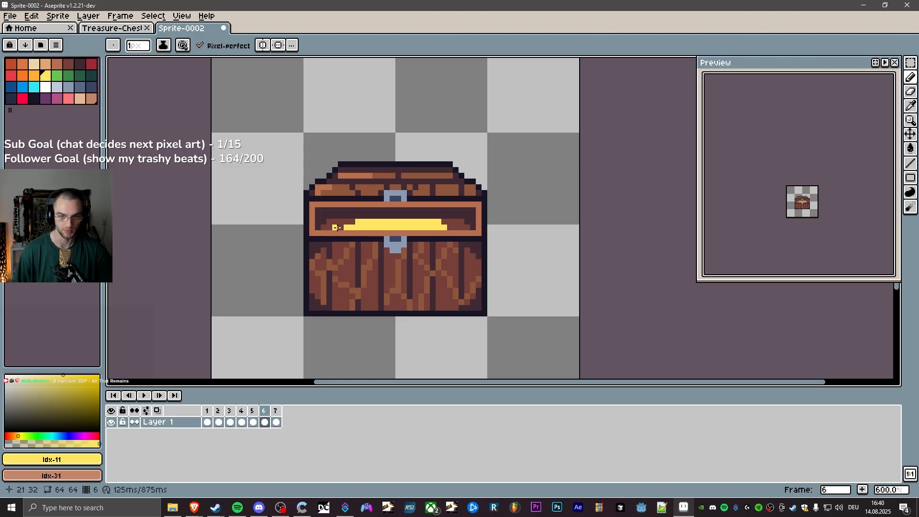
{"action": "mouse_move", "coordinate": [337, 227]}
{"action": "left_mouse_down"}
{"action": "mouse_move", "coordinate": [451, 229]}
{"action": "mouse_move", "coordinate": [442, 223]}
{"action": "left_mouse_up"}
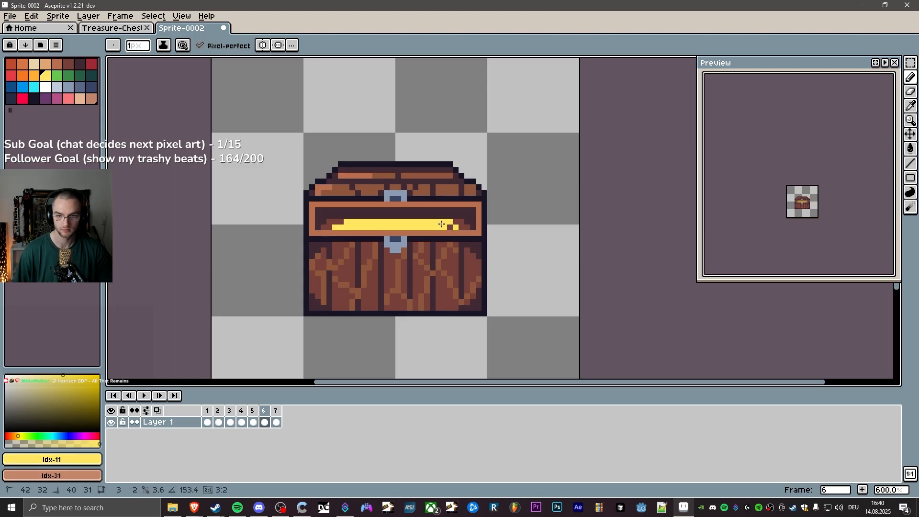
{"action": "key", "text": "ctrl+z"}
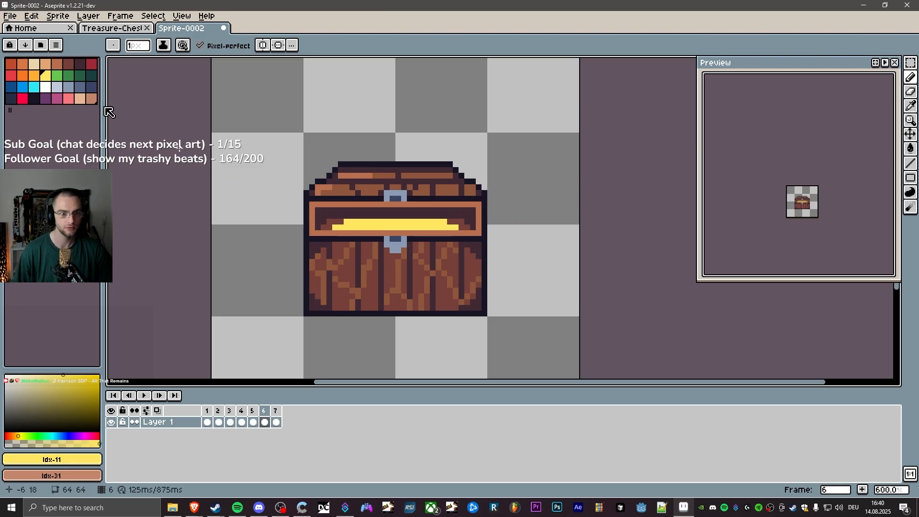
Dot the gold pile in frame 6 with two cyan and three dark purple single-pixel gems.
{"action": "left_click", "coordinate": [36, 89]}
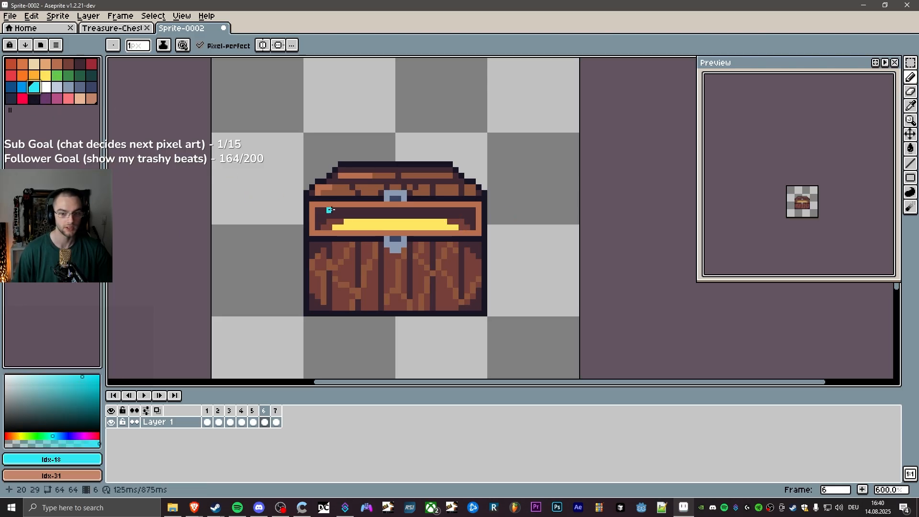
{"action": "left_click", "coordinate": [358, 227]}
{"action": "left_click", "coordinate": [410, 222]}
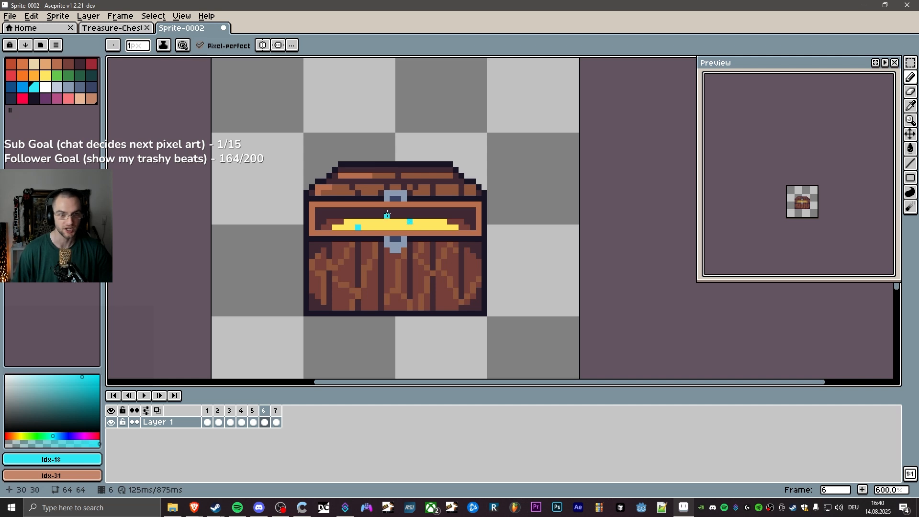
{"action": "left_click", "coordinate": [46, 99]}
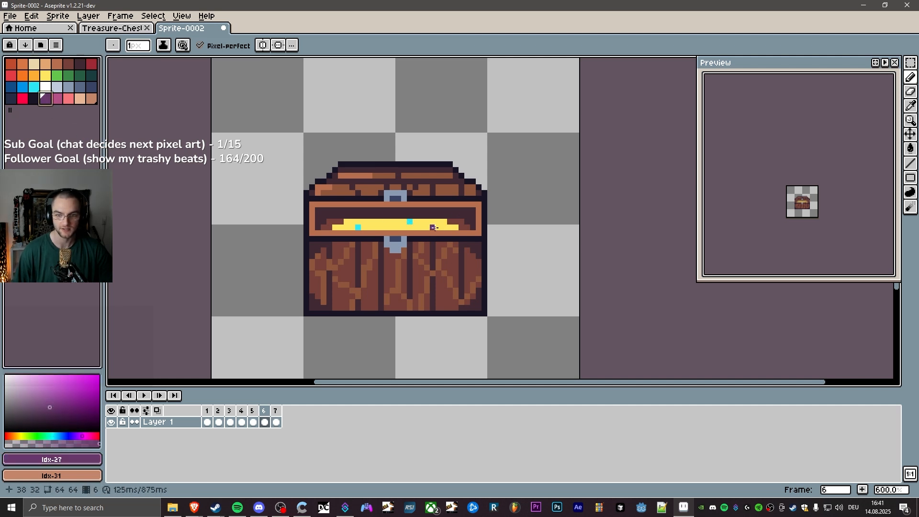
{"action": "left_click", "coordinate": [433, 228]}
{"action": "left_click", "coordinate": [375, 222]}
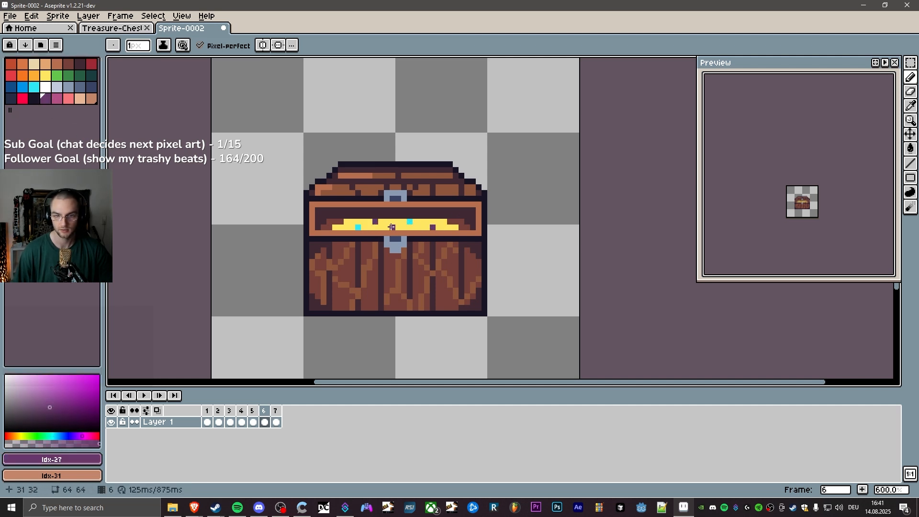
{"action": "left_click", "coordinate": [392, 227]}
Scatter three red and three green single-pixel gems across the gold pile in frame 6.
{"action": "left_click", "coordinate": [23, 99]}
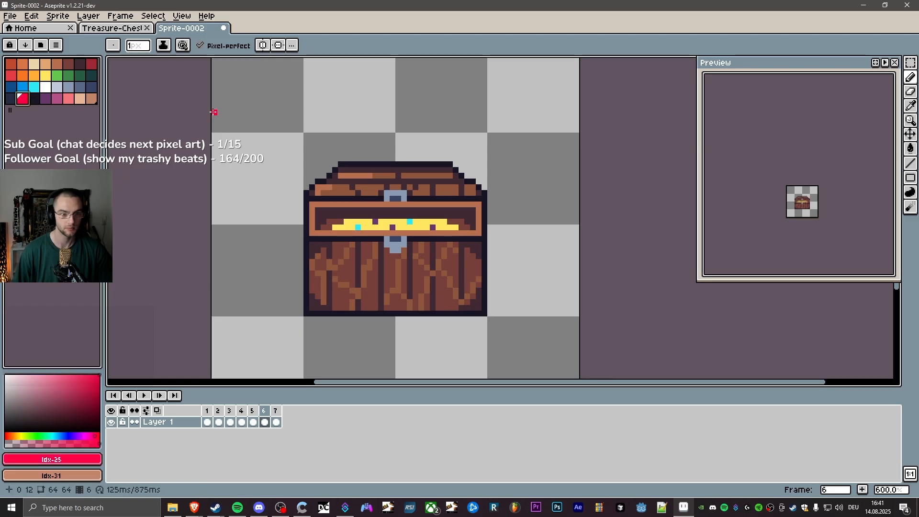
{"action": "left_click", "coordinate": [392, 223]}
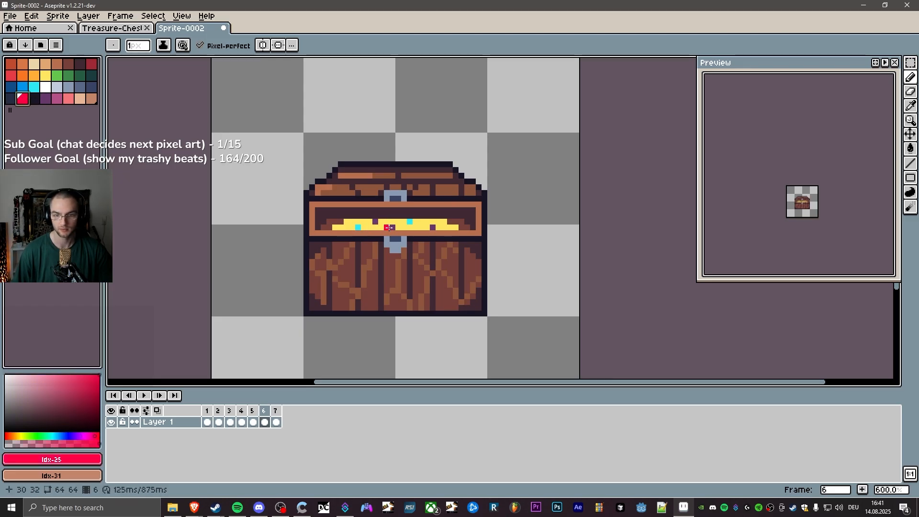
{"action": "left_click", "coordinate": [382, 226]}
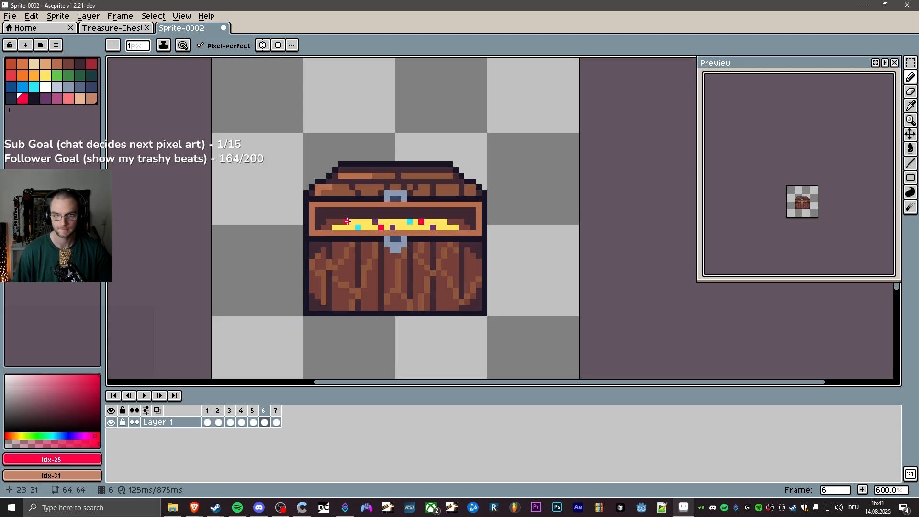
{"action": "left_click", "coordinate": [57, 76]}
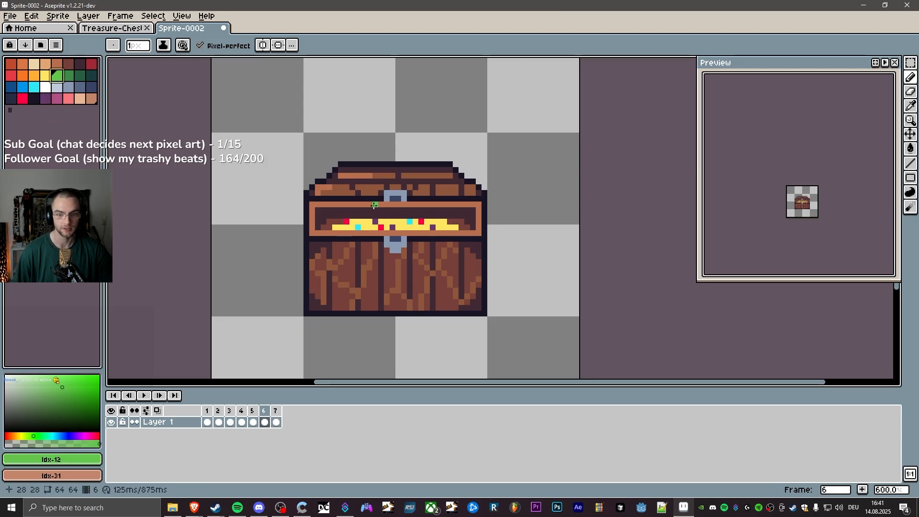
{"action": "left_click", "coordinate": [444, 226]}
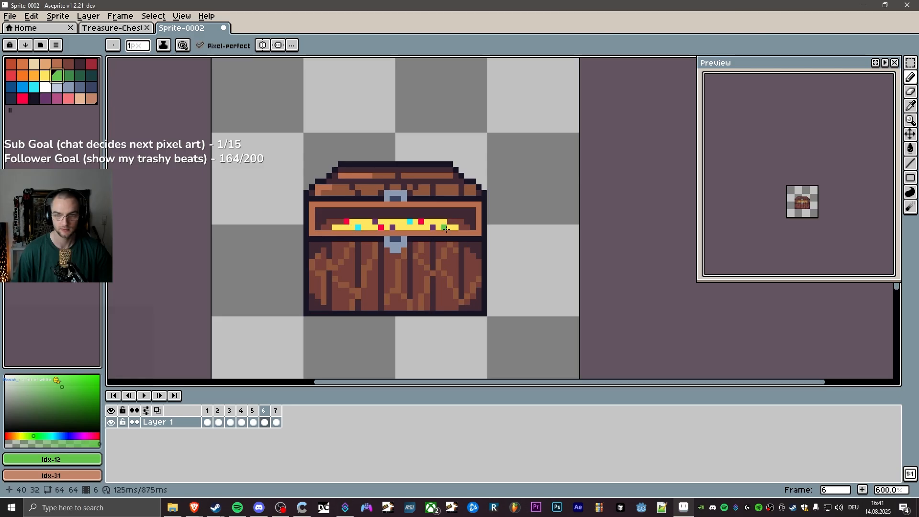
{"action": "left_click", "coordinate": [342, 226]}
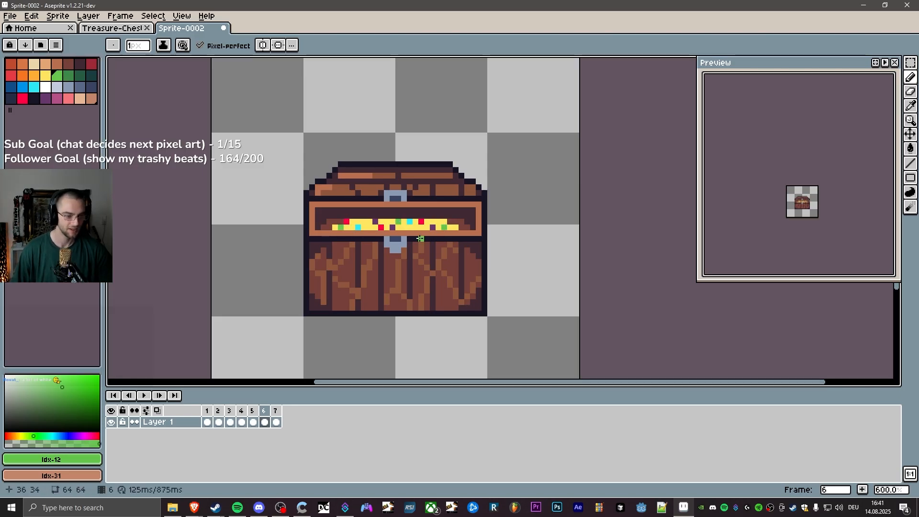
Add three white single-pixel sparkles to the gold pile in frame 6.
{"action": "left_click", "coordinate": [46, 86]}
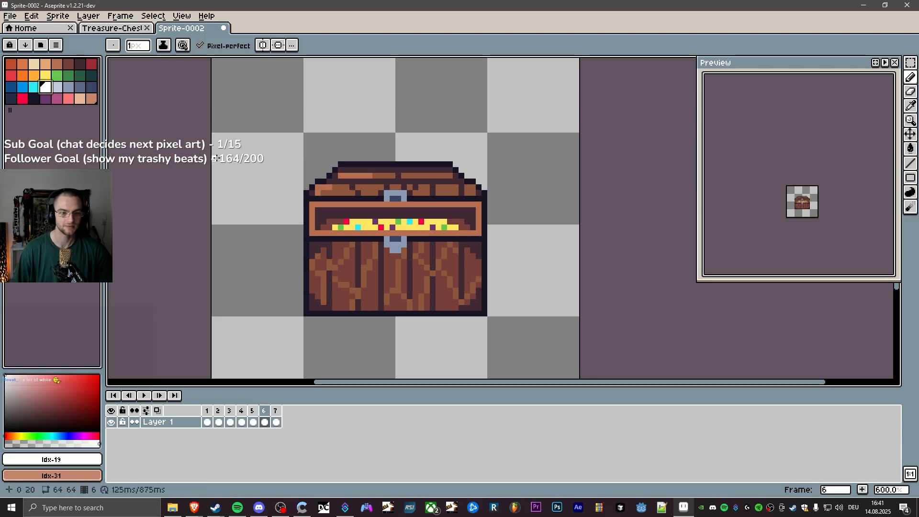
{"action": "left_click", "coordinate": [365, 223]}
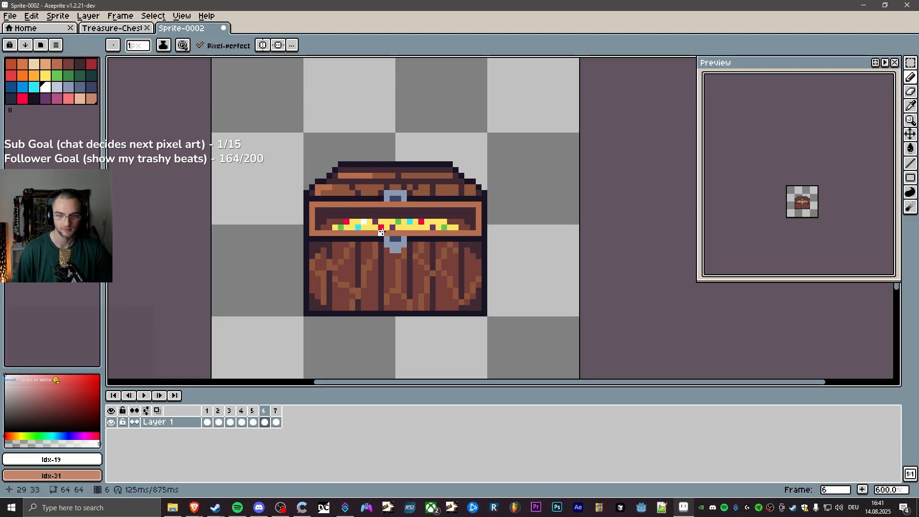
{"action": "left_click", "coordinate": [439, 221]}
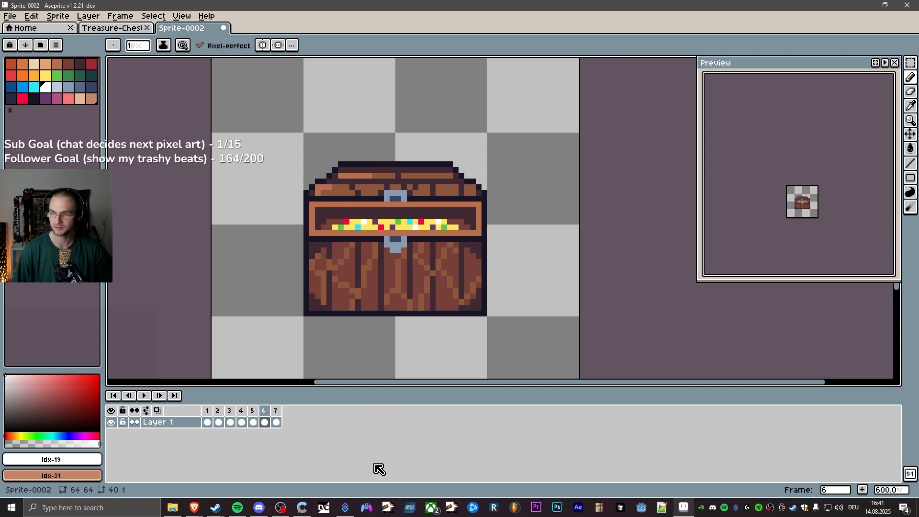
Enlarge the chest in the preview and compare frames 5, 6 and 7 to examine how the treasure reads.
{"action": "scroll", "coordinate": [814, 226], "scroll_direction": "up", "scroll_amount": 5}
{"action": "scroll", "coordinate": [778, 210], "scroll_direction": "down", "scroll_amount": 2}
{"action": "left_click_drag", "start_coordinate": [771, 208], "coordinate": [831, 230]}
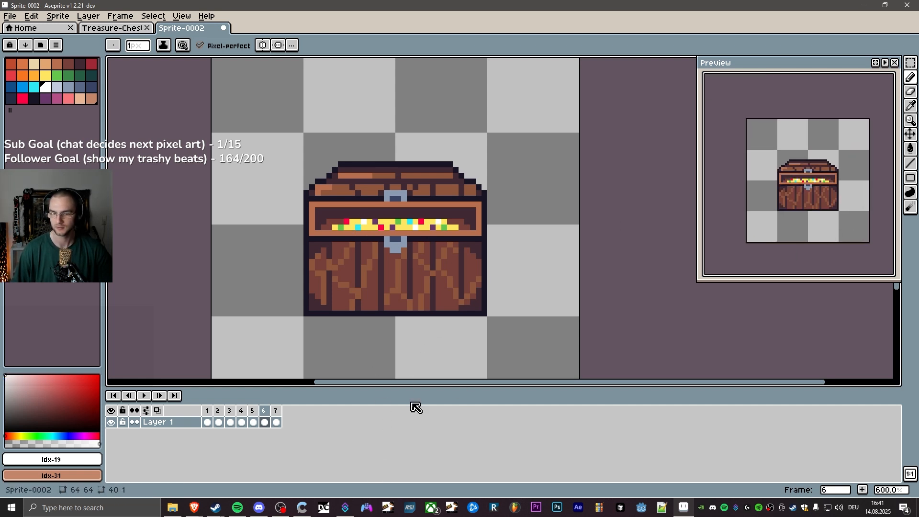
{"action": "left_click", "coordinate": [275, 412]}
{"action": "left_click", "coordinate": [264, 411]}
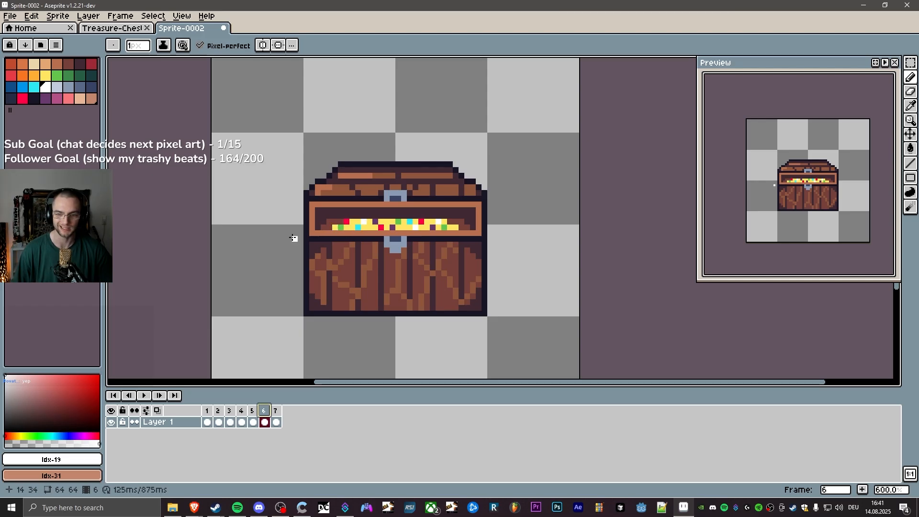
{"action": "left_click", "coordinate": [253, 410]}
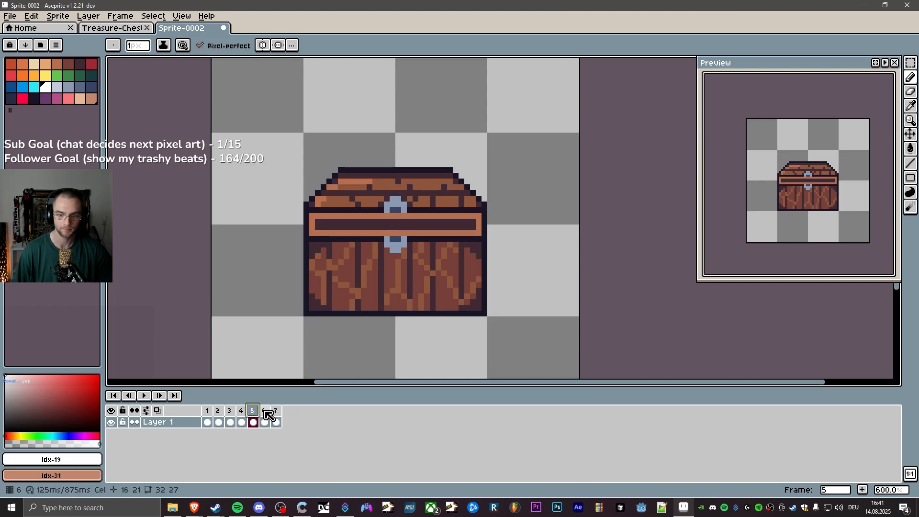
{"action": "left_click", "coordinate": [268, 411]}
{"action": "key", "text": "Left"}
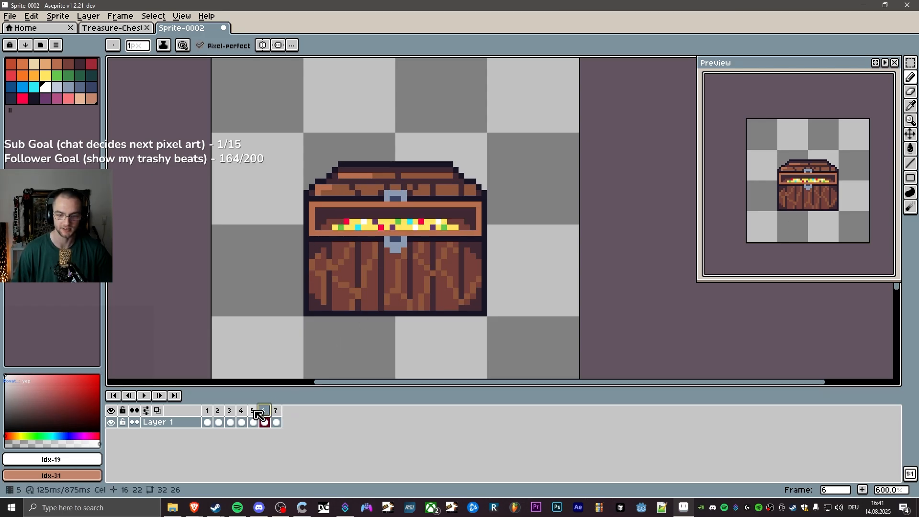
{"action": "left_click", "coordinate": [275, 411]}
{"action": "left_click", "coordinate": [264, 410]}
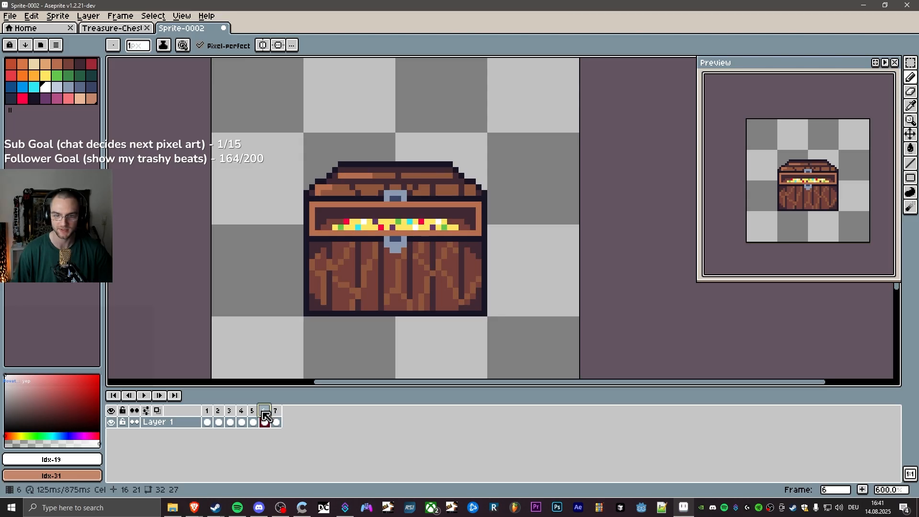
Copy the gold-and-gem pile from frame 6, paste it in the same place in frame 7, and deselect it.
{"action": "key", "text": "m"}
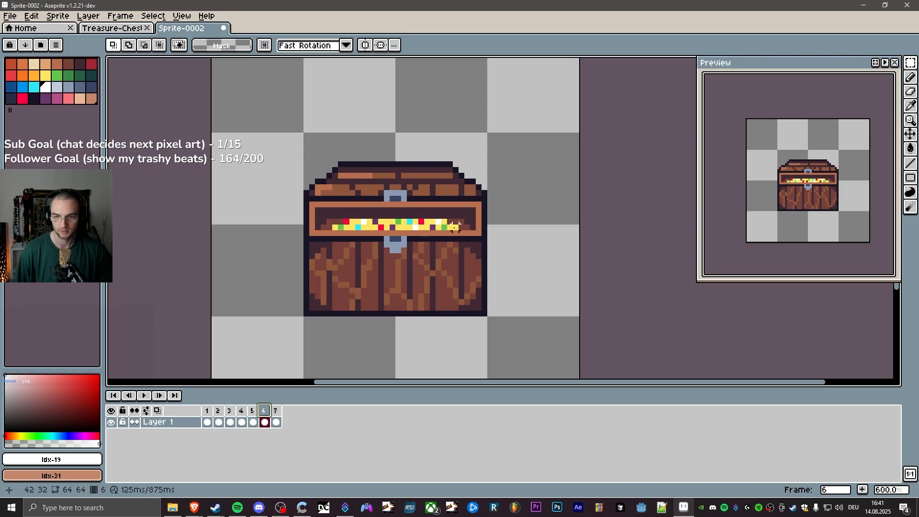
{"action": "left_click_drag", "start_coordinate": [455, 228], "coordinate": [330, 216]}
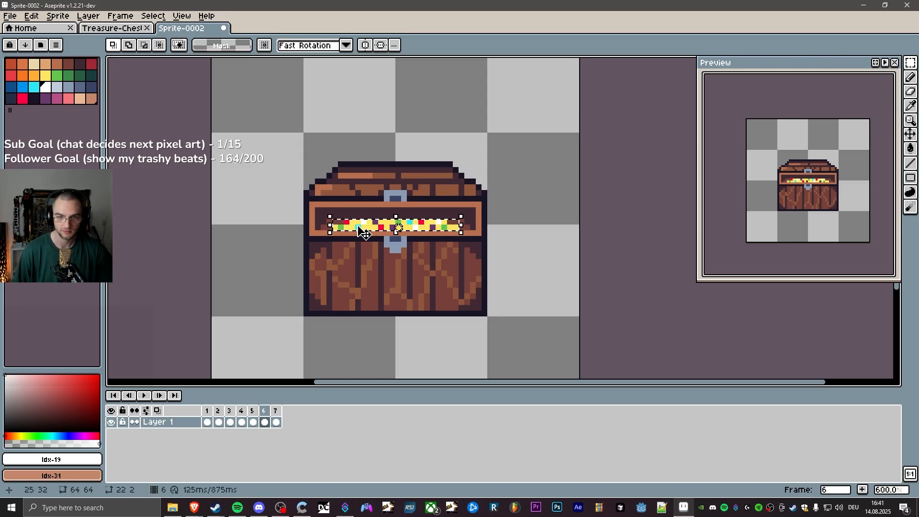
{"action": "left_click", "coordinate": [361, 232]}
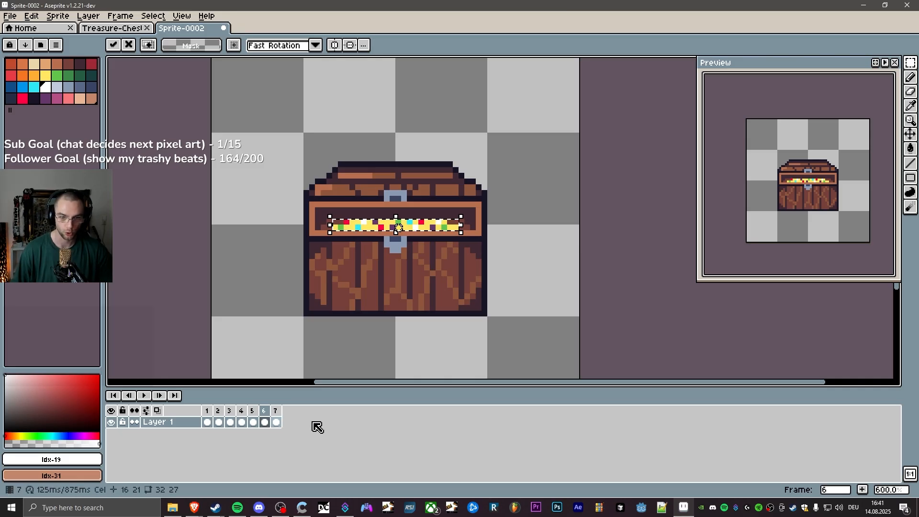
{"action": "left_click", "coordinate": [276, 411]}
{"action": "key", "text": "ctrl+d"}
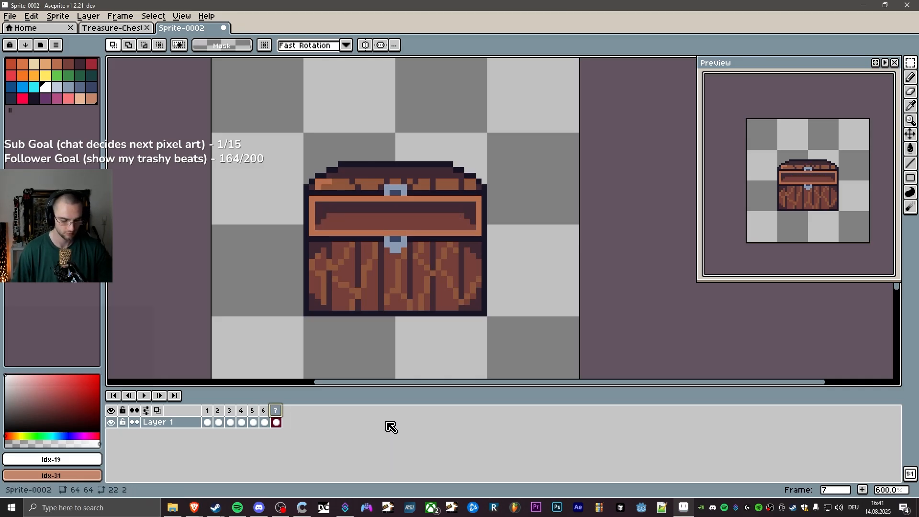
{"action": "key", "text": "ctrl+v"}
{"action": "left_click", "coordinate": [266, 234]}
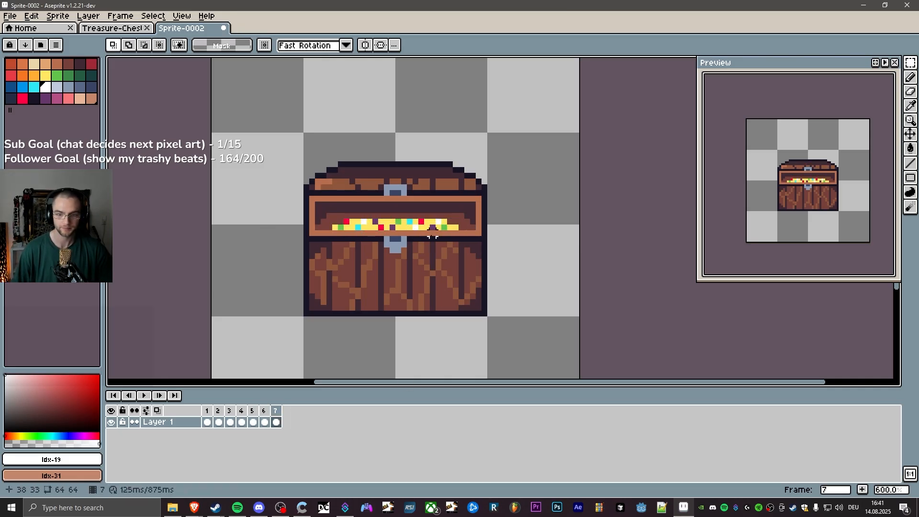
Widen the two rows of the gold pile in frame 7 with yellow pixels at both ends.
{"action": "scroll", "coordinate": [433, 236], "scroll_direction": "up", "scroll_amount": 2}
{"action": "left_click_drag", "start_coordinate": [381, 209], "coordinate": [396, 218]}
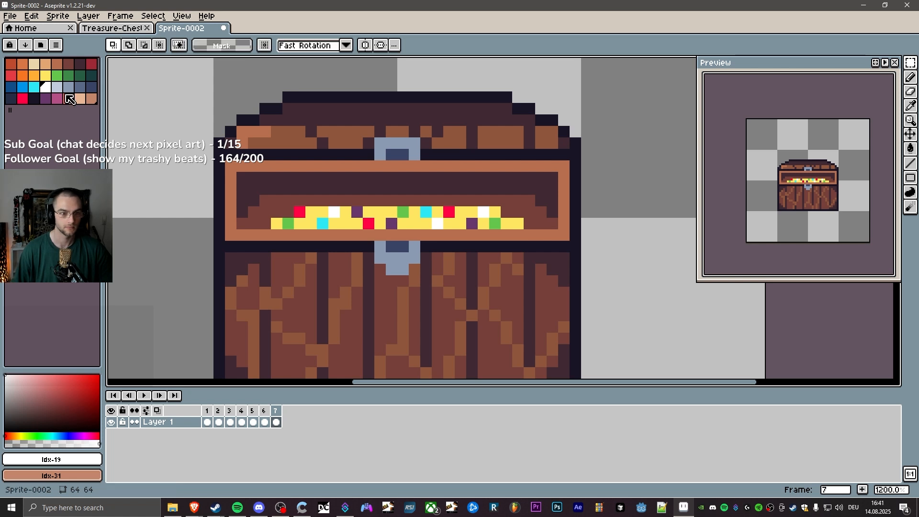
{"action": "left_click", "coordinate": [46, 76]}
{"action": "key", "text": "b"}
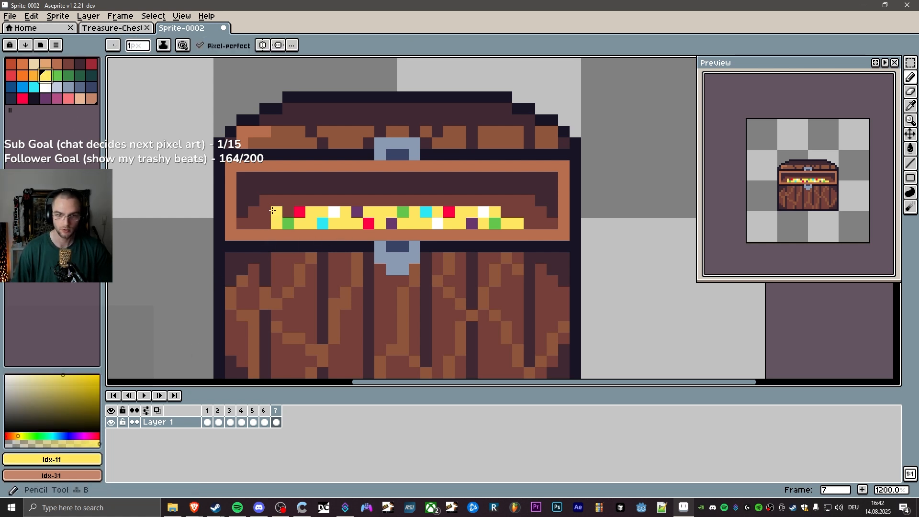
{"action": "left_click", "coordinate": [300, 201]}
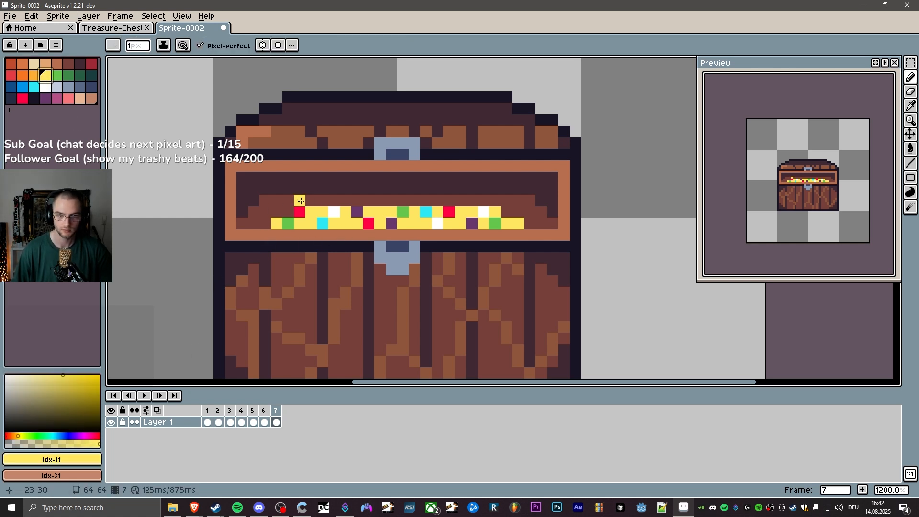
{"action": "left_click", "coordinate": [265, 223]}
{"action": "left_click", "coordinate": [275, 217]}
{"action": "left_click", "coordinate": [253, 233]}
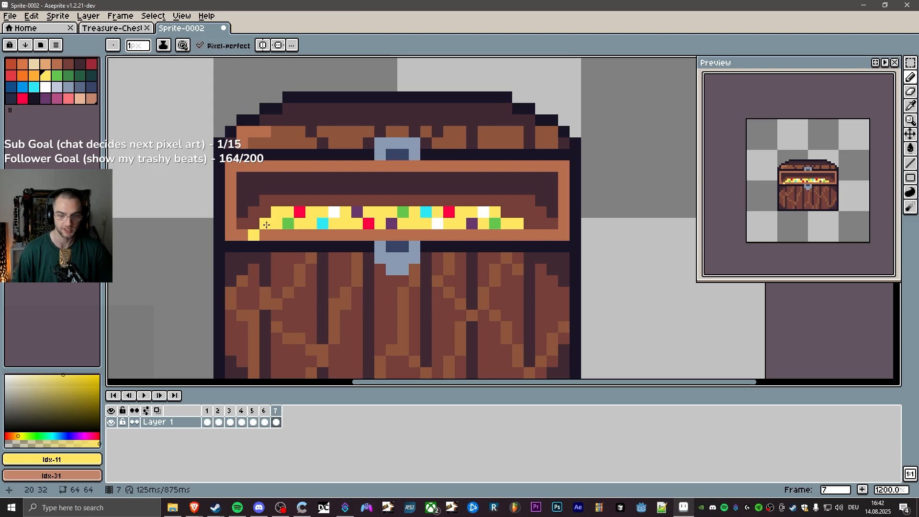
{"action": "key", "text": "ctrl+z"}
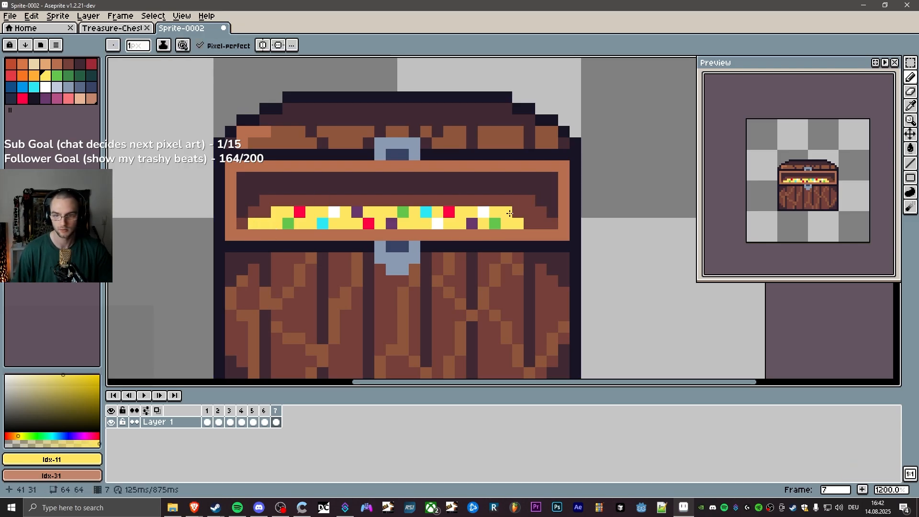
{"action": "left_click", "coordinate": [531, 222]}
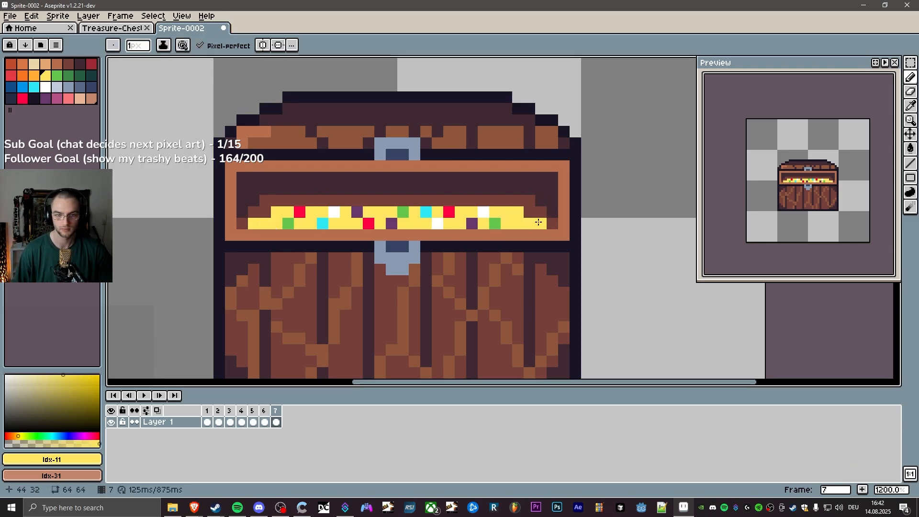
Raise the gold pile in frame 7 by two yellow rows and add a three-pixel bump near its right end.
{"action": "left_click_drag", "start_coordinate": [506, 199], "coordinate": [491, 189]}
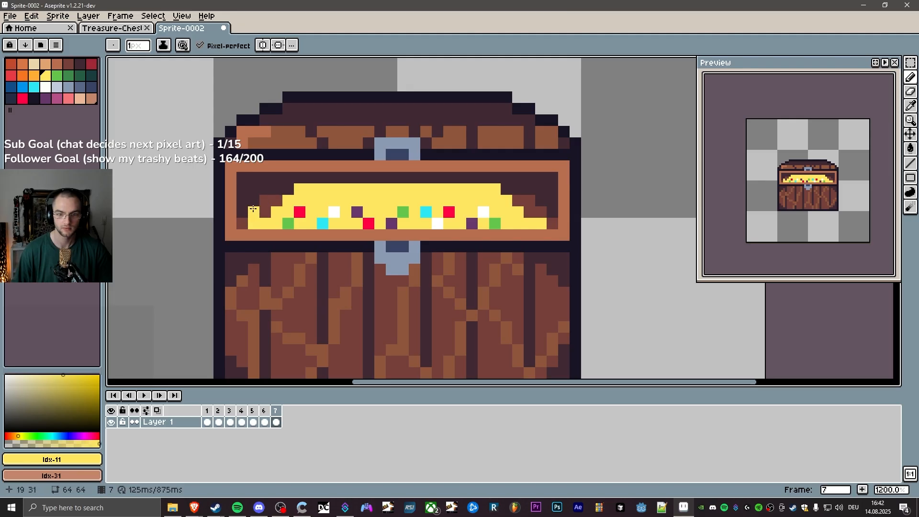
{"action": "left_click", "coordinate": [484, 179]}
{"action": "left_click", "coordinate": [472, 178]}
{"action": "left_click", "coordinate": [460, 177]}
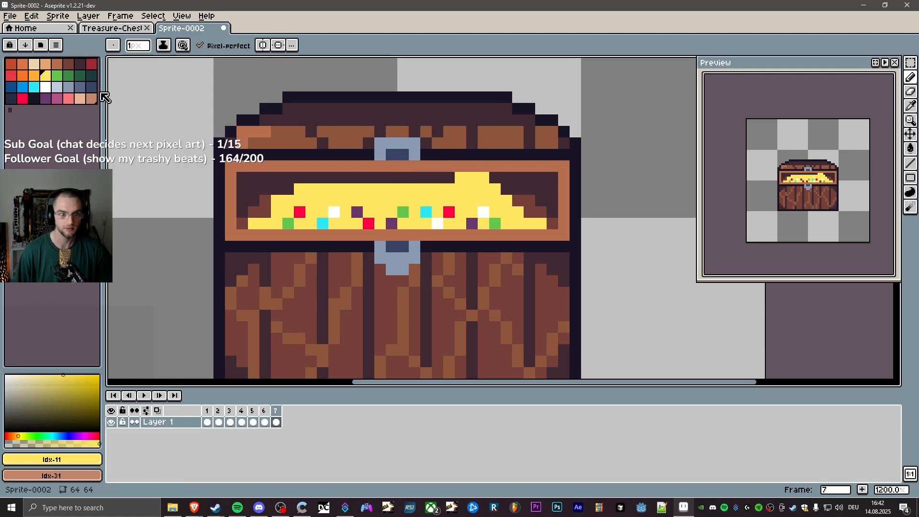
Add two green single-pixel gems and three white single-pixel sparkles to the enlarged gold pile in frame 7.
{"action": "left_click", "coordinate": [57, 76]}
{"action": "left_click", "coordinate": [472, 189]}
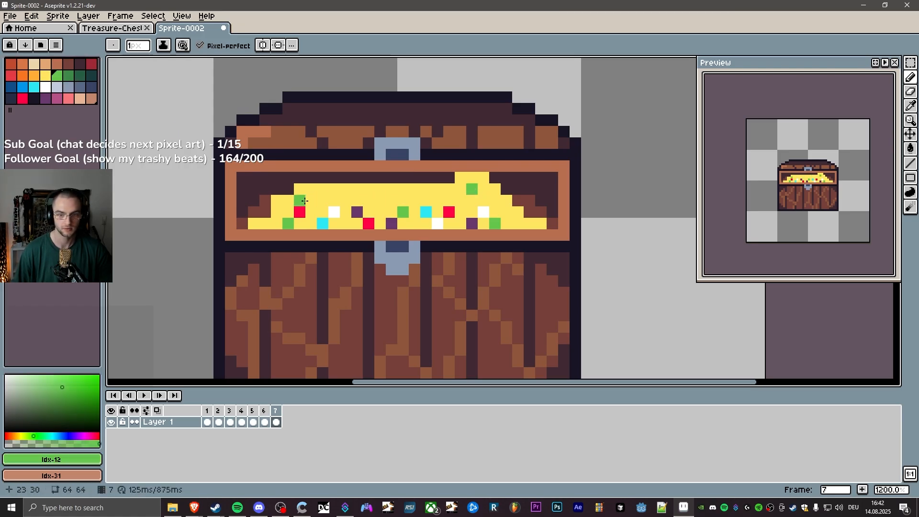
{"action": "left_click", "coordinate": [334, 189]}
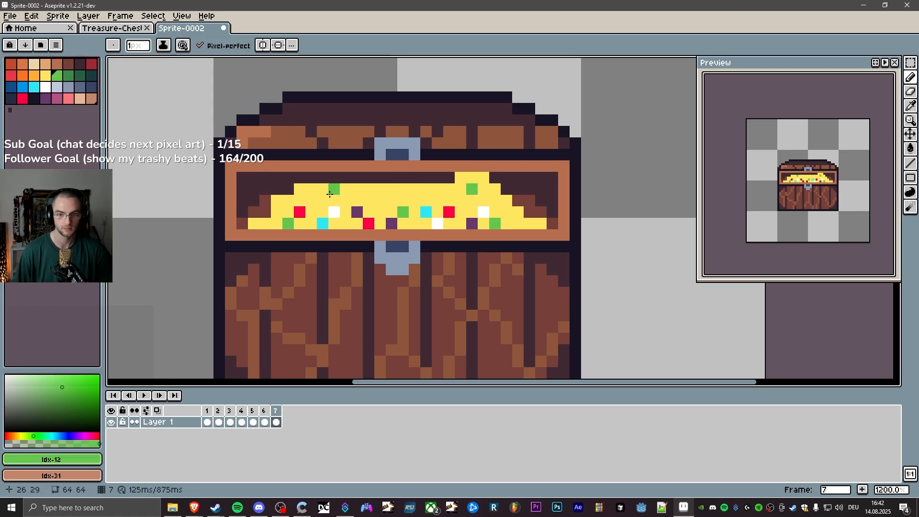
{"action": "left_click", "coordinate": [45, 86]}
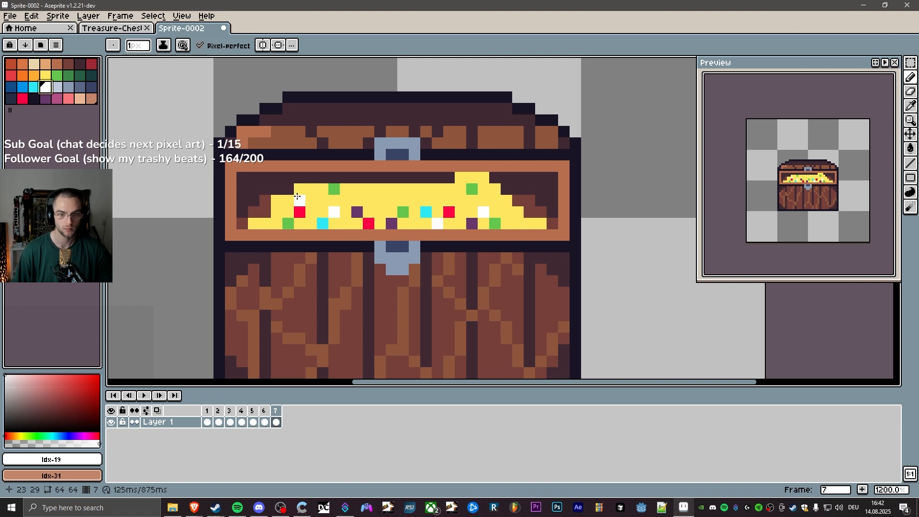
{"action": "left_click", "coordinate": [268, 222]}
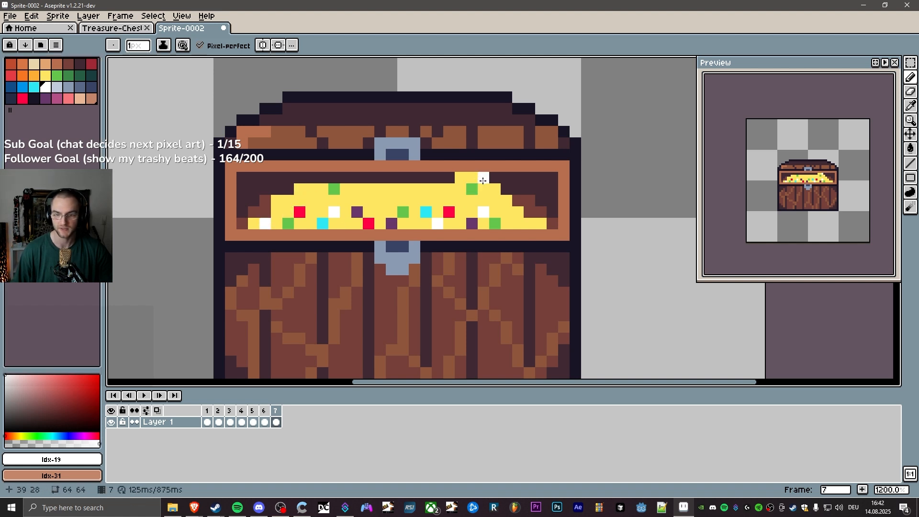
{"action": "left_click", "coordinate": [392, 200]}
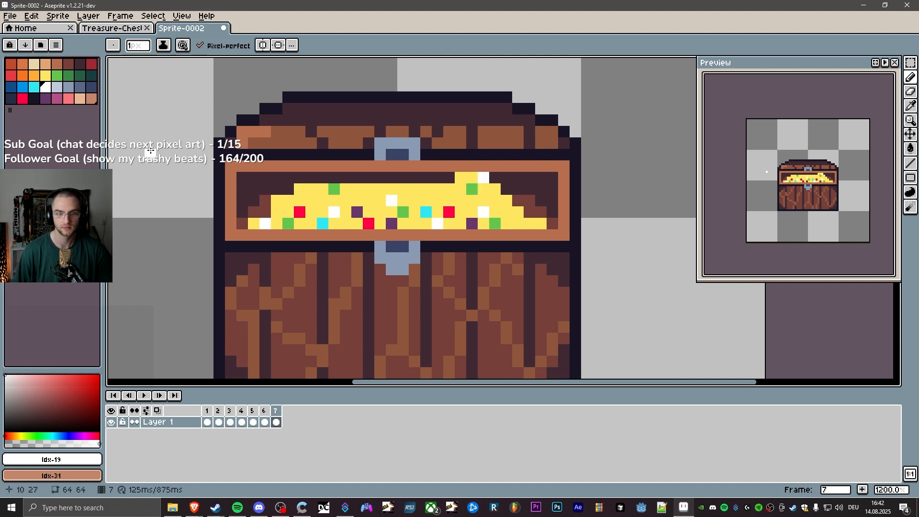
Try several spots for red gems in frame 7, keeping one on the pile's right slope and one at its upper middle.
{"action": "left_click", "coordinate": [23, 99]}
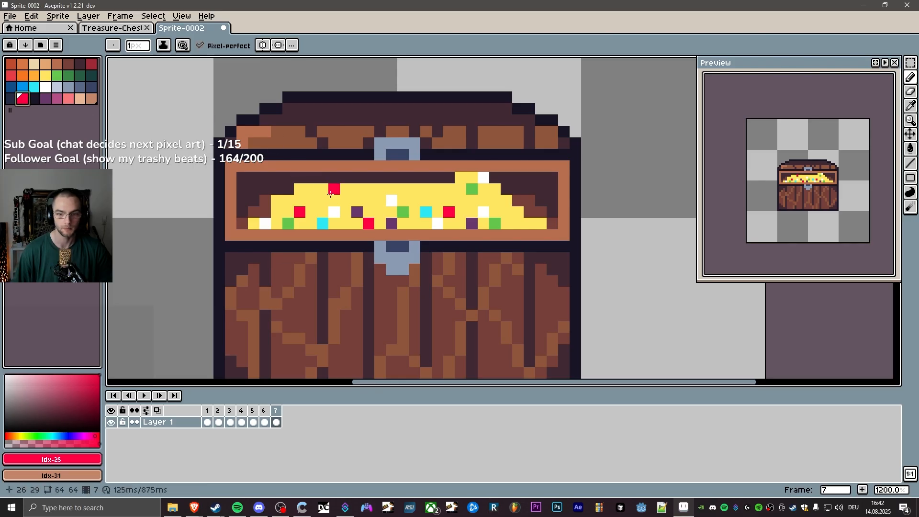
{"action": "left_click", "coordinate": [296, 196]}
{"action": "key", "text": "ctrl+z"}
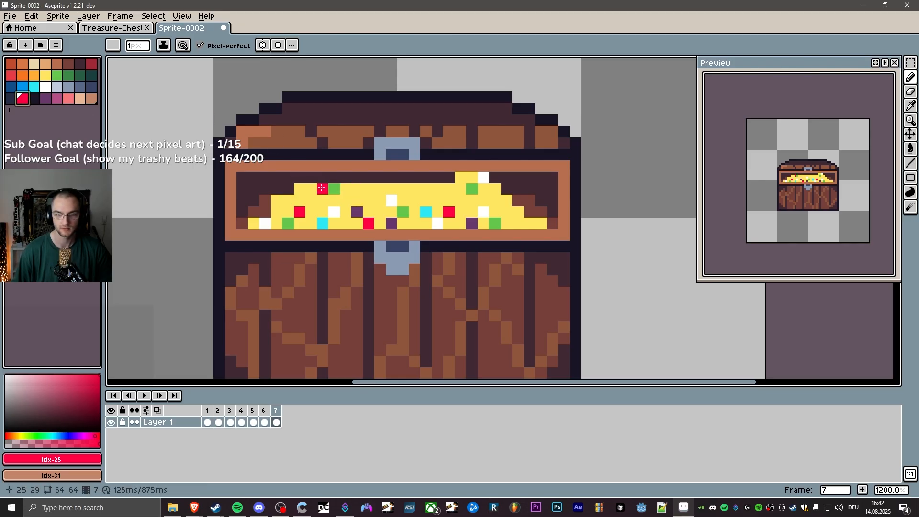
{"action": "left_click", "coordinate": [472, 176]}
{"action": "key", "text": "ctrl+z"}
{"action": "left_click", "coordinate": [483, 199]}
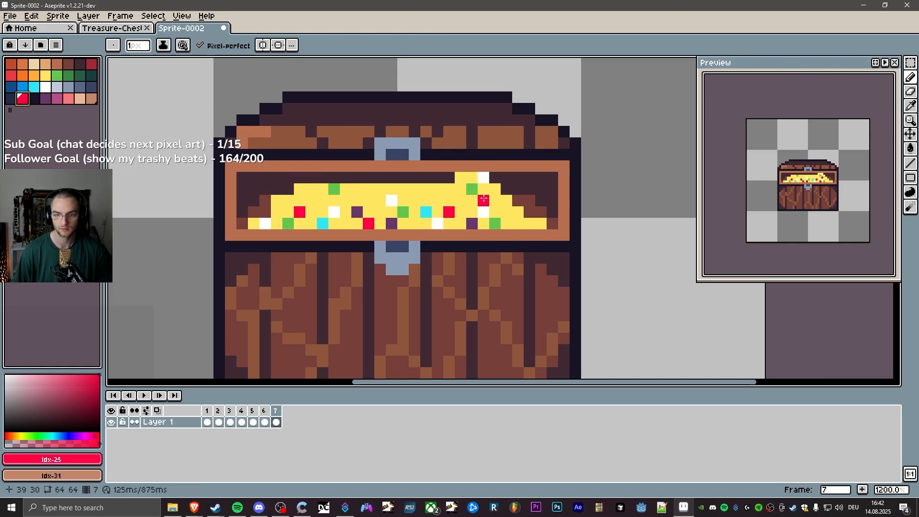
{"action": "key", "text": "ctrl+z"}
{"action": "left_click", "coordinate": [496, 200]}
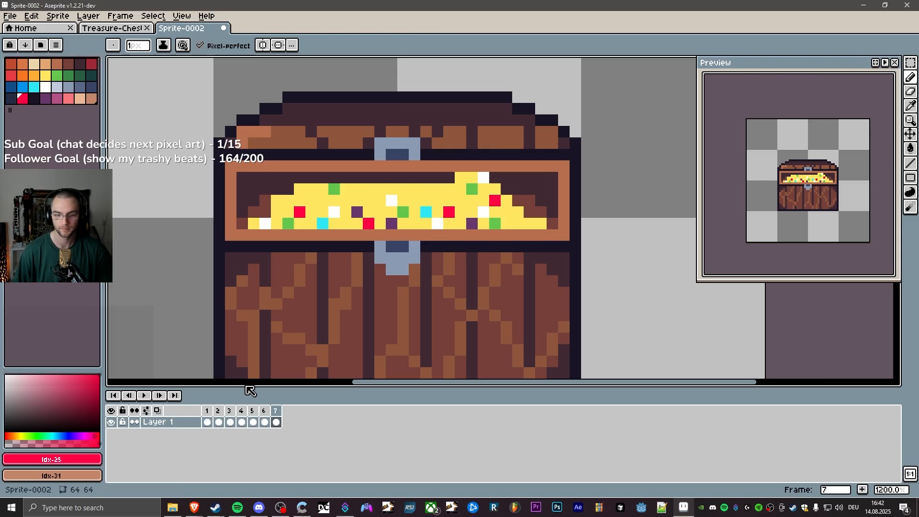
{"action": "left_click", "coordinate": [266, 412]}
{"action": "left_click", "coordinate": [275, 412]}
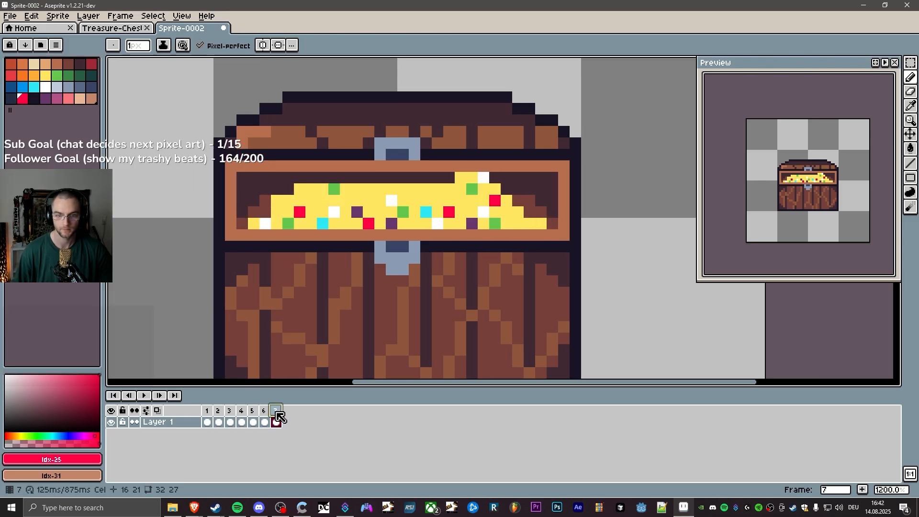
{"action": "left_click", "coordinate": [267, 412]}
{"action": "left_click", "coordinate": [275, 413]}
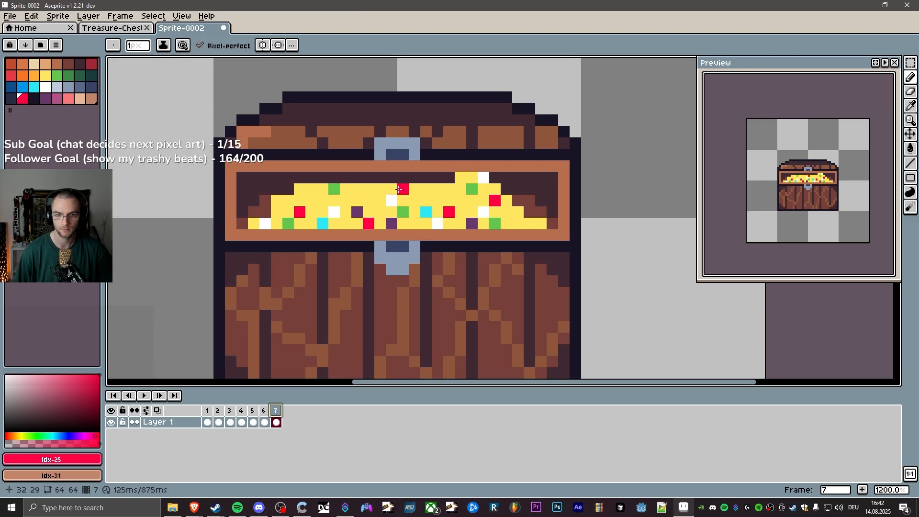
Add three purple single-pixel gems to the gold pile in frame 7, two in its upper row and one at its lower-left end.
{"action": "left_click", "coordinate": [45, 98]}
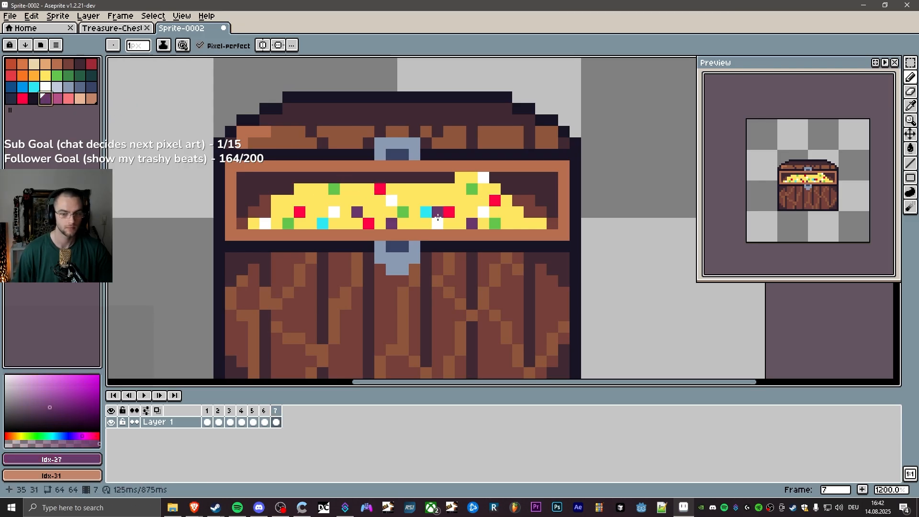
{"action": "left_click", "coordinate": [437, 189]}
{"action": "left_click", "coordinate": [313, 199]}
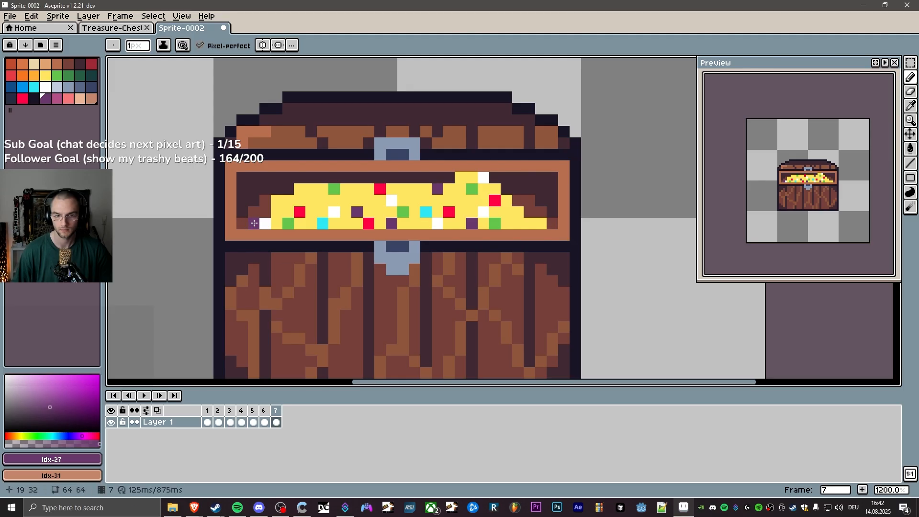
{"action": "left_click", "coordinate": [311, 189]}
Add two small yellow bumps on top of the gold pile in frame 7, left of the centre and near the middle.
{"action": "left_click", "coordinate": [45, 76]}
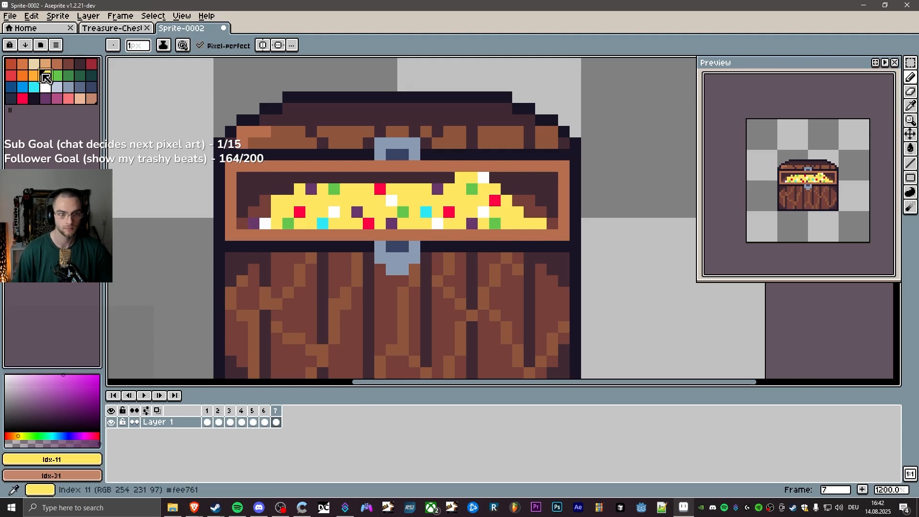
{"action": "left_click_drag", "start_coordinate": [316, 180], "coordinate": [334, 179]}
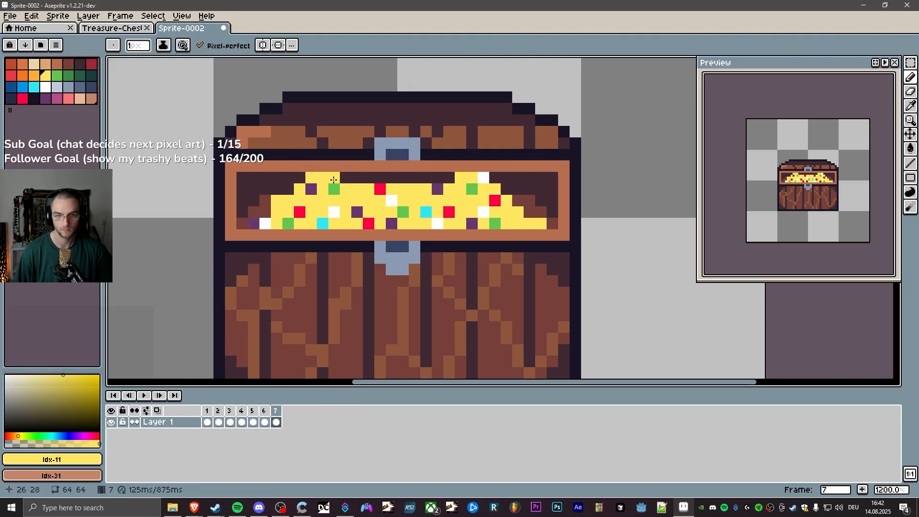
{"action": "left_click", "coordinate": [370, 179]}
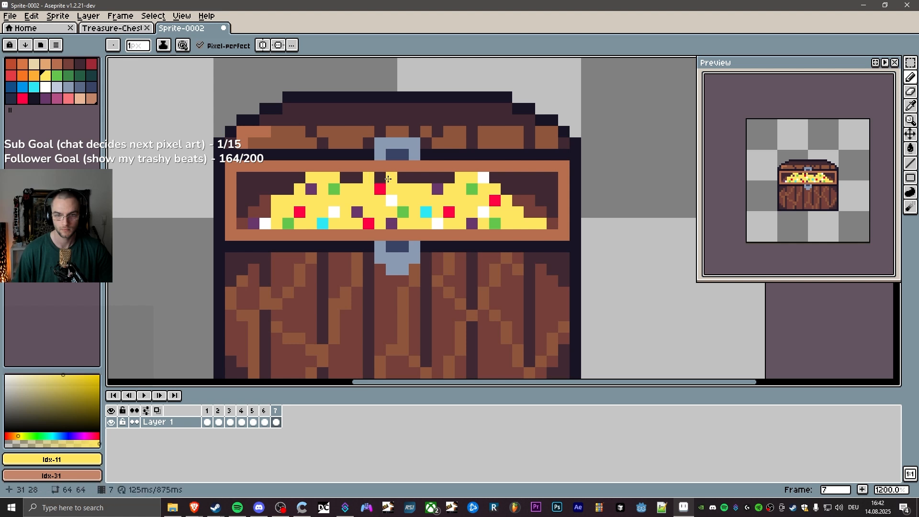
Compare frames 6 and 7 and play the whole animation to examine how the treasure appears as the chest opens.
{"action": "scroll", "coordinate": [414, 314], "scroll_direction": "down", "scroll_amount": 4}
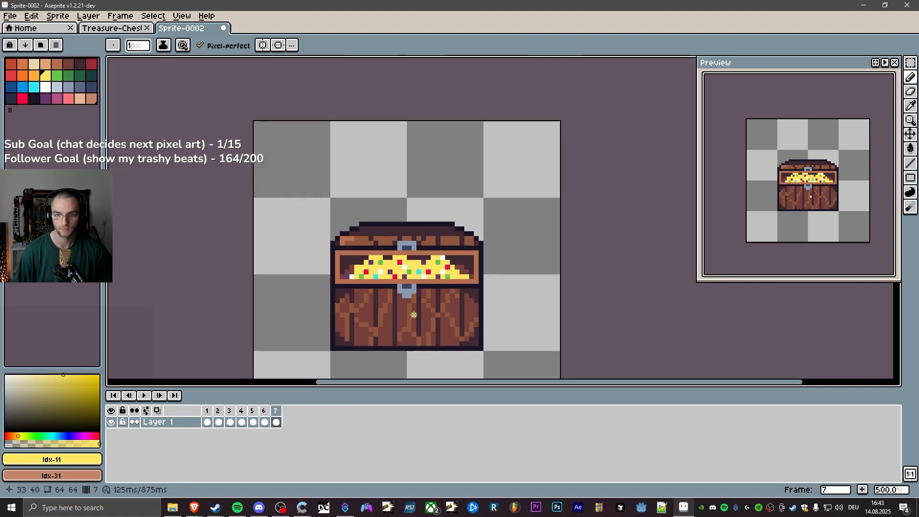
{"action": "left_click_drag", "start_coordinate": [461, 331], "coordinate": [458, 260]}
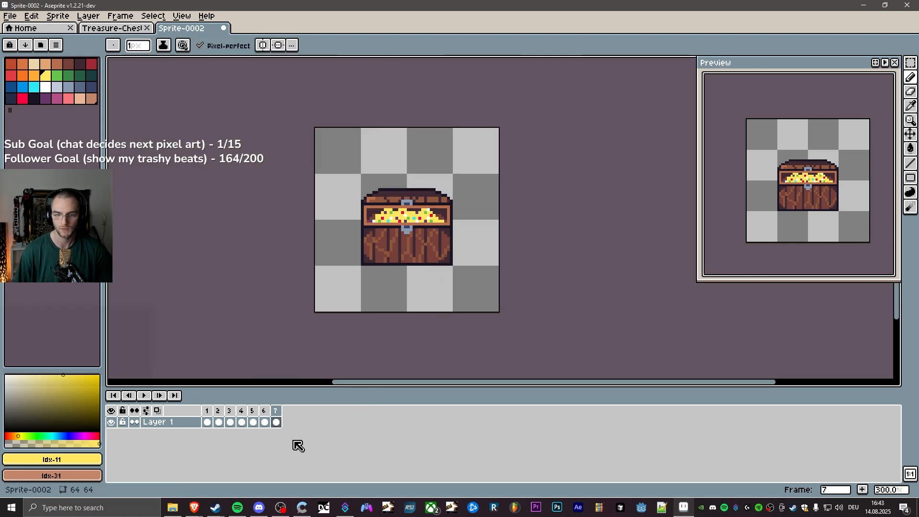
{"action": "left_click", "coordinate": [265, 412]}
{"action": "left_click", "coordinate": [276, 411]}
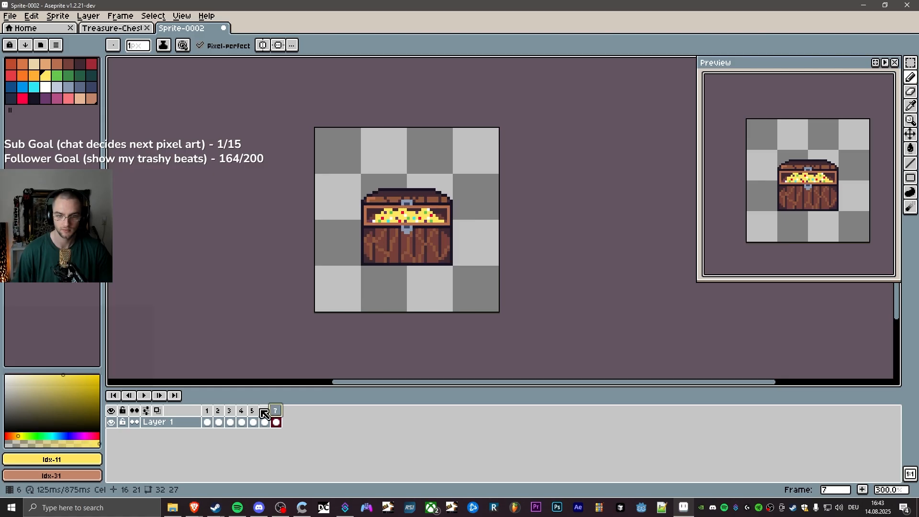
{"action": "left_click", "coordinate": [144, 395]}
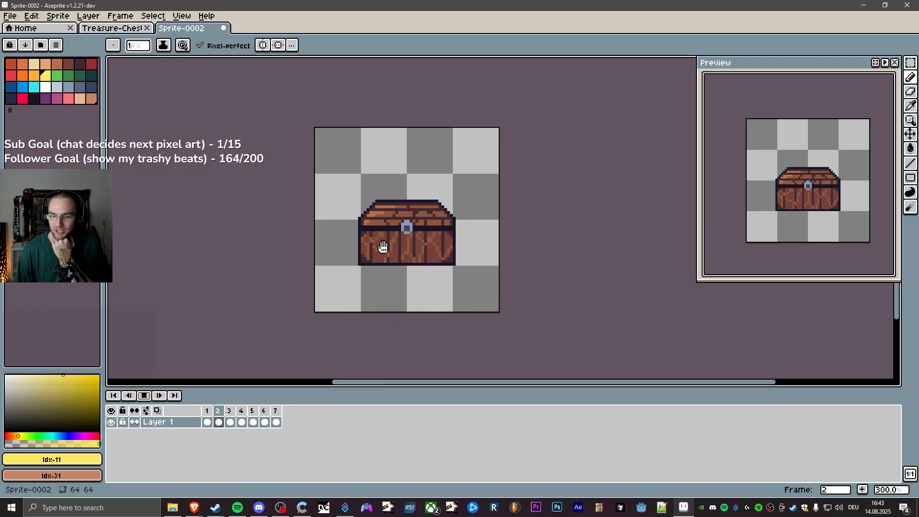
{"action": "scroll", "coordinate": [449, 265], "scroll_direction": "up", "scroll_amount": 1}
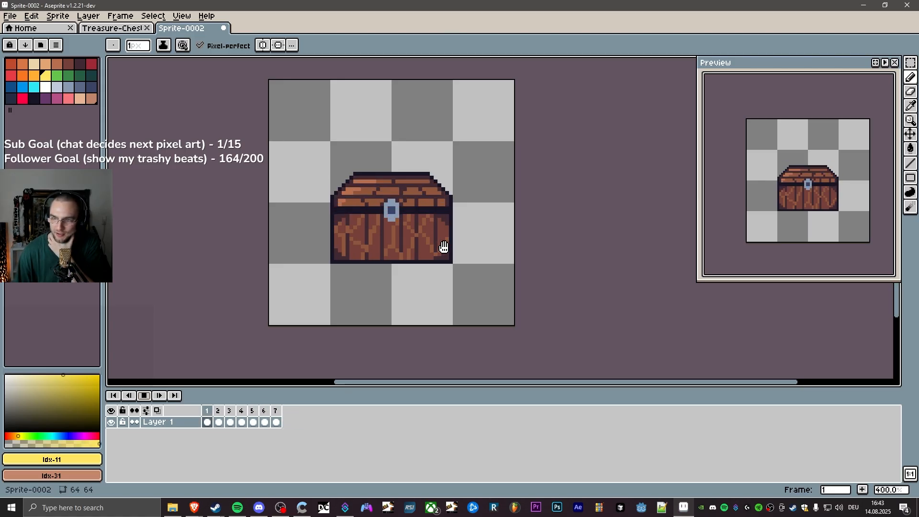
{"action": "left_click", "coordinate": [145, 396]}
{"action": "left_click", "coordinate": [276, 413]}
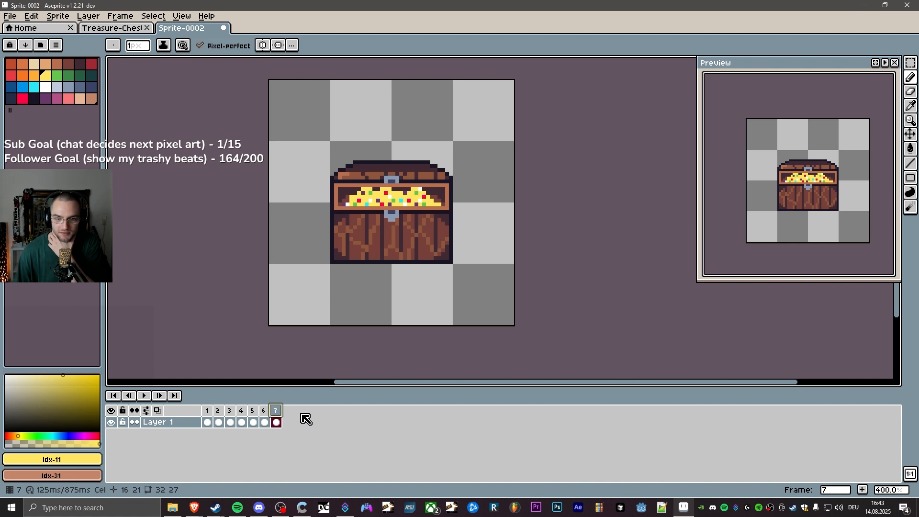
Trim the edges of the gold pile in frame 7 with the sampled interior brown #743f39, and compare frames 6 and 7.
{"action": "scroll", "coordinate": [237, 225], "scroll_direction": "up", "scroll_amount": 3}
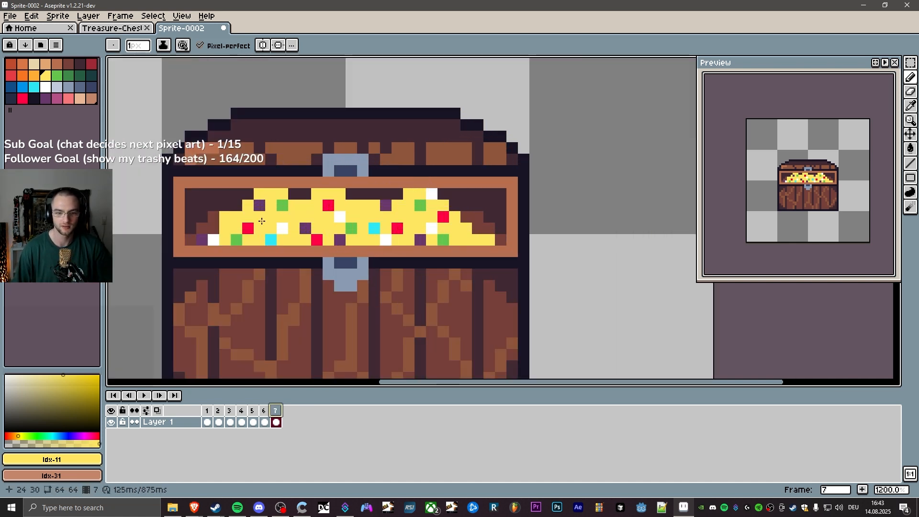
{"action": "scroll", "coordinate": [237, 225], "scroll_direction": "up", "scroll_amount": 1}
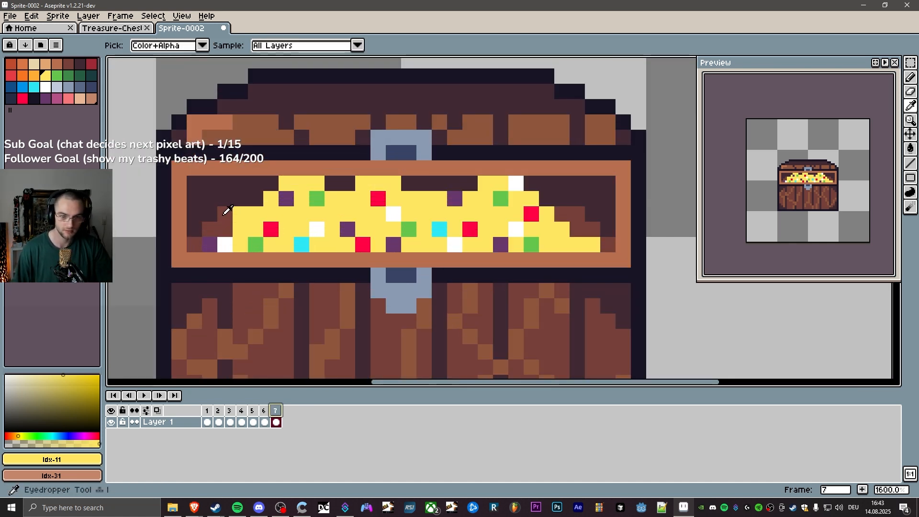
{"action": "left_click", "coordinate": [226, 210], "text": "alt"}
{"action": "left_click", "coordinate": [239, 215]}
{"action": "scroll", "coordinate": [474, 249], "scroll_direction": "down", "scroll_amount": 3}
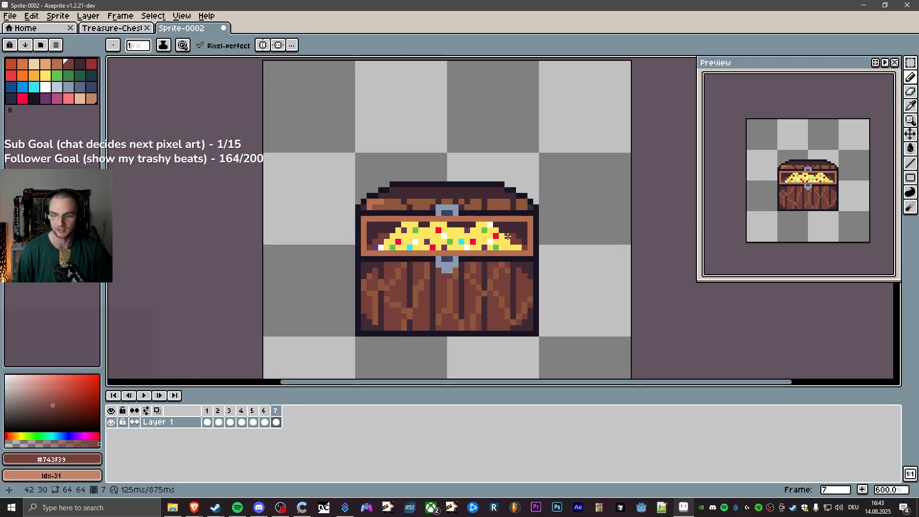
{"action": "left_click_drag", "start_coordinate": [570, 259], "coordinate": [545, 245]}
{"action": "left_click", "coordinate": [265, 411]}
{"action": "left_click", "coordinate": [275, 411]}
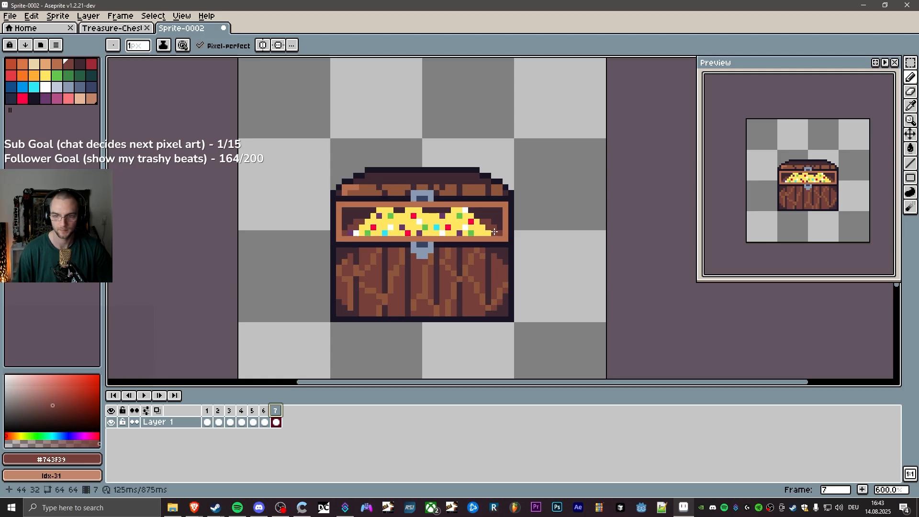
{"action": "left_click", "coordinate": [264, 411]}
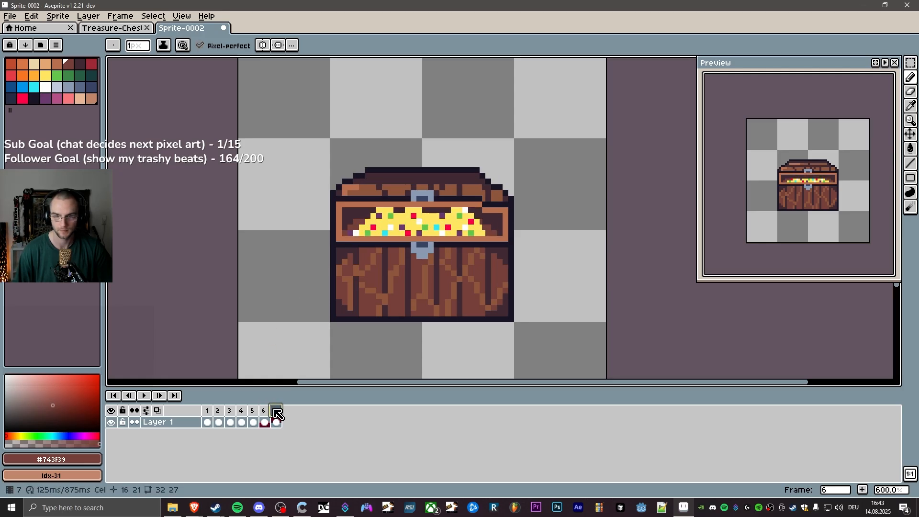
Copy the 32 × 32 pixel area around the fully open chest in frame 7.
{"action": "left_click", "coordinate": [275, 411]}
{"action": "left_click", "coordinate": [263, 412]}
{"action": "left_click", "coordinate": [276, 411]}
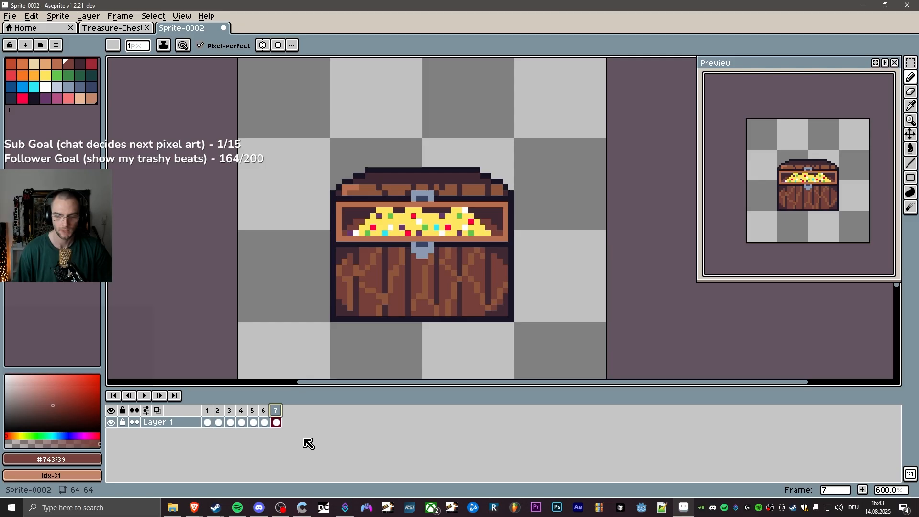
{"action": "key", "text": "m"}
{"action": "left_click_drag", "start_coordinate": [333, 320], "coordinate": [515, 137]}
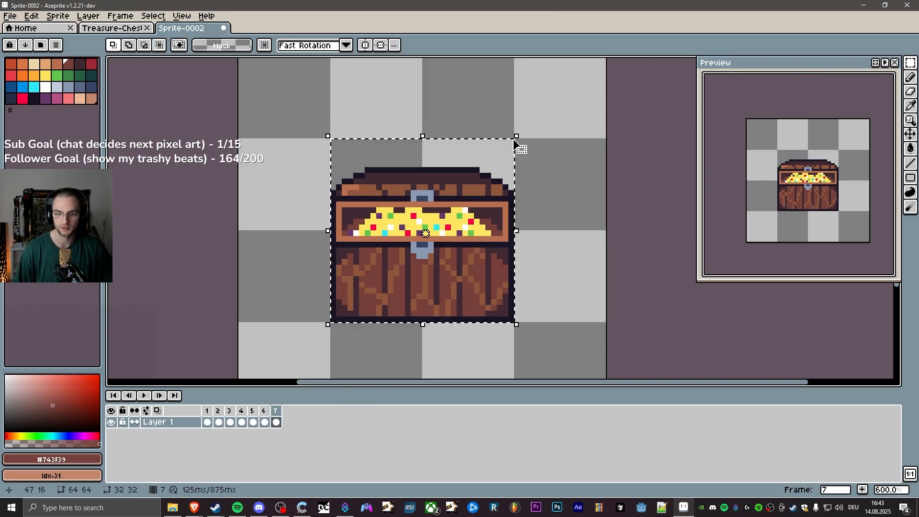
Create a new 32 × 32 sprite and paste the copied open chest into it so that it fills the canvas.
{"action": "left_click", "coordinate": [9, 16]}
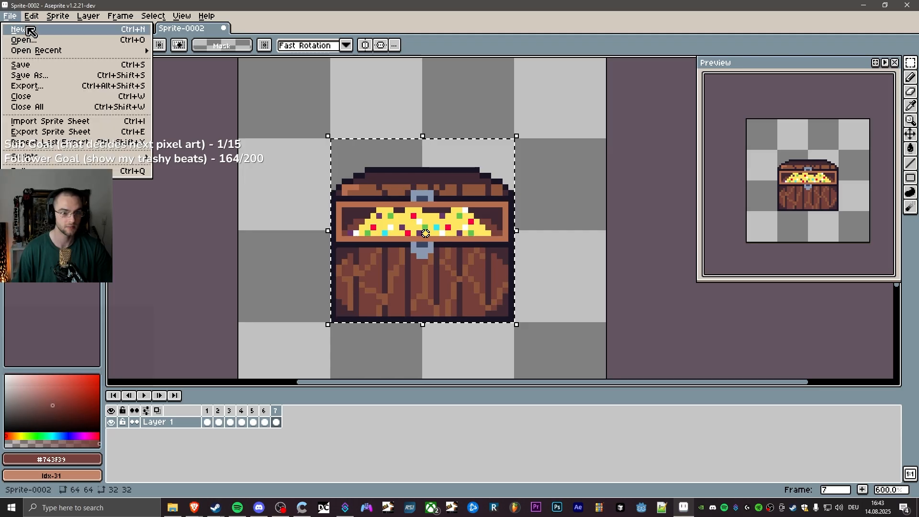
{"action": "left_click", "coordinate": [33, 31]}
{"action": "key", "text": "Return"}
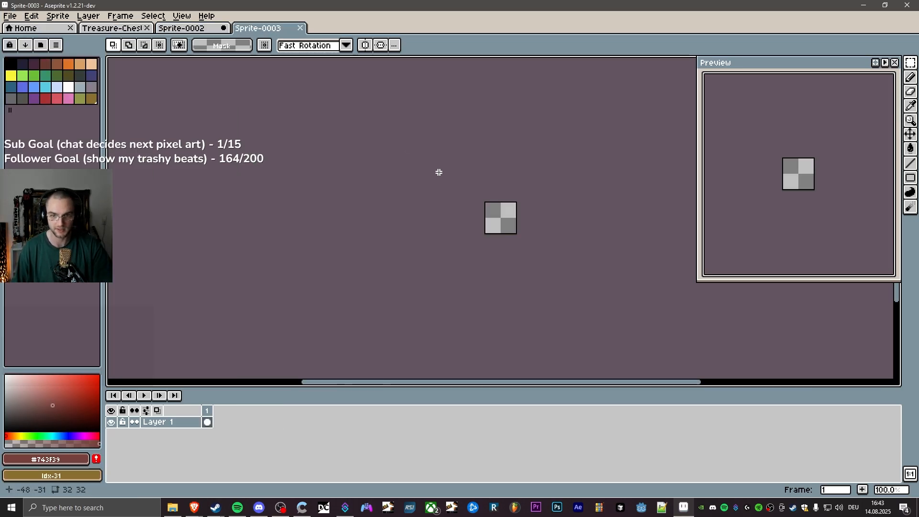
{"action": "scroll", "coordinate": [506, 208], "scroll_direction": "up", "scroll_amount": 3}
{"action": "key", "text": "ctrl+v"}
{"action": "scroll", "coordinate": [508, 214], "scroll_direction": "up", "scroll_amount": 1}
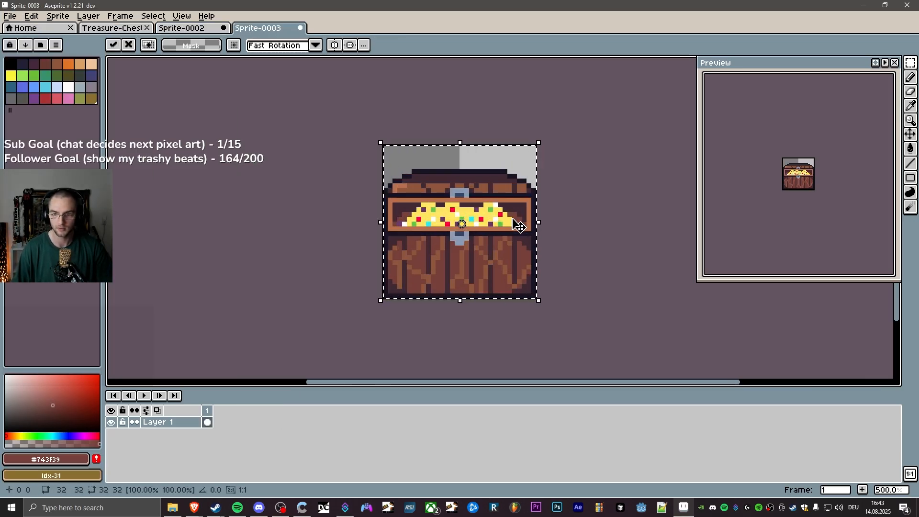
{"action": "key", "text": "Return"}
{"action": "left_click", "coordinate": [595, 200]}
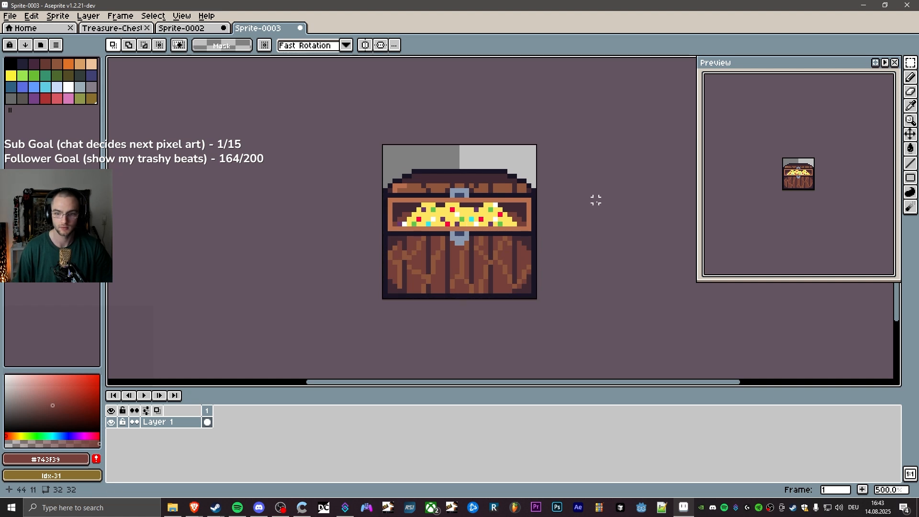
{"action": "left_click_drag", "start_coordinate": [605, 208], "coordinate": [579, 209]}
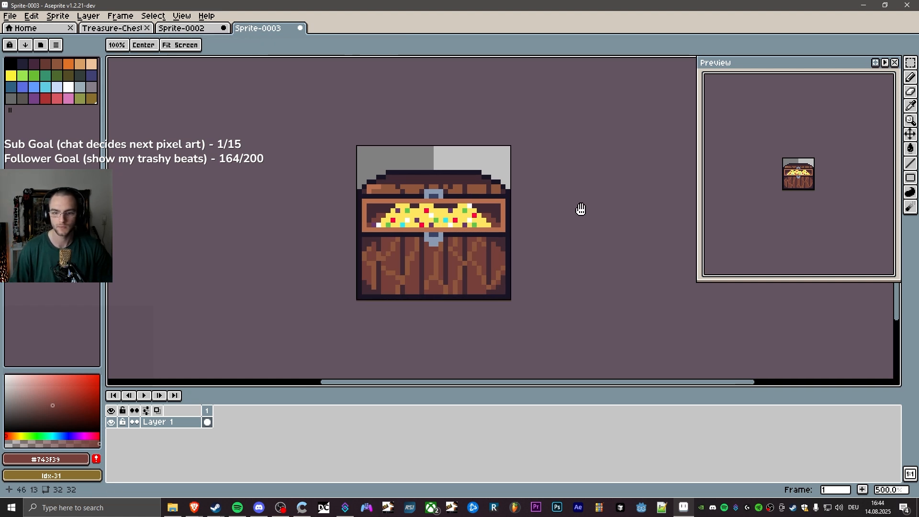
Compare the new open-chest sprite with the animation sprite, clear the selection around the chest, and play the whole opening animation.
{"action": "left_click", "coordinate": [115, 29]}
{"action": "left_click", "coordinate": [248, 31]}
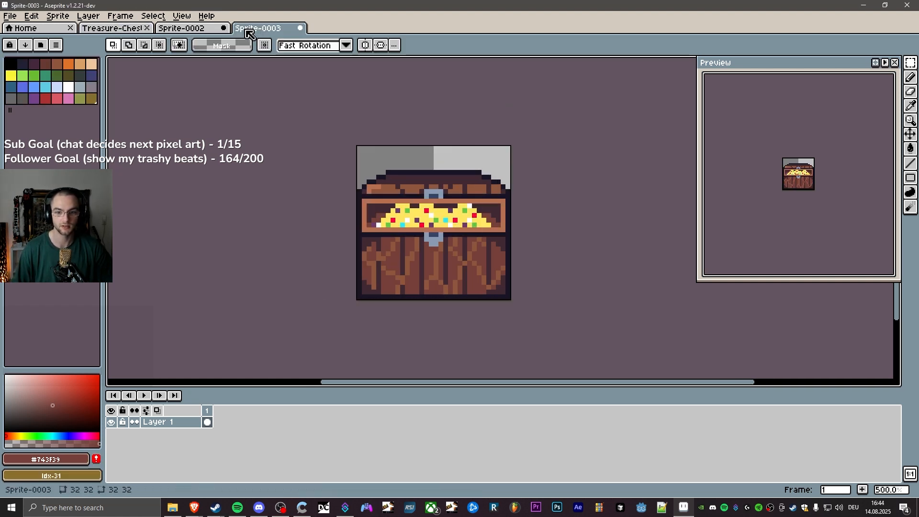
{"action": "left_click", "coordinate": [182, 31]}
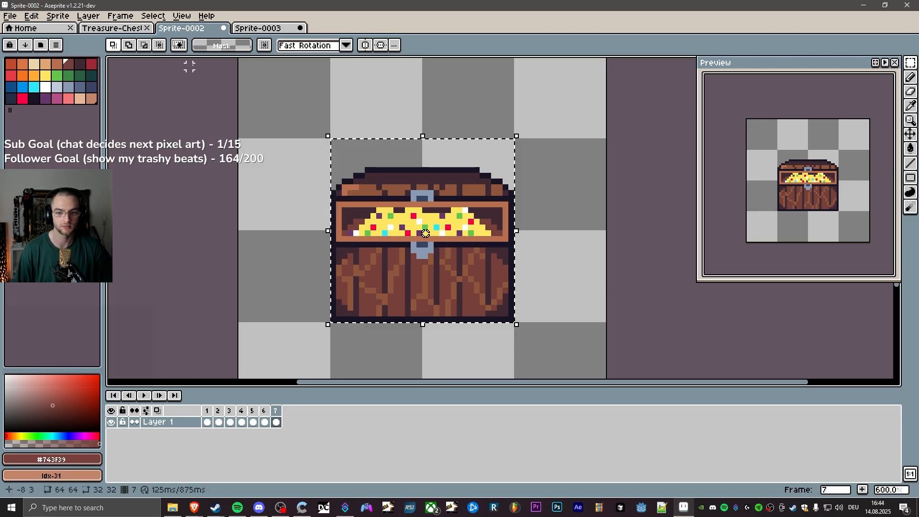
{"action": "left_click", "coordinate": [189, 158]}
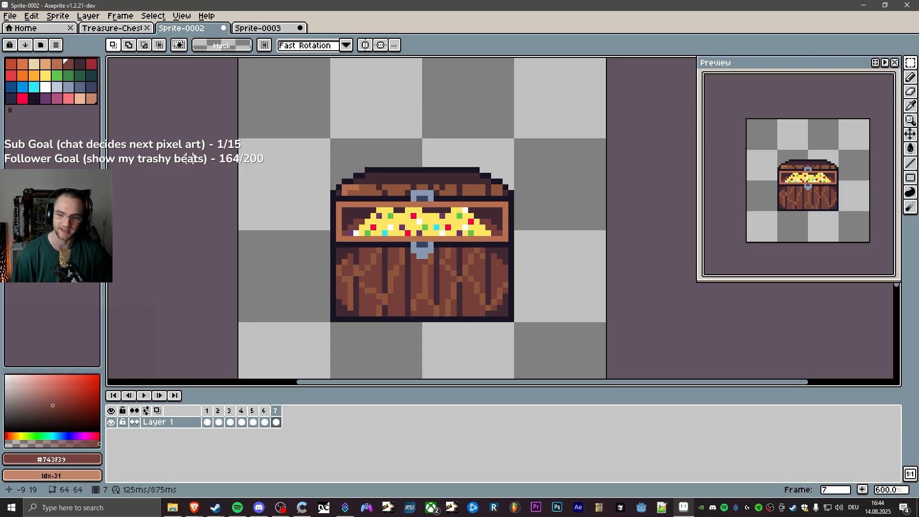
{"action": "left_click", "coordinate": [280, 31]}
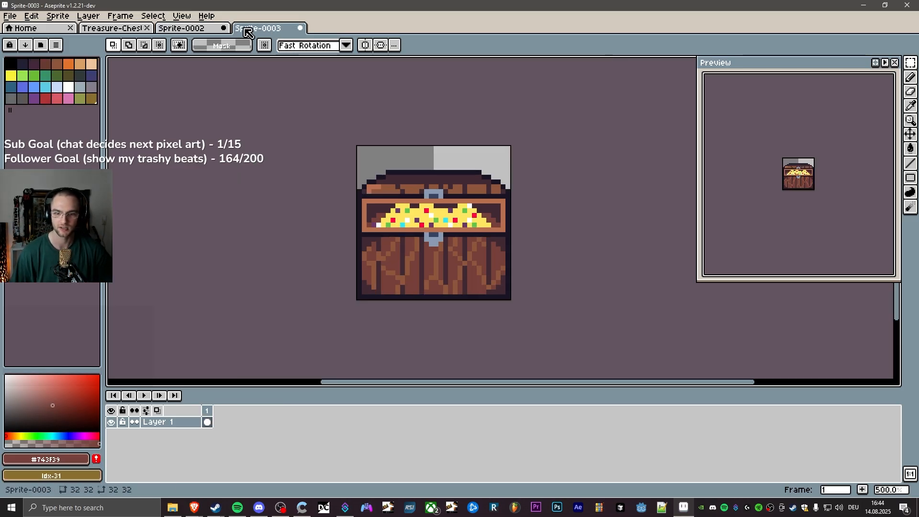
{"action": "left_click", "coordinate": [205, 29]}
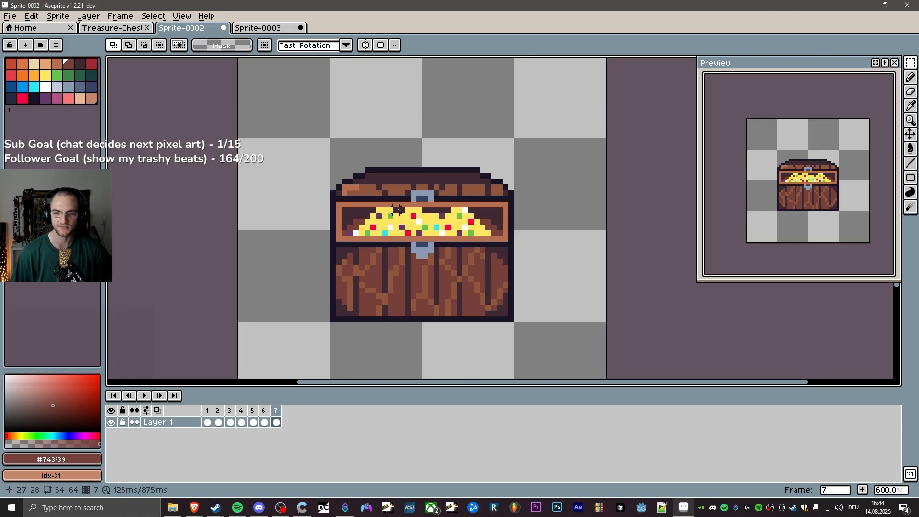
{"action": "scroll", "coordinate": [400, 209], "scroll_direction": "down", "scroll_amount": 2}
{"action": "scroll", "coordinate": [400, 209], "scroll_direction": "up", "scroll_amount": 1}
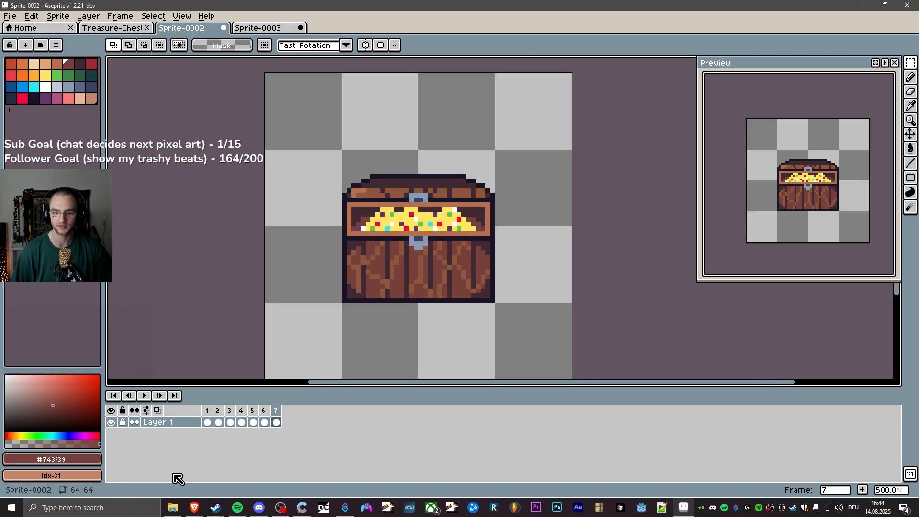
{"action": "left_click", "coordinate": [144, 395]}
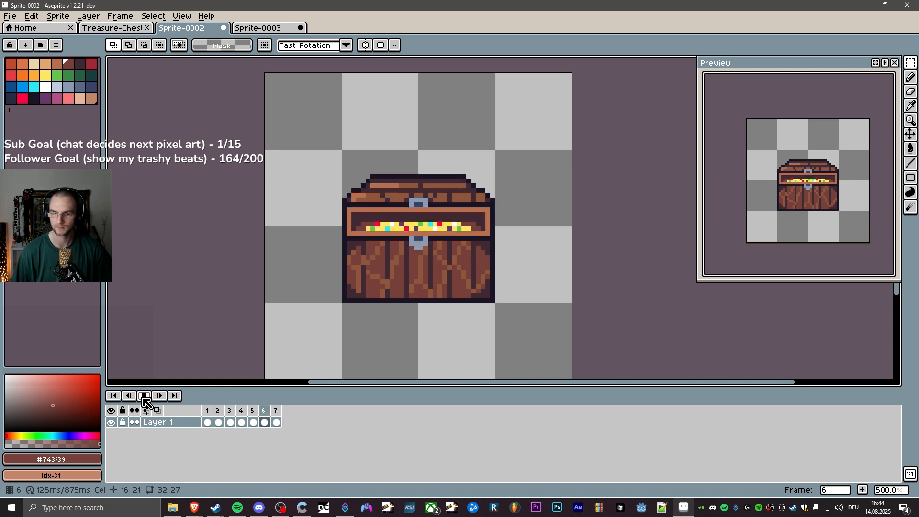
{"action": "left_click", "coordinate": [144, 396]}
Save the animation sprite in the Day3-Treasure-Chest folder as Treasure-Chest_Wood-open-anim.aseprite.
{"action": "key", "text": "ctrl+s"}
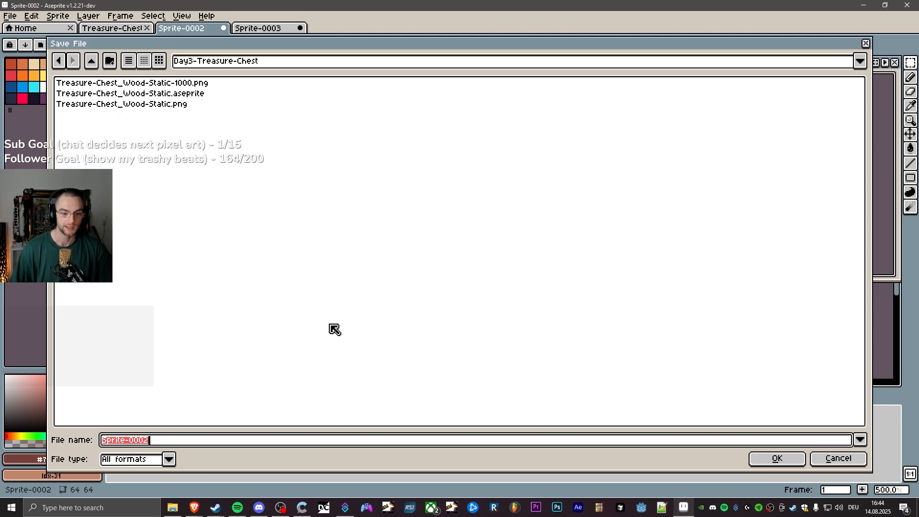
{"action": "left_click", "coordinate": [178, 96]}
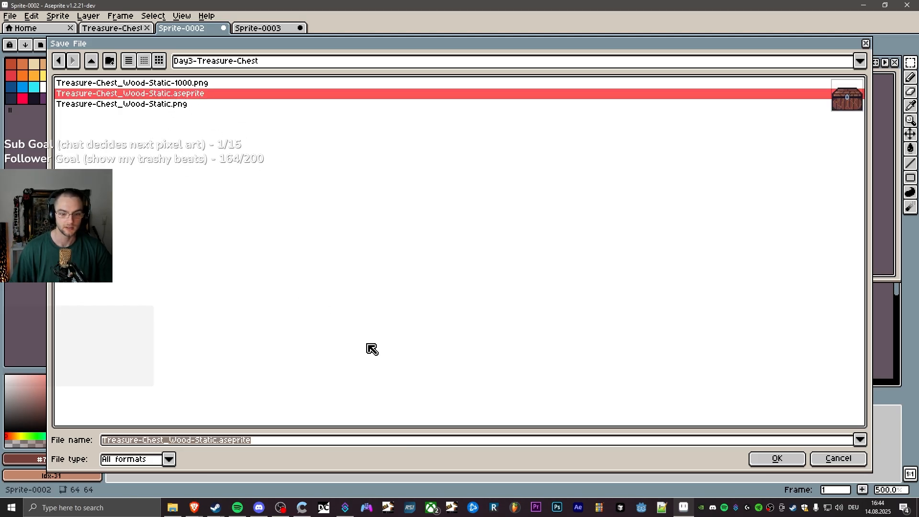
{"action": "left_click", "coordinate": [209, 440]}
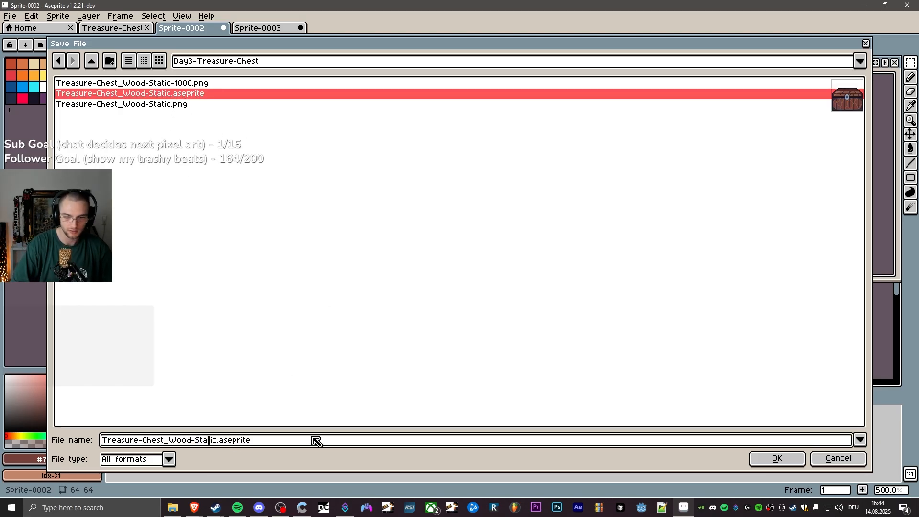
{"action": "key", "text": "Delete"}
{"action": "key", "text": "Delete"}
{"action": "key", "text": "BackSpace"}
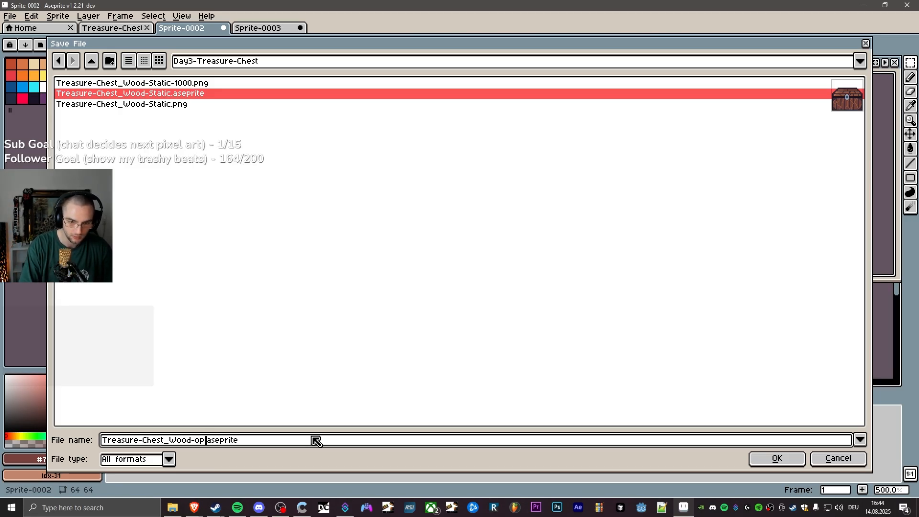
{"action": "type", "text": "open-anim"}
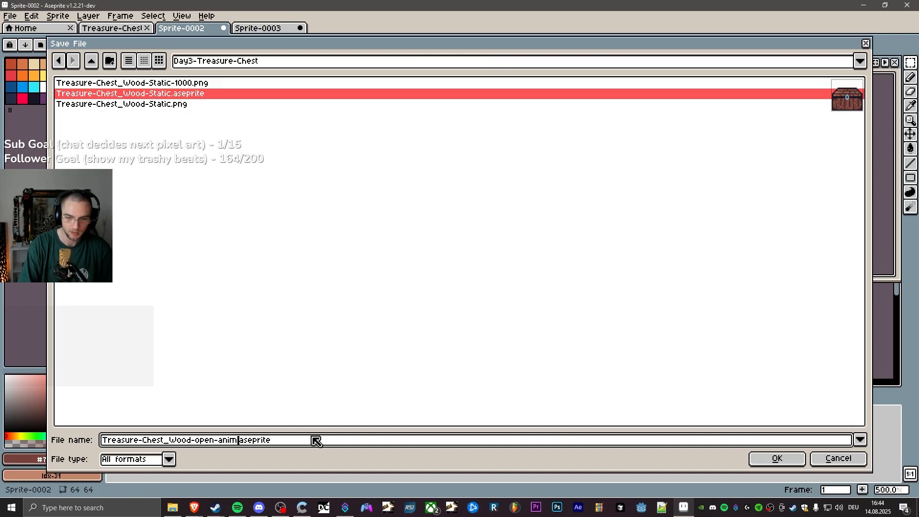
{"action": "type", "text": "."}
{"action": "key", "text": "Return"}
Save the single-frame open-chest sprite in the same folder as Treasure-Chest_Wood-open-Static.aseprite.
{"action": "left_click", "coordinate": [264, 28]}
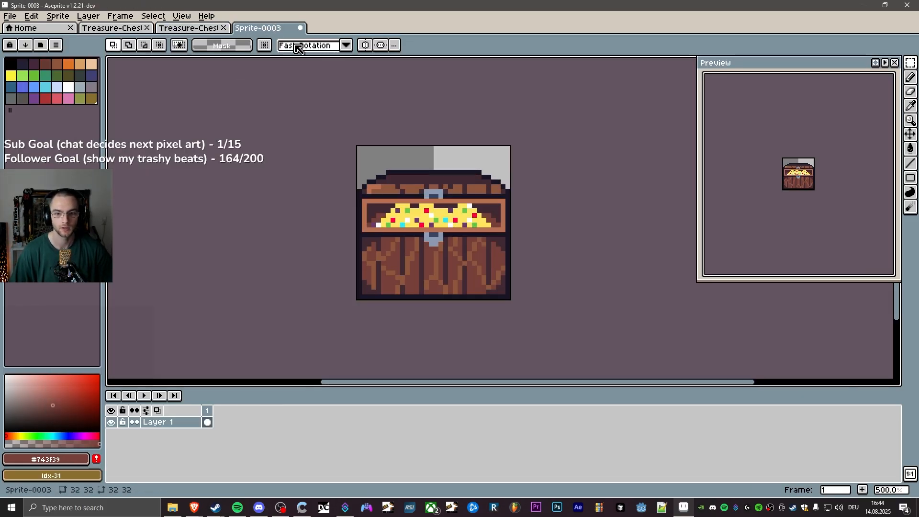
{"action": "key", "text": "ctrl+s"}
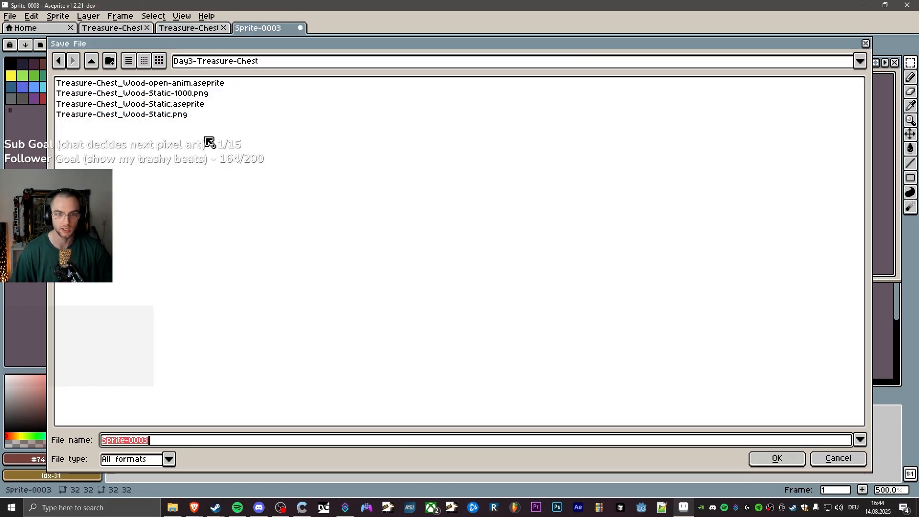
{"action": "left_click", "coordinate": [162, 115]}
{"action": "left_click", "coordinate": [218, 440]}
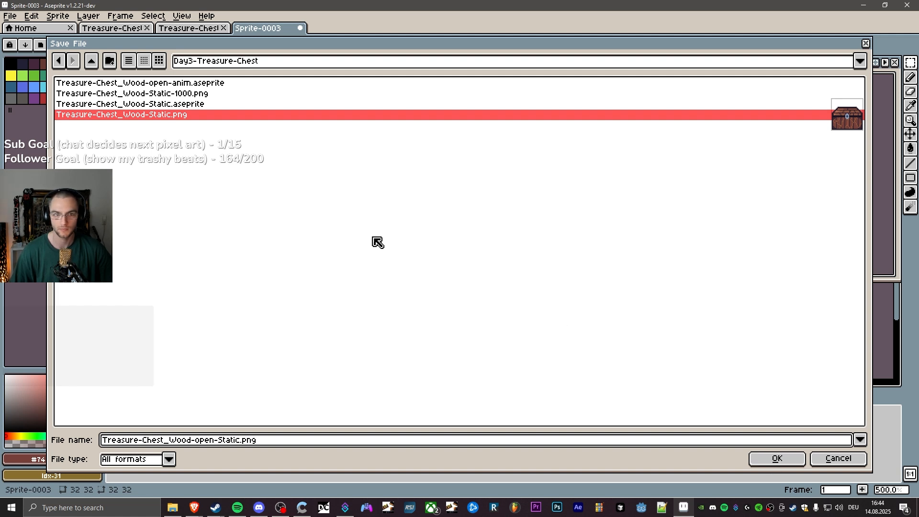
{"action": "left_click", "coordinate": [240, 105]}
{"action": "left_click", "coordinate": [202, 440]}
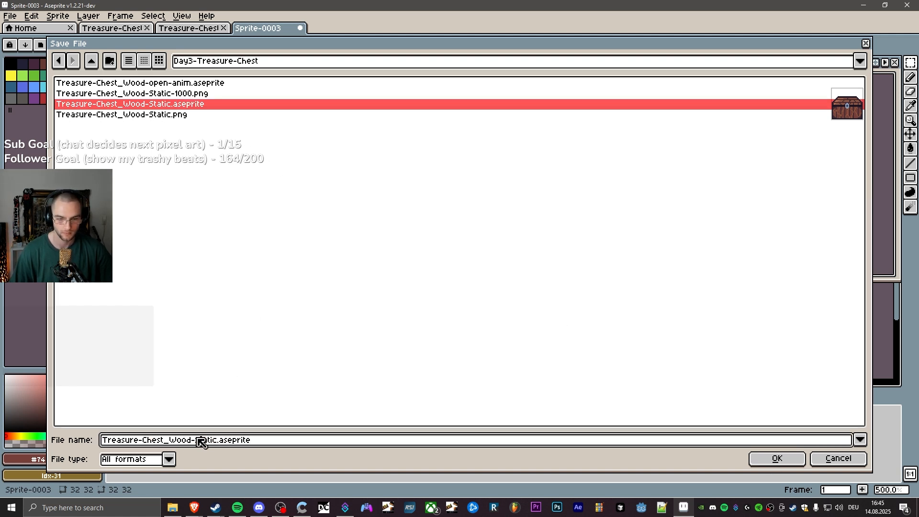
{"action": "type", "text": "open-"}
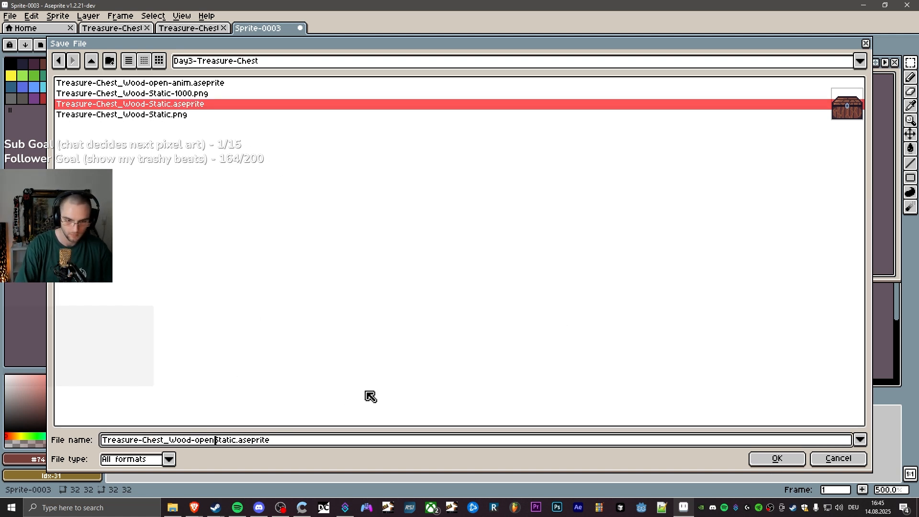
{"action": "key", "text": "Return"}
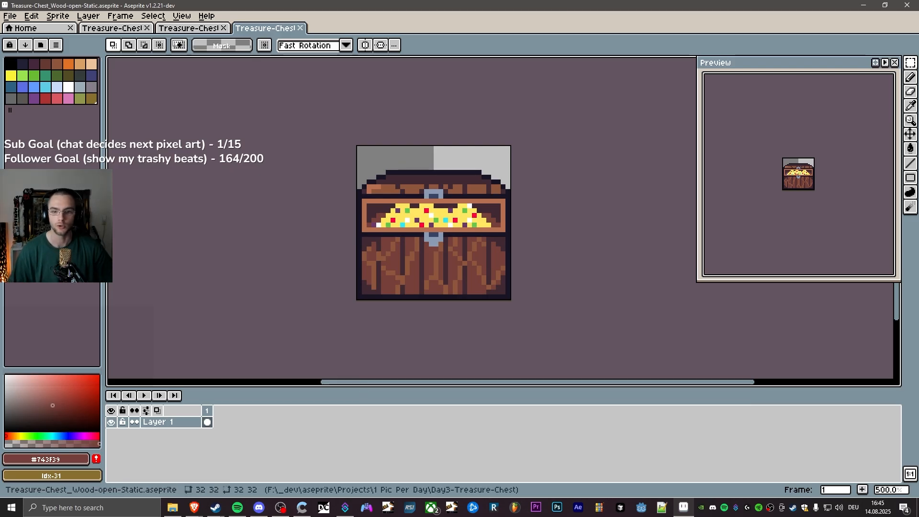
Export all frames of the opening animation at 100% as a GIF named Treasure-Chest_Wood-open-anim with a numeric suffix.
{"action": "left_click", "coordinate": [209, 29]}
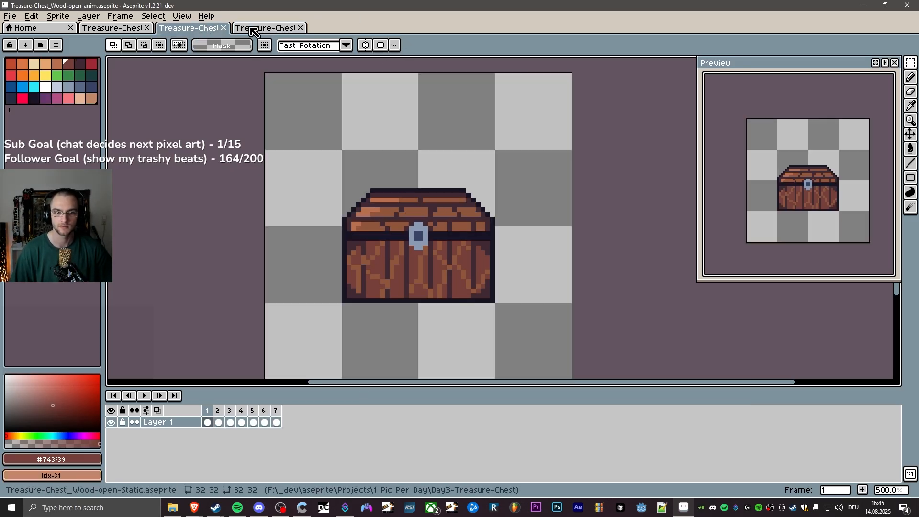
{"action": "left_click", "coordinate": [267, 30]}
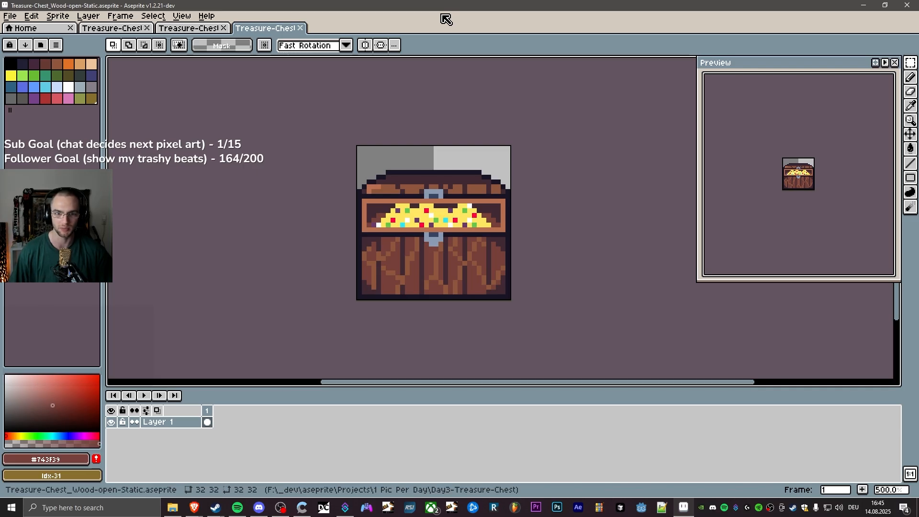
{"action": "left_click", "coordinate": [196, 30]}
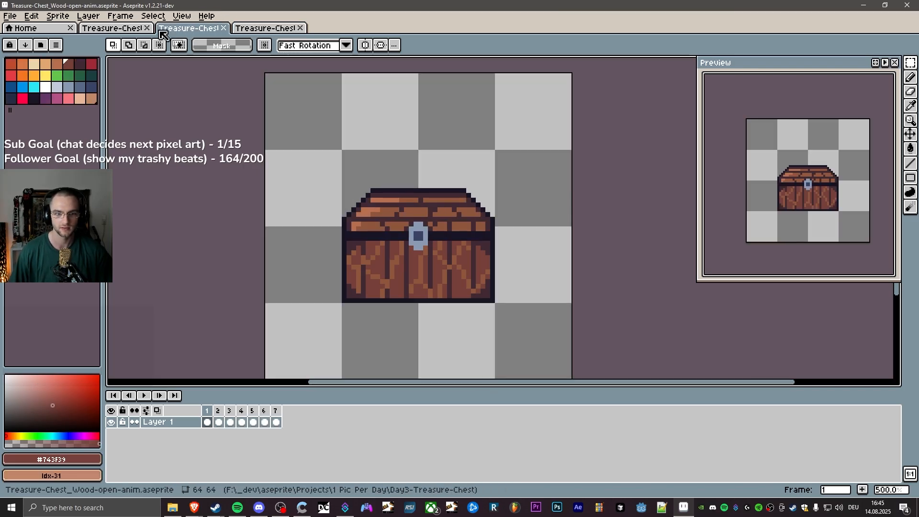
{"action": "left_click", "coordinate": [120, 29]}
{"action": "left_click", "coordinate": [180, 30]}
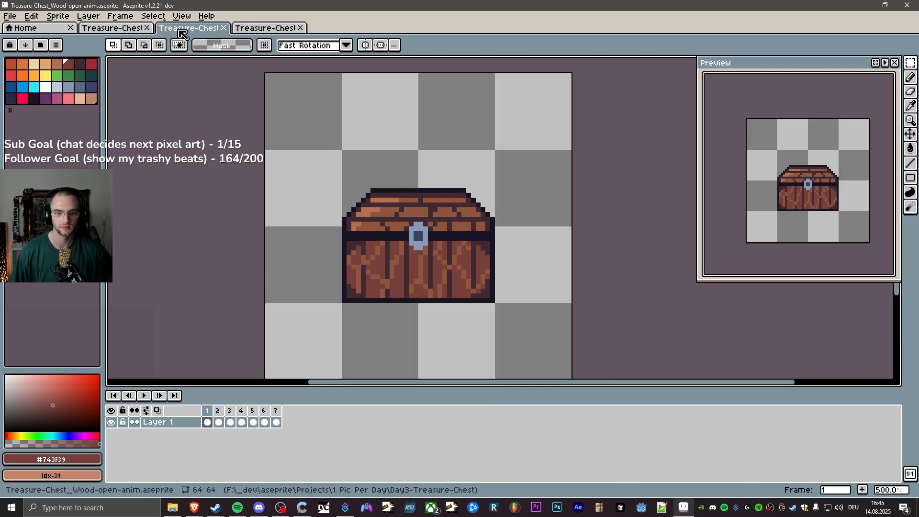
{"action": "left_click", "coordinate": [14, 18]}
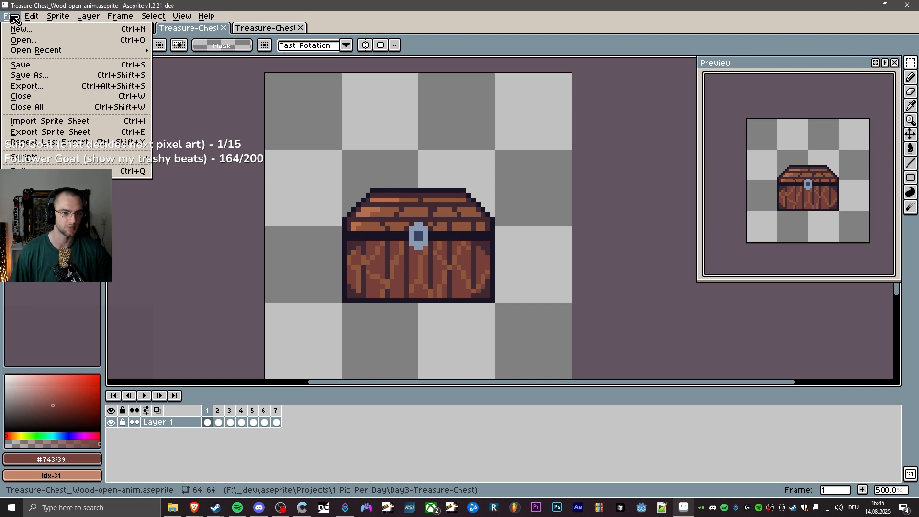
{"action": "left_click", "coordinate": [42, 87]}
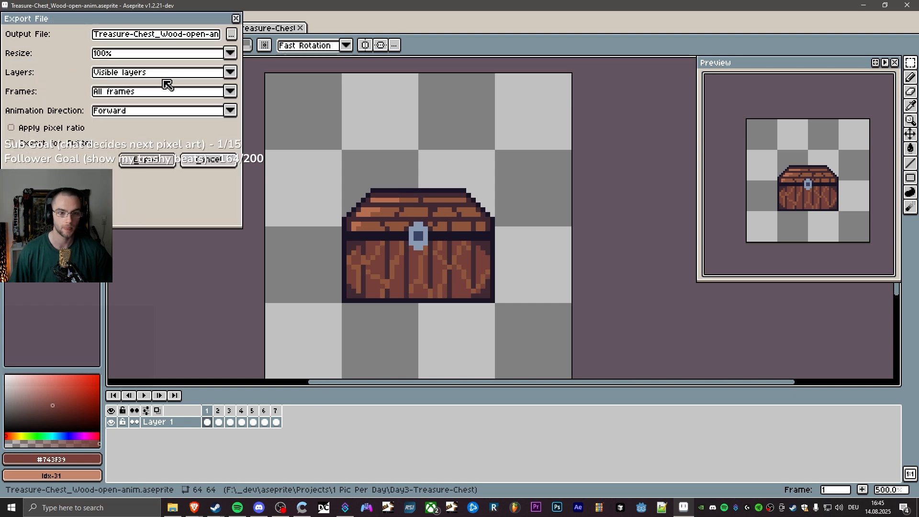
{"action": "left_click", "coordinate": [198, 35]}
{"action": "left_click", "coordinate": [229, 38]}
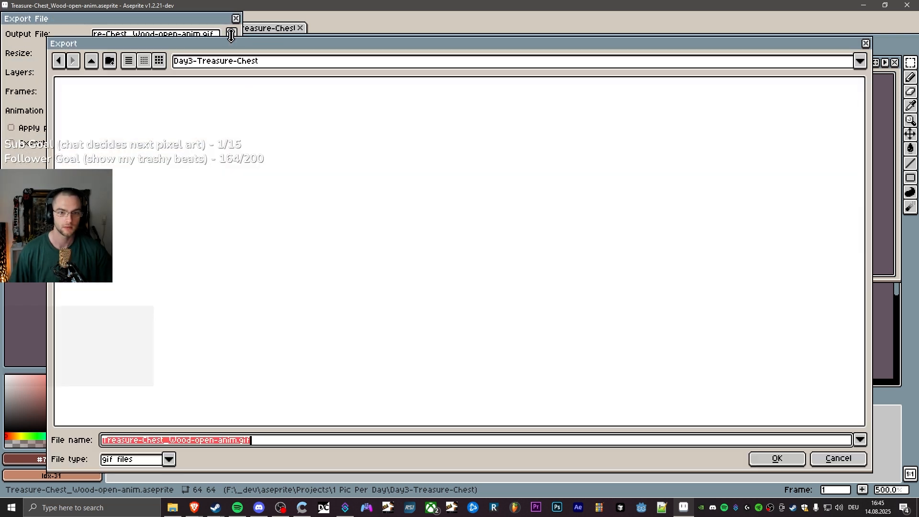
{"action": "left_click", "coordinate": [234, 442]}
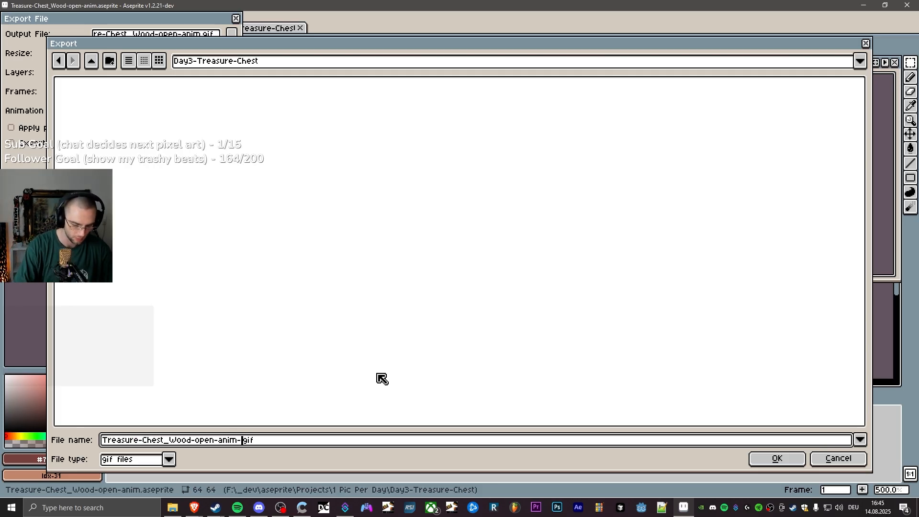
{"action": "key", "text": "Return"}
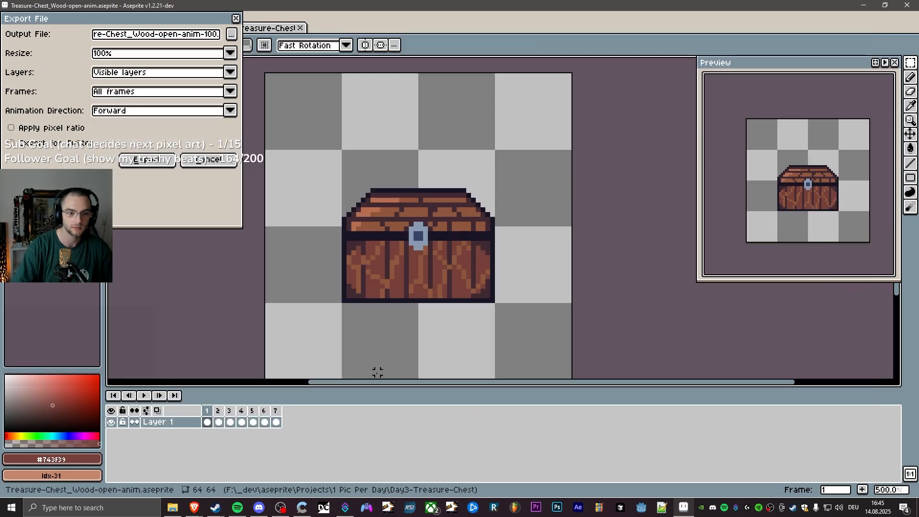
{"action": "left_click", "coordinate": [142, 160]}
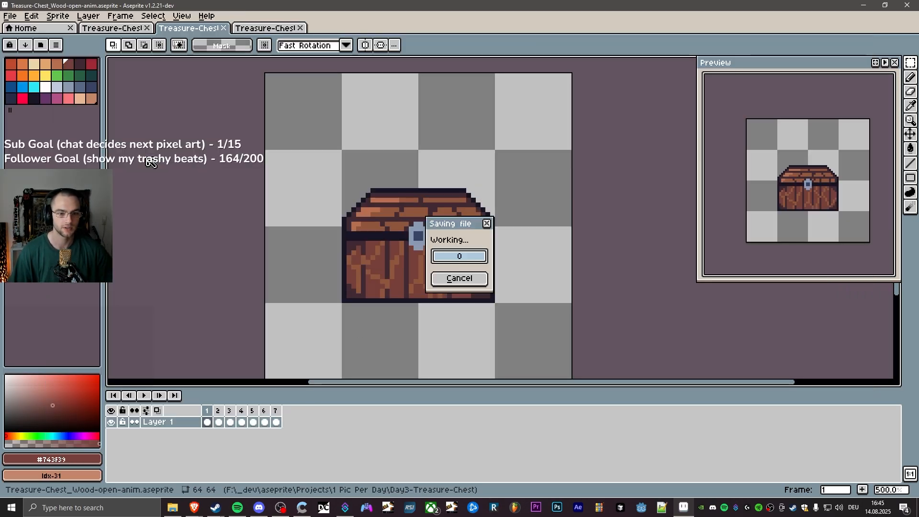
Export all frames of the opening animation at 1000% as Treasure-Chest_Wood-open-anim-1000.gif.
{"action": "left_click", "coordinate": [10, 15]}
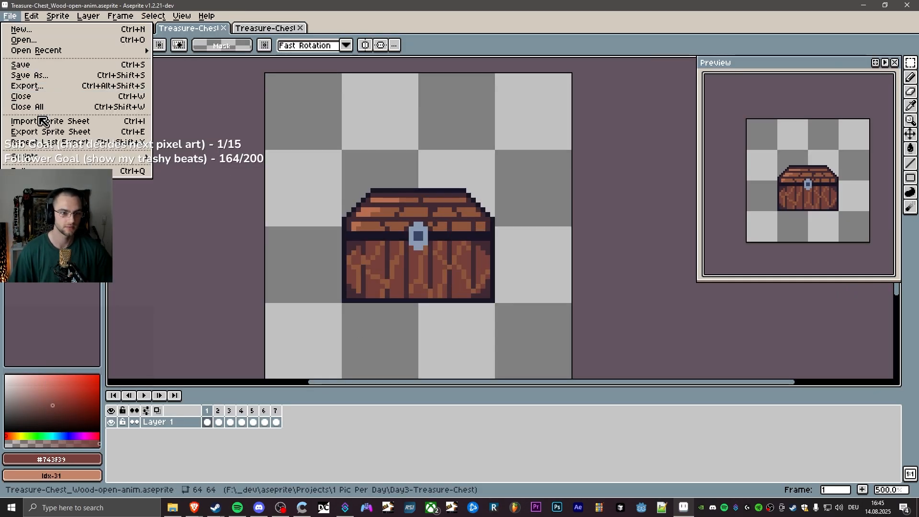
{"action": "left_click", "coordinate": [48, 87]}
{"action": "left_click_drag", "start_coordinate": [194, 36], "coordinate": [318, 38]}
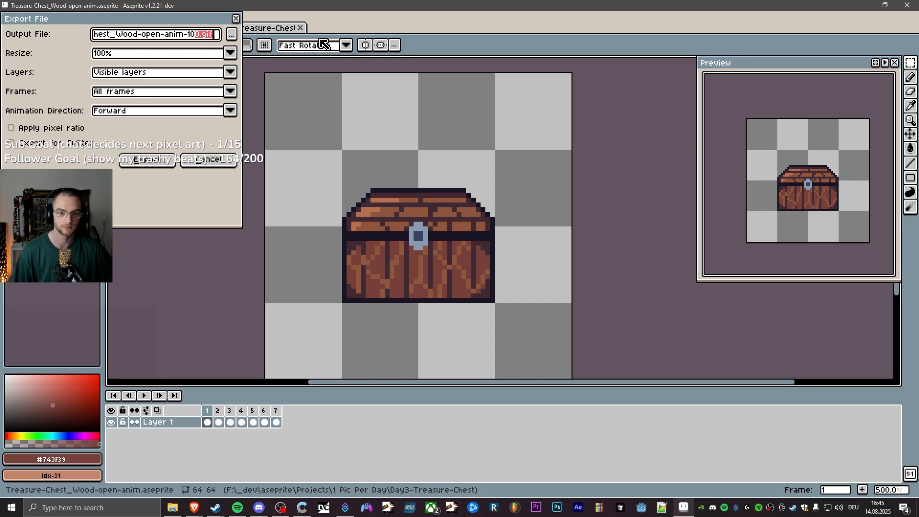
{"action": "type", "text": "0"}
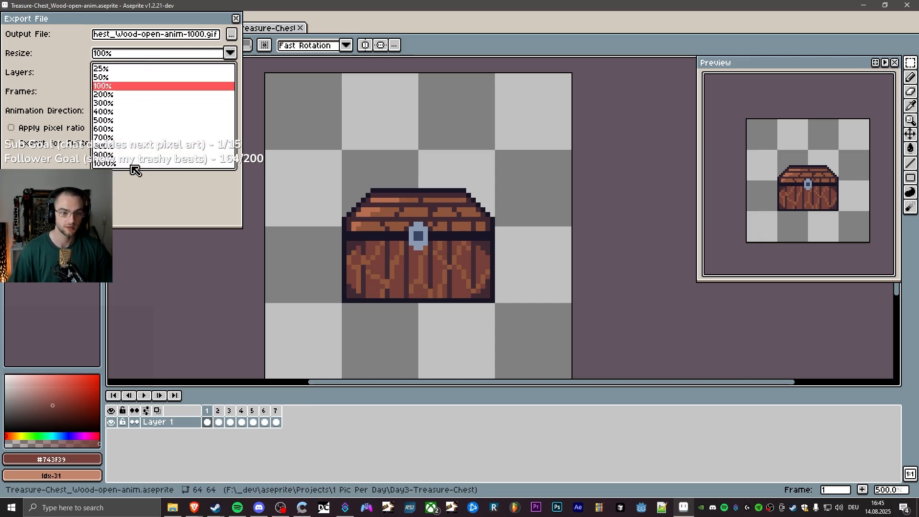
{"action": "left_click", "coordinate": [132, 164]}
{"action": "left_click", "coordinate": [149, 163]}
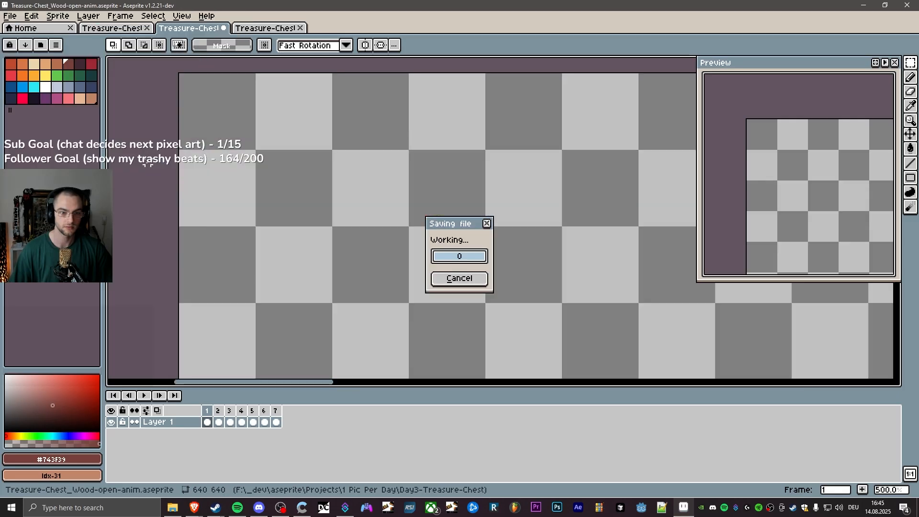
Export the animation at 1000% with the Twitter export option enabled, as Treasure-Chest_Wood-open-anim-1000-twitter.gif.
{"action": "left_click", "coordinate": [17, 16]}
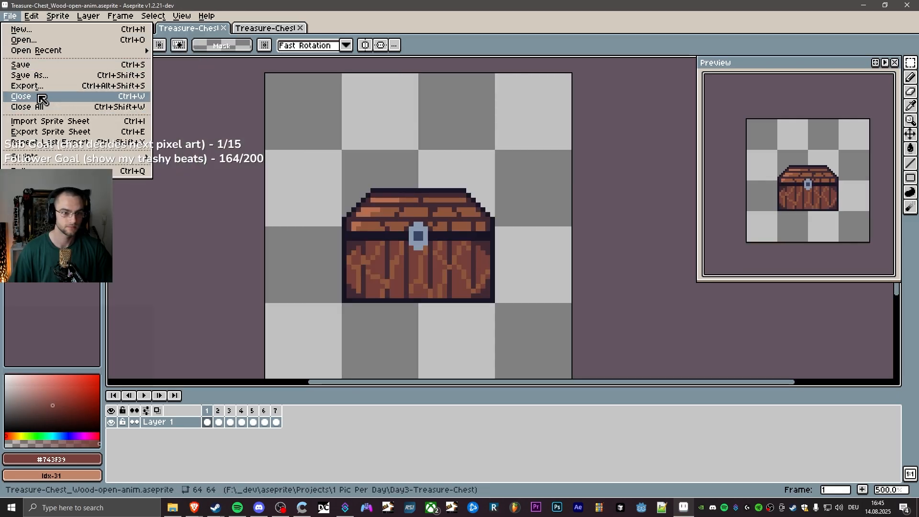
{"action": "left_click", "coordinate": [35, 86]}
{"action": "left_click", "coordinate": [203, 42]}
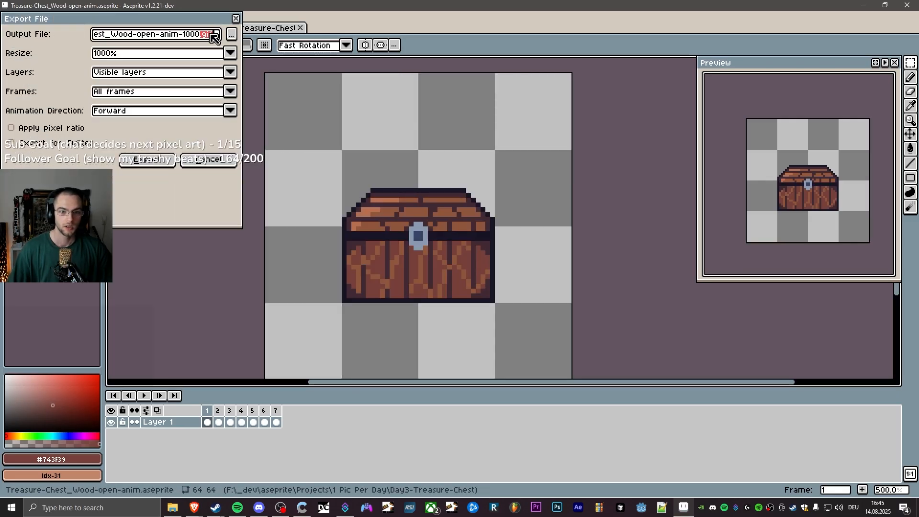
{"action": "left_click", "coordinate": [195, 35]}
{"action": "key", "text": "Right"}
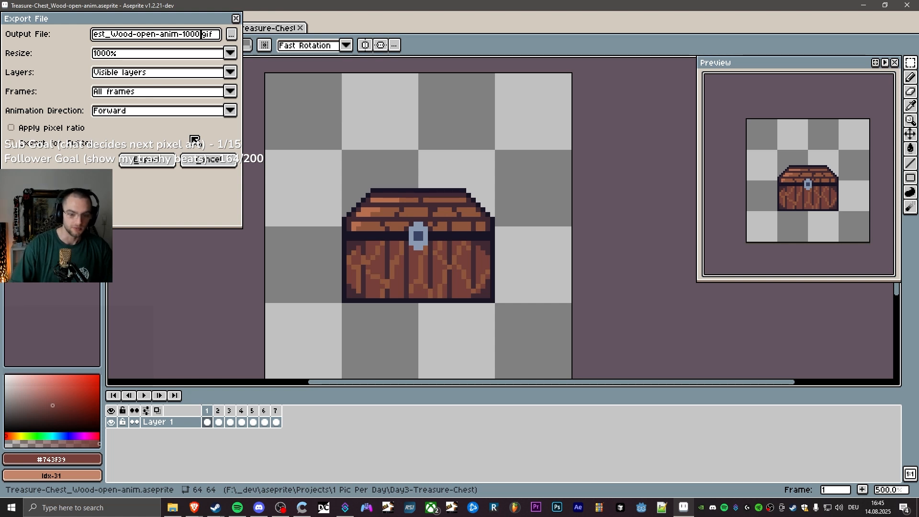
{"action": "type", "text": "-twitter"}
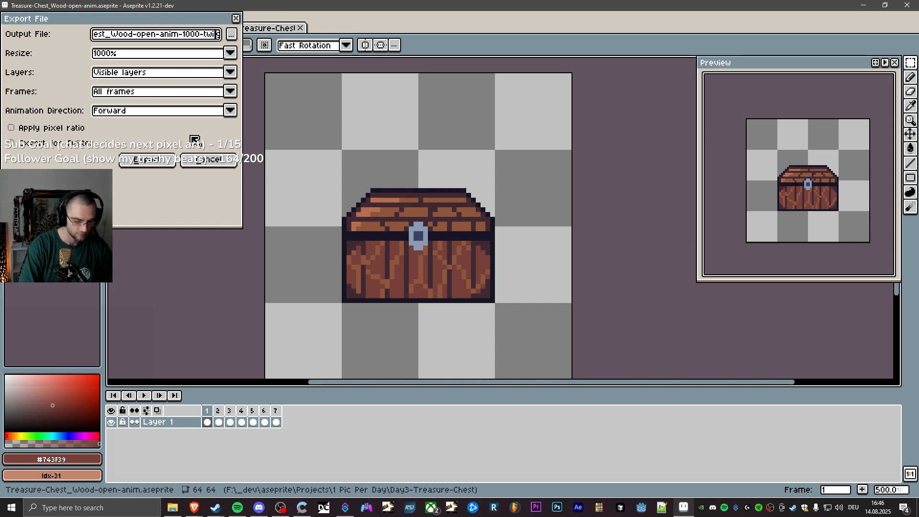
{"action": "left_click", "coordinate": [58, 145]}
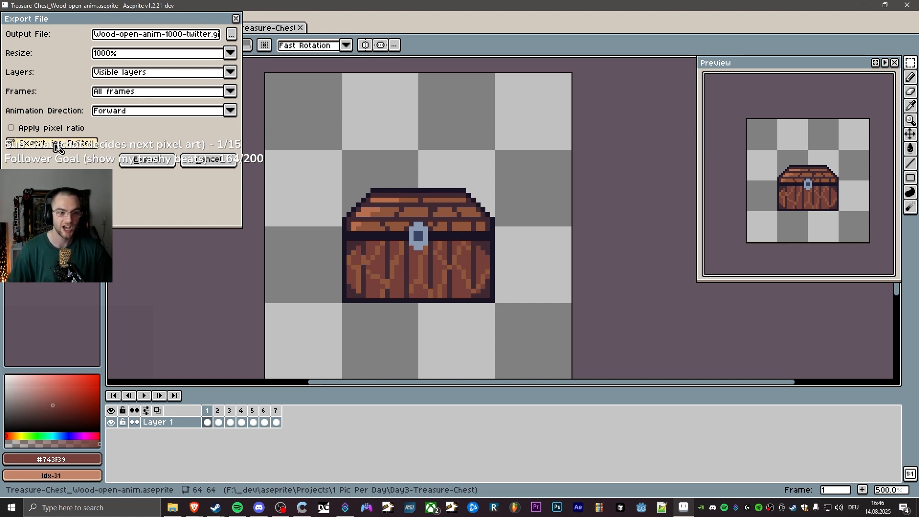
{"action": "left_click", "coordinate": [147, 160]}
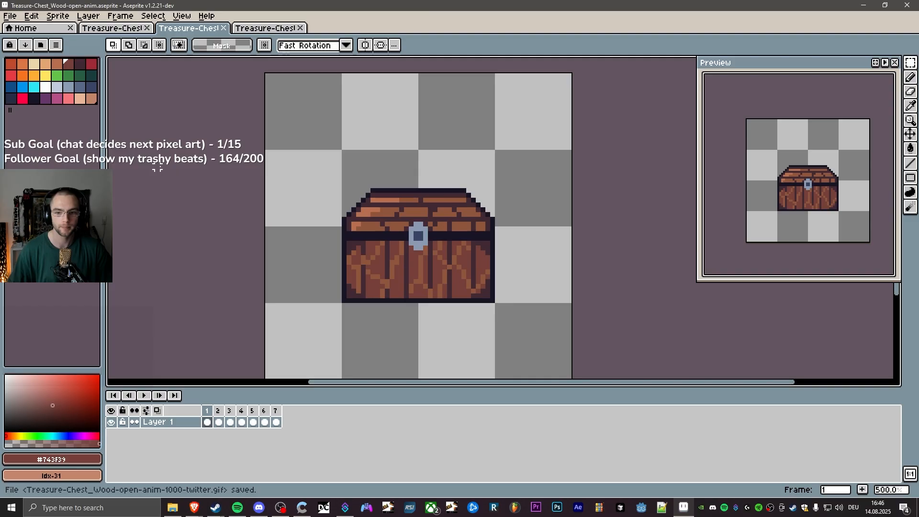
Export the animation as a sprite sheet image named Treasure-Chest_Wood-open-anim-spritesheet.png in the Day3-Treasure-Chest folder.
{"action": "left_click", "coordinate": [9, 16]}
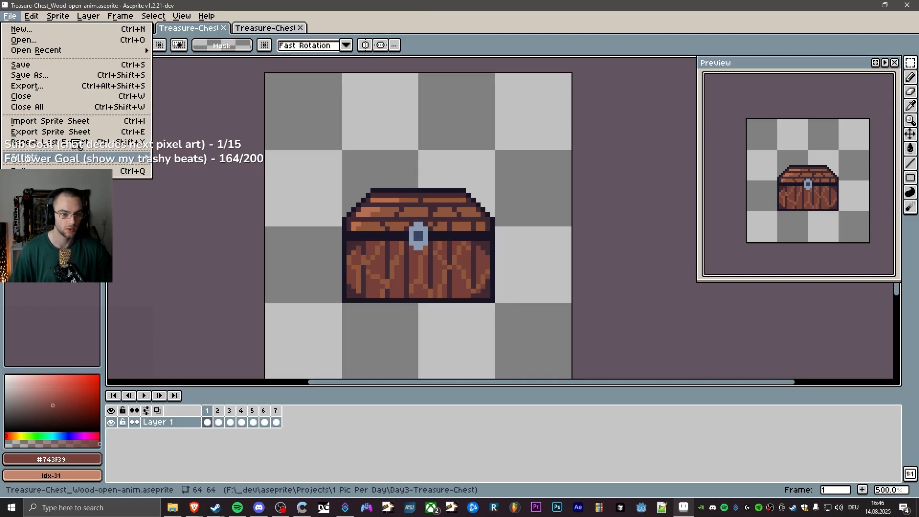
{"action": "left_click", "coordinate": [48, 132]}
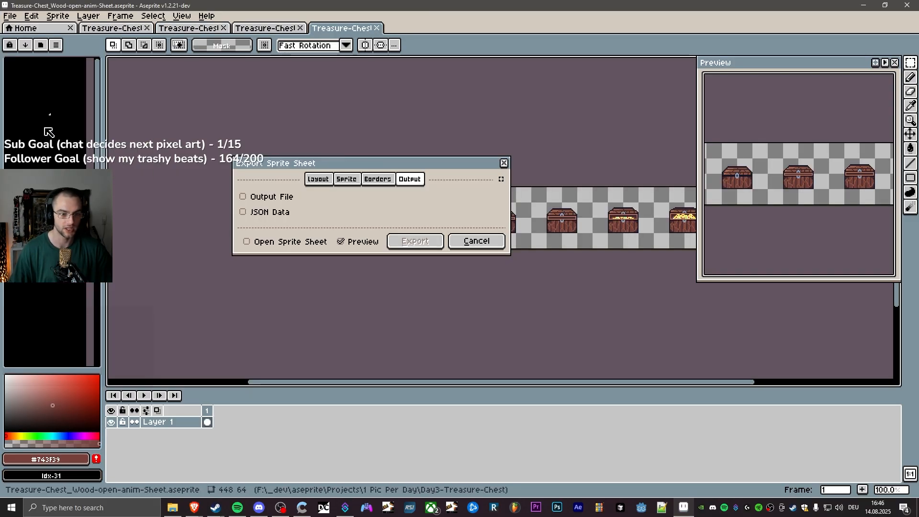
{"action": "left_click", "coordinate": [259, 197]}
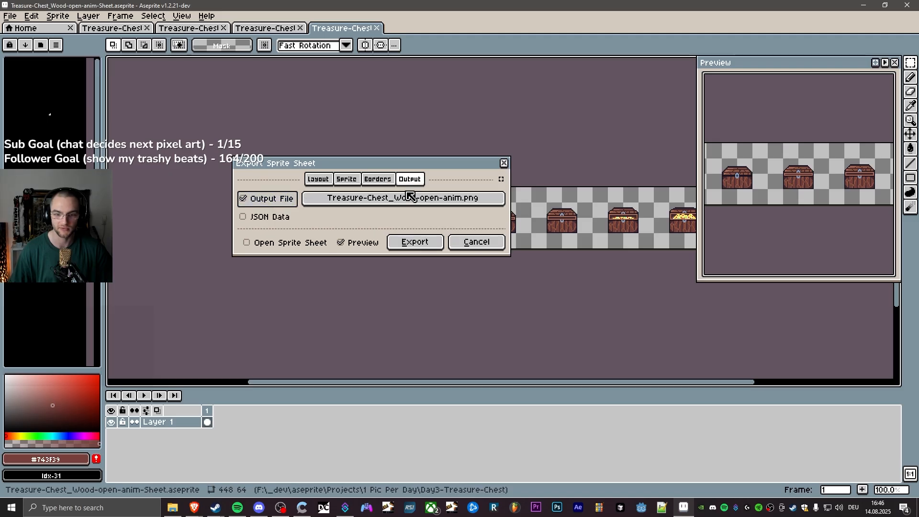
{"action": "left_click", "coordinate": [421, 198]}
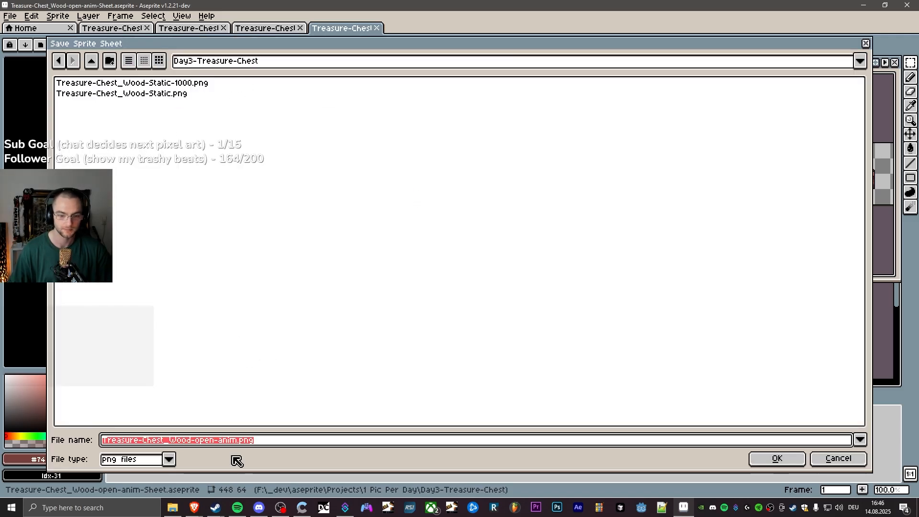
{"action": "left_click", "coordinate": [237, 440]}
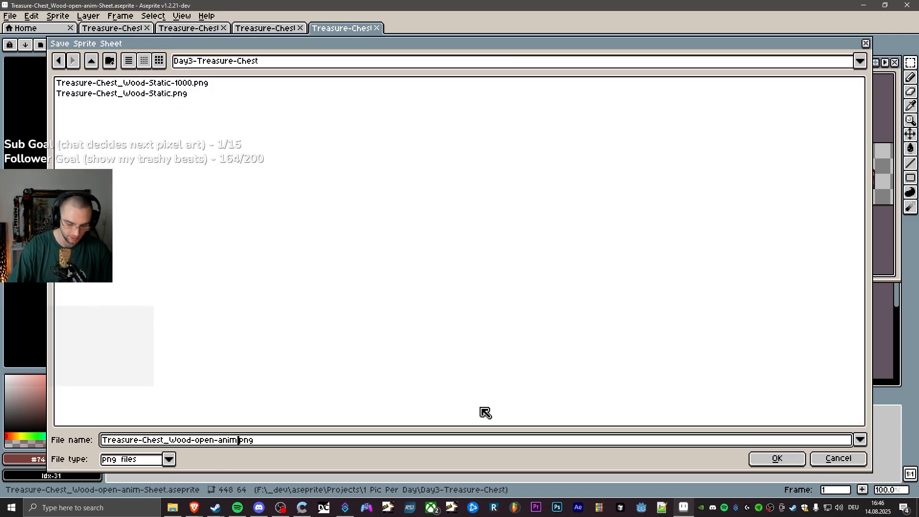
{"action": "type", "text": "-spritesheet"}
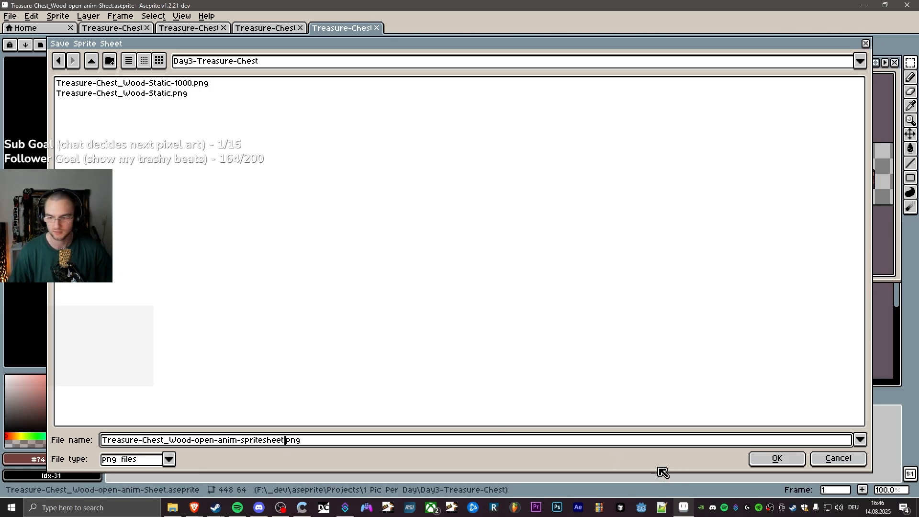
{"action": "left_click", "coordinate": [777, 459]}
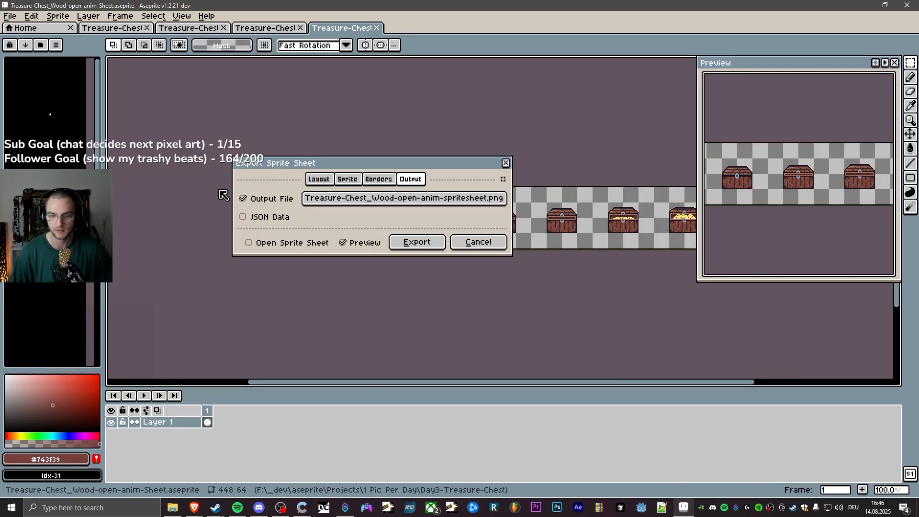
{"action": "left_click", "coordinate": [414, 242]}
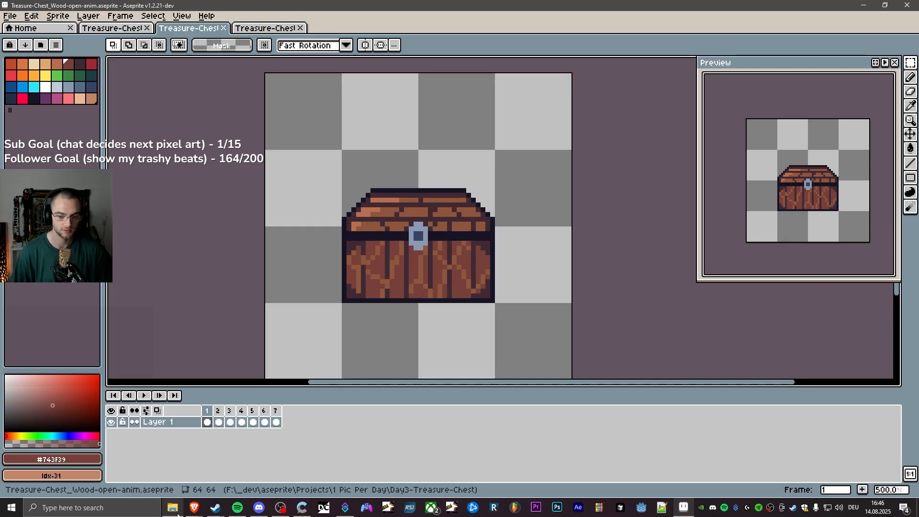
Switch to the Day3-Treasure-Chest folder in File Explorer and play the 100% opening-animation GIF.
{"action": "mouse_move", "coordinate": [181, 506]}
{"action": "left_click", "coordinate": [176, 479]}
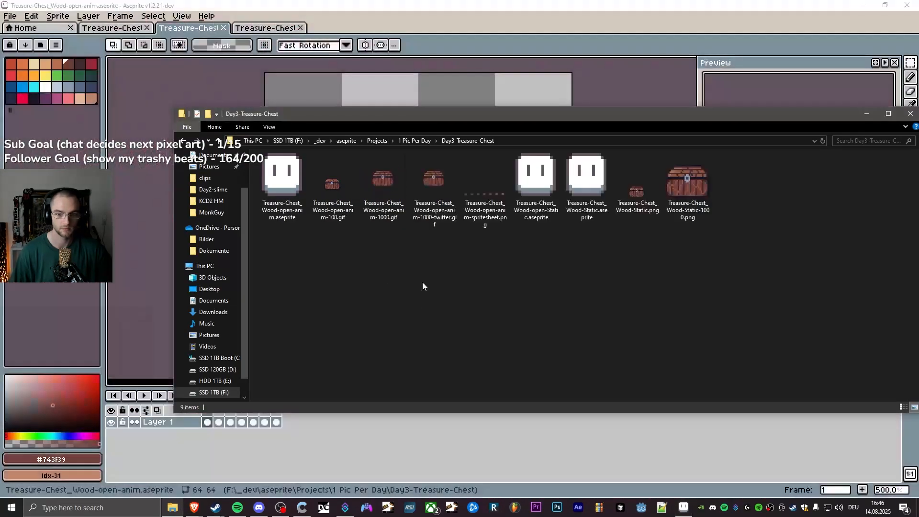
{"action": "left_click_drag", "start_coordinate": [535, 119], "coordinate": [462, 113]}
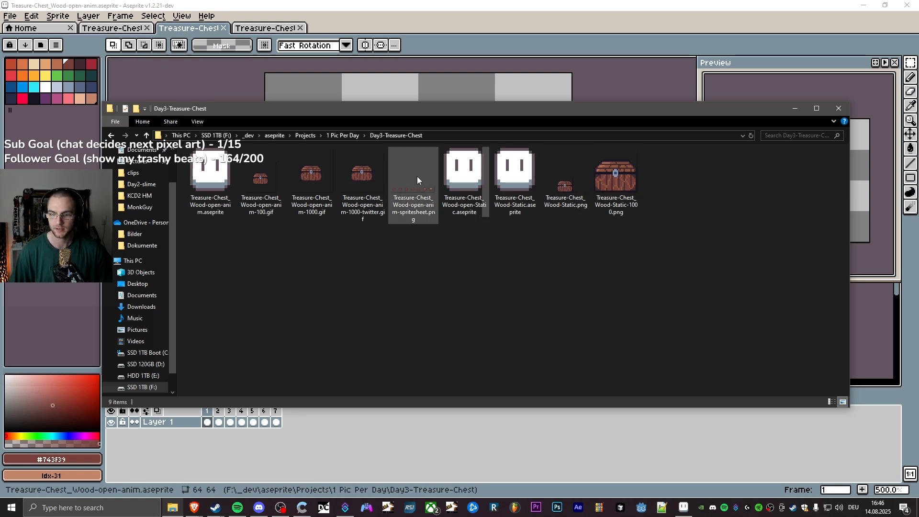
{"action": "double_click", "coordinate": [265, 175]}
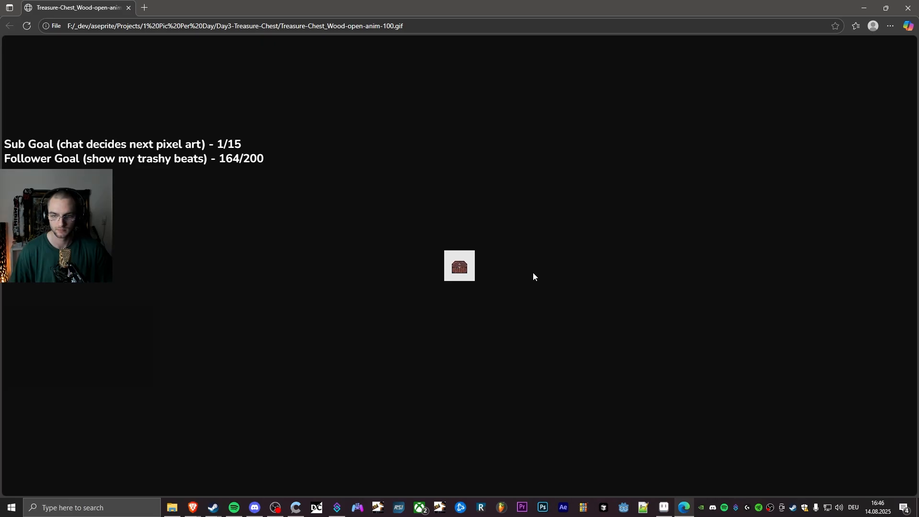
{"action": "left_click", "coordinate": [908, 7]}
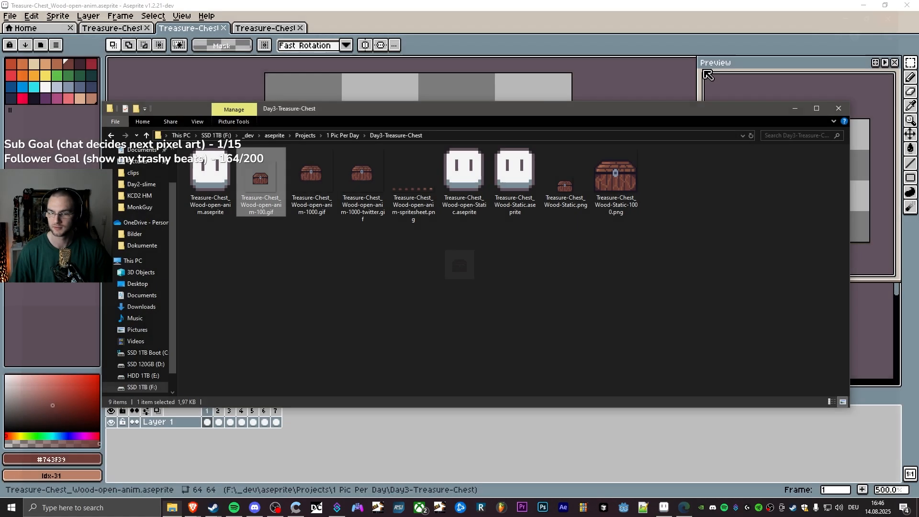
Play the 1000% opening-animation GIF from the folder twice, then return to Aseprite.
{"action": "left_click", "coordinate": [328, 182]}
{"action": "double_click", "coordinate": [329, 182]}
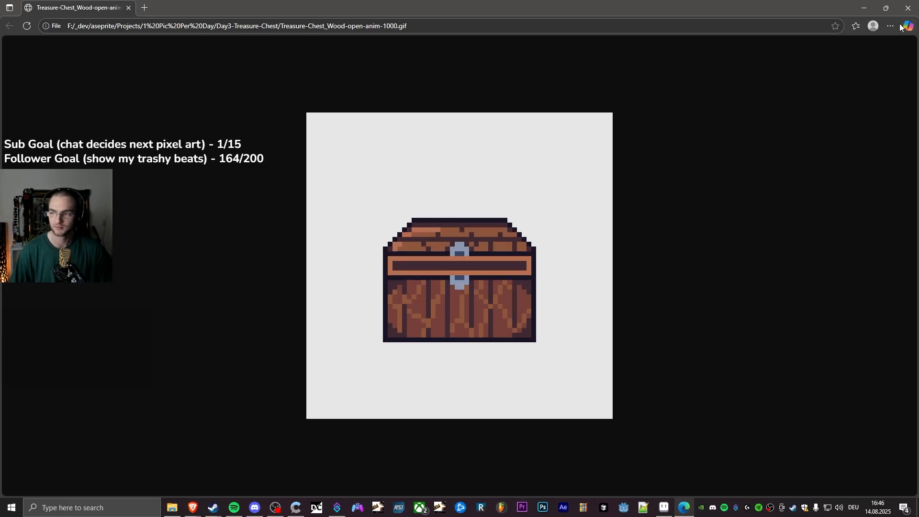
{"action": "left_click", "coordinate": [908, 7]}
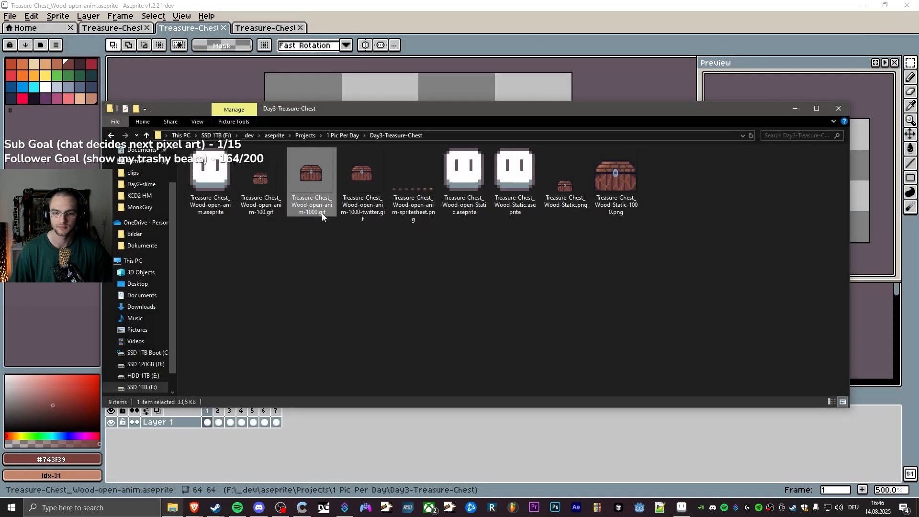
{"action": "double_click", "coordinate": [306, 176]}
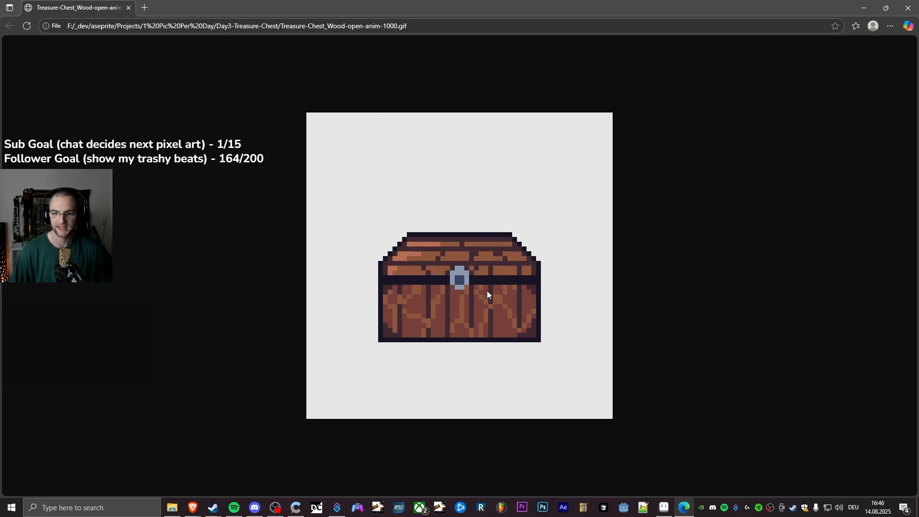
{"action": "left_click", "coordinate": [911, 8]}
{"action": "left_click", "coordinate": [493, 5]}
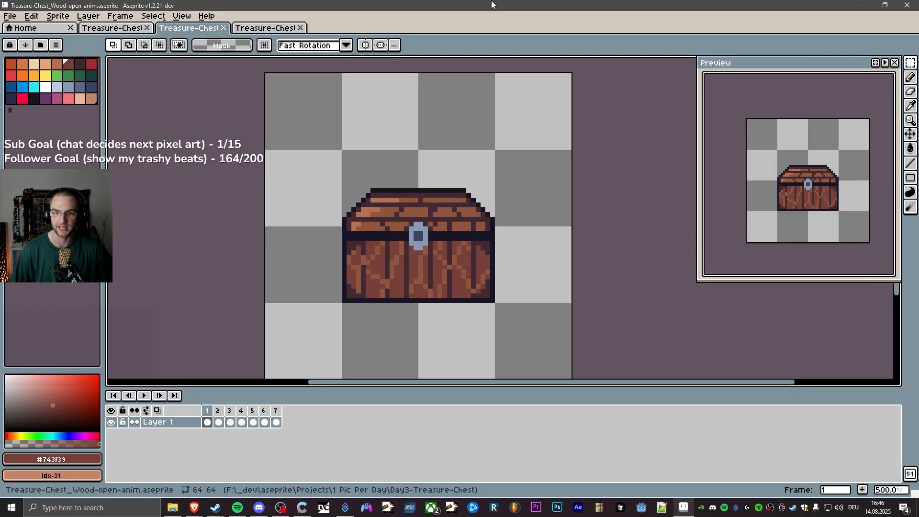
Compare frame 7 of the opening animation with the static open-chest sprite, checking their palettes and gem colours.
{"action": "left_click", "coordinate": [277, 410]}
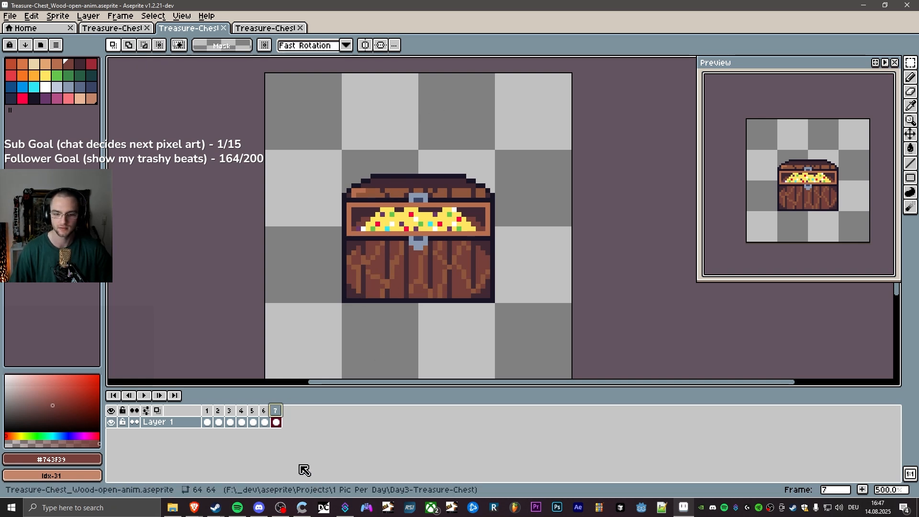
{"action": "left_click", "coordinate": [264, 29]}
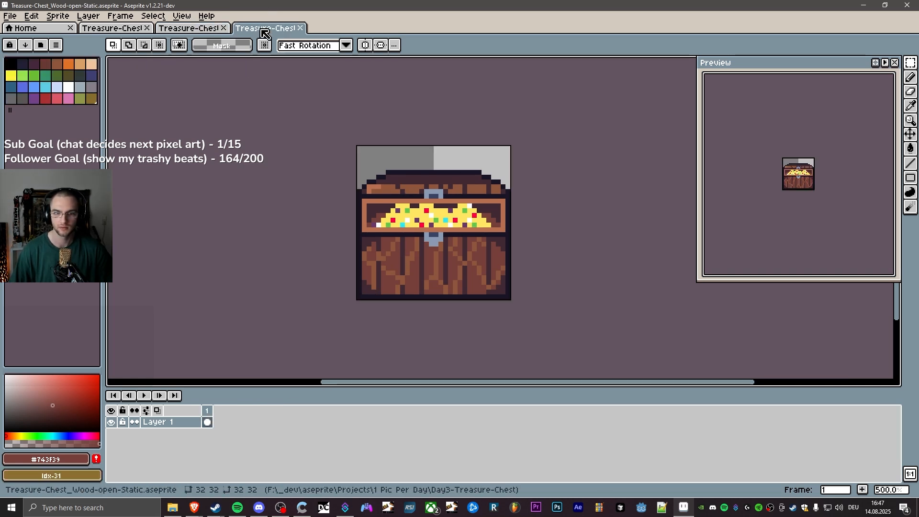
{"action": "left_click", "coordinate": [191, 29]}
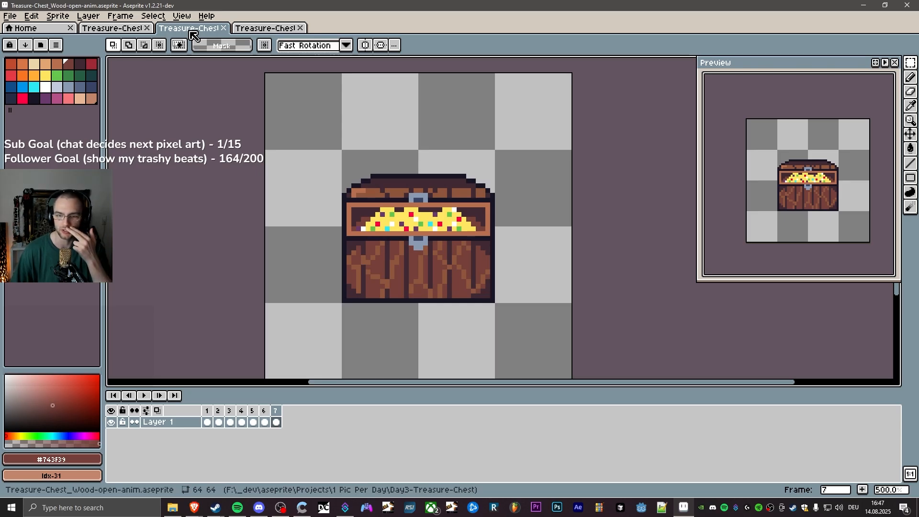
{"action": "left_click", "coordinate": [259, 30]}
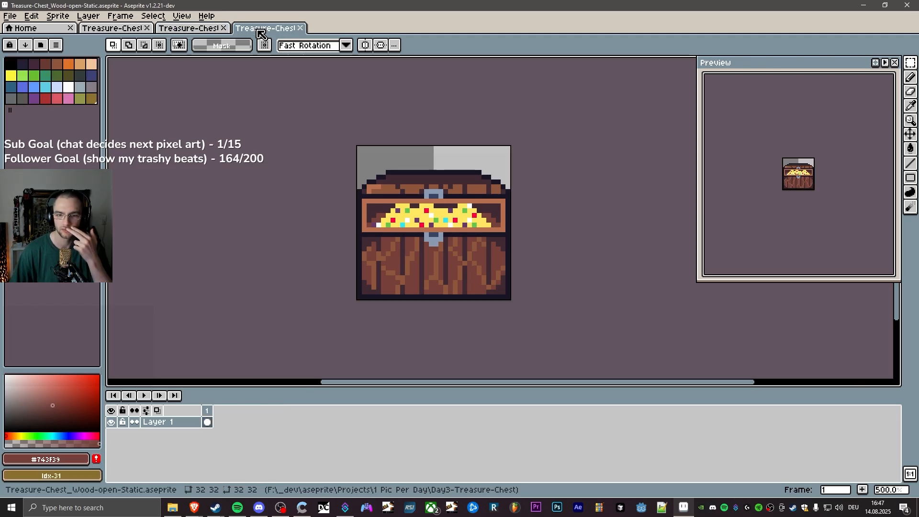
{"action": "left_click", "coordinate": [200, 32]}
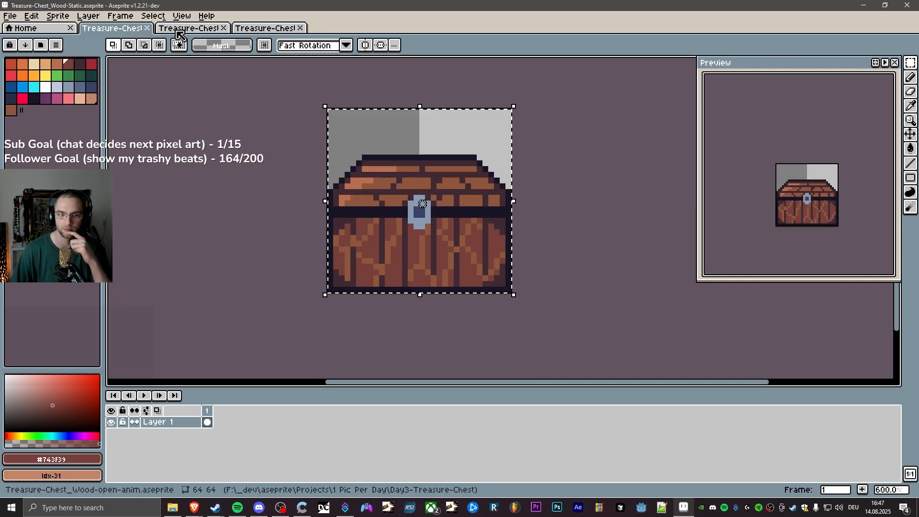
{"action": "left_click", "coordinate": [267, 32]}
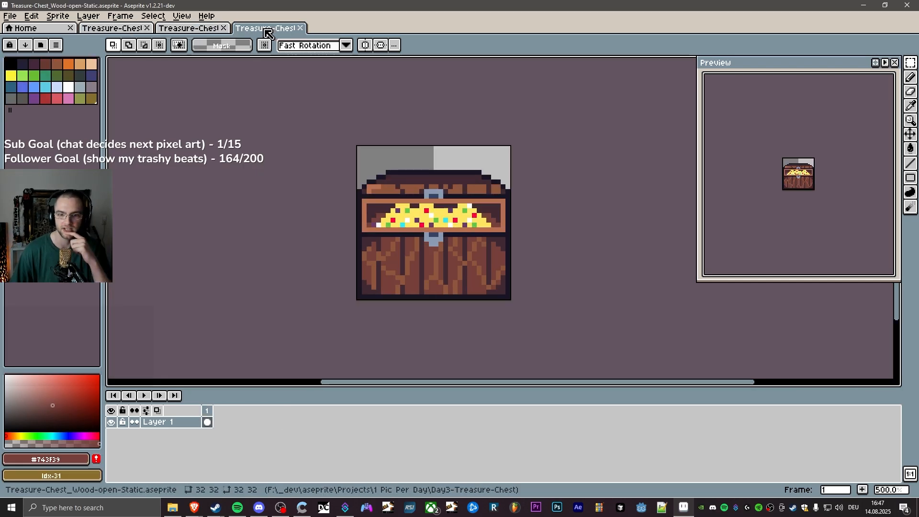
{"action": "left_click", "coordinate": [216, 31]}
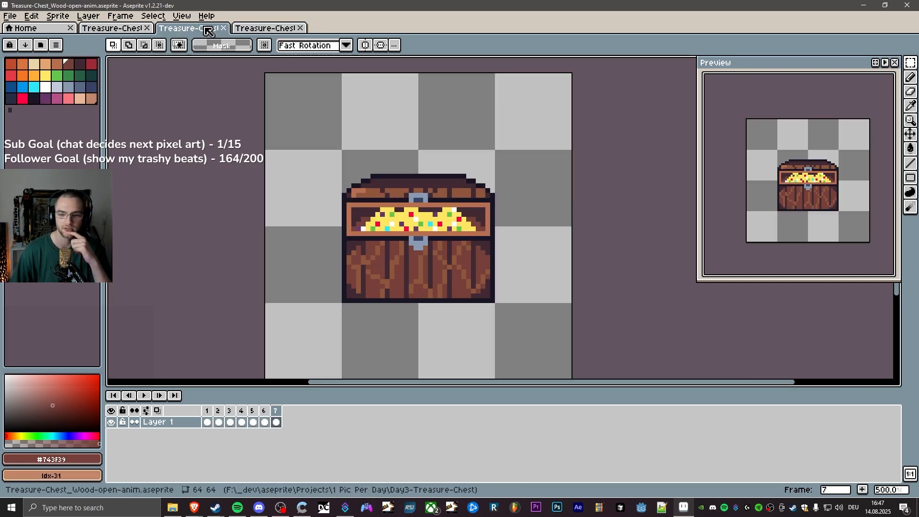
{"action": "left_click", "coordinate": [267, 31]}
{"action": "left_click", "coordinate": [202, 31]}
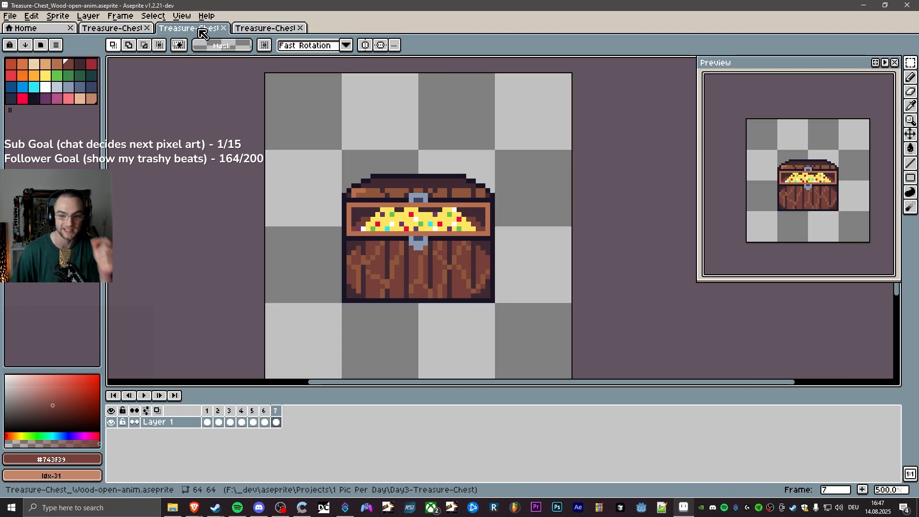
{"action": "left_click", "coordinate": [261, 34]}
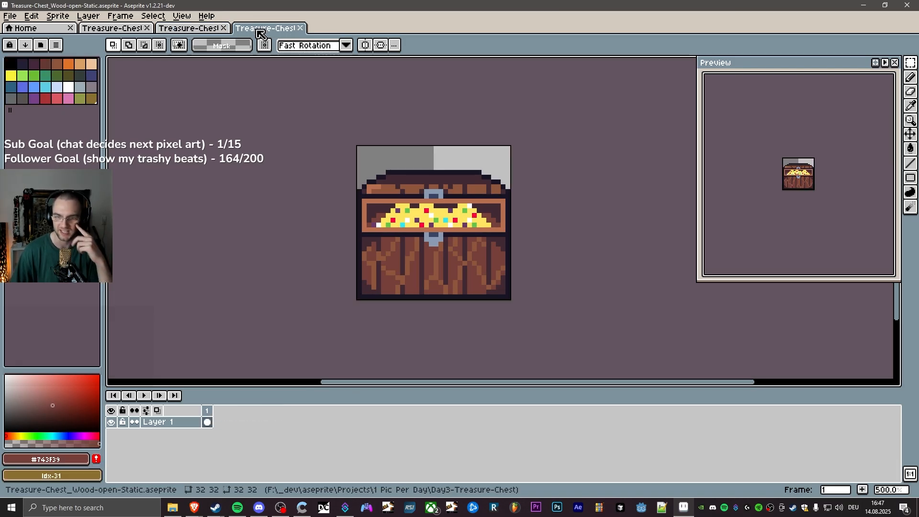
Flip between the opening animation and the static open-chest sprite to compare them, and check the closed-chest sprite as well.
{"action": "left_click", "coordinate": [206, 30]}
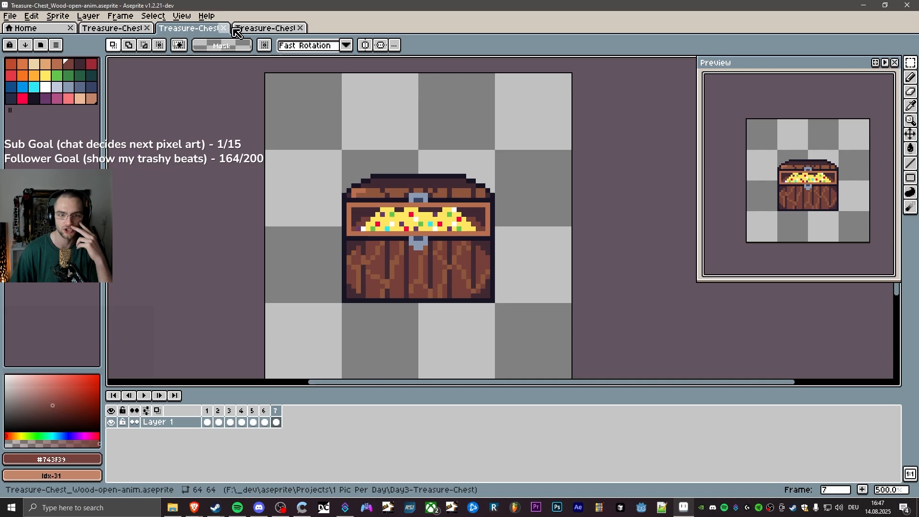
{"action": "left_click", "coordinate": [259, 31]}
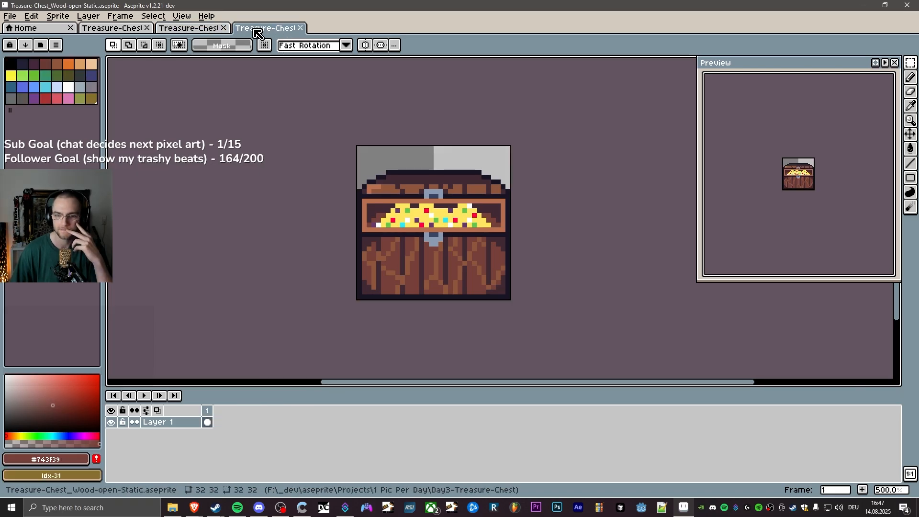
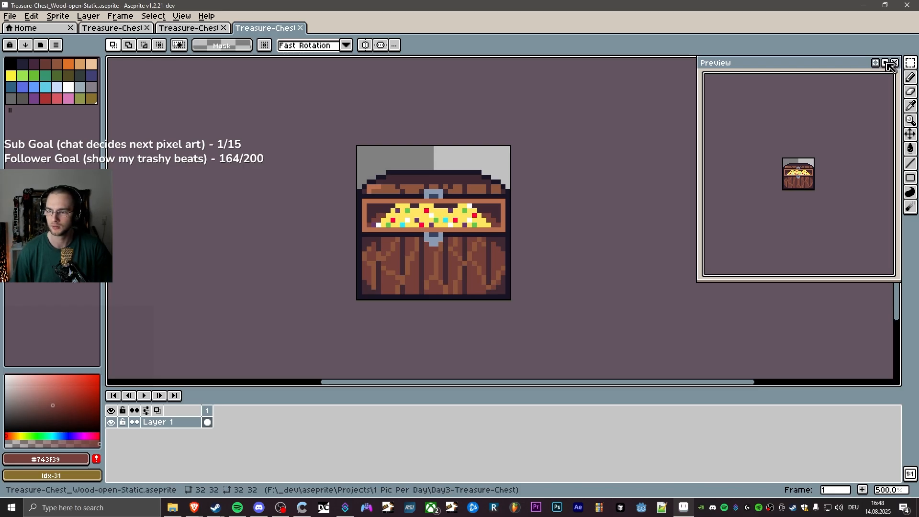
{"action": "left_click", "coordinate": [884, 64]}
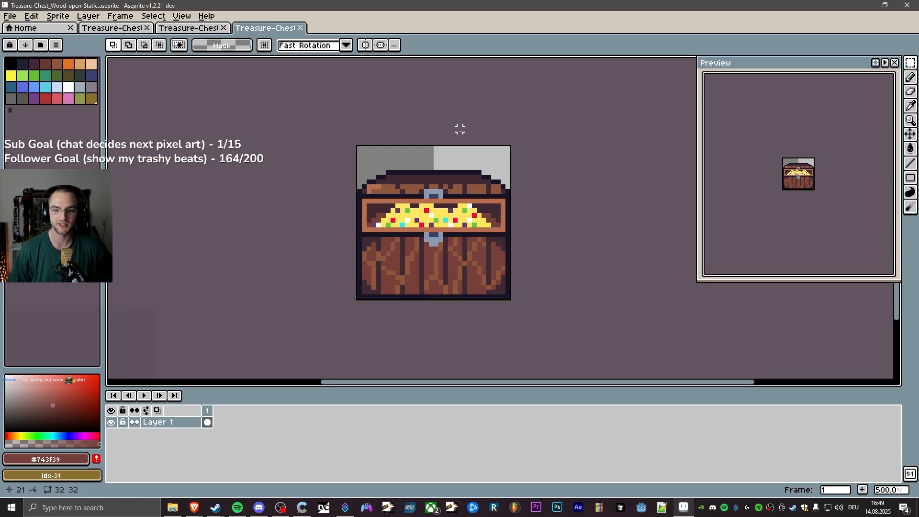
{"action": "left_click", "coordinate": [201, 28]}
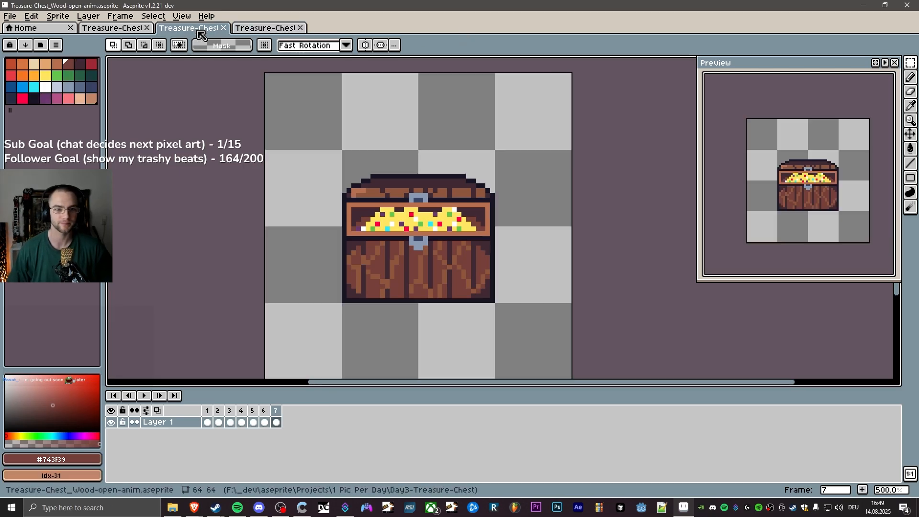
{"action": "left_click", "coordinate": [260, 28]}
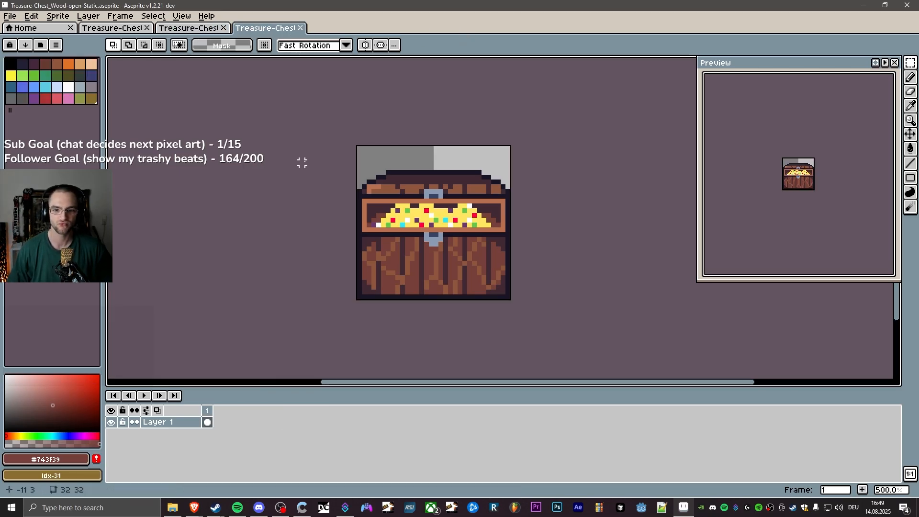
{"action": "left_click", "coordinate": [190, 30]}
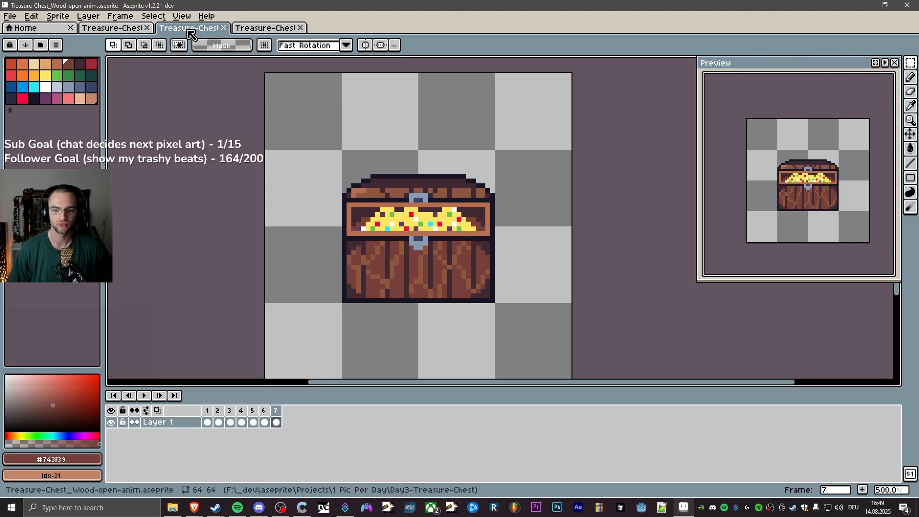
{"action": "left_click", "coordinate": [261, 29]}
{"action": "left_click", "coordinate": [194, 30]}
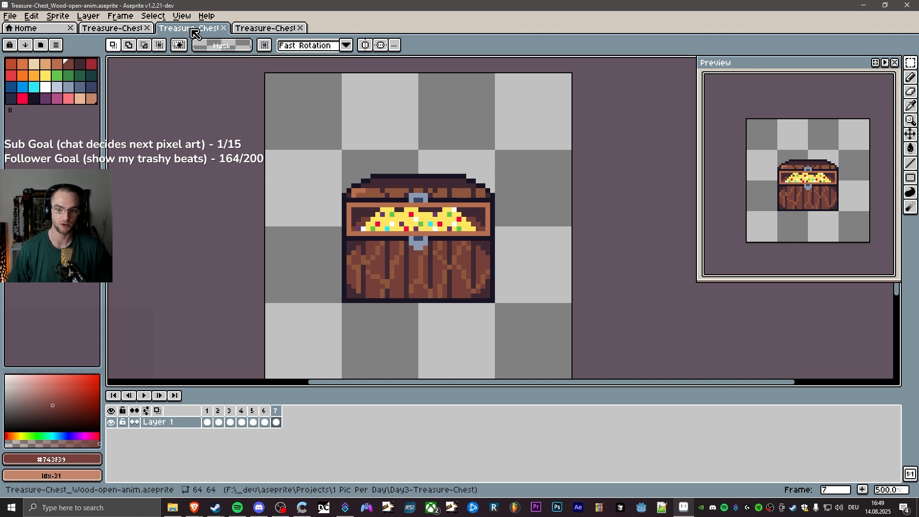
{"action": "left_click", "coordinate": [116, 30]}
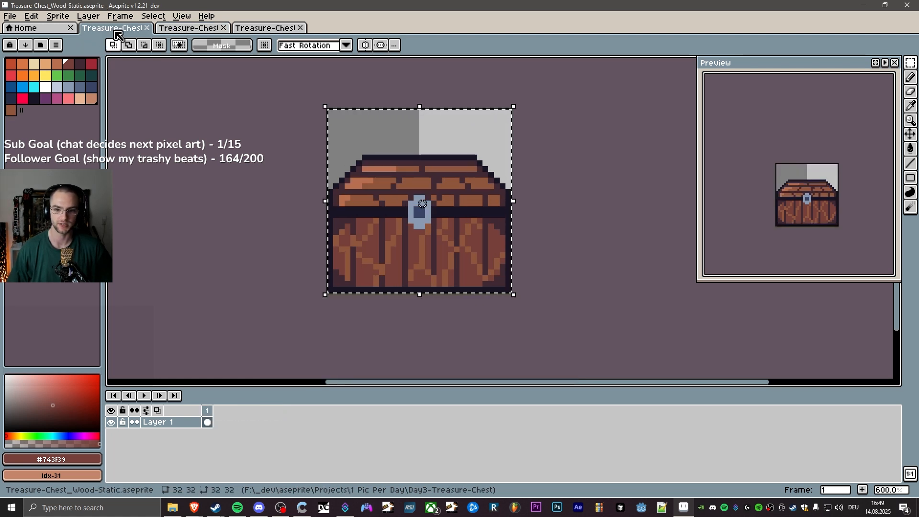
{"action": "left_click", "coordinate": [205, 32]}
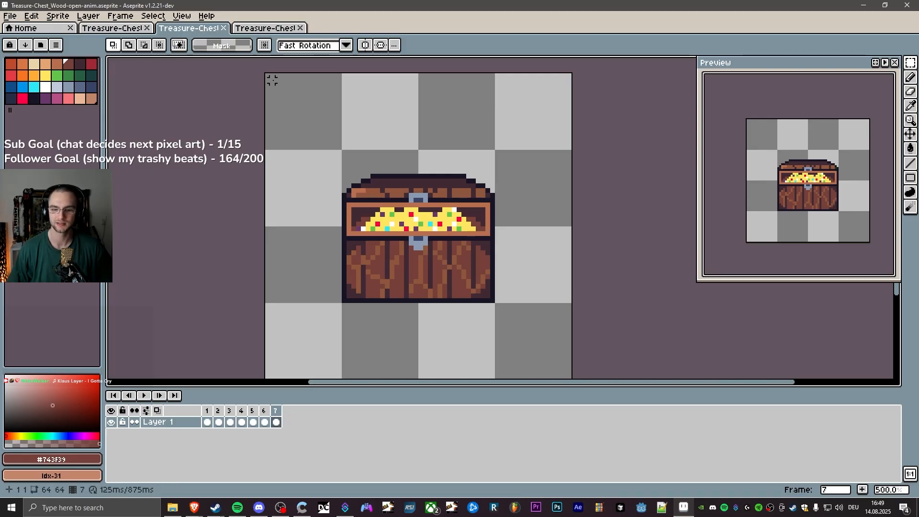
Switch to the browser to view the pixel-art treasure chest reference, and return to the opening animation in Aseprite.
{"action": "mouse_move", "coordinate": [194, 507]}
{"action": "left_click", "coordinate": [235, 479]}
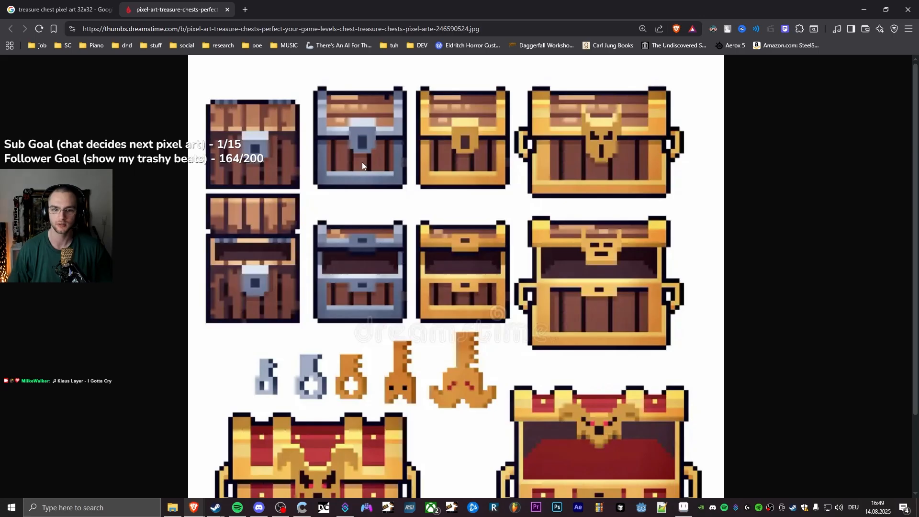
{"action": "left_click", "coordinate": [681, 506]}
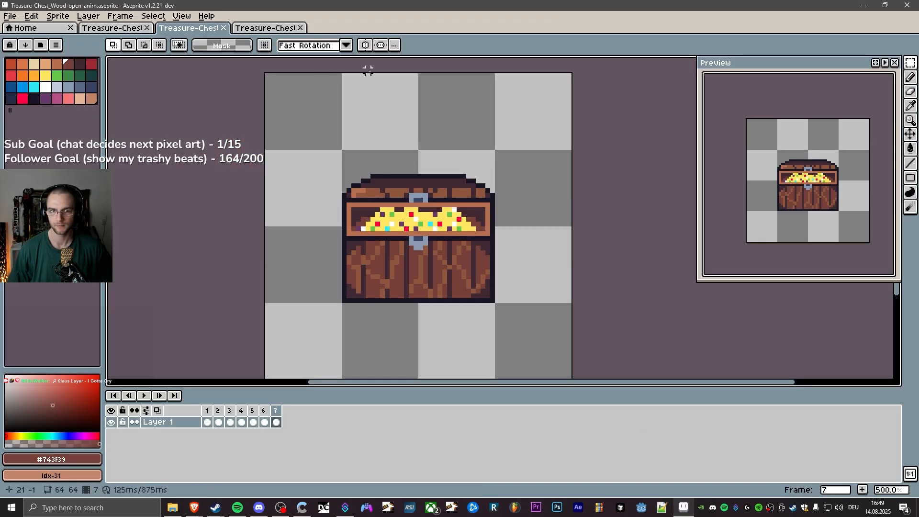
{"action": "left_click", "coordinate": [266, 27]}
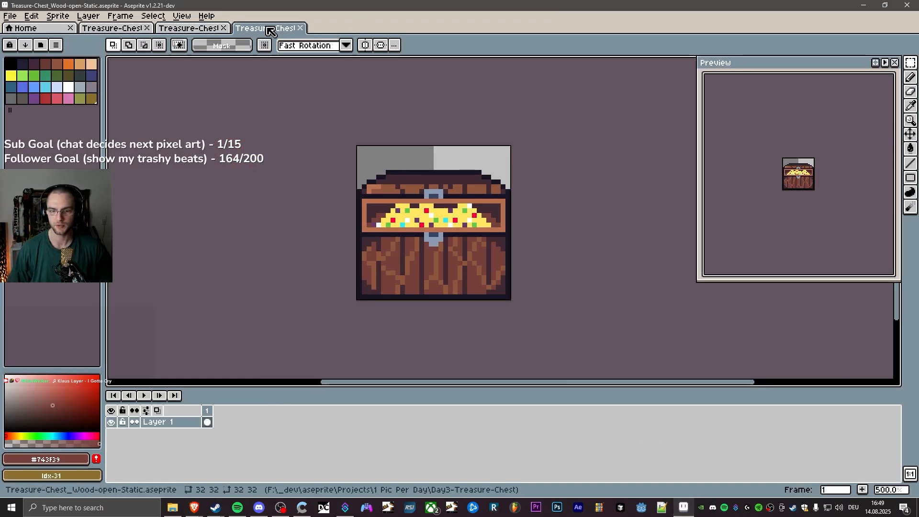
{"action": "left_click", "coordinate": [178, 30]}
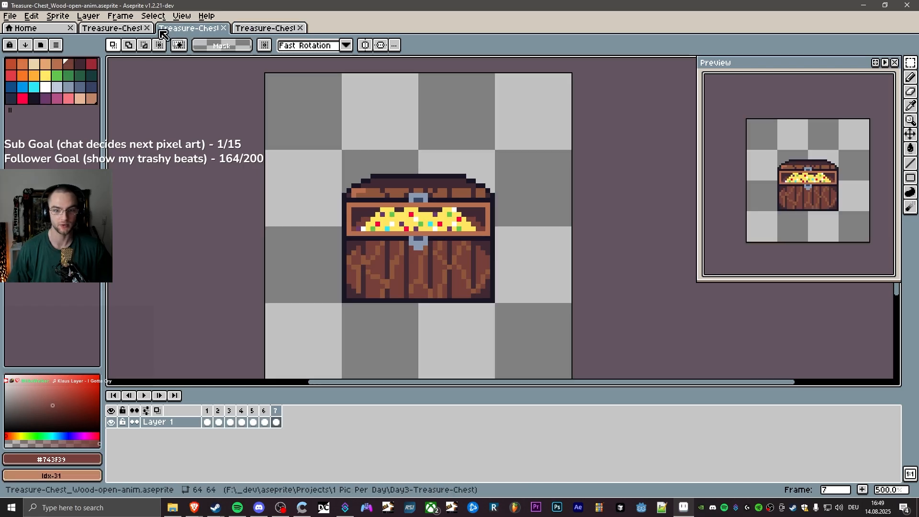
Play the opening animation, and compare frame 6 with frame 7.
{"action": "left_click", "coordinate": [146, 396]}
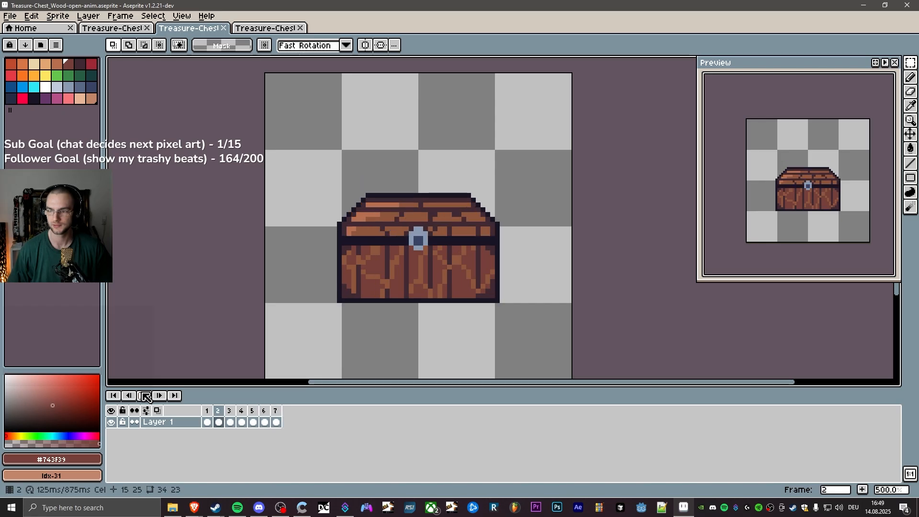
{"action": "left_click", "coordinate": [146, 396]}
{"action": "left_click", "coordinate": [266, 417]}
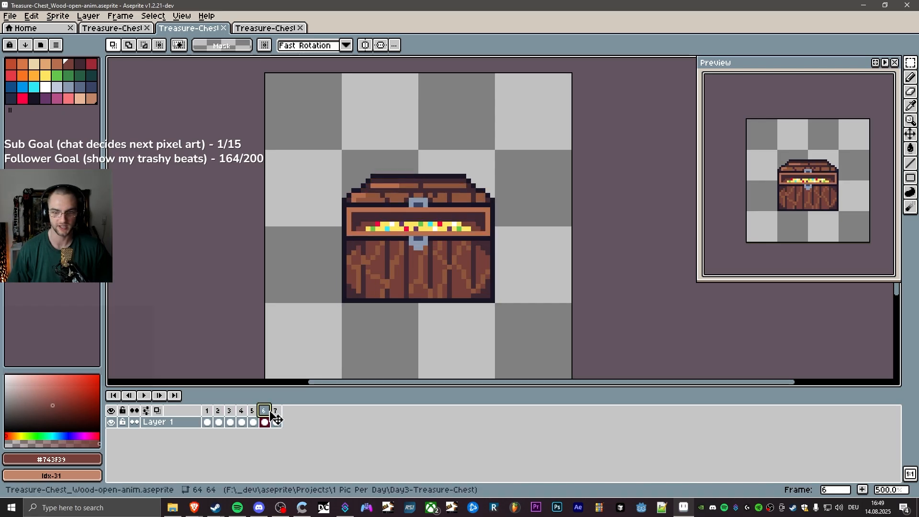
{"action": "left_click", "coordinate": [278, 411]}
{"action": "left_click", "coordinate": [267, 411]}
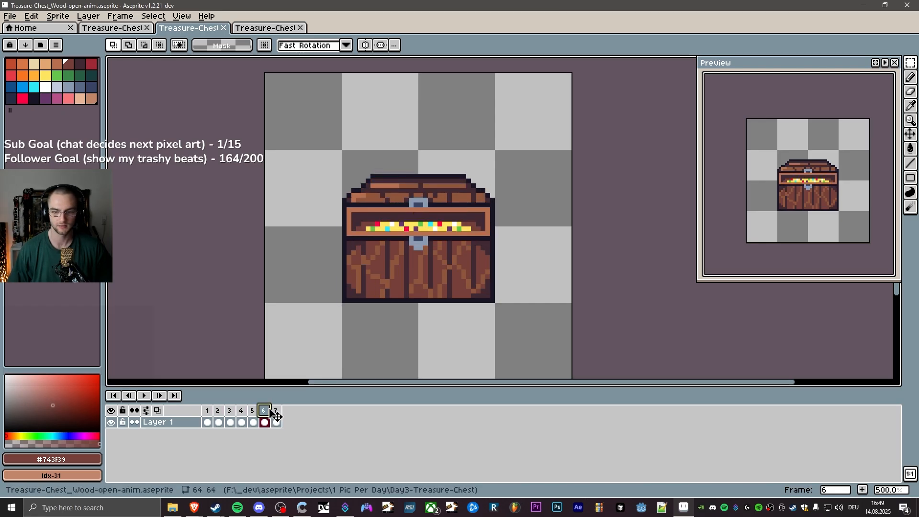
{"action": "left_click", "coordinate": [276, 412]}
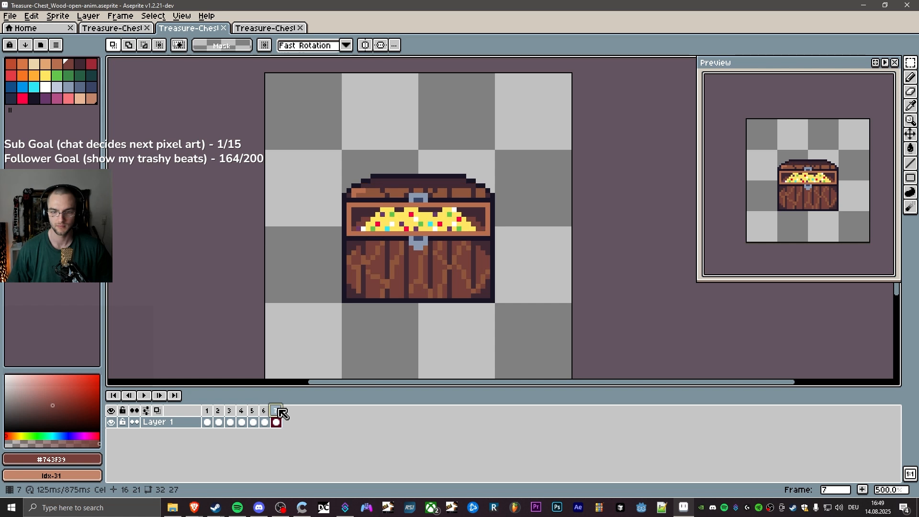
{"action": "left_click", "coordinate": [264, 412]}
Examine frames 5, 6 and 7 up close to judge how the treasure pile and lid change as the chest opens.
{"action": "scroll", "coordinate": [416, 247], "scroll_direction": "up", "scroll_amount": 4}
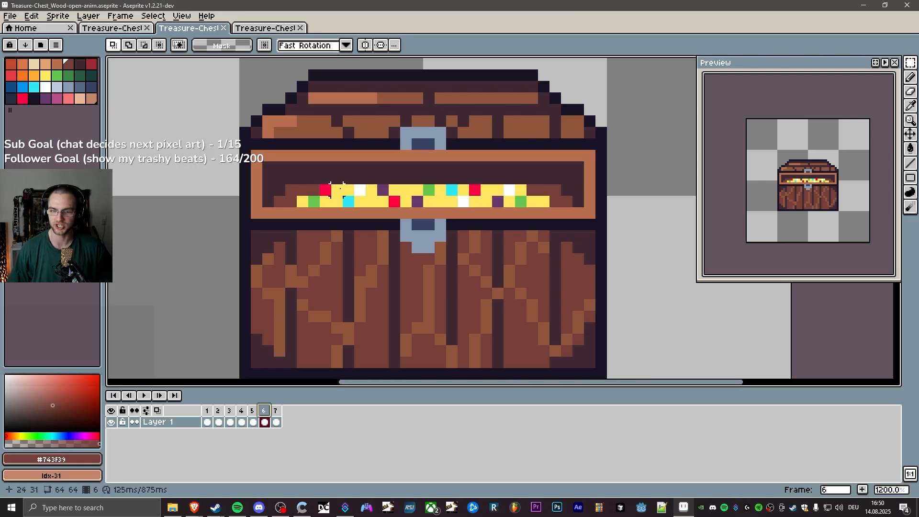
{"action": "left_click", "coordinate": [252, 420]}
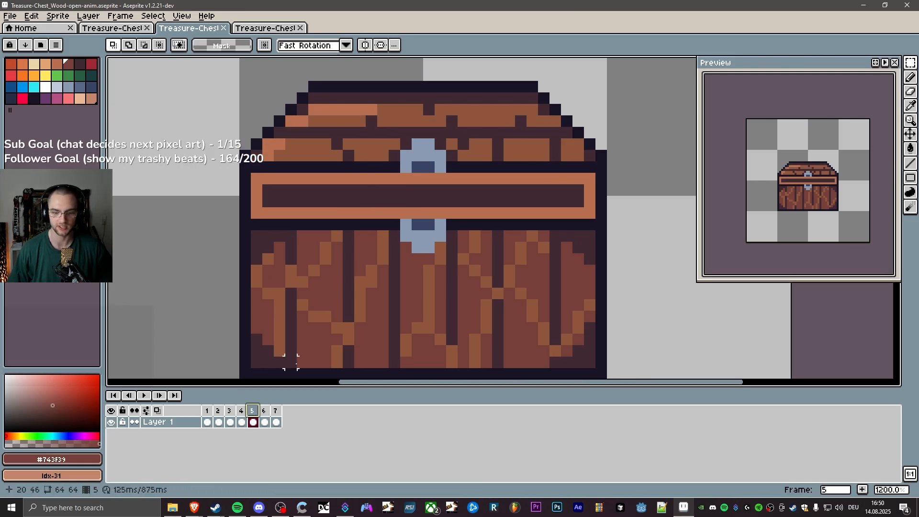
{"action": "left_click", "coordinate": [265, 420]}
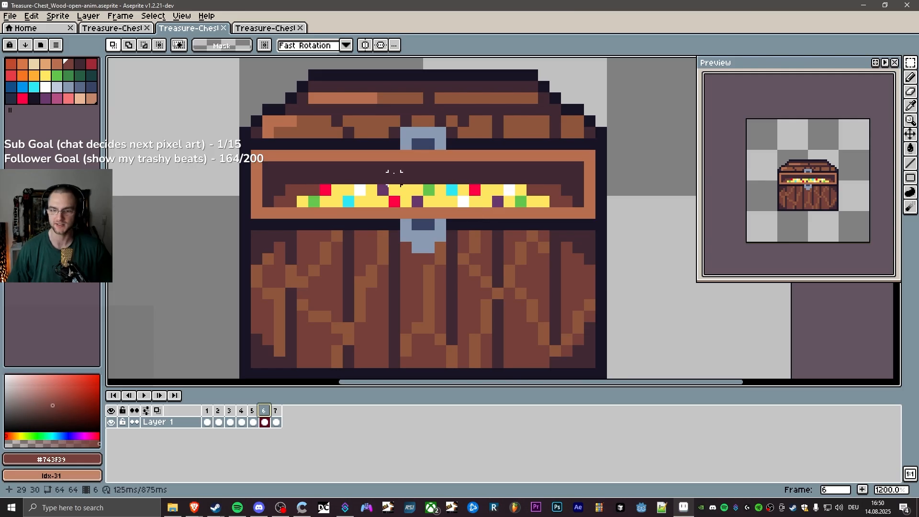
{"action": "left_click", "coordinate": [277, 416]}
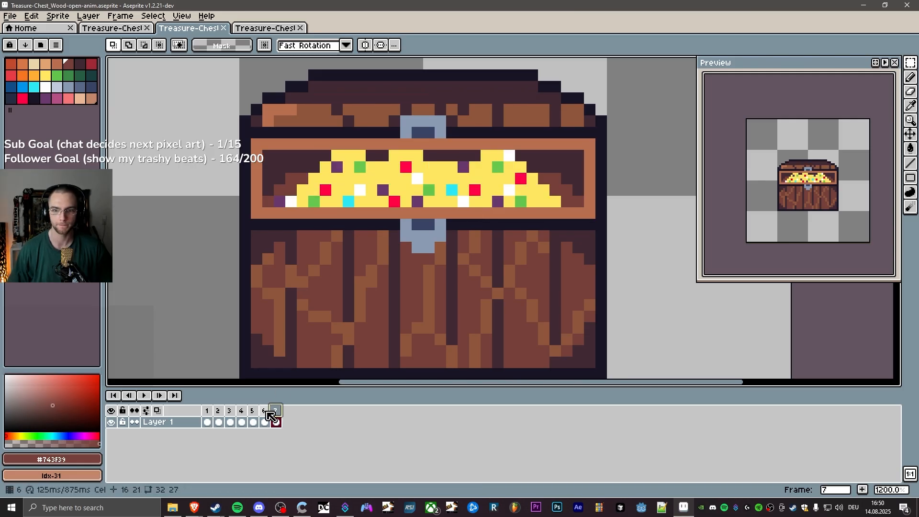
{"action": "left_click", "coordinate": [267, 416]}
{"action": "left_click", "coordinate": [277, 414]}
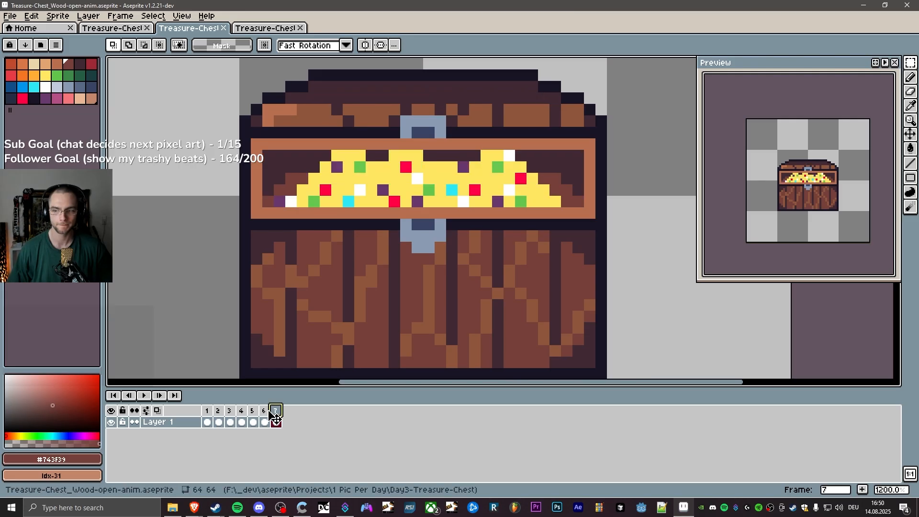
{"action": "left_click", "coordinate": [264, 415]}
{"action": "left_click", "coordinate": [276, 414]}
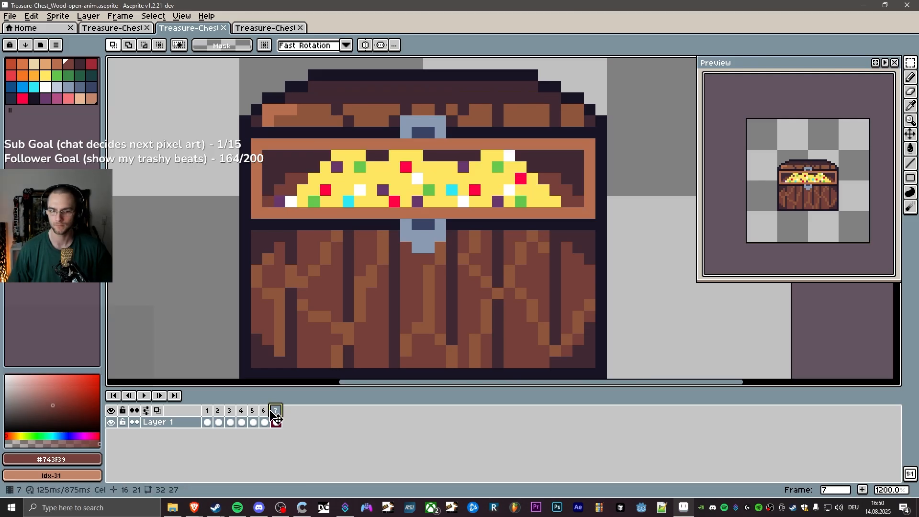
{"action": "left_click", "coordinate": [264, 414]}
{"action": "scroll", "coordinate": [383, 305], "scroll_direction": "down", "scroll_amount": 6}
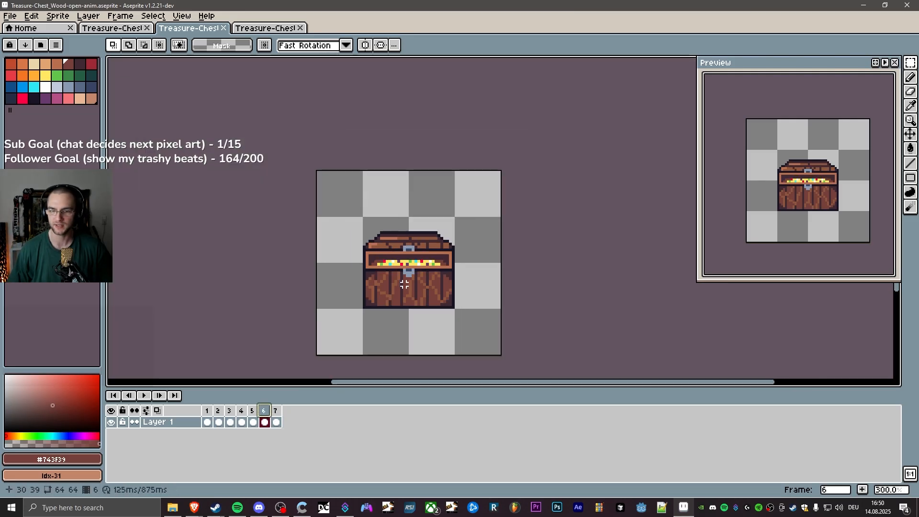
{"action": "left_click", "coordinate": [276, 417]}
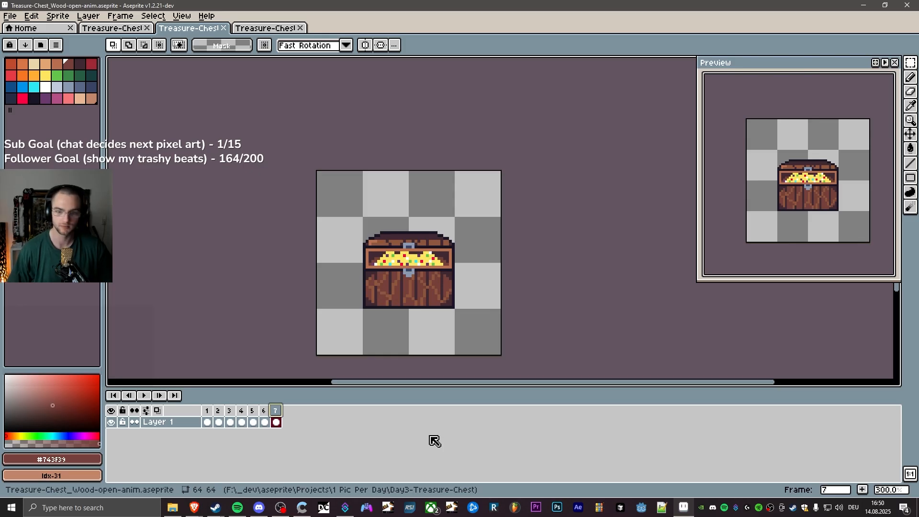
Save the opening animation, and clear the selection on the closed-chest sprite.
{"action": "key", "text": "ctrl+s"}
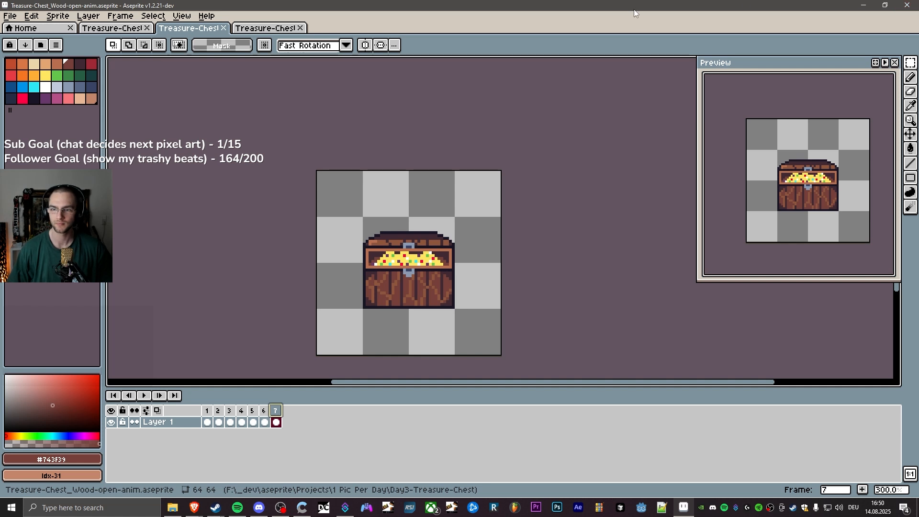
{"action": "left_click", "coordinate": [265, 29]}
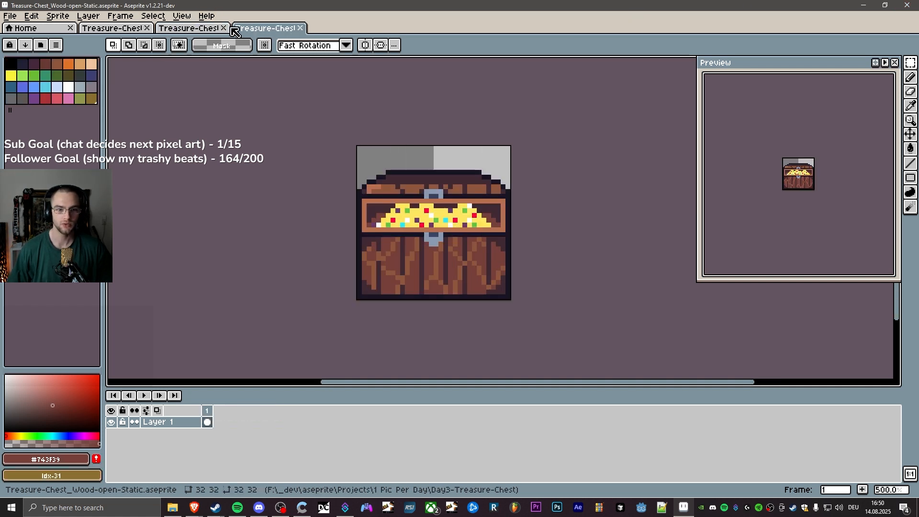
{"action": "left_click", "coordinate": [194, 29]}
{"action": "left_click", "coordinate": [140, 30]}
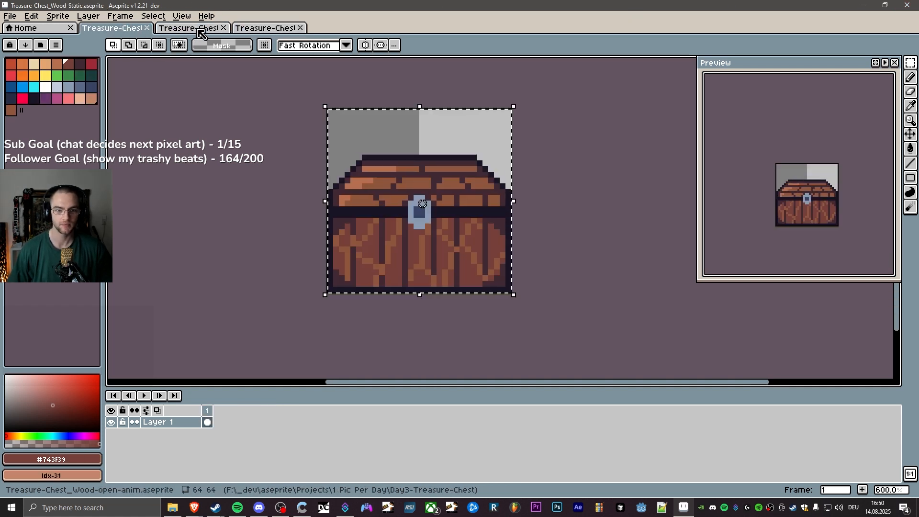
{"action": "key", "text": "ctrl+d"}
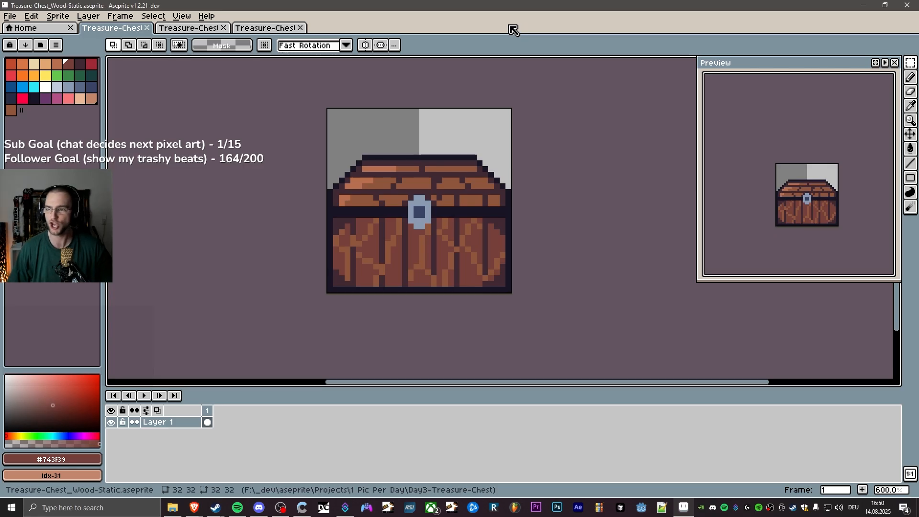
Look over the opening animation and the static open-chest sprite once more, and close Aseprite.
{"action": "left_click", "coordinate": [42, 30]}
{"action": "left_click", "coordinate": [193, 28]}
{"action": "left_click", "coordinate": [275, 27]}
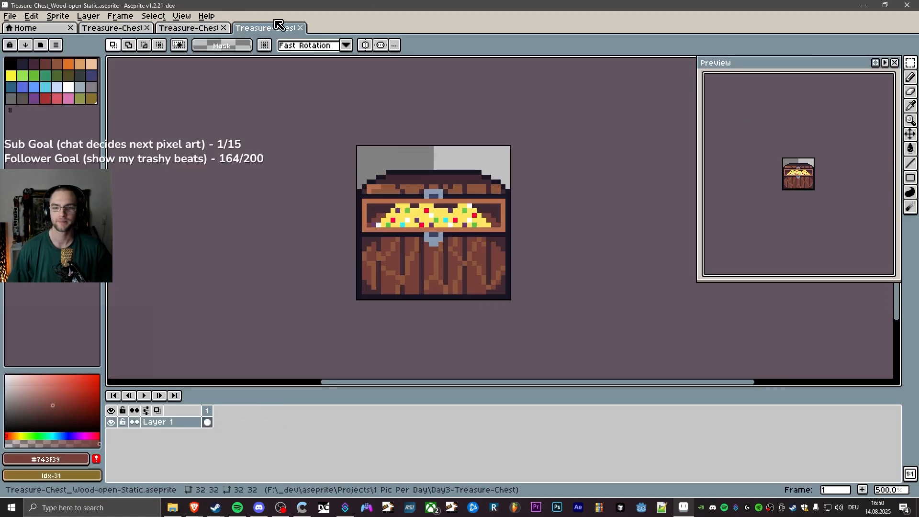
{"action": "left_click", "coordinate": [213, 28]}
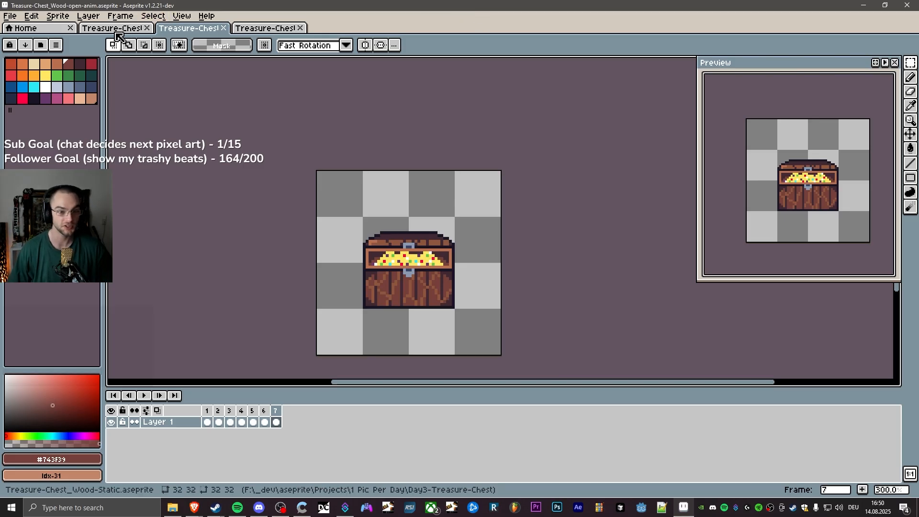
{"action": "left_click", "coordinate": [259, 28]}
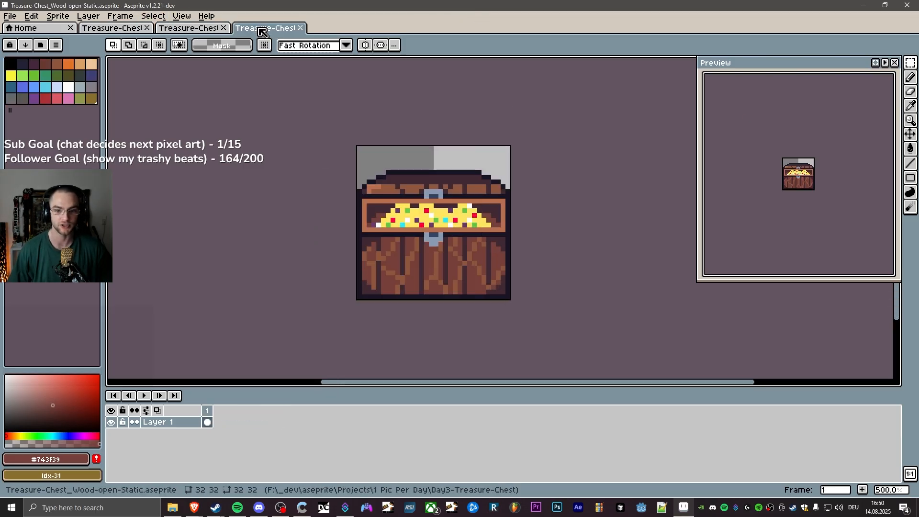
{"action": "left_click", "coordinate": [206, 29]}
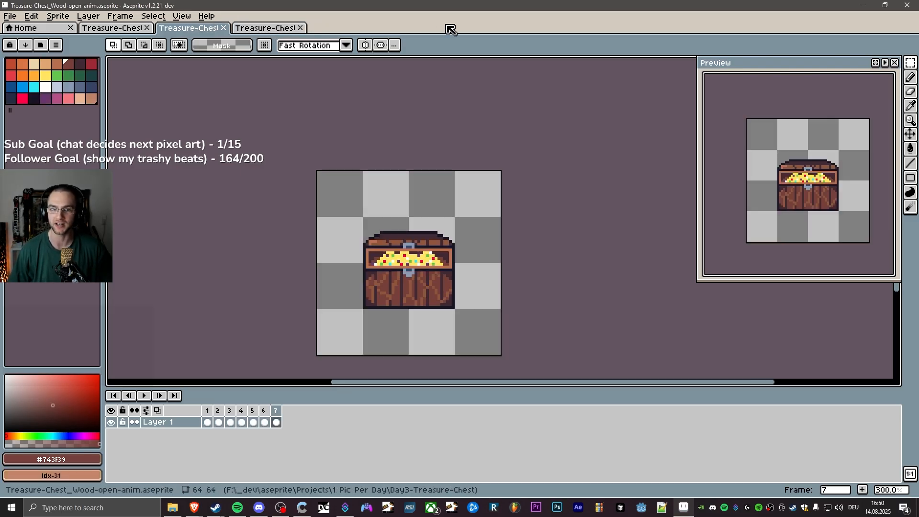
{"action": "left_click", "coordinate": [269, 26]}
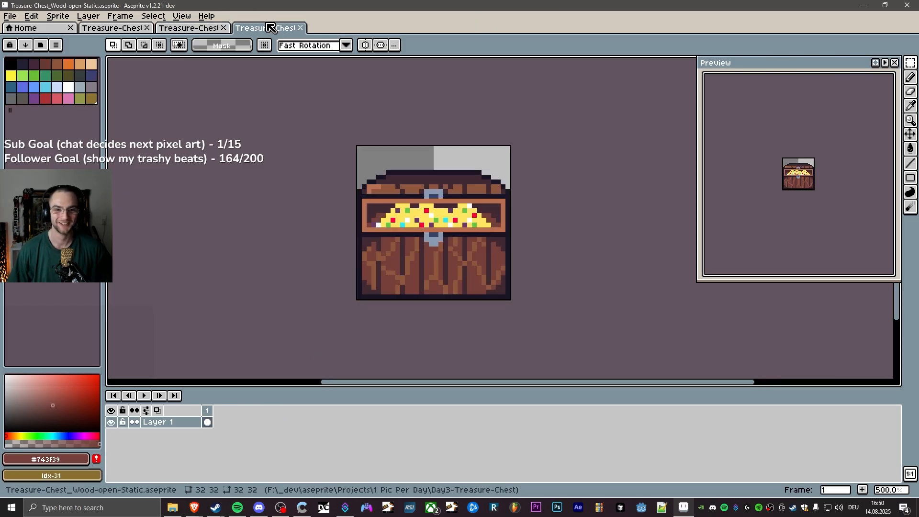
{"action": "left_click", "coordinate": [911, 4]}
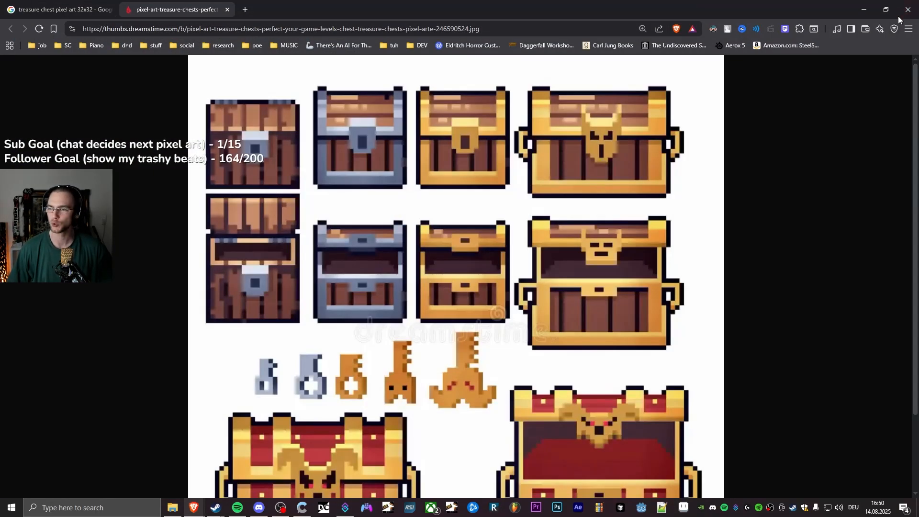